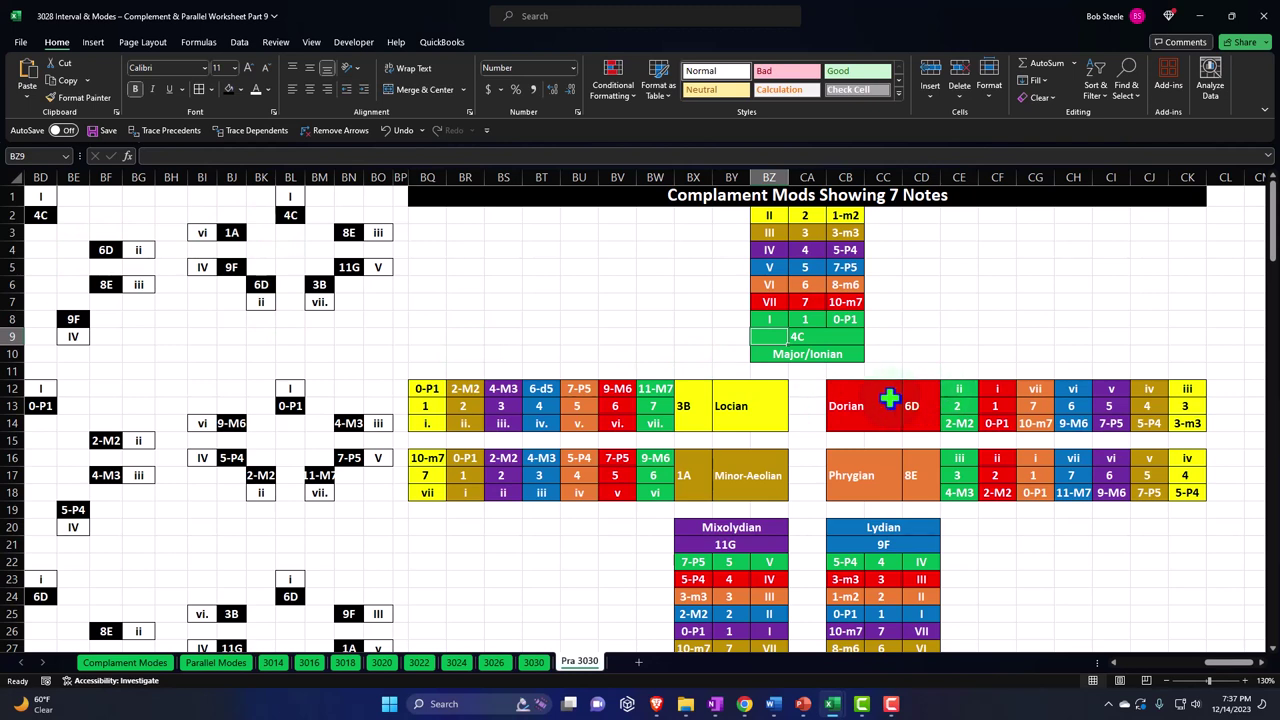
- Inspect the Dorian and Major/Ionian cells and their linked formulas, including 4C and CE14
{"action": "left_click", "coordinate": [843, 406]}
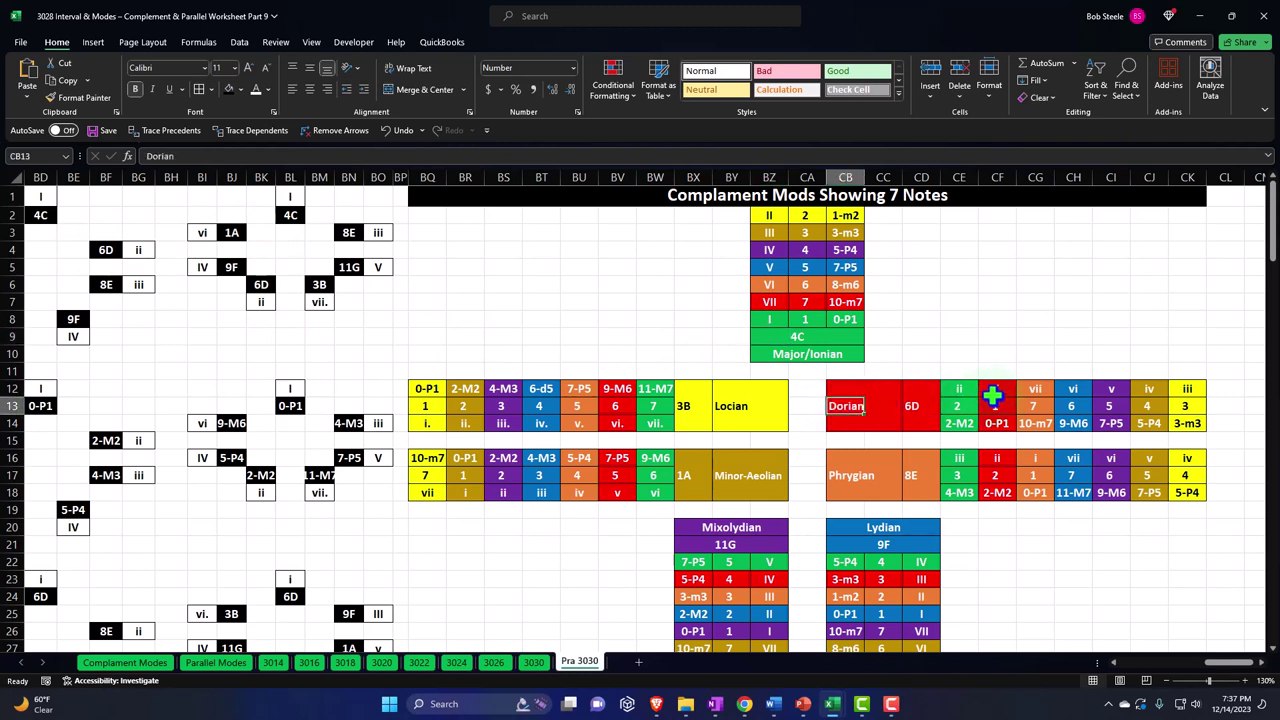
{"action": "left_click_drag", "start_coordinate": [996, 392], "coordinate": [999, 503]}
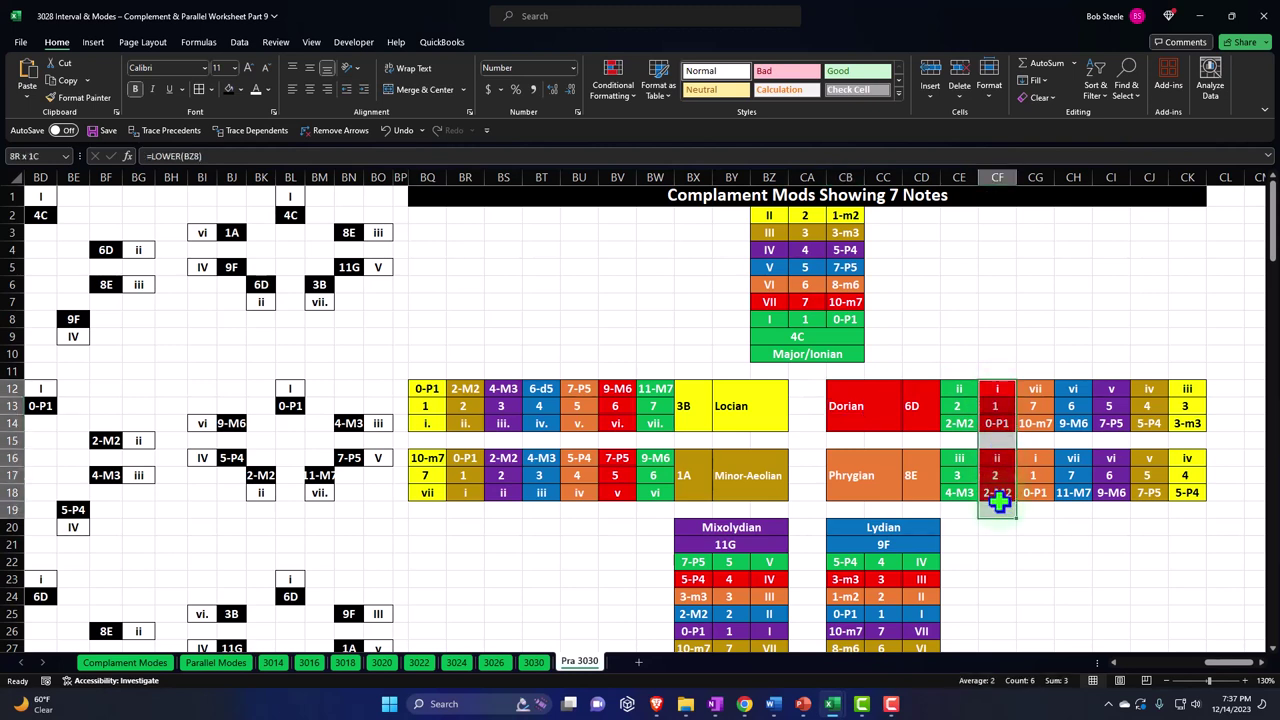
{"action": "left_click", "coordinate": [1001, 406]}
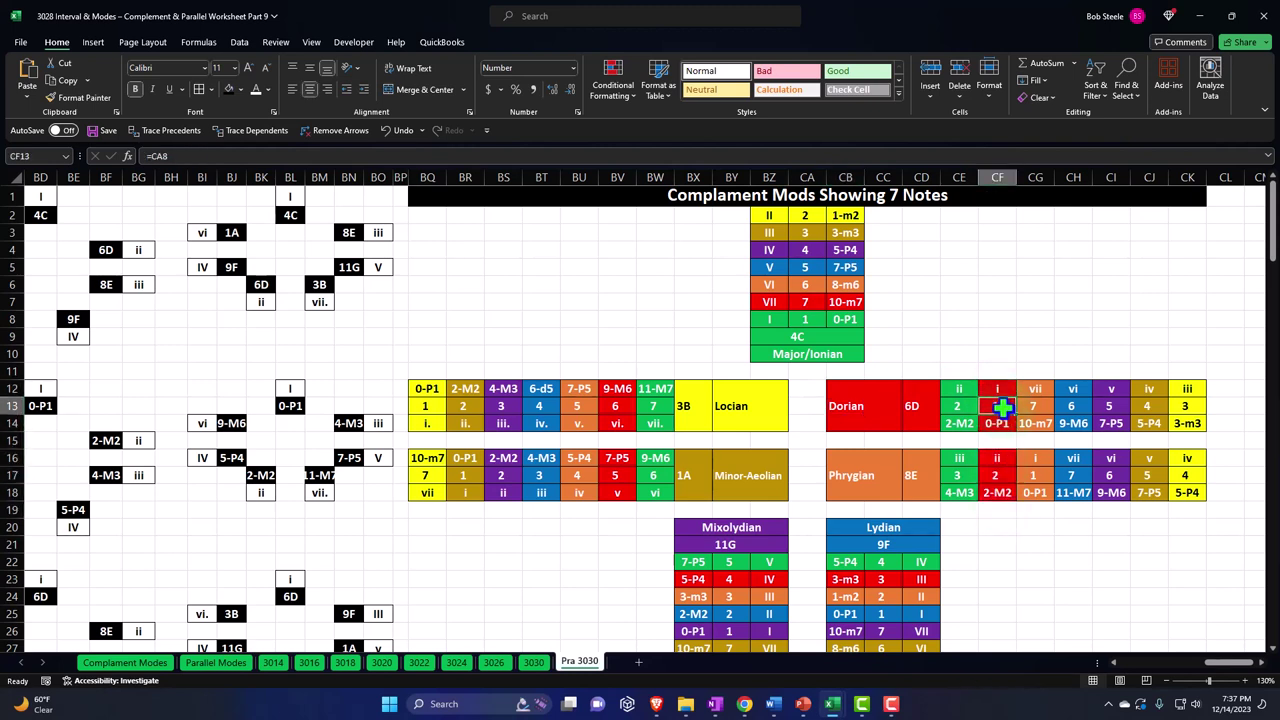
{"action": "left_click", "coordinate": [1001, 422]}
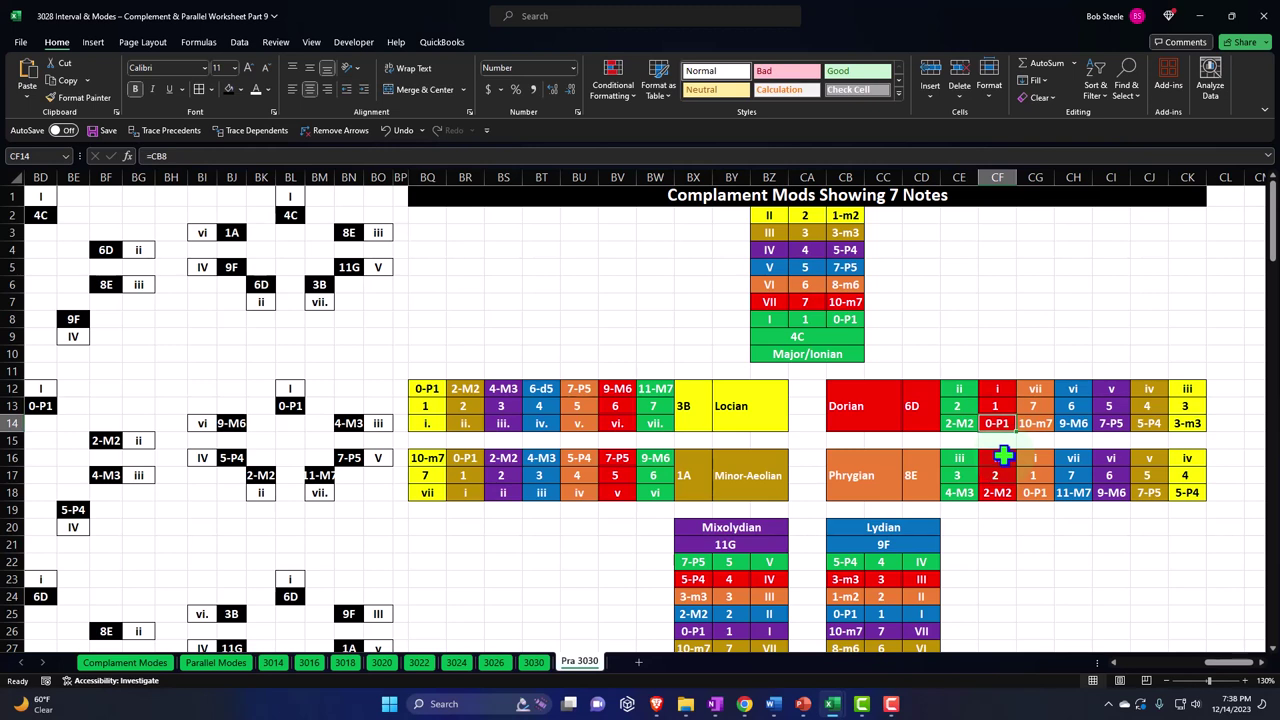
{"action": "left_click", "coordinate": [758, 337]}
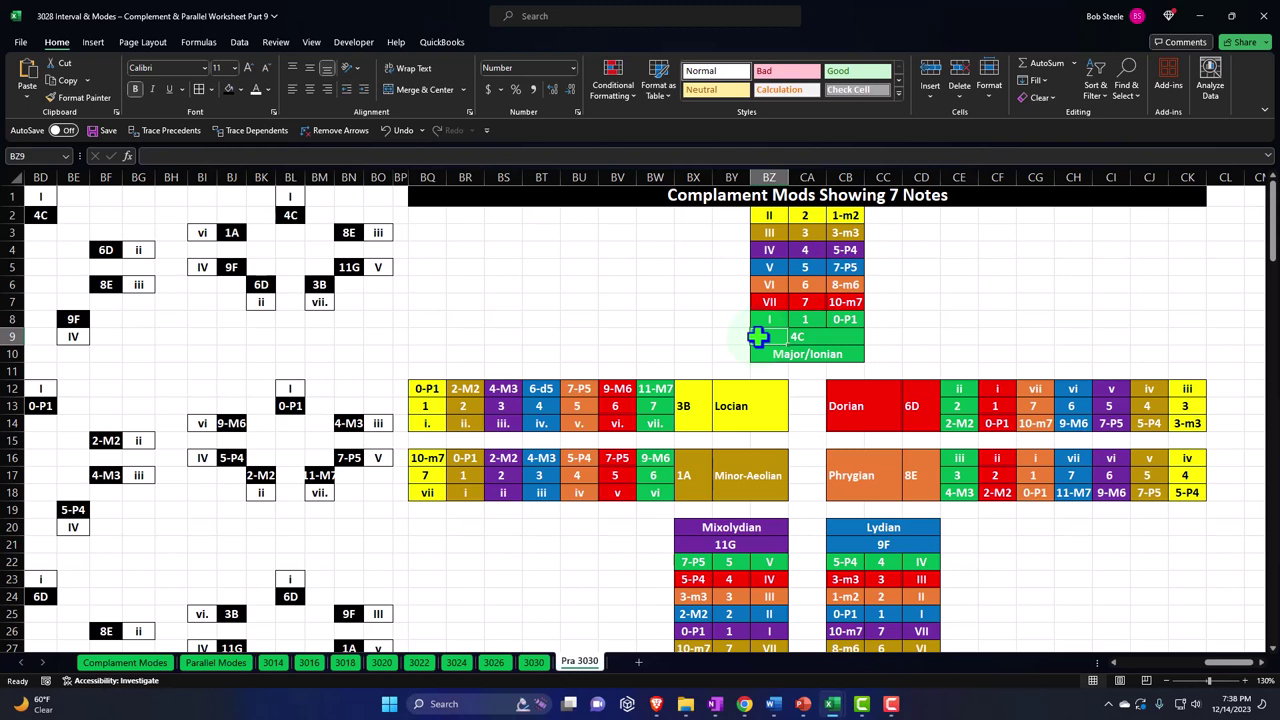
{"action": "left_click", "coordinate": [958, 424]}
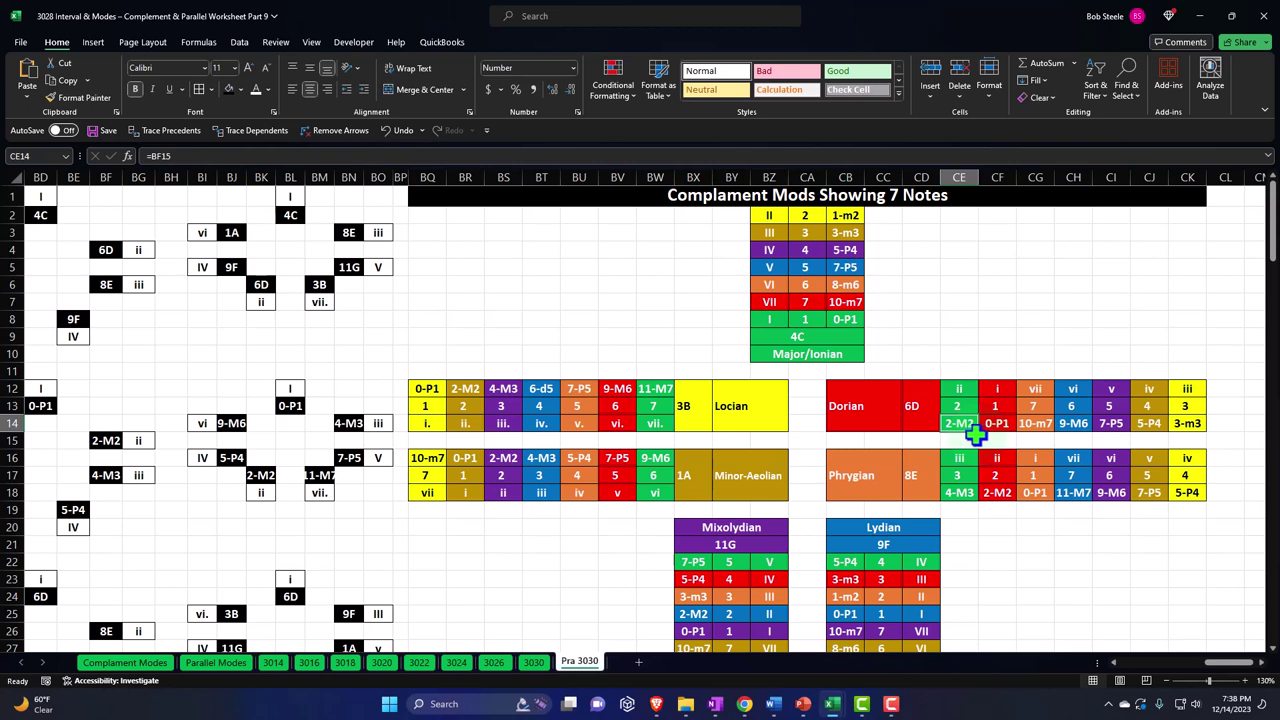
{"action": "left_click", "coordinate": [964, 337]}
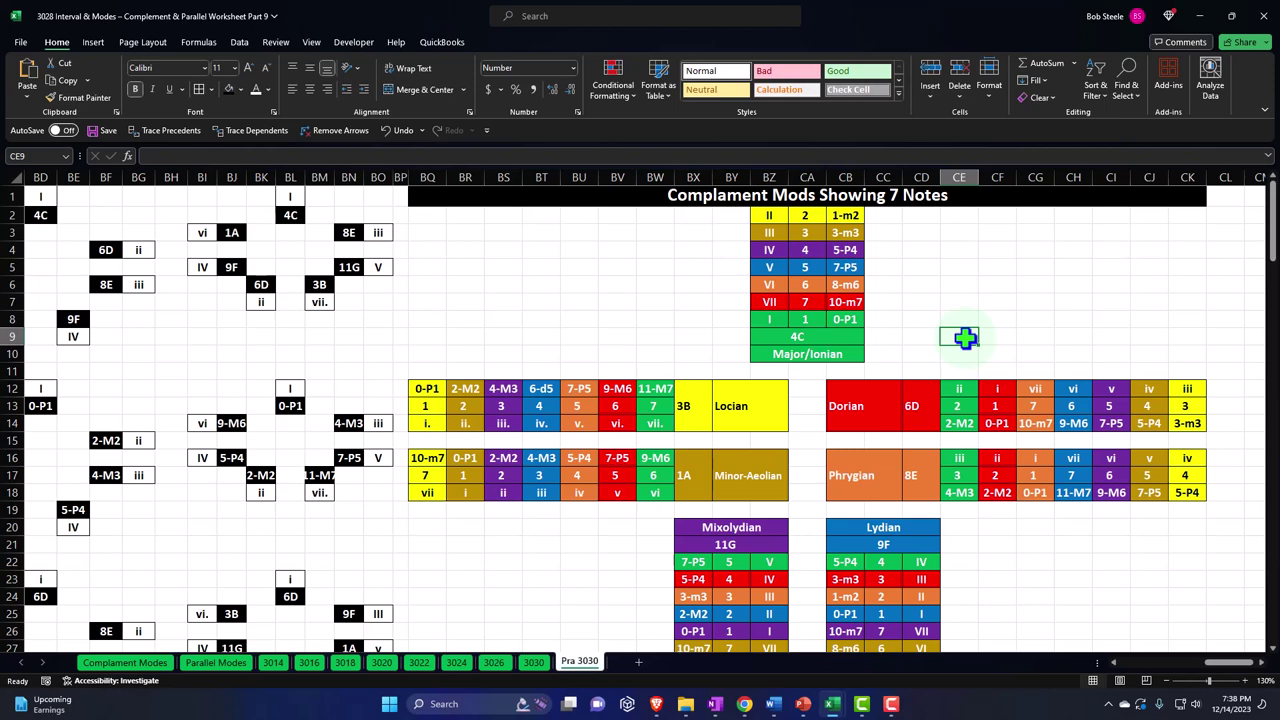
- Set the empty columns CM through FH to a uniform width of 5.57
{"action": "key", "text": "Right"}
{"action": "key", "text": "Right"}
{"action": "key", "text": "Right"}
{"action": "key", "text": "Right"}
{"action": "key", "text": "Right"}
{"action": "key", "text": "Right"}
{"action": "key", "text": "Right"}
{"action": "key", "text": "Right"}
{"action": "key", "text": "Right"}
{"action": "key", "text": "Right"}
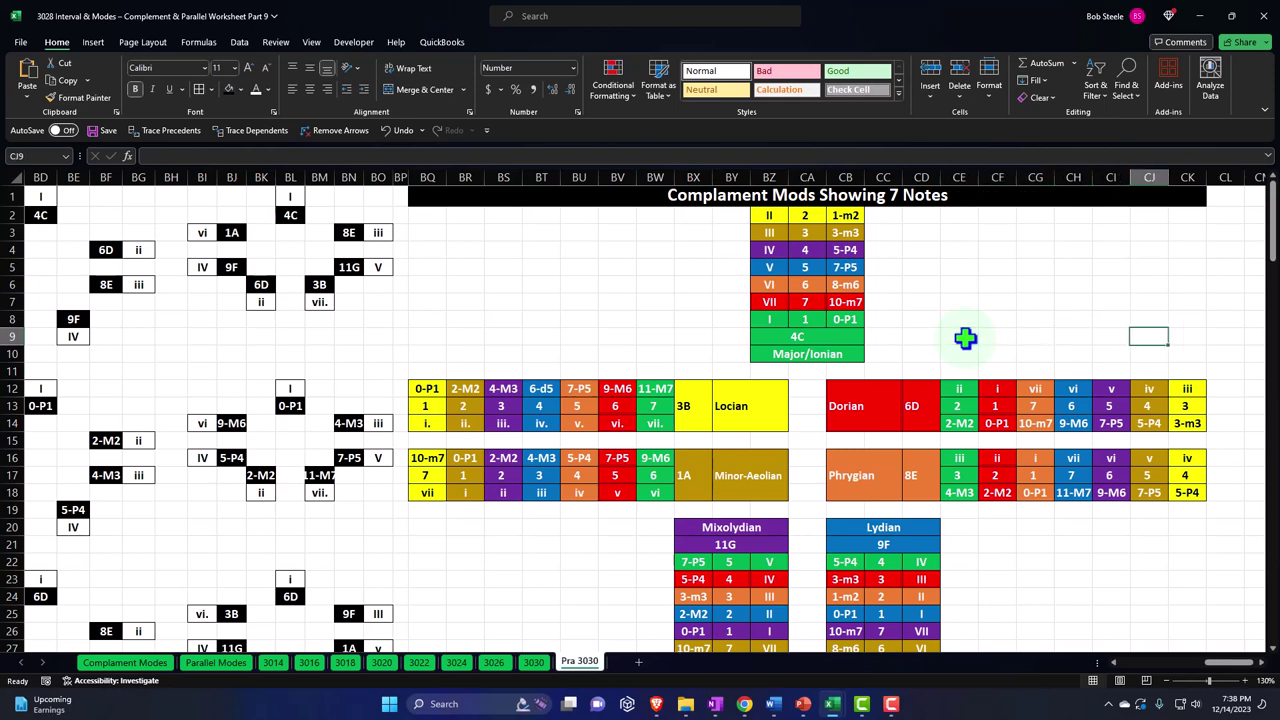
{"action": "key", "text": "Right"}
{"action": "key", "text": "Right"}
{"action": "key", "text": "Right"}
{"action": "key", "text": "Right"}
{"action": "key", "text": "Right"}
{"action": "key", "text": "Right"}
{"action": "key", "text": "Right"}
{"action": "key", "text": "Right"}
{"action": "key", "text": "Right"}
{"action": "key", "text": "Right"}
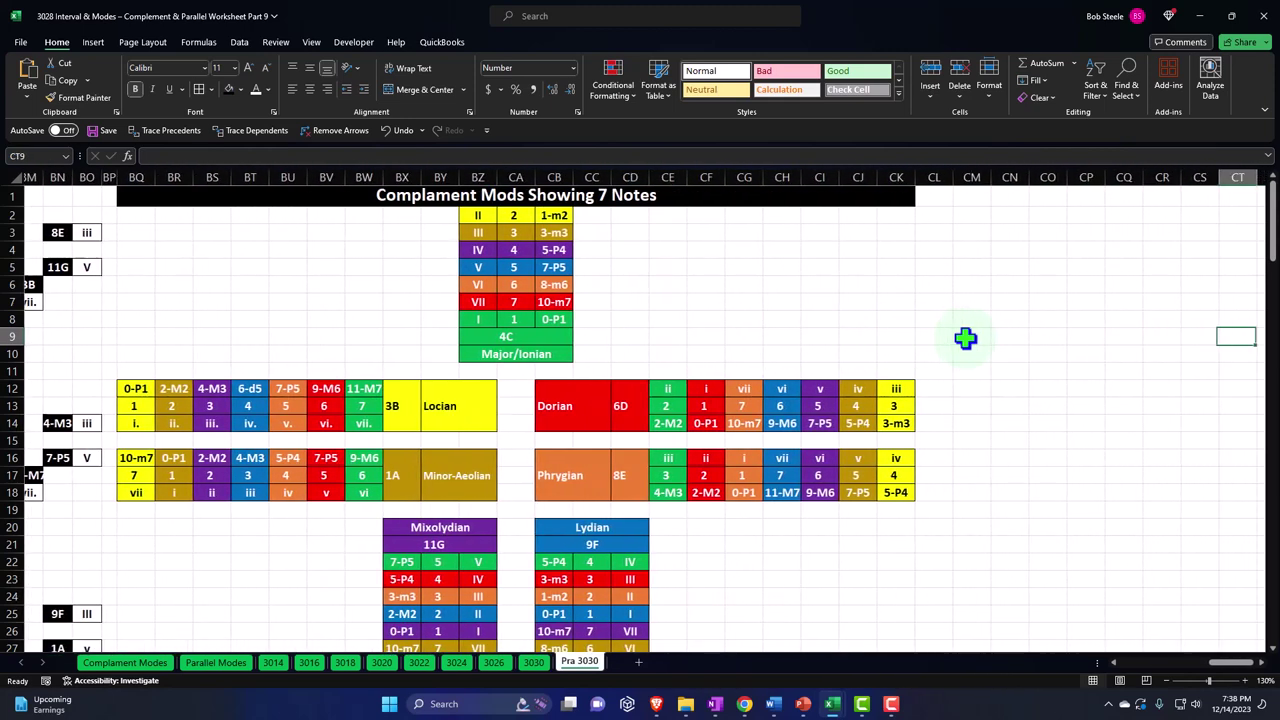
{"action": "key", "text": "Right"}
{"action": "key", "text": "Right"}
{"action": "key", "text": "Right"}
{"action": "key", "text": "Right"}
{"action": "key", "text": "Right"}
{"action": "key", "text": "Right"}
{"action": "key", "text": "Right"}
{"action": "key", "text": "Right"}
{"action": "key", "text": "Right"}
{"action": "key", "text": "Right"}
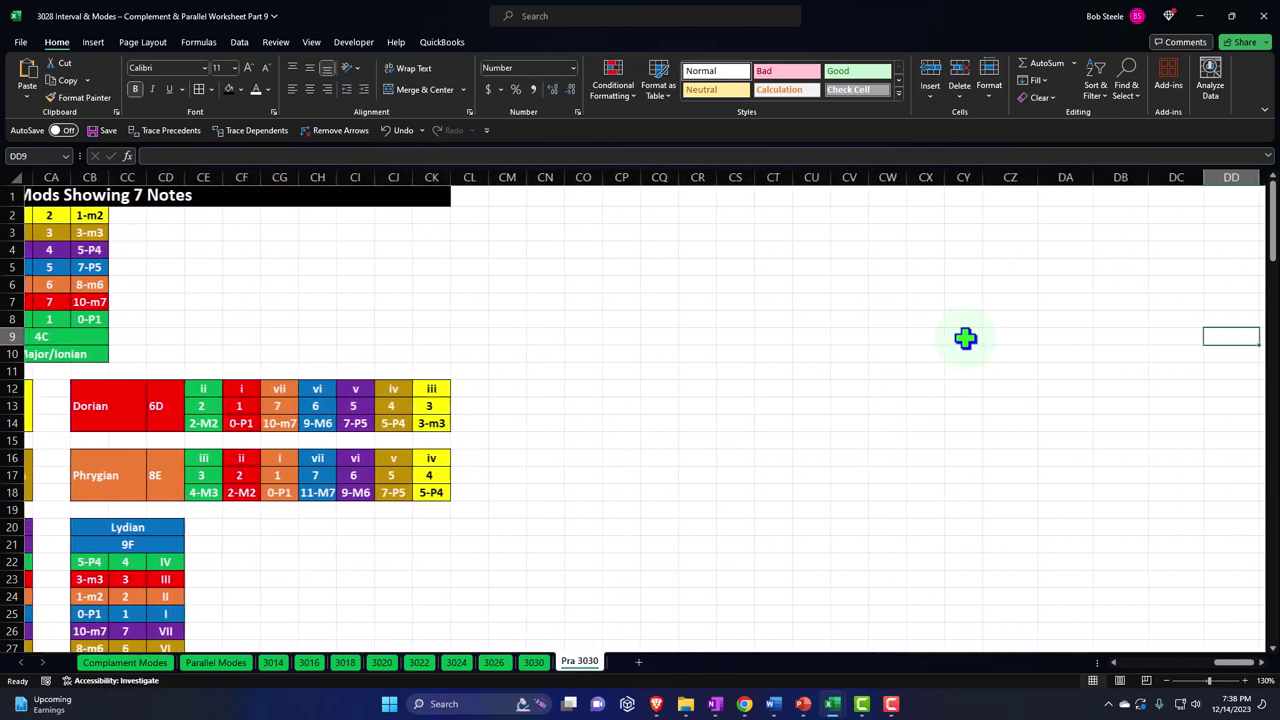
{"action": "key", "text": "Right"}
{"action": "key", "text": "Right"}
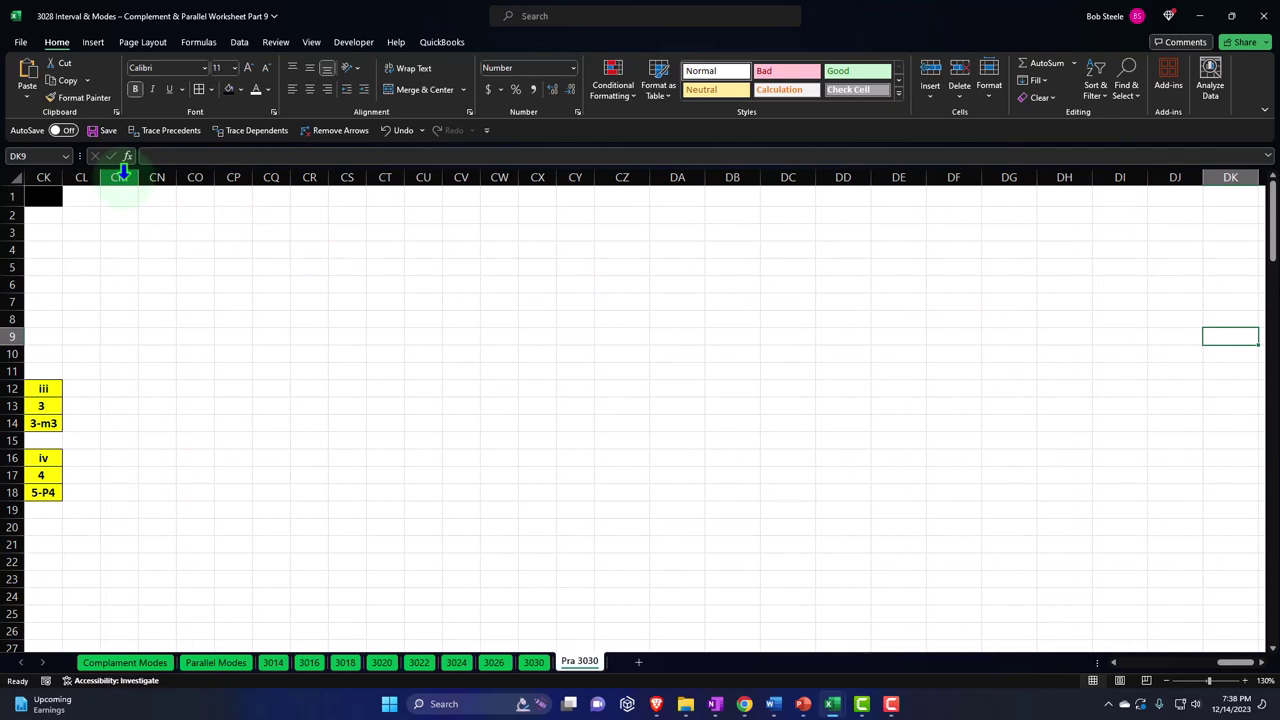
{"action": "left_click_drag", "start_coordinate": [120, 172], "coordinate": [1158, 212]}
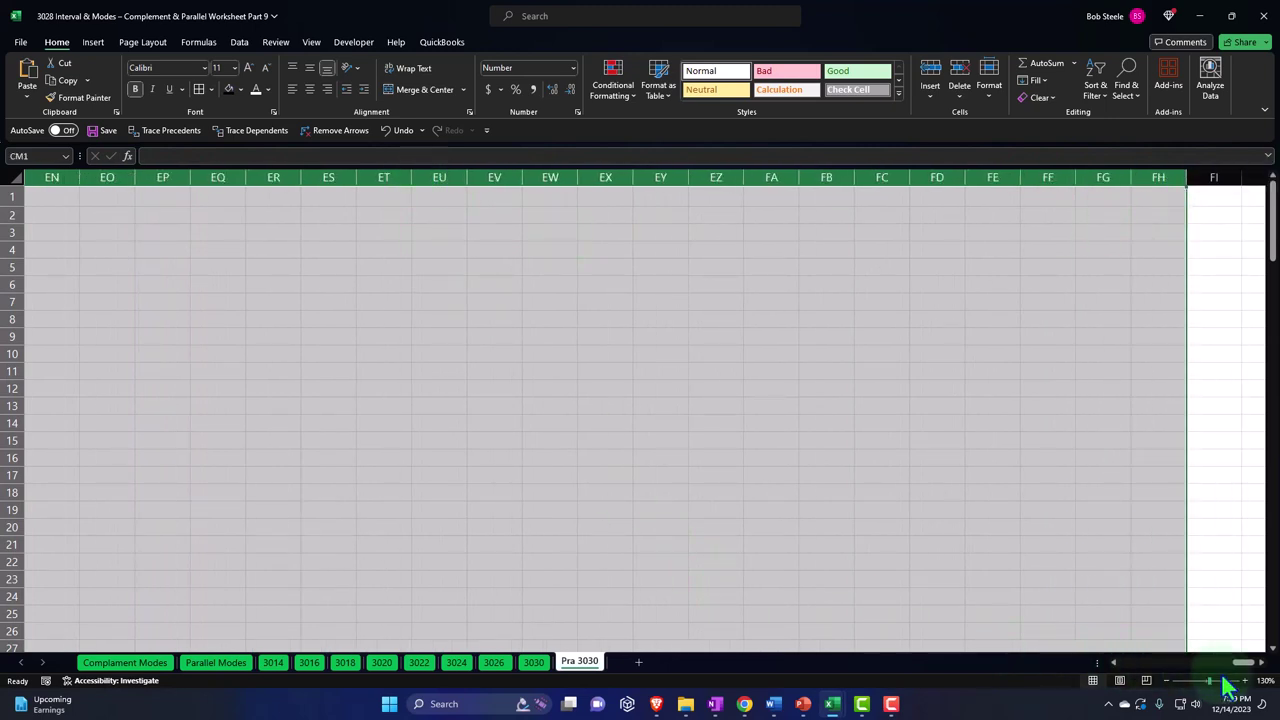
{"action": "left_click_drag", "start_coordinate": [1246, 672], "coordinate": [1194, 677]}
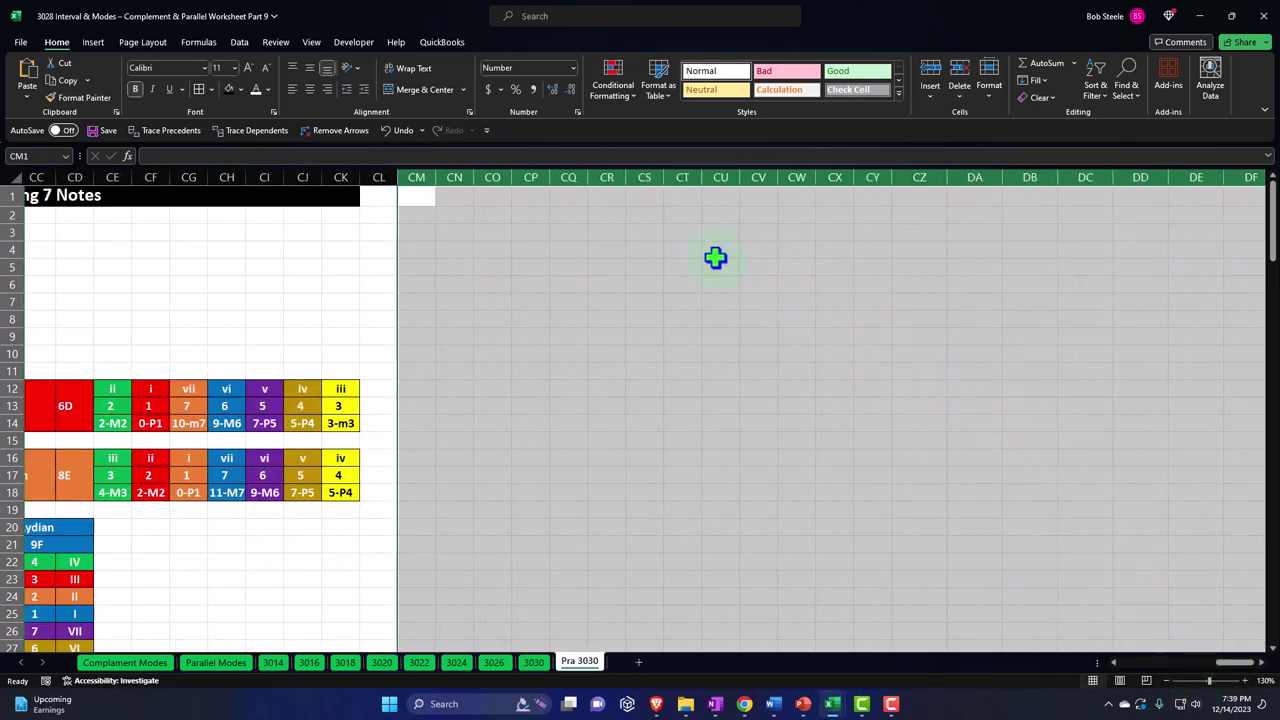
{"action": "left_click_drag", "start_coordinate": [589, 180], "coordinate": [590, 180]}
{"action": "left_click", "coordinate": [716, 392]}
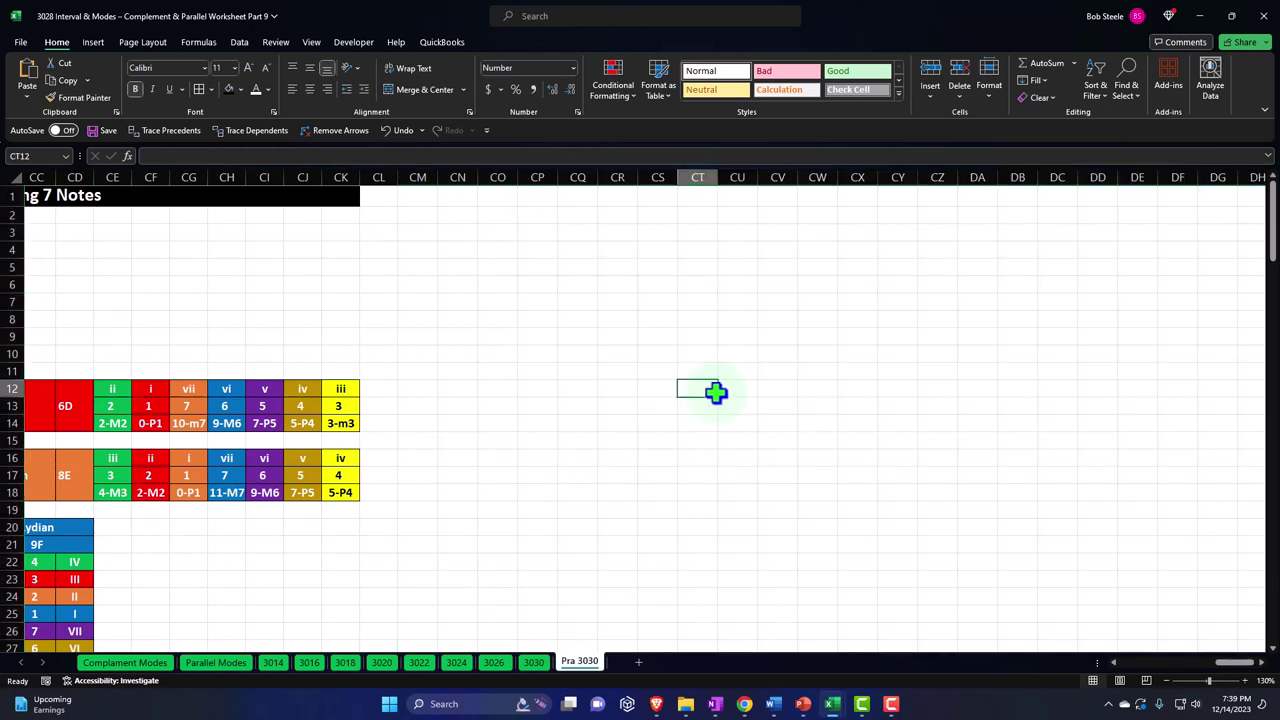
- Navigate to cell DI17, where the circle's first label will go
{"action": "key", "text": "Right"}
{"action": "key", "text": "Right"}
{"action": "key", "text": "Right"}
{"action": "key", "text": "Right"}
{"action": "key", "text": "Right"}
{"action": "key", "text": "Right"}
{"action": "key", "text": "Right"}
{"action": "key", "text": "Right"}
{"action": "key", "text": "Right"}
{"action": "key", "text": "Right"}
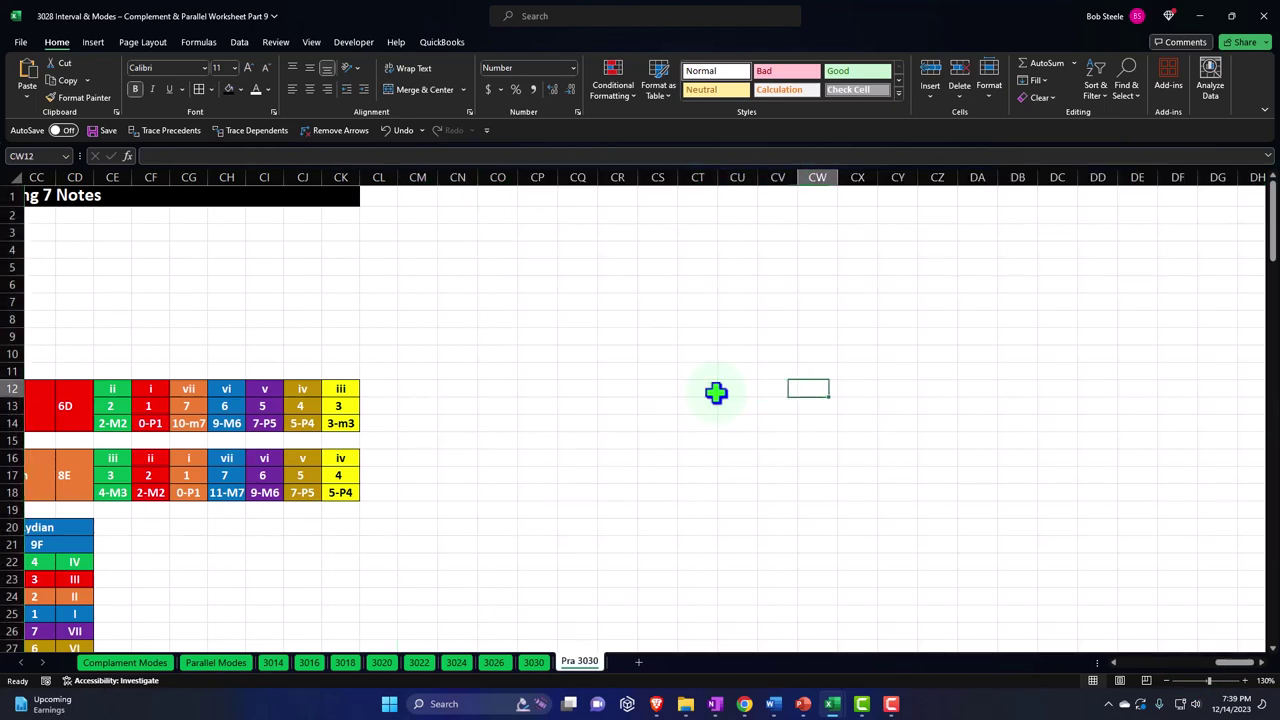
{"action": "key", "text": "Right"}
{"action": "key", "text": "Right"}
{"action": "key", "text": "Right"}
{"action": "key", "text": "Right"}
{"action": "key", "text": "Right"}
{"action": "key", "text": "Right"}
{"action": "key", "text": "Right"}
{"action": "key", "text": "Right"}
{"action": "key", "text": "Right"}
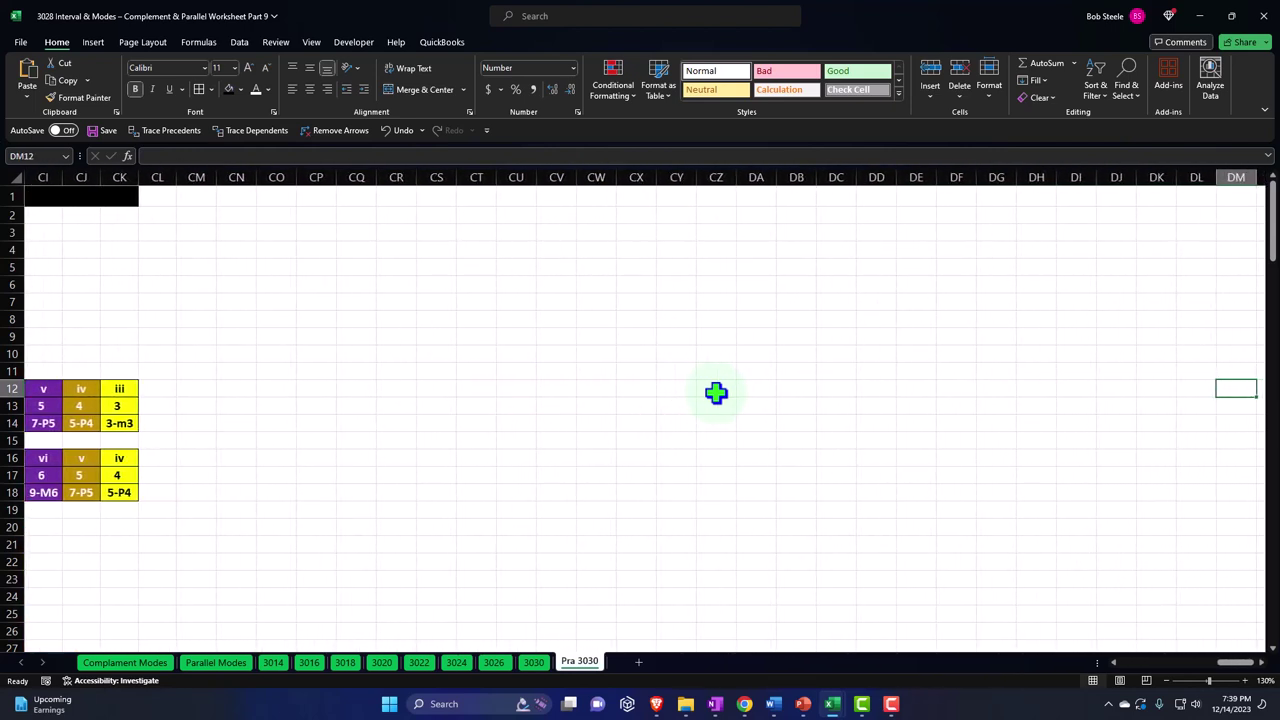
{"action": "key", "text": "Down"}
{"action": "key", "text": "Down"}
{"action": "key", "text": "Down"}
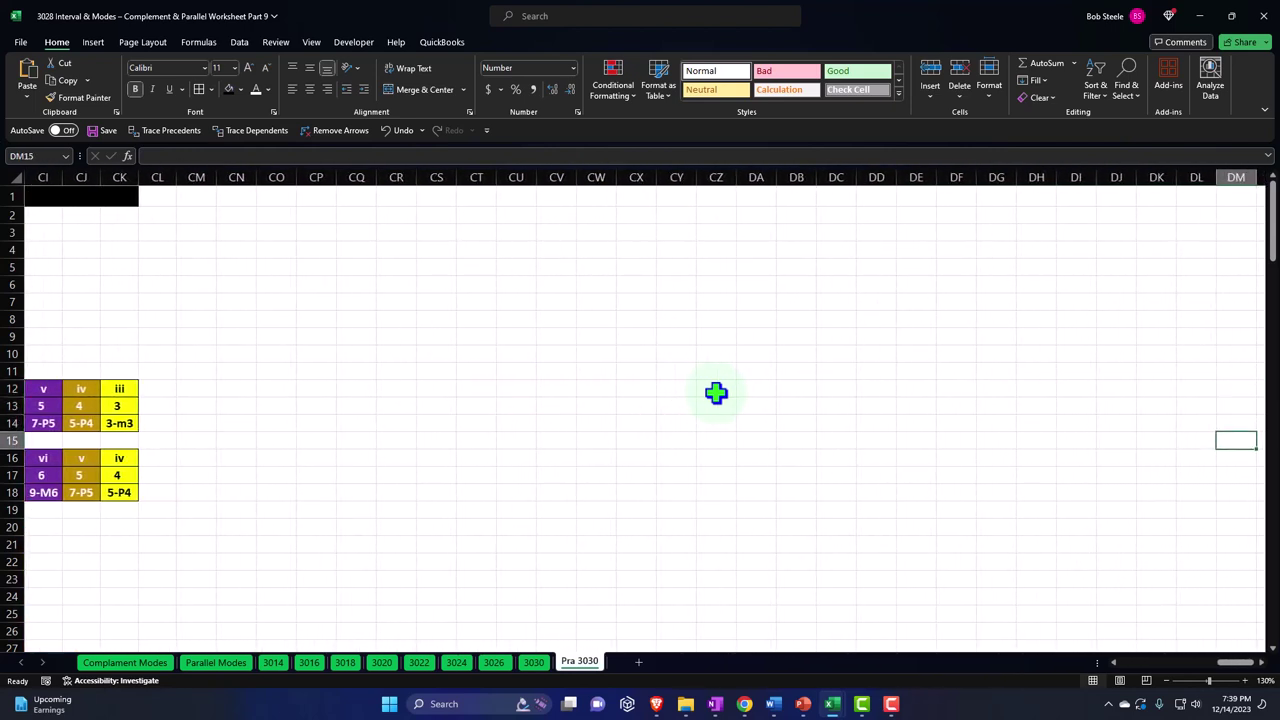
{"action": "key", "text": "Left"}
{"action": "key", "text": "Left"}
{"action": "key", "text": "Left"}
{"action": "key", "text": "Down"}
{"action": "key", "text": "Down"}
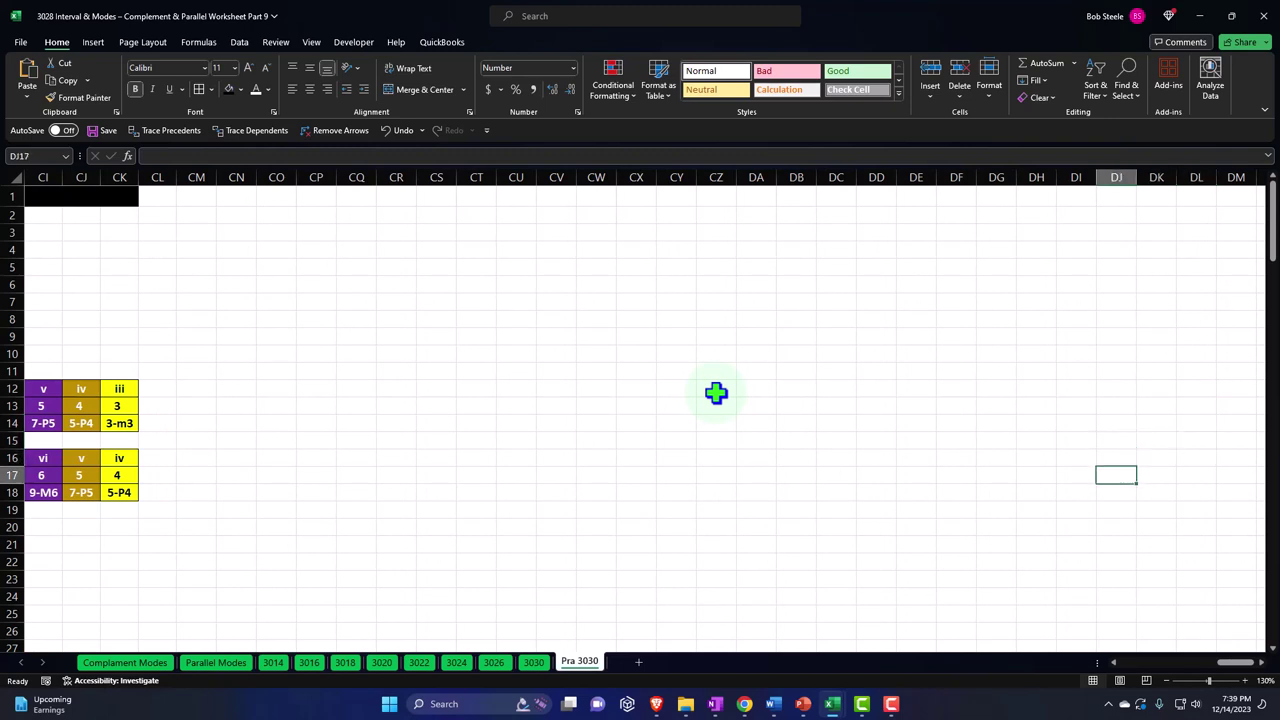
{"action": "key", "text": "Left"}
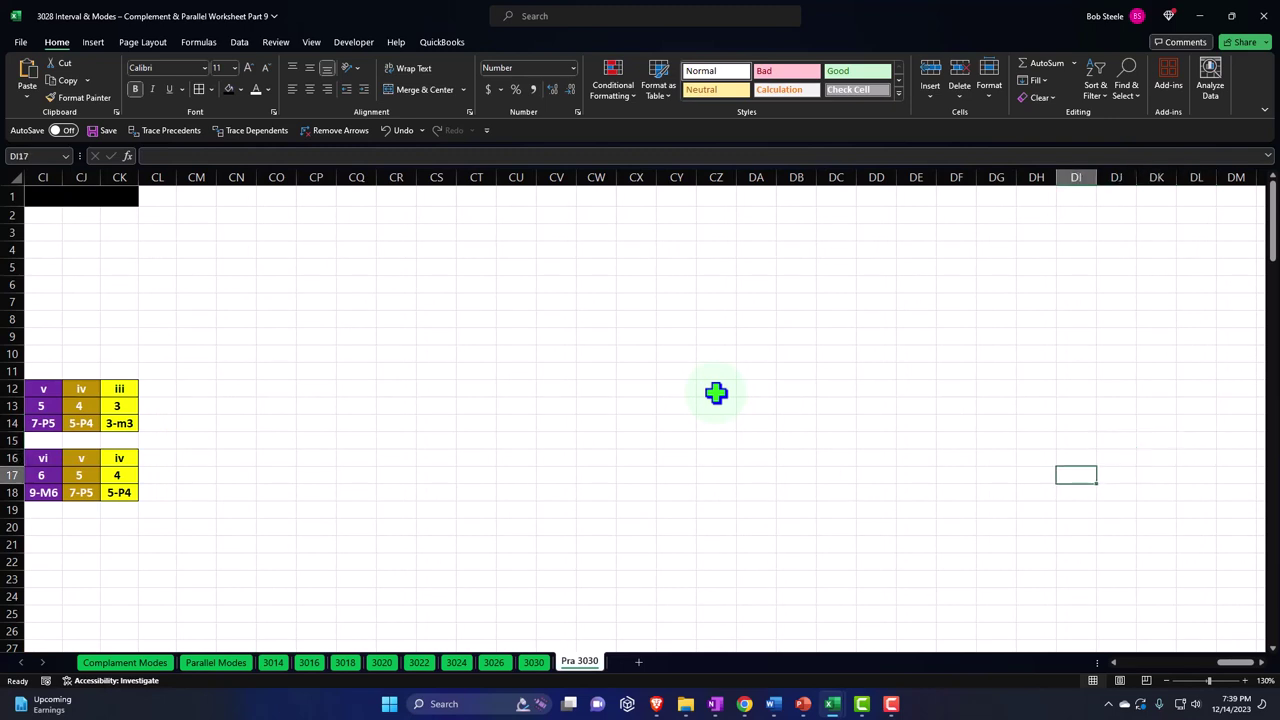
{"action": "left_click", "coordinate": [1259, 662]}
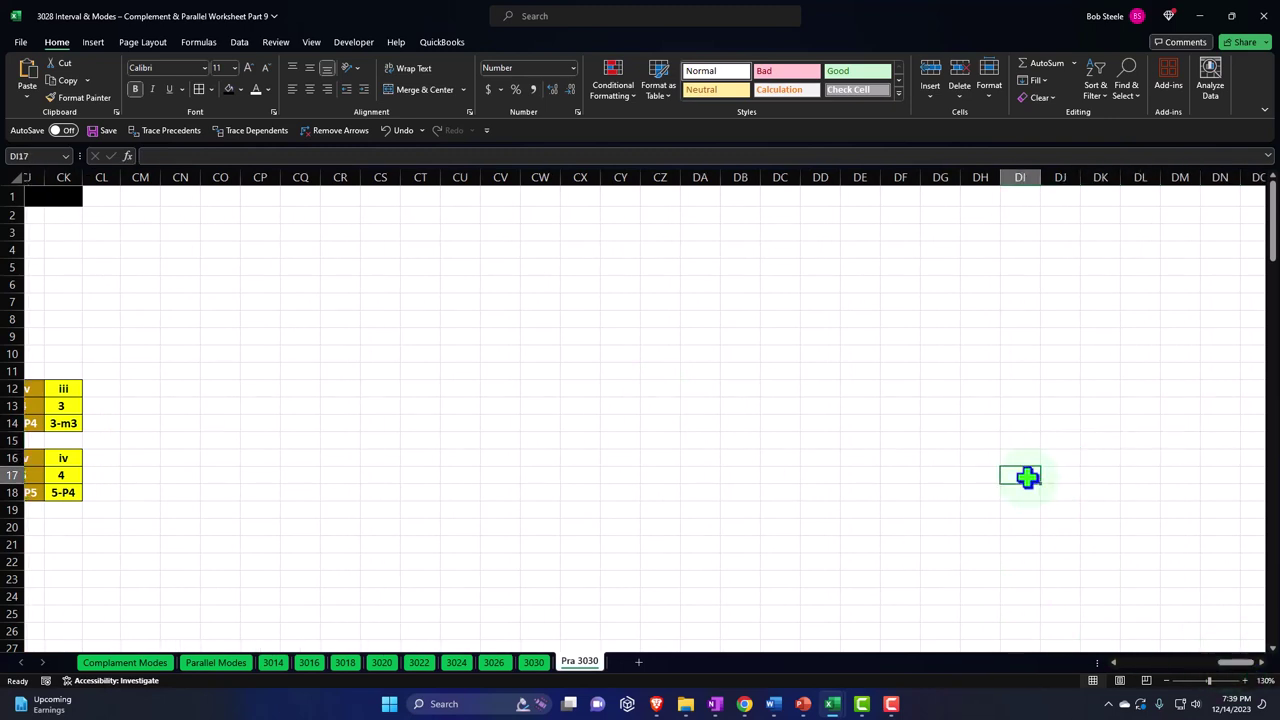
- Enter a link formula that points back toward the Major/Ionian 4C cell
{"action": "type", "text": "="}
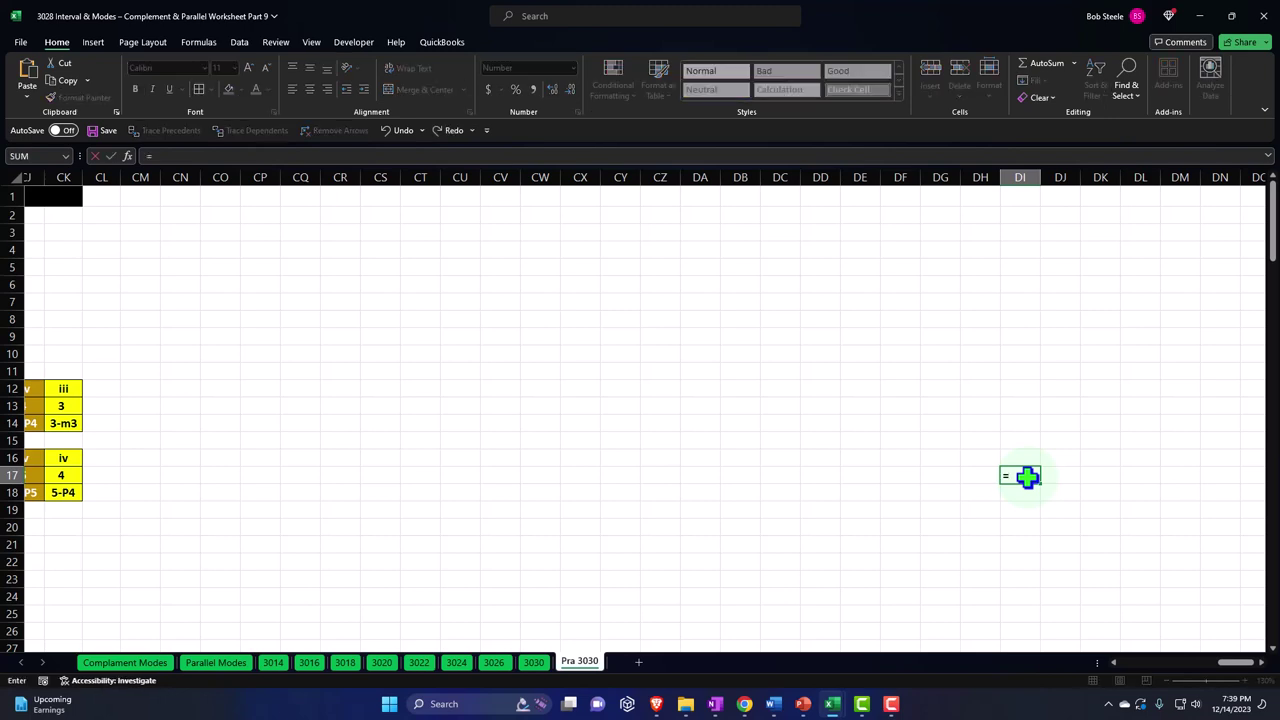
{"action": "key", "text": "Left"}
{"action": "key", "text": "Left"}
{"action": "key", "text": "Left"}
{"action": "key", "text": "Left"}
{"action": "key", "text": "Left"}
{"action": "key", "text": "Left"}
{"action": "key", "text": "Left"}
{"action": "key", "text": "Left"}
{"action": "key", "text": "Left"}
{"action": "key", "text": "Left"}
{"action": "key", "text": "Left"}
{"action": "key", "text": "Left"}
{"action": "key", "text": "Left"}
{"action": "key", "text": "Left"}
{"action": "key", "text": "Left"}
{"action": "key", "text": "Left"}
{"action": "key", "text": "Left"}
{"action": "key", "text": "Left"}
{"action": "key", "text": "Left"}
{"action": "key", "text": "Left"}
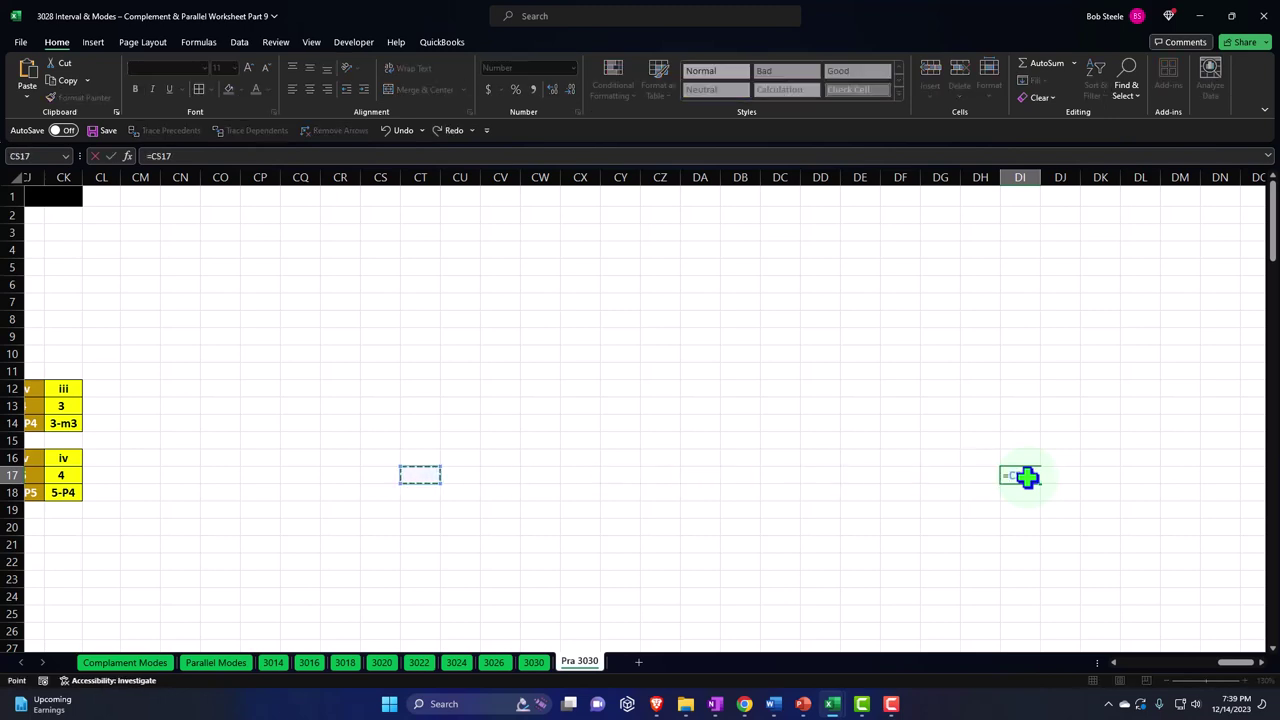
{"action": "key", "text": "Left"}
{"action": "key", "text": "Left"}
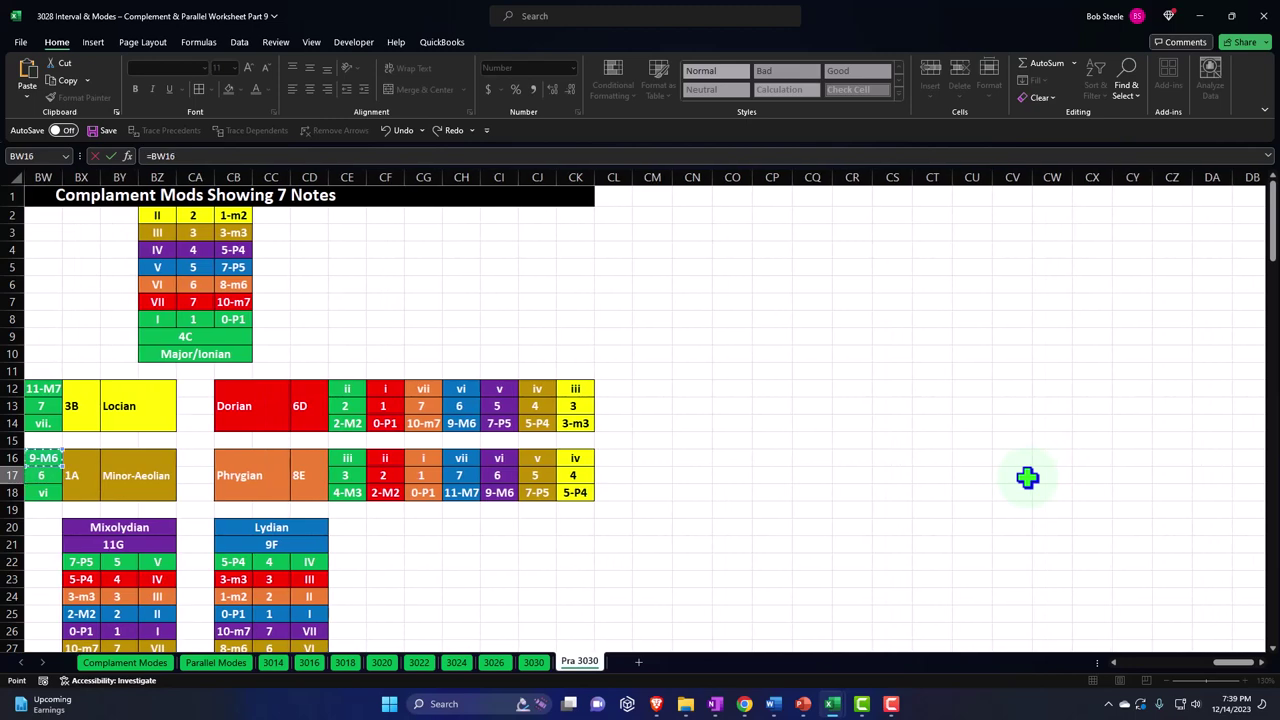
{"action": "key", "text": "Up"}
{"action": "key", "text": "Up"}
{"action": "key", "text": "Up"}
{"action": "key", "text": "Up"}
{"action": "key", "text": "Up"}
{"action": "key", "text": "Up"}
{"action": "key", "text": "Up"}
{"action": "key", "text": "Right"}
{"action": "key", "text": "Right"}
{"action": "key", "text": "Right"}
{"action": "key", "text": "Up"}
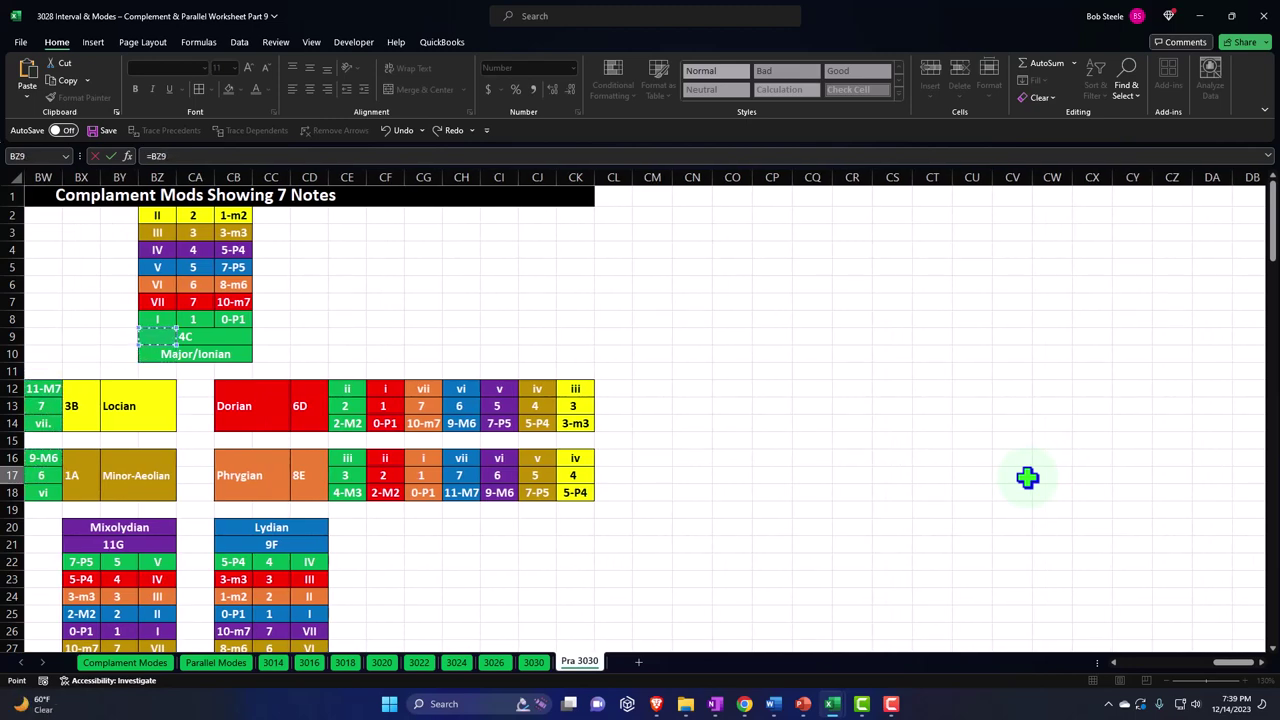
{"action": "key", "text": "Return"}
- Redo DI17's link to the merged Major/Ionian 4C cell (BY9) so it shows 4C
{"action": "key", "text": "Right"}
{"action": "key", "text": "Up"}
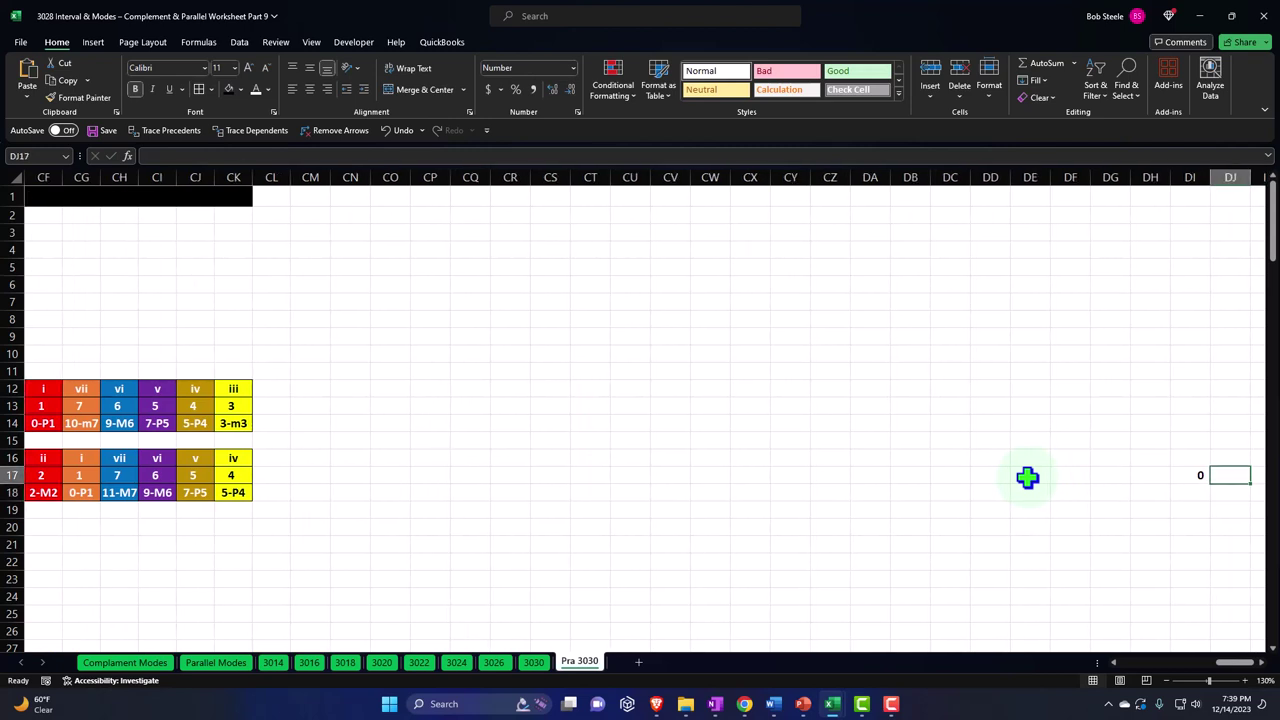
{"action": "key", "text": "Left"}
{"action": "type", "text": "="}
{"action": "key", "text": "Left"}
{"action": "key", "text": "Left"}
{"action": "key", "text": "Left"}
{"action": "key", "text": "Left"}
{"action": "key", "text": "Left"}
{"action": "key", "text": "Left"}
{"action": "key", "text": "Left"}
{"action": "key", "text": "Left"}
{"action": "key", "text": "Left"}
{"action": "key", "text": "Left"}
{"action": "key", "text": "Left"}
{"action": "key", "text": "Left"}
{"action": "key", "text": "Left"}
{"action": "key", "text": "Left"}
{"action": "key", "text": "Left"}
{"action": "key", "text": "Left"}
{"action": "key", "text": "Left"}
{"action": "key", "text": "Left"}
{"action": "key", "text": "Left"}
{"action": "key", "text": "Left"}
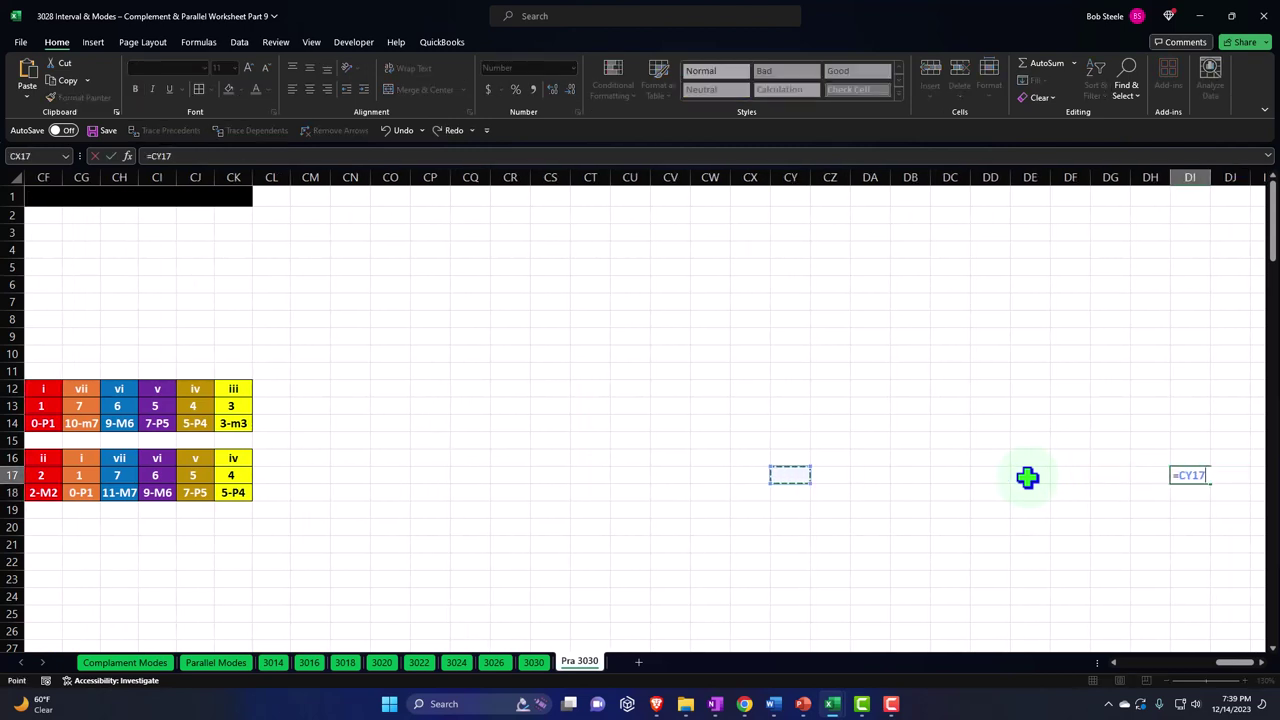
{"action": "key", "text": "Up"}
{"action": "key", "text": "Up"}
{"action": "key", "text": "Up"}
{"action": "key", "text": "Up"}
{"action": "key", "text": "Up"}
{"action": "key", "text": "Up"}
{"action": "key", "text": "Up"}
{"action": "key", "text": "Up"}
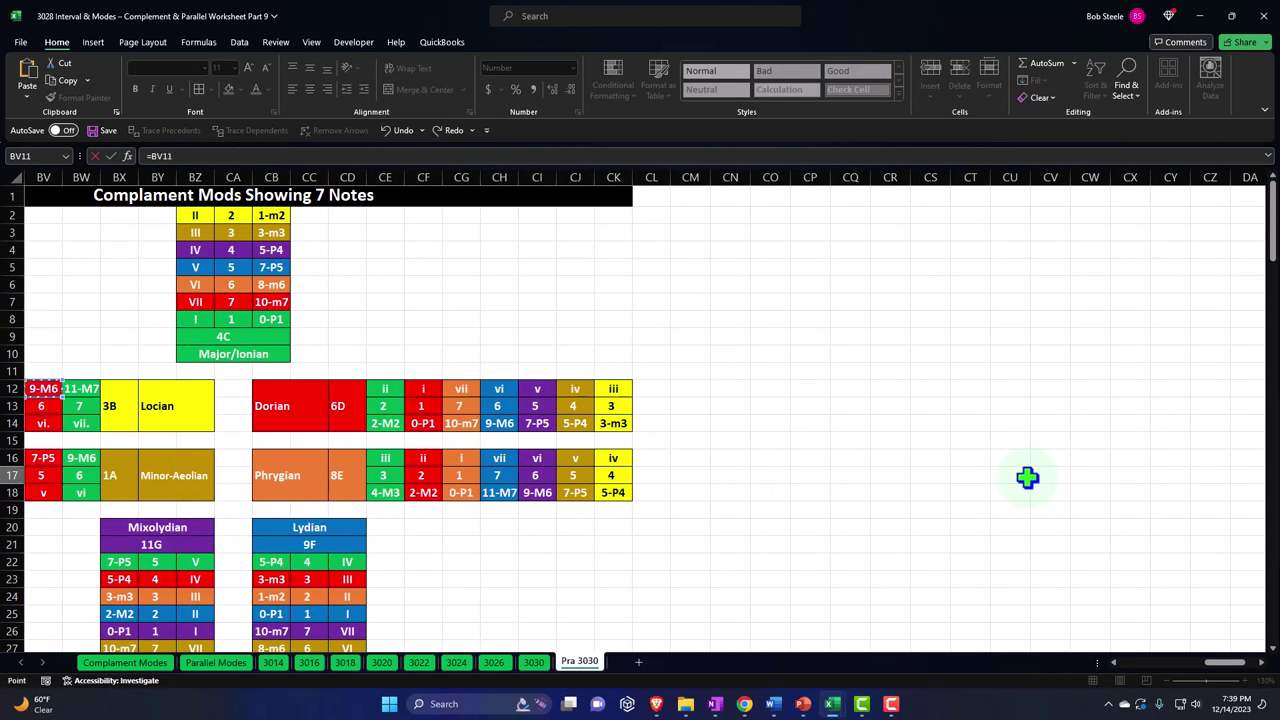
{"action": "key", "text": "Right"}
{"action": "key", "text": "Right"}
{"action": "key", "text": "Right"}
{"action": "key", "text": "Right"}
{"action": "key", "text": "Return"}
{"action": "key", "text": "Right"}
{"action": "key", "text": "Right"}
{"action": "key", "text": "Right"}
{"action": "key", "text": "Right"}
{"action": "key", "text": "Right"}
{"action": "key", "text": "Right"}
{"action": "key", "text": "Right"}
{"action": "key", "text": "Right"}
{"action": "key", "text": "Right"}
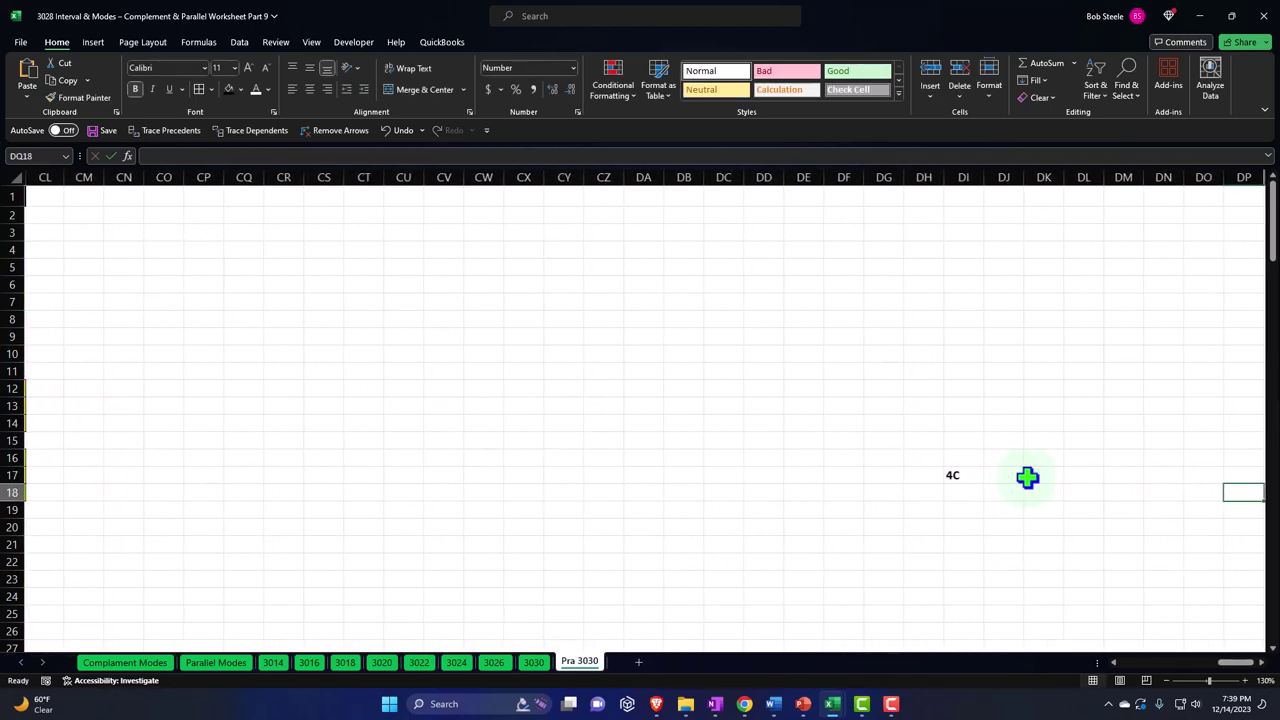
{"action": "key", "text": "Right"}
{"action": "key", "text": "Right"}
{"action": "key", "text": "Right"}
{"action": "key", "text": "Right"}
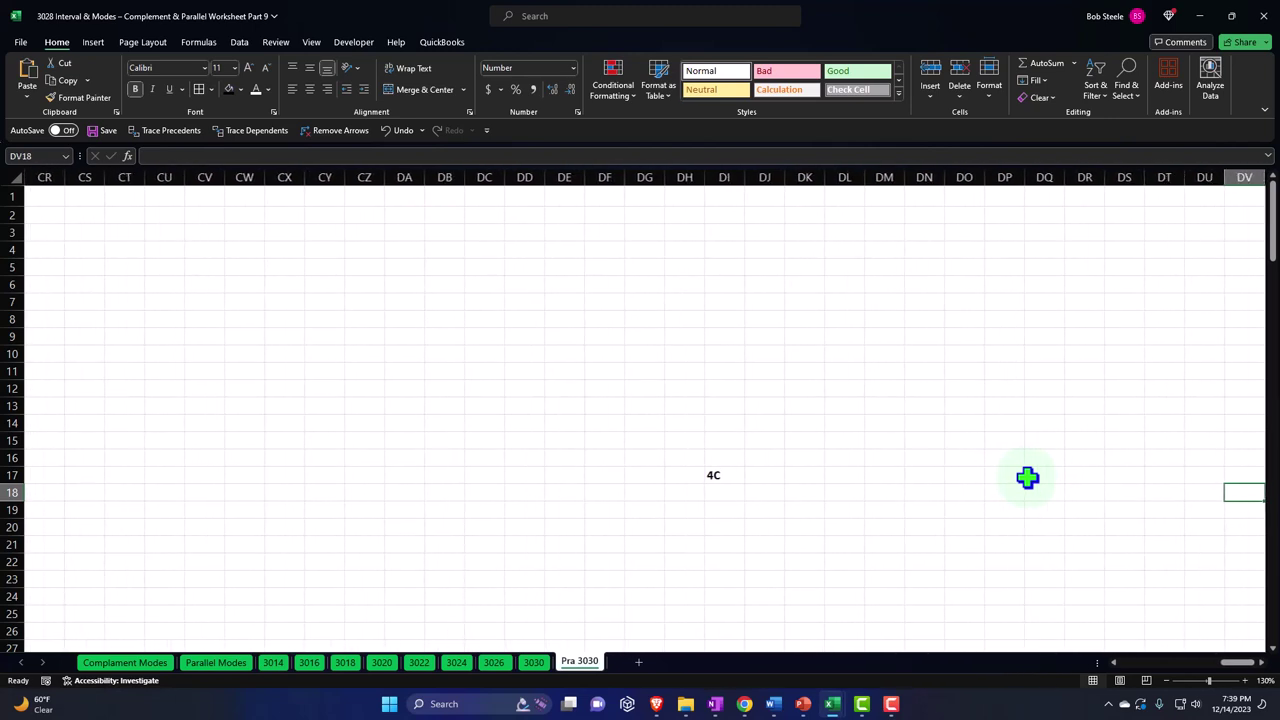
{"action": "scroll", "coordinate": [1015, 481], "scroll_direction": "down", "scroll_amount": 1}
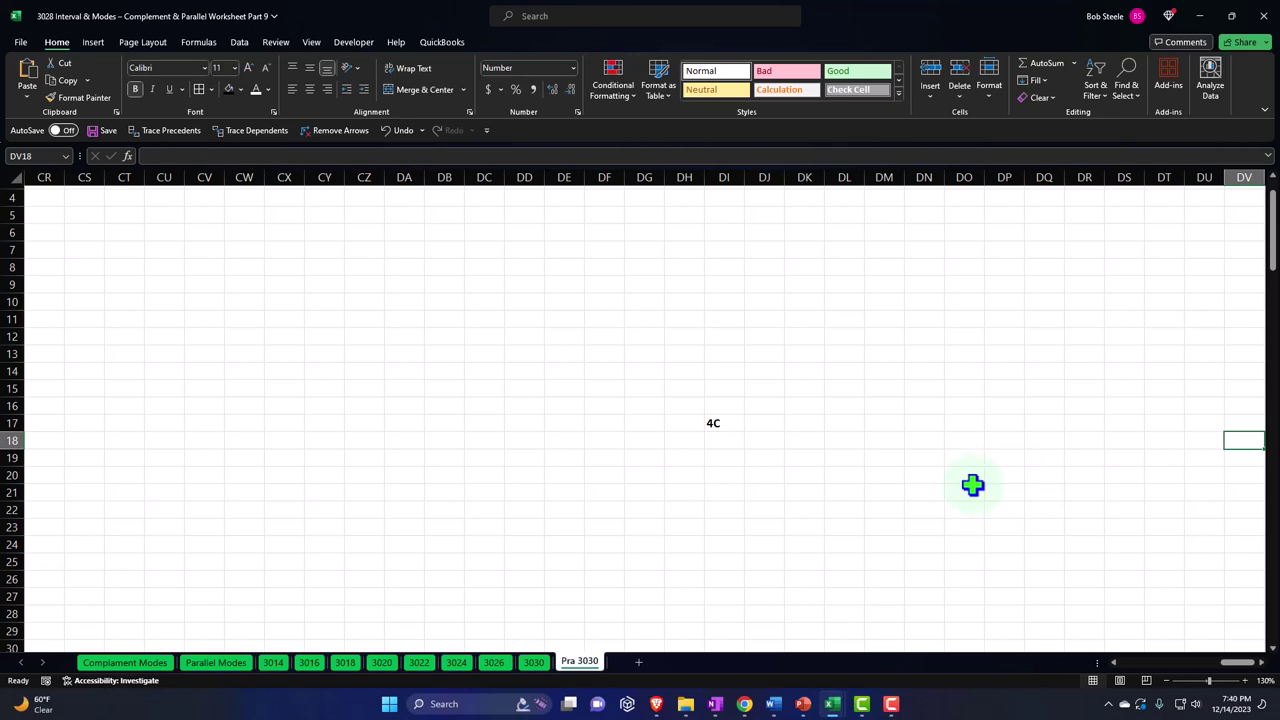
- Move back left from DE14 through the mode tables to the note lookup tables
{"action": "left_click", "coordinate": [578, 373]}
{"action": "key", "text": "Left"}
{"action": "key", "text": "Left"}
{"action": "key", "text": "Left"}
{"action": "key", "text": "Left"}
{"action": "key", "text": "Left"}
{"action": "key", "text": "Left"}
{"action": "key", "text": "Left"}
{"action": "key", "text": "Left"}
{"action": "key", "text": "Left"}
{"action": "key", "text": "Left"}
{"action": "key", "text": "Left"}
{"action": "key", "text": "Left"}
{"action": "key", "text": "Left"}
{"action": "key", "text": "Left"}
{"action": "key", "text": "Left"}
{"action": "key", "text": "Left"}
{"action": "key", "text": "Left"}
{"action": "key", "text": "Left"}
{"action": "key", "text": "Left"}
{"action": "key", "text": "Left"}
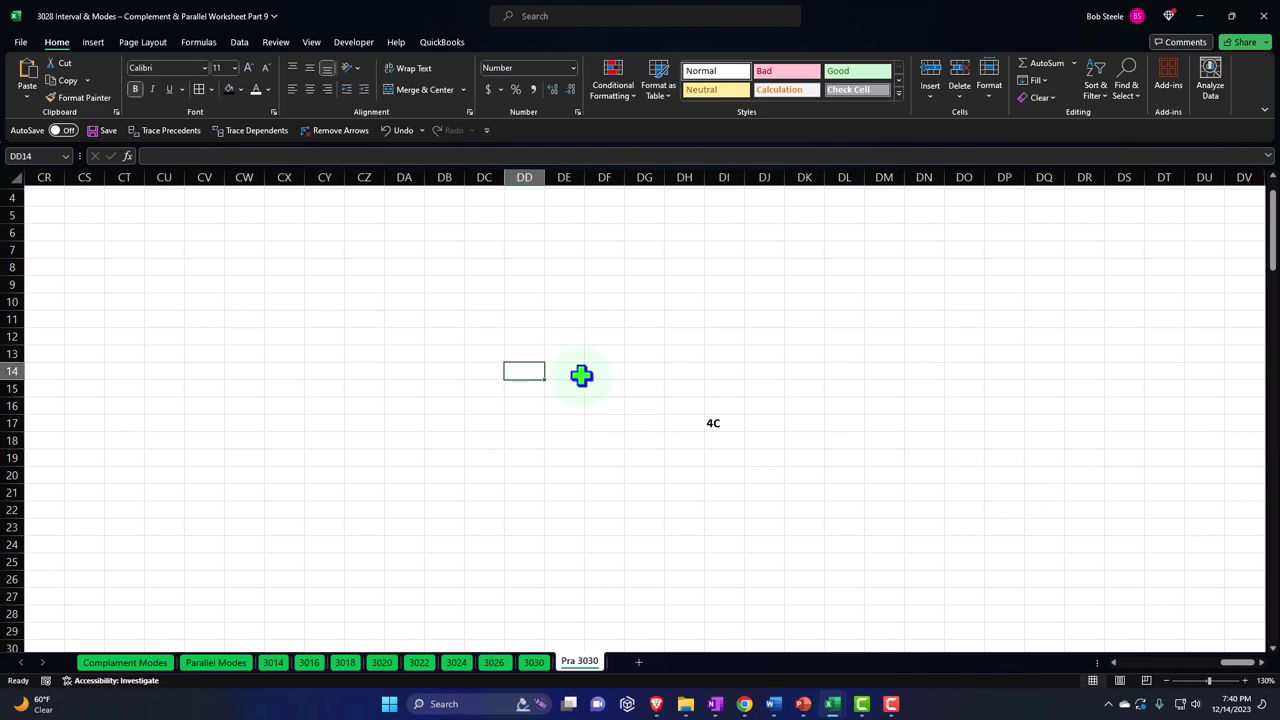
{"action": "key", "text": "Left"}
{"action": "key", "text": "Left"}
{"action": "key", "text": "Left"}
{"action": "key", "text": "Left"}
{"action": "key", "text": "Left"}
{"action": "key", "text": "Left"}
{"action": "key", "text": "Left"}
{"action": "key", "text": "Left"}
{"action": "key", "text": "Left"}
{"action": "key", "text": "Left"}
{"action": "key", "text": "Left"}
{"action": "key", "text": "Left"}
{"action": "key", "text": "Left"}
{"action": "key", "text": "Left"}
{"action": "key", "text": "Left"}
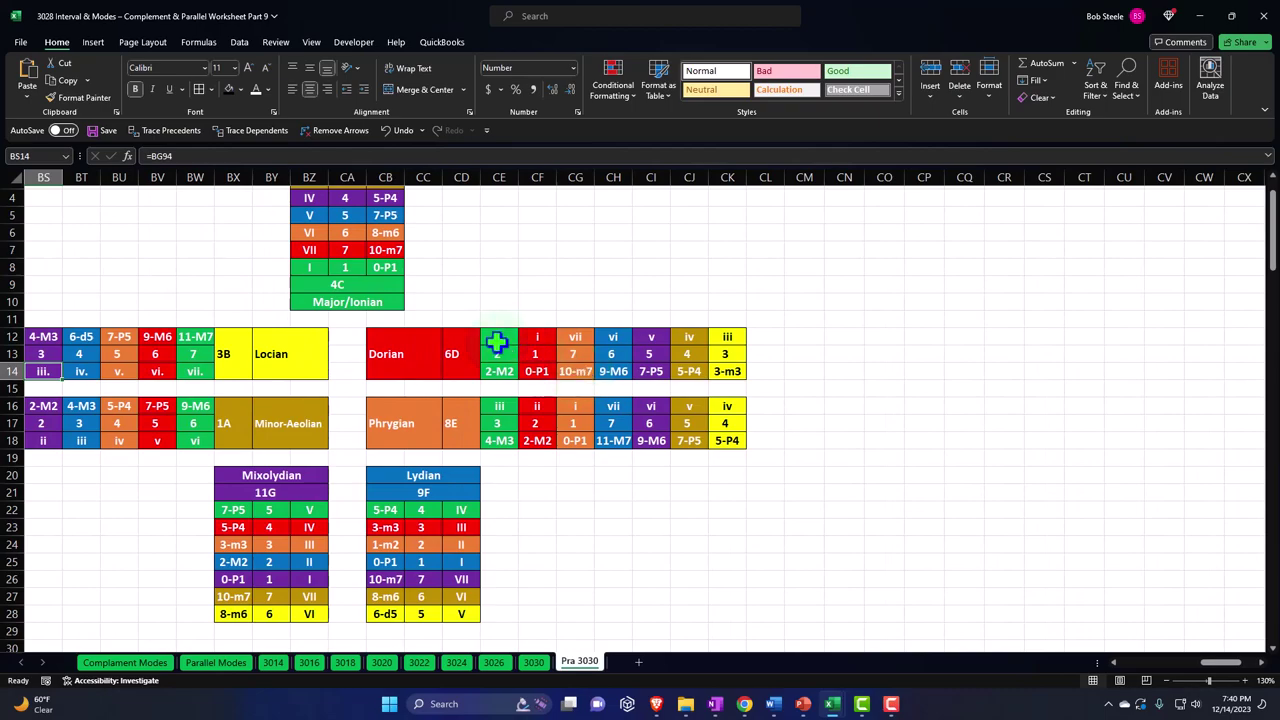
{"action": "key", "text": "Left"}
{"action": "key", "text": "Left"}
{"action": "key", "text": "Left"}
{"action": "key", "text": "Left"}
{"action": "key", "text": "Left"}
{"action": "key", "text": "Left"}
{"action": "key", "text": "Left"}
{"action": "key", "text": "Left"}
{"action": "key", "text": "Left"}
{"action": "key", "text": "Left"}
{"action": "key", "text": "Left"}
{"action": "key", "text": "Left"}
{"action": "key", "text": "Left"}
{"action": "key", "text": "Left"}
{"action": "key", "text": "Left"}
{"action": "key", "text": "Left"}
{"action": "key", "text": "Left"}
{"action": "key", "text": "Left"}
{"action": "key", "text": "Left"}
{"action": "key", "text": "Left"}
{"action": "key", "text": "Left"}
{"action": "key", "text": "Left"}
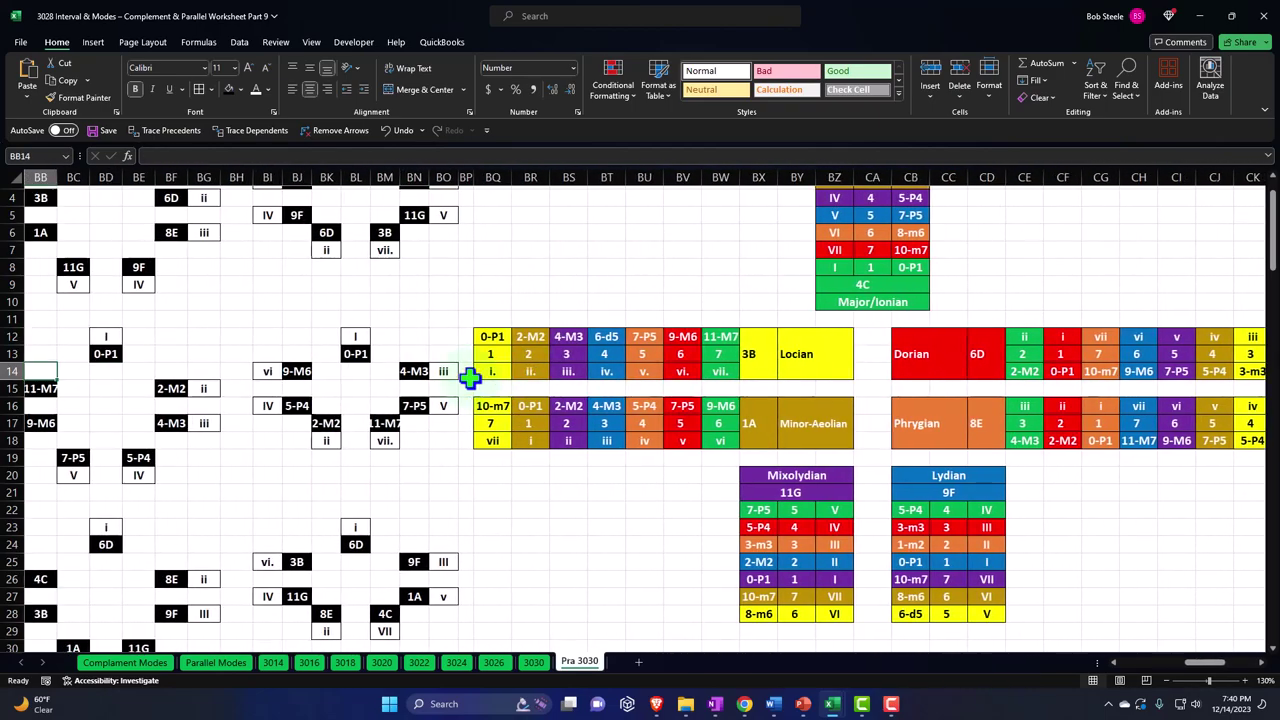
{"action": "key", "text": "Left"}
{"action": "key", "text": "Left"}
{"action": "key", "text": "Left"}
{"action": "key", "text": "Left"}
{"action": "key", "text": "Left"}
{"action": "key", "text": "Left"}
{"action": "key", "text": "Left"}
{"action": "key", "text": "Left"}
{"action": "key", "text": "Left"}
{"action": "key", "text": "Left"}
{"action": "key", "text": "Left"}
{"action": "key", "text": "Left"}
{"action": "key", "text": "Left"}
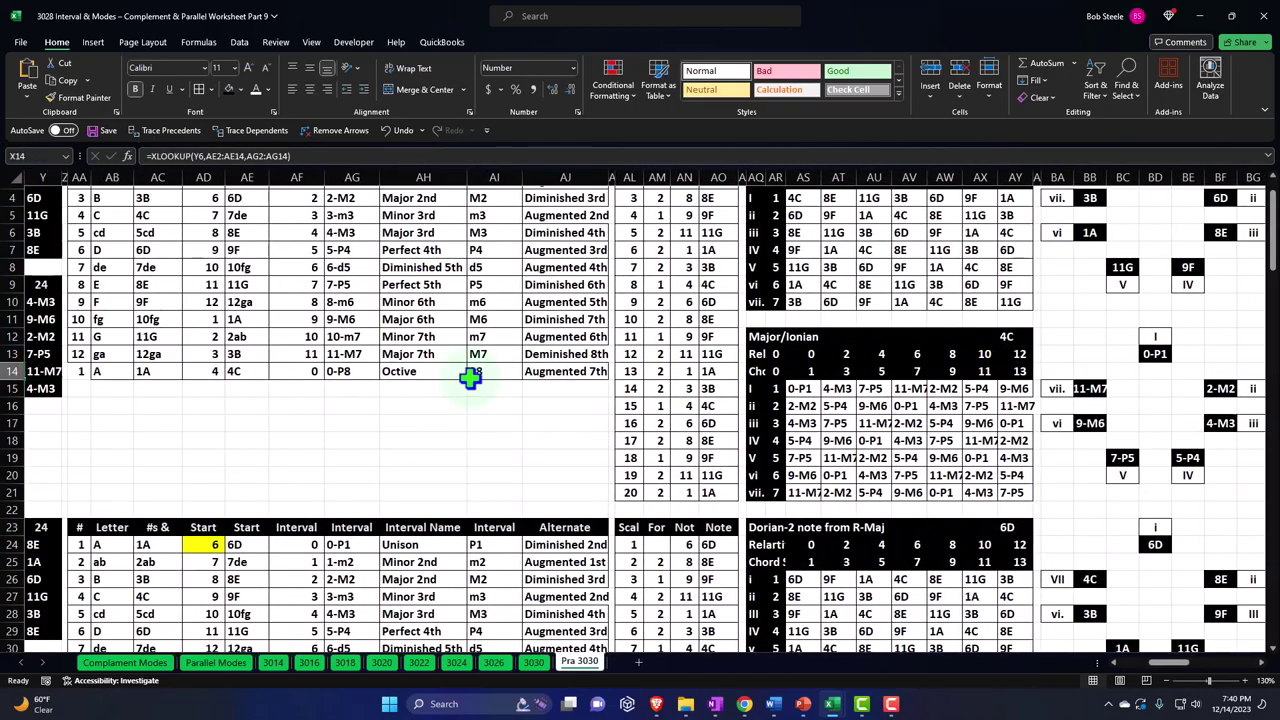
{"action": "scroll", "coordinate": [469, 376], "scroll_direction": "up", "scroll_amount": 1}
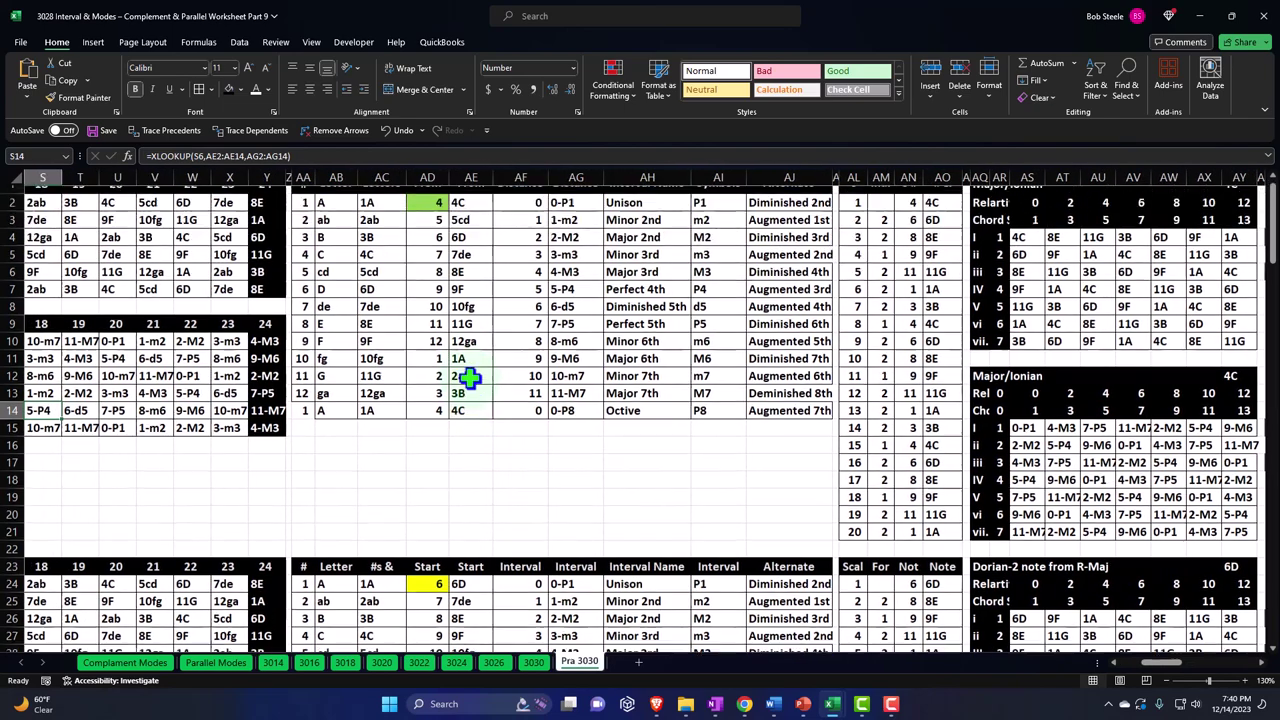
- Select the From ranges AD2:AD14 and AE2:AE14, plus the Distance (AF) and Interval Name (AH) columns
{"action": "left_click_drag", "start_coordinate": [433, 215], "coordinate": [424, 422]}
{"action": "left_click_drag", "start_coordinate": [465, 215], "coordinate": [463, 417]}
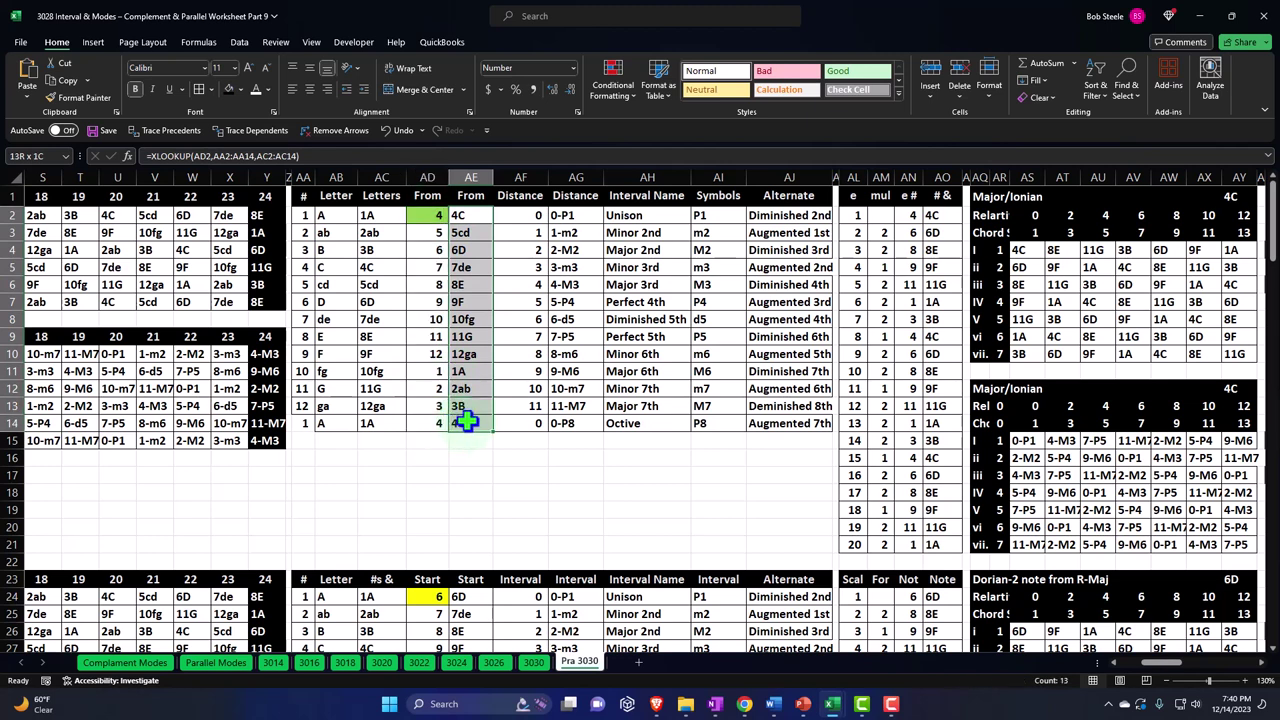
{"action": "left_click", "coordinate": [529, 177]}
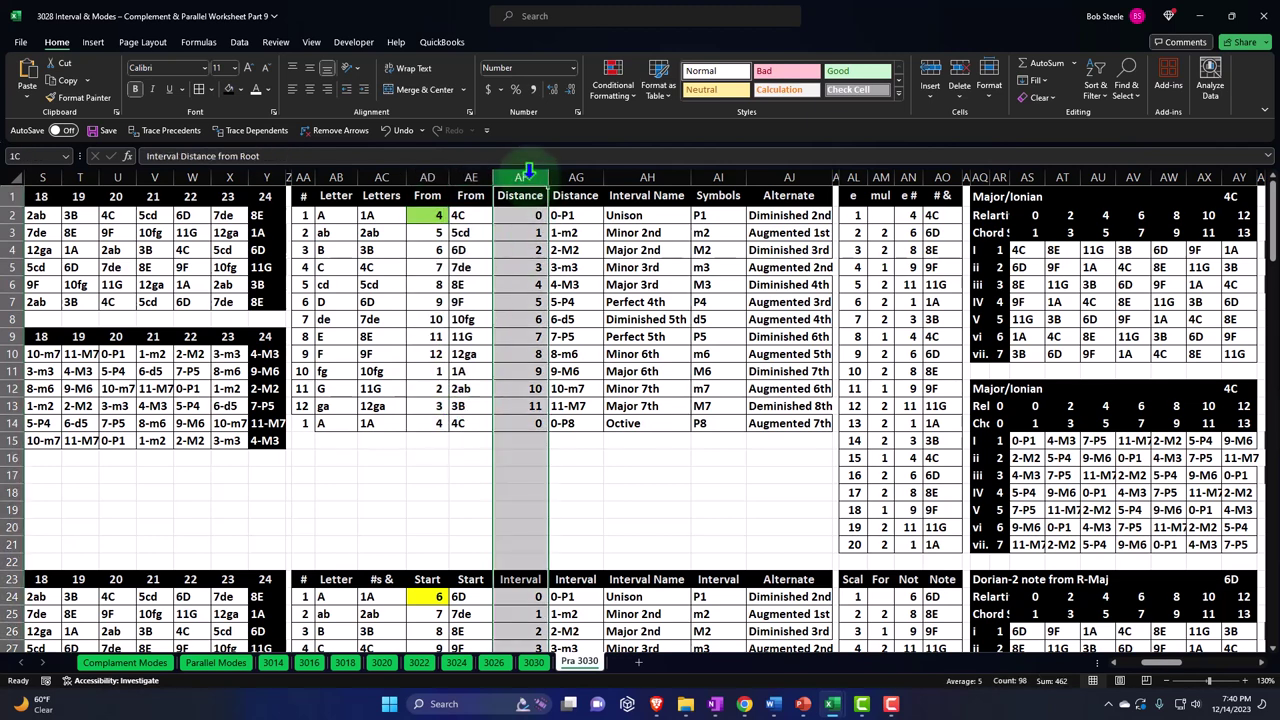
{"action": "left_click", "coordinate": [627, 172]}
- Hide columns AH through CS and move right toward the 4C working area
{"action": "left_click_drag", "start_coordinate": [627, 172], "coordinate": [536, 260]}
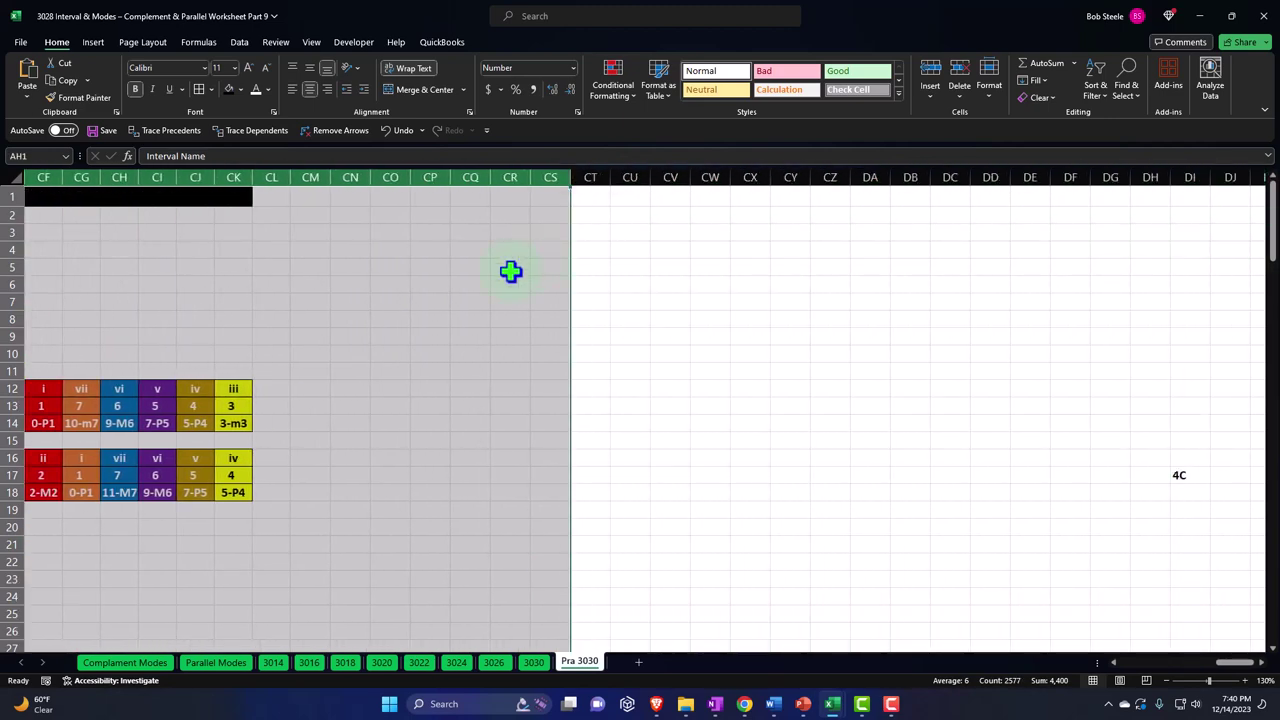
{"action": "right_click", "coordinate": [512, 272]}
{"action": "left_click", "coordinate": [541, 498]}
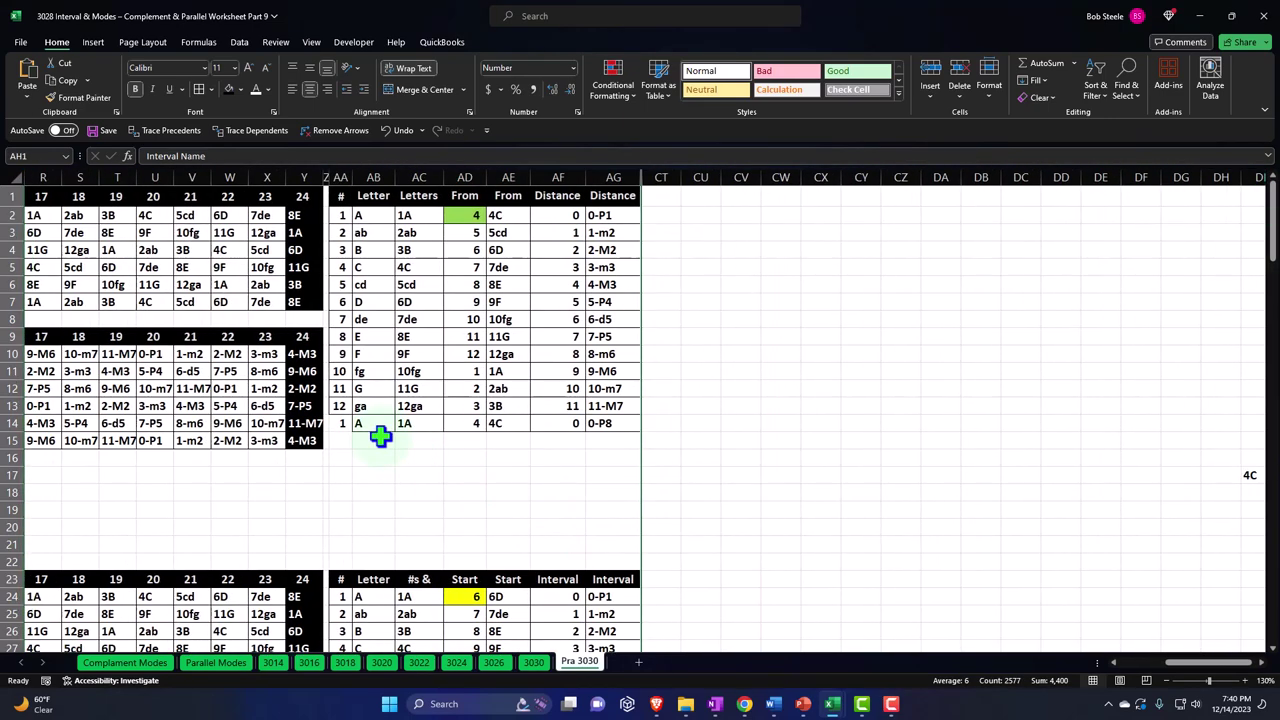
{"action": "left_click_drag", "start_coordinate": [457, 509], "coordinate": [510, 527]}
{"action": "key", "text": "Right"}
{"action": "key", "text": "Right"}
{"action": "key", "text": "Right"}
{"action": "key", "text": "Right"}
{"action": "key", "text": "Right"}
{"action": "key", "text": "Right"}
{"action": "key", "text": "Right"}
{"action": "key", "text": "Right"}
{"action": "key", "text": "Right"}
{"action": "key", "text": "Right"}
{"action": "key", "text": "Right"}
{"action": "key", "text": "Right"}
{"action": "key", "text": "Right"}
{"action": "key", "text": "Right"}
{"action": "key", "text": "Right"}
{"action": "key", "text": "Right"}
{"action": "key", "text": "Right"}
{"action": "key", "text": "Right"}
{"action": "key", "text": "Right"}
{"action": "key", "text": "Right"}
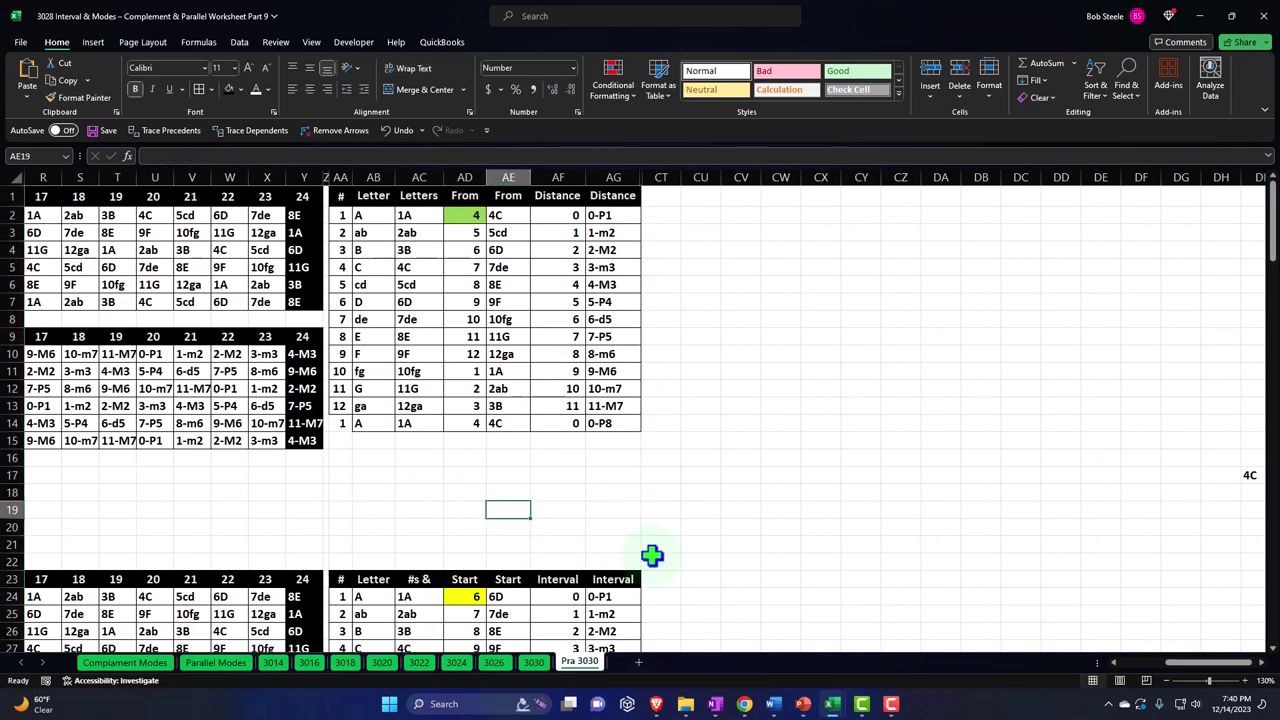
{"action": "key", "text": "Right"}
{"action": "key", "text": "Right"}
{"action": "key", "text": "Right"}
{"action": "key", "text": "Right"}
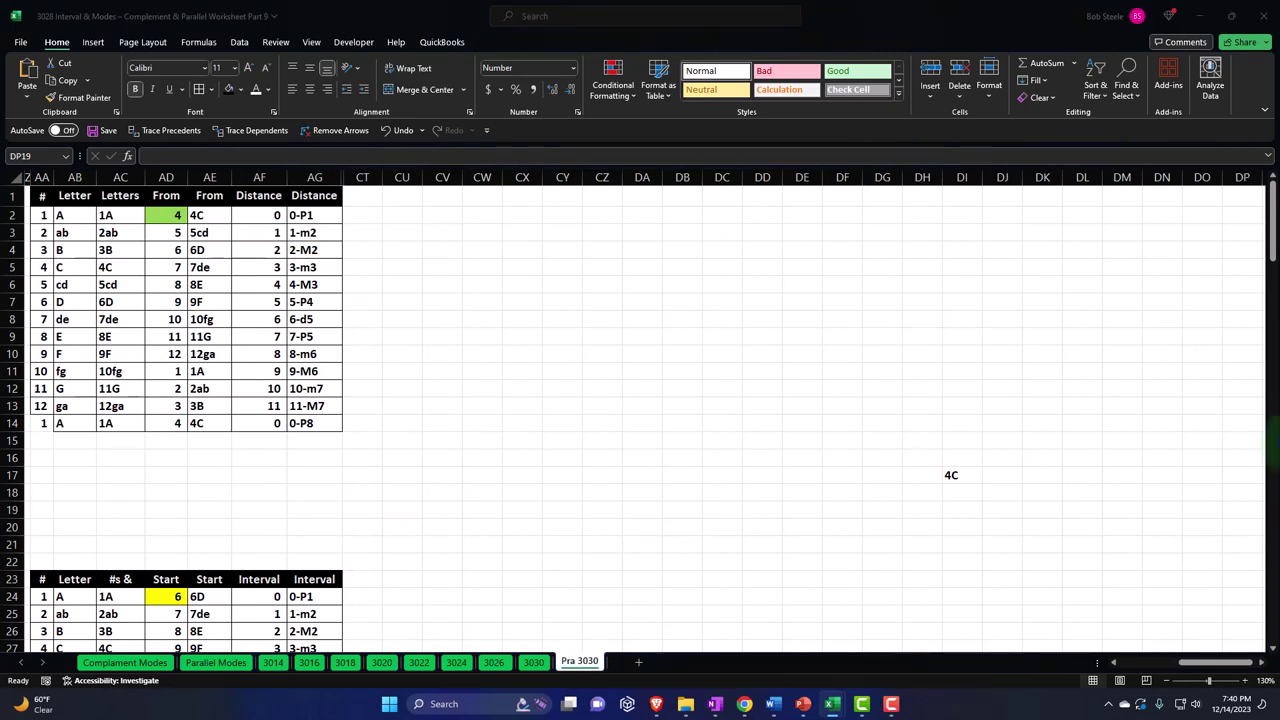
- Link cell DL19 to AE3 so it shows 5cd
{"action": "left_click", "coordinate": [965, 489]}
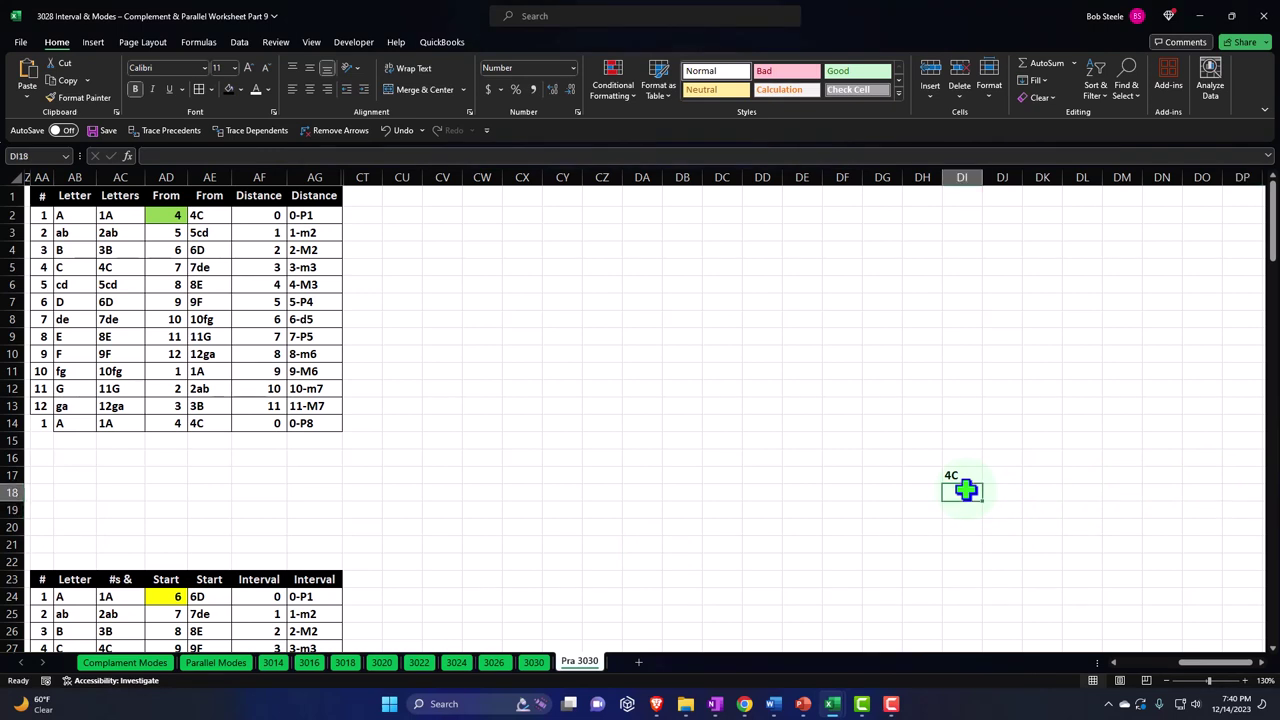
{"action": "key", "text": "Return"}
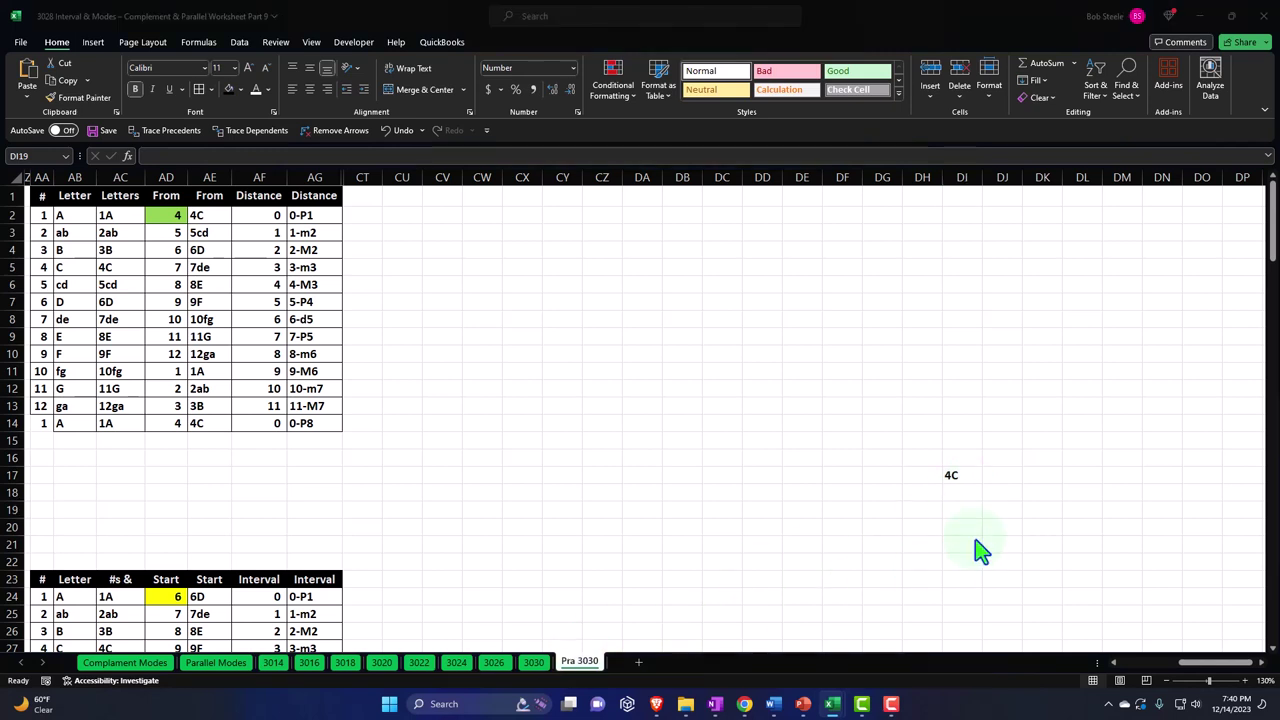
{"action": "key", "text": "Right"}
{"action": "key", "text": "Right"}
{"action": "key", "text": "Right"}
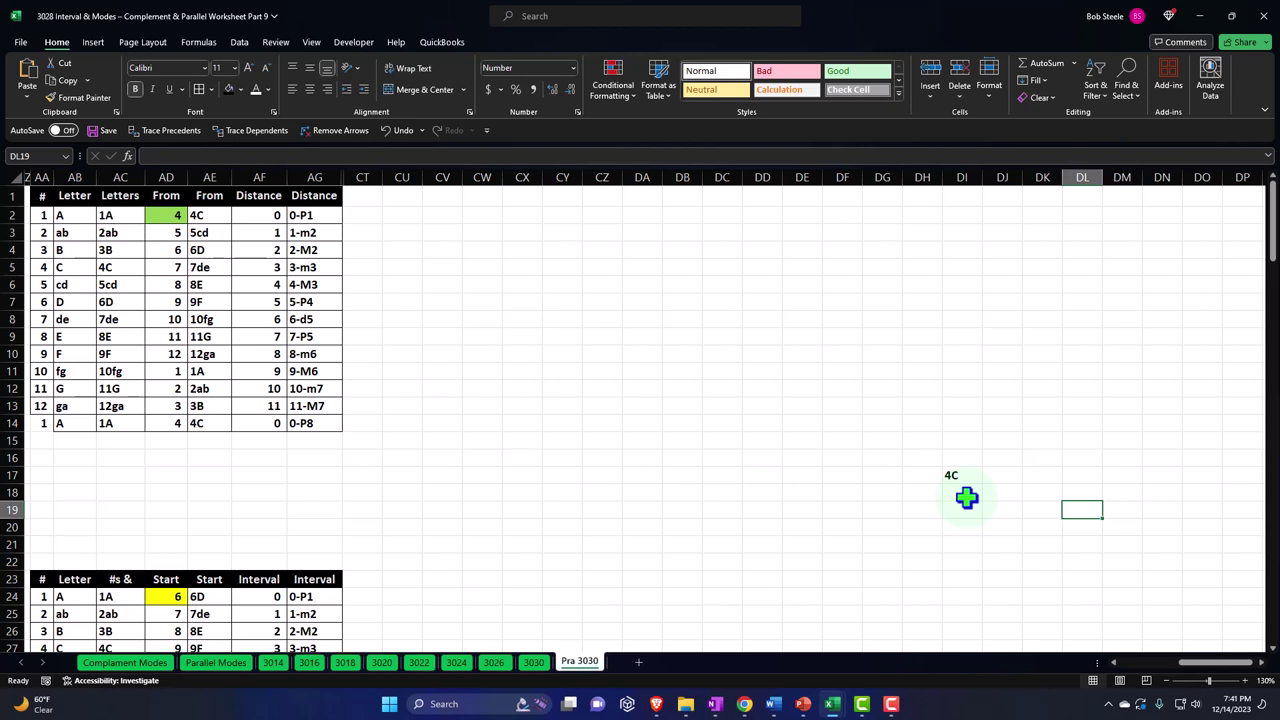
{"action": "type", "text": "="}
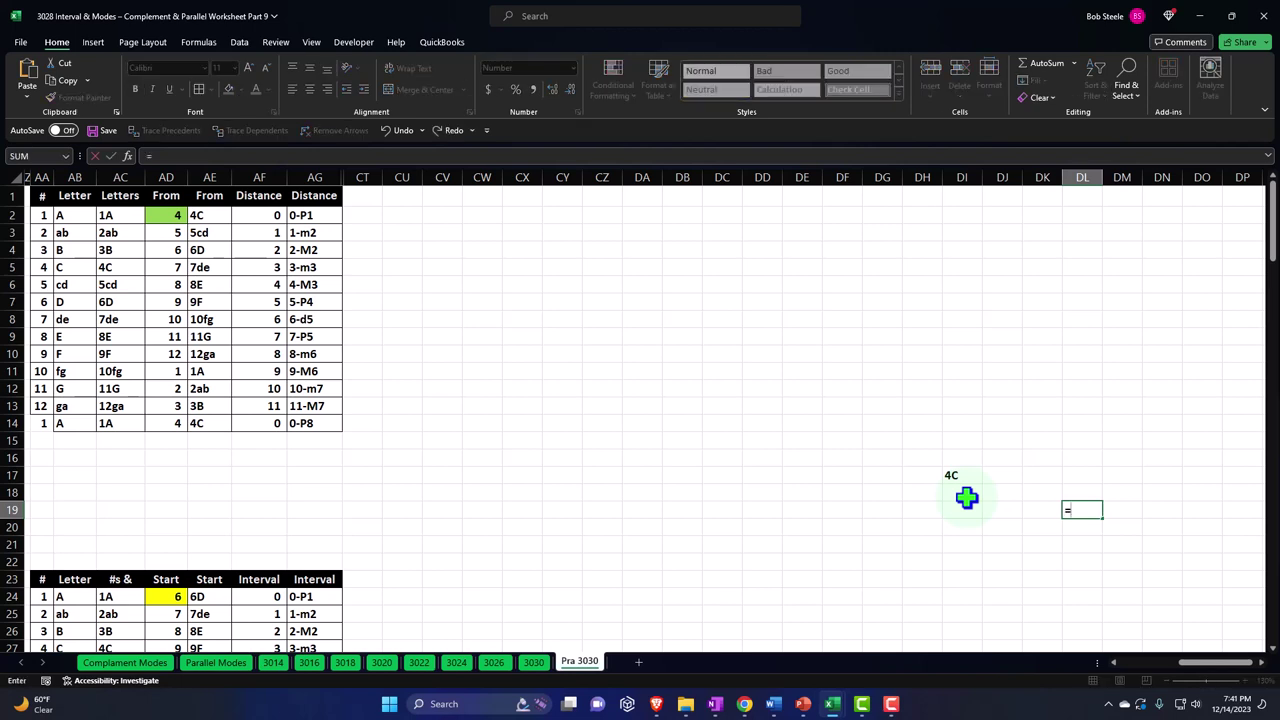
{"action": "left_click", "coordinate": [215, 237]}
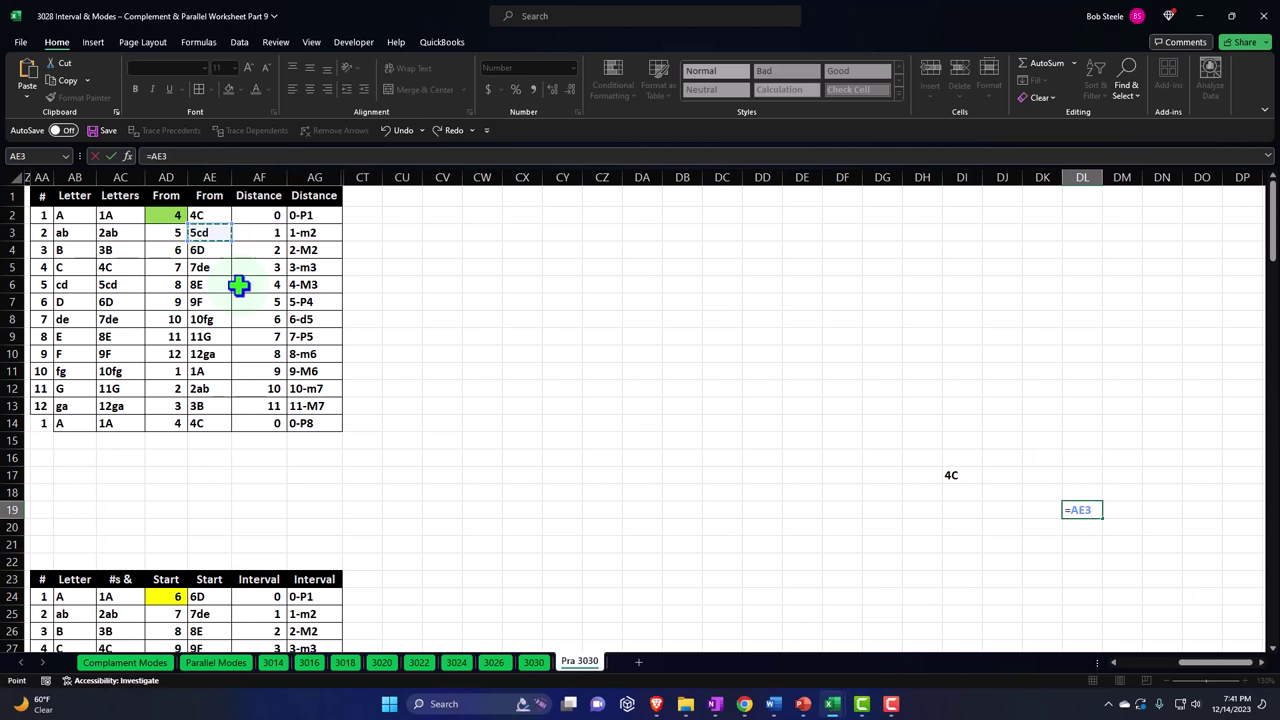
{"action": "key", "text": "Return"}
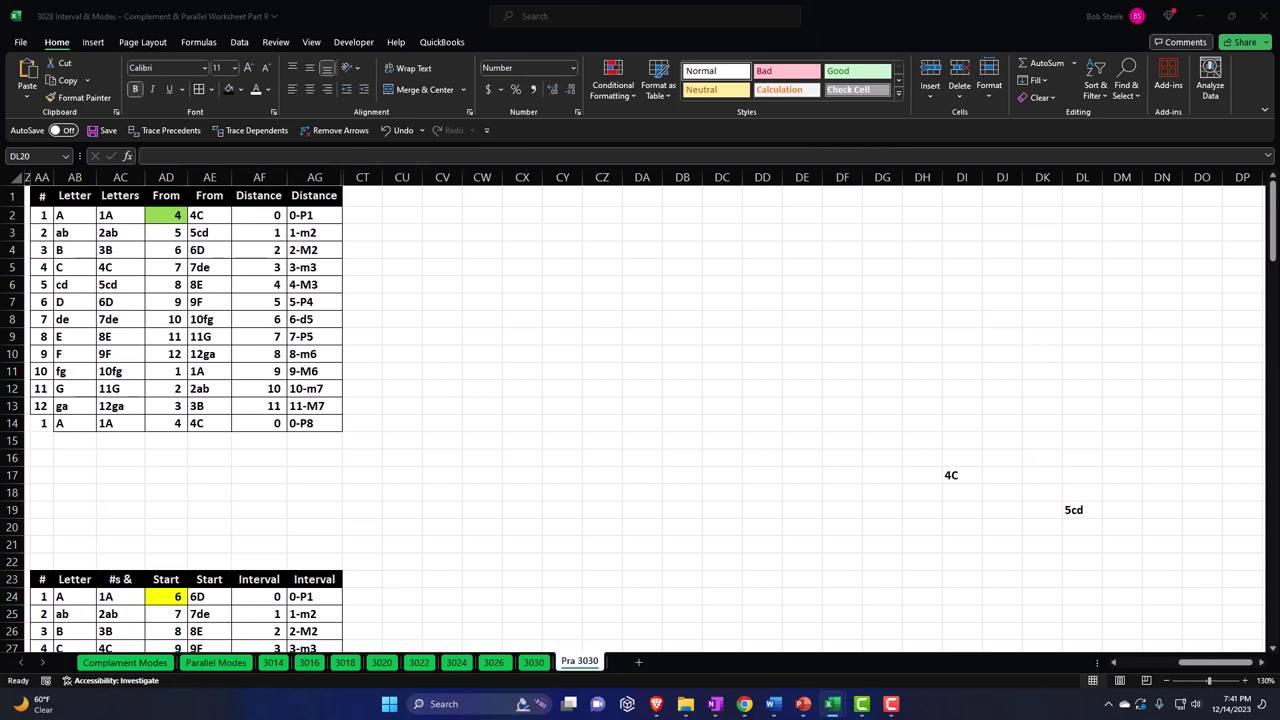
- Link cell DO21 to AE4 so it shows 6D
{"action": "left_click", "coordinate": [1088, 530]}
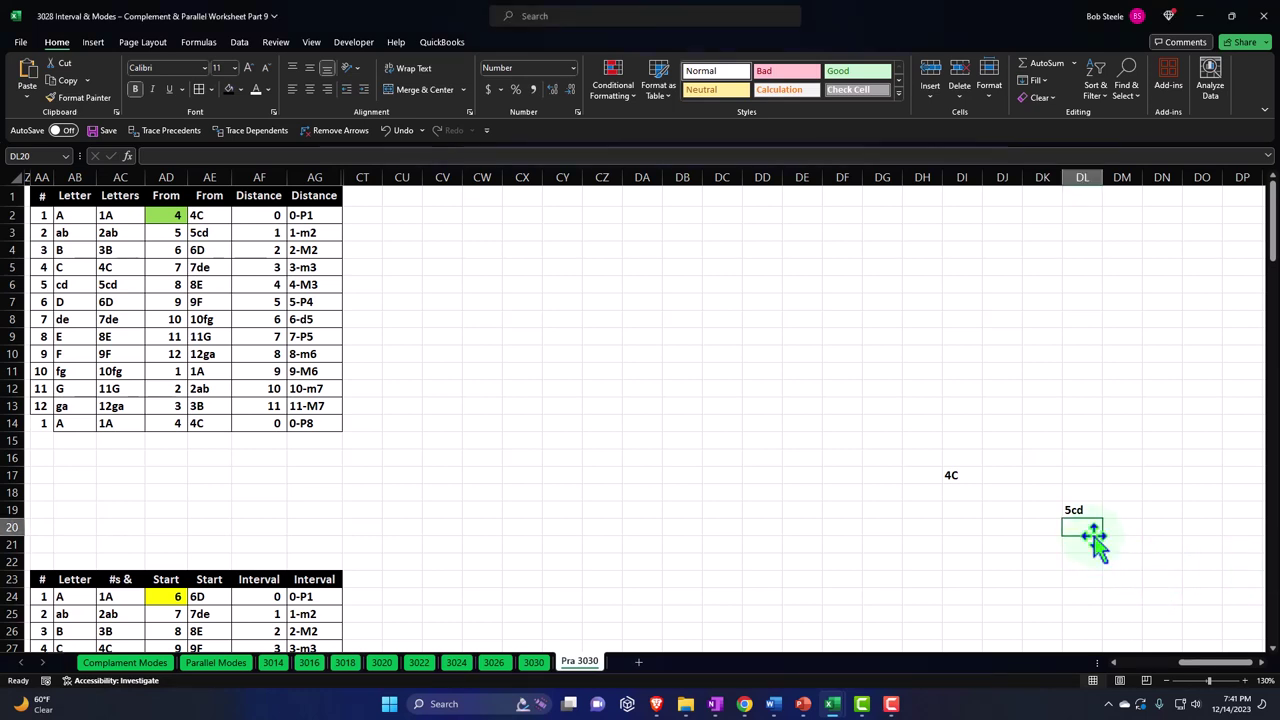
{"action": "key", "text": "Down"}
{"action": "key", "text": "Right"}
{"action": "key", "text": "Right"}
{"action": "key", "text": "Right"}
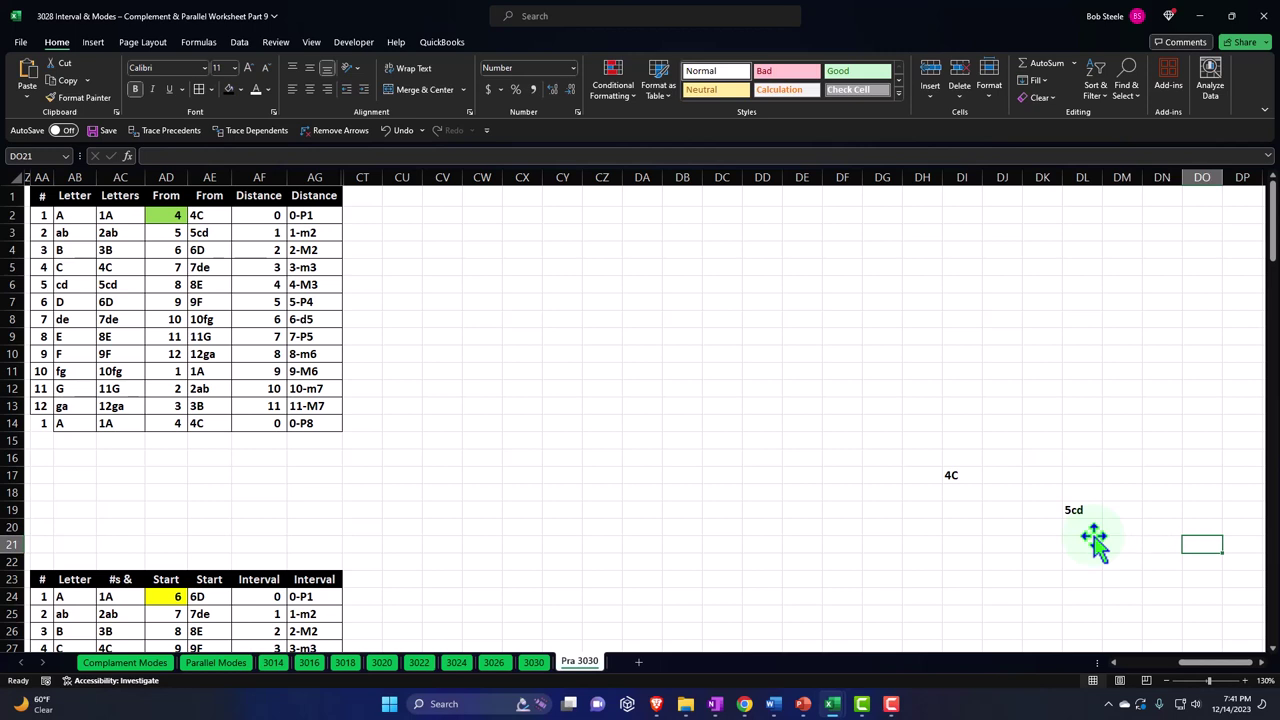
{"action": "type", "text": "="}
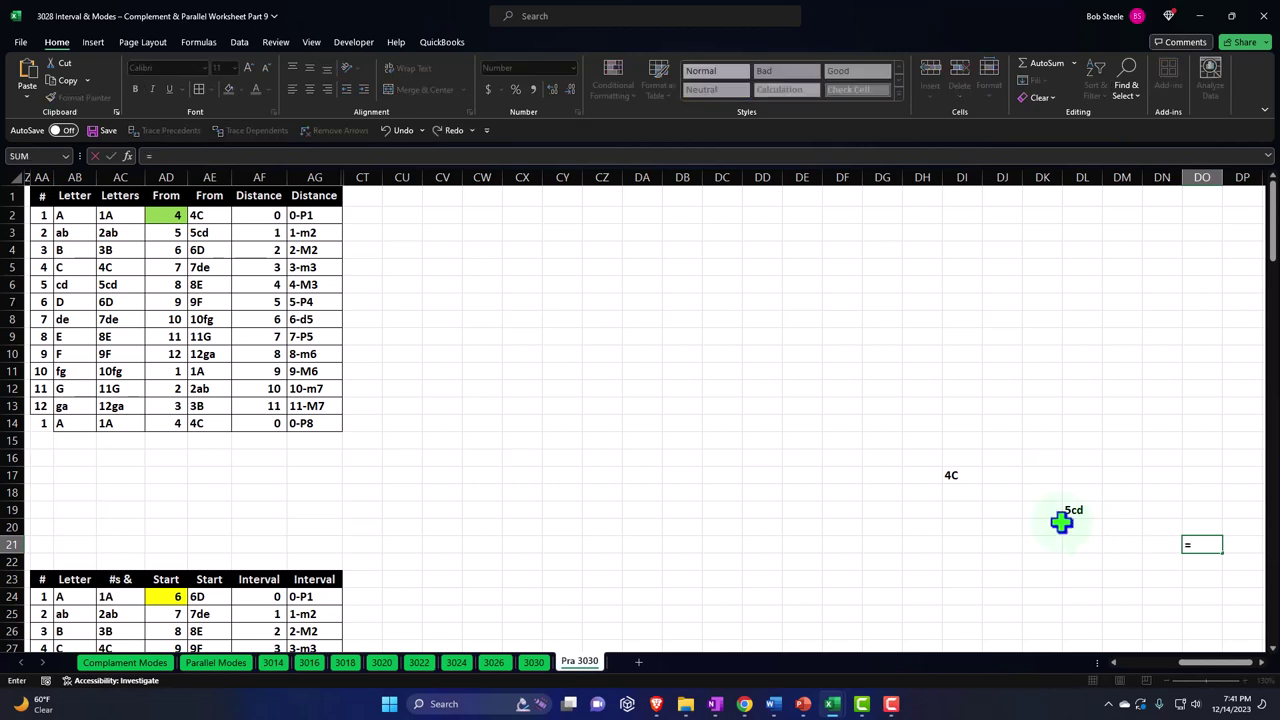
{"action": "left_click", "coordinate": [219, 251]}
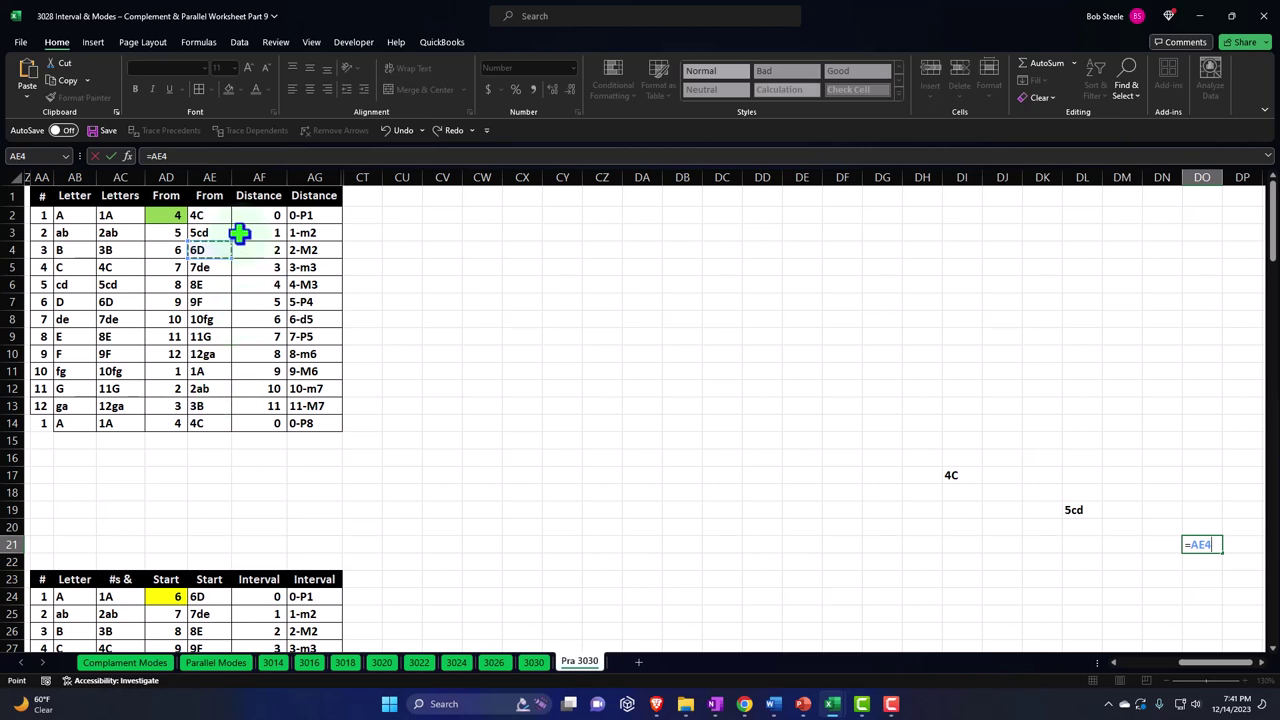
{"action": "key", "text": "Return"}
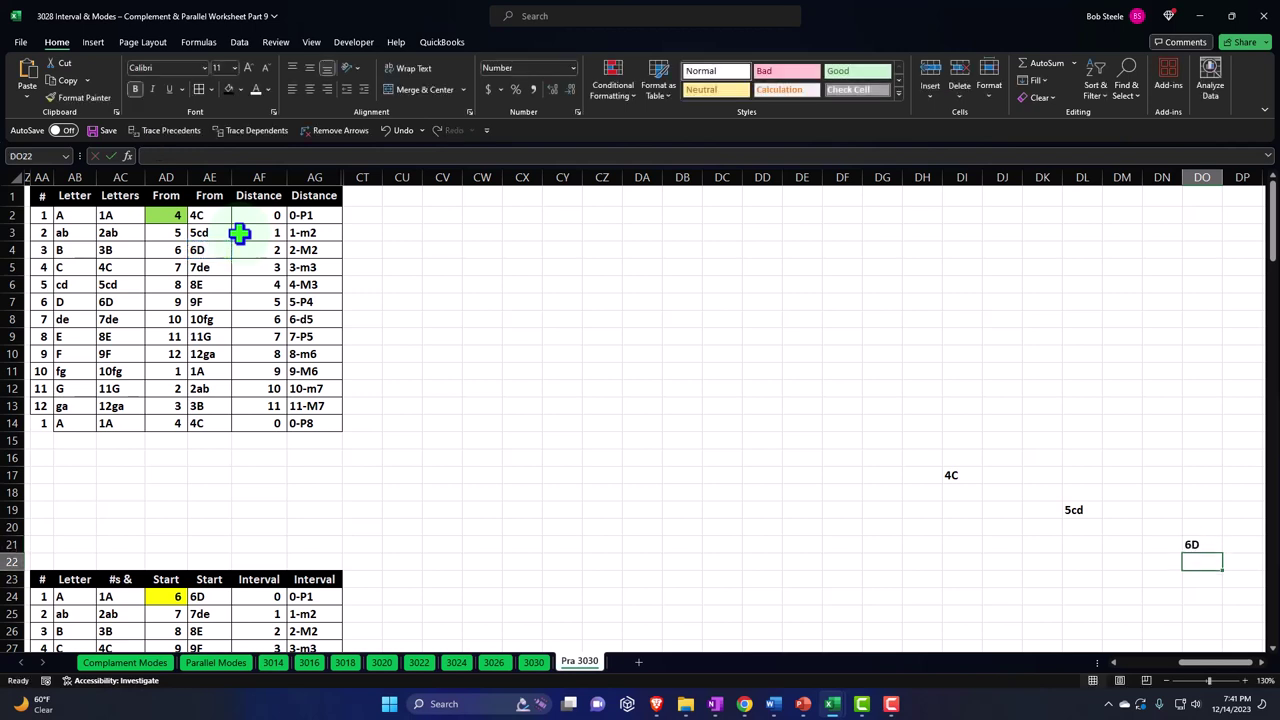
- Link cell DO24 to AE5 so it shows 7de
{"action": "key", "text": "Return"}
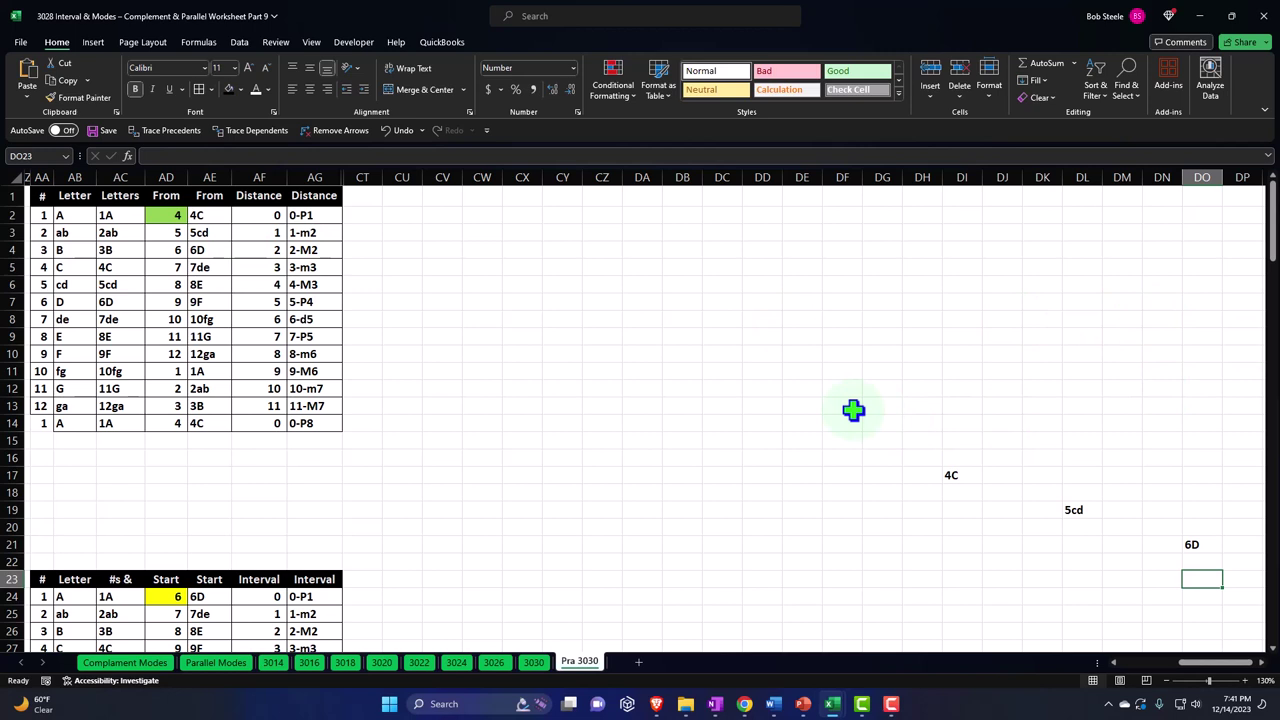
{"action": "key", "text": "Return"}
{"action": "type", "text": "="}
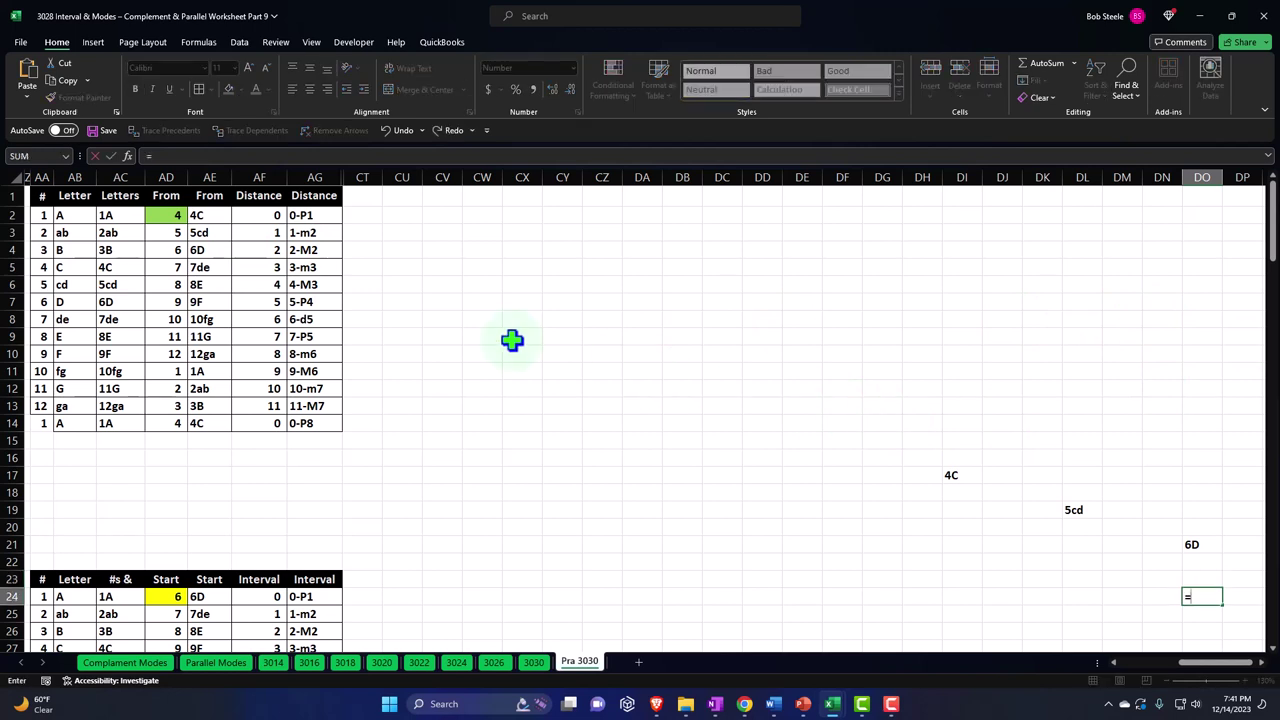
{"action": "left_click", "coordinate": [211, 267]}
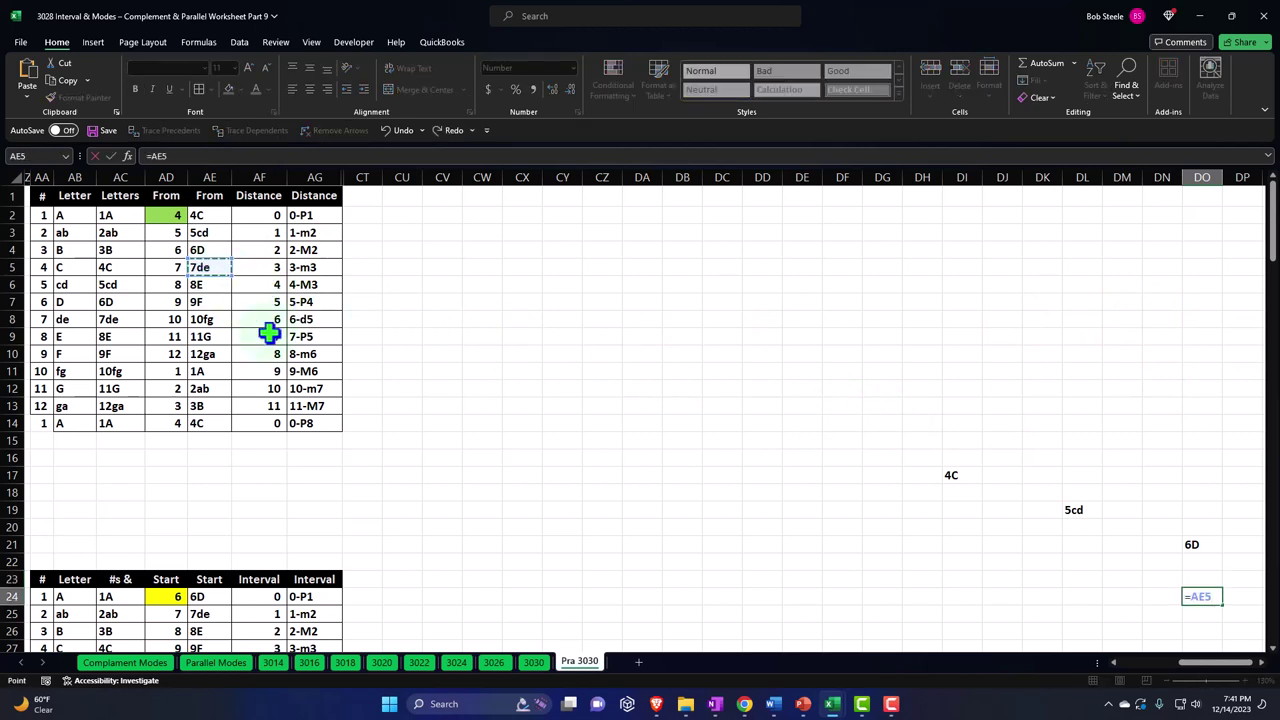
{"action": "key", "text": "Return"}
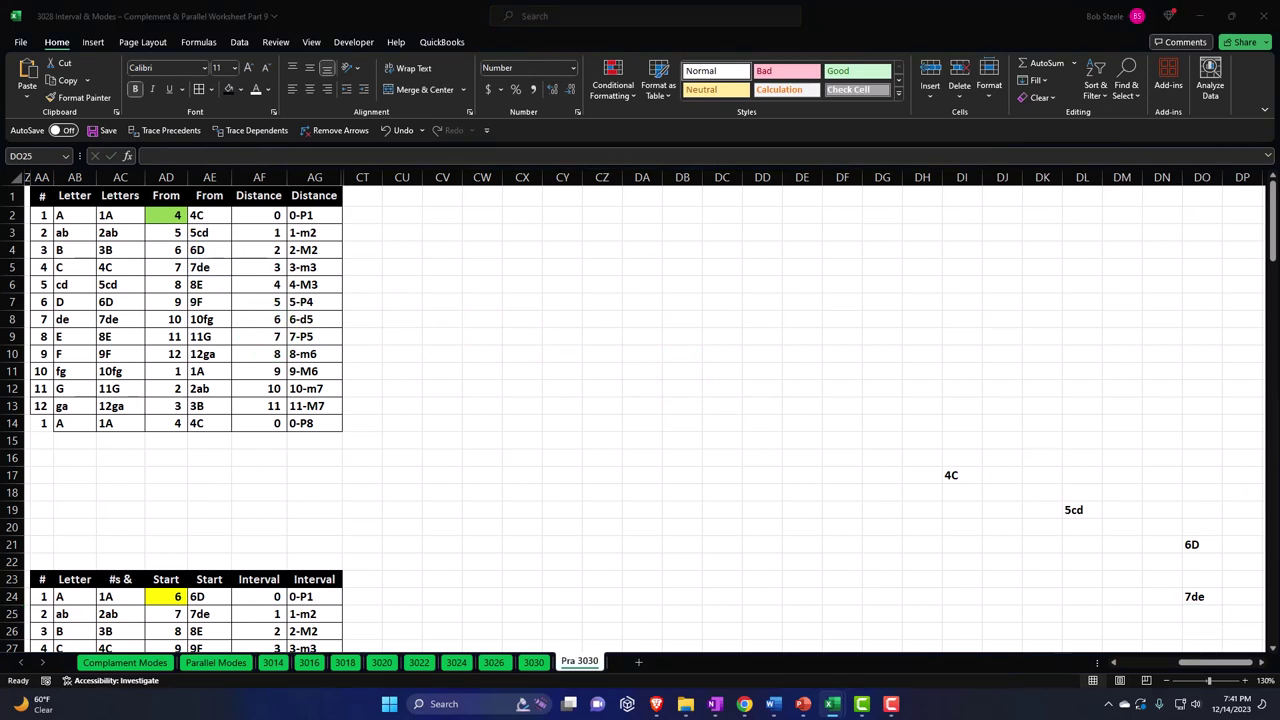
{"action": "left_click", "coordinate": [1212, 601]}
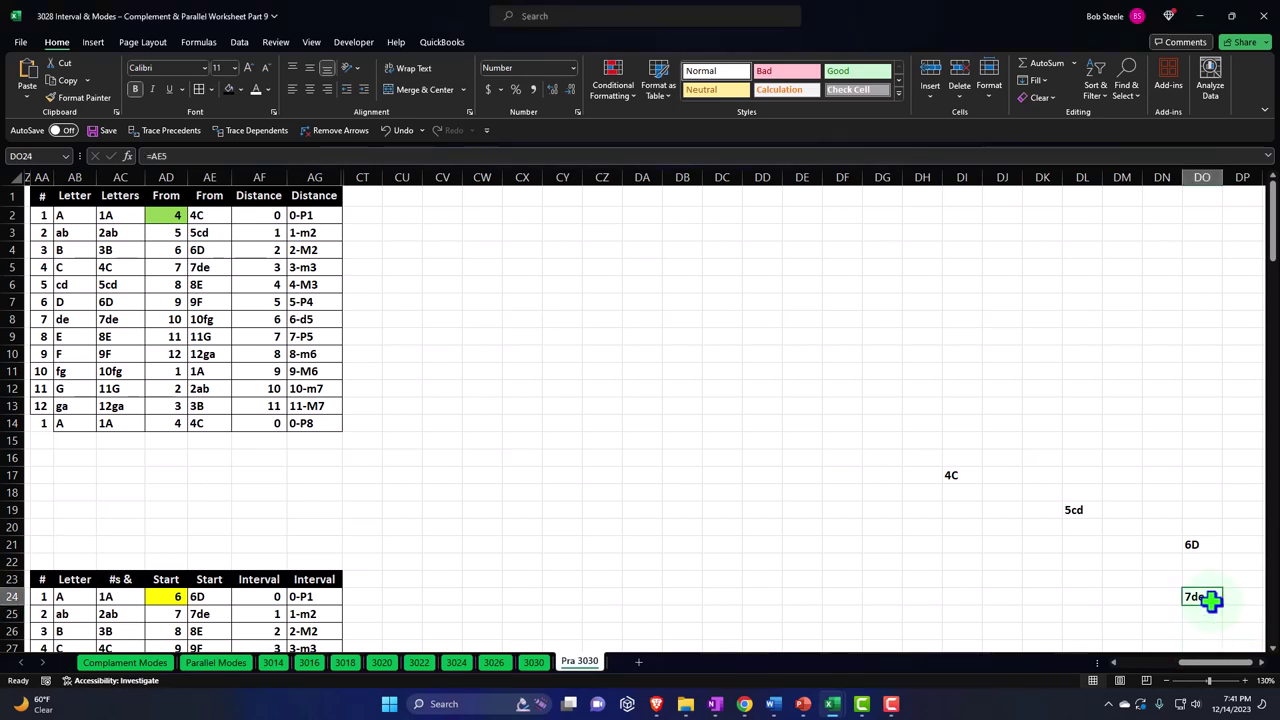
{"action": "key", "text": "Down"}
{"action": "key", "text": "Down"}
{"action": "key", "text": "Down"}
{"action": "key", "text": "Left"}
{"action": "key", "text": "Left"}
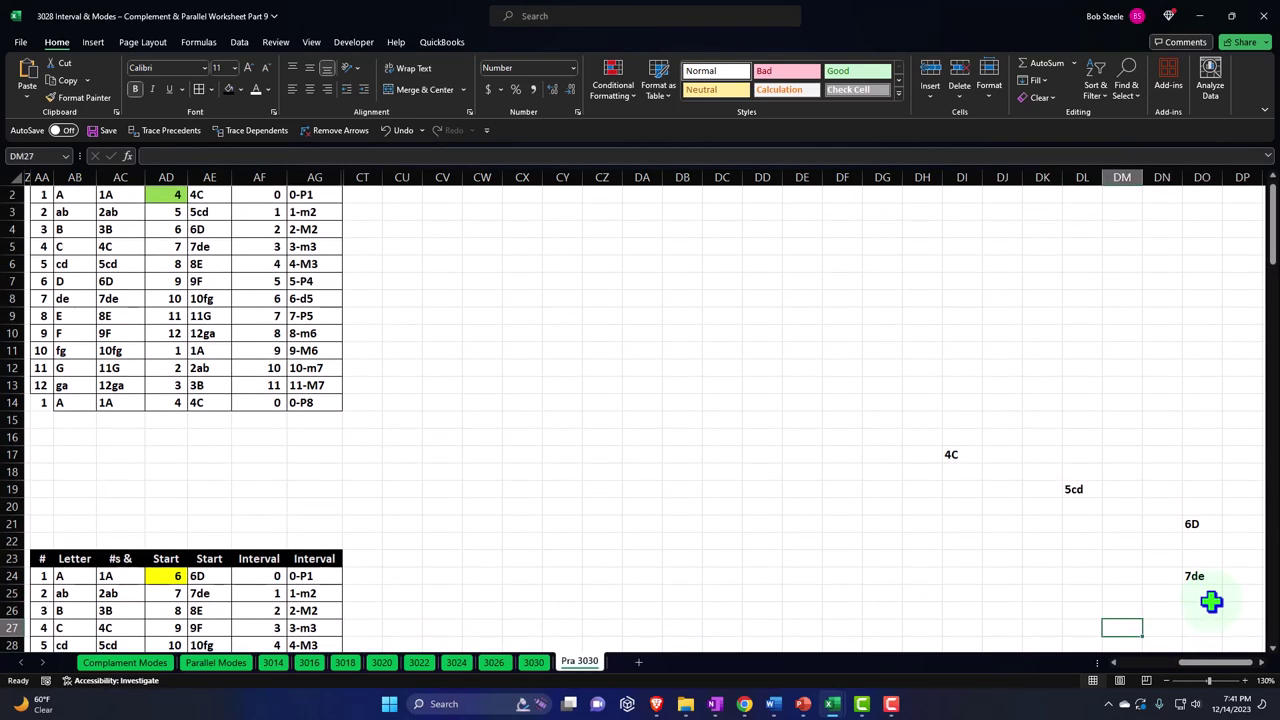
- Link cell DM27 to AE6 so it shows 8E
{"action": "type", "text": "="}
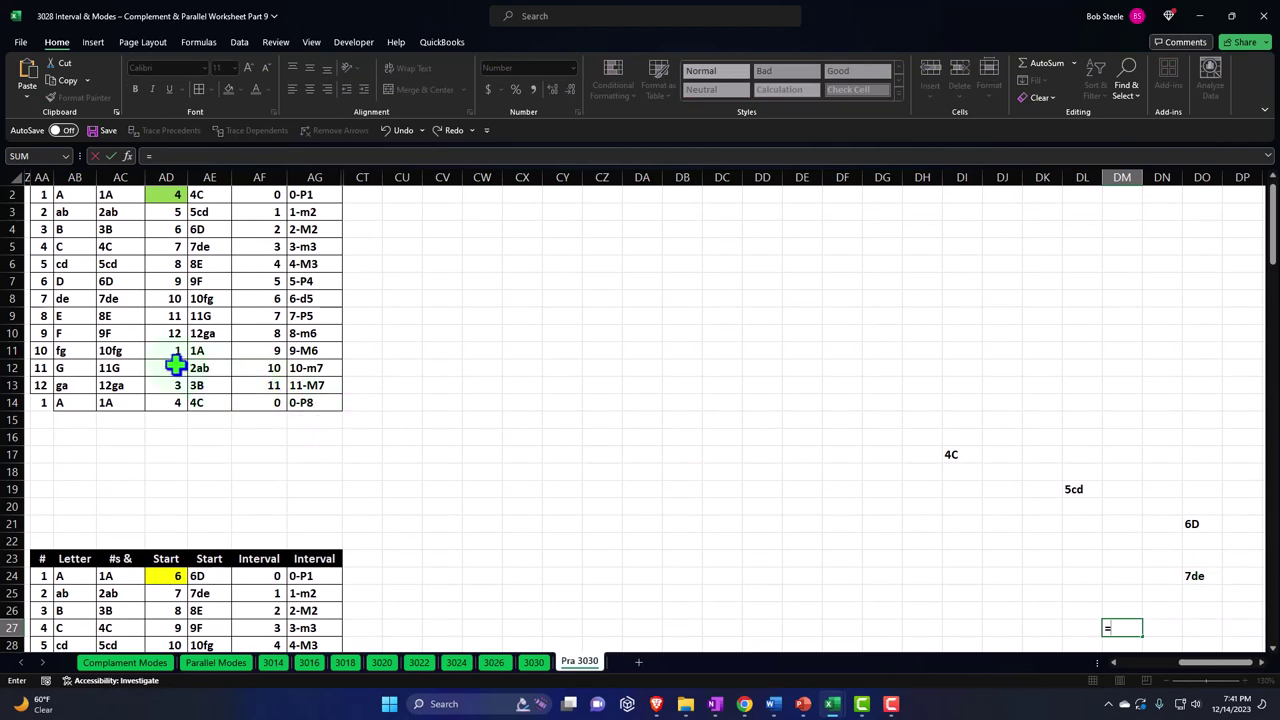
{"action": "scroll", "coordinate": [130, 297], "scroll_direction": "up", "scroll_amount": 1}
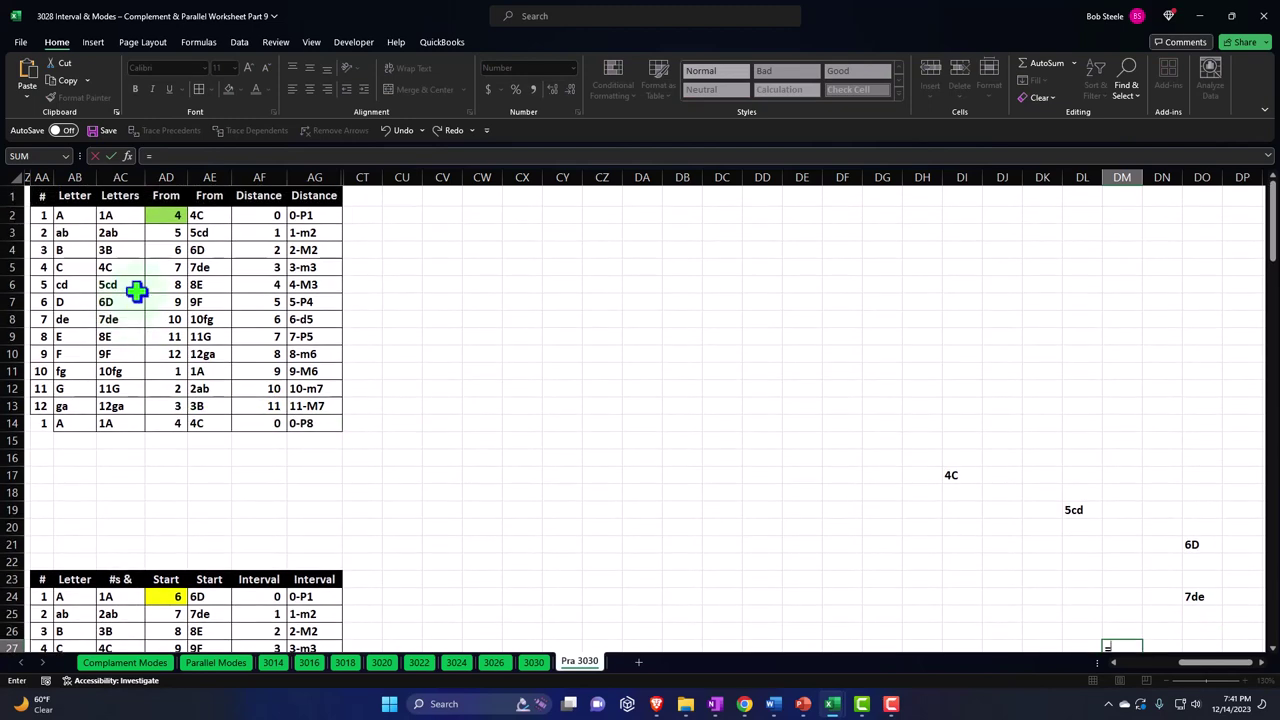
{"action": "left_click", "coordinate": [209, 285]}
{"action": "key", "text": "Return"}
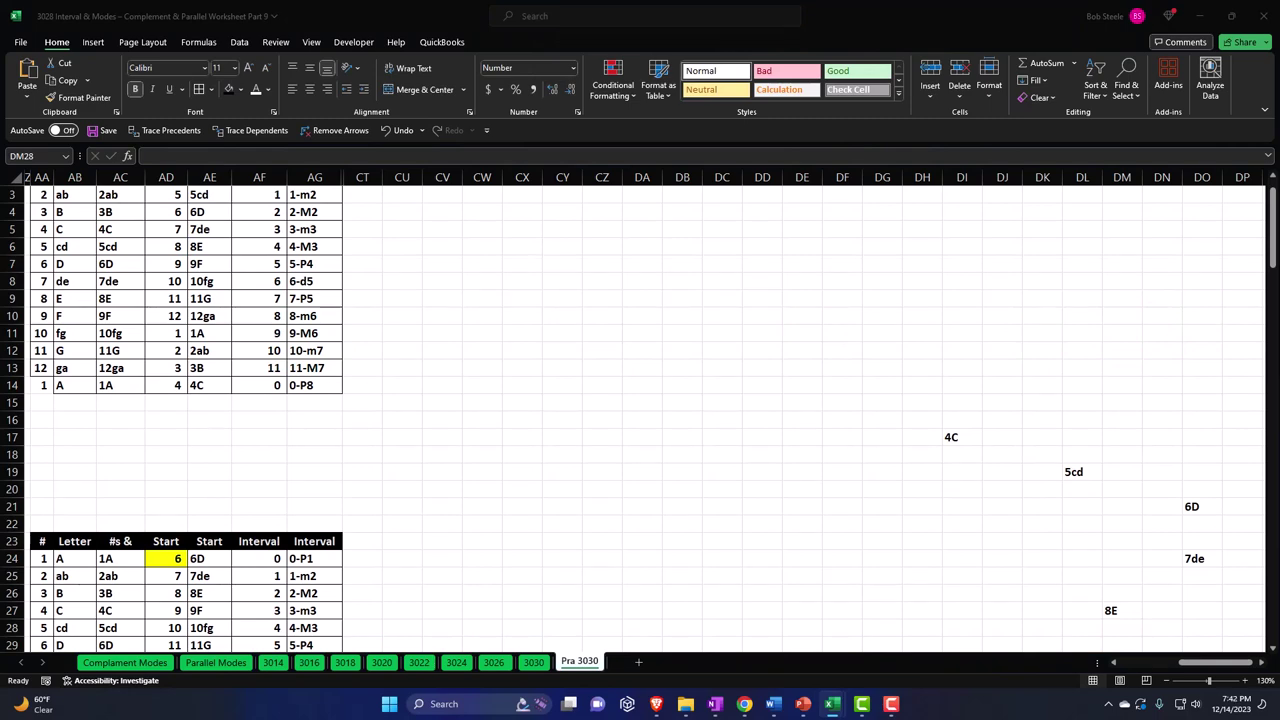
- Link cell DK30 to the 9F cell in column AE
{"action": "scroll", "coordinate": [1120, 560], "scroll_direction": "down", "scroll_amount": 1}
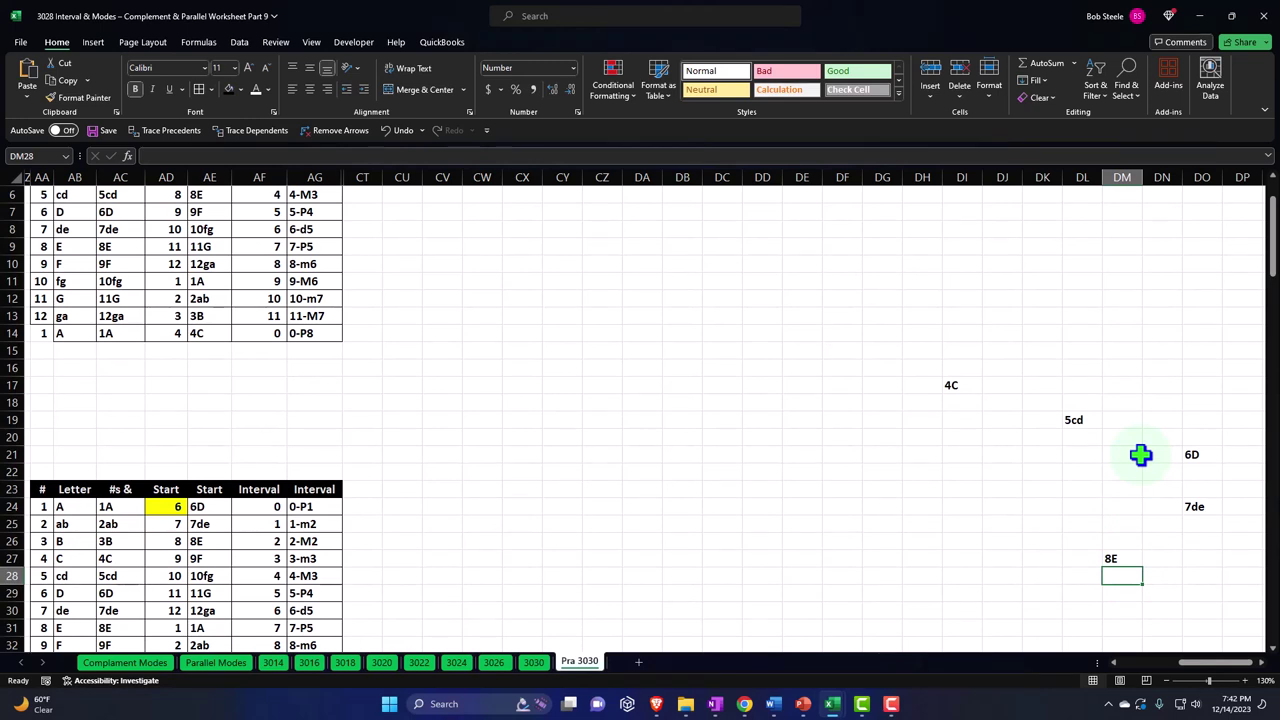
{"action": "key", "text": "Down"}
{"action": "key", "text": "Down"}
{"action": "key", "text": "Left"}
{"action": "key", "text": "Left"}
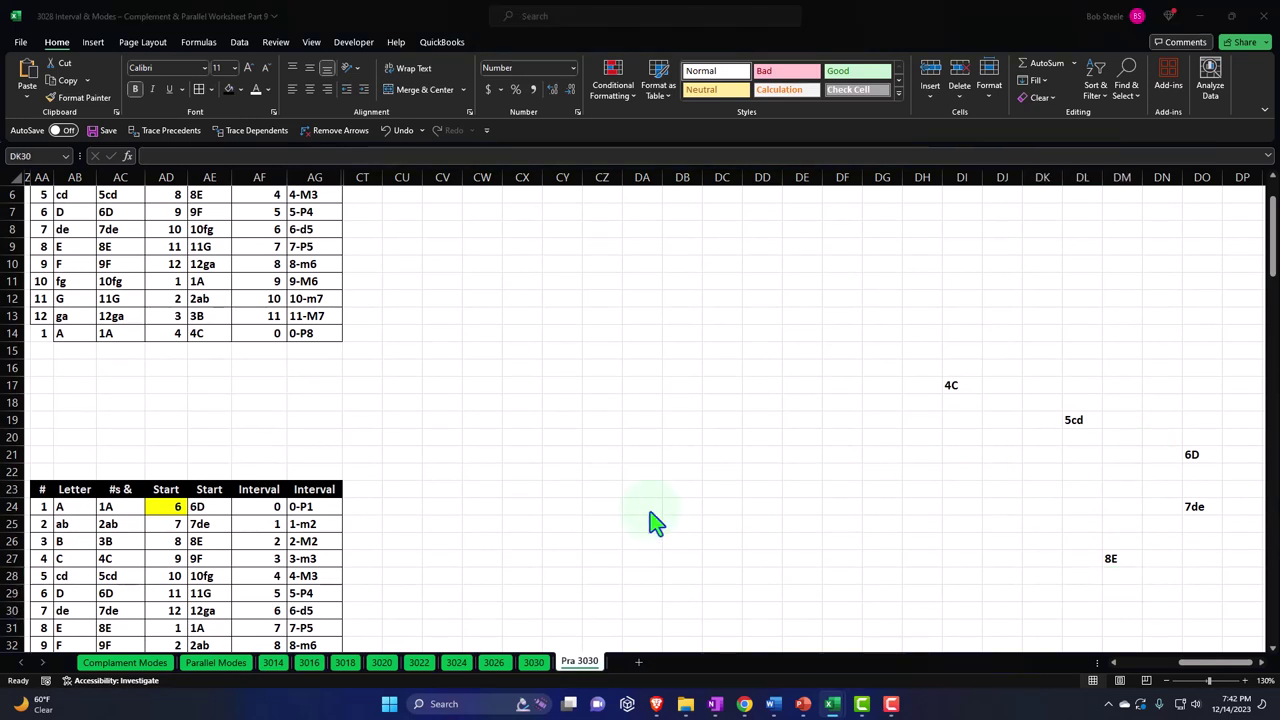
{"action": "type", "text": "="}
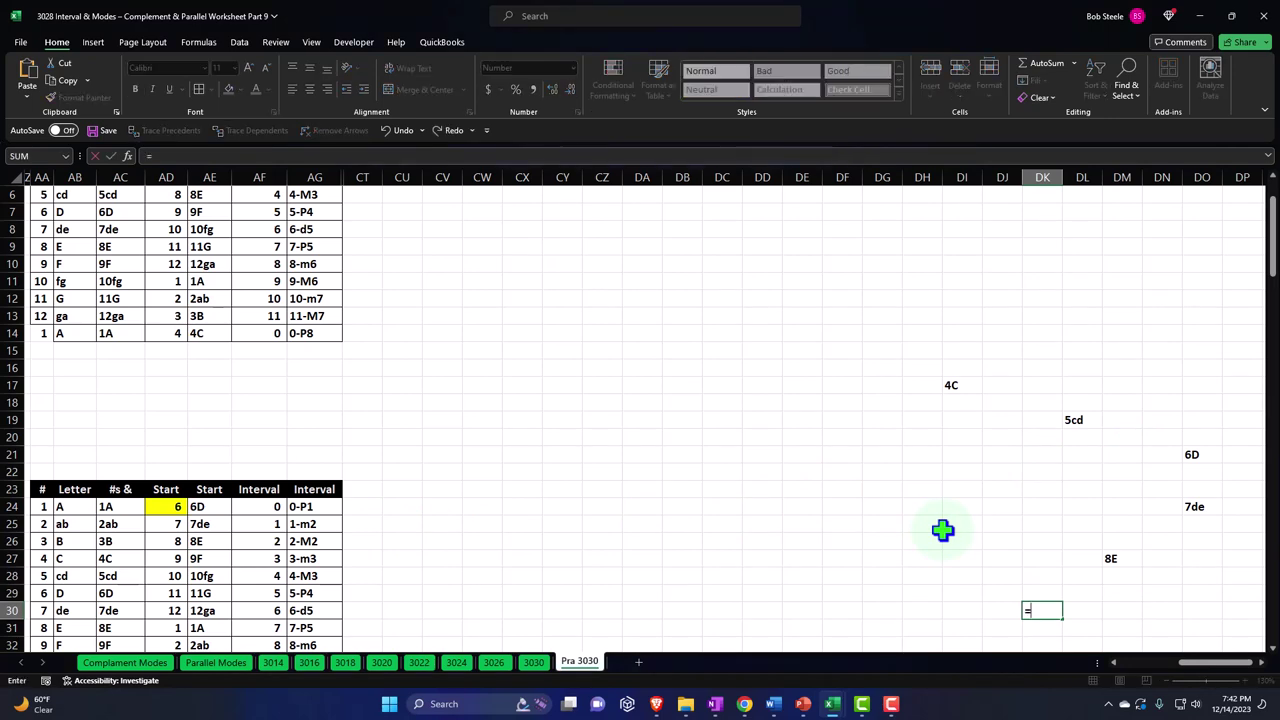
{"action": "scroll", "coordinate": [286, 466], "scroll_direction": "up", "scroll_amount": 2}
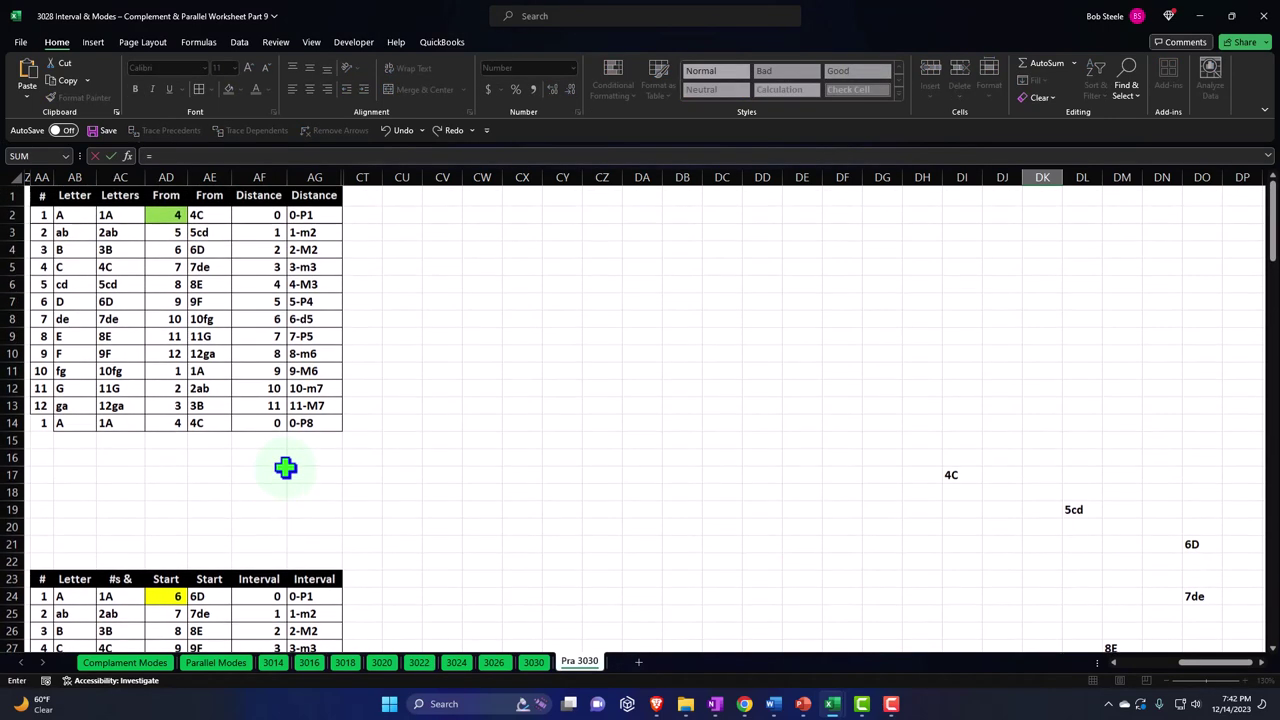
{"action": "left_click", "coordinate": [208, 303]}
{"action": "key", "text": "Return"}
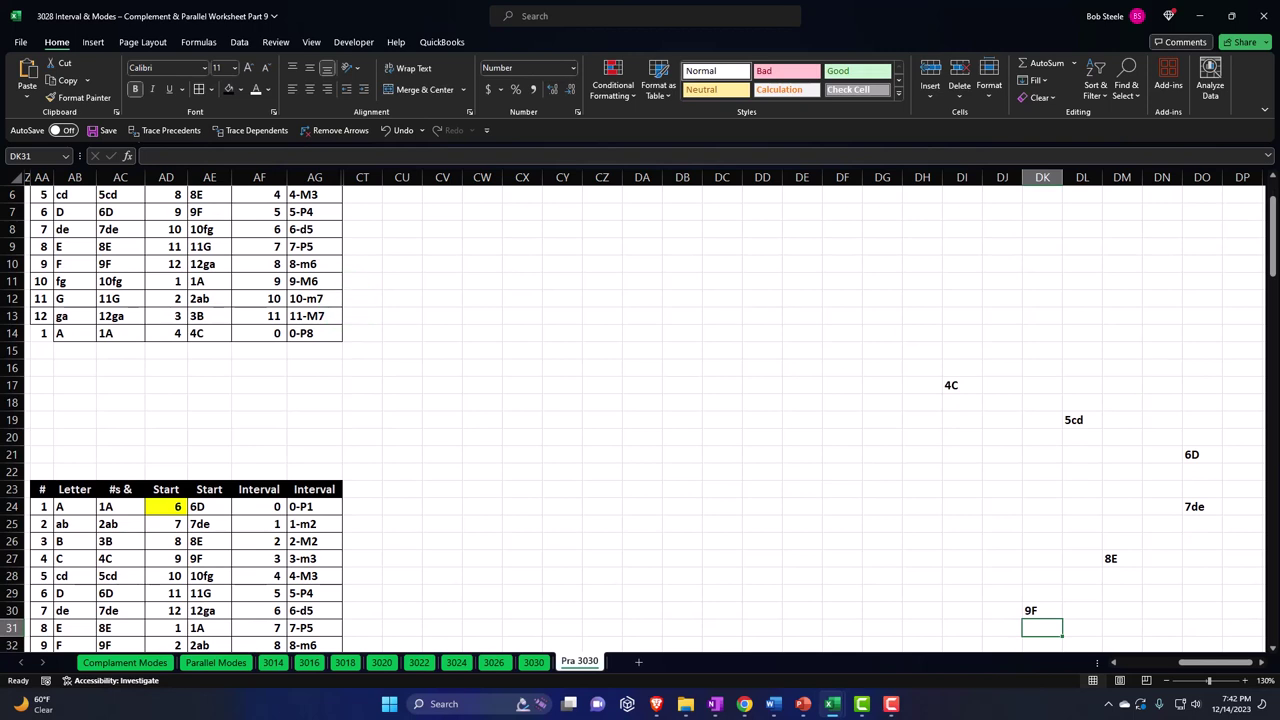
- Link DH30 to AE8 (10fg) and DF29 to AE9 (11G)
{"action": "left_click", "coordinate": [1000, 611]}
{"action": "key", "text": "Left"}
{"action": "key", "text": "Left"}
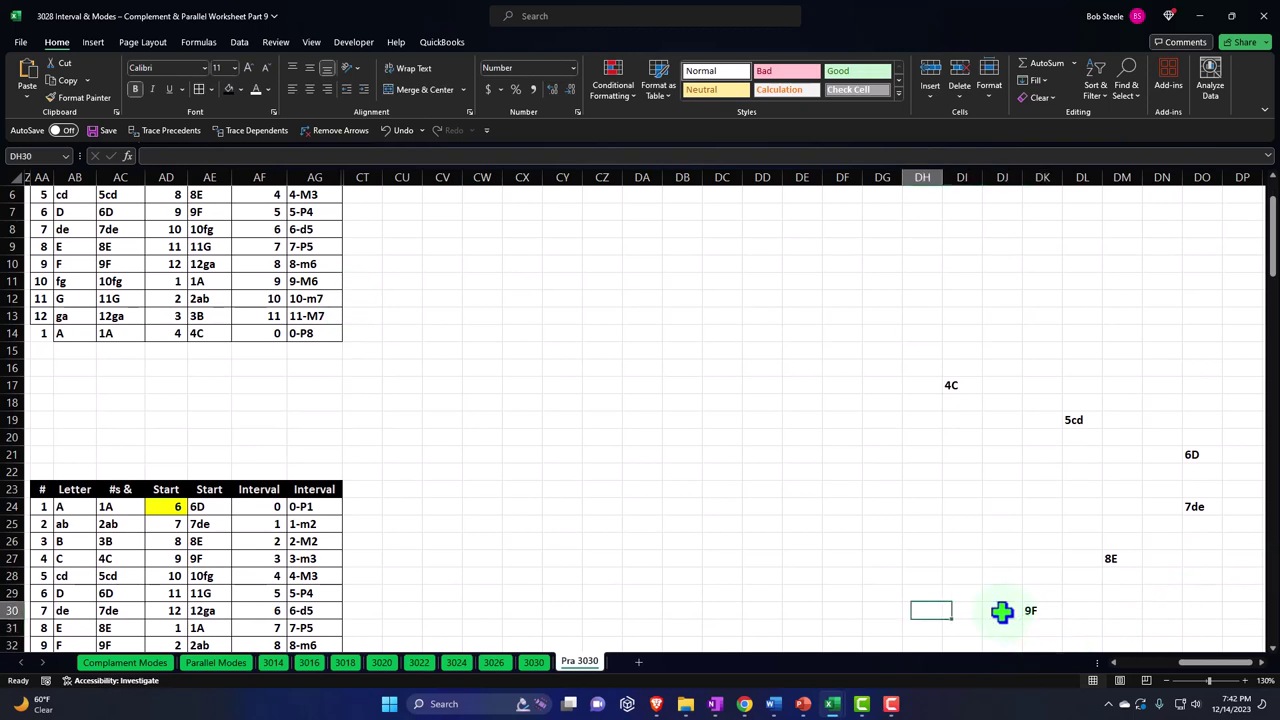
{"action": "type", "text": "="}
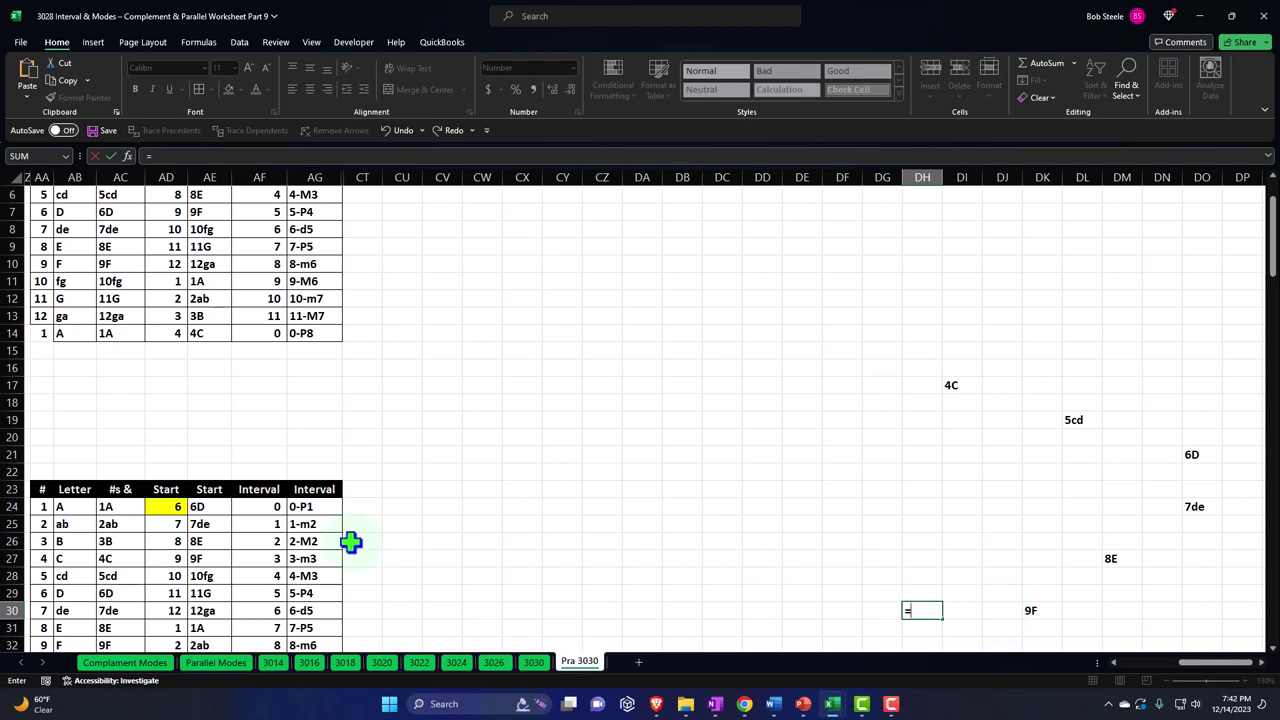
{"action": "scroll", "coordinate": [349, 540], "scroll_direction": "up", "scroll_amount": 2}
{"action": "left_click", "coordinate": [210, 328]}
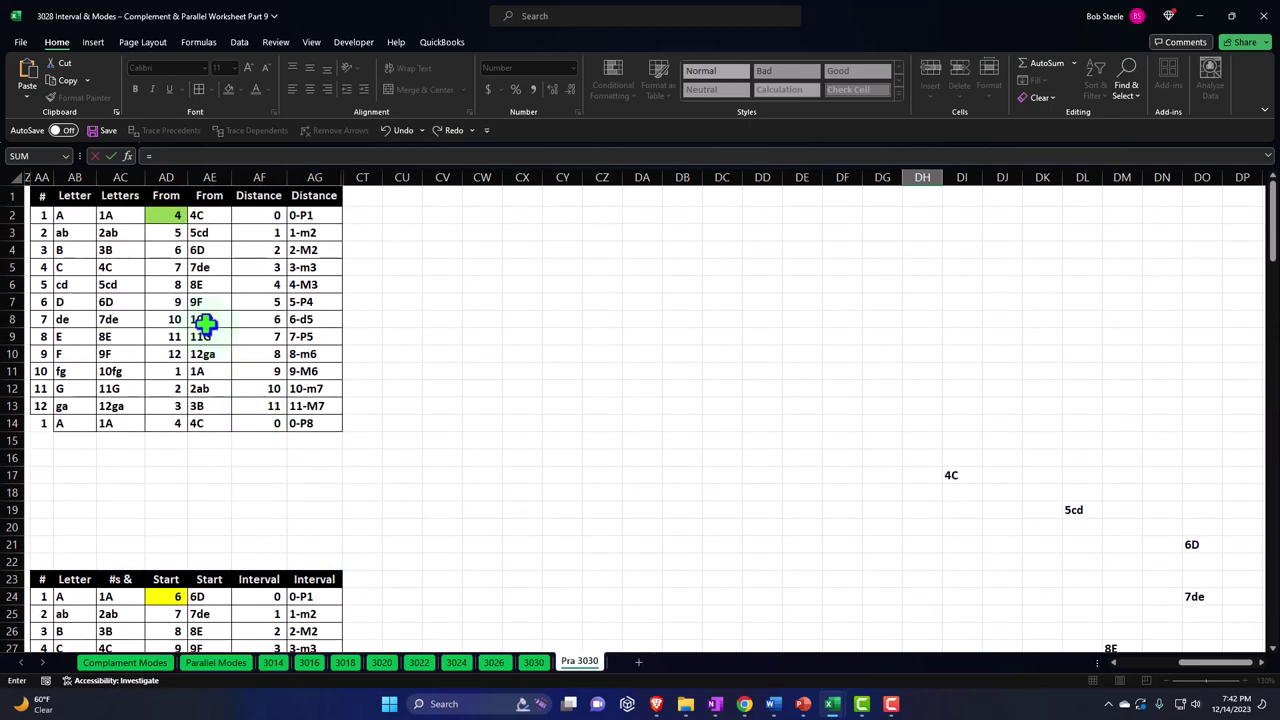
{"action": "key", "text": "Return"}
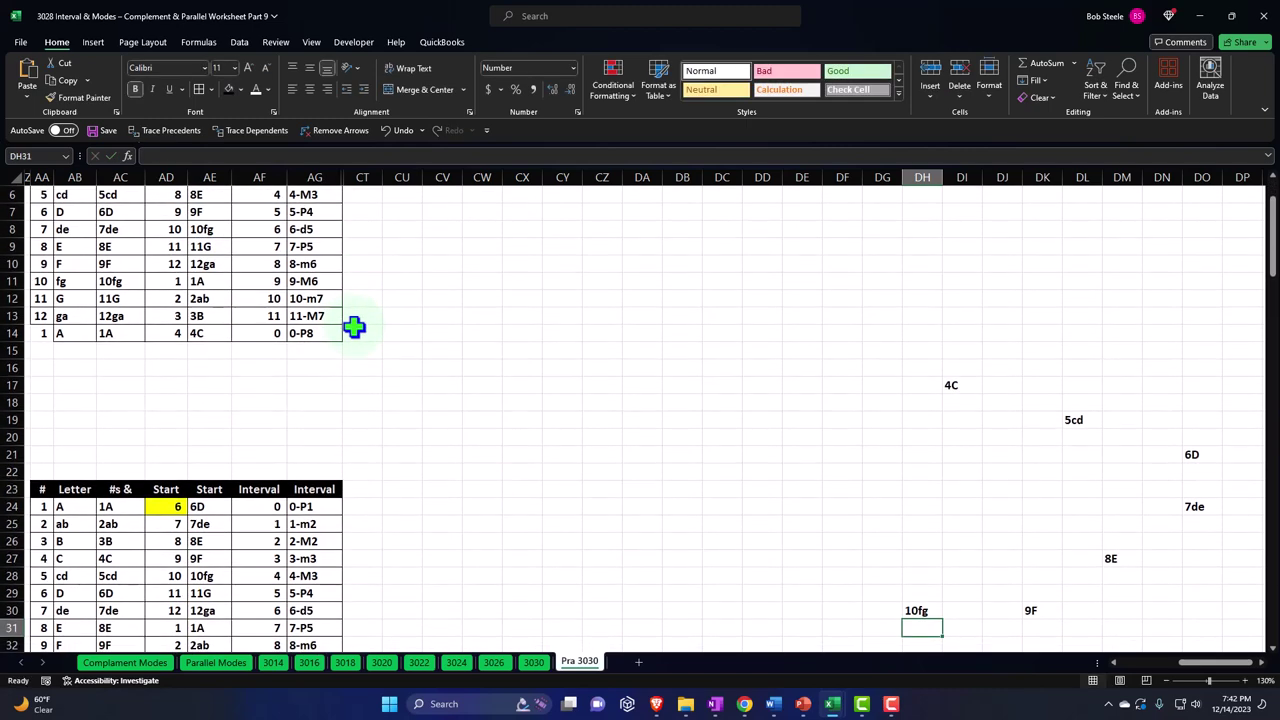
{"action": "key", "text": "Up"}
{"action": "key", "text": "Left"}
{"action": "key", "text": "Left"}
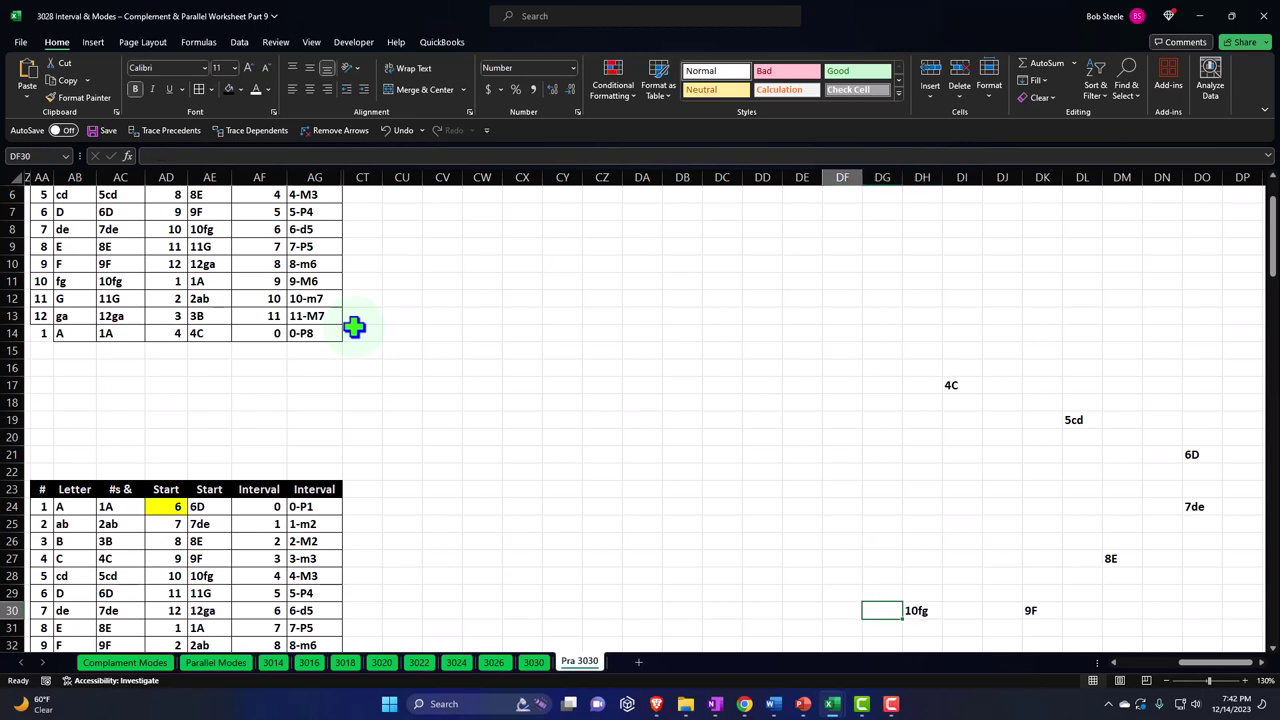
{"action": "key", "text": "Up"}
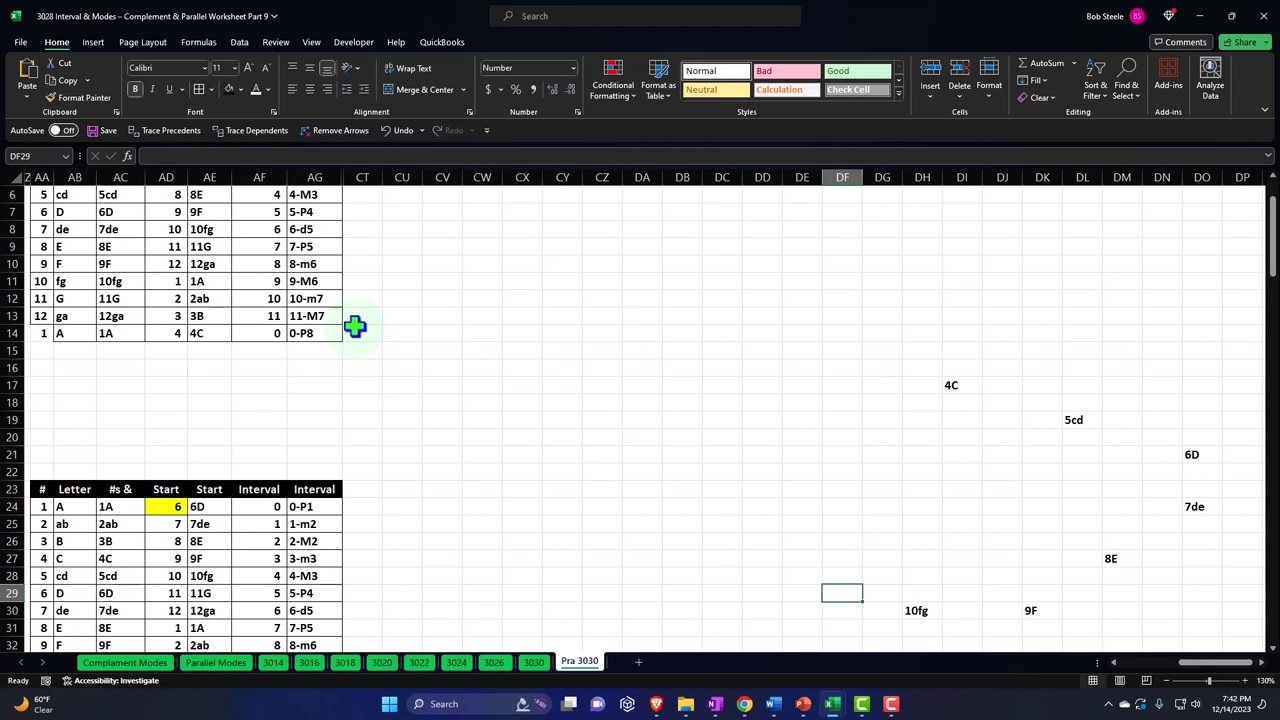
{"action": "type", "text": "="}
{"action": "left_click", "coordinate": [212, 247]}
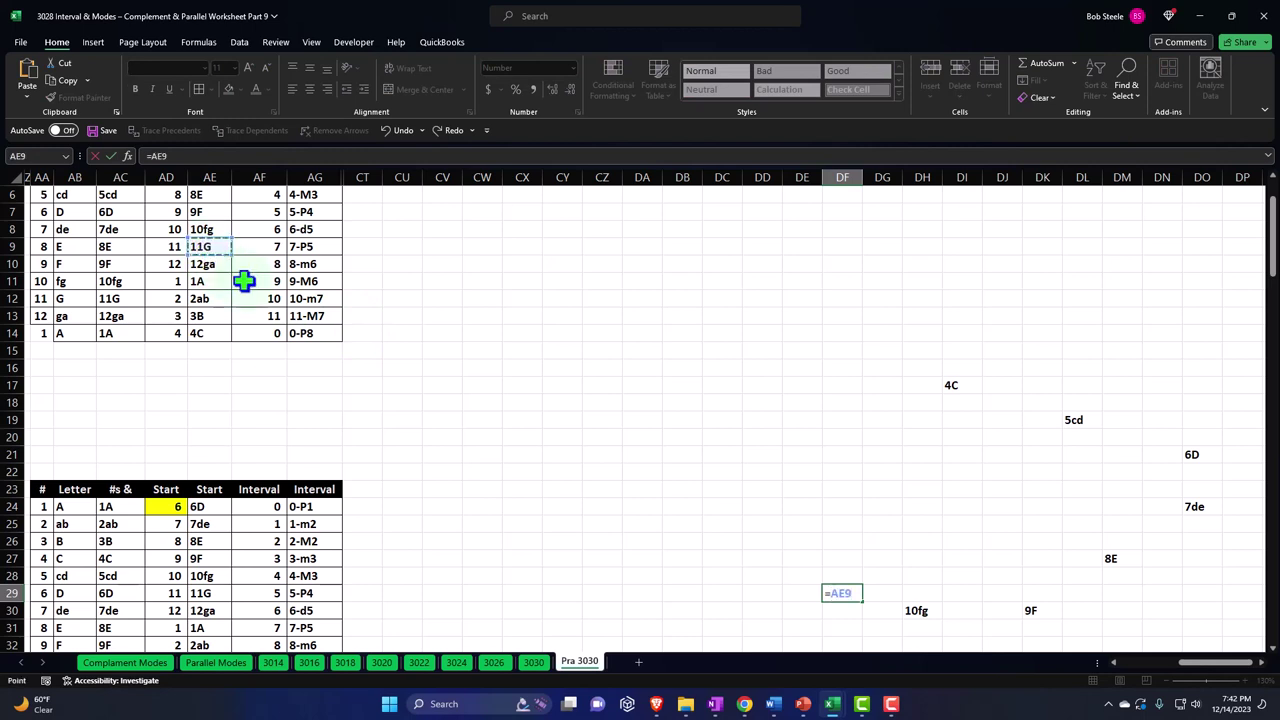
{"action": "key", "text": "Return"}
- Link DD26 to AE10 (12ga) and DC23 to AE11 (1A)
{"action": "key", "text": "Up"}
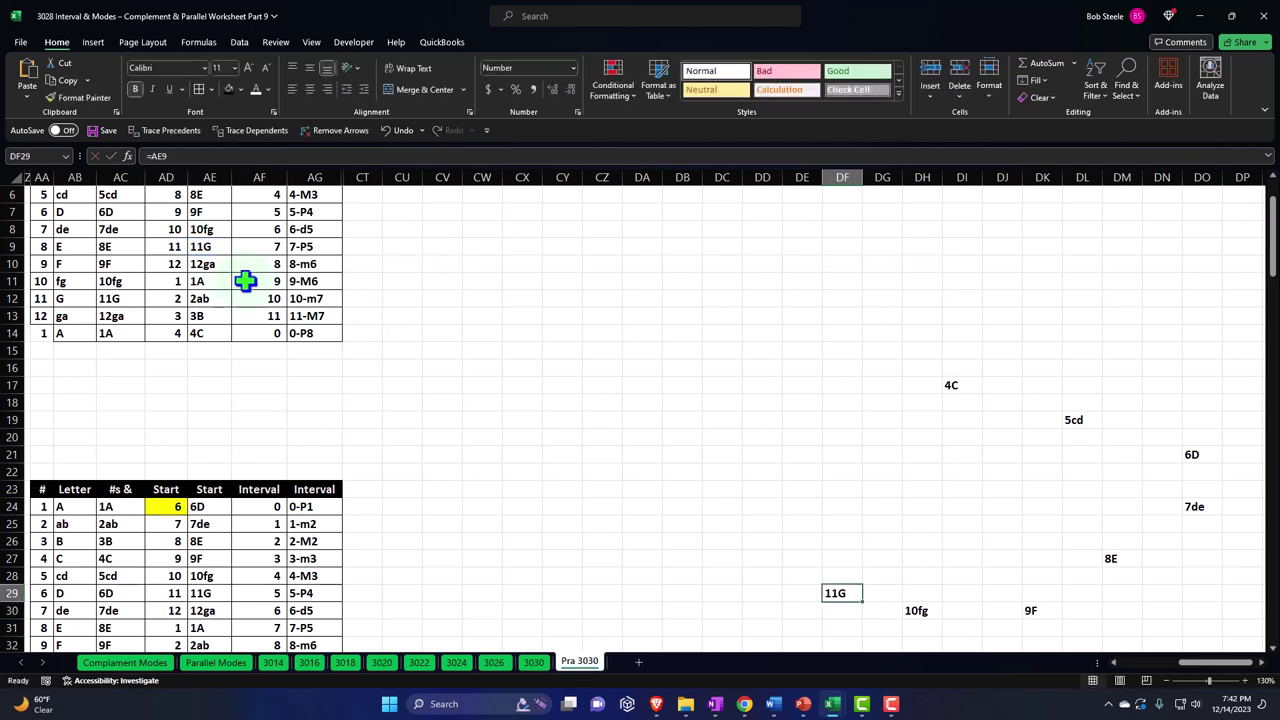
{"action": "key", "text": "Left"}
{"action": "key", "text": "Left"}
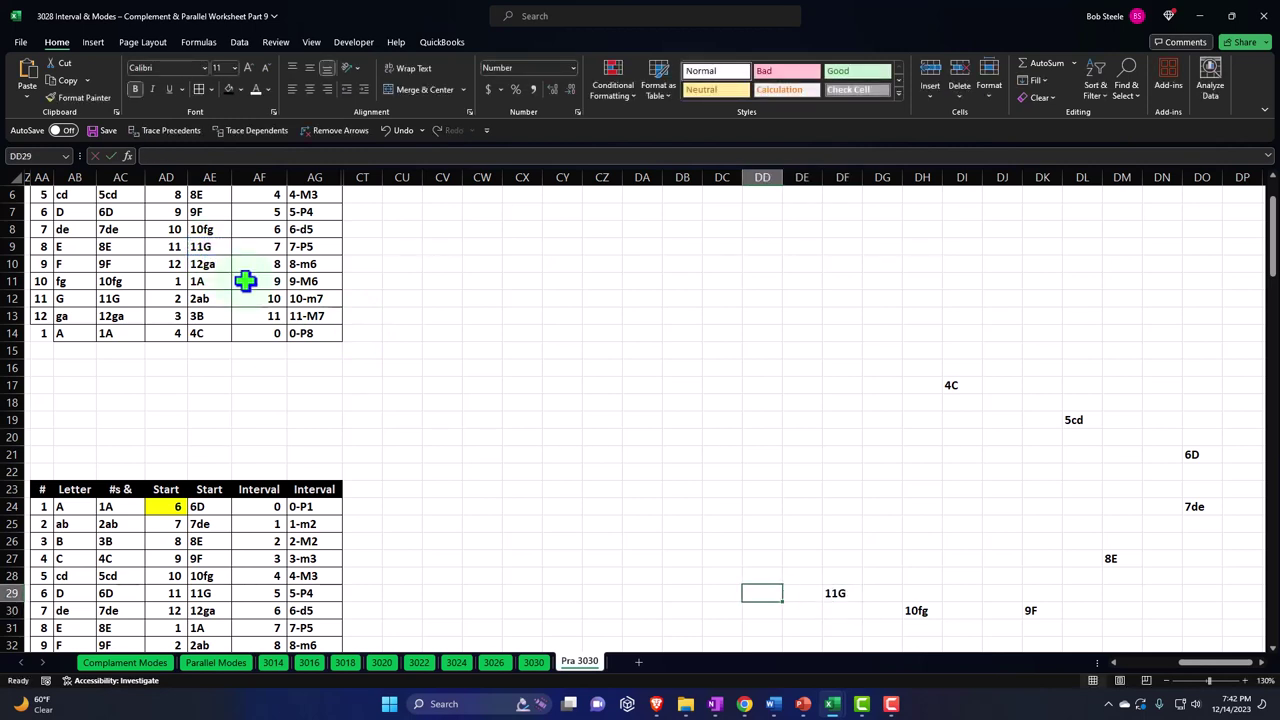
{"action": "key", "text": "Up"}
{"action": "key", "text": "Up"}
{"action": "key", "text": "Up"}
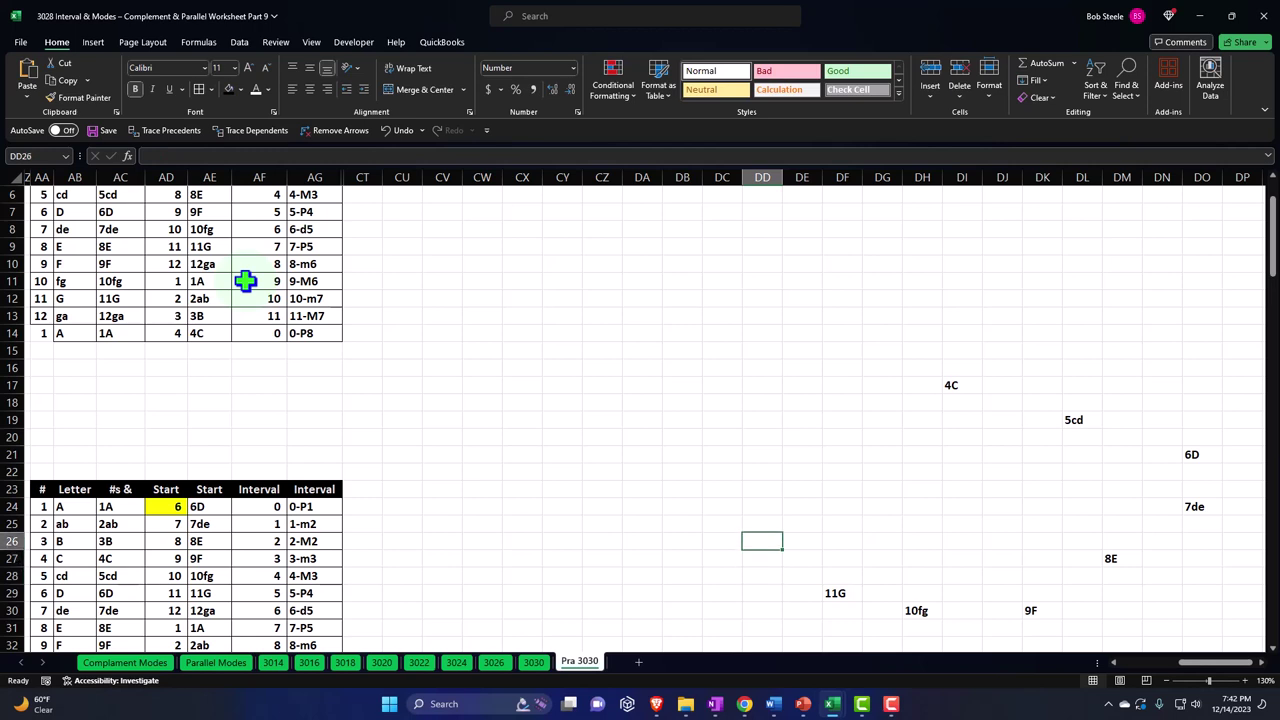
{"action": "type", "text": "="}
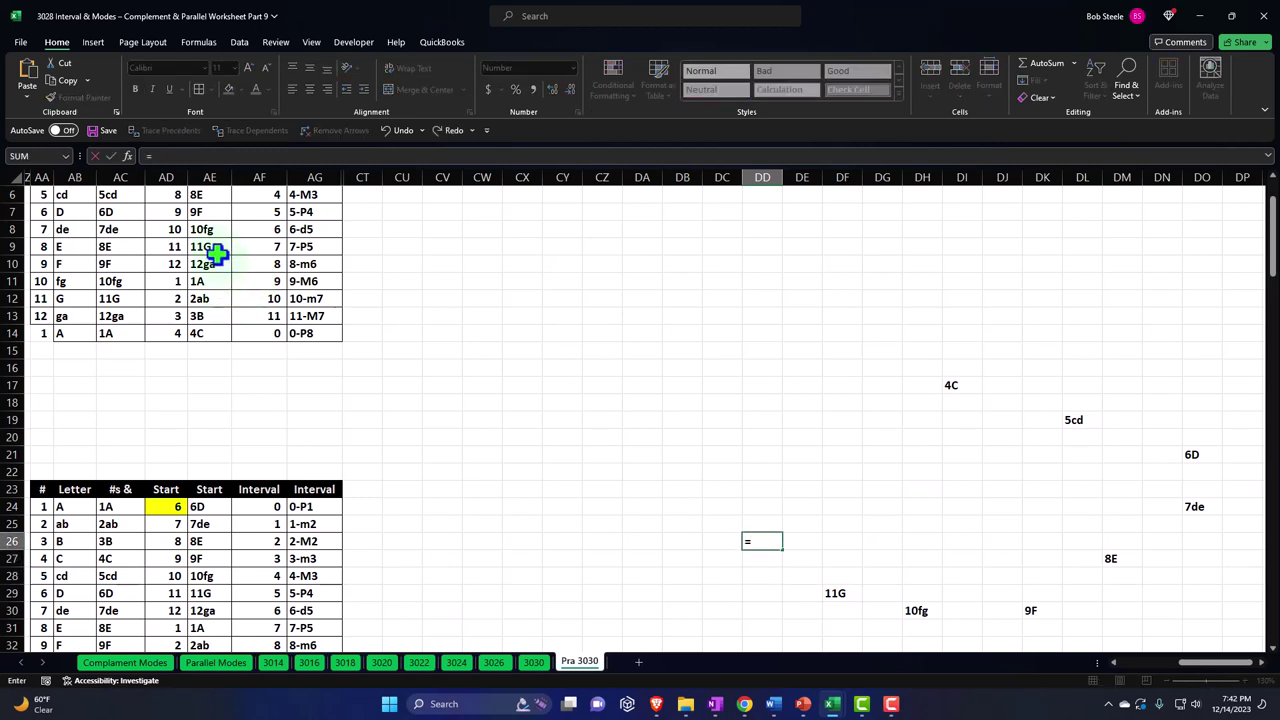
{"action": "left_click", "coordinate": [212, 264]}
{"action": "key", "text": "Return"}
{"action": "key", "text": "Up"}
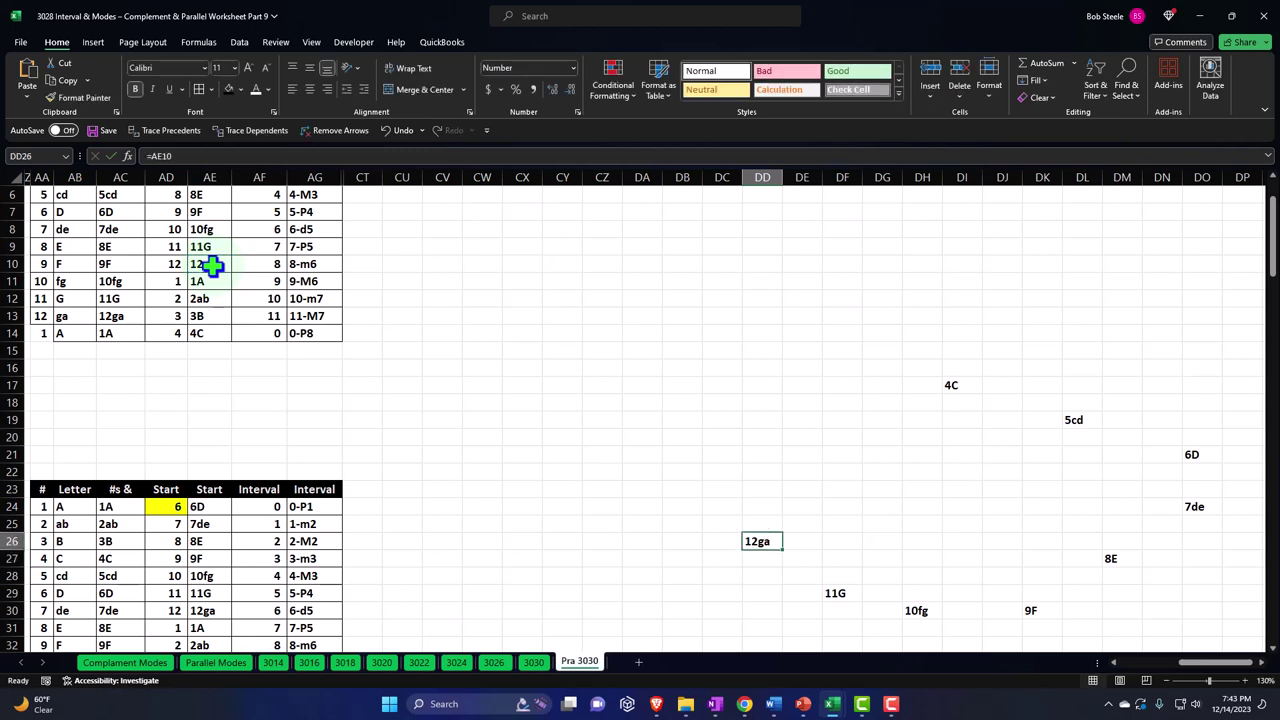
{"action": "key", "text": "Left"}
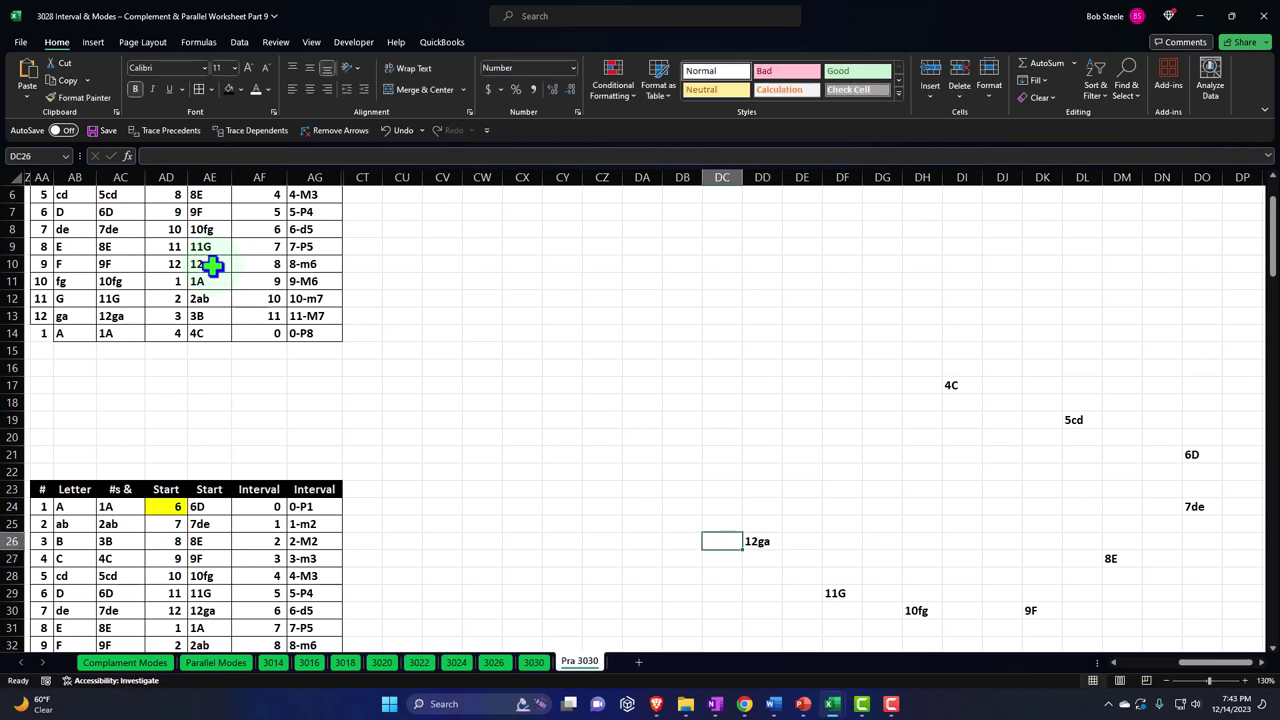
{"action": "key", "text": "Up"}
{"action": "key", "text": "Up"}
{"action": "key", "text": "Up"}
{"action": "type", "text": "="}
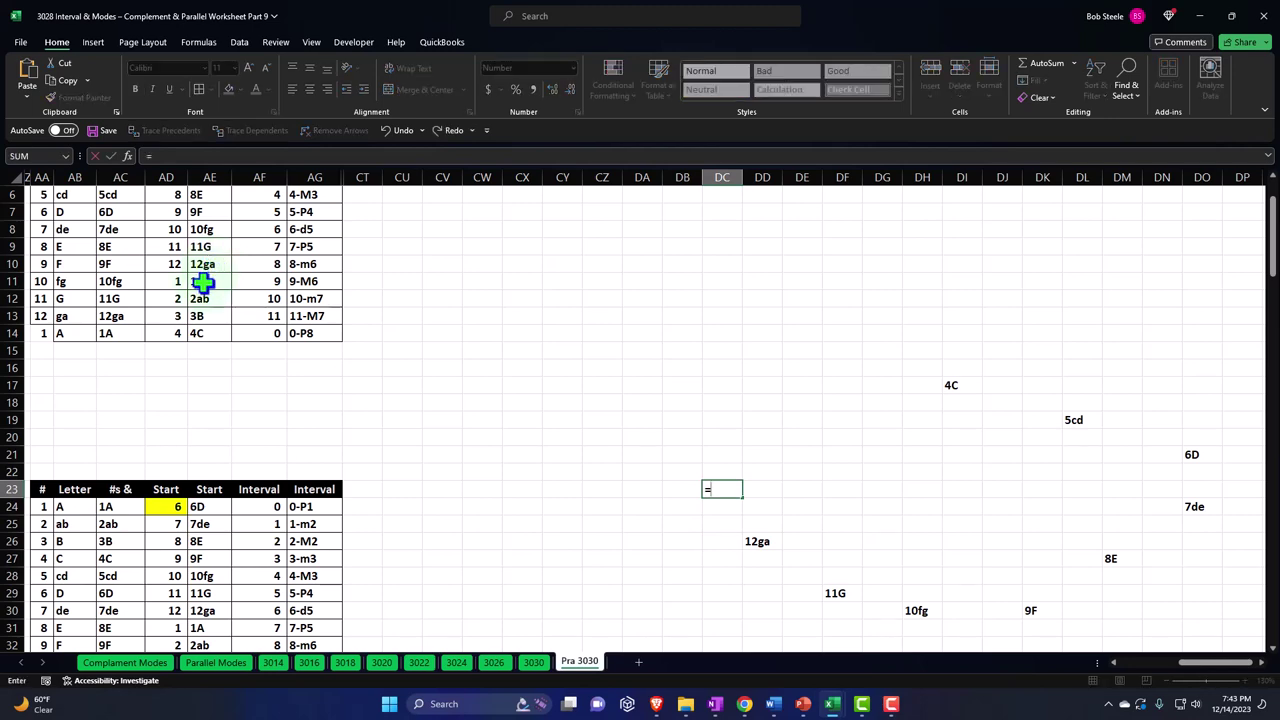
{"action": "left_click", "coordinate": [203, 282]}
{"action": "scroll", "coordinate": [203, 282], "scroll_direction": "up", "scroll_amount": 2}
{"action": "key", "text": "Return"}
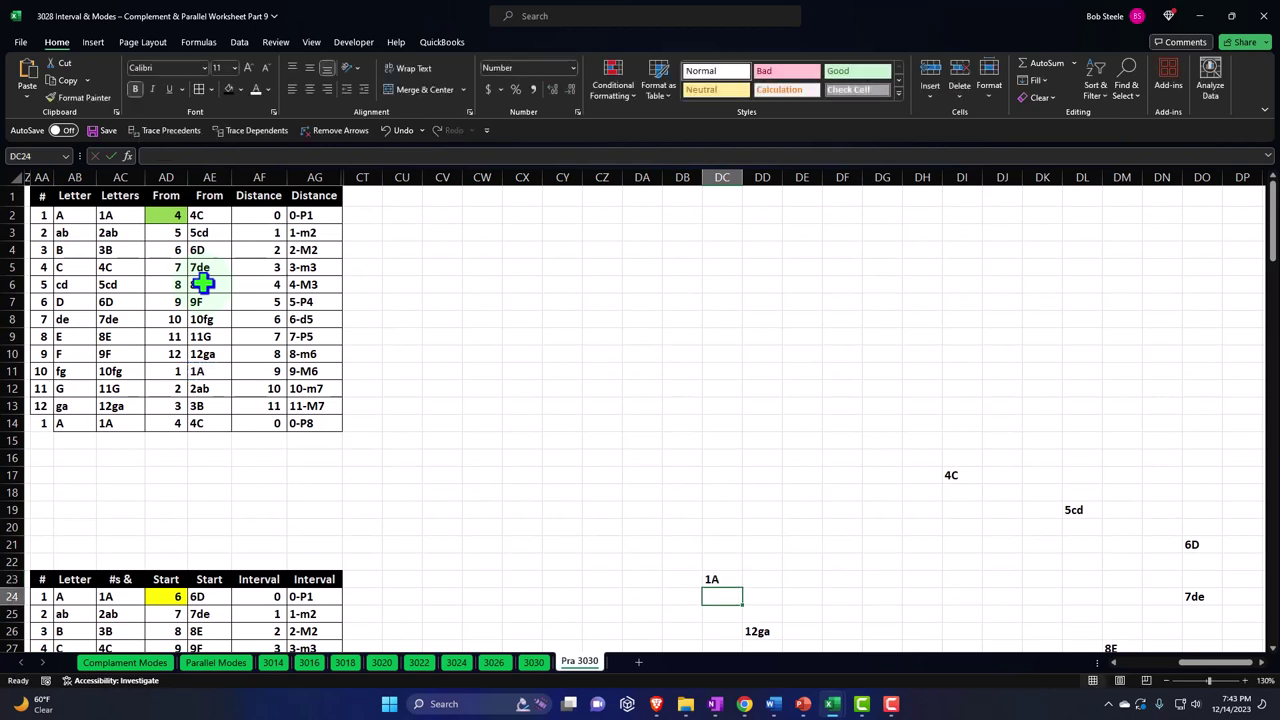
- Link DC20 to AE12 (2ab) and DF18 to AE13 (3B)
{"action": "key", "text": "Up"}
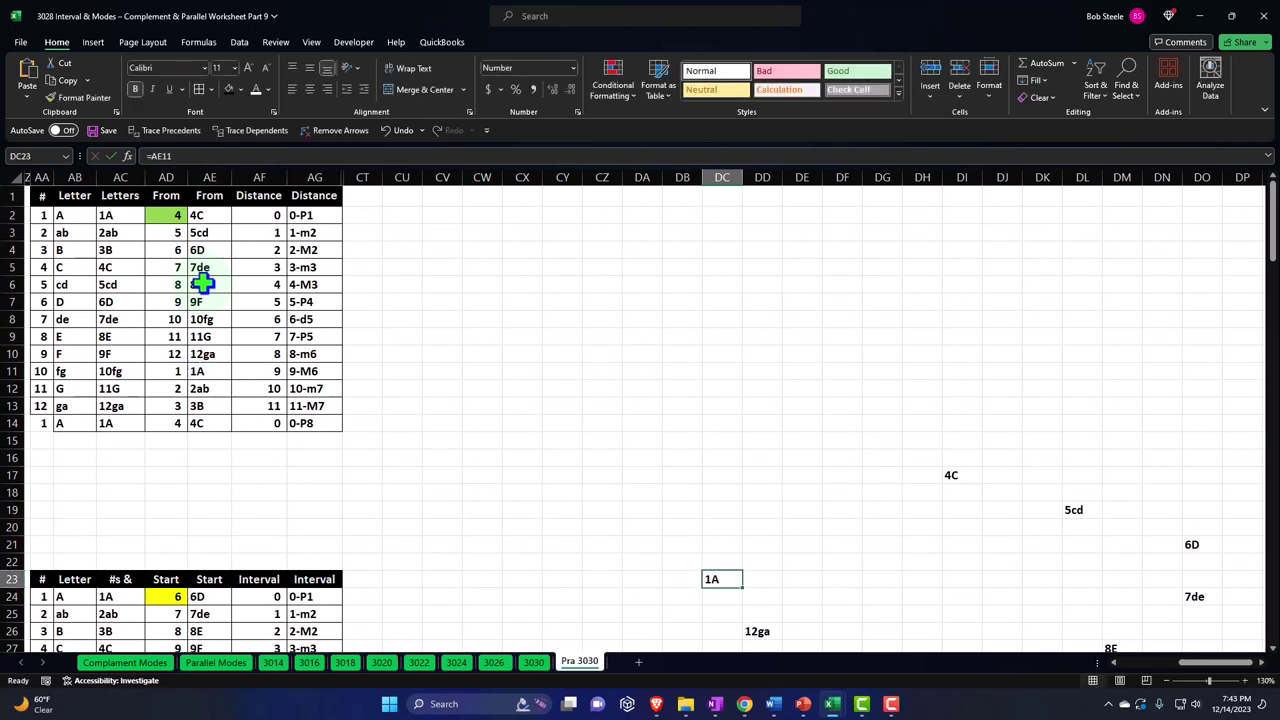
{"action": "key", "text": "Up"}
{"action": "key", "text": "Up"}
{"action": "key", "text": "Up"}
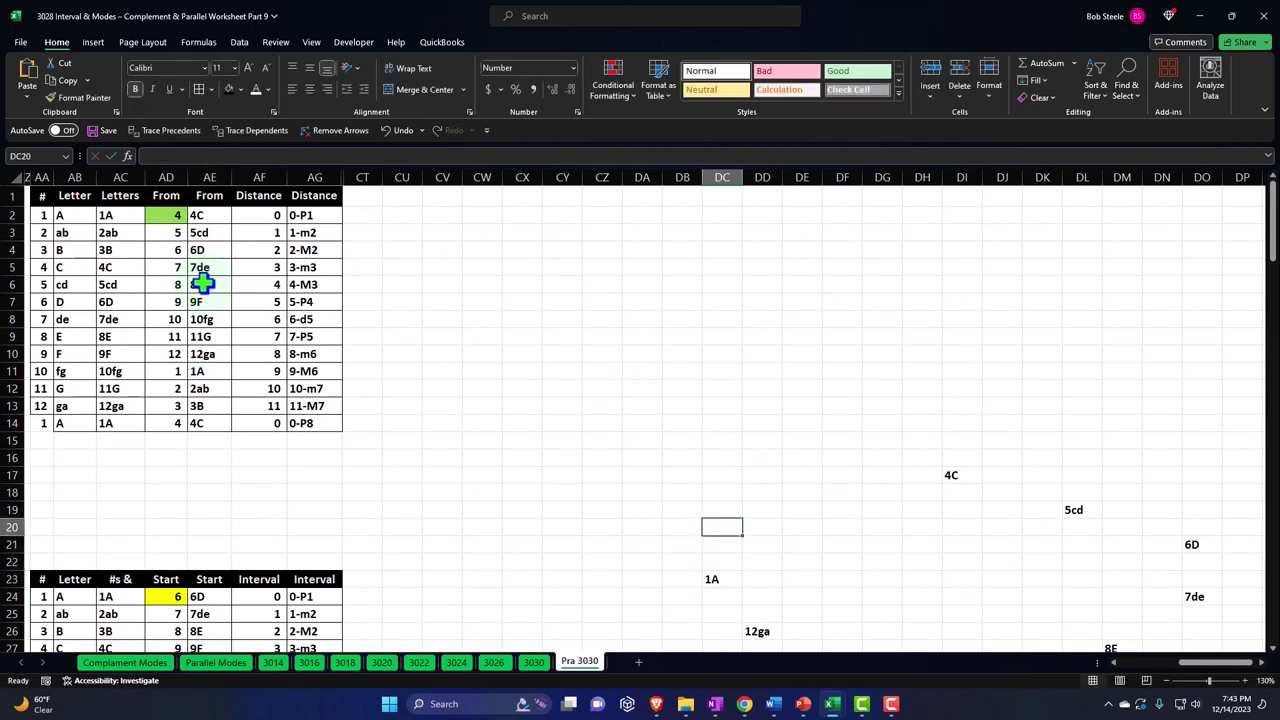
{"action": "type", "text": "="}
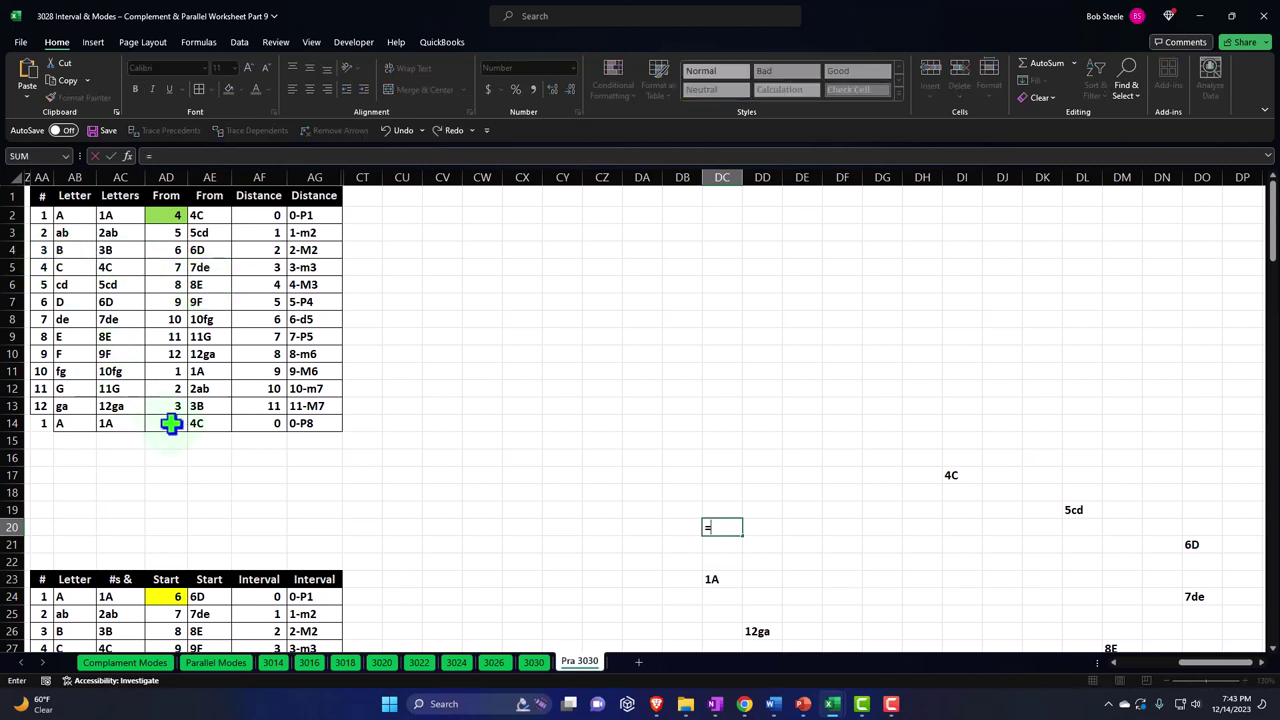
{"action": "left_click", "coordinate": [201, 389]}
{"action": "key", "text": "ctrl+Return"}
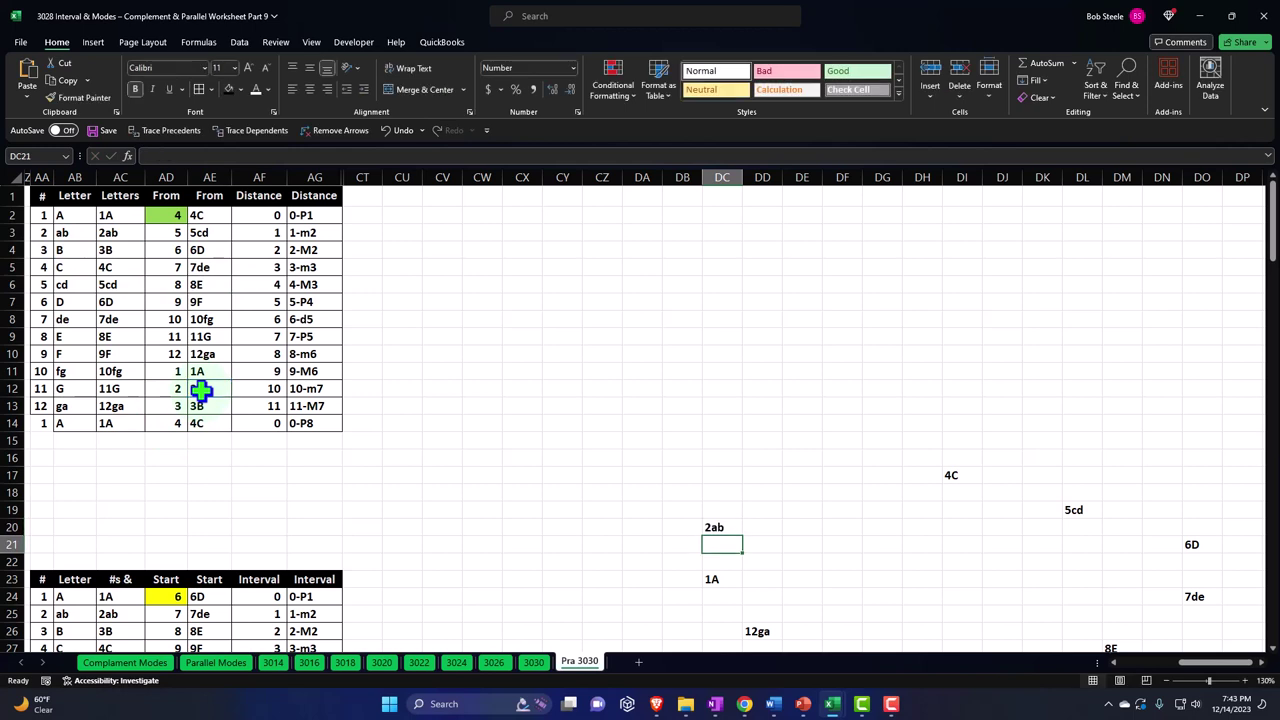
{"action": "key", "text": "Up"}
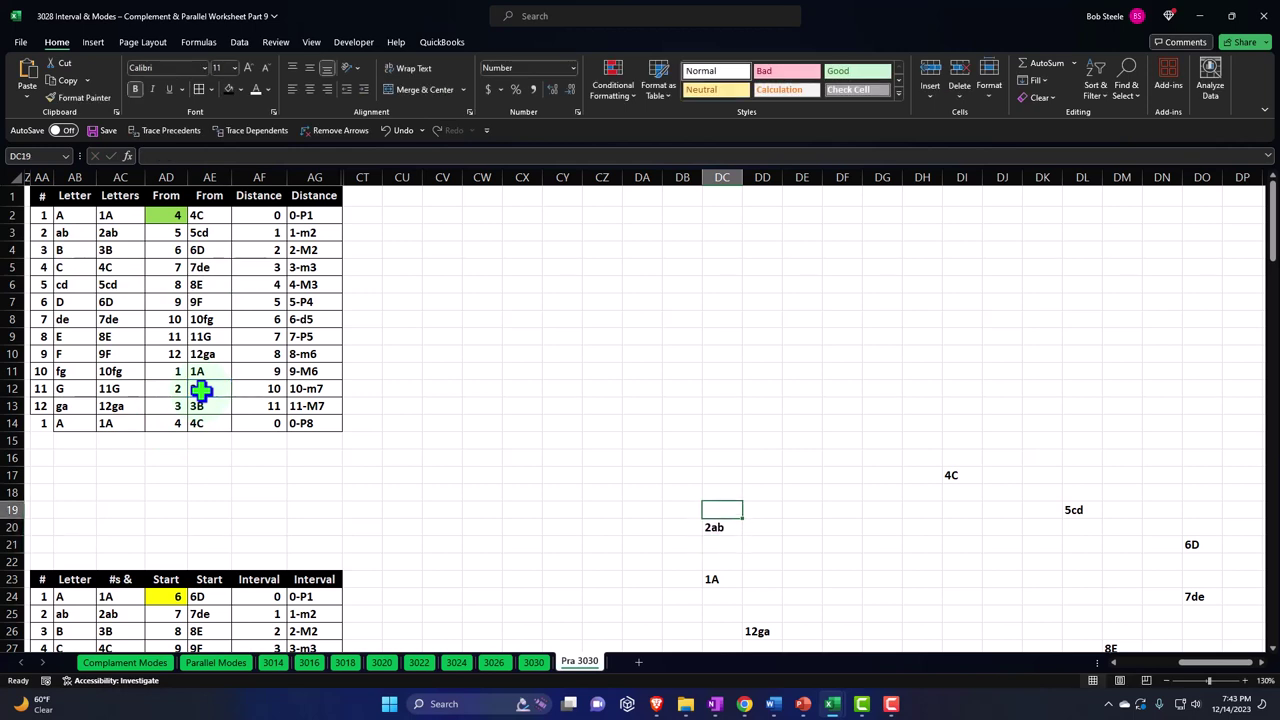
{"action": "key", "text": "Up"}
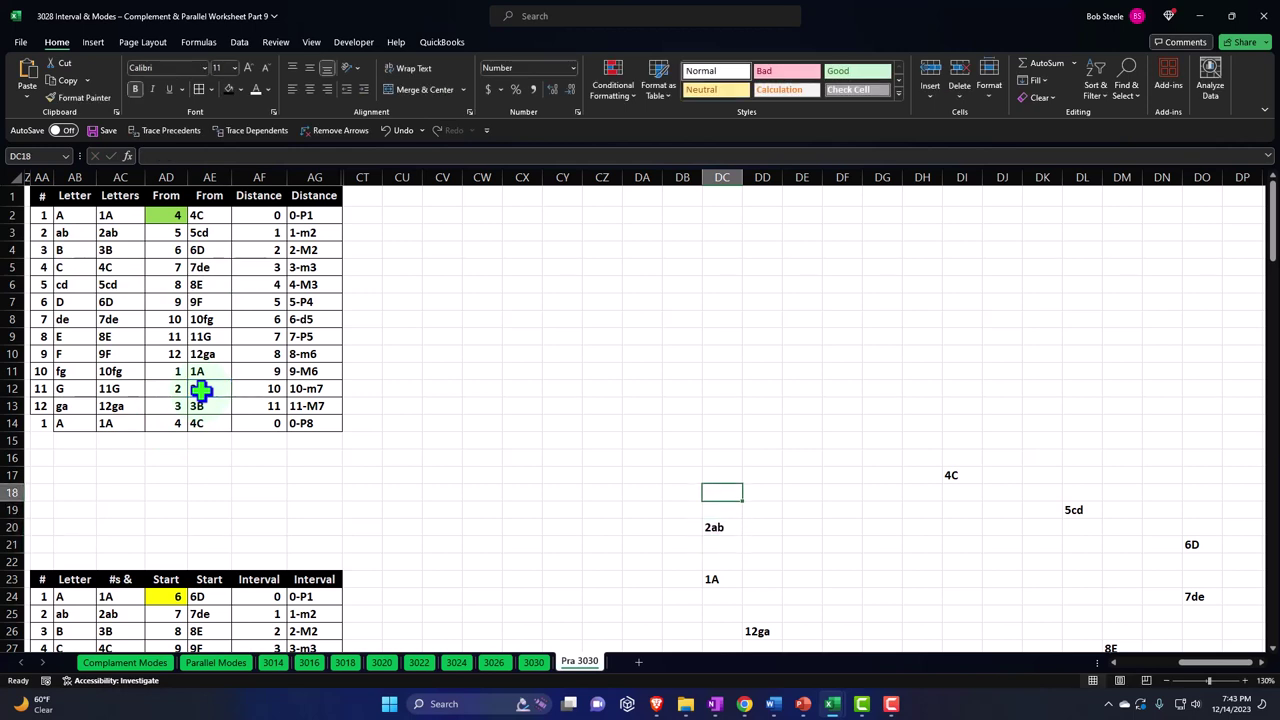
{"action": "key", "text": "Right"}
{"action": "key", "text": "Right"}
{"action": "key", "text": "Right"}
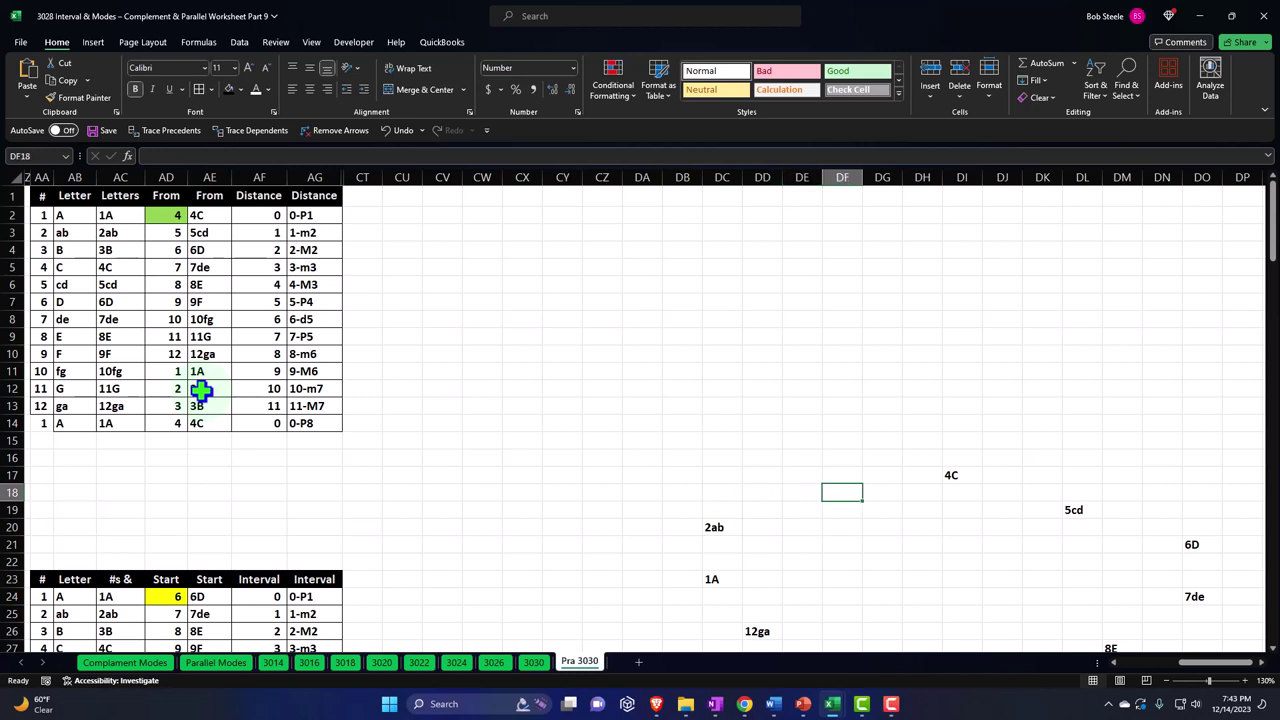
{"action": "type", "text": "="}
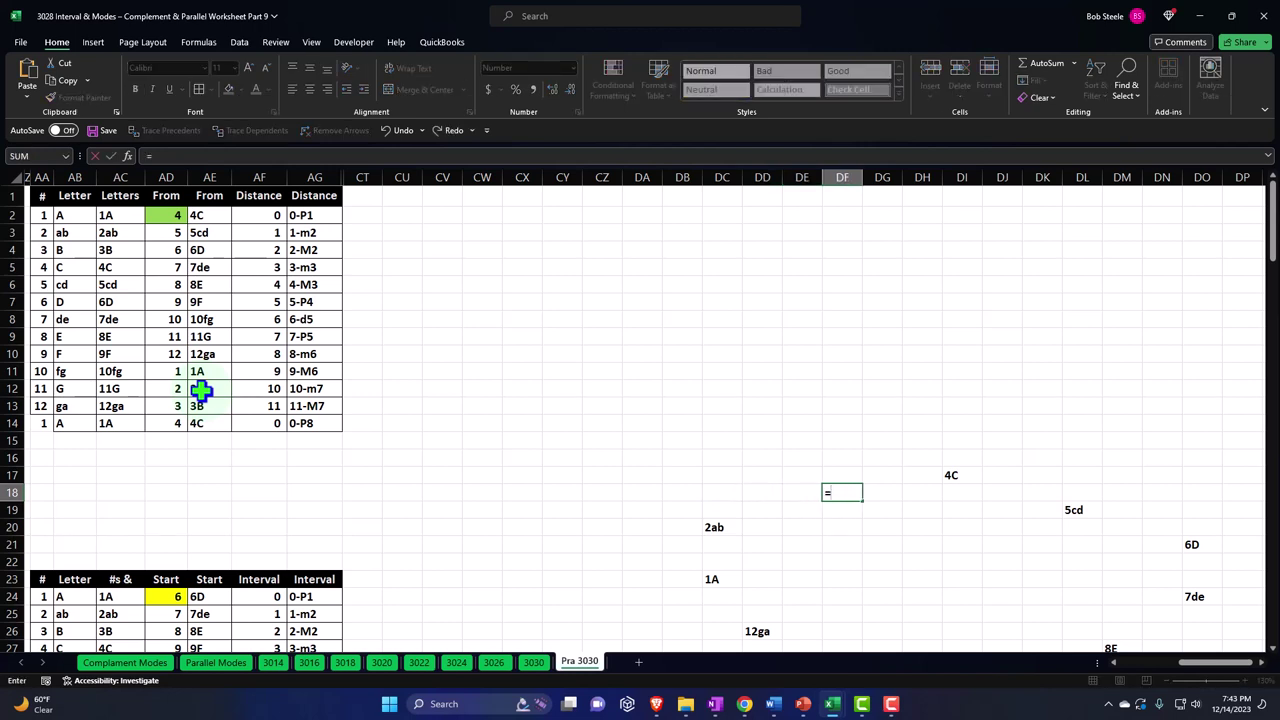
{"action": "left_click", "coordinate": [198, 402]}
{"action": "key", "text": "Return"}
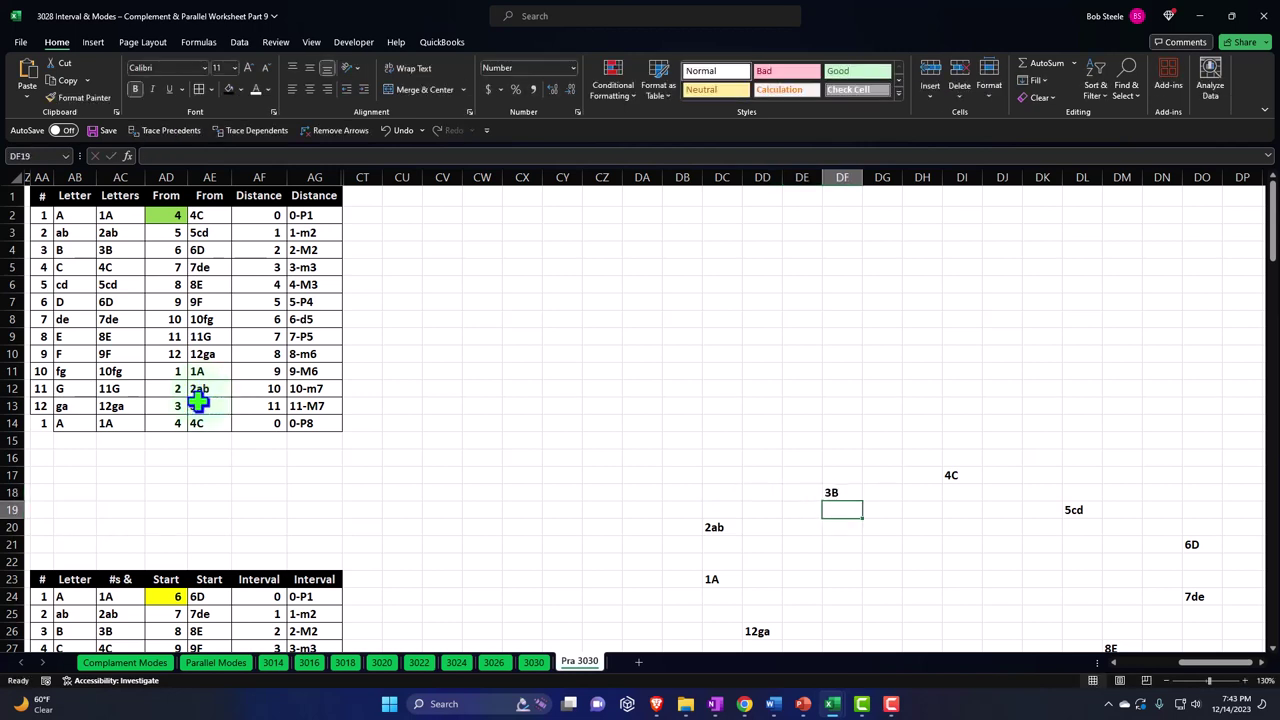
{"action": "scroll", "coordinate": [703, 471], "scroll_direction": "down", "scroll_amount": 2}
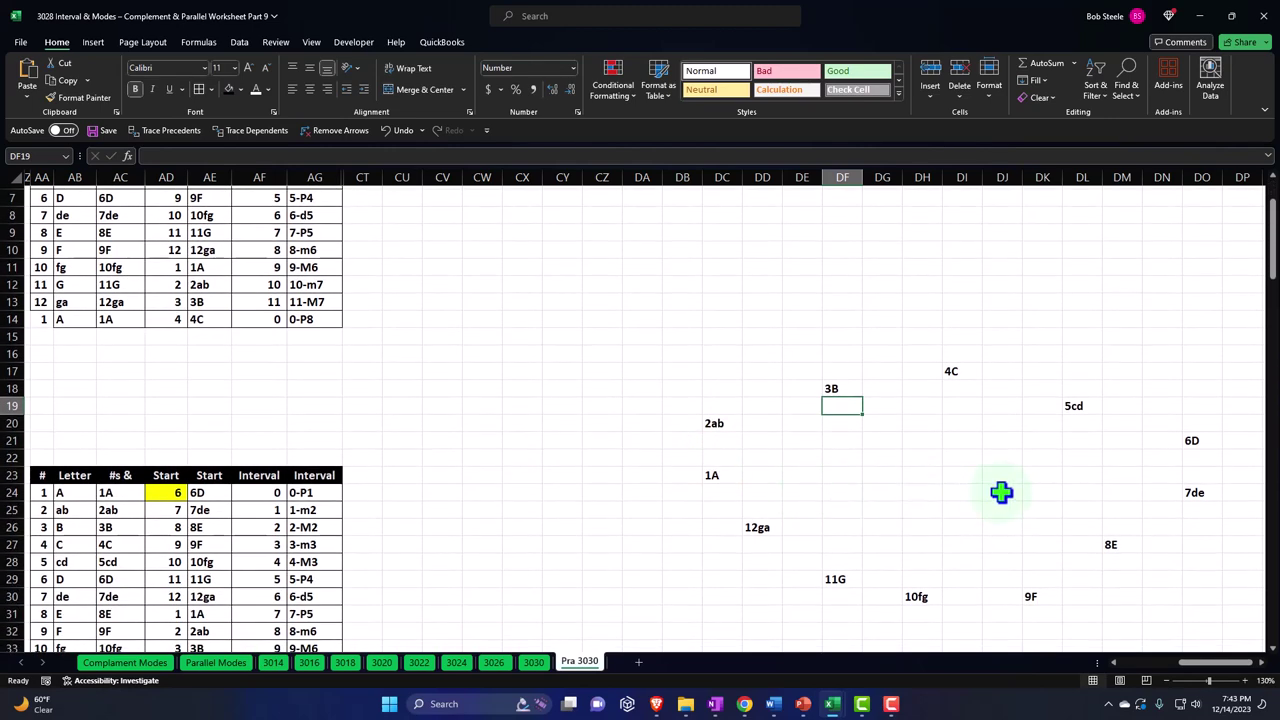
- Move the 3B label from DF18 down one row to DF19
{"action": "left_click", "coordinate": [1001, 492]}
{"action": "key", "text": "Right"}
{"action": "key", "text": "Right"}
{"action": "key", "text": "Right"}
{"action": "key", "text": "Right"}
{"action": "key", "text": "Right"}
{"action": "key", "text": "Right"}
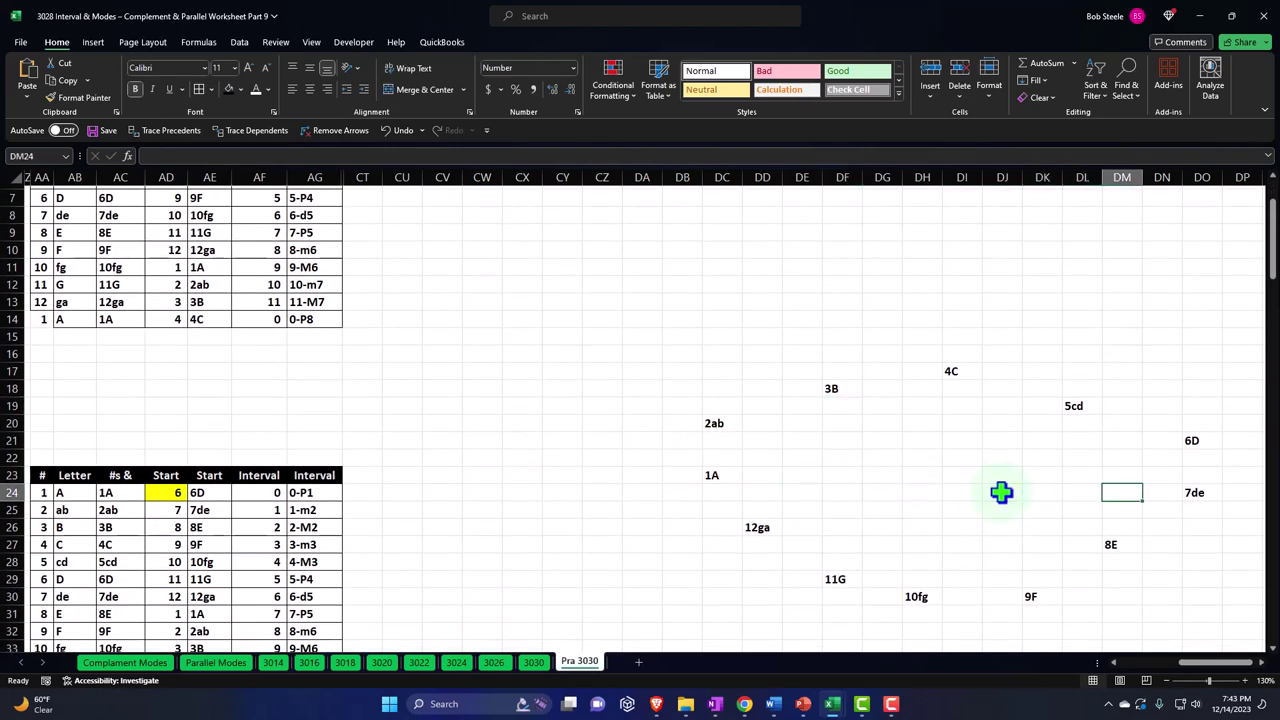
{"action": "key", "text": "Right"}
{"action": "key", "text": "Right"}
{"action": "key", "text": "Right"}
{"action": "key", "text": "Right"}
{"action": "key", "text": "Right"}
{"action": "key", "text": "Right"}
{"action": "key", "text": "Right"}
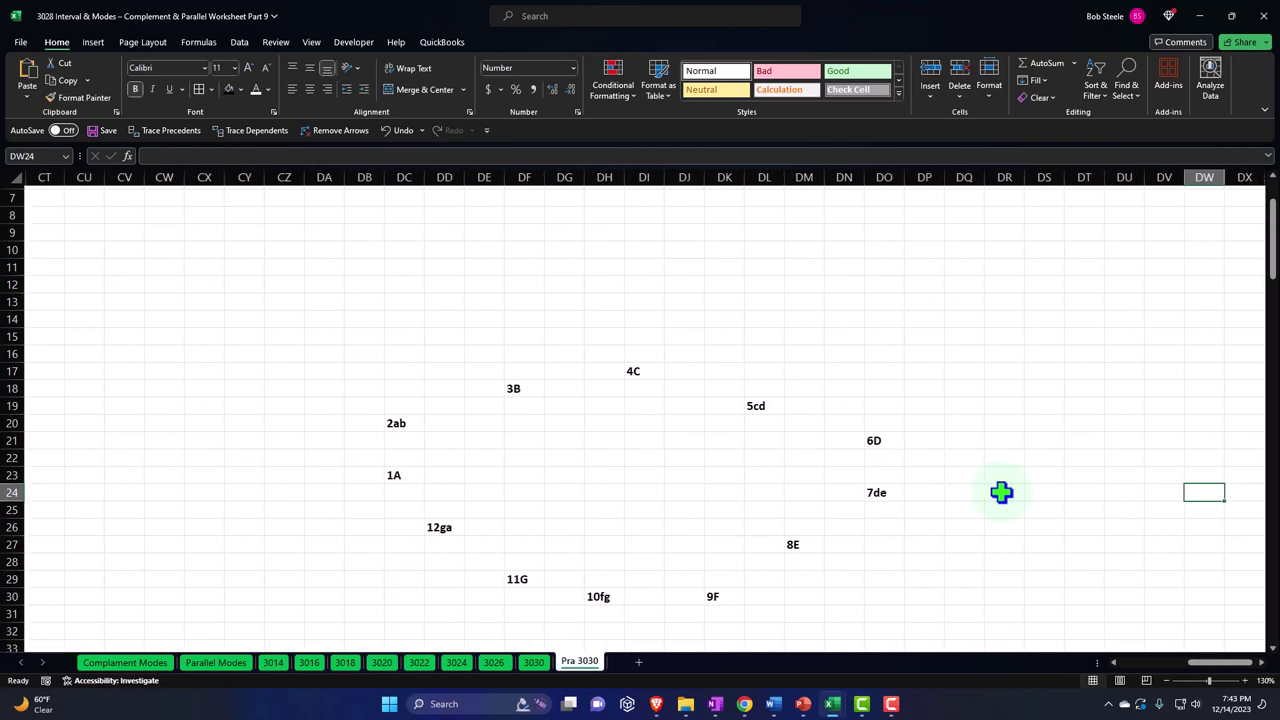
{"action": "scroll", "coordinate": [1001, 492], "scroll_direction": "down", "scroll_amount": 1}
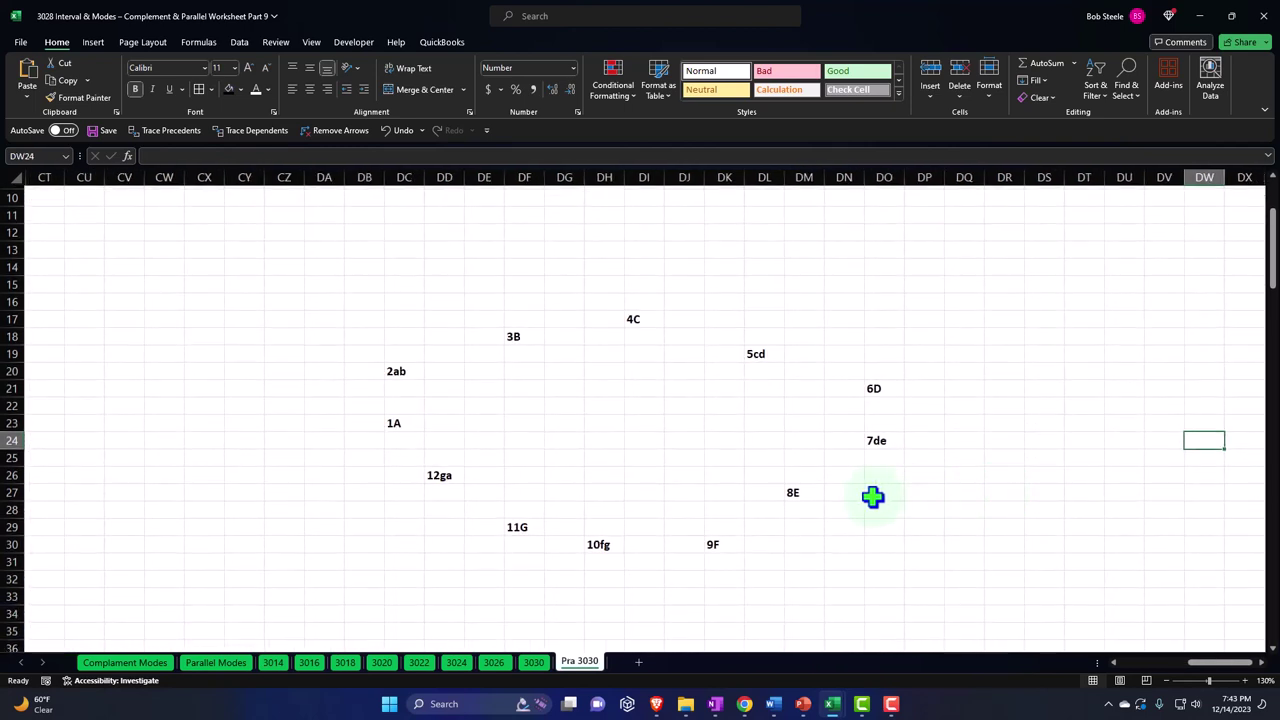
{"action": "key", "text": "ctrl+z"}
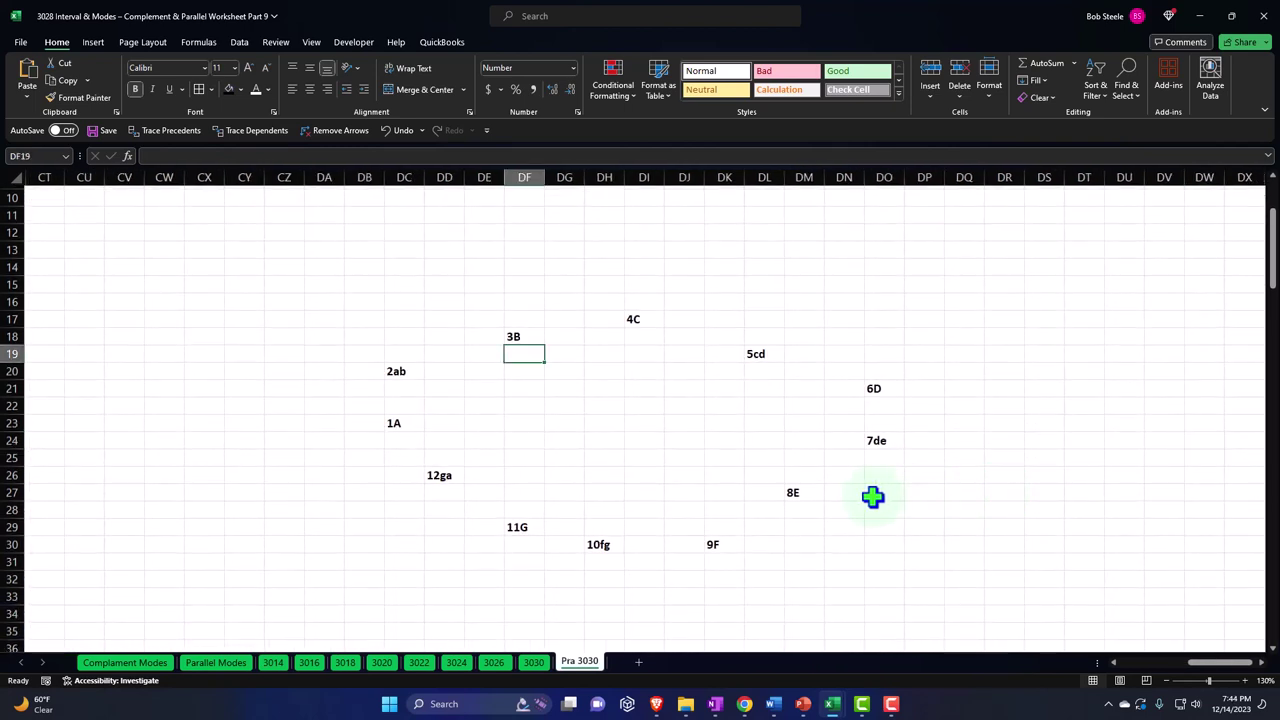
{"action": "left_click", "coordinate": [528, 340]}
{"action": "left_click_drag", "start_coordinate": [529, 343], "coordinate": [529, 356]}
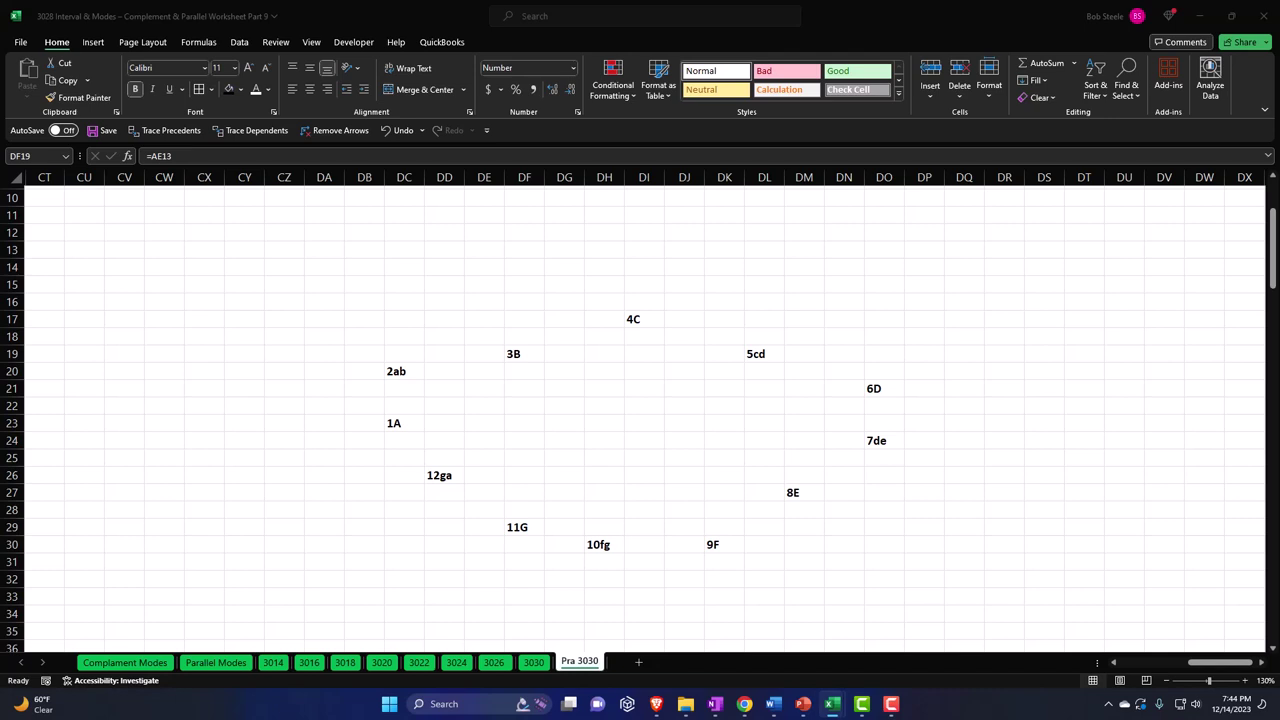
{"action": "left_click", "coordinate": [524, 368]}
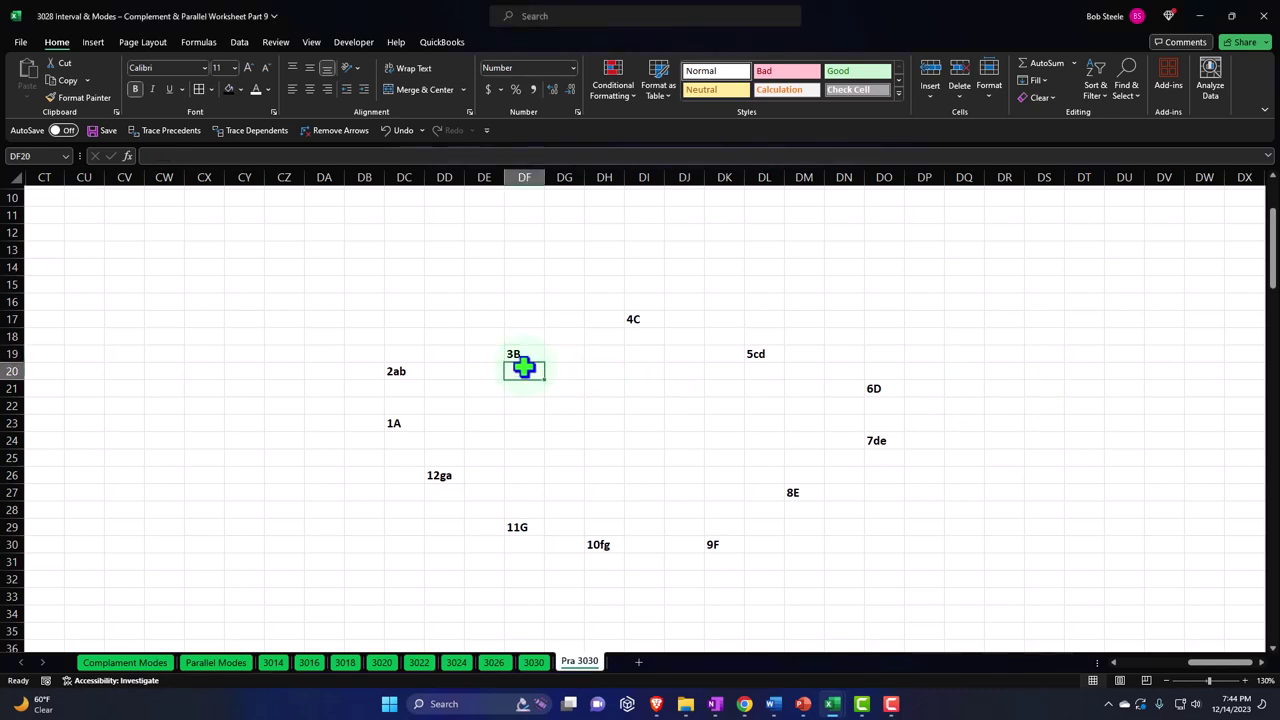
- Paste the 2ab label into cell DC21
{"action": "key", "text": "Down"}
{"action": "key", "text": "Left"}
{"action": "key", "text": "Left"}
{"action": "key", "text": "Left"}
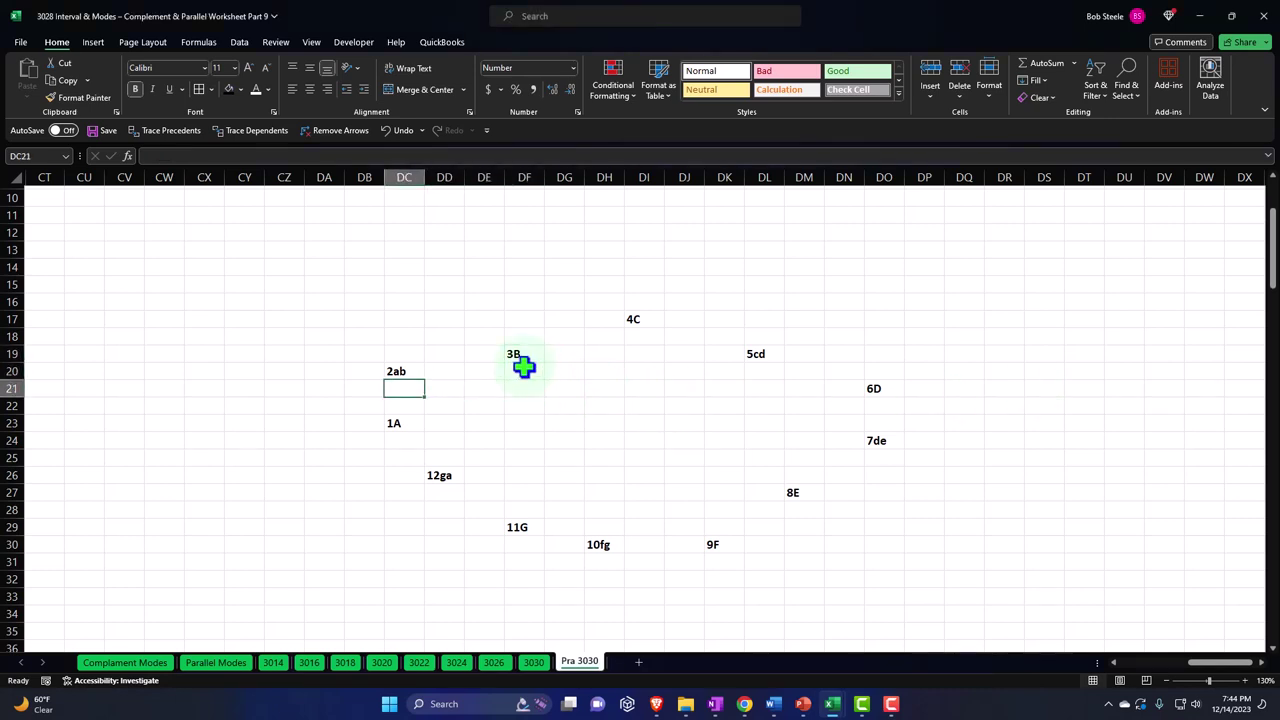
{"action": "key", "text": "Right"}
{"action": "key", "text": "Right"}
{"action": "key", "text": "Right"}
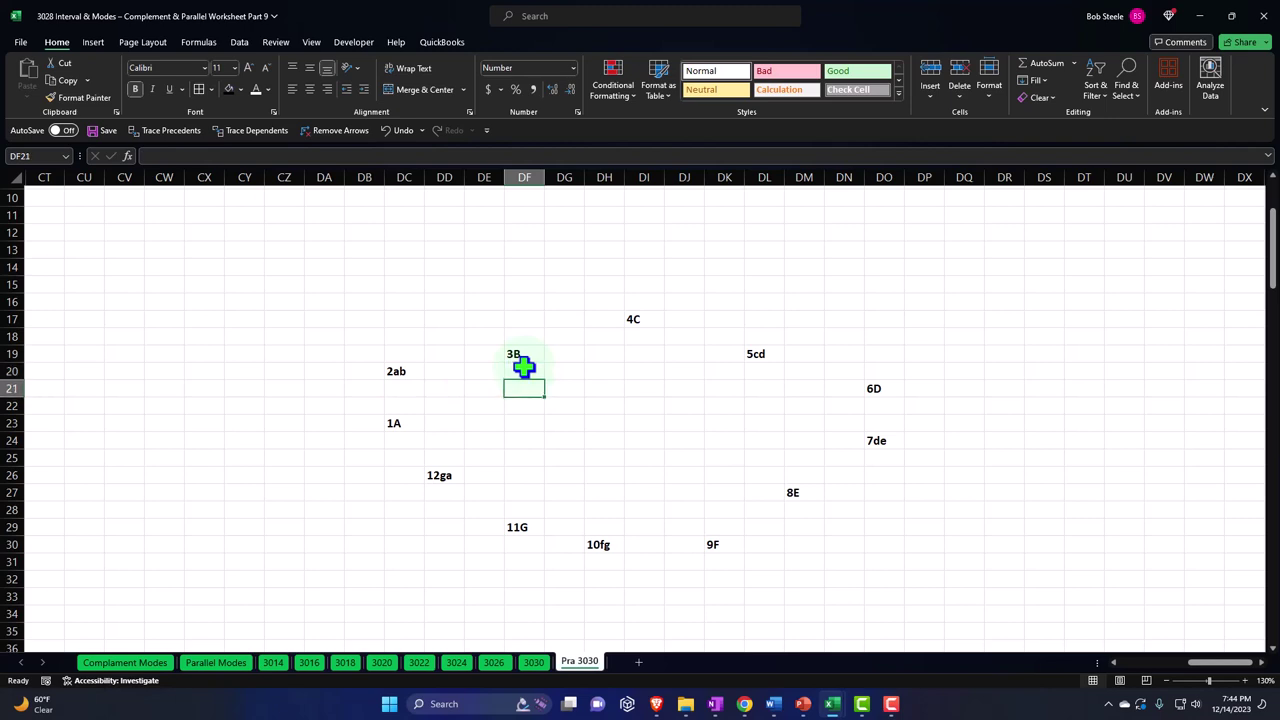
{"action": "key", "text": "Left"}
{"action": "key", "text": "Left"}
{"action": "key", "text": "Left"}
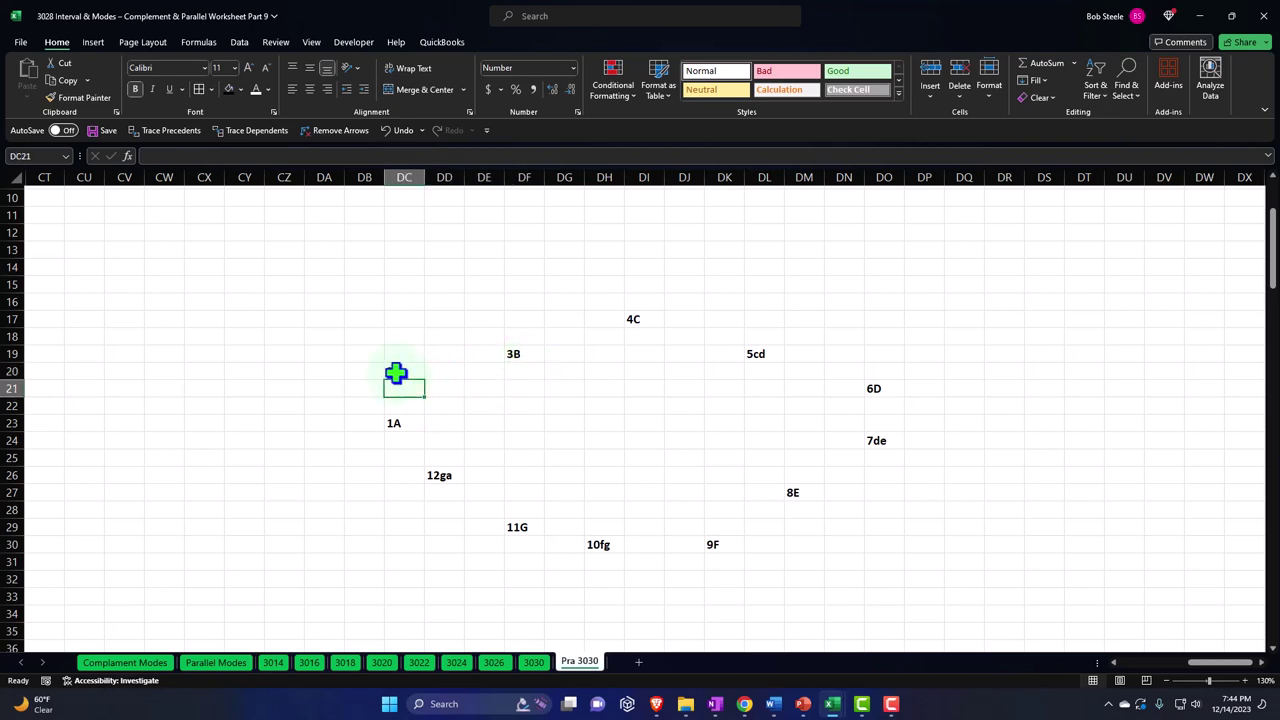
{"action": "key", "text": "ctrl+v"}
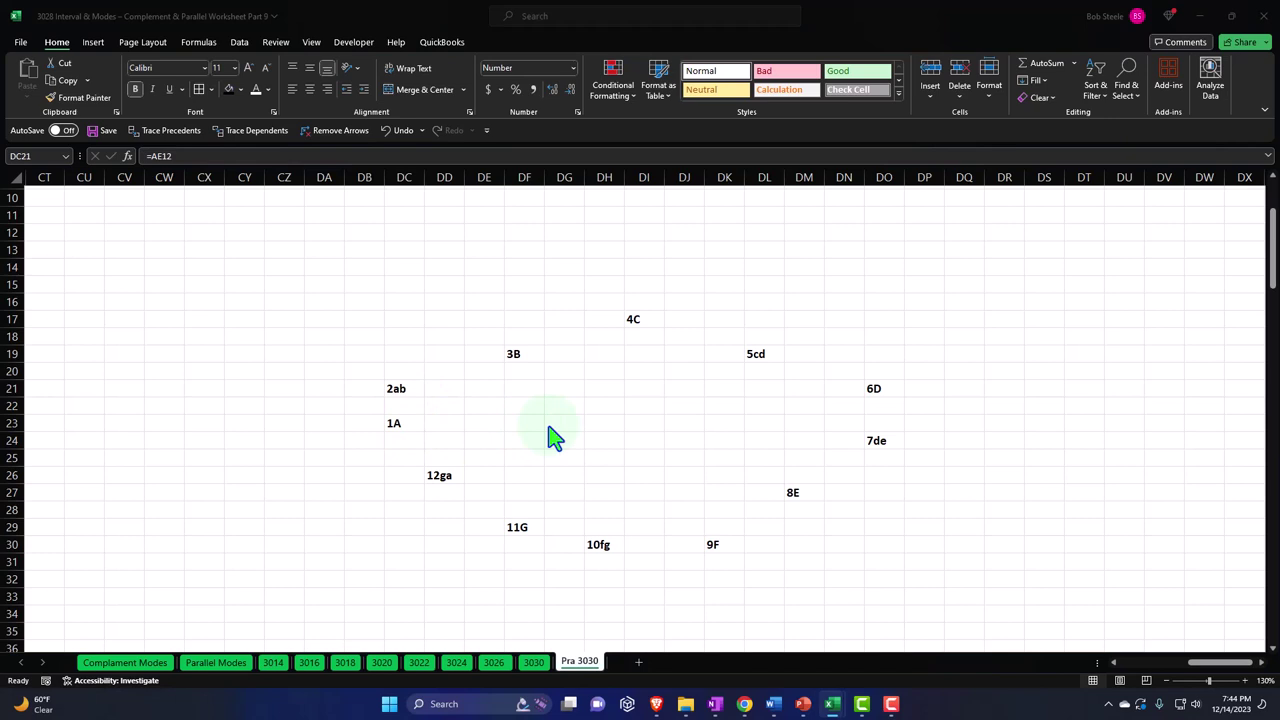
- Link cell DI16 above the 4C label to note-table cell AA2 so it shows 1
{"action": "left_click", "coordinate": [640, 303]}
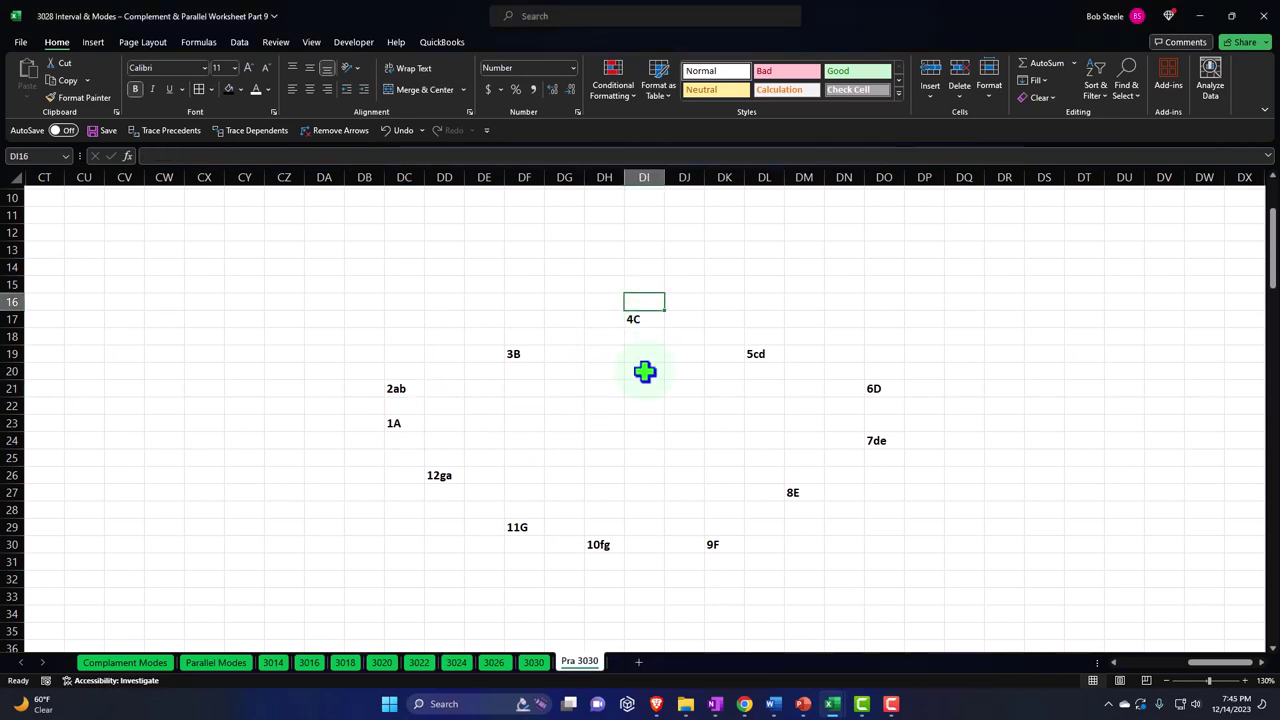
{"action": "type", "text": "="}
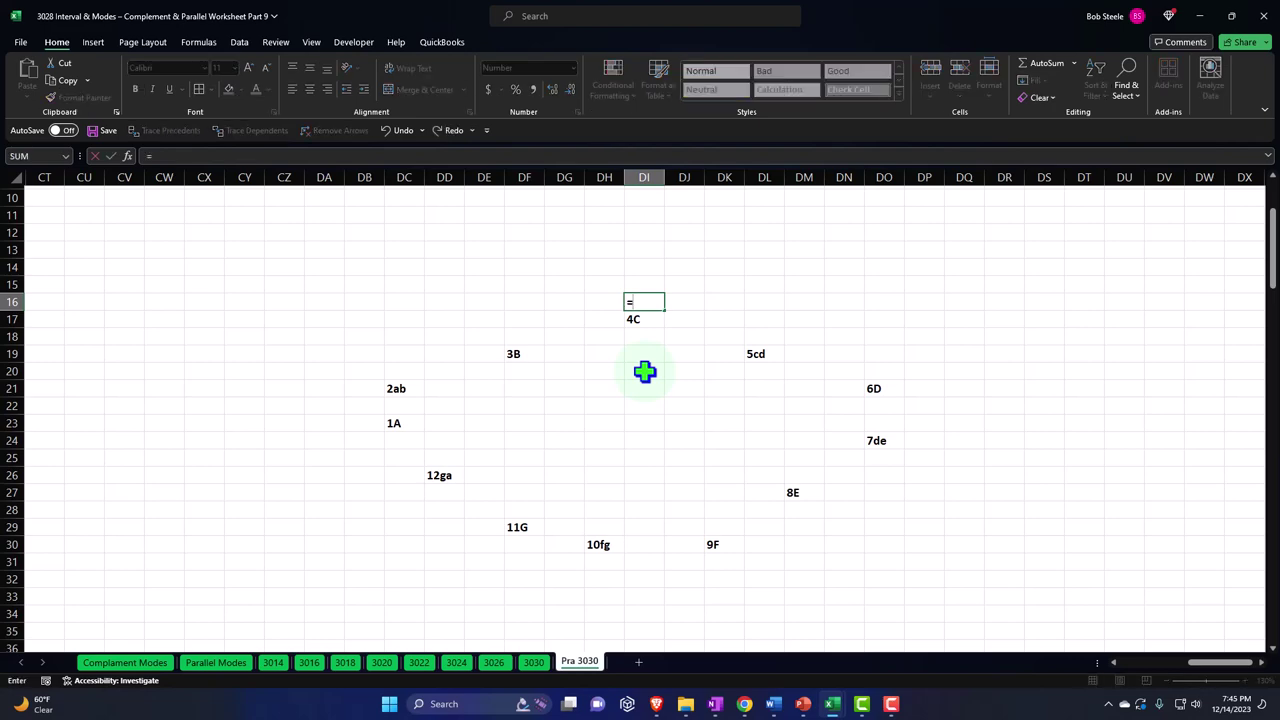
{"action": "key", "text": "Left"}
{"action": "key", "text": "Left"}
{"action": "key", "text": "Left"}
{"action": "key", "text": "Left"}
{"action": "key", "text": "Left"}
{"action": "key", "text": "Left"}
{"action": "key", "text": "Left"}
{"action": "key", "text": "Left"}
{"action": "key", "text": "Left"}
{"action": "key", "text": "Left"}
{"action": "key", "text": "Left"}
{"action": "key", "text": "Left"}
{"action": "key", "text": "Left"}
{"action": "key", "text": "Left"}
{"action": "key", "text": "Left"}
{"action": "key", "text": "Left"}
{"action": "key", "text": "Left"}
{"action": "key", "text": "Left"}
{"action": "key", "text": "Left"}
{"action": "key", "text": "Left"}
{"action": "key", "text": "Left"}
{"action": "key", "text": "Left"}
{"action": "key", "text": "Left"}
{"action": "key", "text": "Left"}
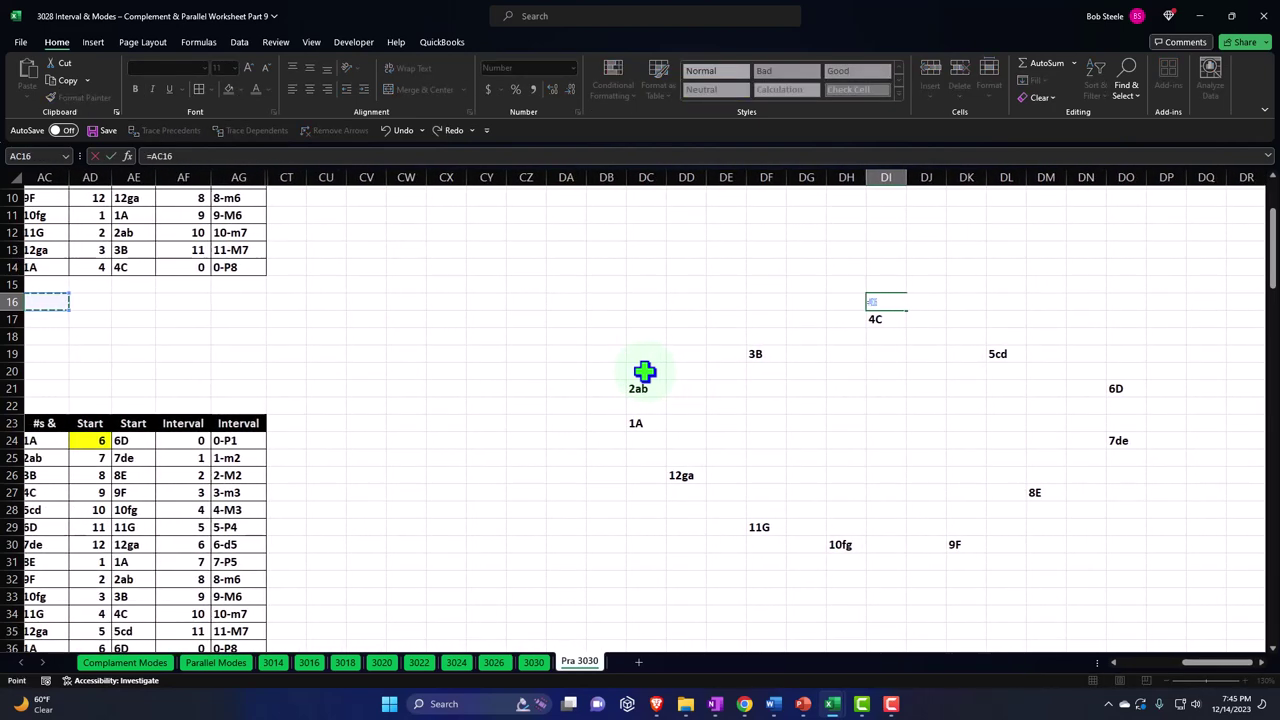
{"action": "key", "text": "Up"}
{"action": "key", "text": "Up"}
{"action": "key", "text": "Up"}
{"action": "key", "text": "Up"}
{"action": "key", "text": "Up"}
{"action": "key", "text": "Up"}
{"action": "key", "text": "Up"}
{"action": "key", "text": "Up"}
{"action": "key", "text": "Up"}
{"action": "key", "text": "Up"}
{"action": "key", "text": "Up"}
{"action": "key", "text": "Up"}
{"action": "key", "text": "Up"}
{"action": "key", "text": "Up"}
{"action": "key", "text": "Up"}
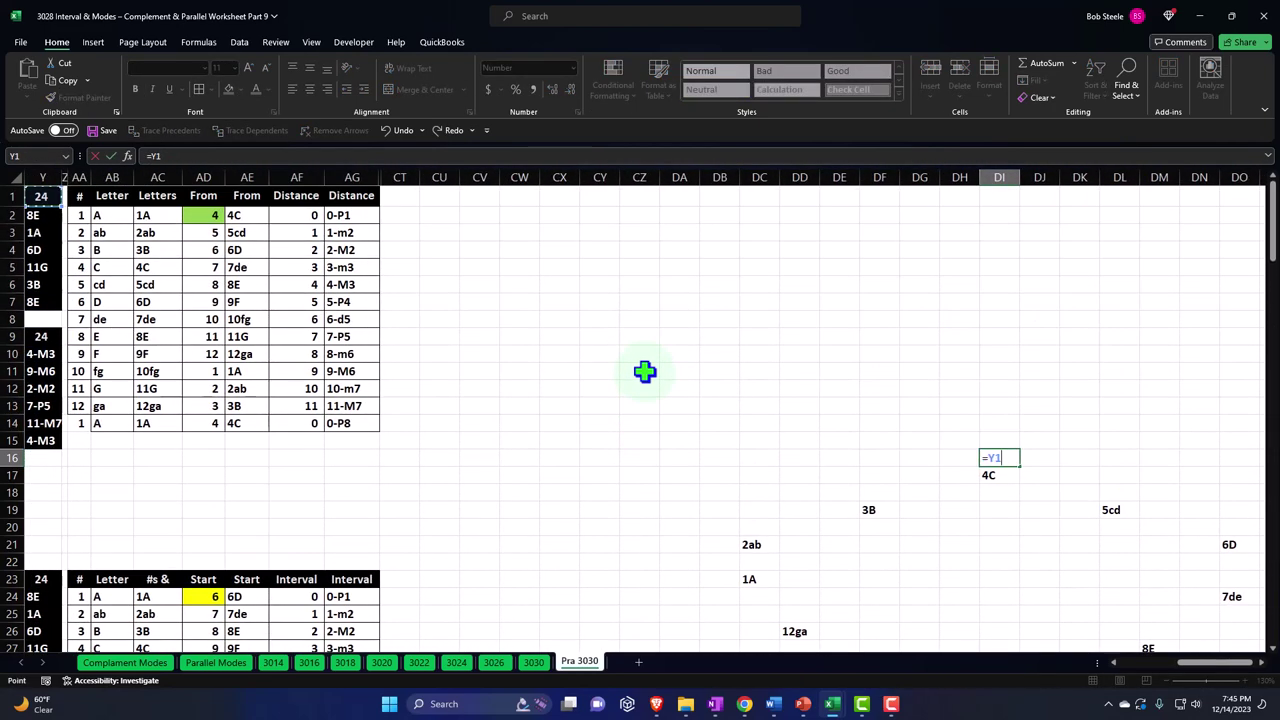
{"action": "key", "text": "Down"}
{"action": "key", "text": "Right"}
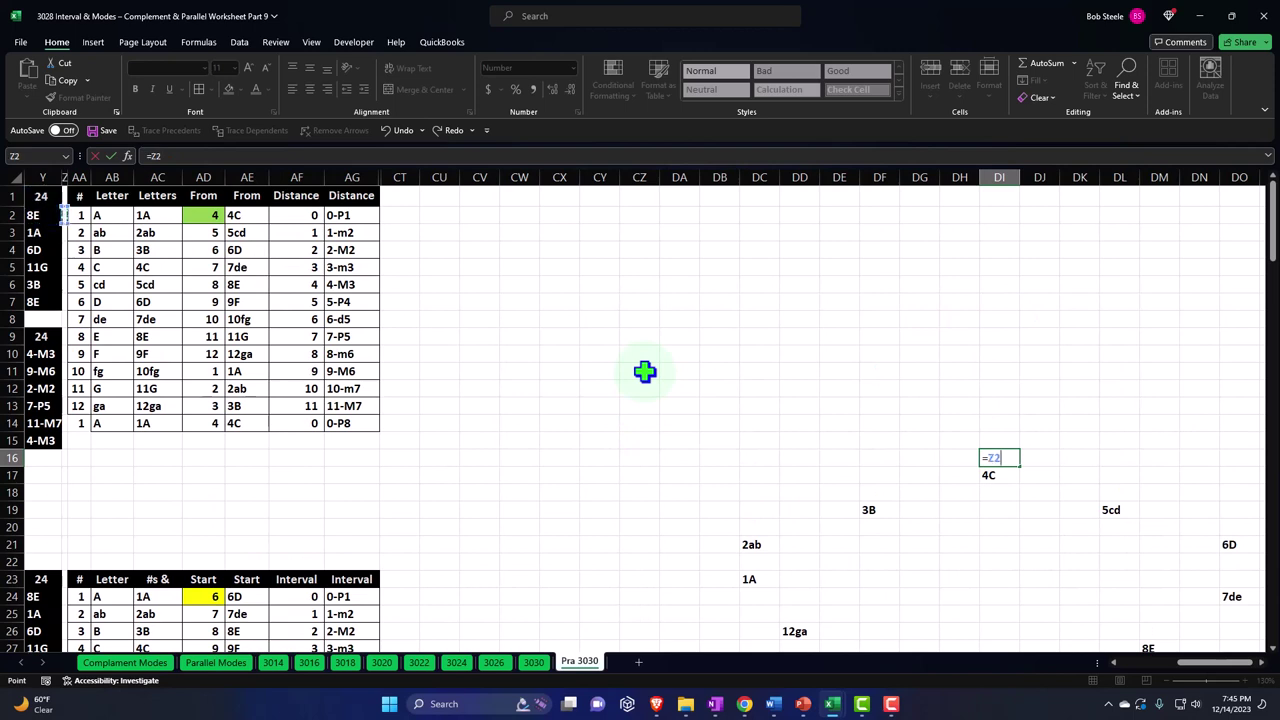
{"action": "key", "text": "Right"}
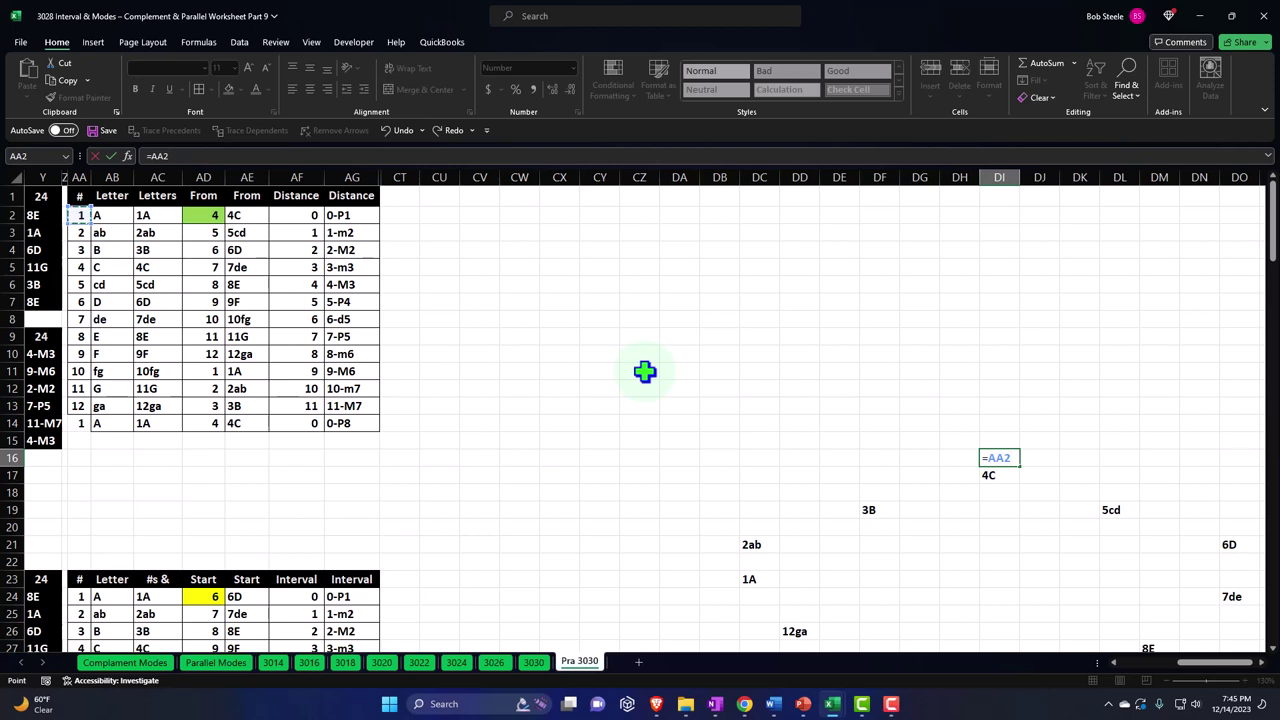
{"action": "key", "text": "Right"}
{"action": "key", "text": "Right"}
{"action": "key", "text": "Left"}
{"action": "key", "text": "Left"}
{"action": "key", "text": "Return"}
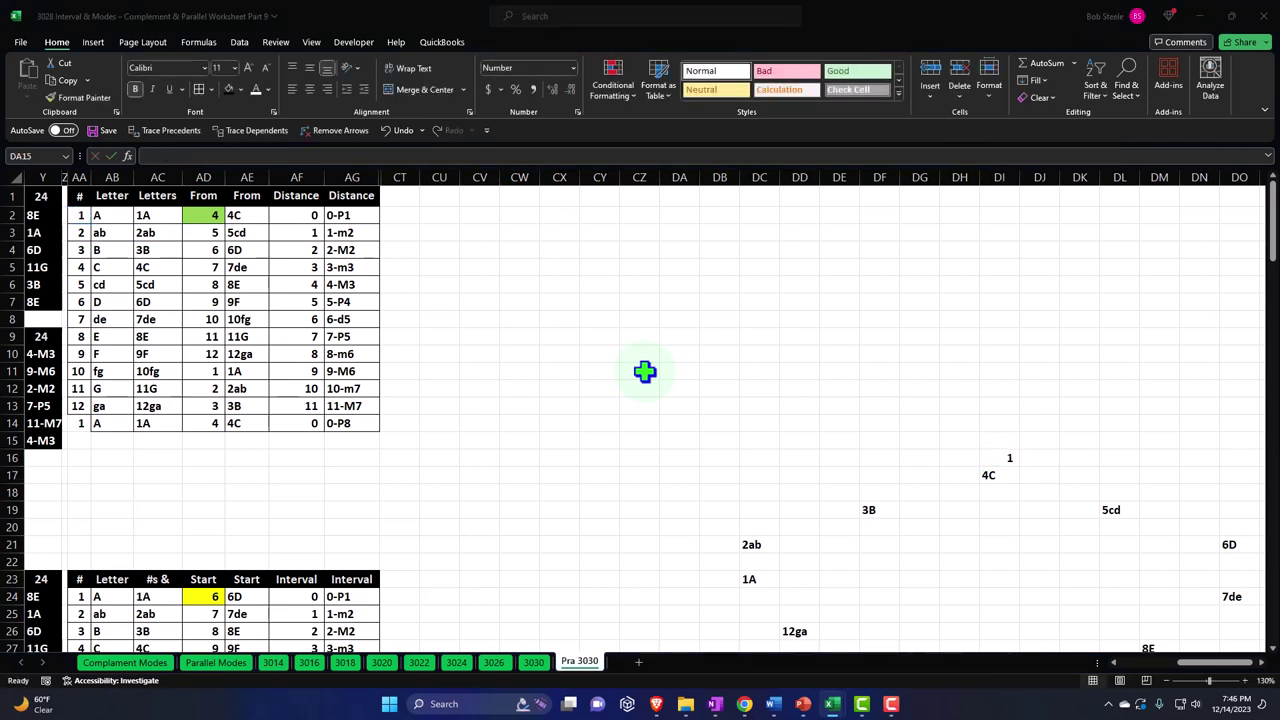
{"action": "left_click", "coordinate": [1011, 455]}
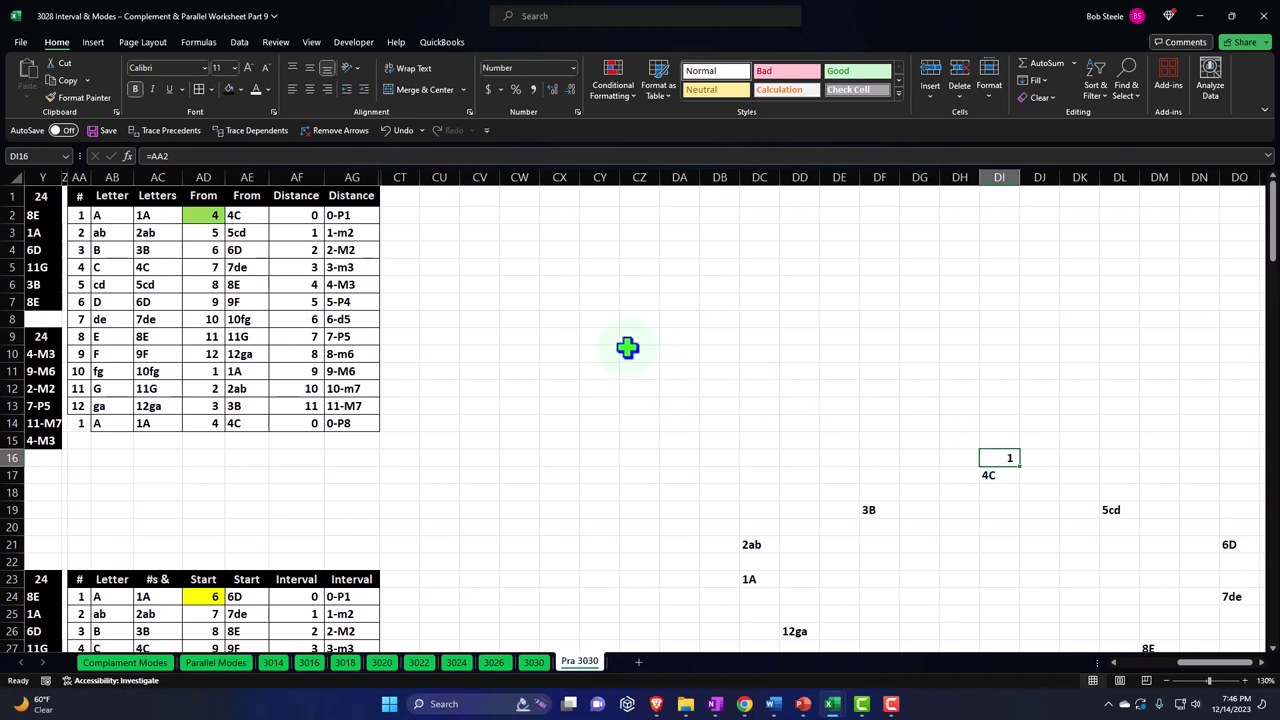
- Unhide the hidden columns AH through CS within the AG:CT selection
{"action": "left_click", "coordinate": [357, 174]}
{"action": "left_click_drag", "start_coordinate": [357, 174], "coordinate": [396, 177]}
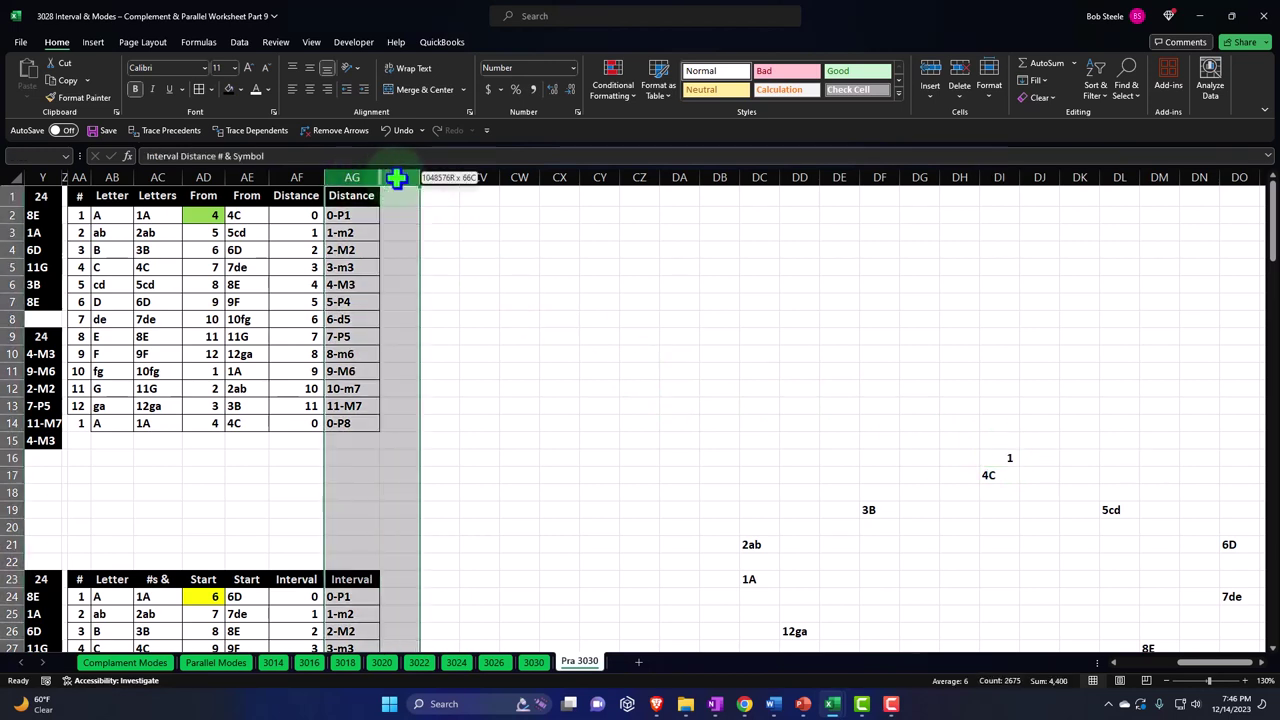
{"action": "right_click", "coordinate": [409, 258]}
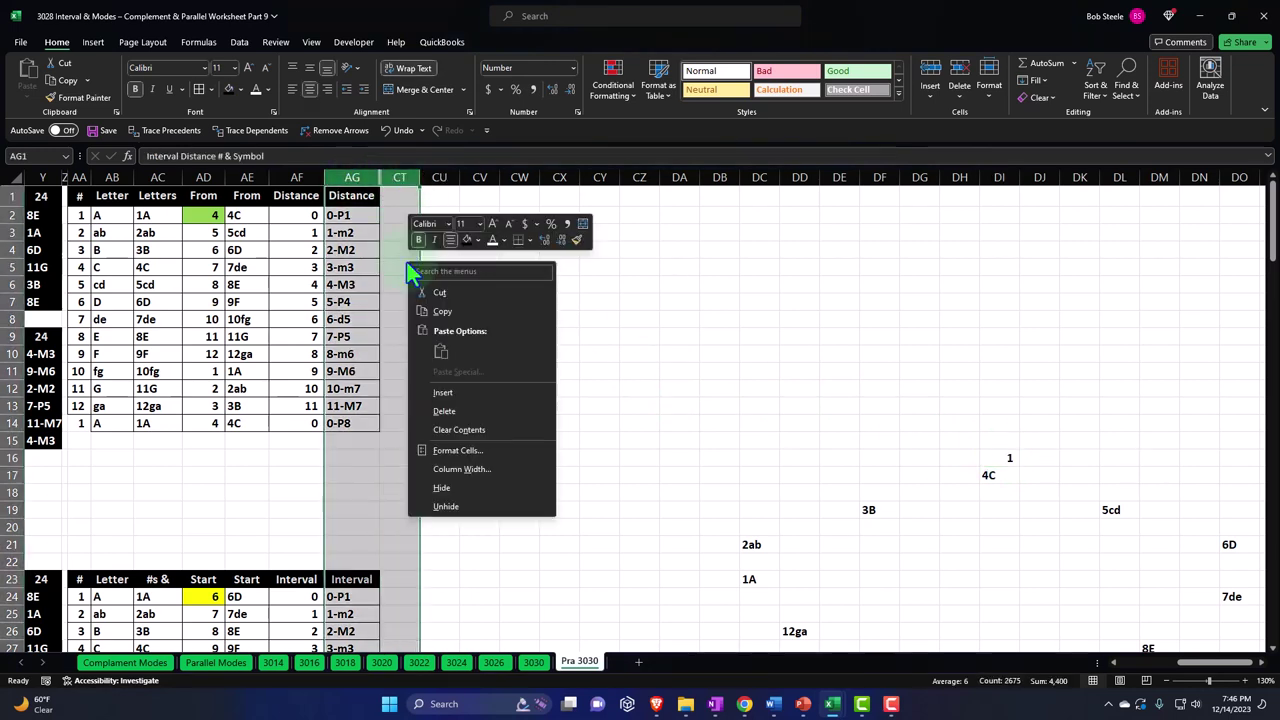
{"action": "left_click", "coordinate": [447, 506]}
{"action": "left_click", "coordinate": [603, 420]}
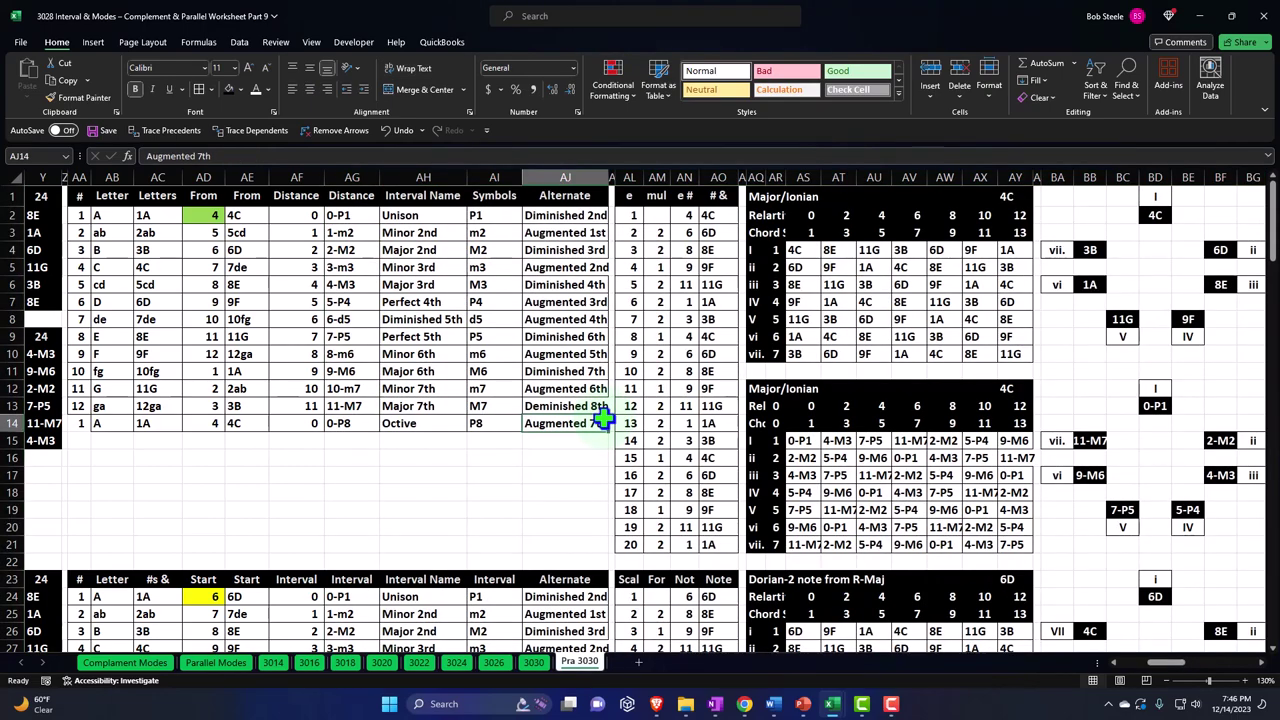
- Hide columns BH through CY so the note ring sits beside the chord blocks
{"action": "key", "text": "Right"}
{"action": "key", "text": "Right"}
{"action": "key", "text": "Right"}
{"action": "key", "text": "Right"}
{"action": "key", "text": "Right"}
{"action": "key", "text": "Right"}
{"action": "key", "text": "Right"}
{"action": "key", "text": "Right"}
{"action": "key", "text": "Right"}
{"action": "key", "text": "Right"}
{"action": "key", "text": "Right"}
{"action": "key", "text": "Right"}
{"action": "key", "text": "Right"}
{"action": "key", "text": "Right"}
{"action": "key", "text": "Right"}
{"action": "key", "text": "Right"}
{"action": "key", "text": "Right"}
{"action": "key", "text": "Right"}
{"action": "key", "text": "Right"}
{"action": "key", "text": "Right"}
{"action": "key", "text": "Right"}
{"action": "key", "text": "Right"}
{"action": "key", "text": "Right"}
{"action": "key", "text": "Right"}
{"action": "key", "text": "Right"}
{"action": "key", "text": "Right"}
{"action": "key", "text": "Right"}
{"action": "key", "text": "Right"}
{"action": "key", "text": "Right"}
{"action": "key", "text": "Right"}
{"action": "key", "text": "Right"}
{"action": "key", "text": "Right"}
{"action": "key", "text": "Right"}
{"action": "key", "text": "Right"}
{"action": "key", "text": "Right"}
{"action": "key", "text": "Right"}
{"action": "key", "text": "Right"}
{"action": "key", "text": "Right"}
{"action": "key", "text": "Right"}
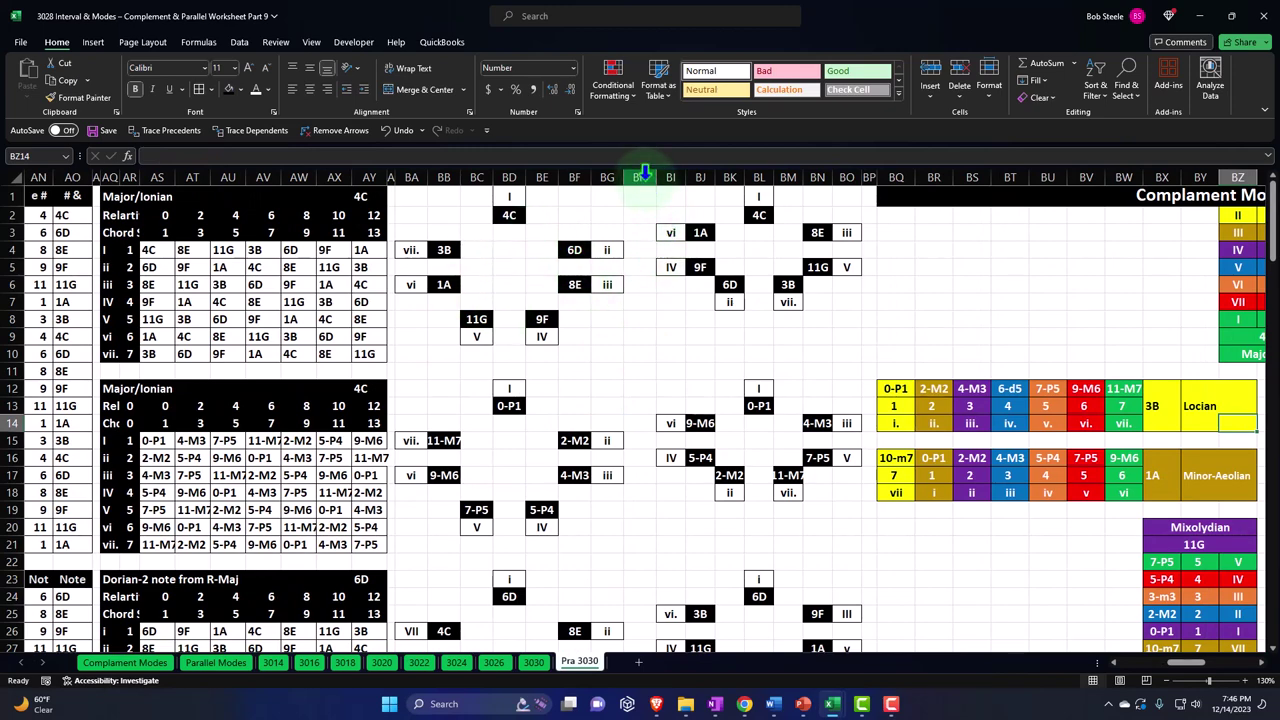
{"action": "left_click_drag", "start_coordinate": [643, 177], "coordinate": [962, 248]}
{"action": "right_click", "coordinate": [737, 321]}
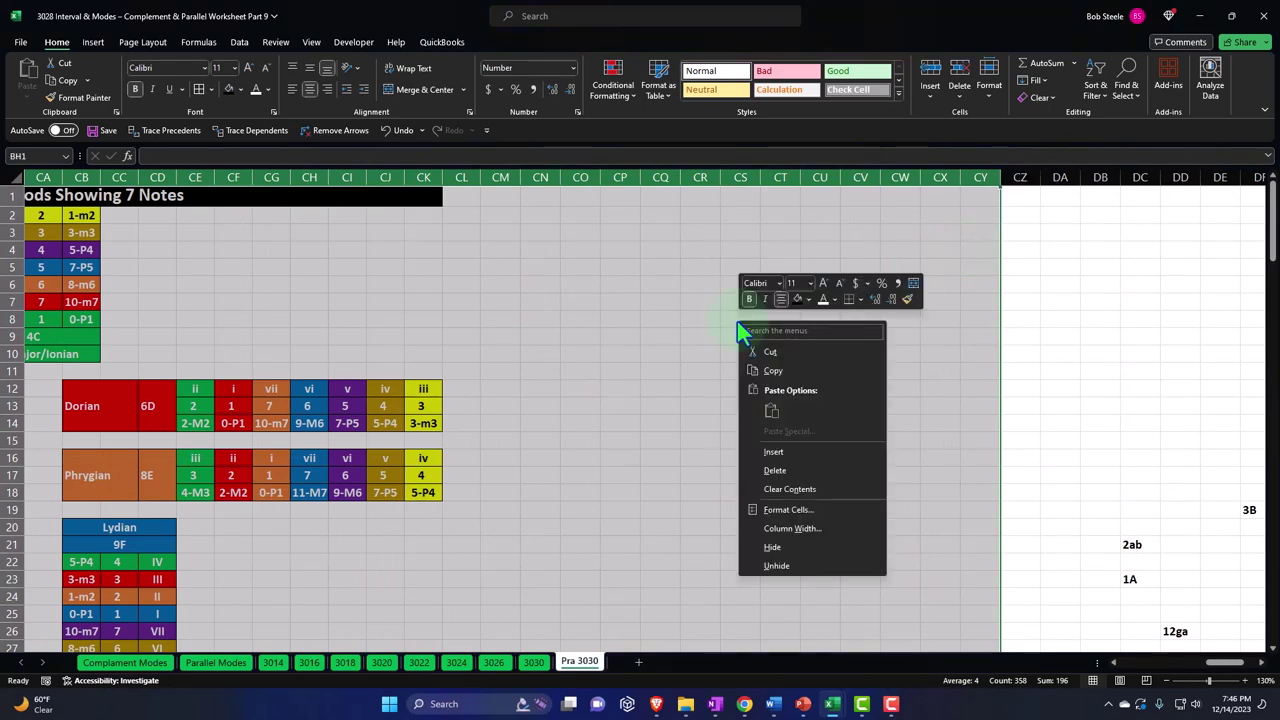
{"action": "left_click", "coordinate": [774, 547]}
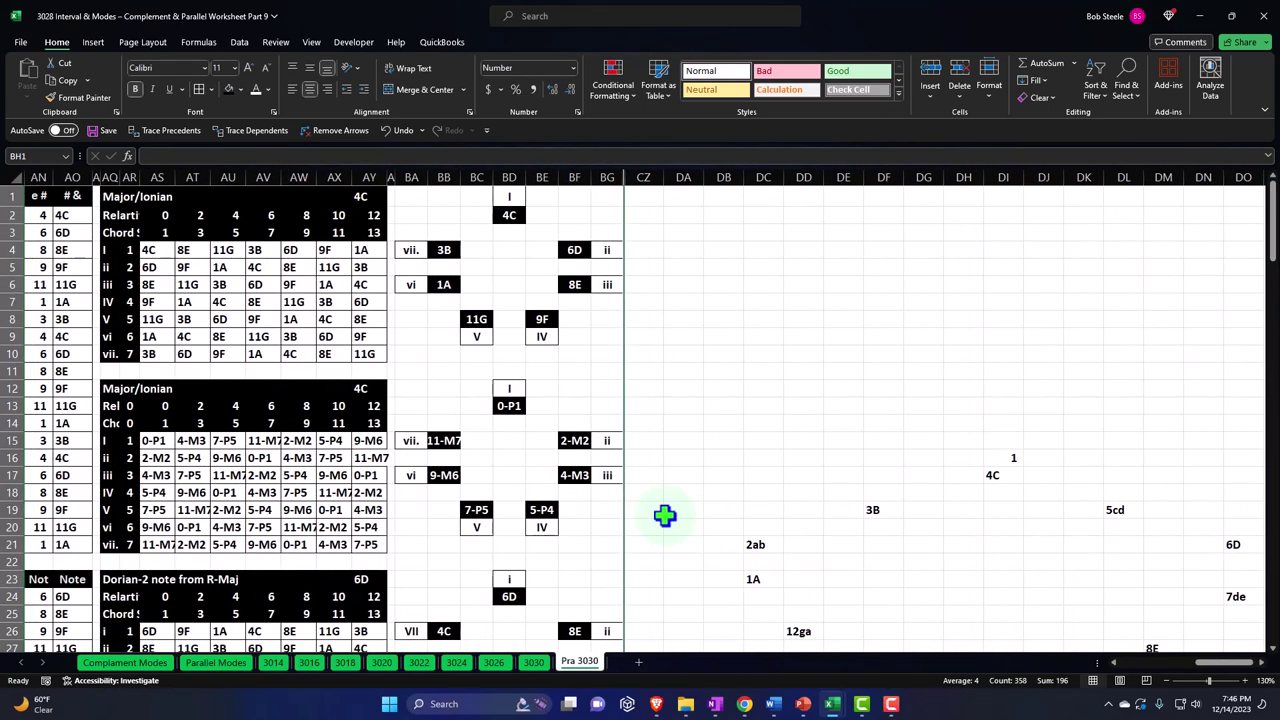
{"action": "left_click", "coordinate": [997, 455]}
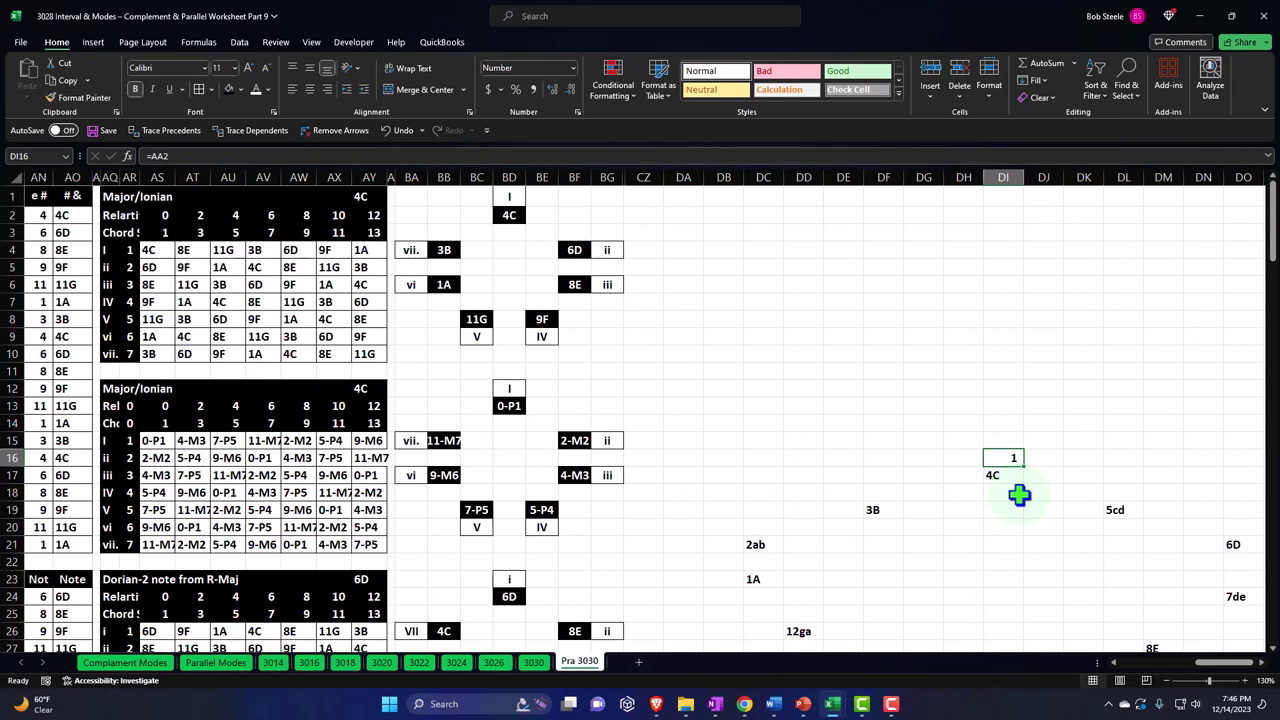
- Relink DI16 to cell BD1 so it shows the Roman numeral I
{"action": "type", "text": "="}
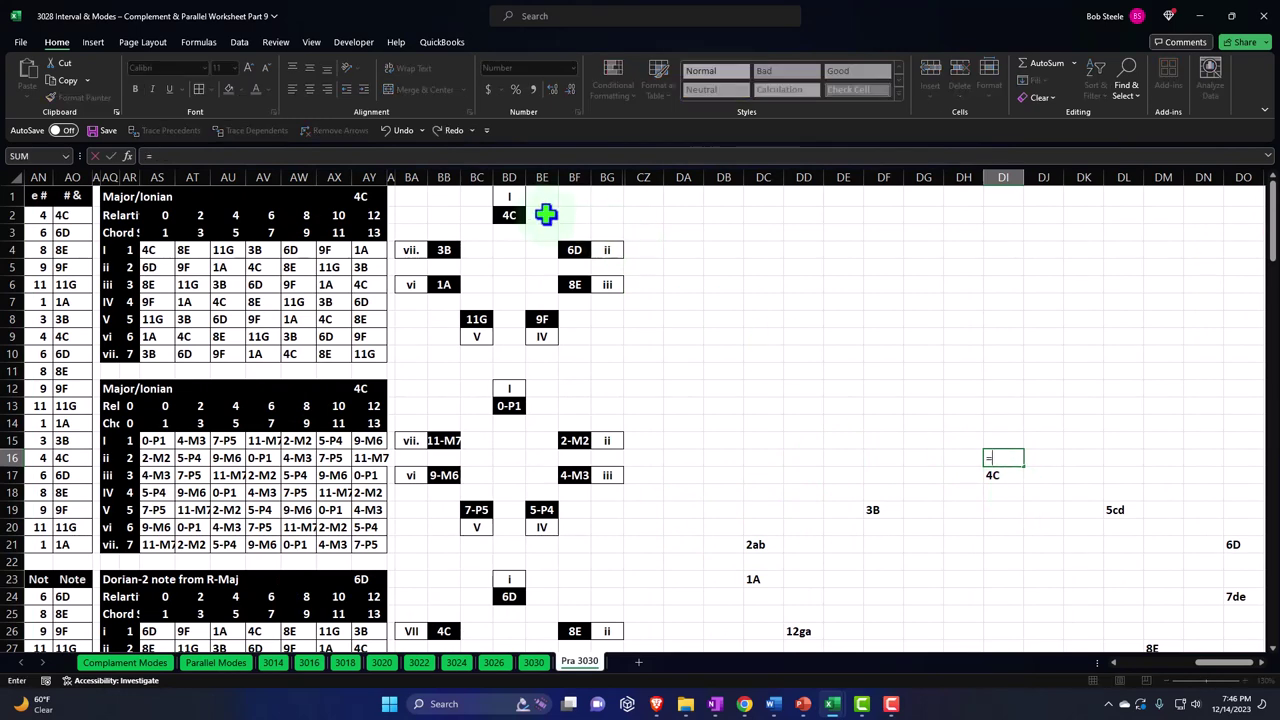
{"action": "left_click", "coordinate": [509, 198]}
{"action": "key", "text": "Return"}
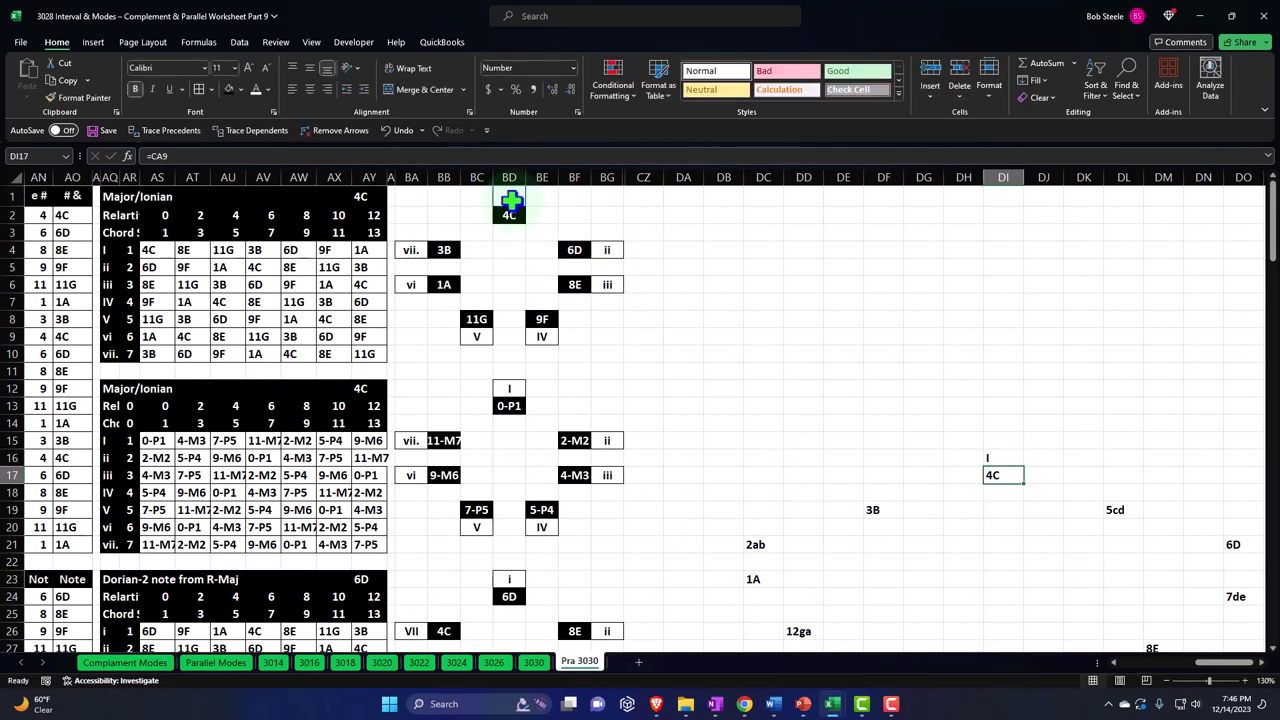
- Move down past the 5cd label to the cell beside the 6D label
{"action": "scroll", "coordinate": [665, 415], "scroll_direction": "down", "scroll_amount": 1}
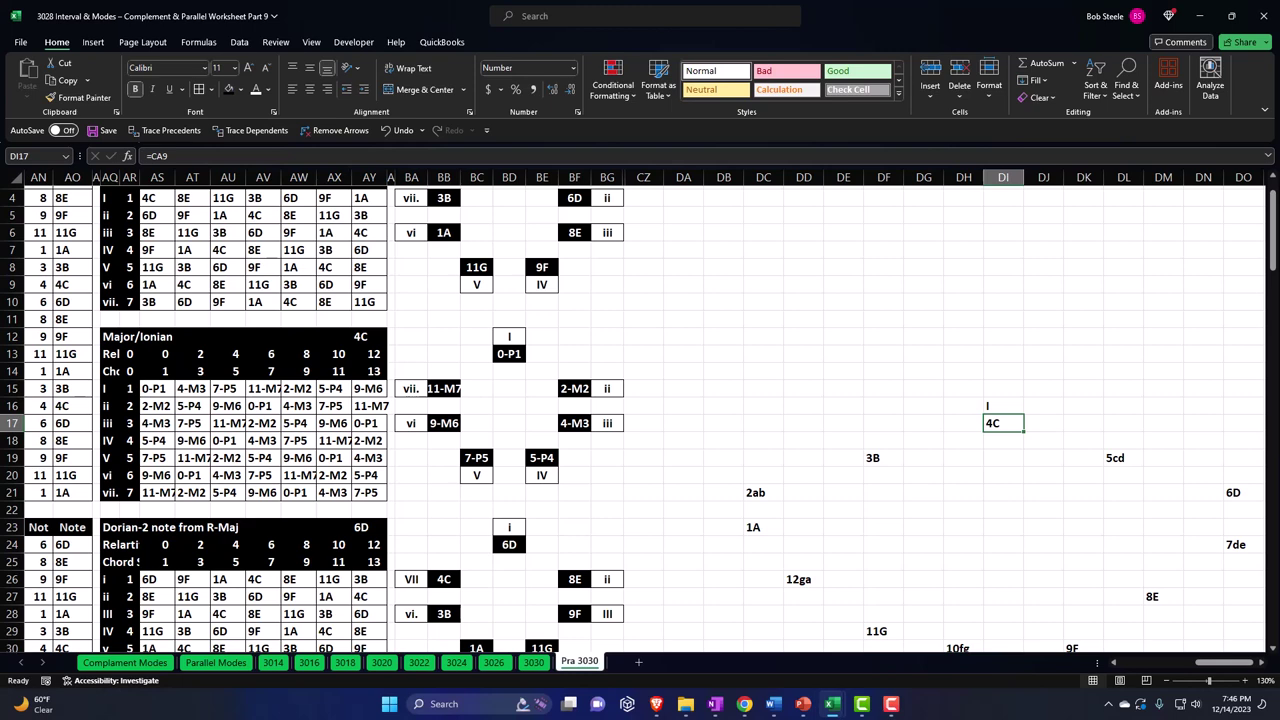
{"action": "left_click", "coordinate": [1168, 421]}
{"action": "left_click", "coordinate": [1127, 444]}
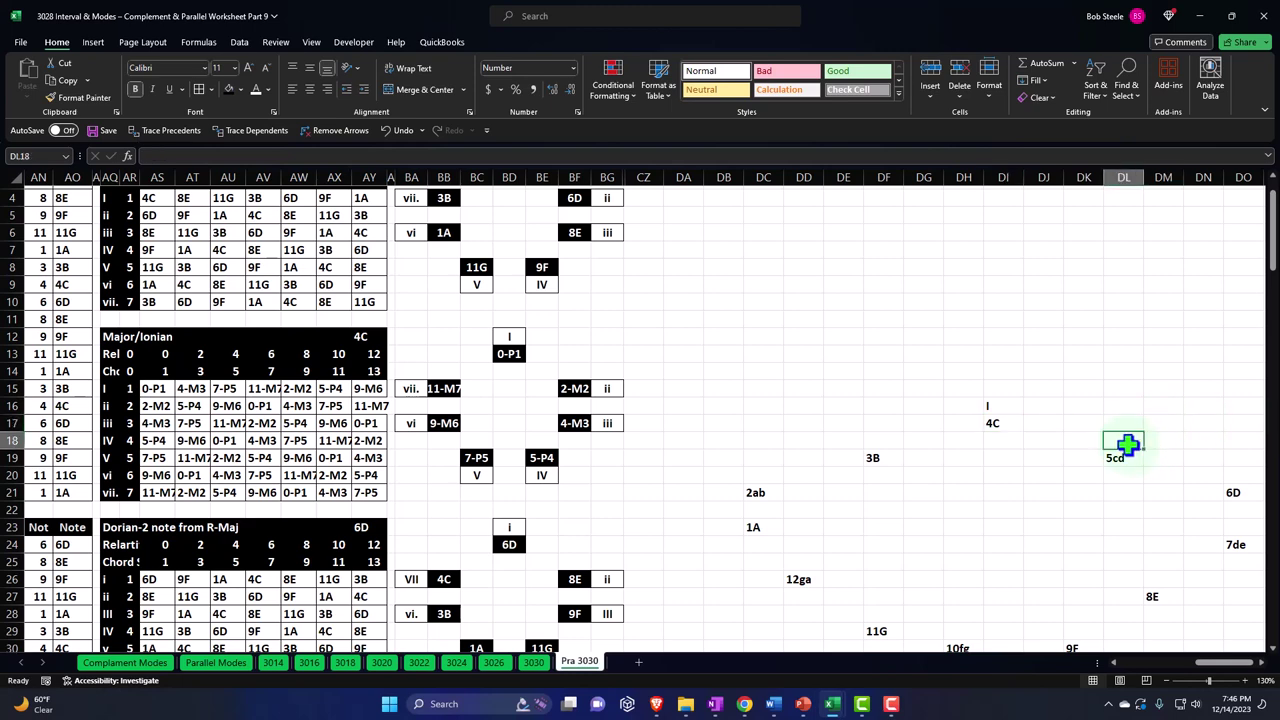
{"action": "key", "text": "Down"}
{"action": "key", "text": "Down"}
{"action": "key", "text": "Right"}
{"action": "key", "text": "Right"}
{"action": "key", "text": "Right"}
{"action": "key", "text": "Right"}
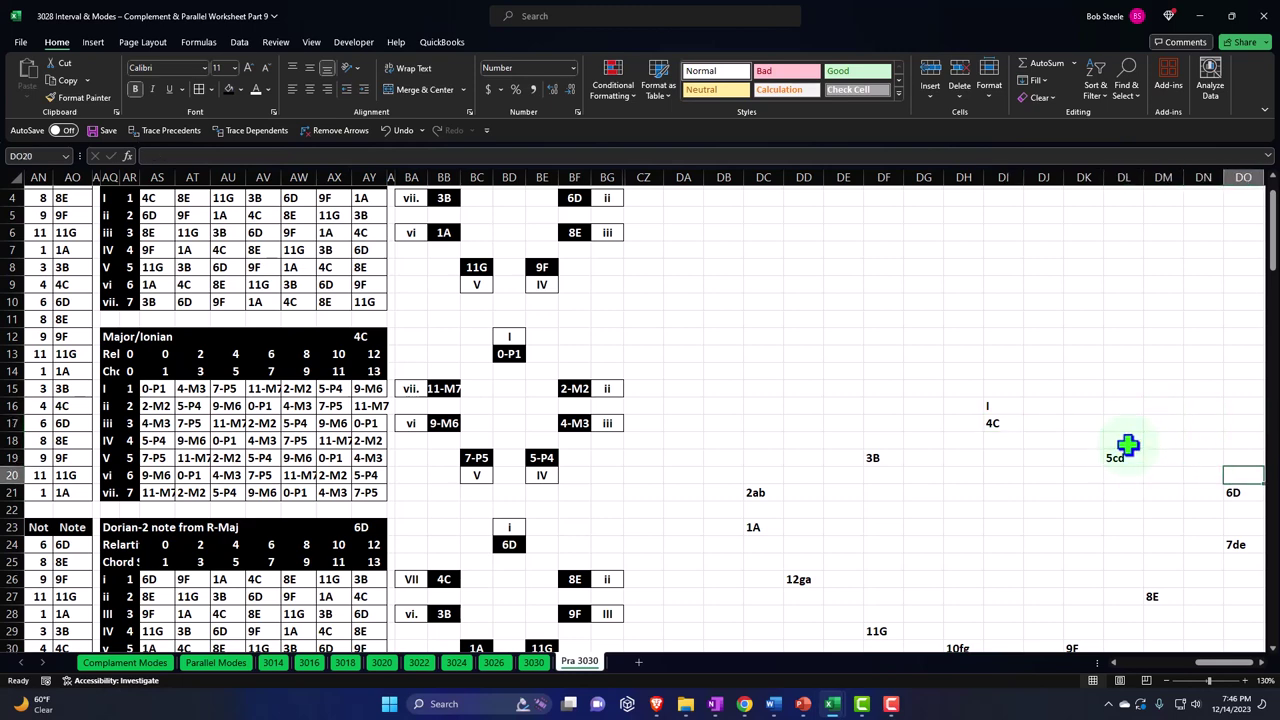
{"action": "key", "text": "Down"}
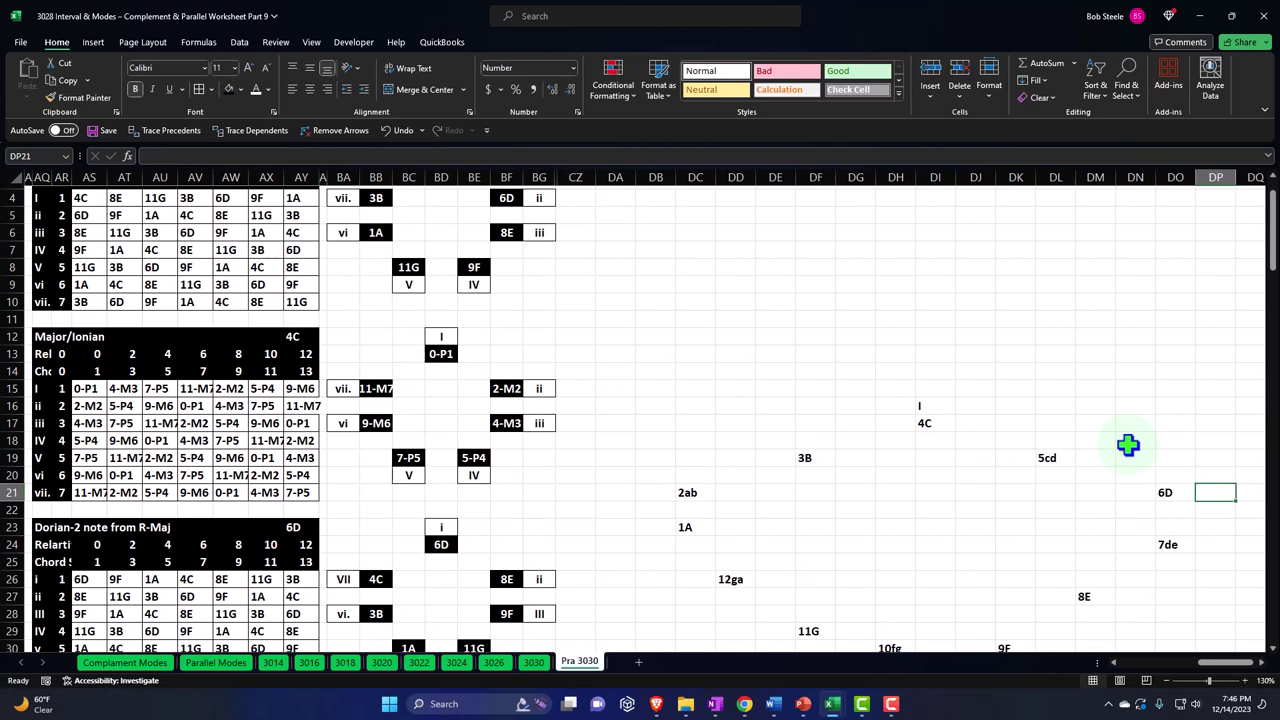
{"action": "scroll", "coordinate": [680, 440], "scroll_direction": "up", "scroll_amount": 1}
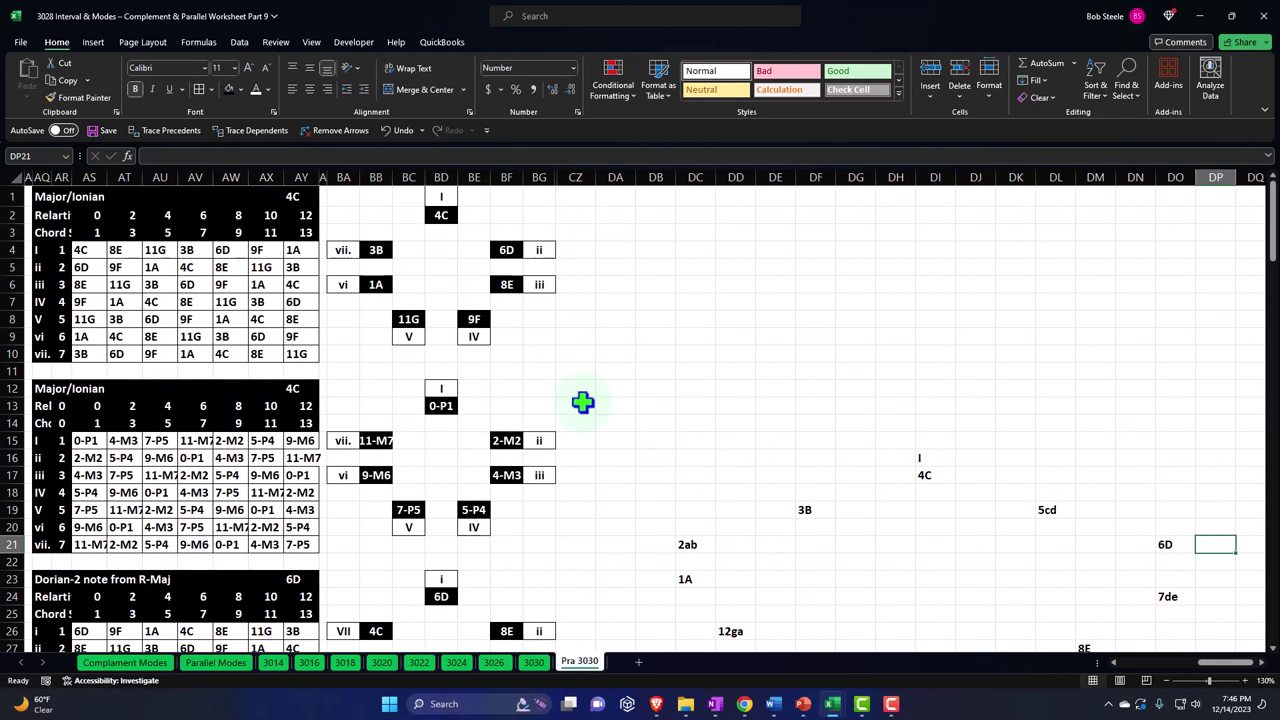
{"action": "left_click", "coordinate": [464, 280]}
{"action": "key", "text": "Left"}
{"action": "key", "text": "Left"}
{"action": "key", "text": "Left"}
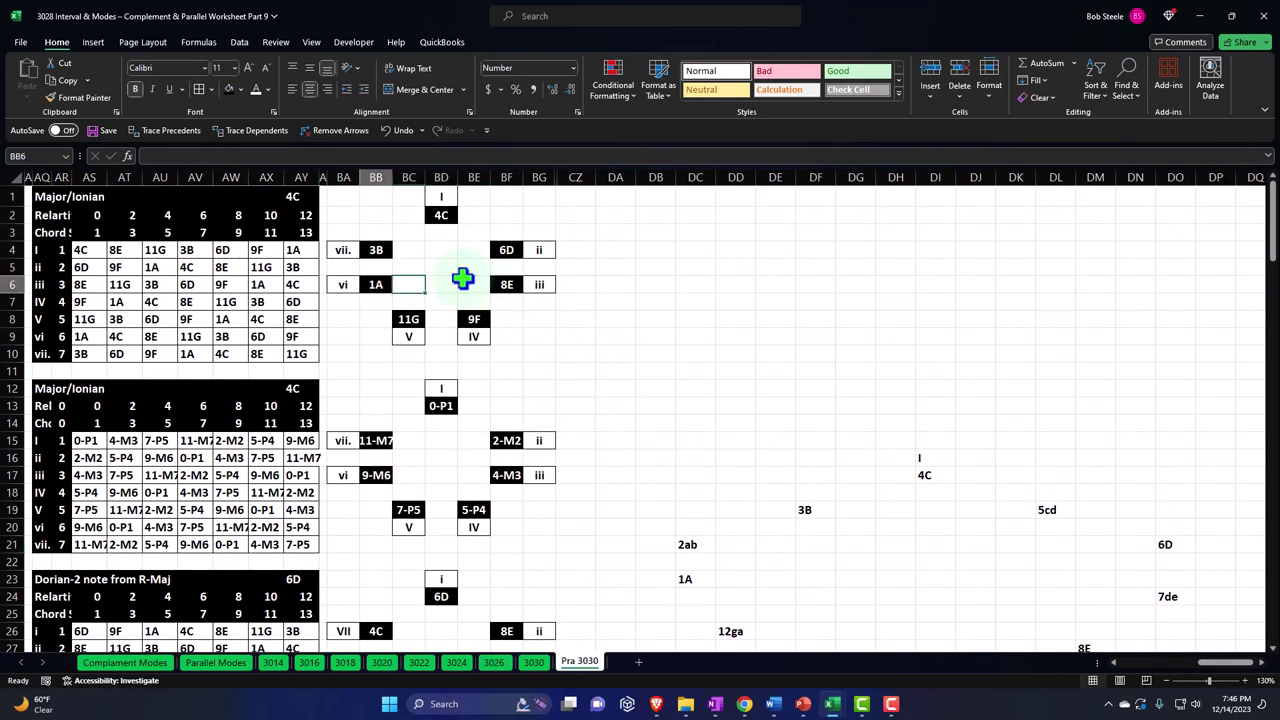
{"action": "key", "text": "Left"}
{"action": "key", "text": "Left"}
{"action": "key", "text": "Left"}
{"action": "key", "text": "Left"}
{"action": "key", "text": "Left"}
{"action": "key", "text": "Left"}
{"action": "key", "text": "Left"}
{"action": "key", "text": "Left"}
{"action": "key", "text": "Left"}
{"action": "key", "text": "Left"}
{"action": "key", "text": "Left"}
{"action": "key", "text": "Left"}
{"action": "key", "text": "Left"}
{"action": "key", "text": "Left"}
{"action": "key", "text": "Left"}
{"action": "key", "text": "Left"}
{"action": "key", "text": "Left"}
{"action": "key", "text": "Left"}
{"action": "key", "text": "Left"}
{"action": "key", "text": "Left"}
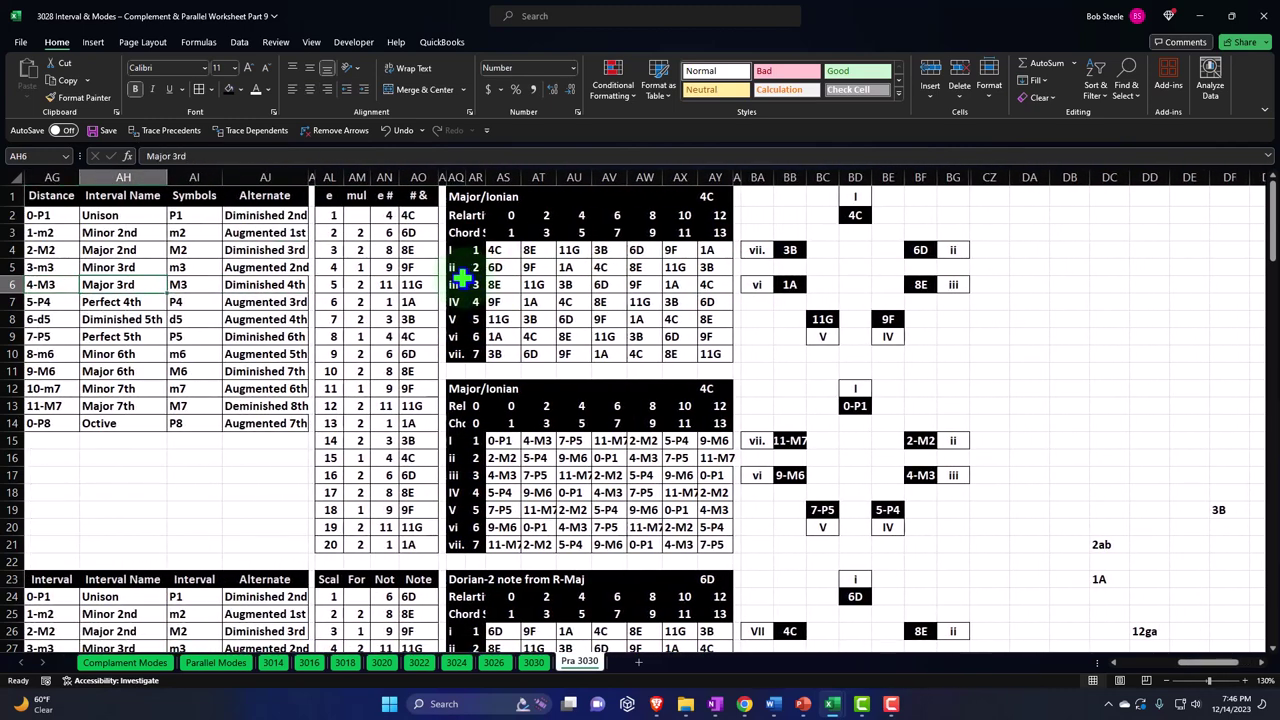
{"action": "key", "text": "Right"}
{"action": "key", "text": "Right"}
{"action": "key", "text": "Right"}
{"action": "key", "text": "Right"}
{"action": "key", "text": "Up"}
{"action": "key", "text": "Up"}
{"action": "key", "text": "Up"}
{"action": "key", "text": "Right"}
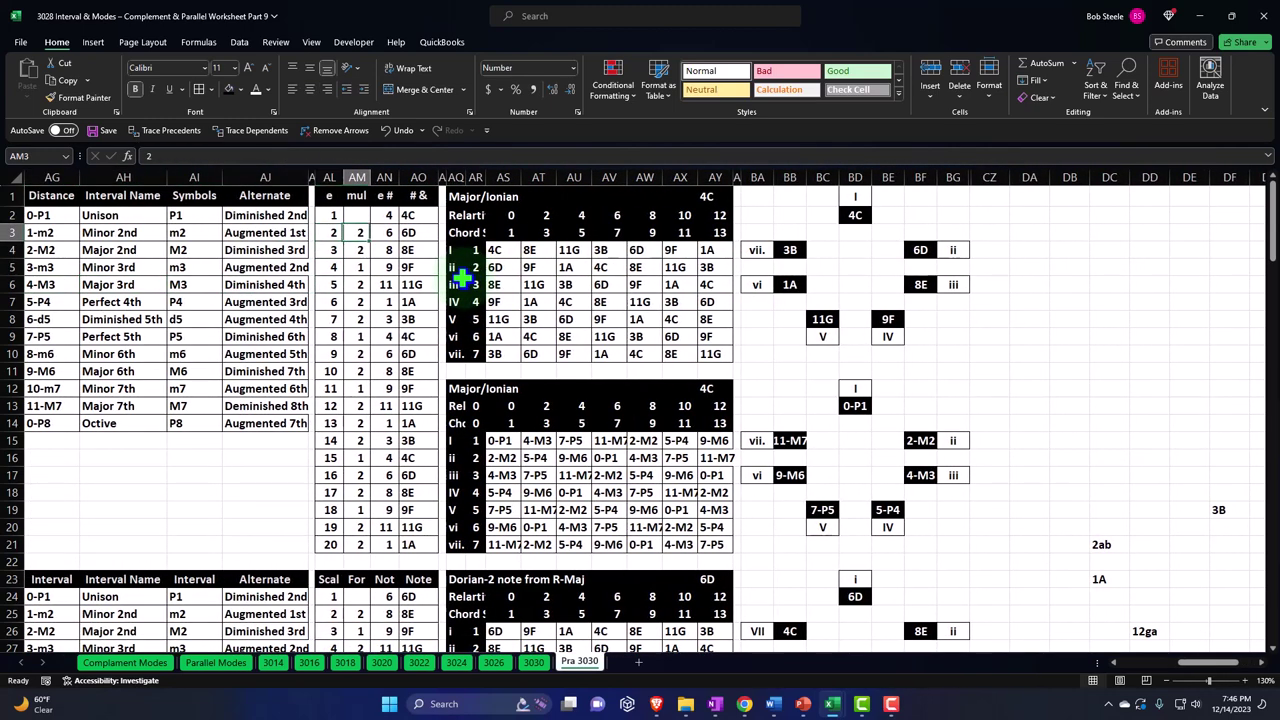
{"action": "key", "text": "Up"}
{"action": "key", "text": "Right"}
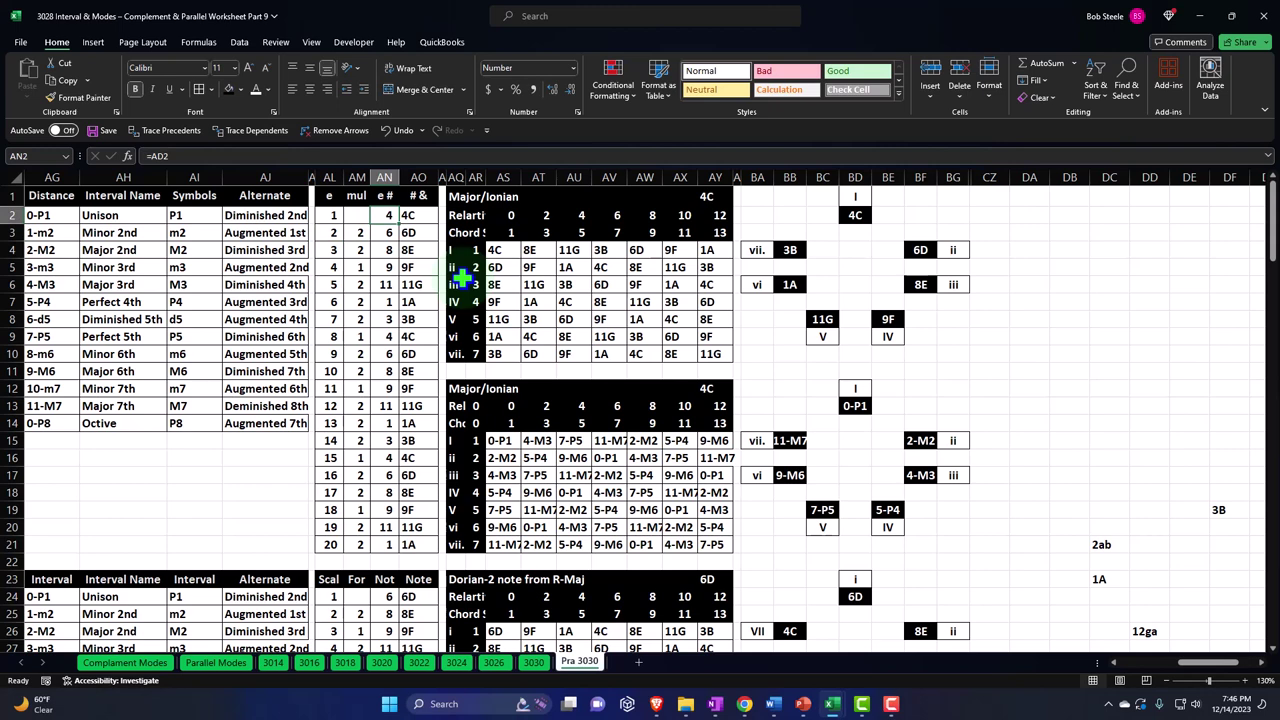
{"action": "key", "text": "Down"}
{"action": "key", "text": "Left"}
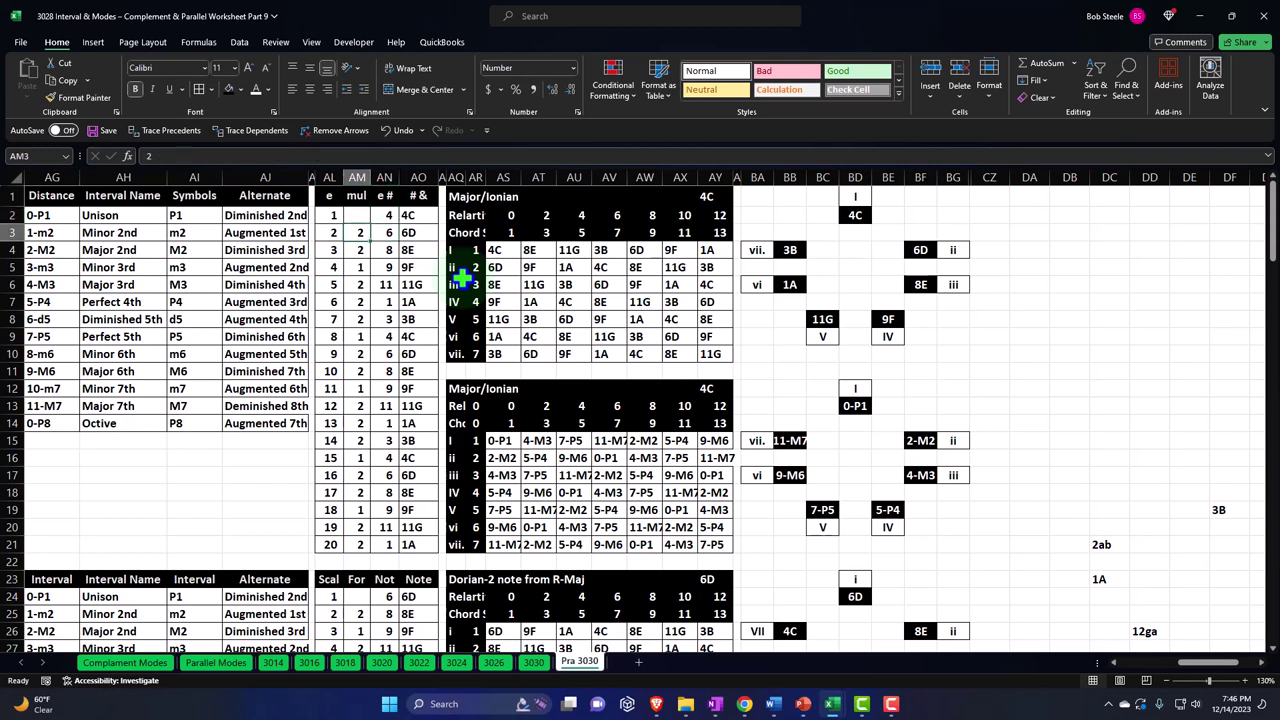
{"action": "key", "text": "Right"}
{"action": "key", "text": "Down"}
{"action": "key", "text": "Left"}
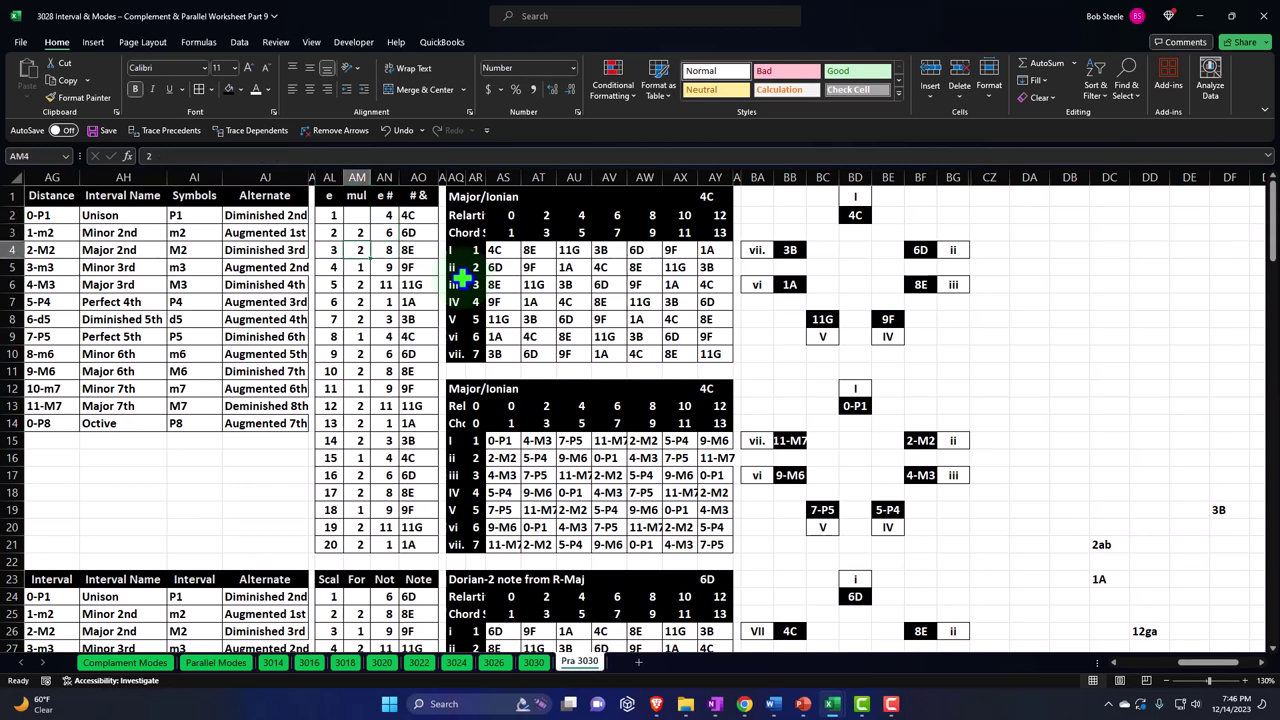
{"action": "key", "text": "Right"}
{"action": "key", "text": "Right"}
{"action": "key", "text": "Right"}
{"action": "key", "text": "Right"}
{"action": "key", "text": "Right"}
{"action": "key", "text": "Right"}
{"action": "key", "text": "Right"}
{"action": "key", "text": "Right"}
{"action": "key", "text": "Right"}
{"action": "key", "text": "Right"}
{"action": "key", "text": "Right"}
{"action": "key", "text": "Right"}
{"action": "key", "text": "Right"}
{"action": "key", "text": "Right"}
{"action": "key", "text": "Right"}
{"action": "key", "text": "Right"}
{"action": "key", "text": "Right"}
{"action": "key", "text": "Right"}
{"action": "key", "text": "Right"}
{"action": "key", "text": "Right"}
{"action": "key", "text": "Right"}
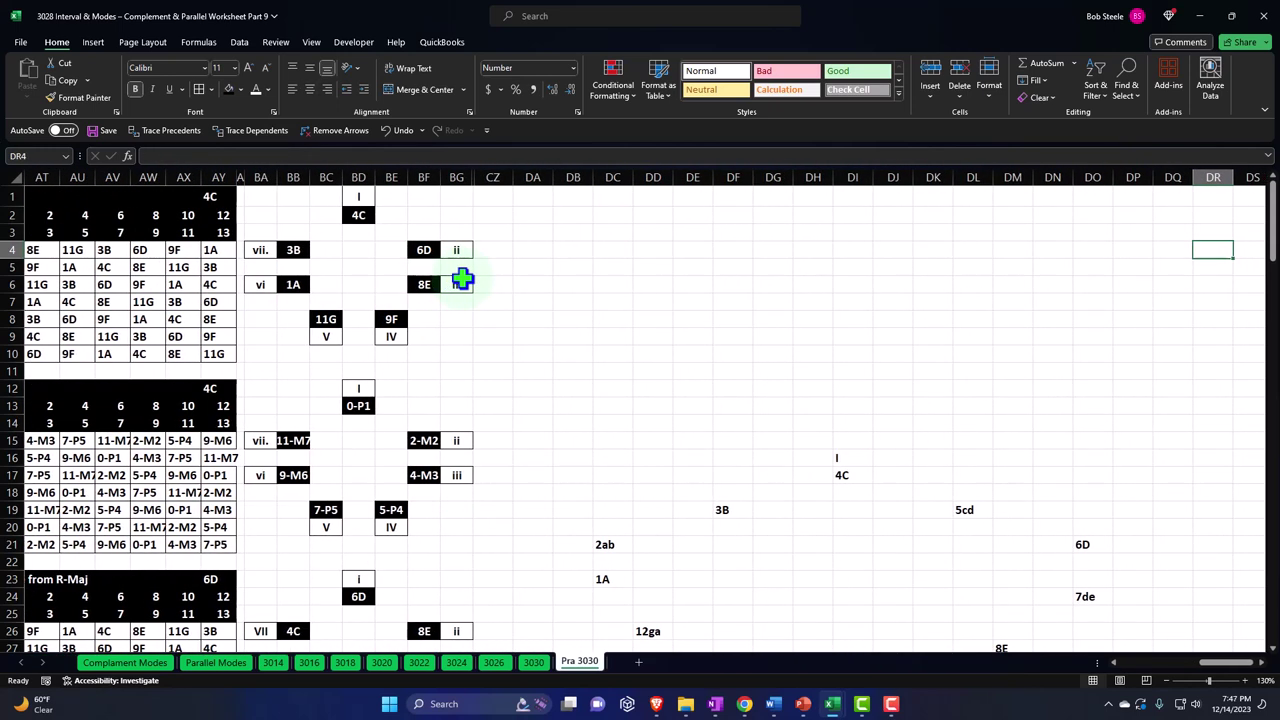
- Link cell DP21 beside the 6D note to BG4 so it shows ii
{"action": "left_click", "coordinate": [974, 511]}
{"action": "scroll", "coordinate": [974, 511], "scroll_direction": "down", "scroll_amount": 1}
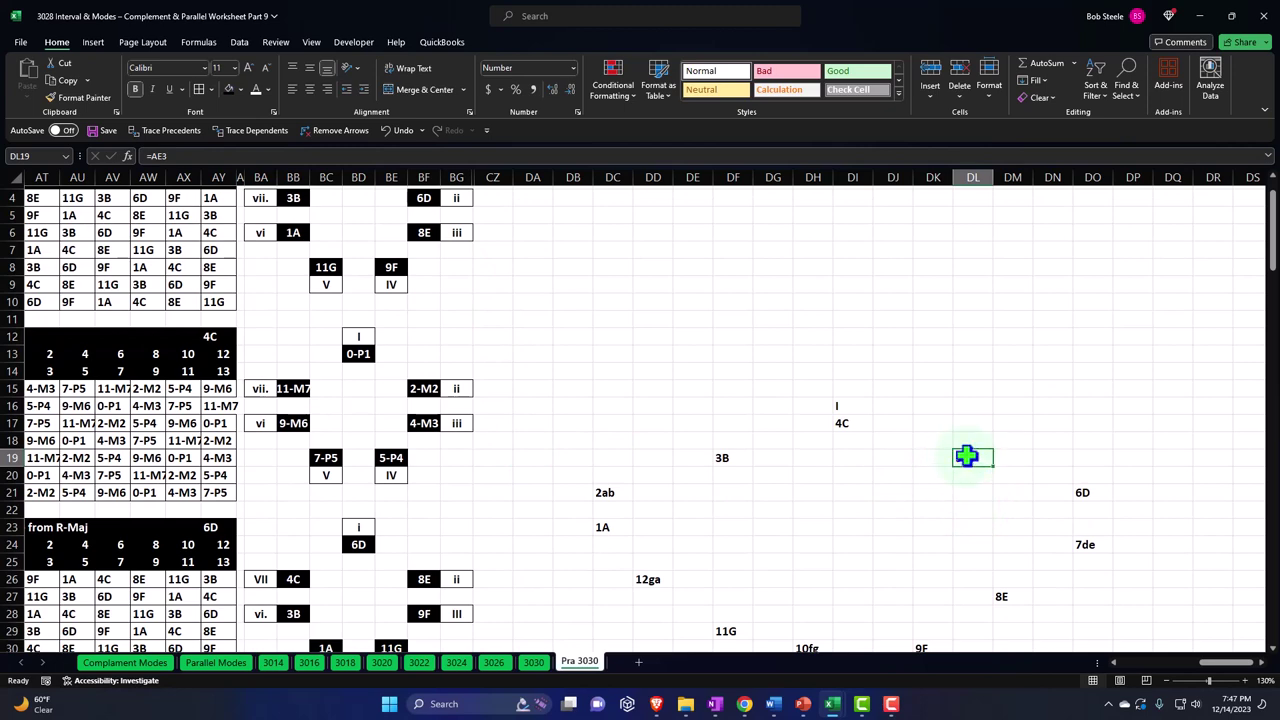
{"action": "left_click", "coordinate": [1127, 492]}
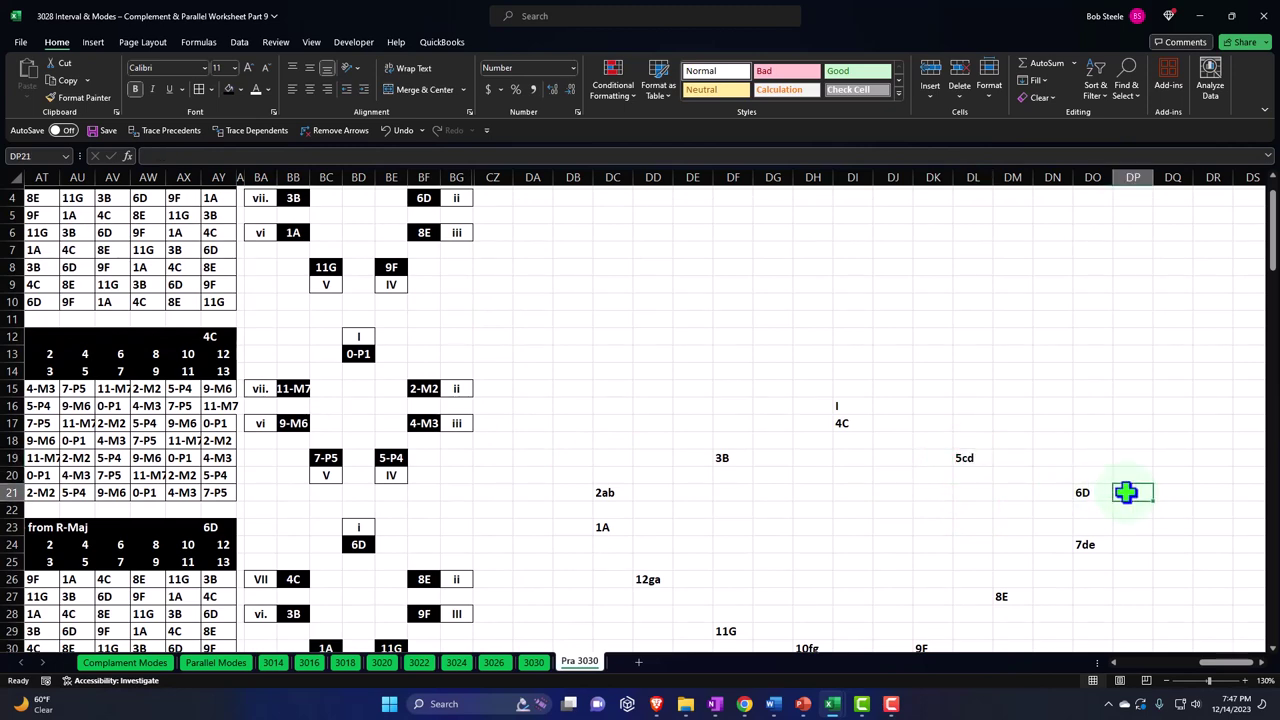
{"action": "scroll", "coordinate": [1127, 492], "scroll_direction": "up", "scroll_amount": 1}
{"action": "type", "text": "="}
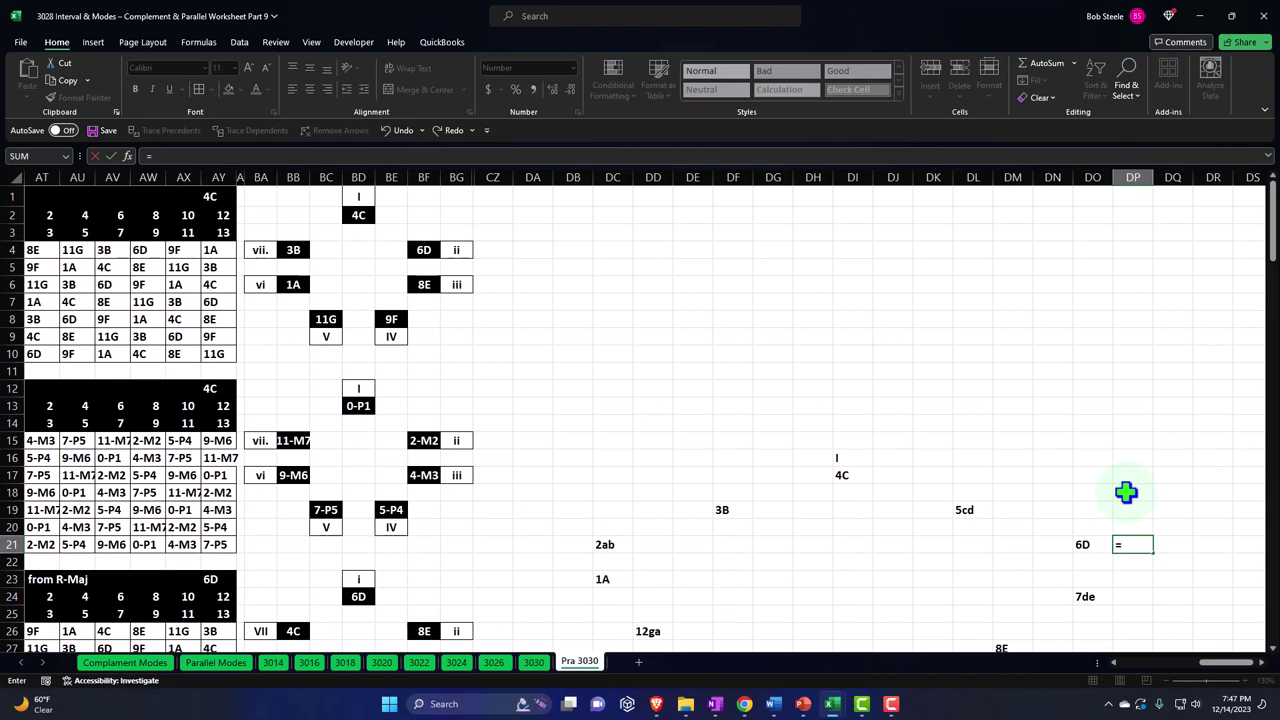
{"action": "left_click", "coordinate": [456, 250]}
{"action": "key", "text": "Return"}
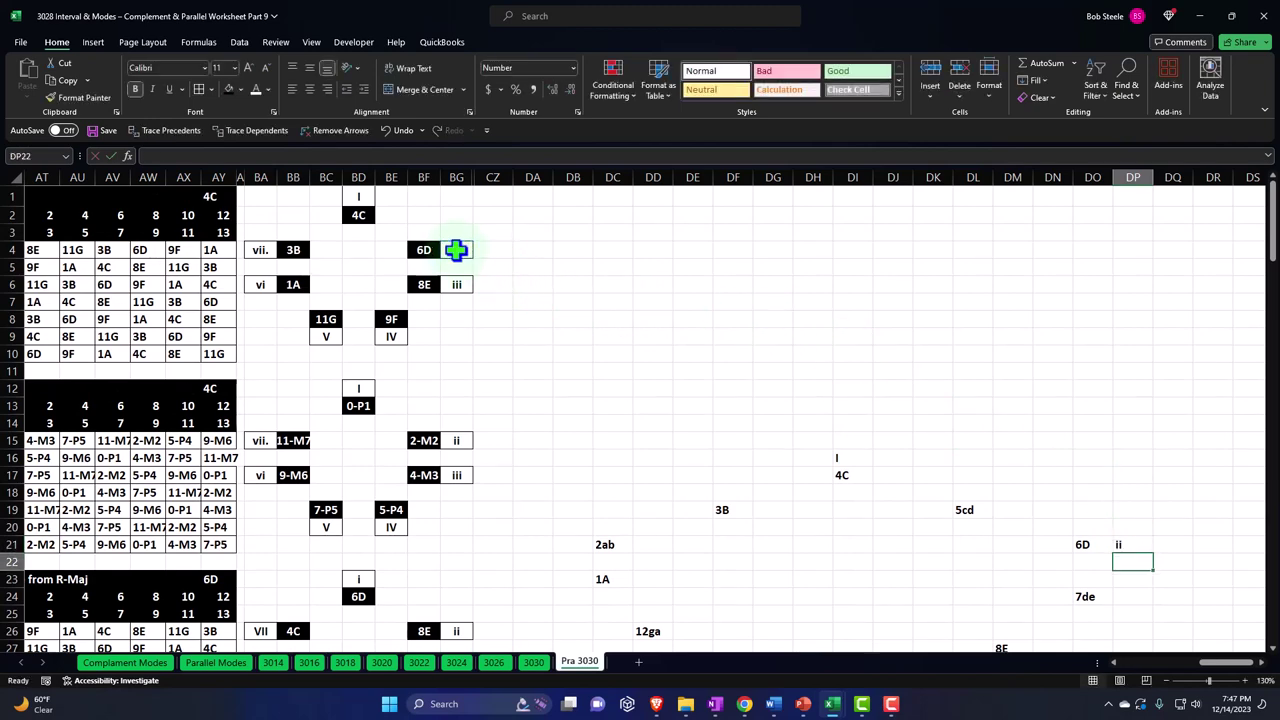
{"action": "scroll", "coordinate": [520, 300], "scroll_direction": "down", "scroll_amount": 2}
- Drag the note-label circle up to DB3:DO17, cancelling the first overwrite prompt and redoing it
{"action": "left_click_drag", "start_coordinate": [614, 371], "coordinate": [1097, 591]}
{"action": "scroll", "coordinate": [923, 557], "scroll_direction": "up", "scroll_amount": 2}
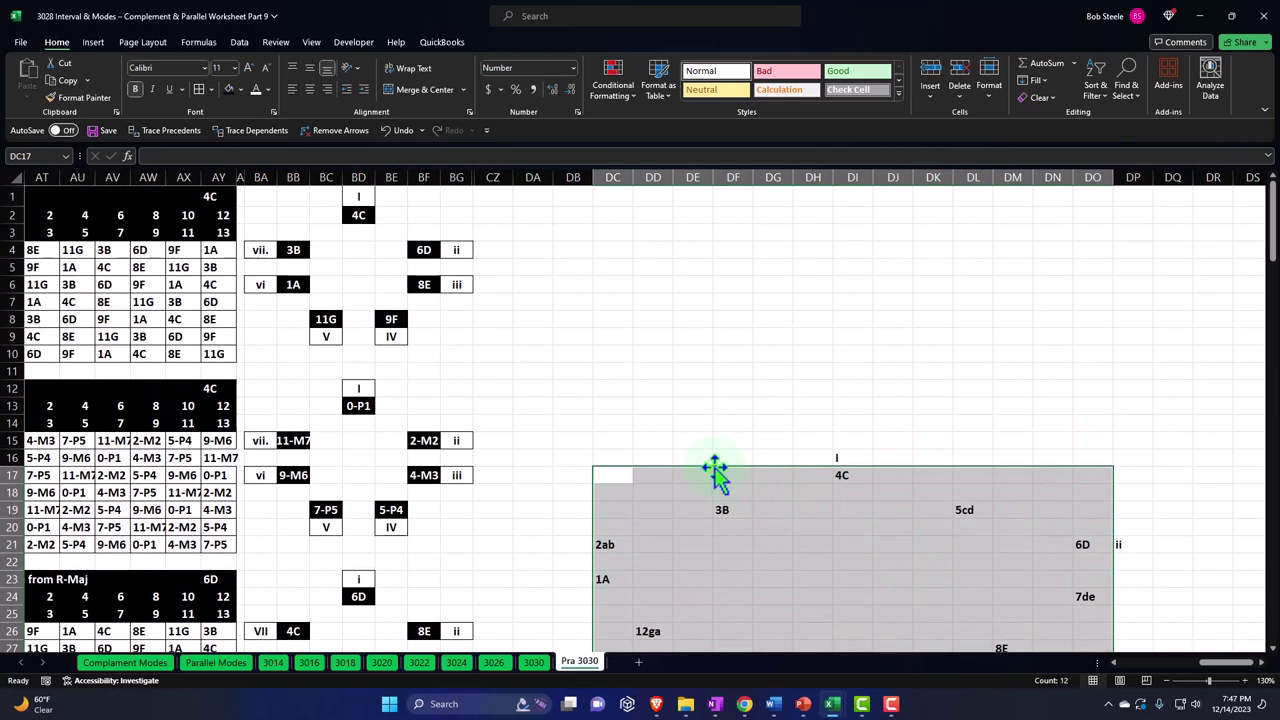
{"action": "left_click_drag", "start_coordinate": [660, 463], "coordinate": [631, 245]}
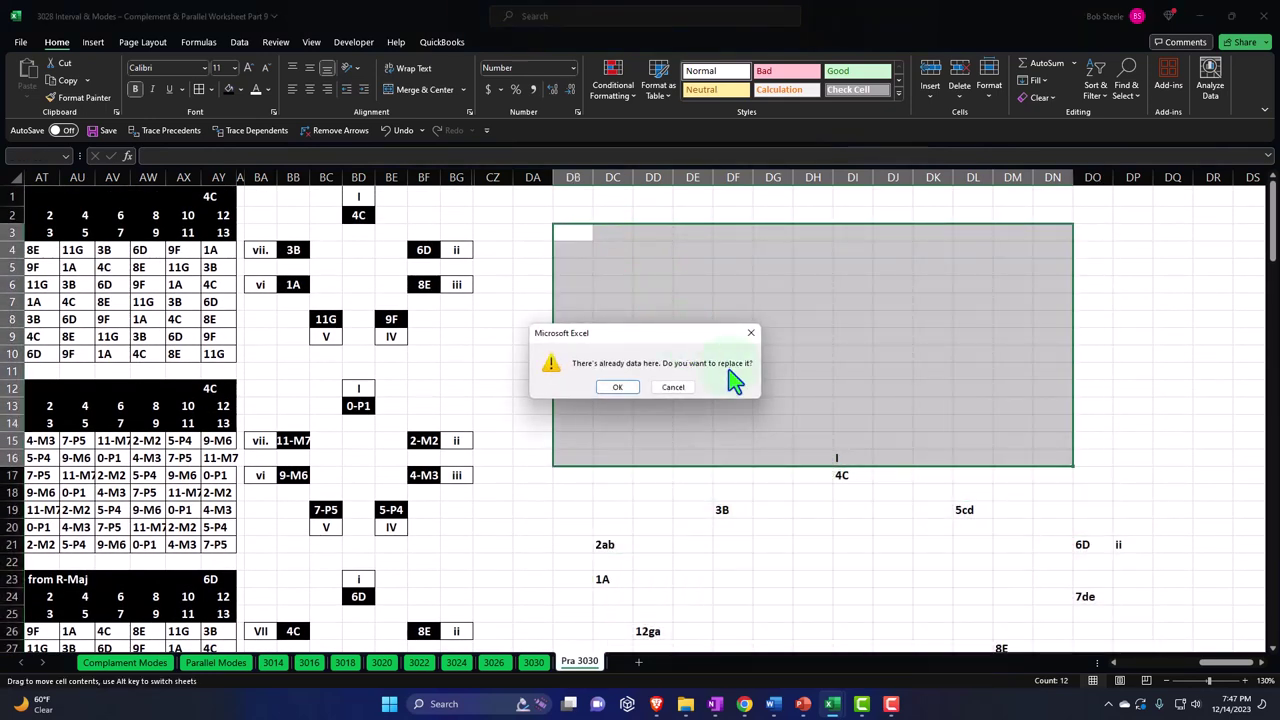
{"action": "left_click", "coordinate": [751, 333]}
{"action": "left_click_drag", "start_coordinate": [613, 457], "coordinate": [1130, 608]}
{"action": "scroll", "coordinate": [730, 515], "scroll_direction": "up", "scroll_amount": 2}
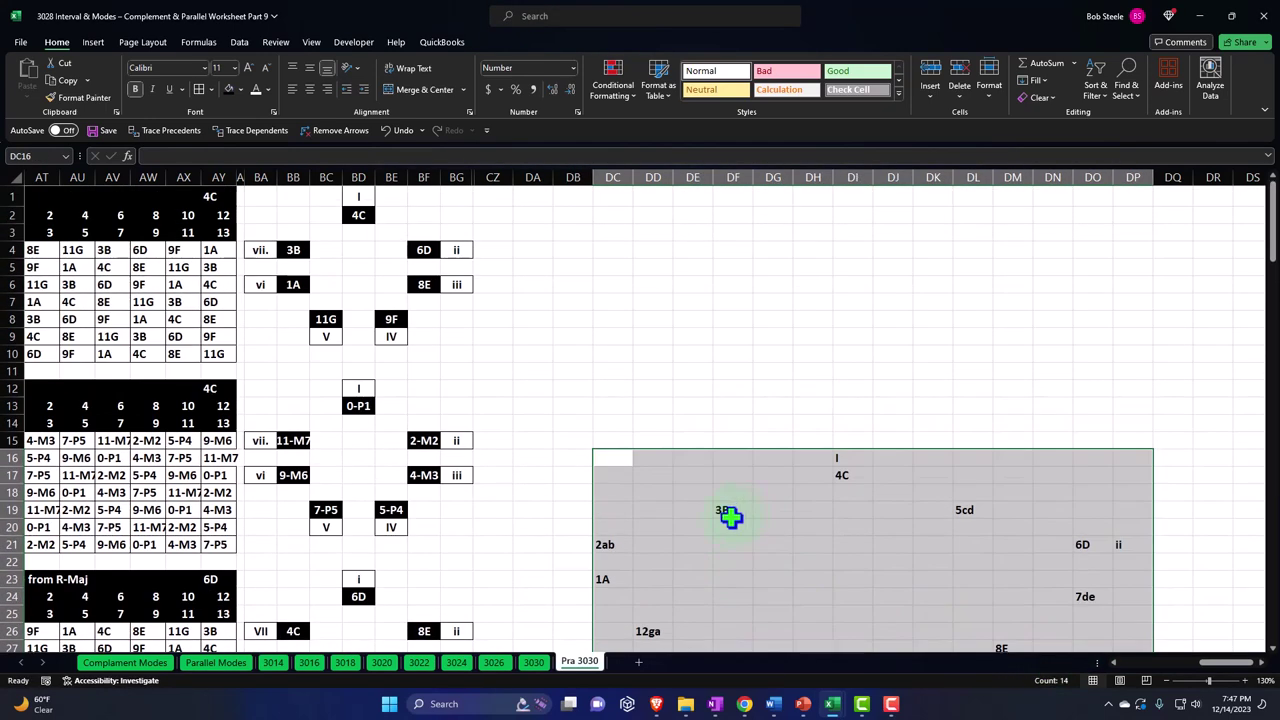
{"action": "left_click_drag", "start_coordinate": [611, 455], "coordinate": [586, 251]}
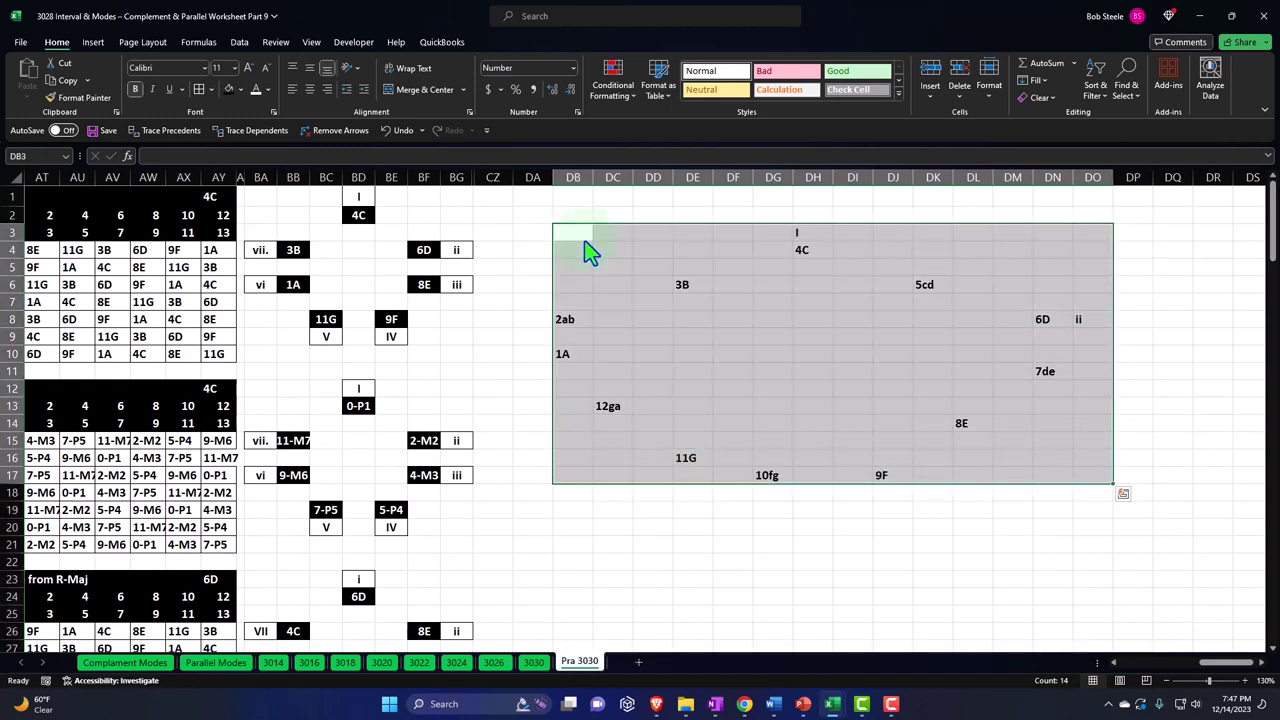
{"action": "left_click", "coordinate": [853, 355]}
{"action": "left_click", "coordinate": [1093, 369]}
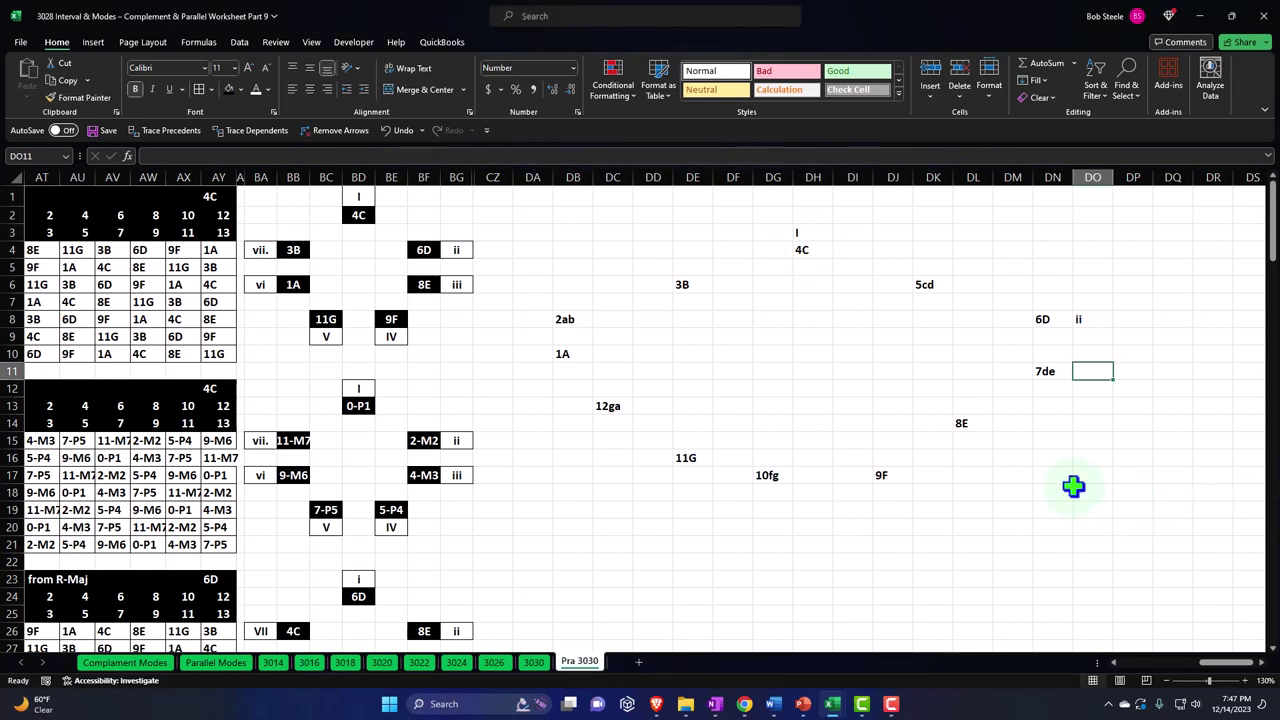
- Link the cell beside the 8E note to BG6 so it shows iii
{"action": "left_click", "coordinate": [1005, 429]}
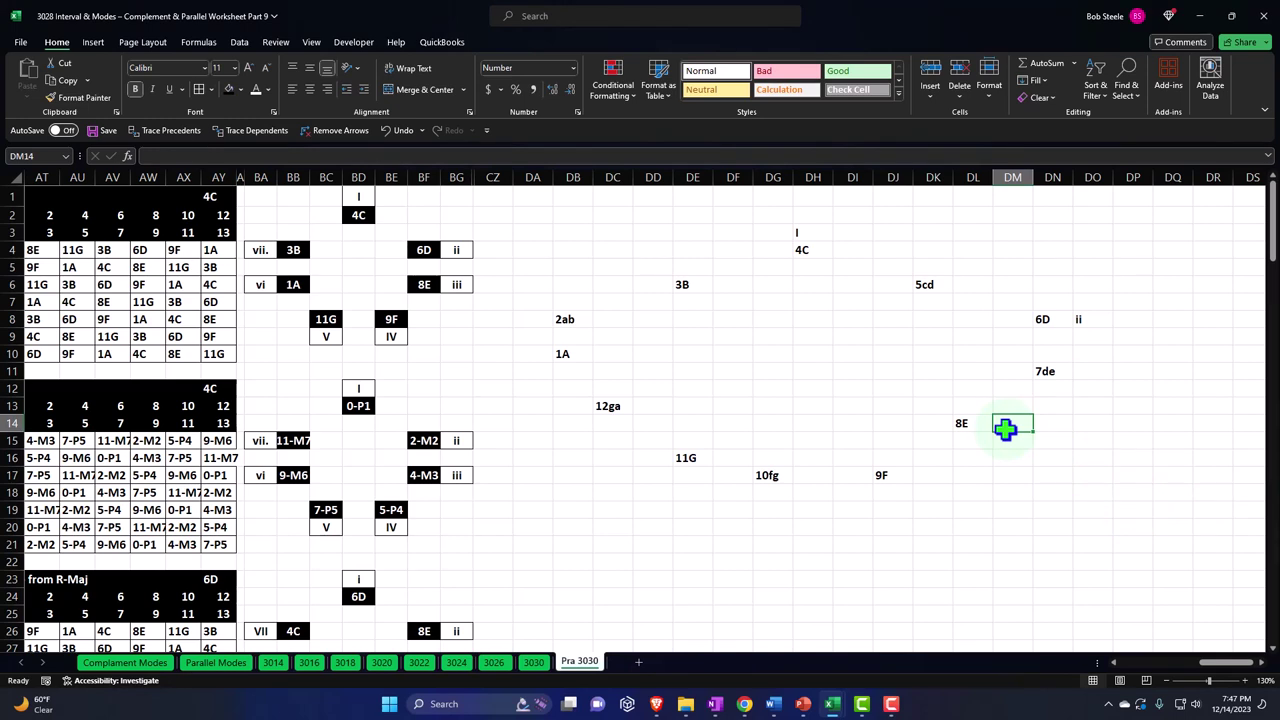
{"action": "key", "text": "Up"}
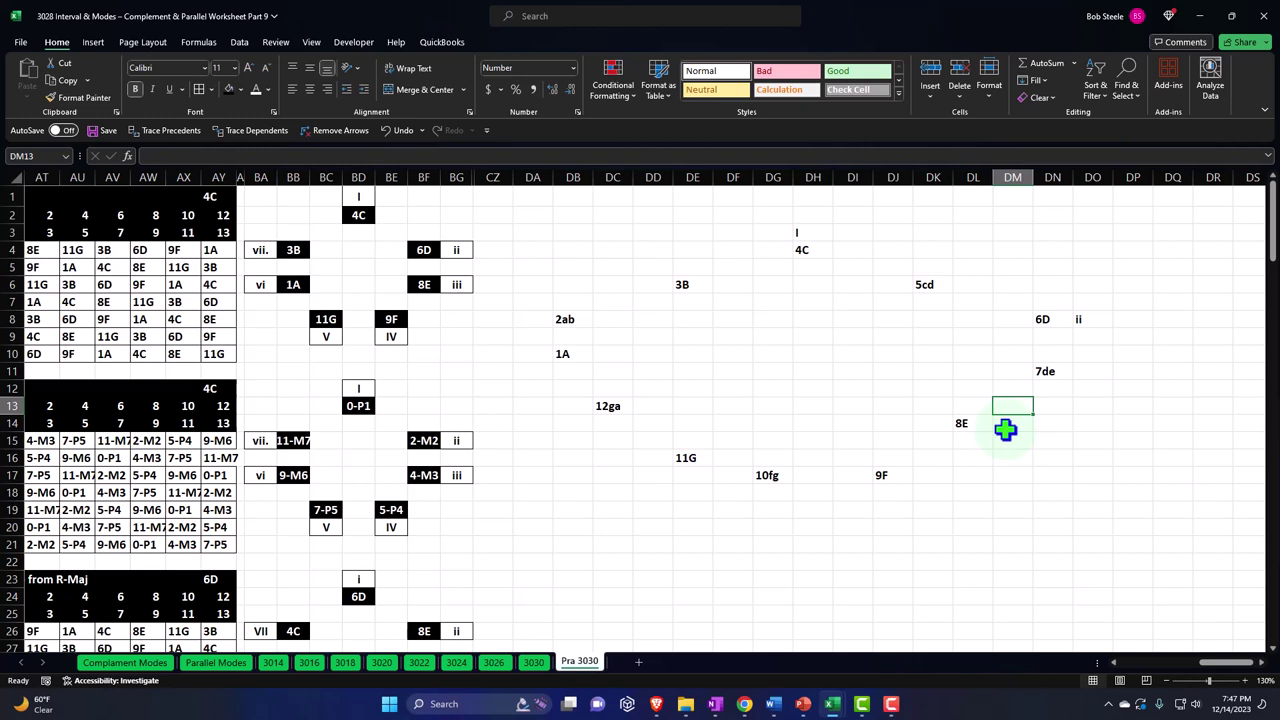
{"action": "type", "text": "="}
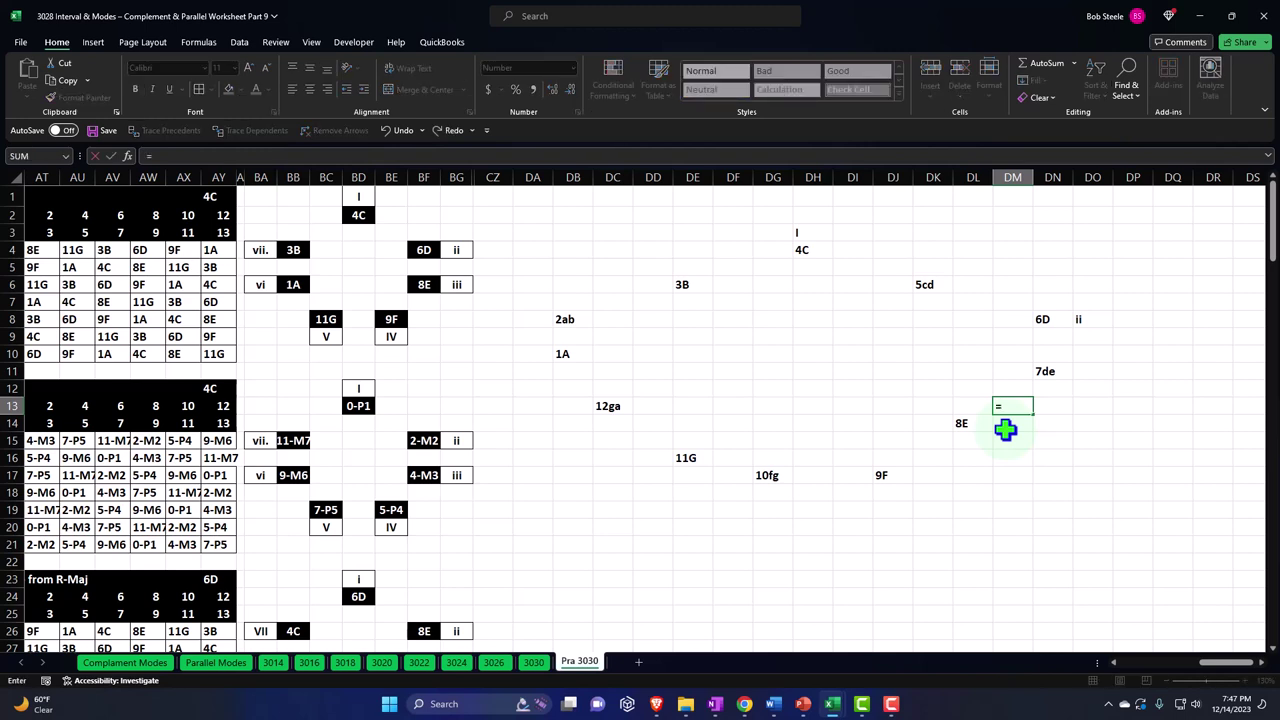
{"action": "key", "text": "Left"}
{"action": "key", "text": "Left"}
{"action": "key", "text": "Left"}
{"action": "key", "text": "Left"}
{"action": "key", "text": "Left"}
{"action": "key", "text": "Left"}
{"action": "key", "text": "Left"}
{"action": "key", "text": "Left"}
{"action": "key", "text": "Left"}
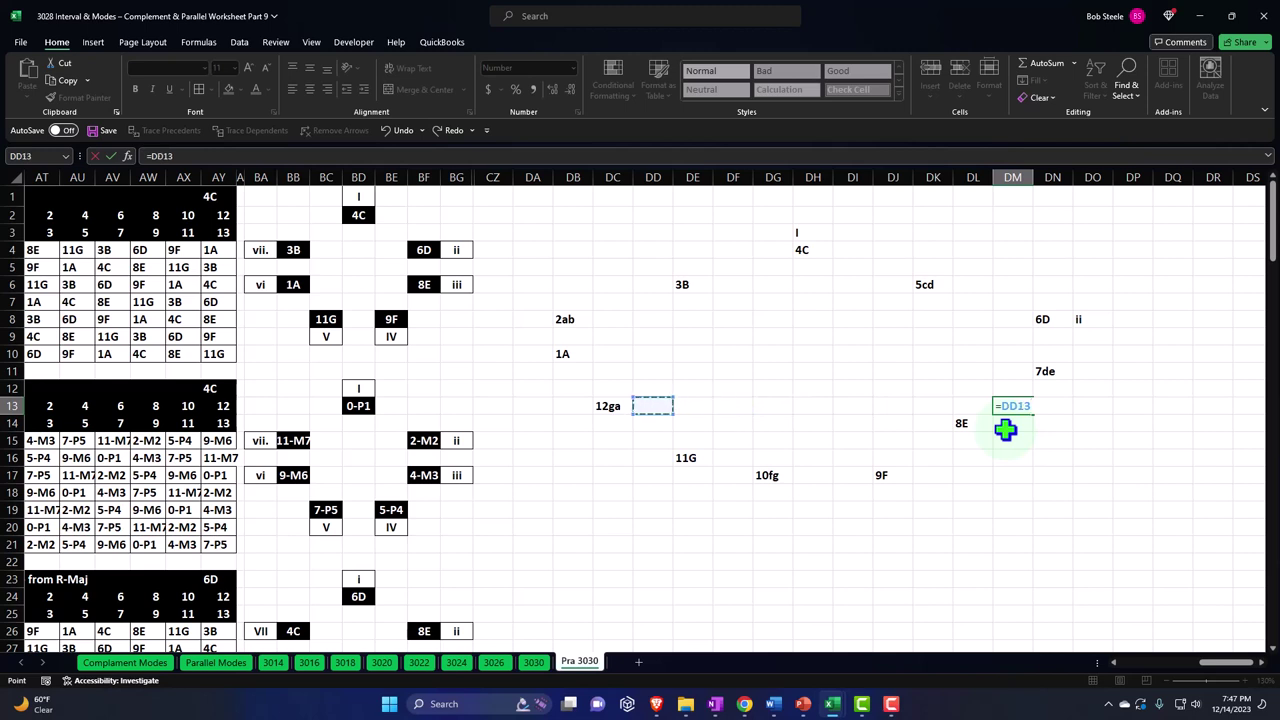
{"action": "key", "text": "Left"}
{"action": "key", "text": "Left"}
{"action": "key", "text": "Left"}
{"action": "key", "text": "Left"}
{"action": "key", "text": "Up"}
{"action": "key", "text": "Up"}
{"action": "key", "text": "Up"}
{"action": "key", "text": "Up"}
{"action": "key", "text": "Up"}
{"action": "key", "text": "Up"}
{"action": "key", "text": "Up"}
{"action": "key", "text": "Left"}
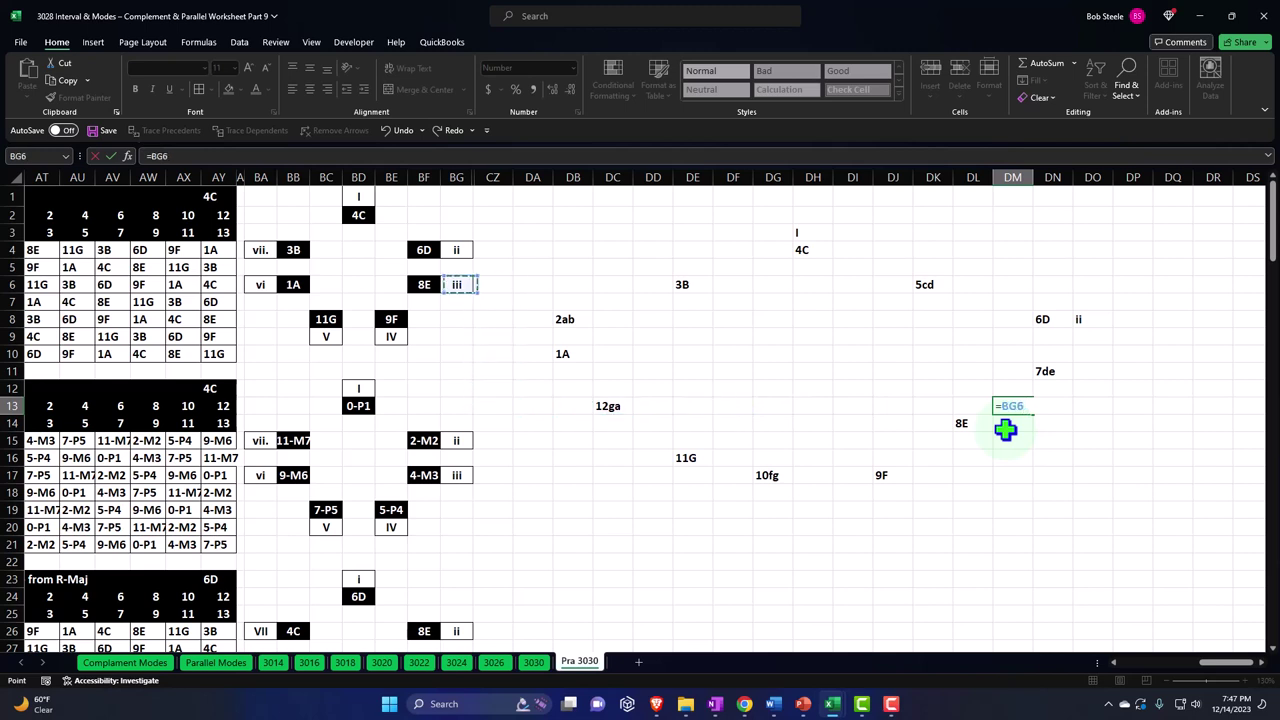
{"action": "key", "text": "Return"}
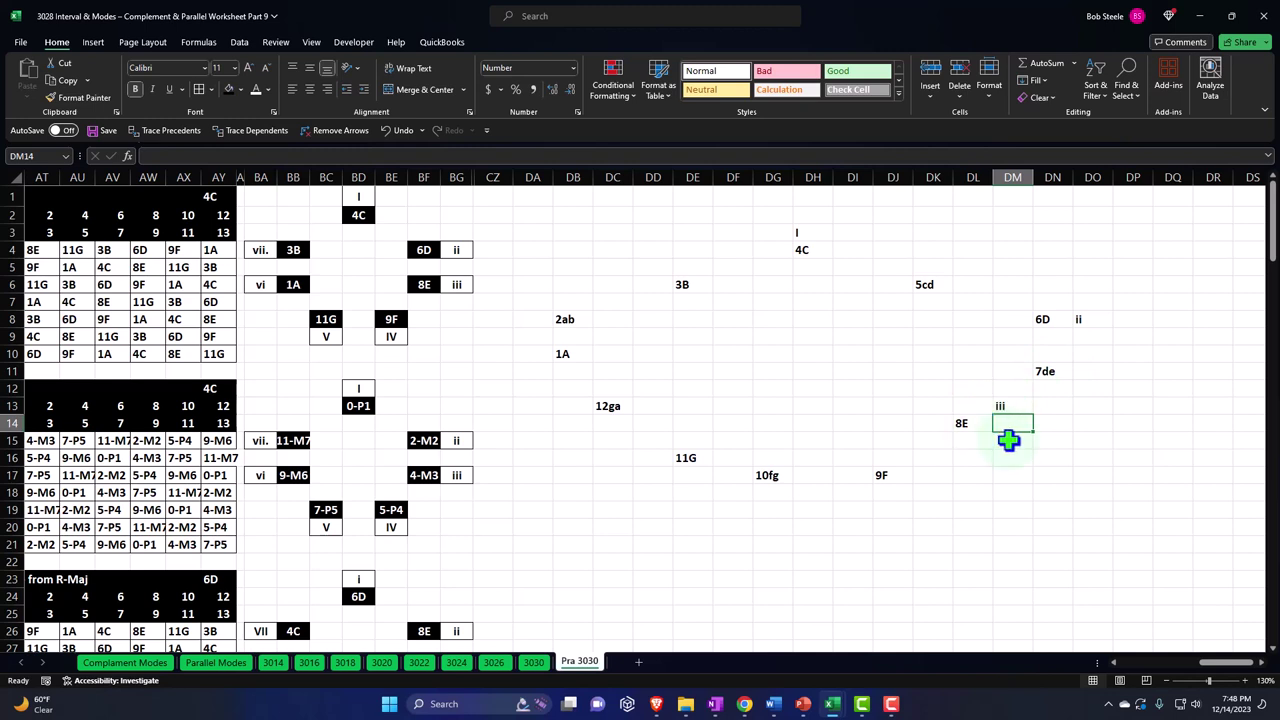
- Link the cell under the 9F note to BE9 so it shows IV
{"action": "key", "text": "Down"}
{"action": "key", "text": "Down"}
{"action": "key", "text": "Down"}
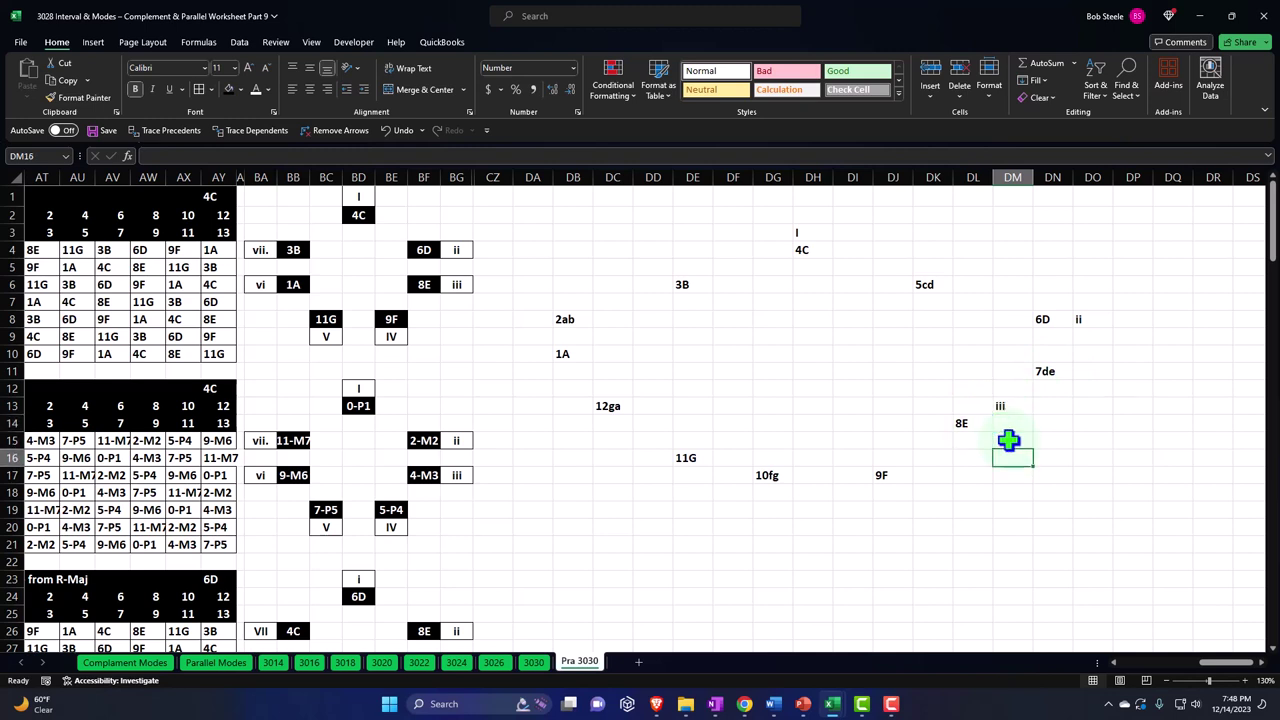
{"action": "key", "text": "Left"}
{"action": "key", "text": "Left"}
{"action": "key", "text": "Left"}
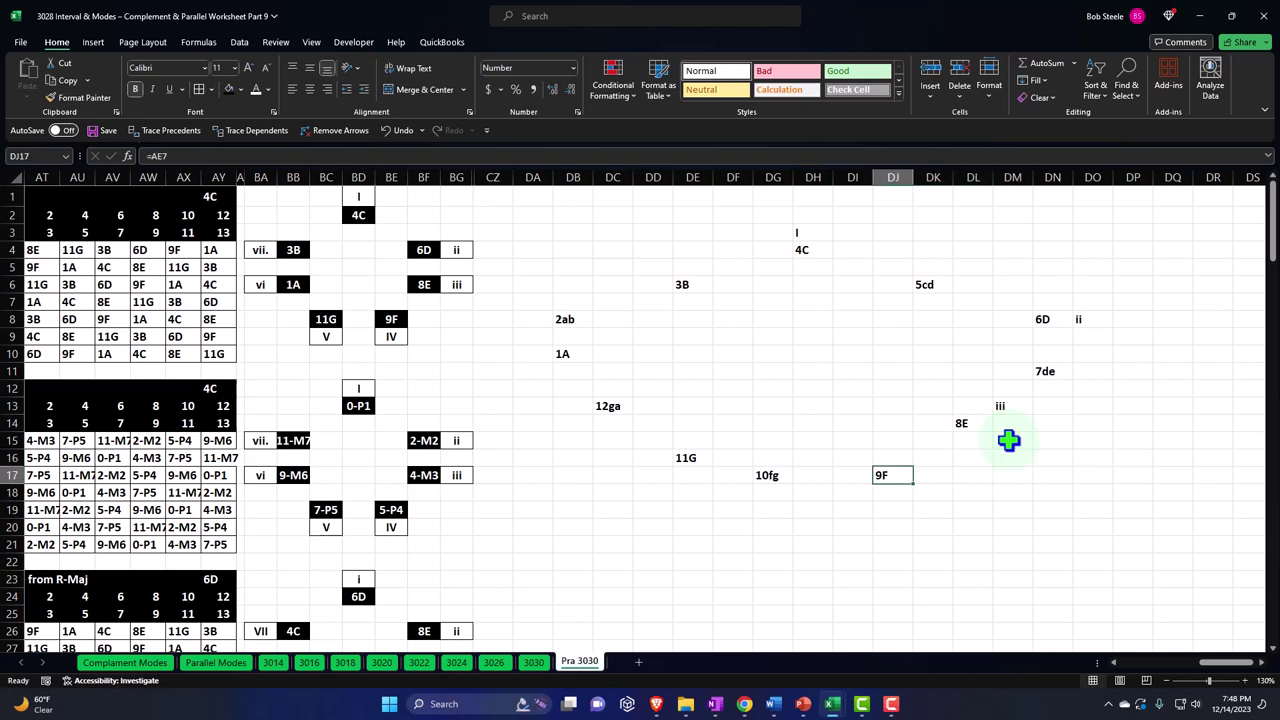
{"action": "key", "text": "Down"}
{"action": "type", "text": "="}
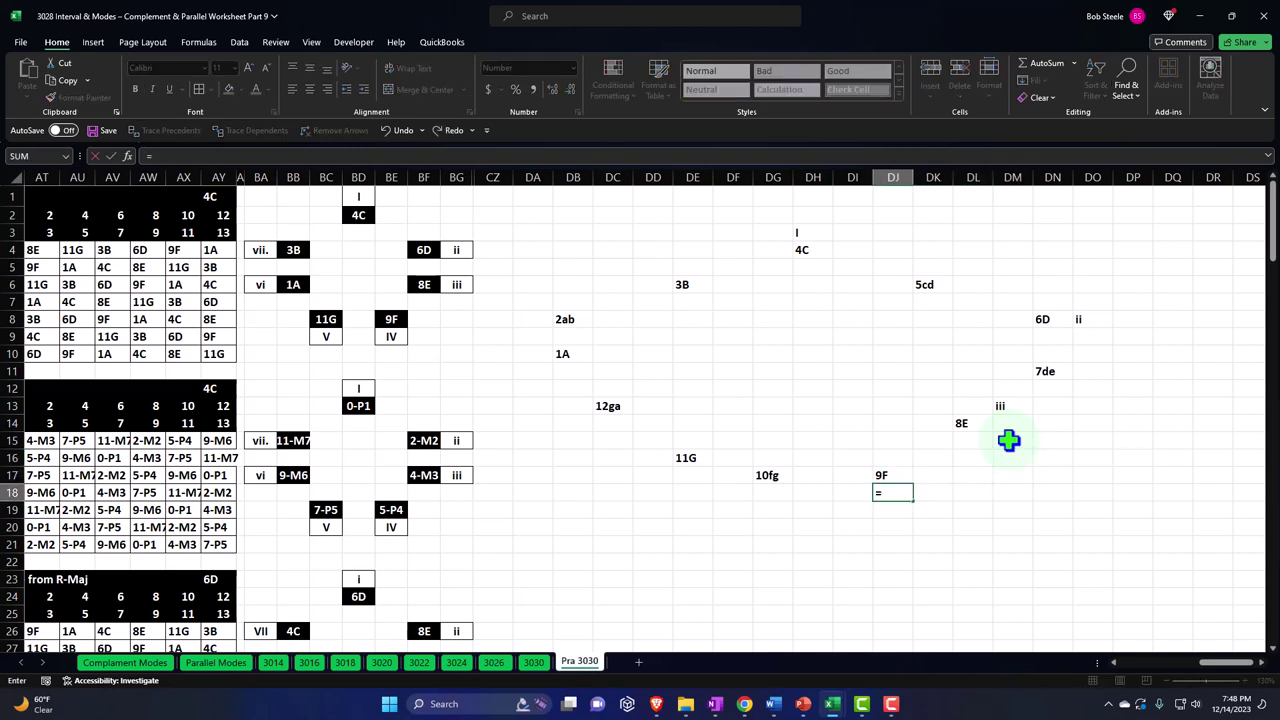
{"action": "left_click", "coordinate": [400, 336]}
{"action": "key", "text": "Return"}
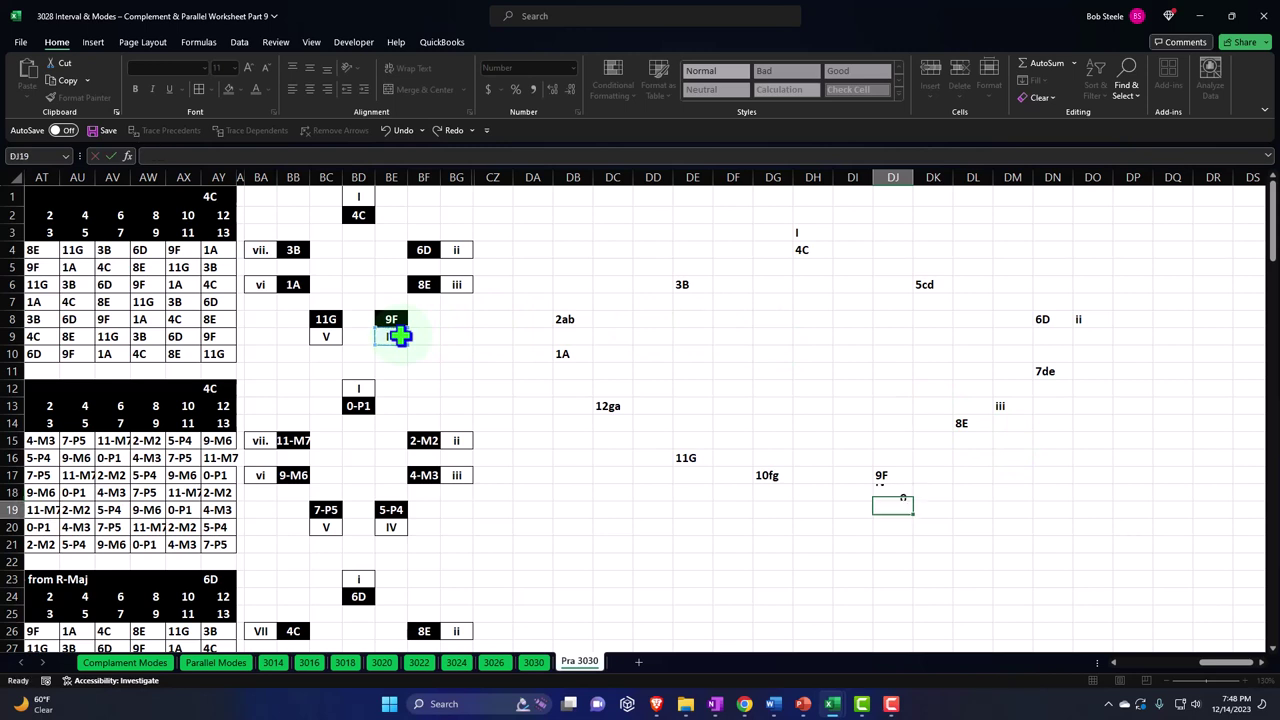
{"action": "key", "text": "Left"}
{"action": "key", "text": "Left"}
{"action": "key", "text": "Left"}
{"action": "key", "text": "Up"}
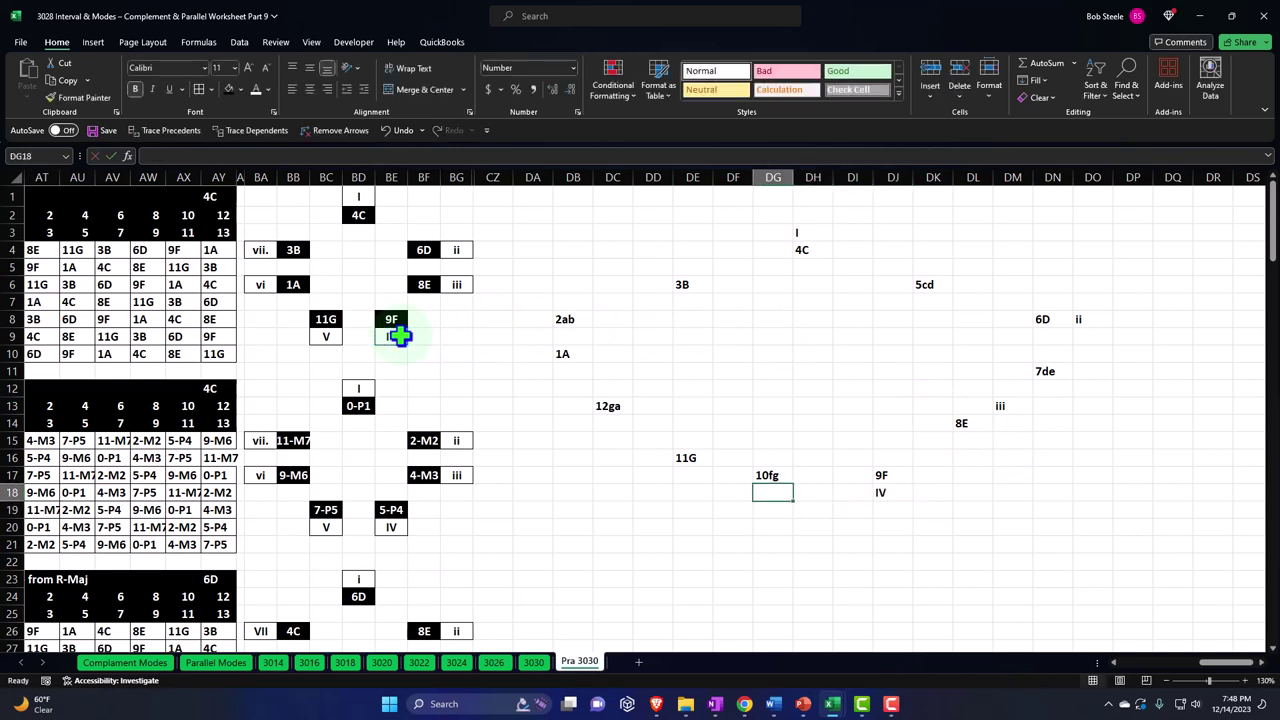
{"action": "key", "text": "Left"}
{"action": "key", "text": "Left"}
{"action": "key", "text": "Left"}
{"action": "key", "text": "Up"}
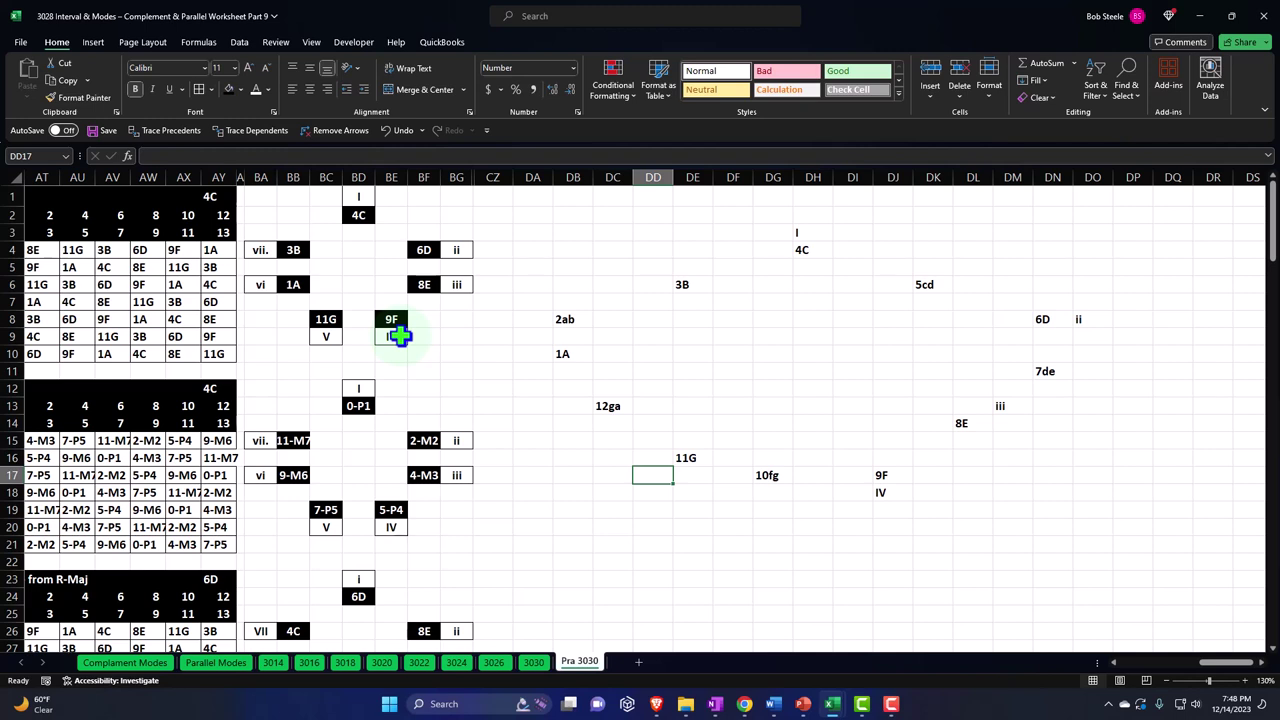
- Link V near 11G to BC9 and vi beside 1A to BA6
{"action": "type", "text": "="}
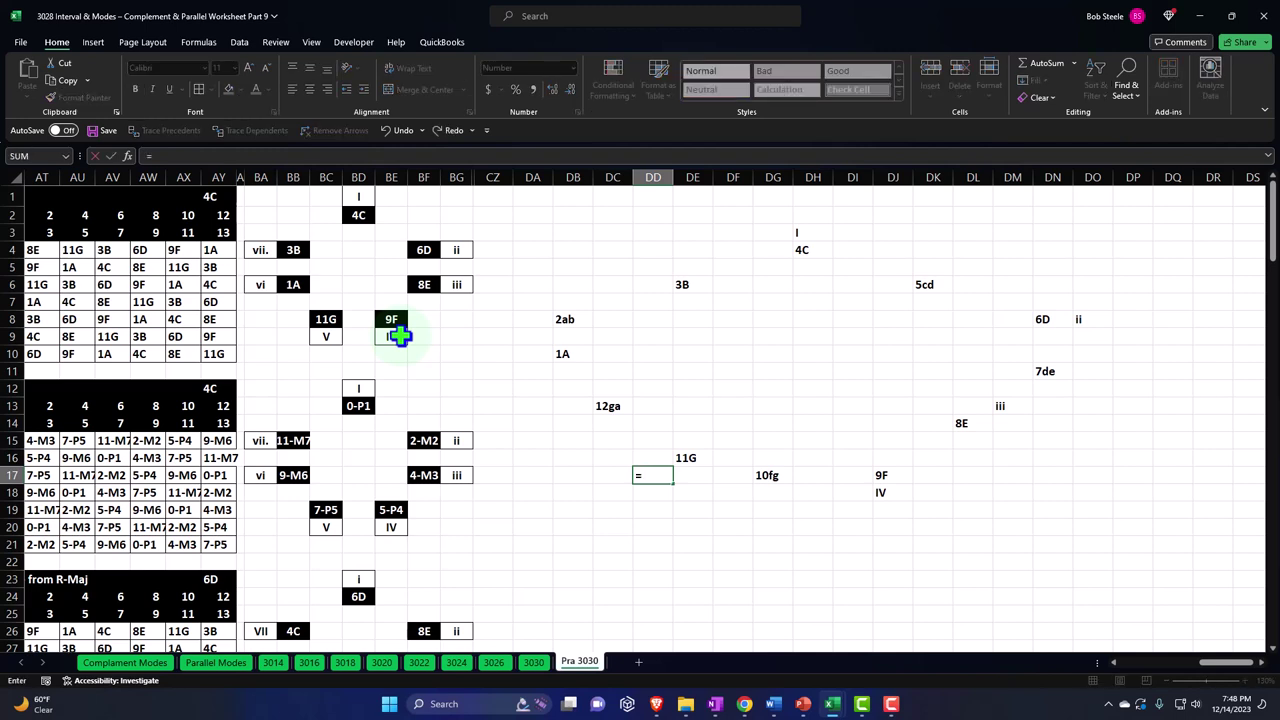
{"action": "left_click", "coordinate": [328, 338]}
{"action": "key", "text": "Return"}
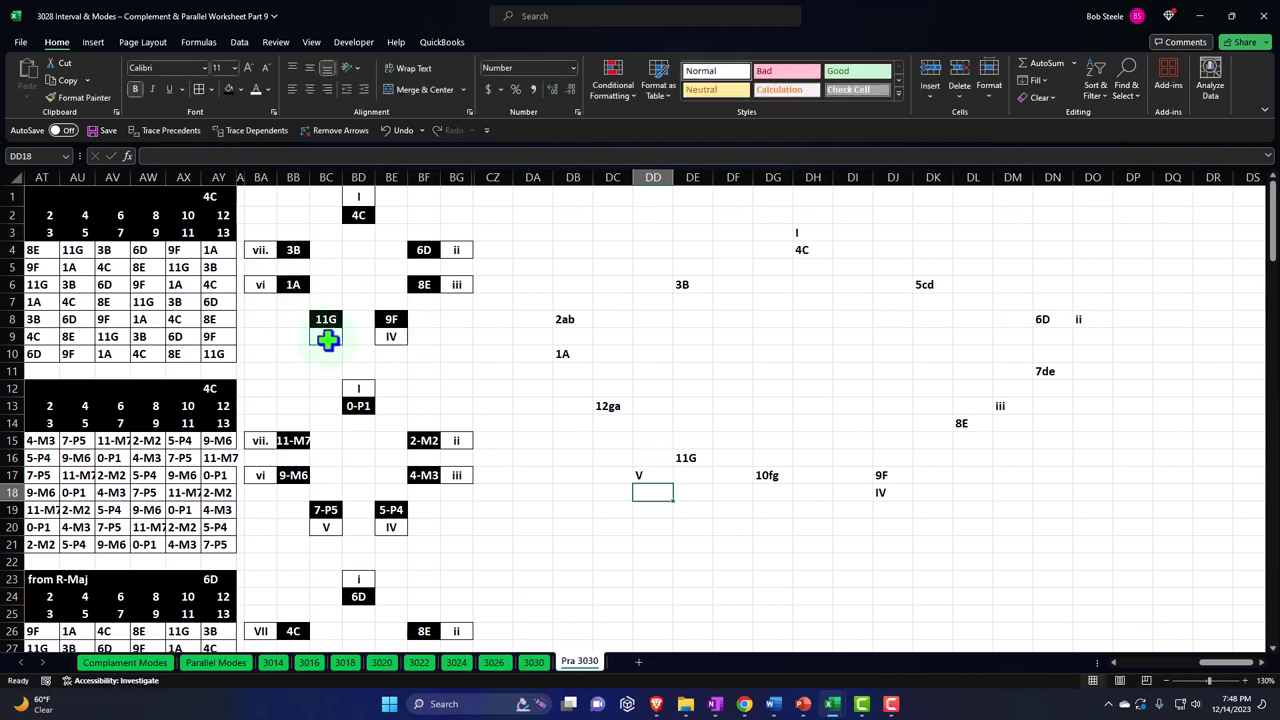
{"action": "key", "text": "Up"}
{"action": "key", "text": "Up"}
{"action": "key", "text": "Up"}
{"action": "key", "text": "Up"}
{"action": "key", "text": "Up"}
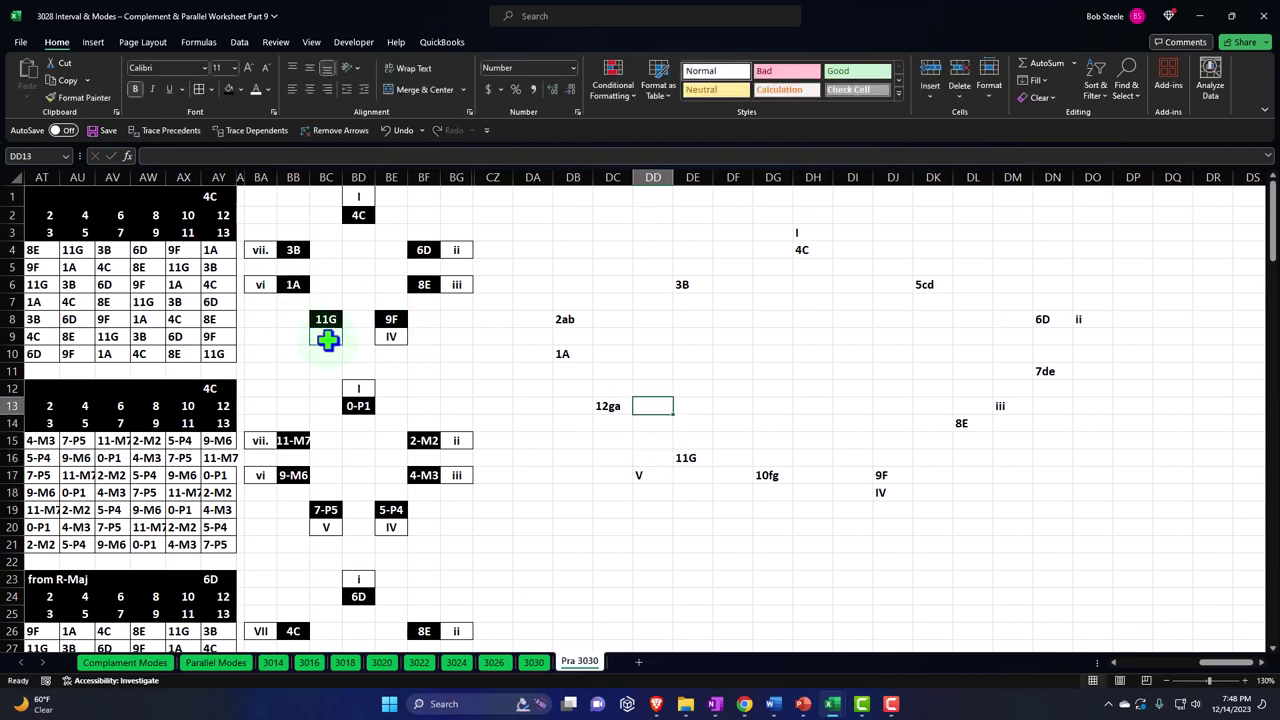
{"action": "key", "text": "Left"}
{"action": "key", "text": "Left"}
{"action": "key", "text": "Up"}
{"action": "key", "text": "Up"}
{"action": "key", "text": "Up"}
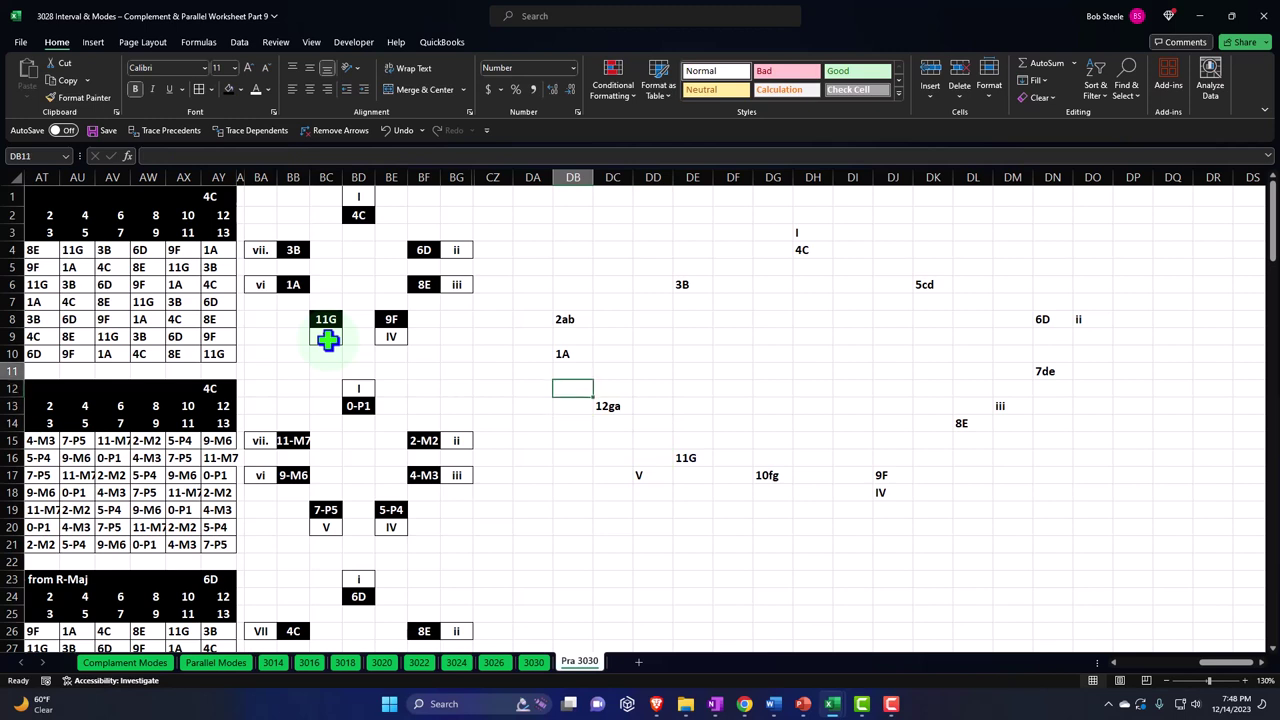
{"action": "key", "text": "Left"}
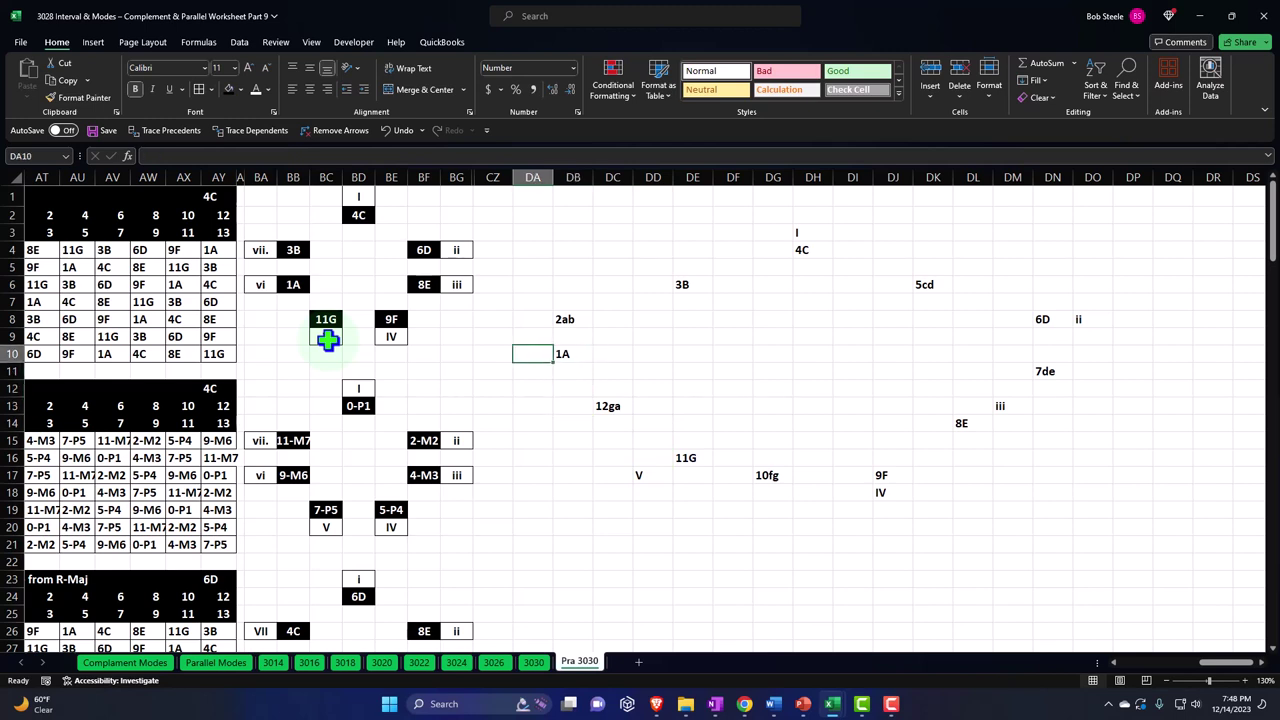
{"action": "type", "text": "="}
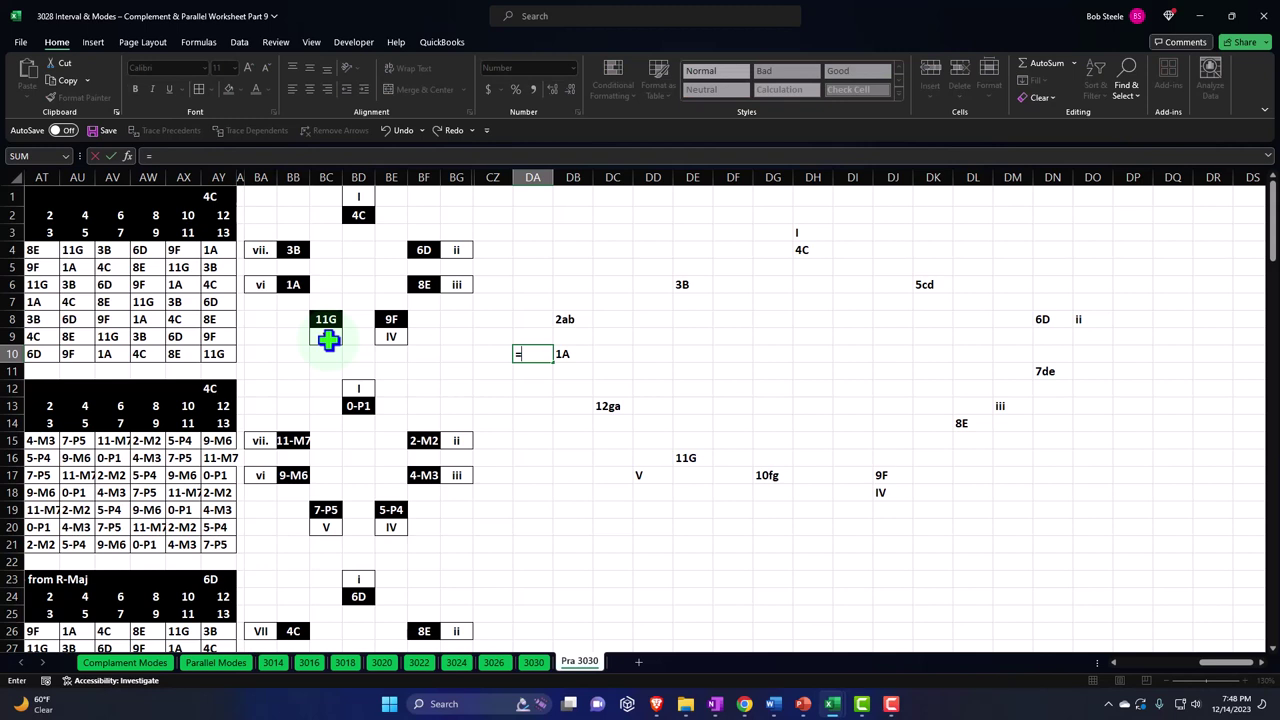
{"action": "left_click", "coordinate": [258, 287]}
{"action": "key", "text": "Return"}
- Link the cell above 3B to BA4 so it shows vii
{"action": "key", "text": "Up"}
{"action": "key", "text": "Up"}
{"action": "key", "text": "Up"}
{"action": "key", "text": "Right"}
{"action": "key", "text": "Right"}
{"action": "key", "text": "Right"}
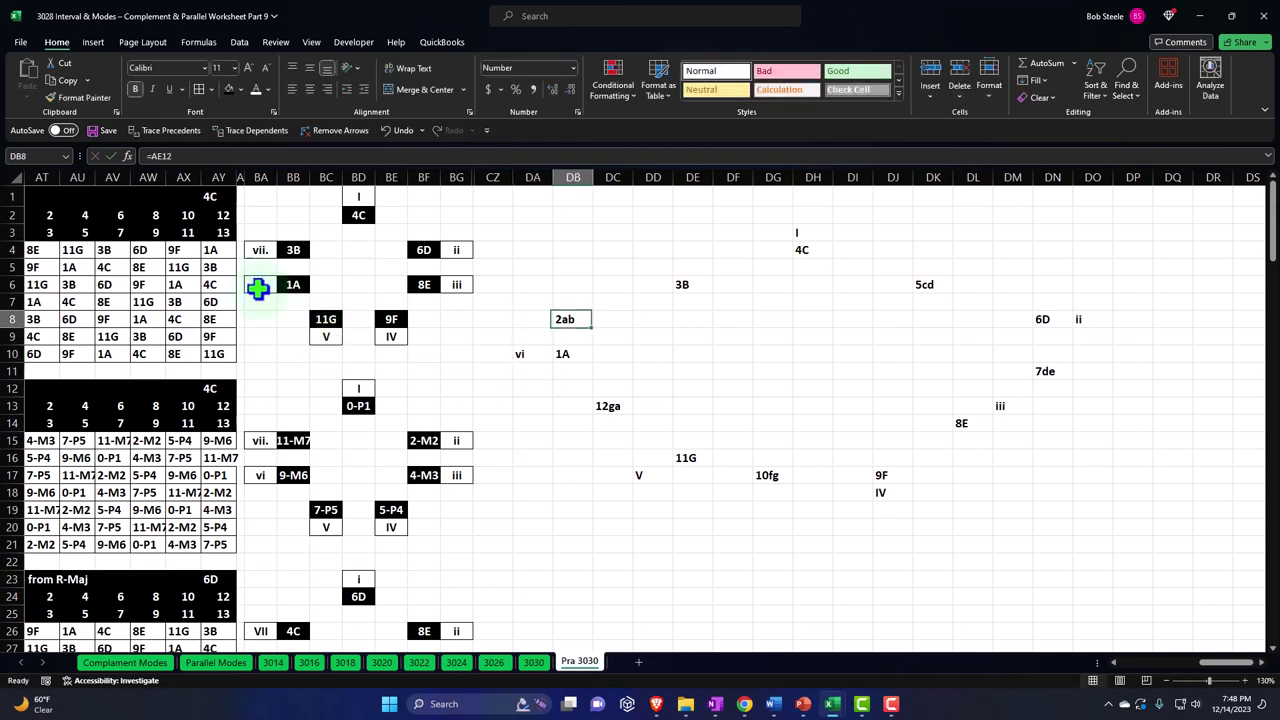
{"action": "key", "text": "Up"}
{"action": "key", "text": "Up"}
{"action": "key", "text": "Up"}
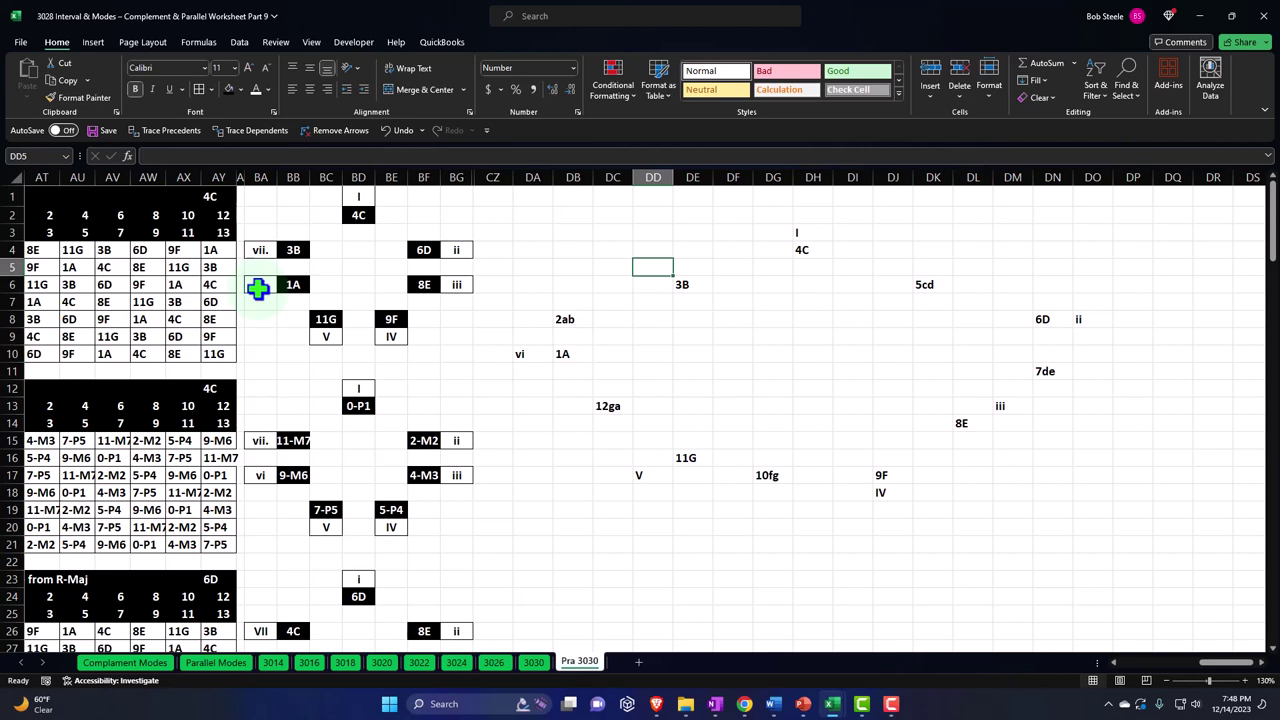
{"action": "key", "text": "Down"}
{"action": "key", "text": "Down"}
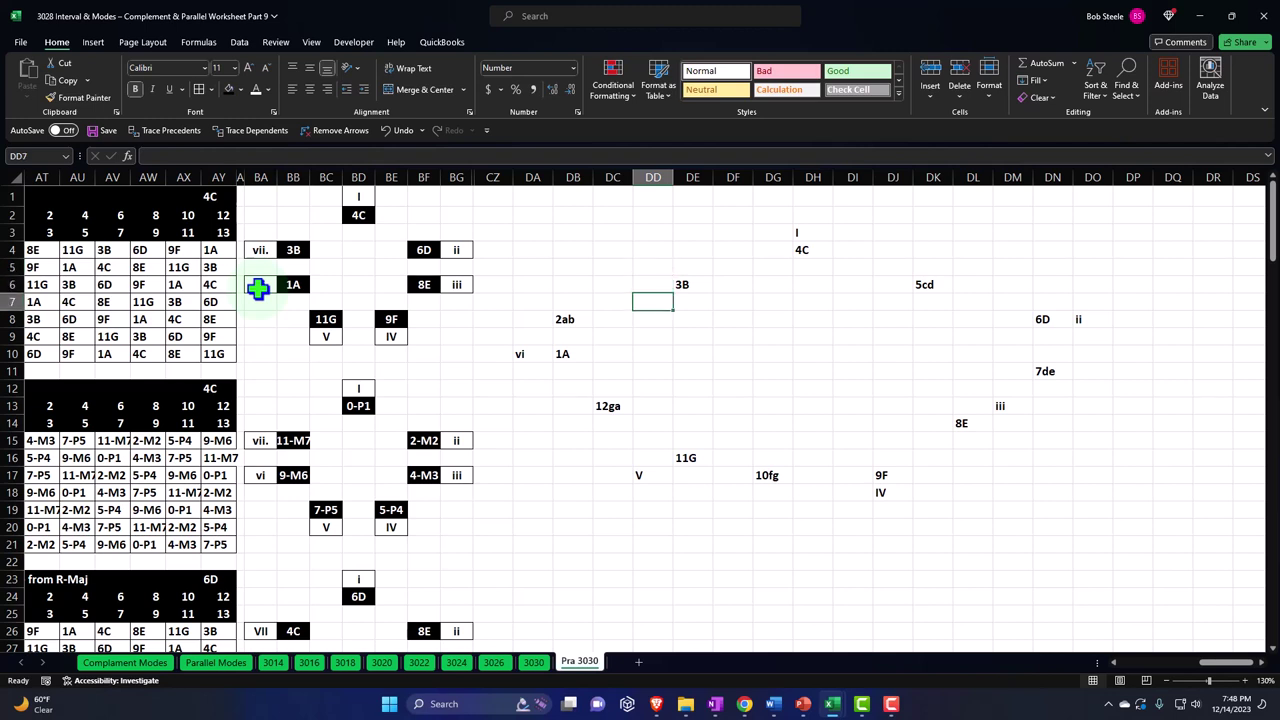
{"action": "type", "text": "="}
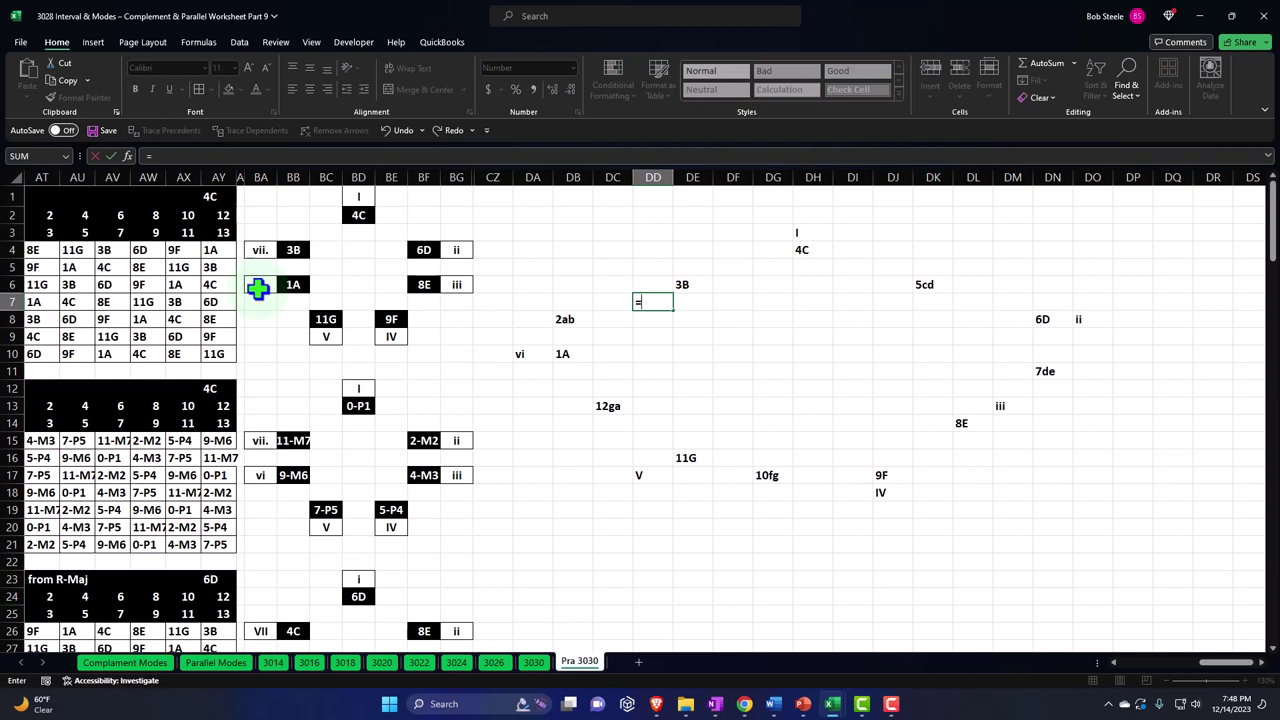
{"action": "left_click", "coordinate": [255, 247]}
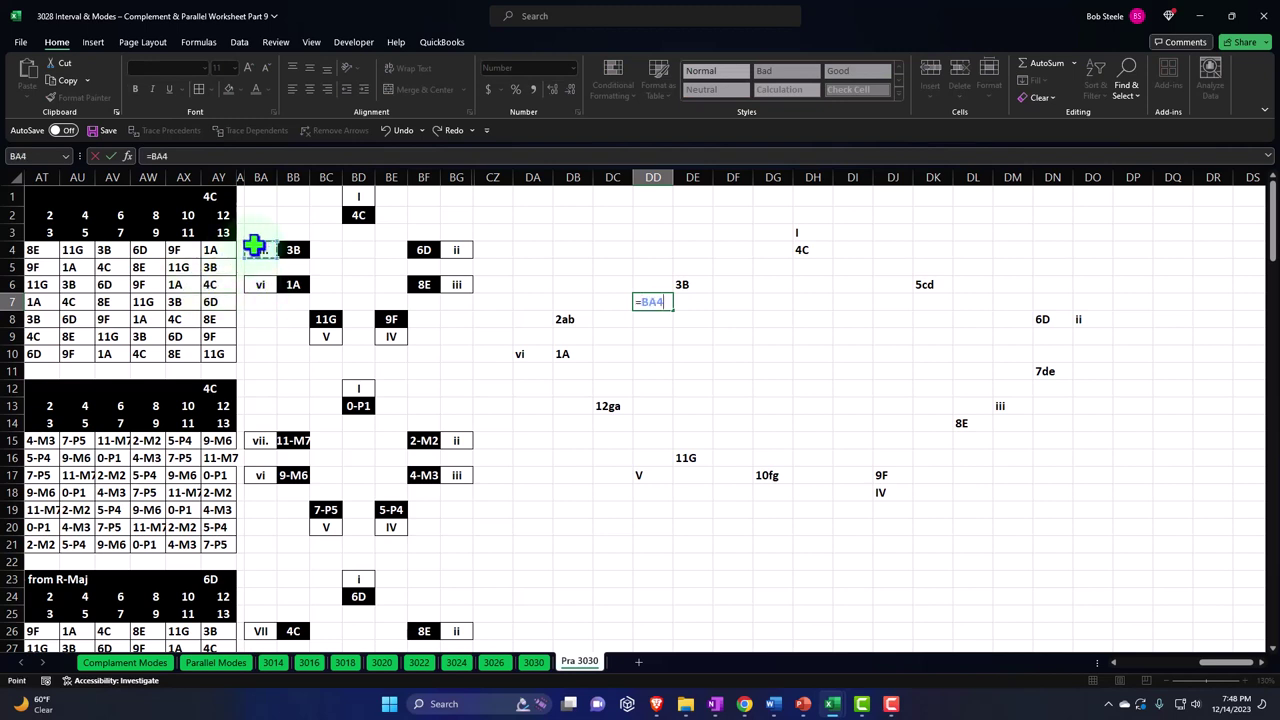
{"action": "key", "text": "Return"}
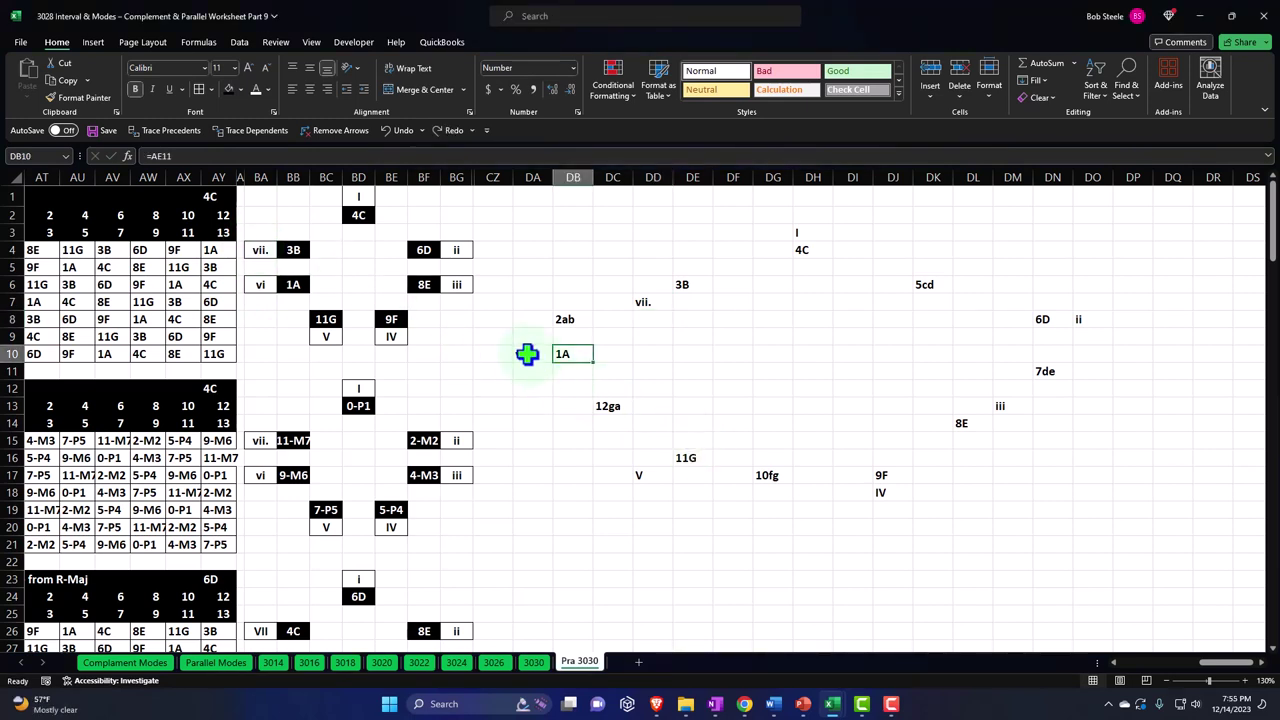
- Shift the vi–1A pair and the 12ga label down one row each
{"action": "left_click", "coordinate": [543, 352]}
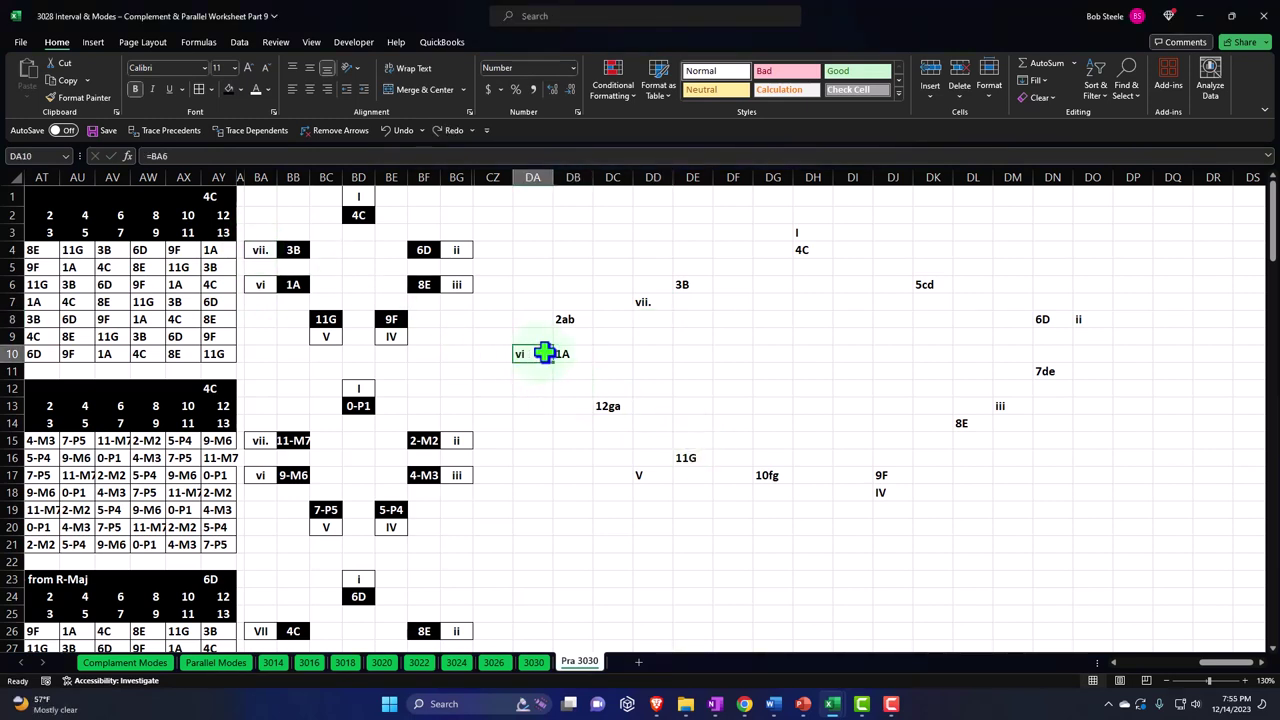
{"action": "left_click_drag", "start_coordinate": [543, 352], "coordinate": [543, 383]}
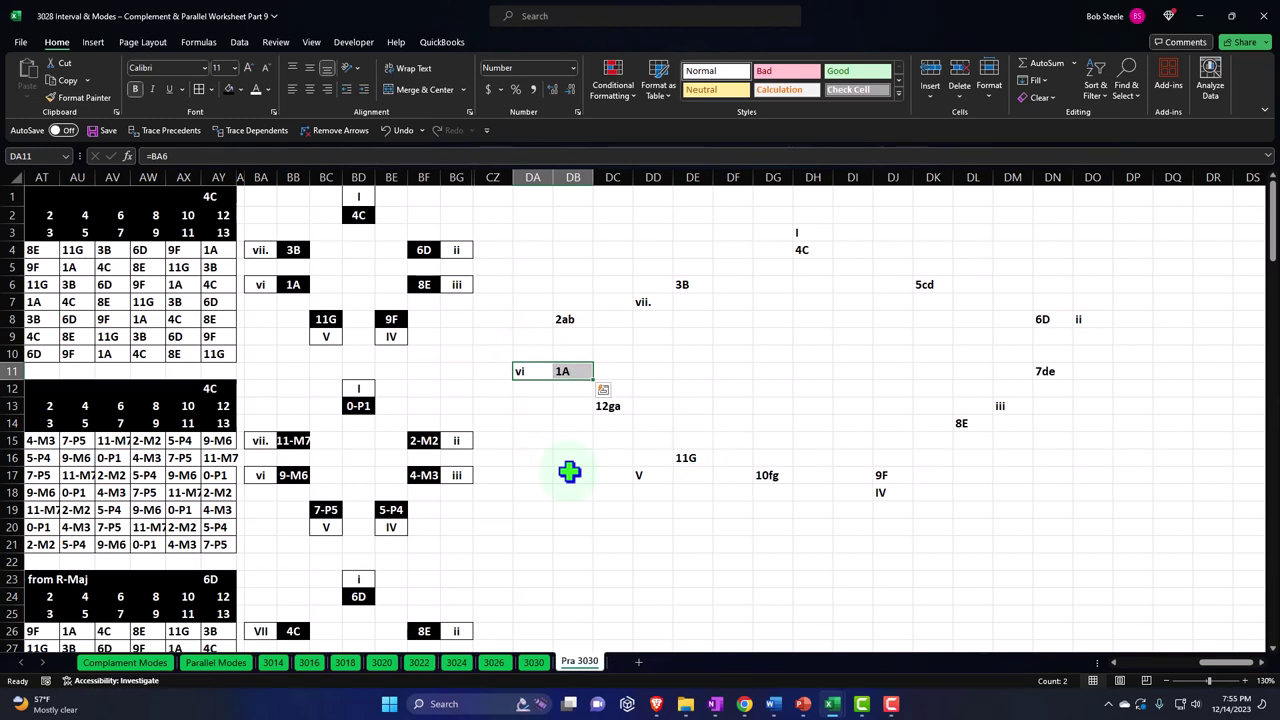
{"action": "key", "text": "Down"}
{"action": "key", "text": "Down"}
{"action": "key", "text": "Down"}
{"action": "key", "text": "Right"}
{"action": "key", "text": "Right"}
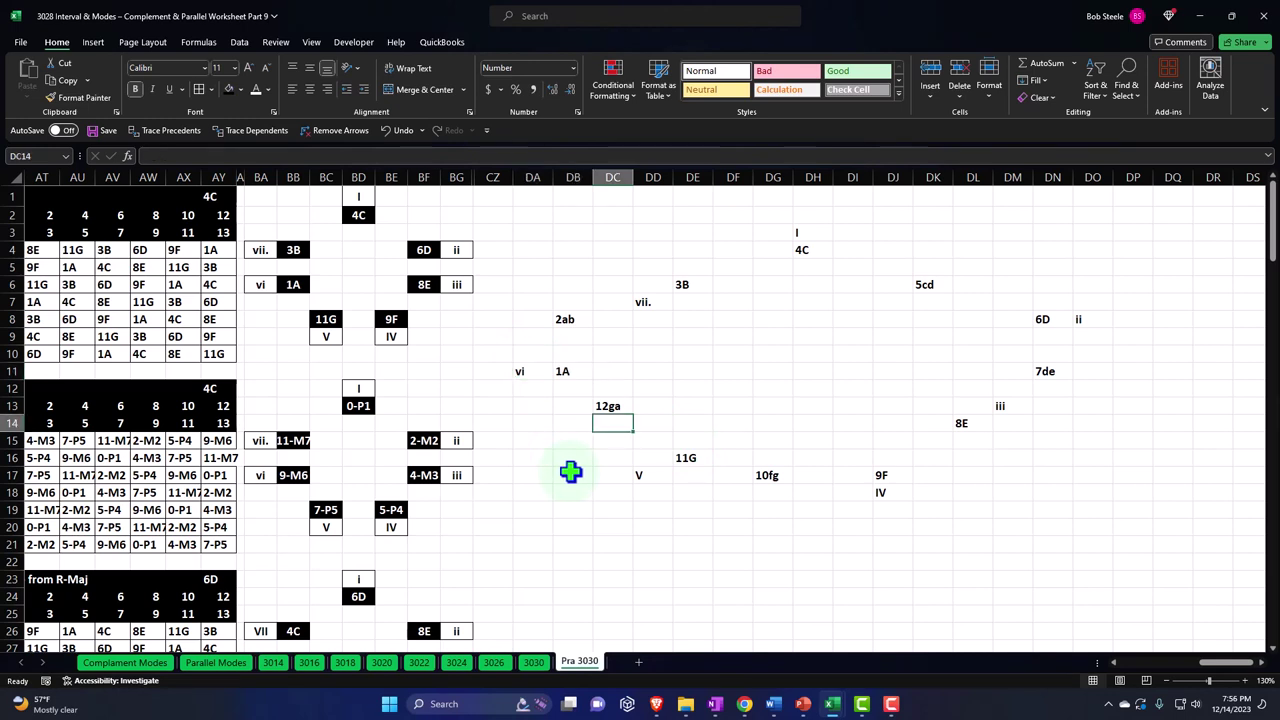
{"action": "left_click", "coordinate": [609, 409]}
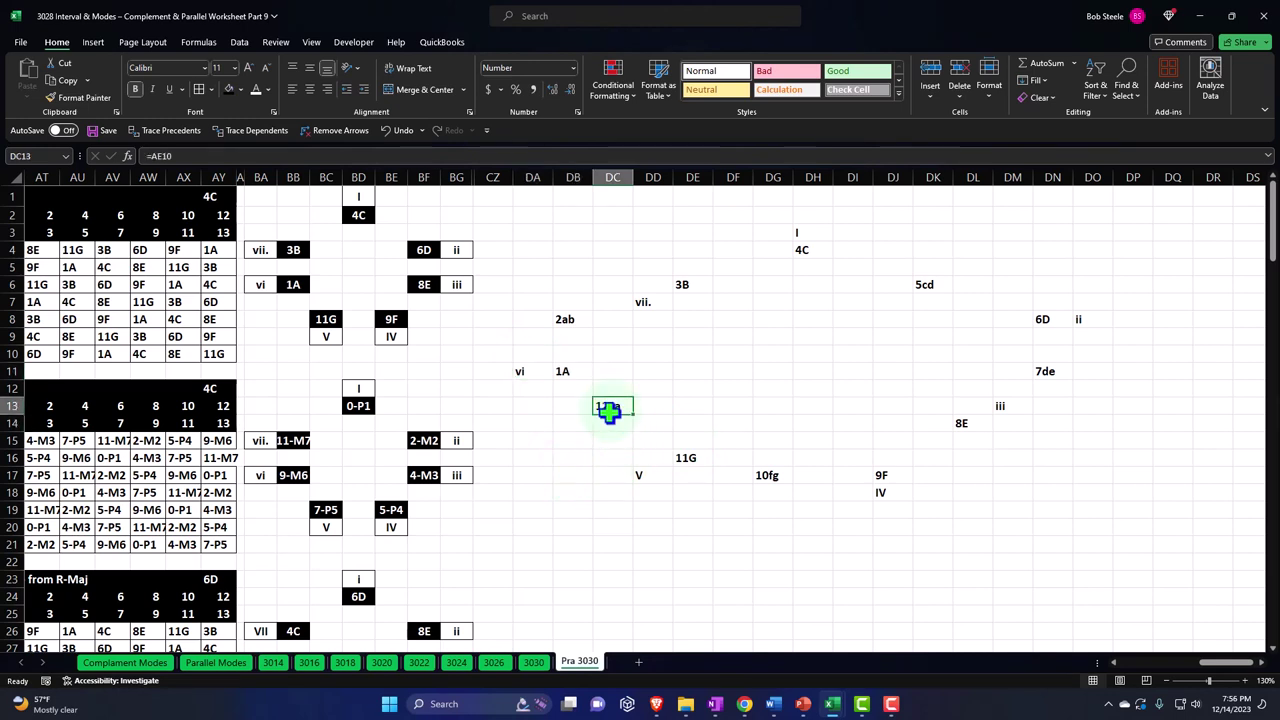
{"action": "left_click_drag", "start_coordinate": [609, 409], "coordinate": [612, 426]}
{"action": "key", "text": "Up"}
{"action": "key", "text": "Up"}
{"action": "key", "text": "Left"}
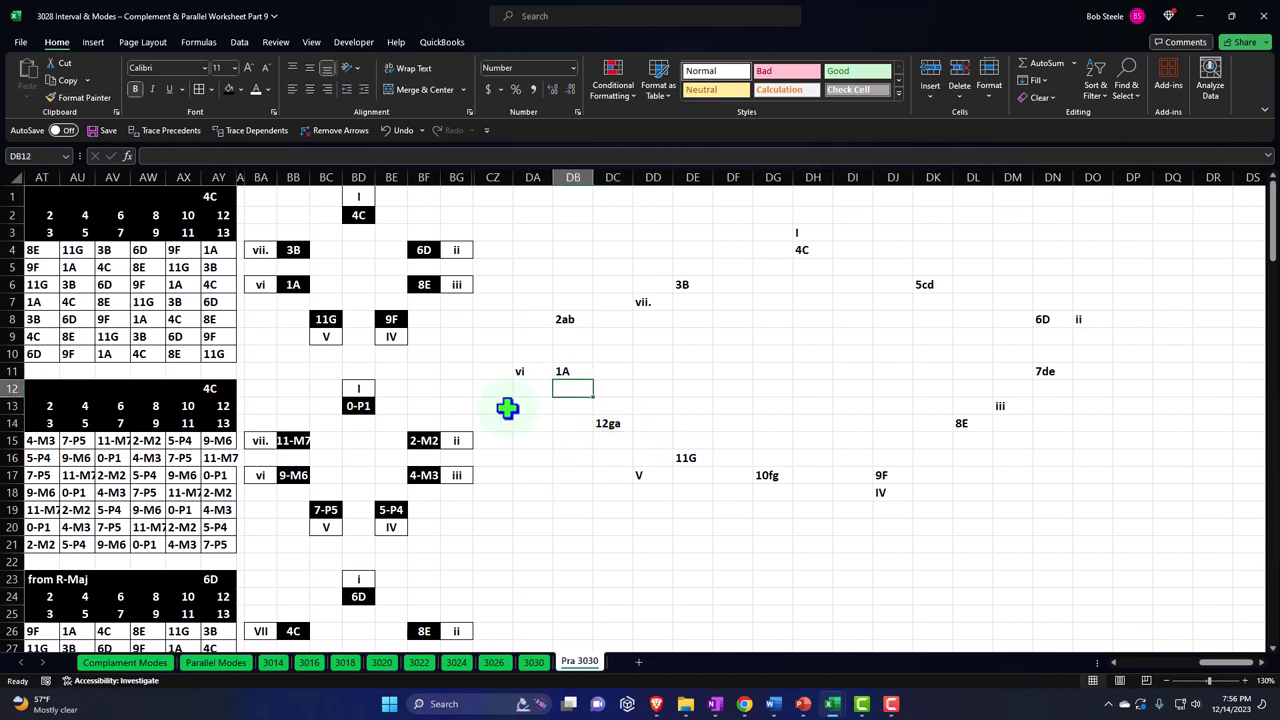
{"action": "key", "text": "Down"}
{"action": "key", "text": "Down"}
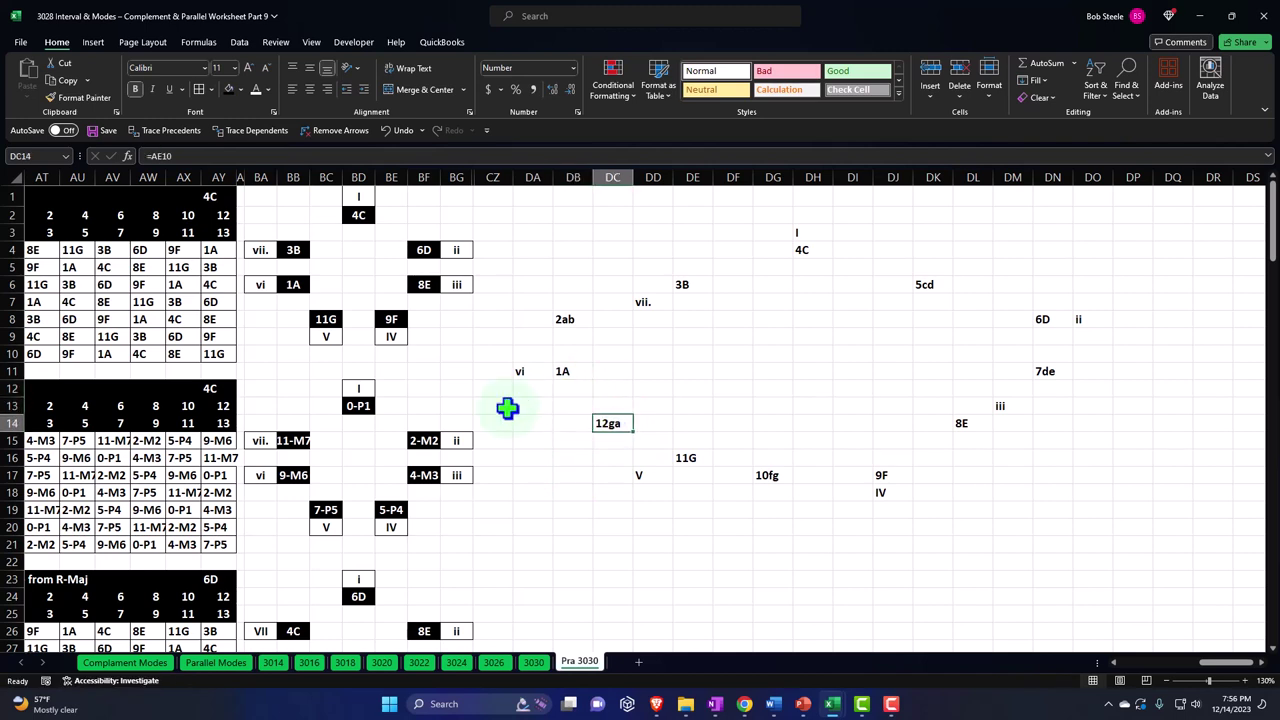
{"action": "left_click", "coordinate": [770, 337]}
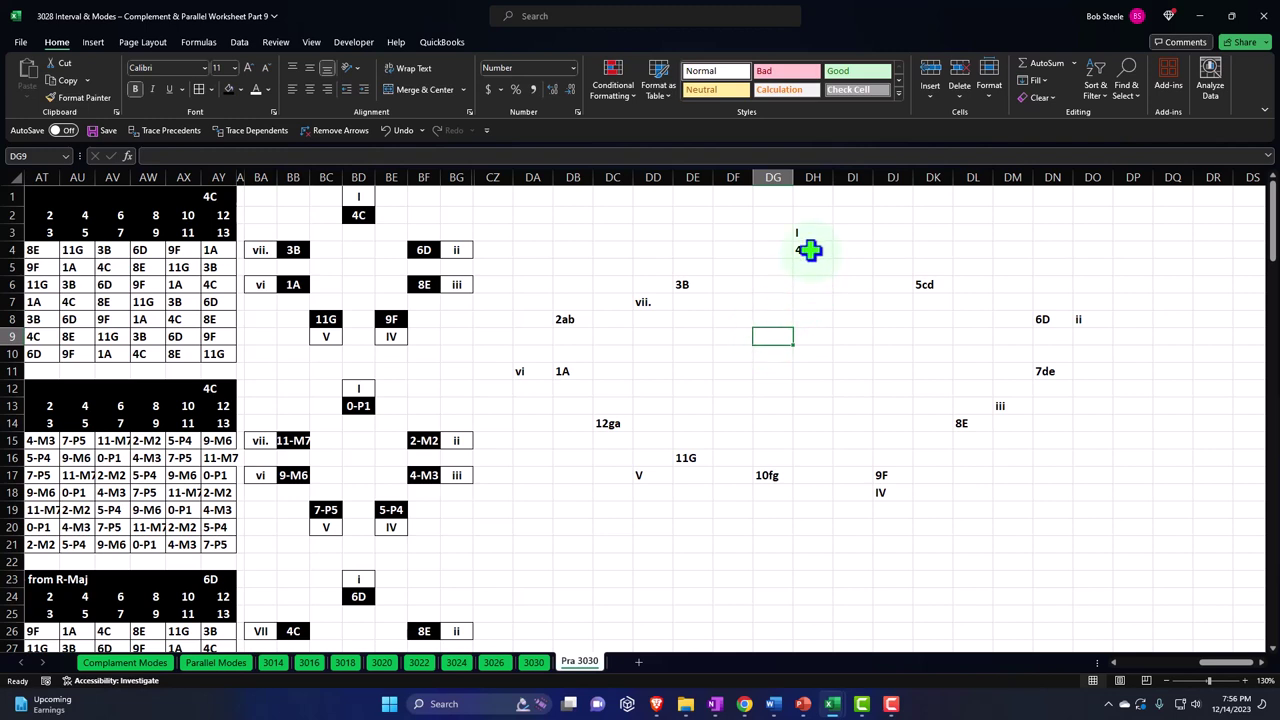
- Fill the two 4C chord cells in row 4 and cell DL5 green
{"action": "left_click_drag", "start_coordinate": [809, 250], "coordinate": [843, 249]}
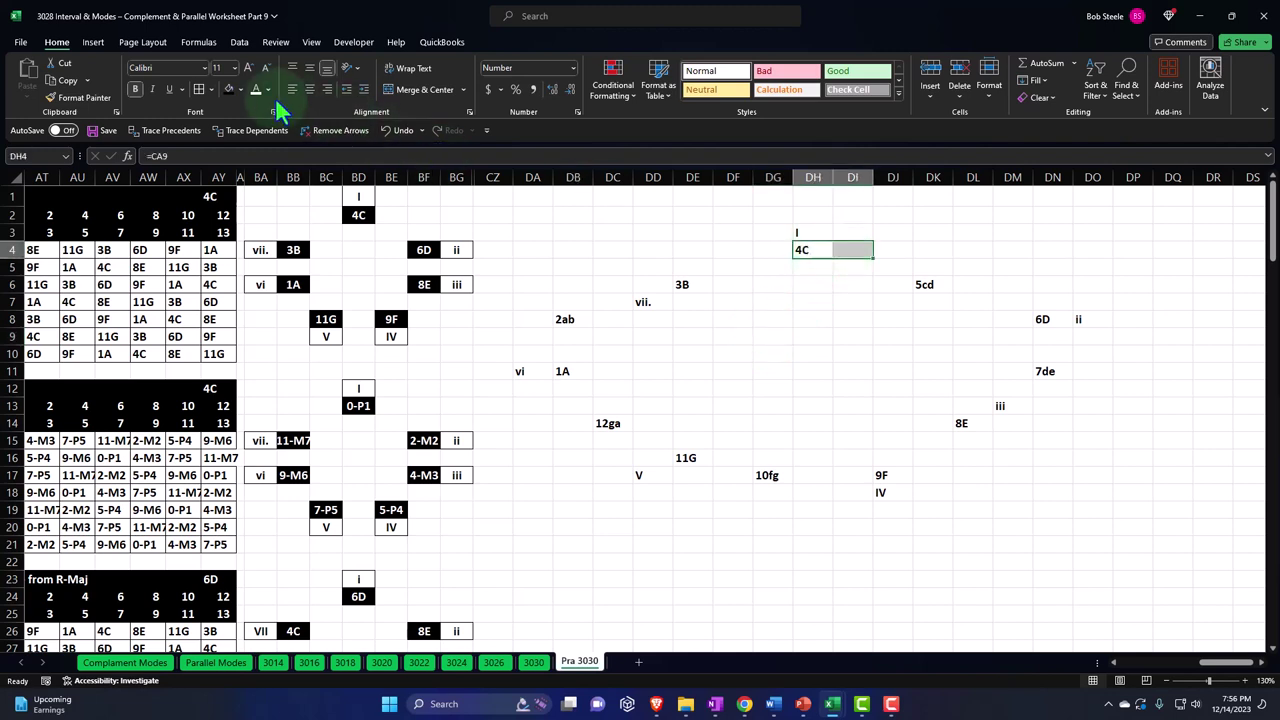
{"action": "left_click", "coordinate": [239, 88]}
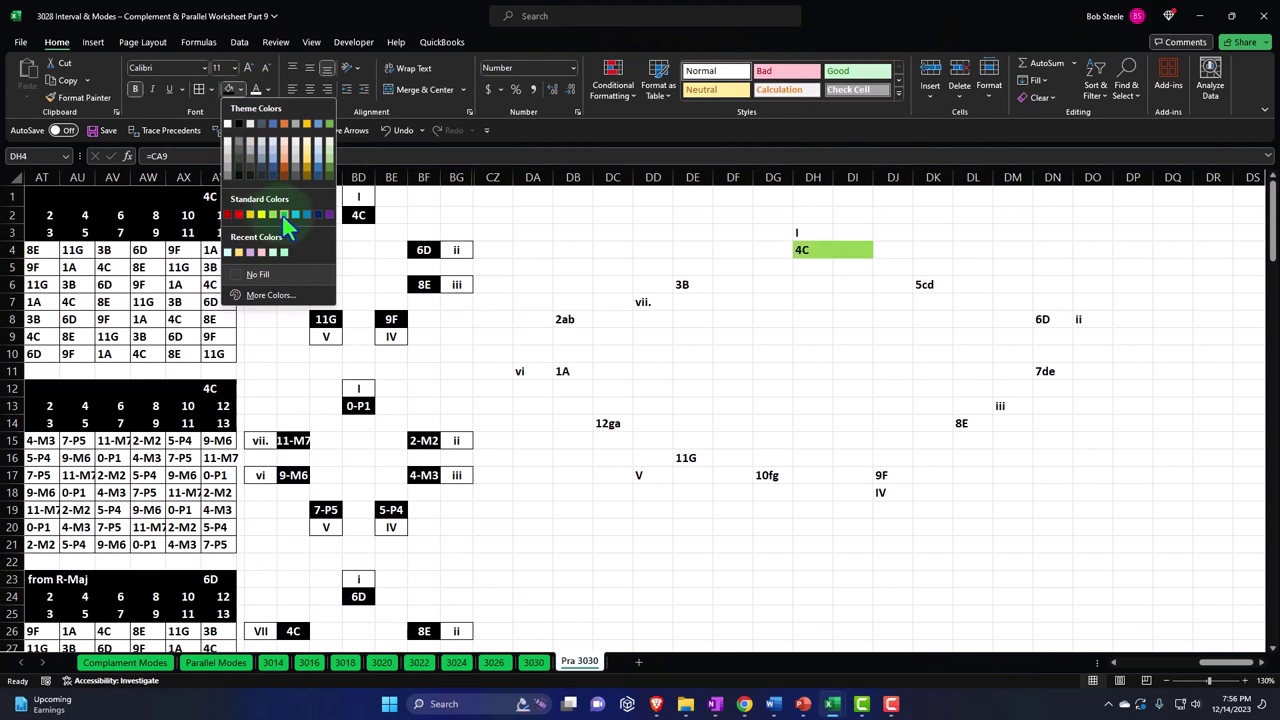
{"action": "left_click", "coordinate": [283, 216]}
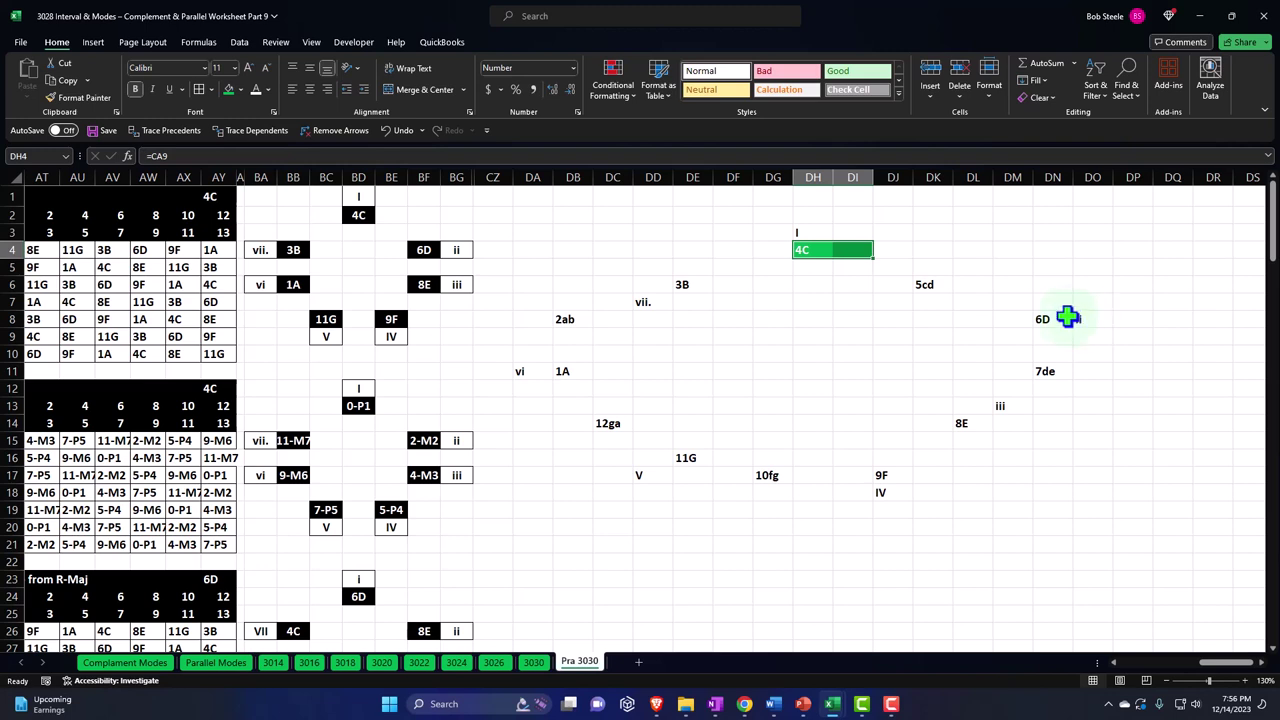
{"action": "left_click", "coordinate": [975, 270]}
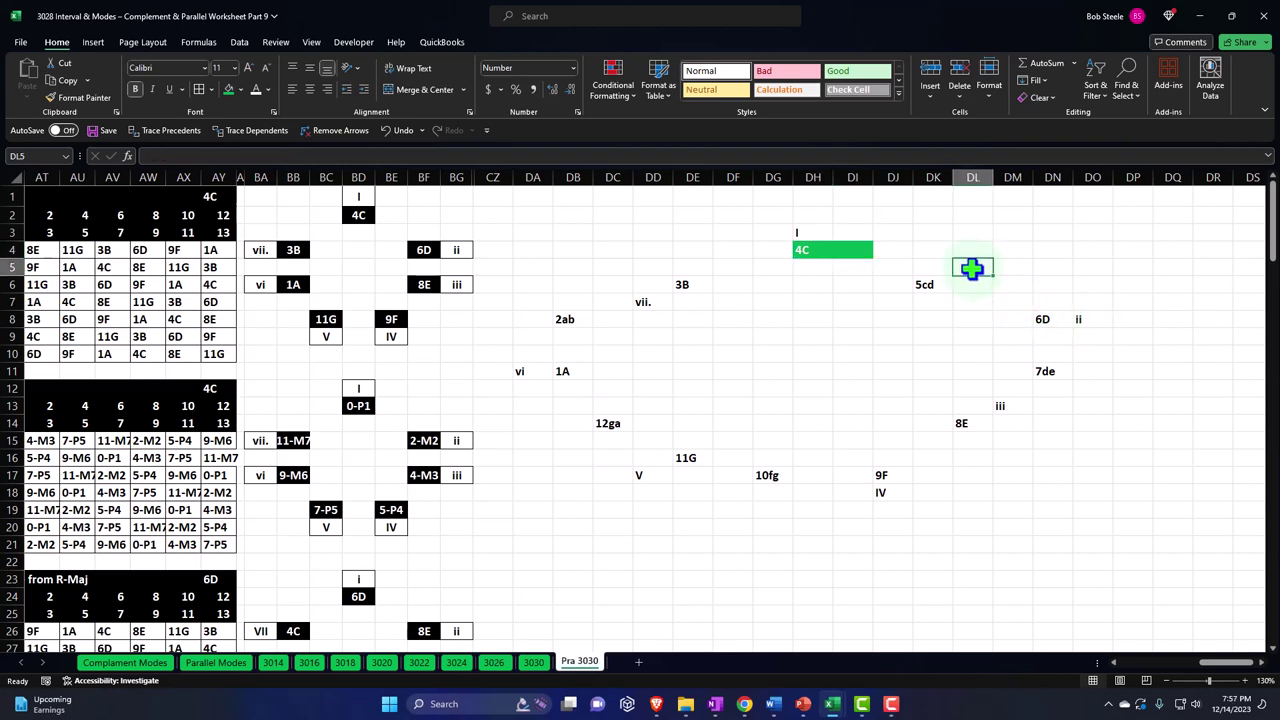
{"action": "left_click", "coordinate": [227, 88]}
- Fill the I label cell green and Format Painter its fill onto DL5
{"action": "left_click", "coordinate": [806, 231]}
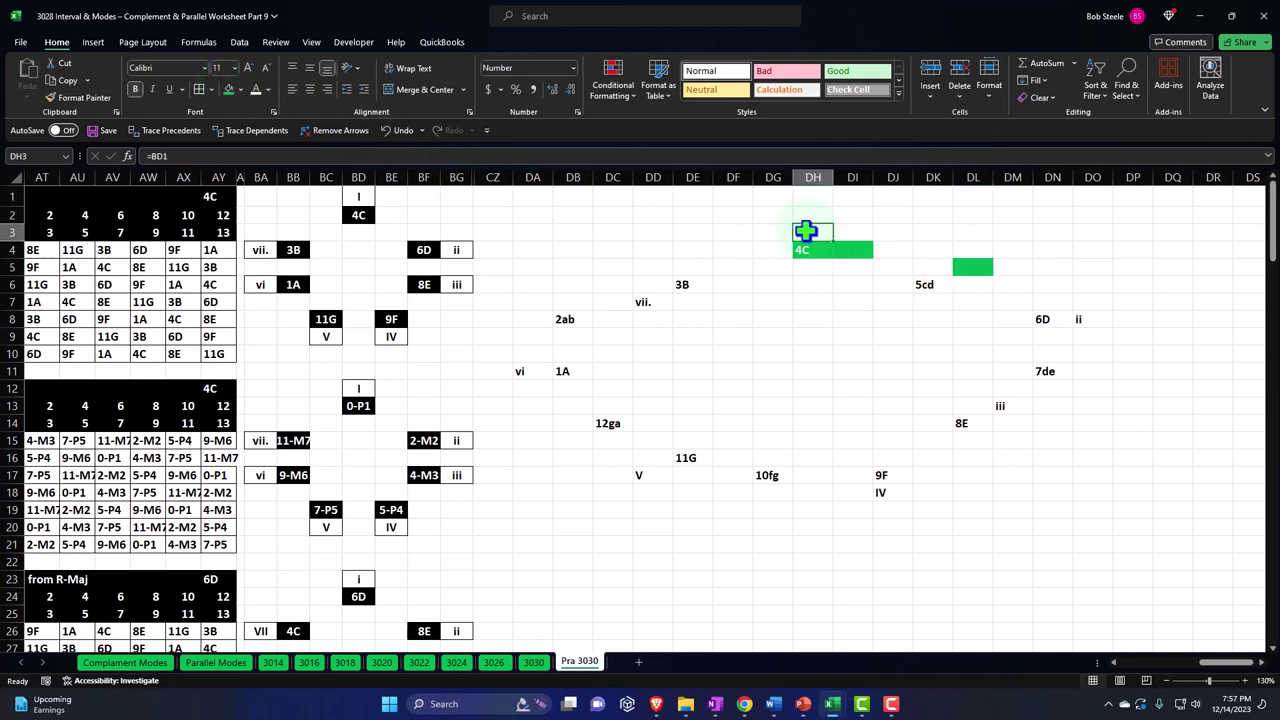
{"action": "left_click", "coordinate": [229, 89]}
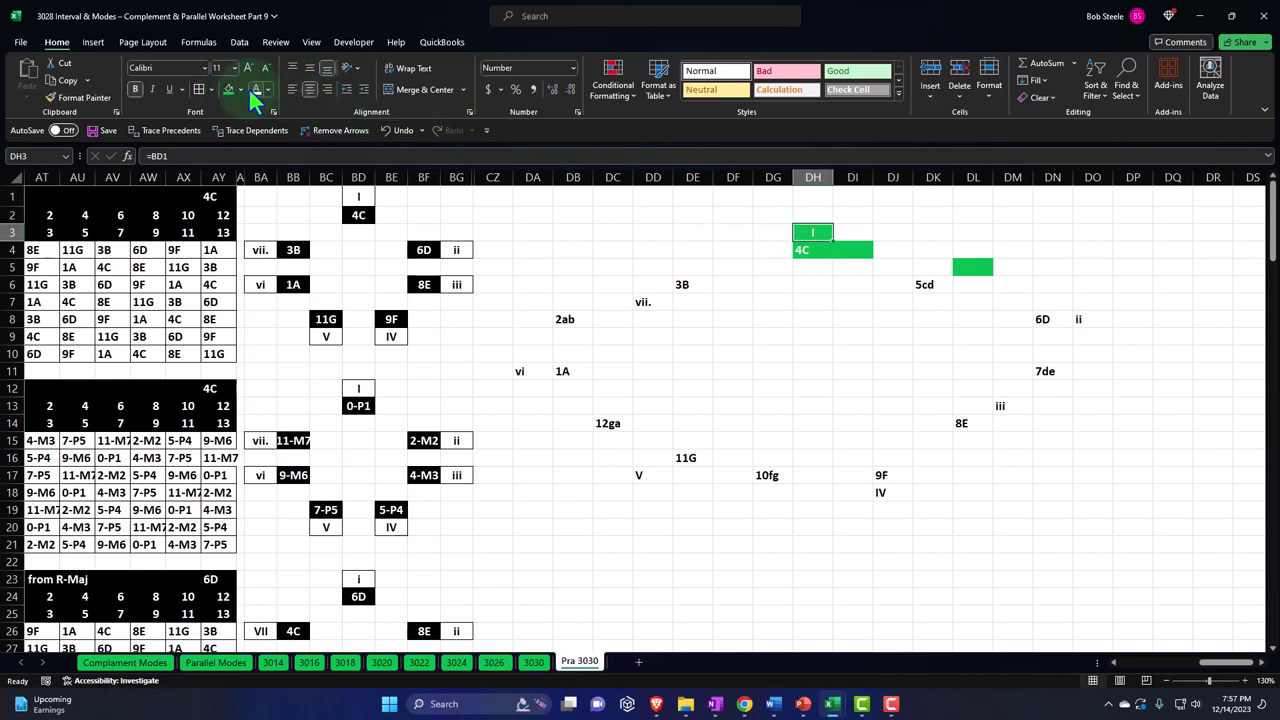
{"action": "left_click", "coordinate": [972, 267]}
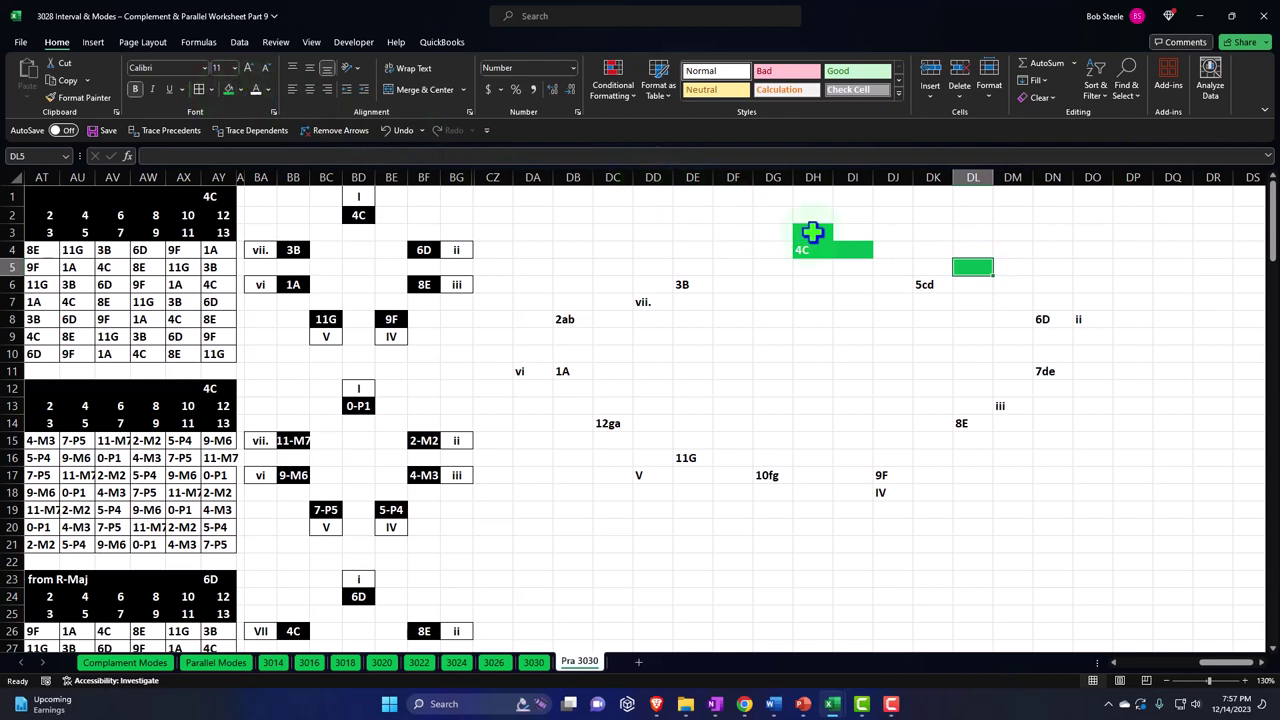
{"action": "left_click", "coordinate": [812, 233]}
{"action": "left_click", "coordinate": [70, 98]}
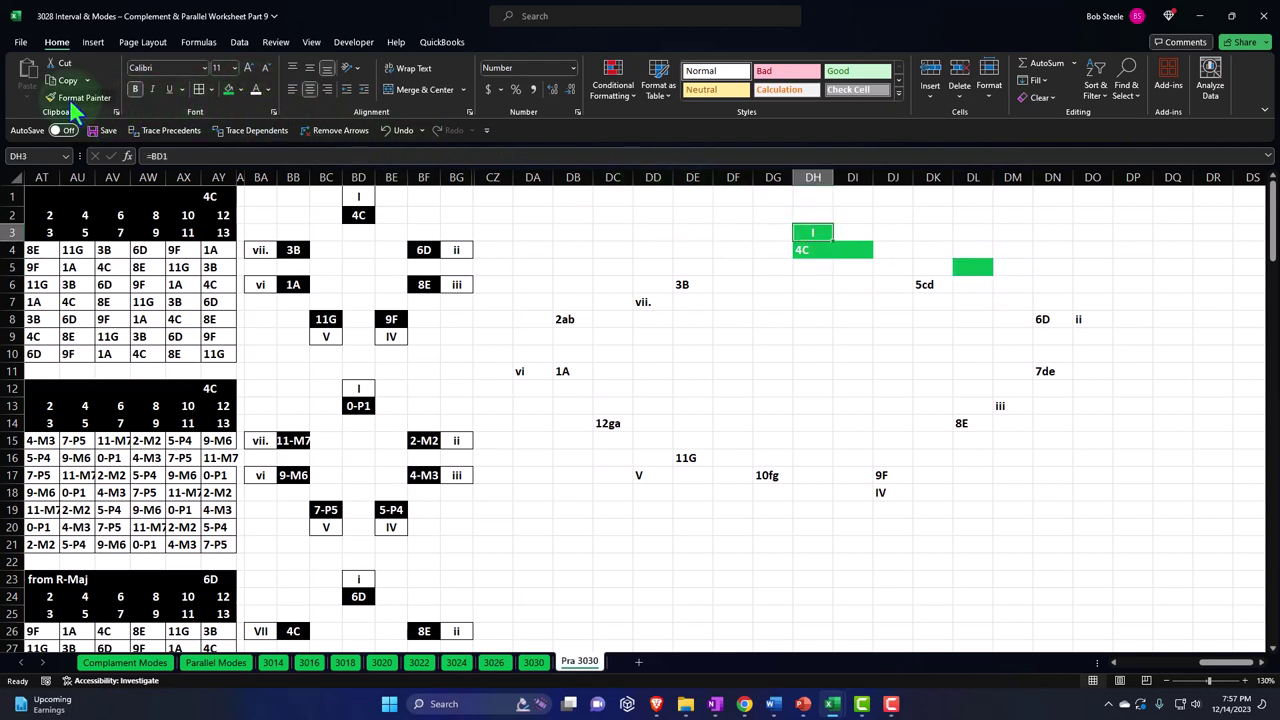
{"action": "left_click", "coordinate": [972, 266]}
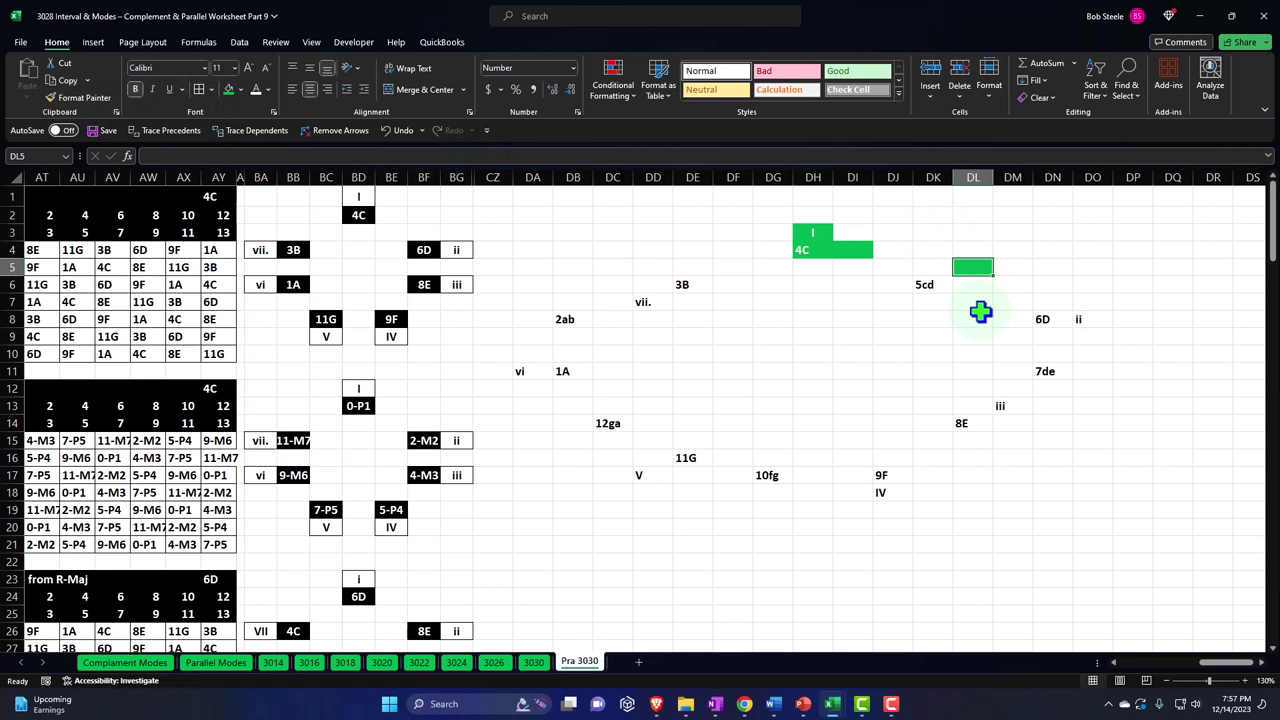
- Paint the green fill onto the ii cell, DO11 and DM13, then move iii to row 15
{"action": "left_click", "coordinate": [88, 96]}
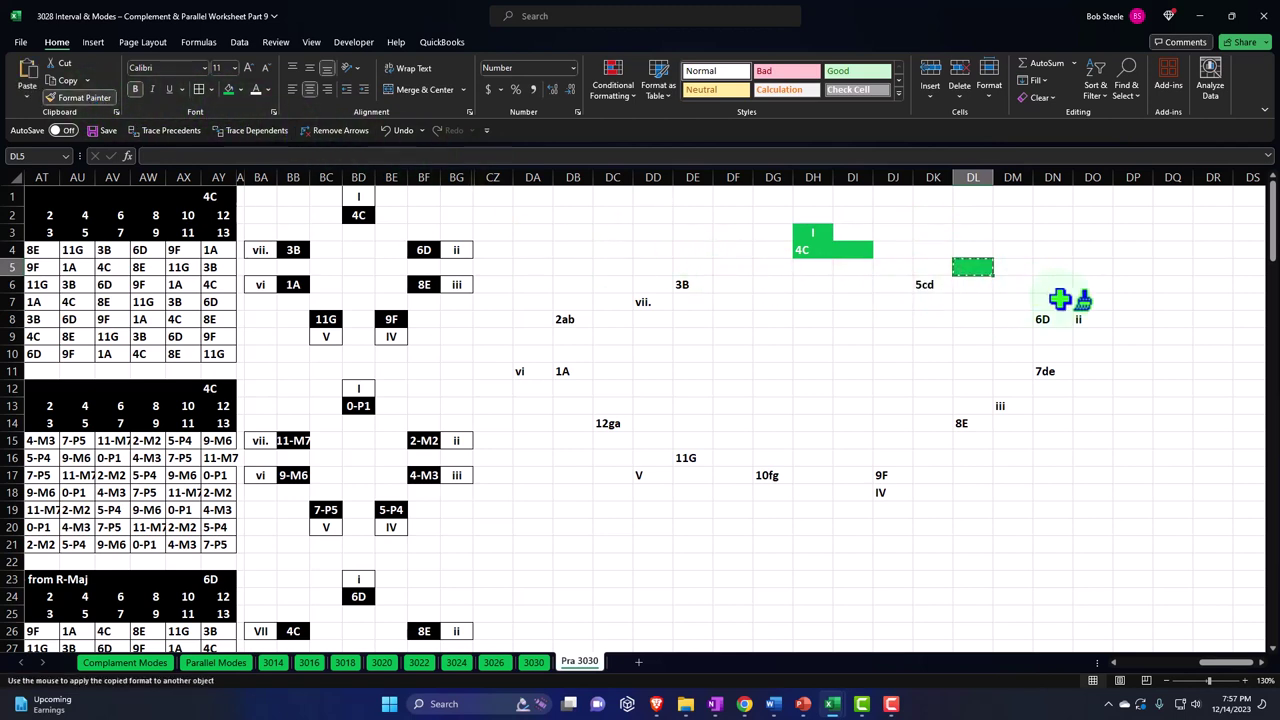
{"action": "left_click", "coordinate": [1090, 319]}
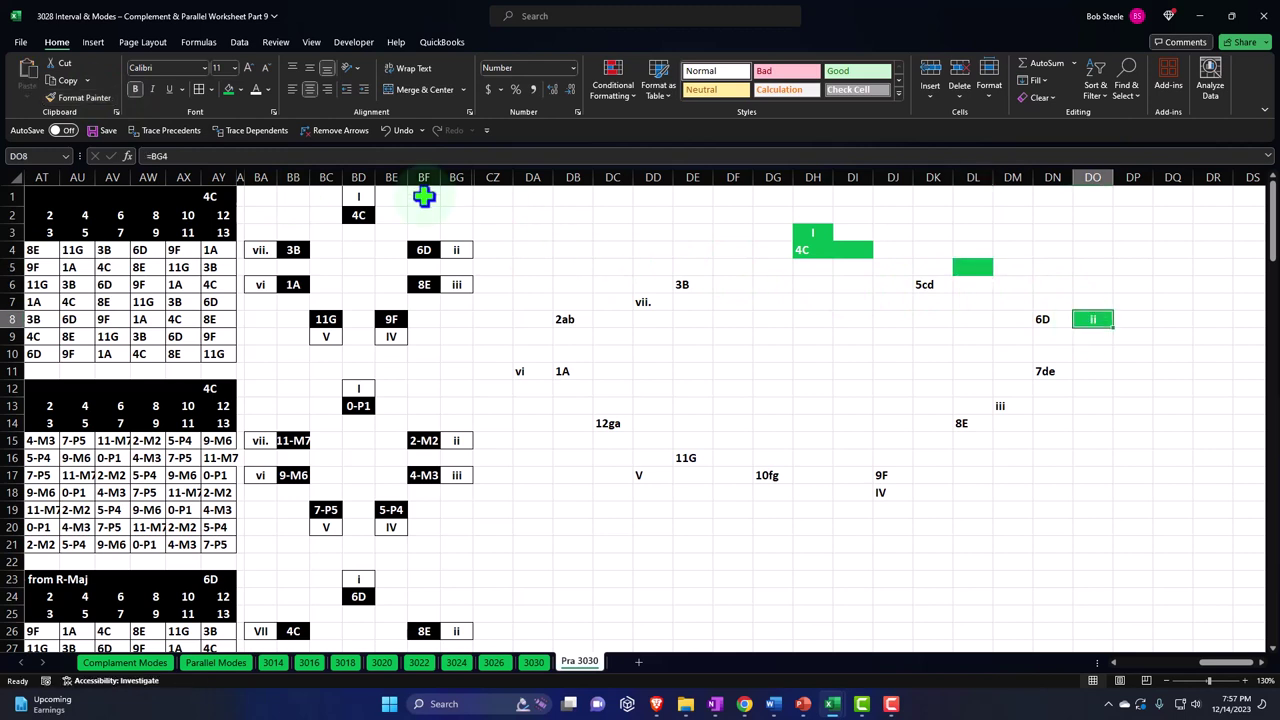
{"action": "left_click", "coordinate": [90, 96]}
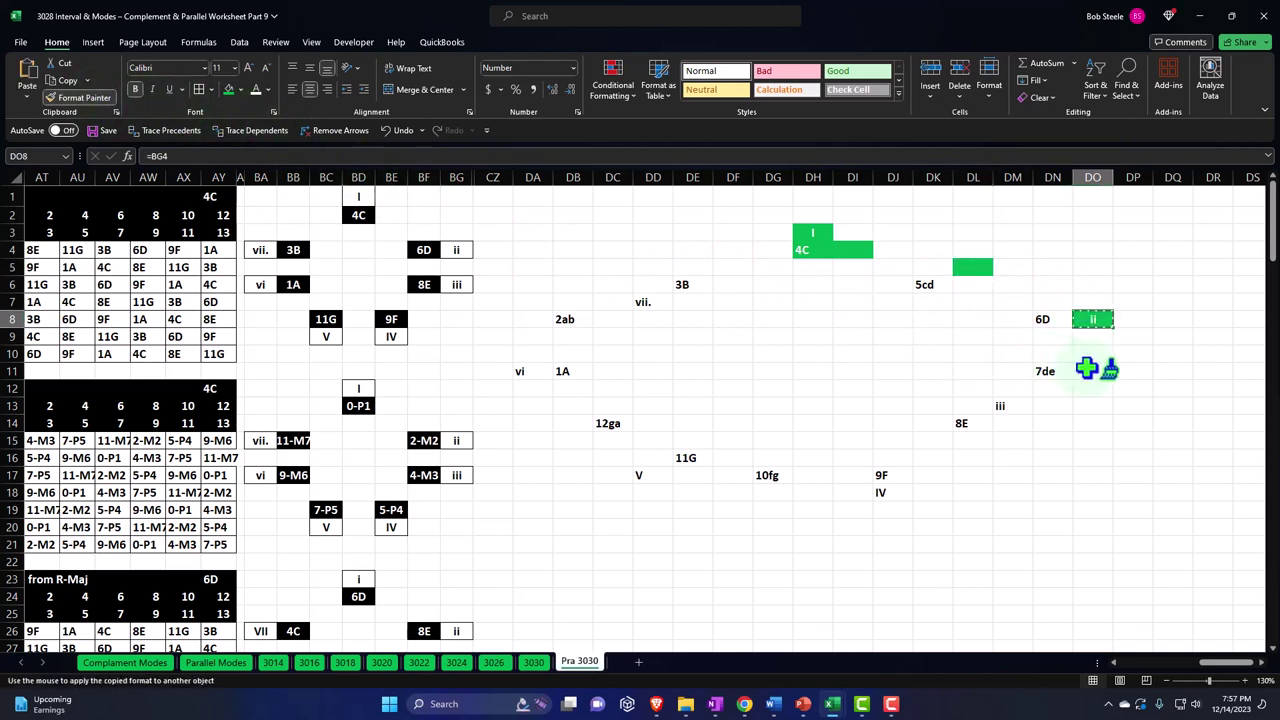
{"action": "left_click", "coordinate": [1094, 371]}
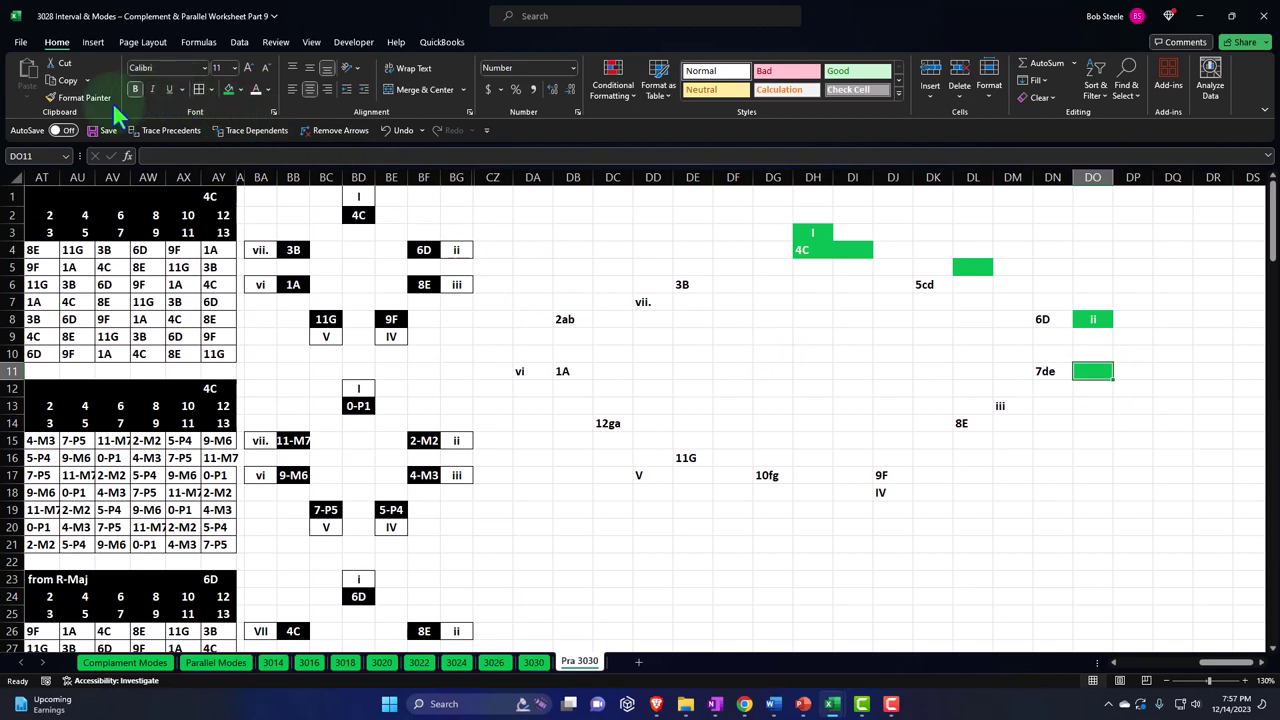
{"action": "left_click", "coordinate": [1012, 404]}
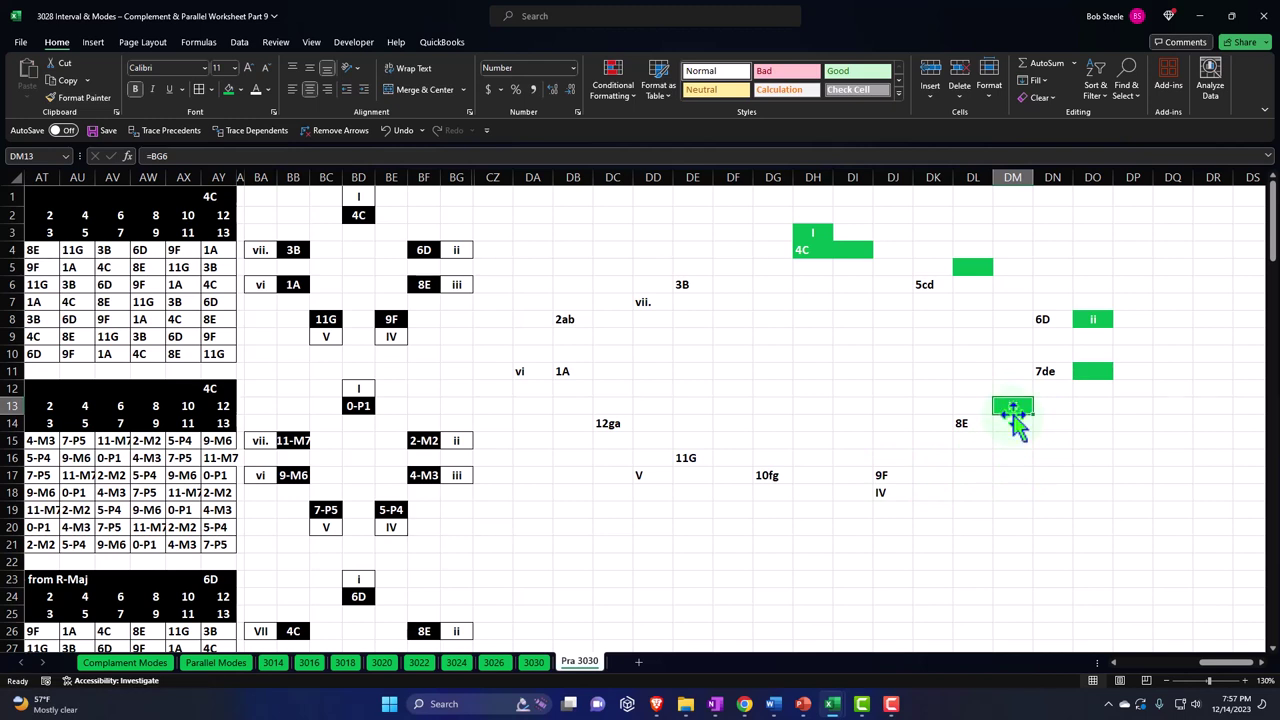
{"action": "left_click_drag", "start_coordinate": [1013, 410], "coordinate": [1018, 446]}
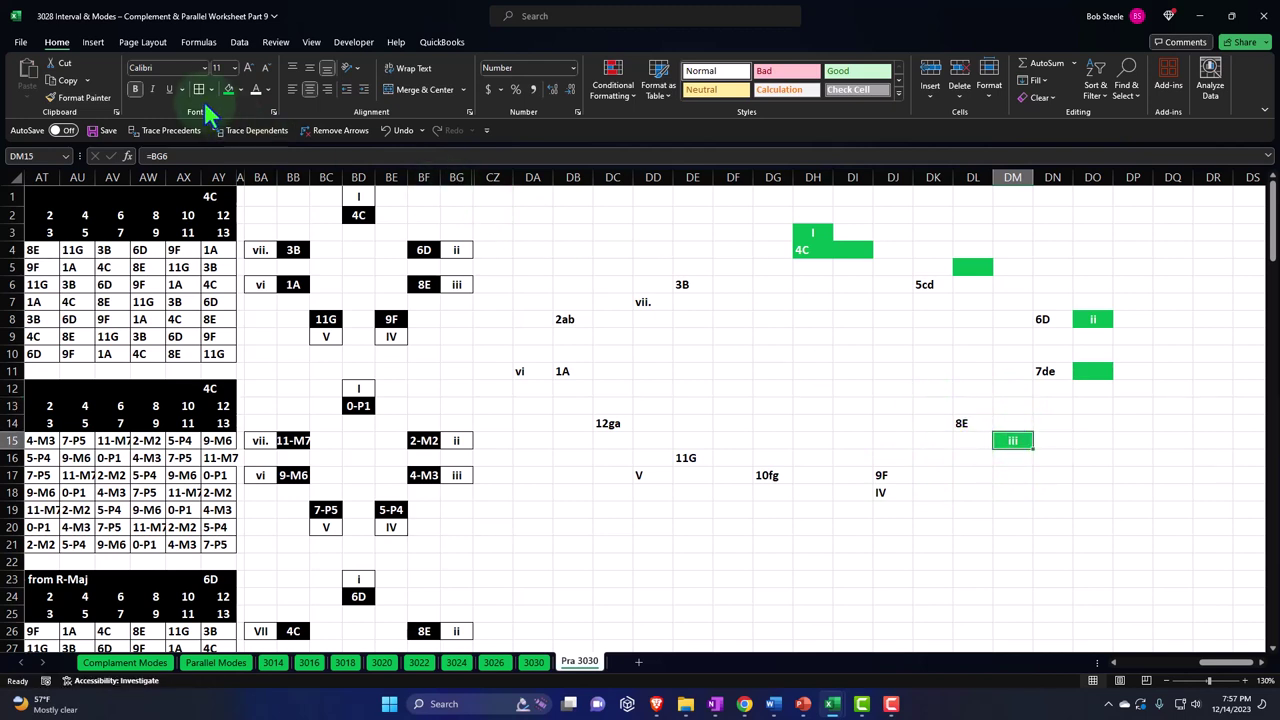
- Paint the green chord fill onto the IV cell, DG18, the V cell and DB15
{"action": "left_click", "coordinate": [77, 98]}
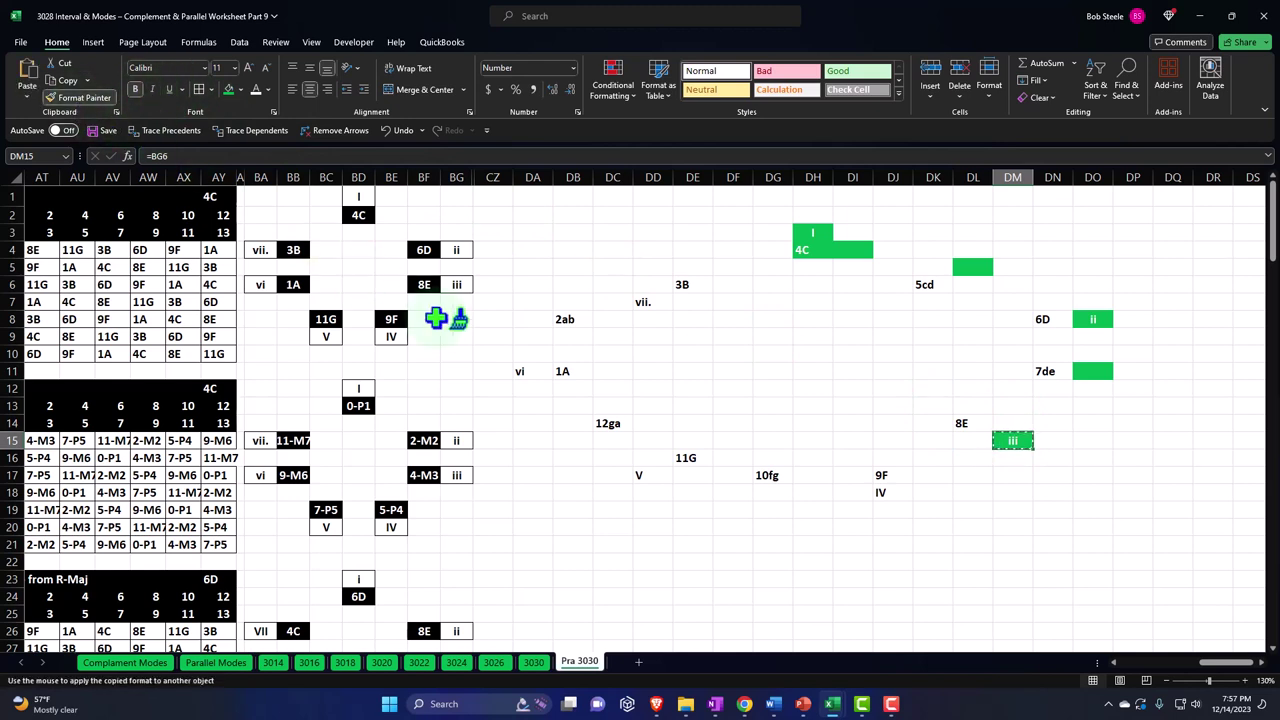
{"action": "left_click", "coordinate": [887, 493]}
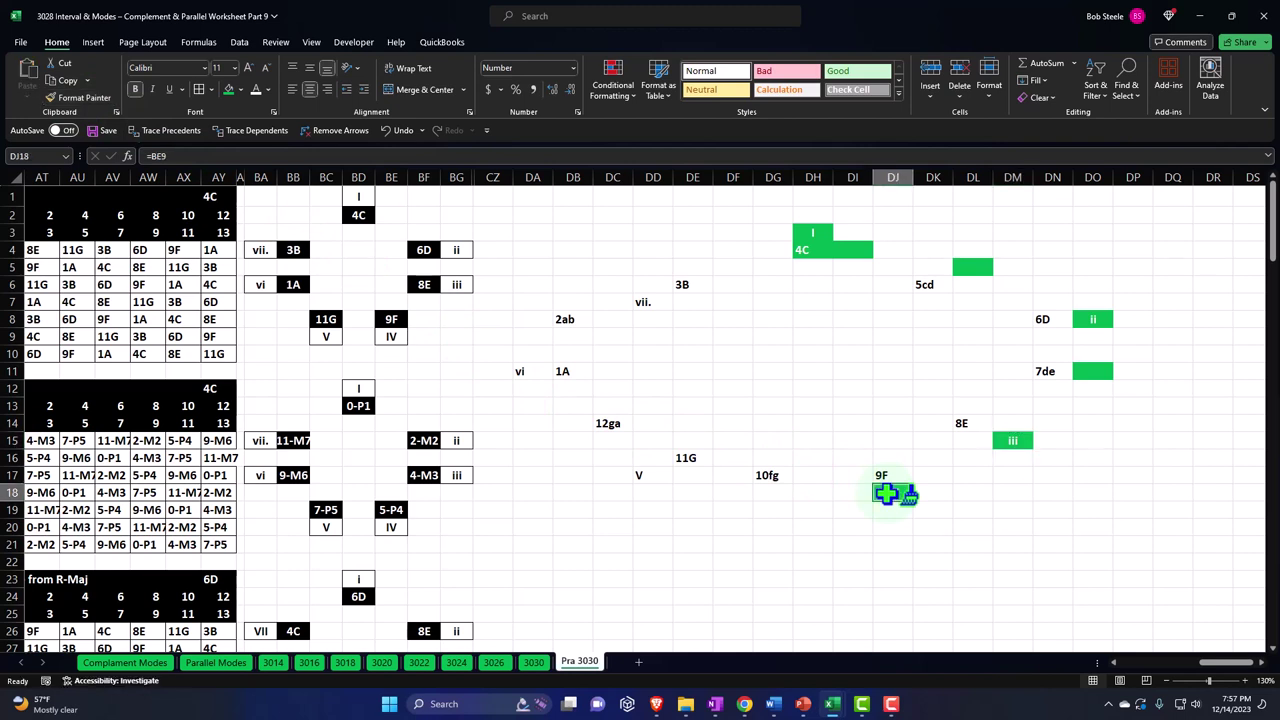
{"action": "left_click", "coordinate": [82, 94]}
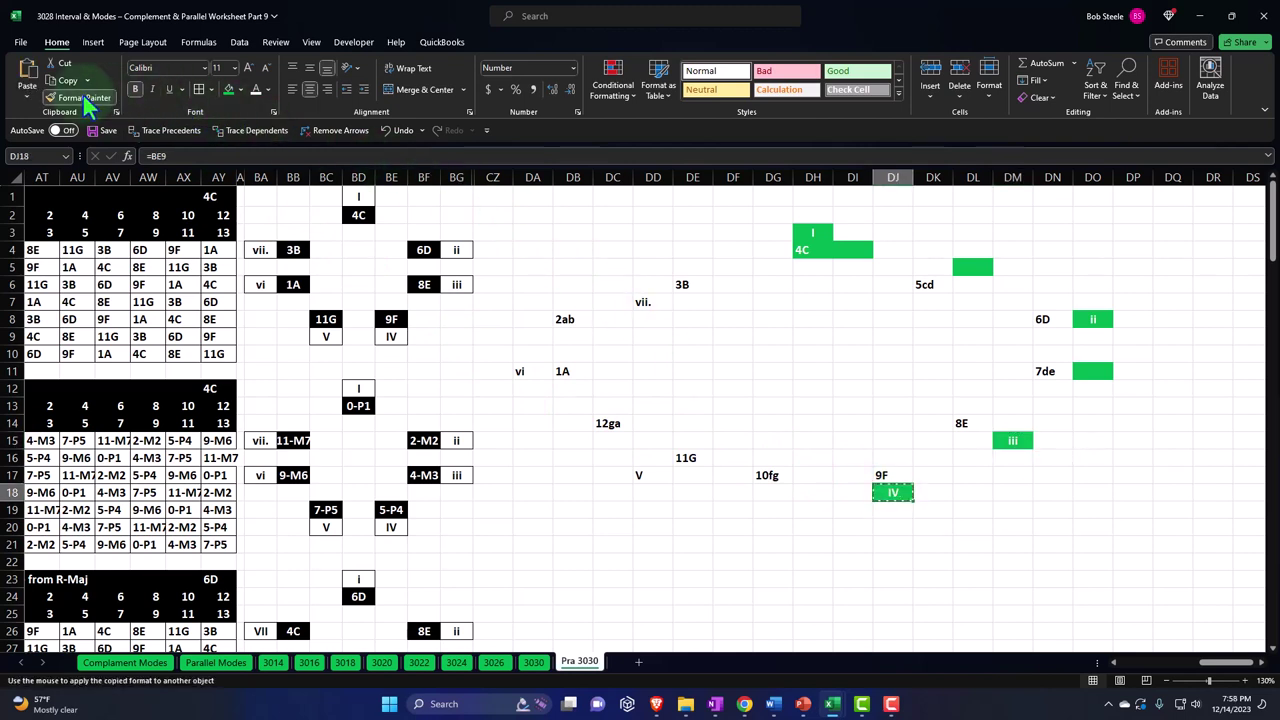
{"action": "left_click", "coordinate": [776, 491]}
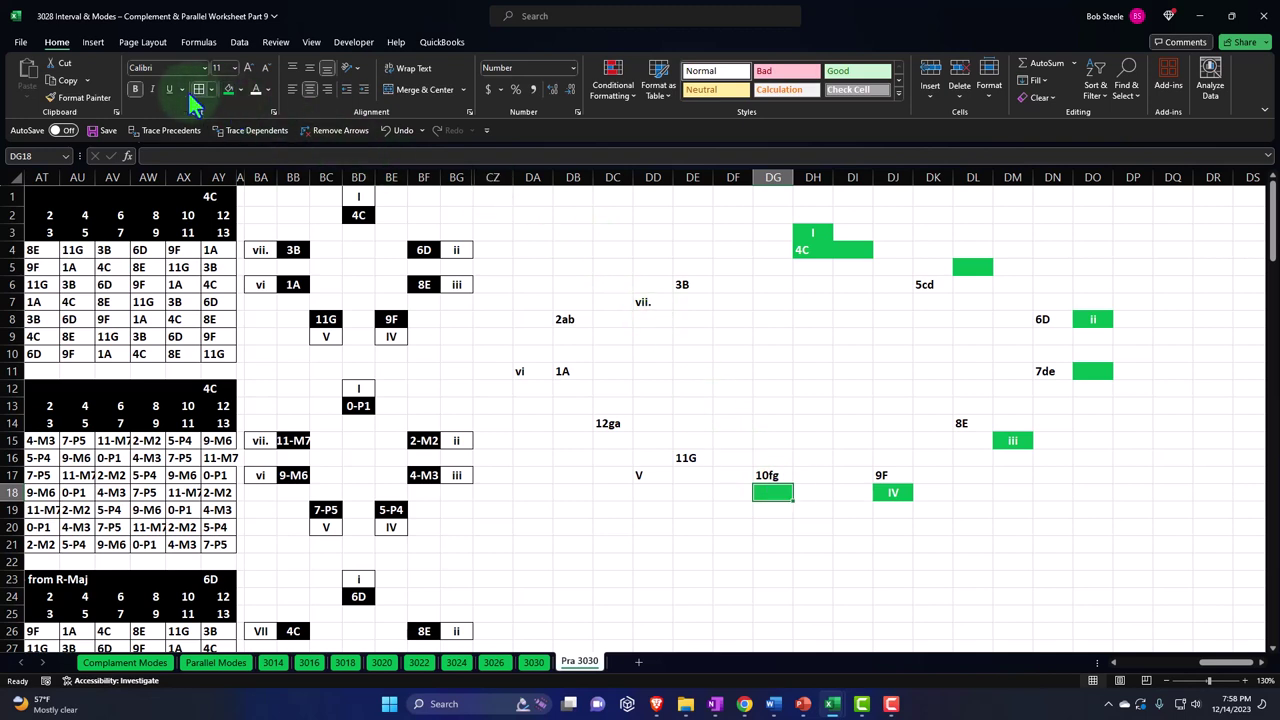
{"action": "left_click", "coordinate": [84, 98]}
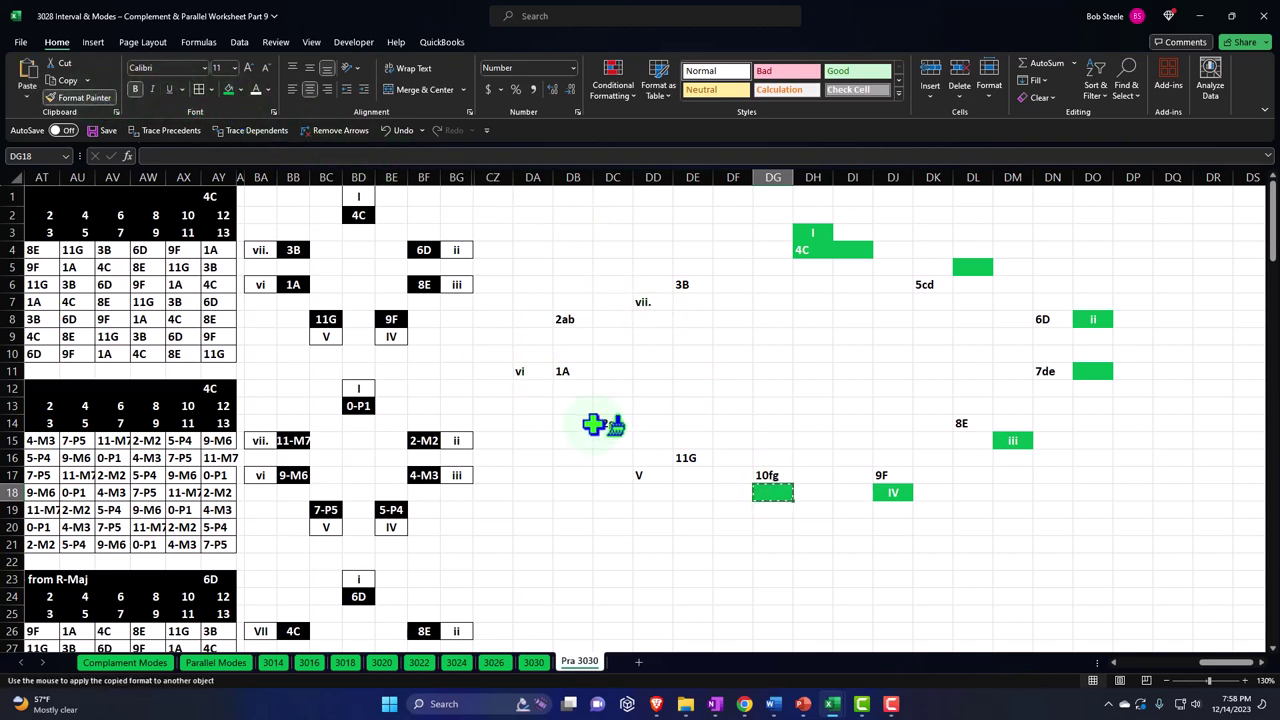
{"action": "left_click", "coordinate": [650, 474]}
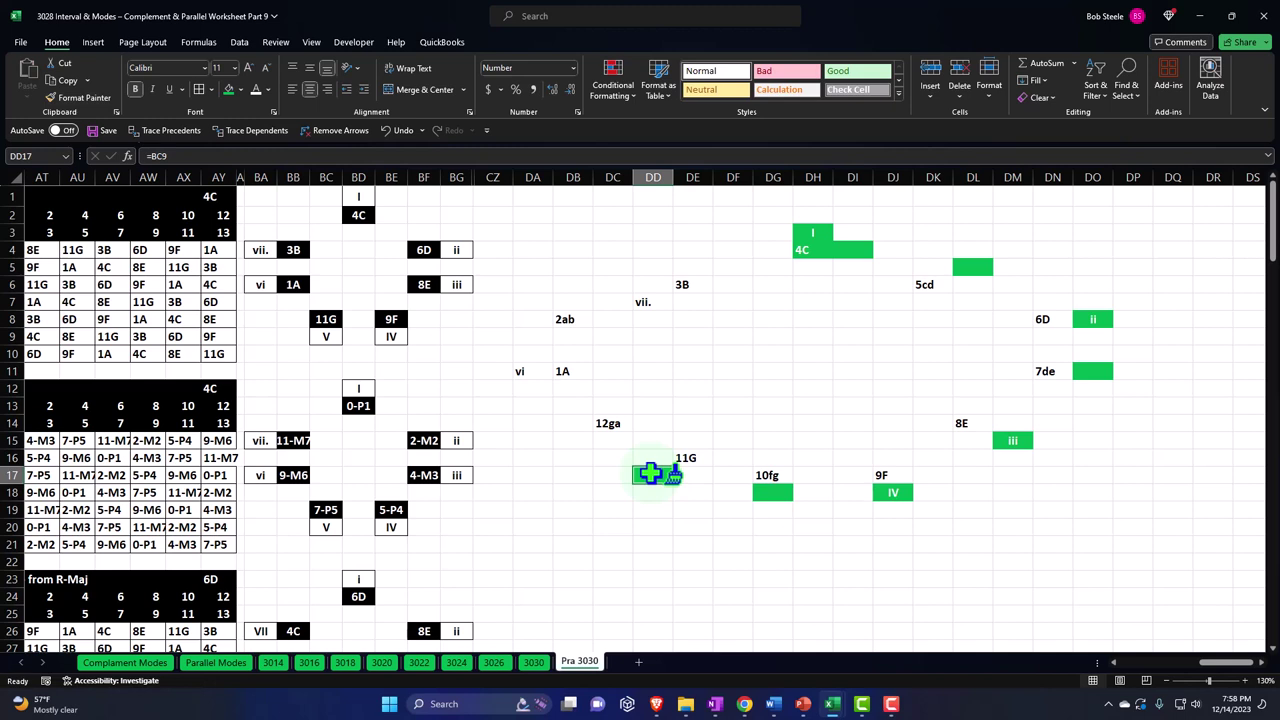
{"action": "left_click", "coordinate": [89, 97]}
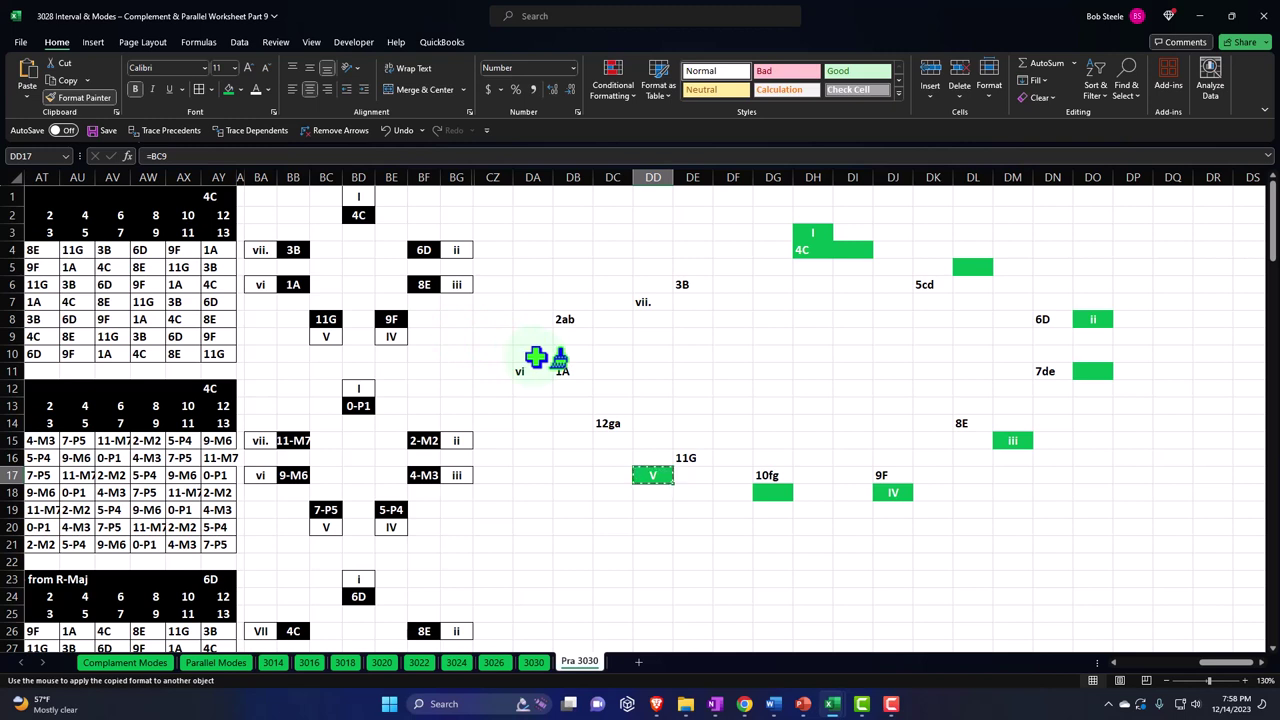
{"action": "left_click", "coordinate": [575, 440]}
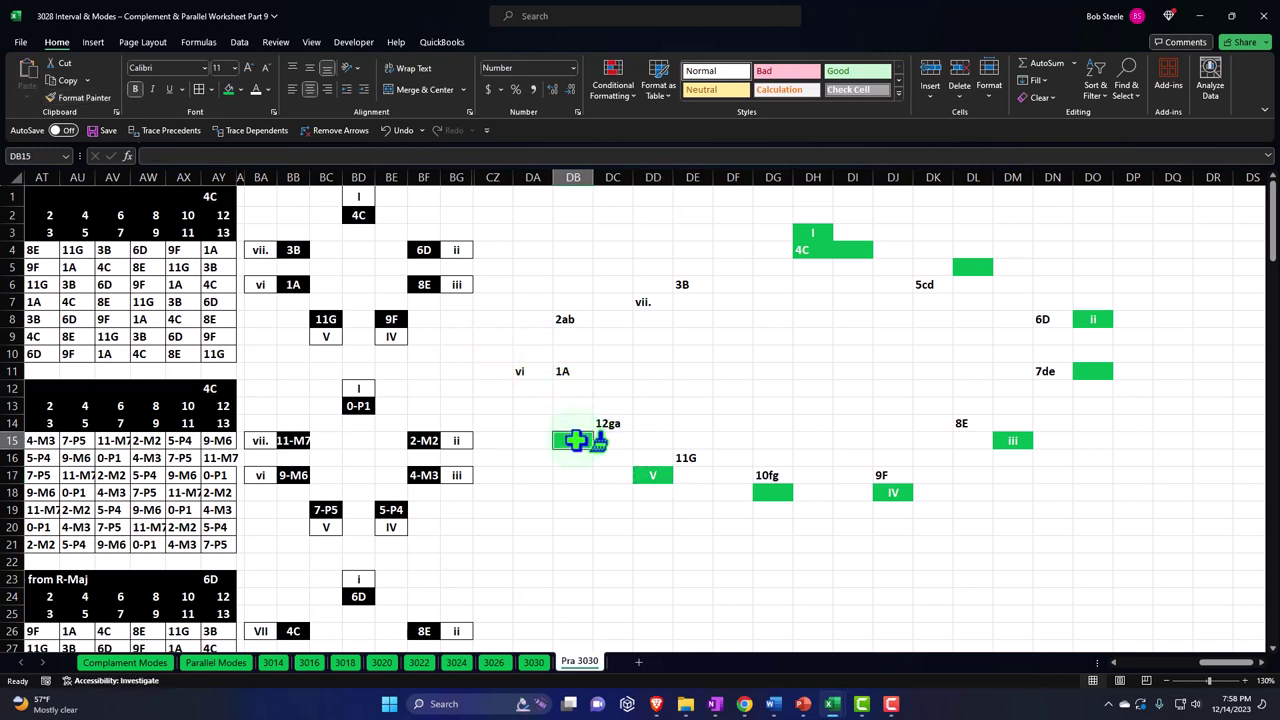
- Paint the green fill onto the vi cell and the cell beside 2ab
{"action": "left_click", "coordinate": [83, 98]}
{"action": "left_click", "coordinate": [532, 371]}
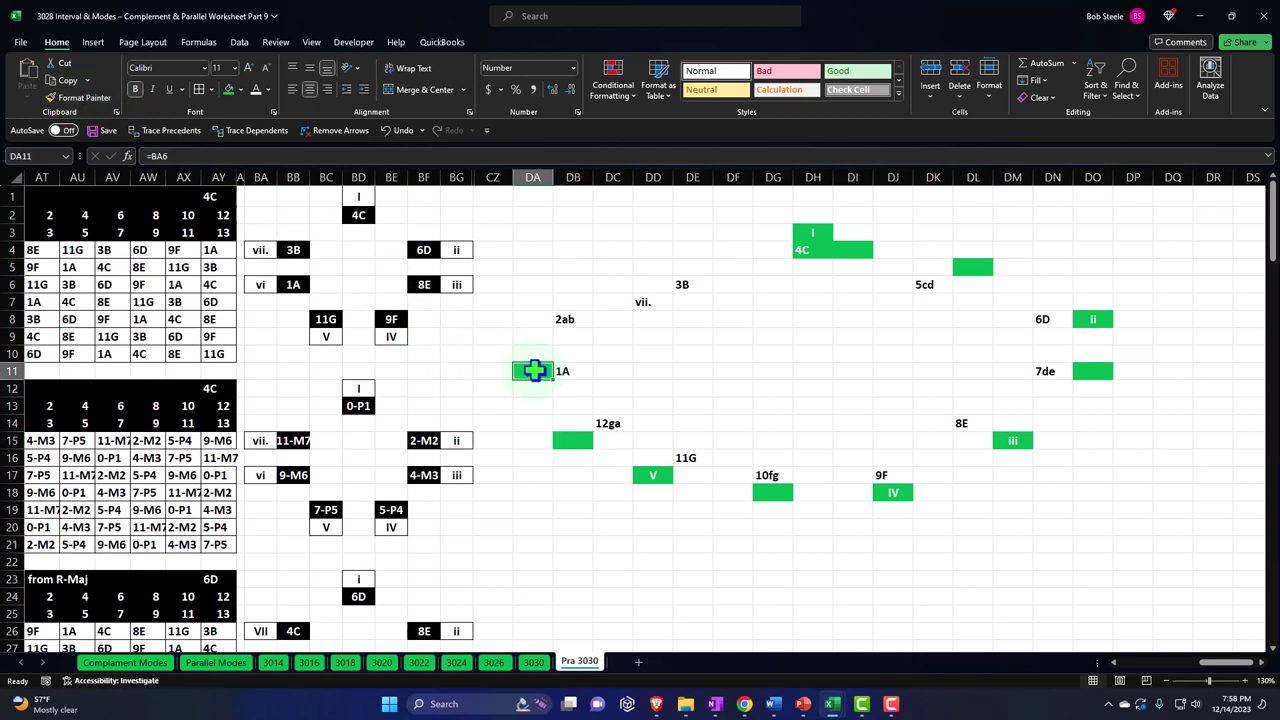
{"action": "left_click", "coordinate": [72, 99]}
{"action": "left_click", "coordinate": [535, 319]}
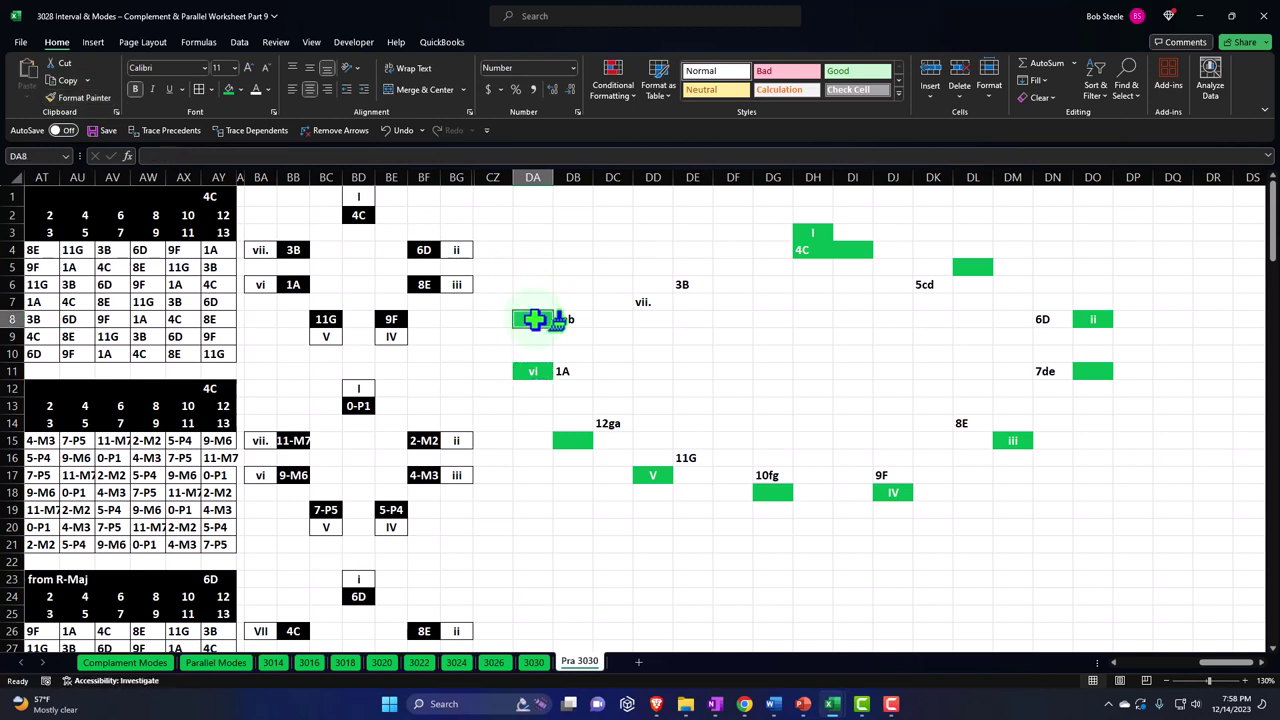
- Make the vii. cell green and move it up to DD5
{"action": "left_click", "coordinate": [97, 101]}
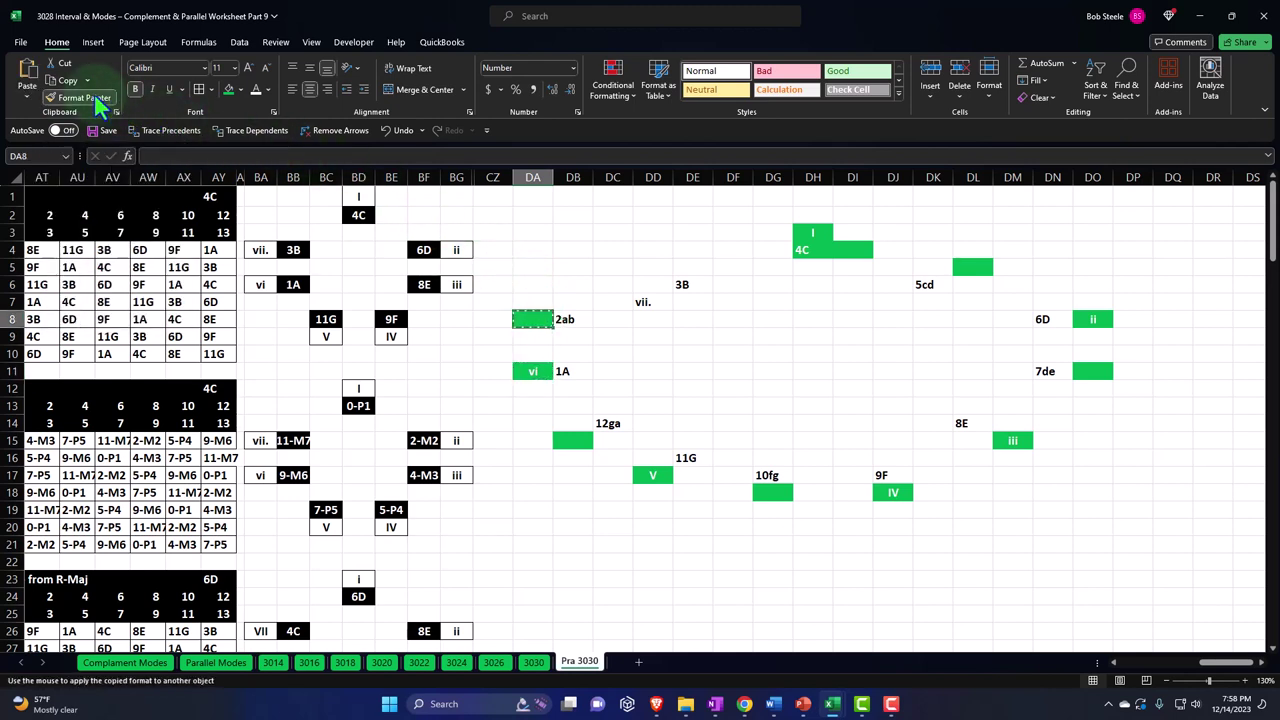
{"action": "left_click", "coordinate": [651, 266]}
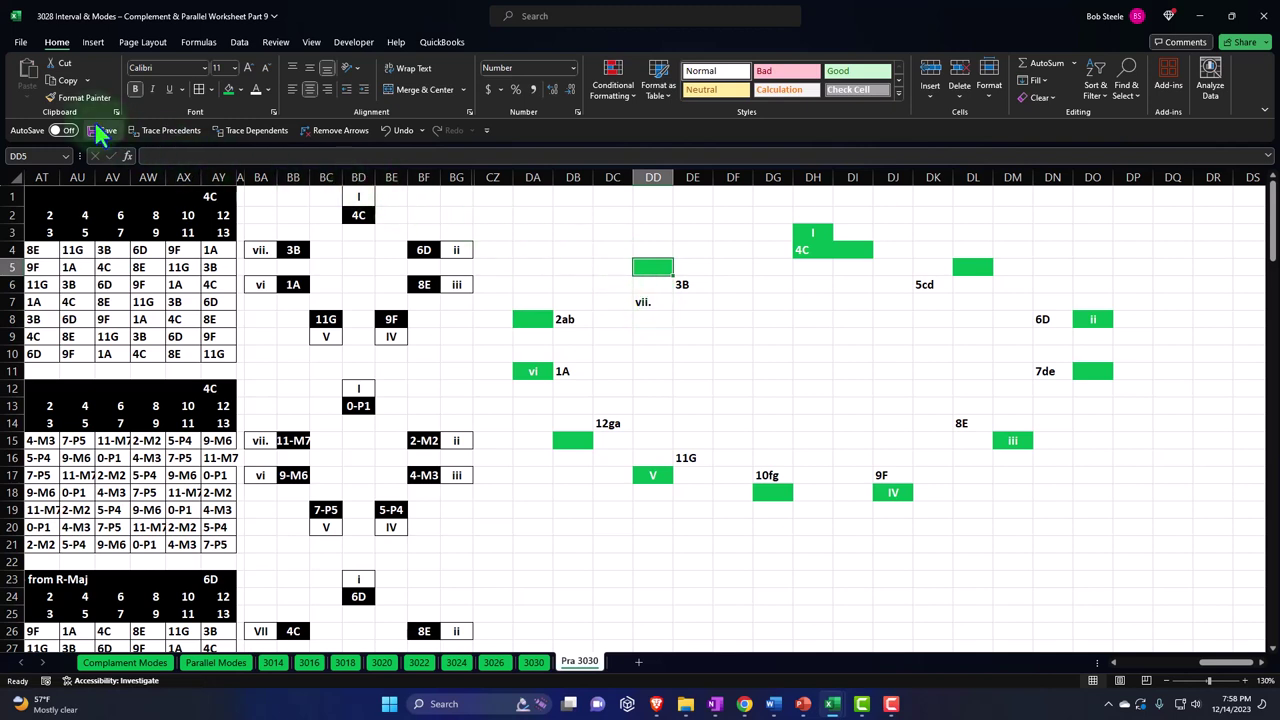
{"action": "left_click", "coordinate": [394, 131]}
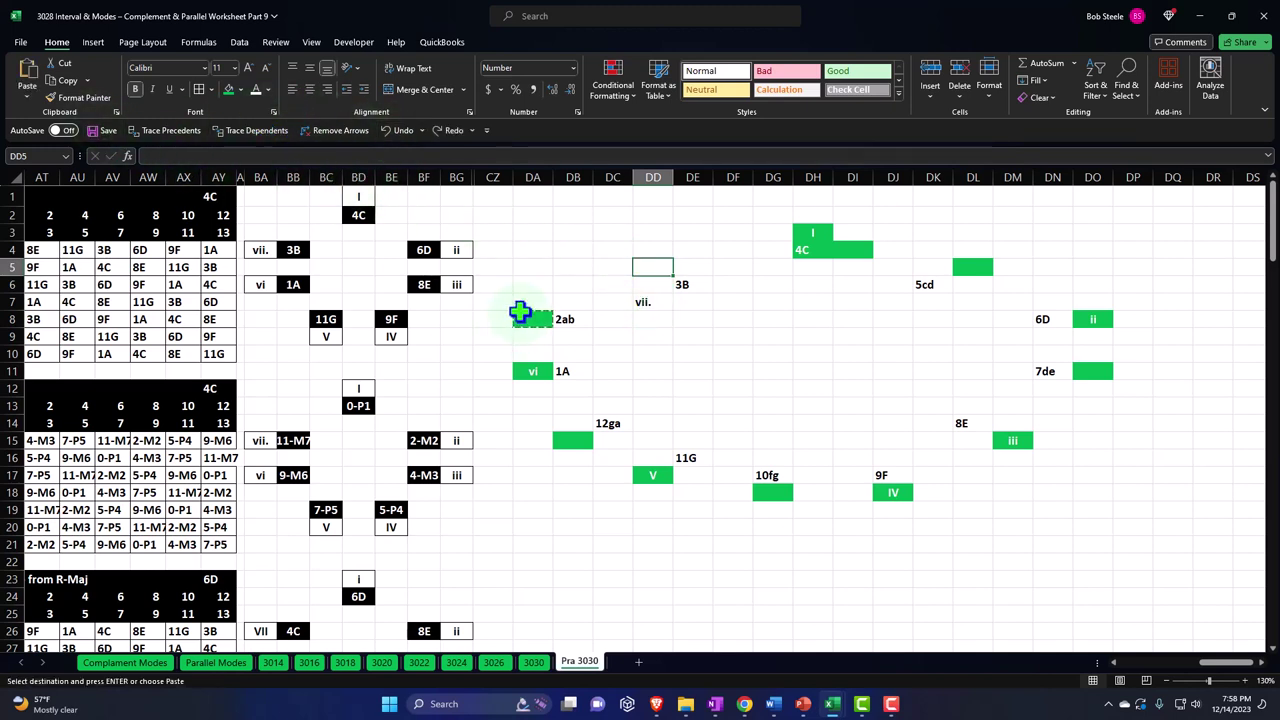
{"action": "left_click", "coordinate": [68, 100]}
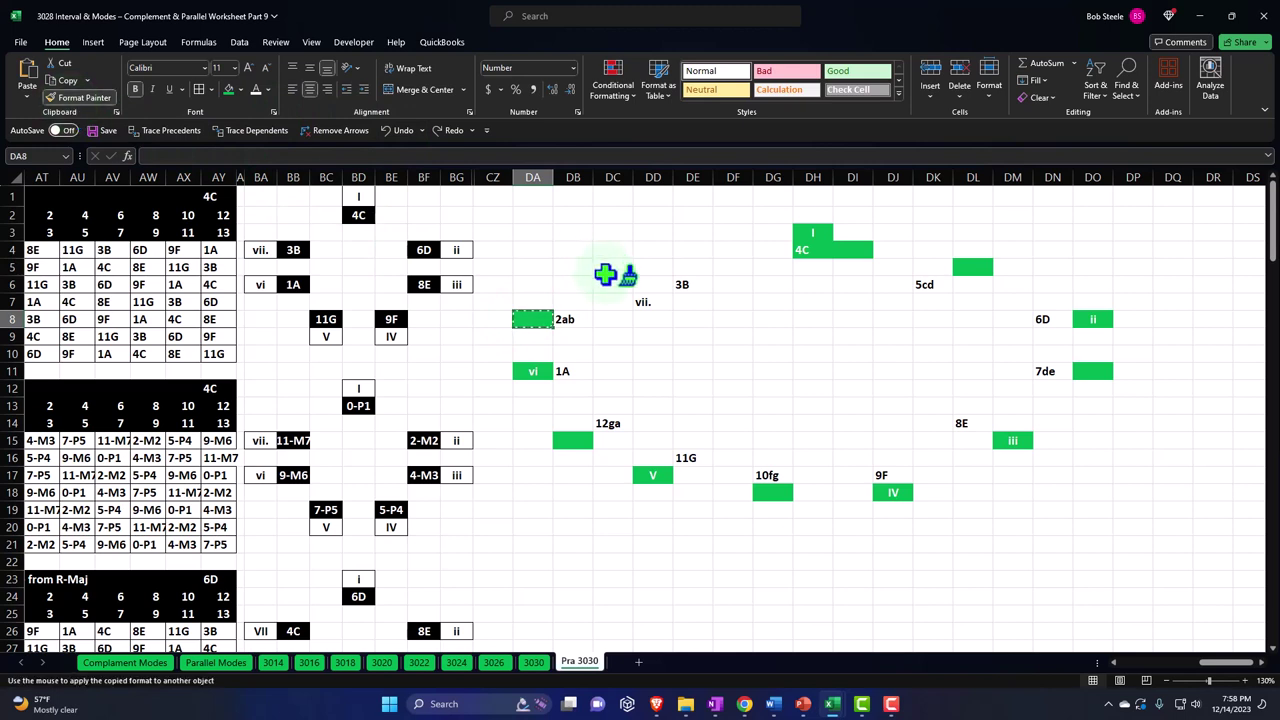
{"action": "left_click", "coordinate": [647, 303]}
{"action": "left_click_drag", "start_coordinate": [655, 295], "coordinate": [648, 269]}
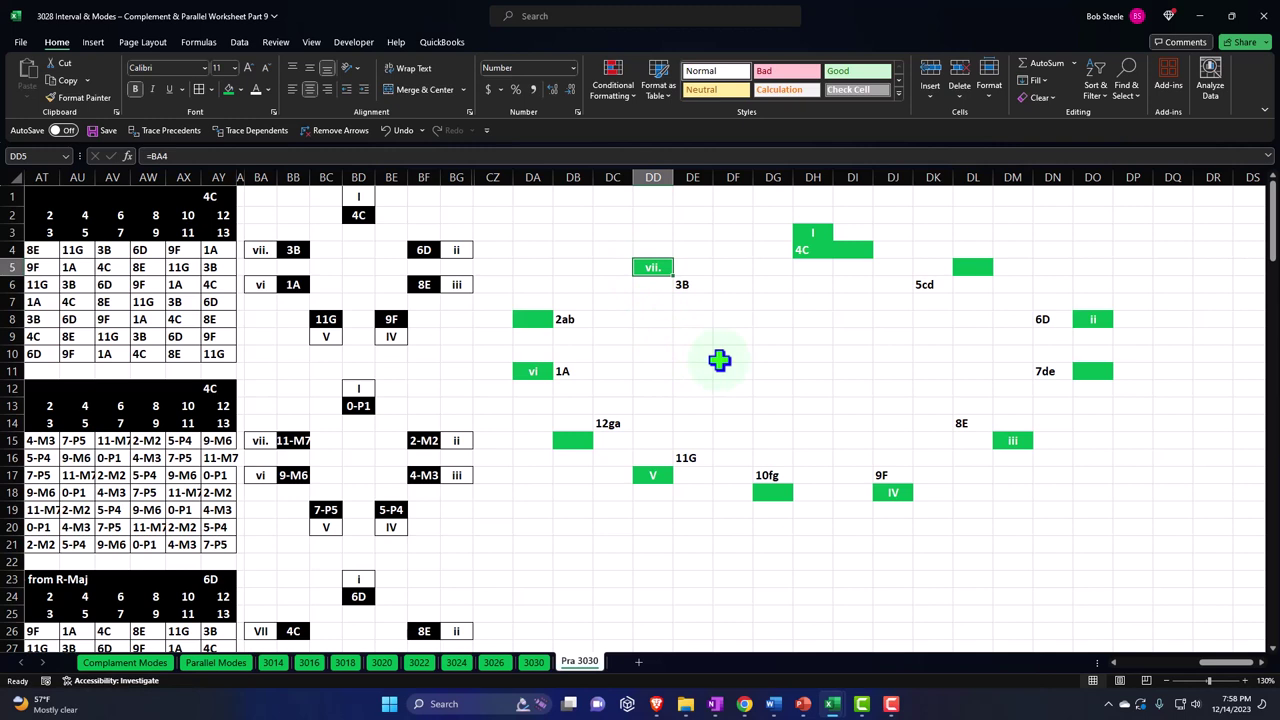
- Check the linking formulas in the 4C and 6D cells
{"action": "left_click_drag", "start_coordinate": [816, 254], "coordinate": [852, 254]}
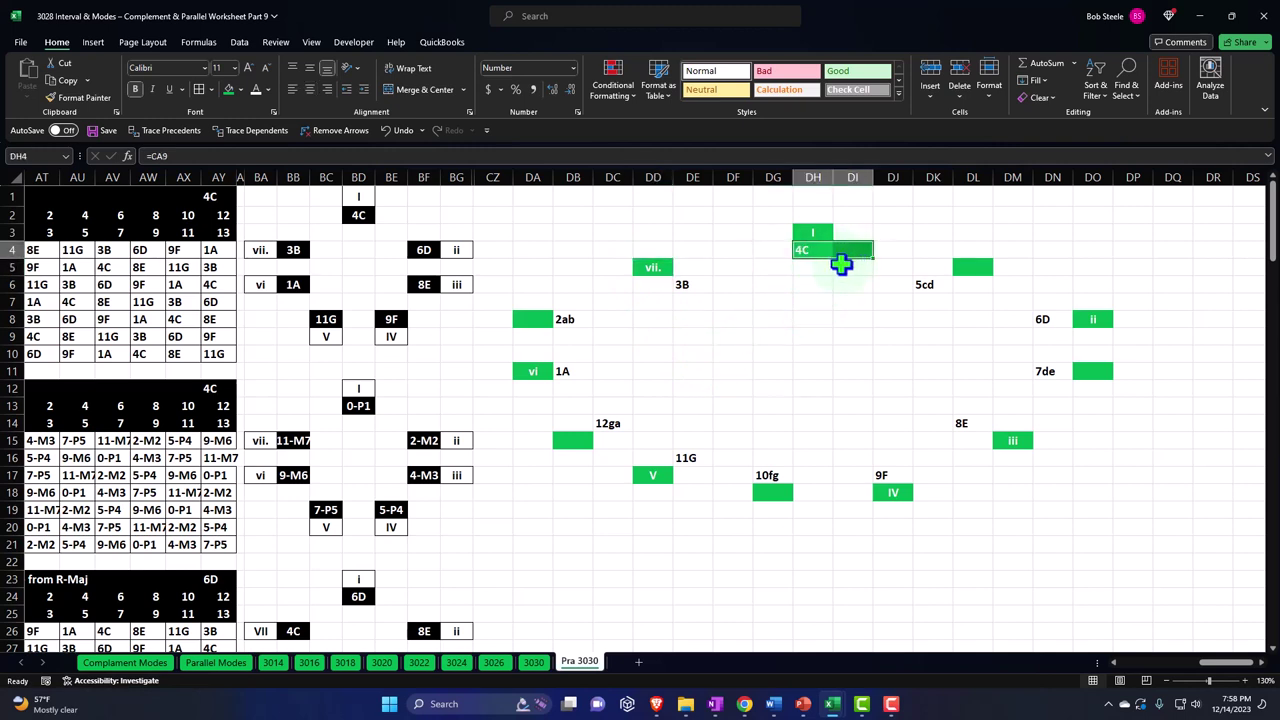
{"action": "left_click", "coordinate": [805, 247]}
{"action": "left_click", "coordinate": [1043, 320]}
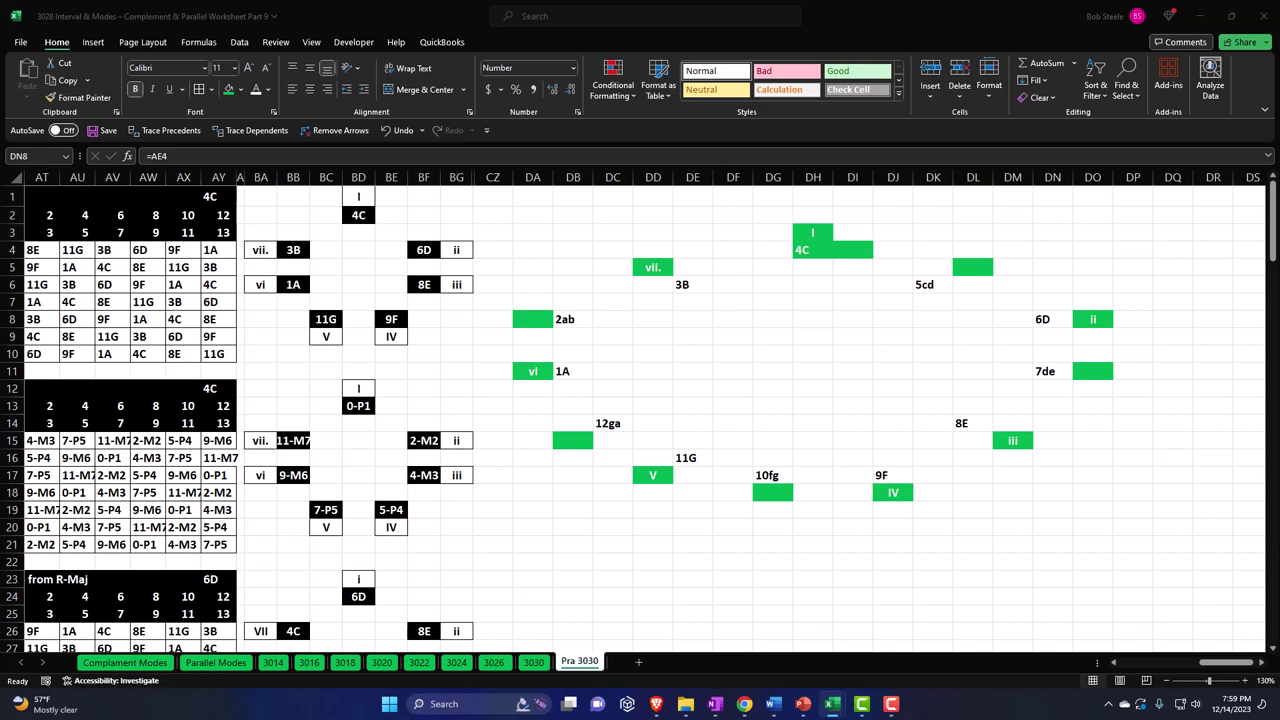
- Paste the 'Major/Ionian Showing All 12 Notes' title into DC11 and select DC11 through DM11
{"action": "key", "text": "F2"}
{"action": "left_click", "coordinate": [611, 371]}
{"action": "key", "text": "ctrl+v"}
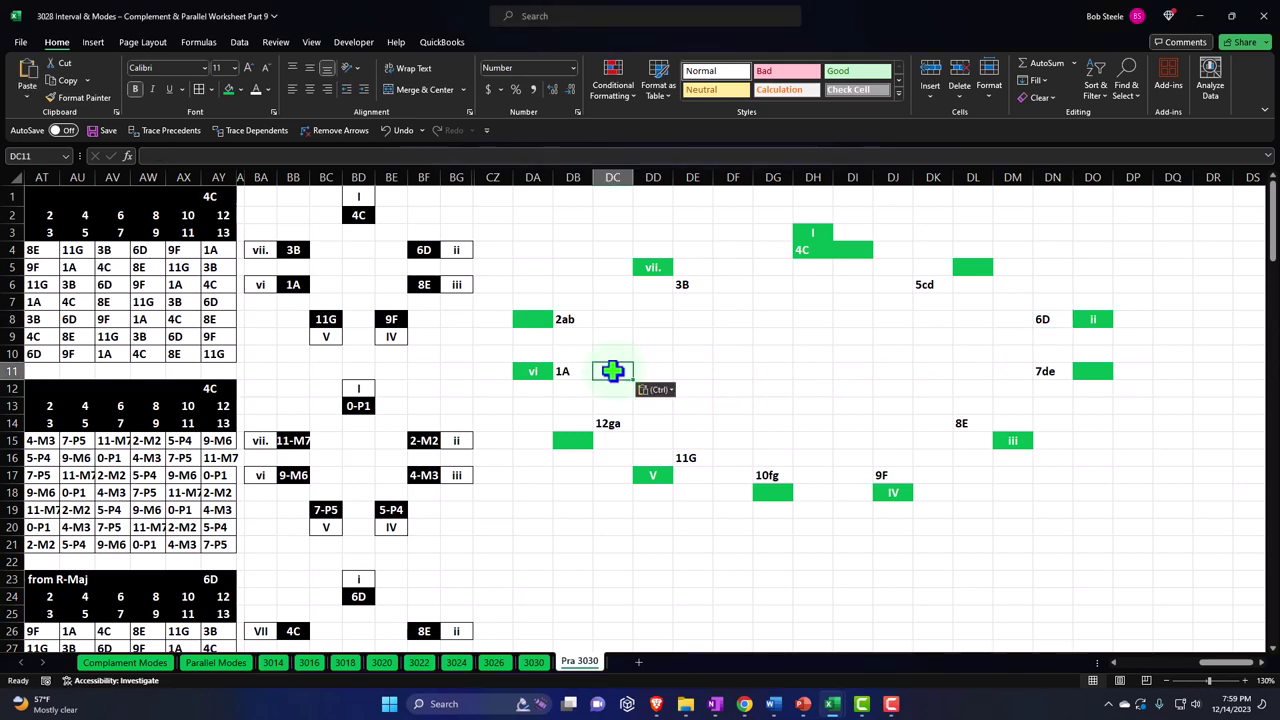
{"action": "left_click", "coordinate": [766, 437]}
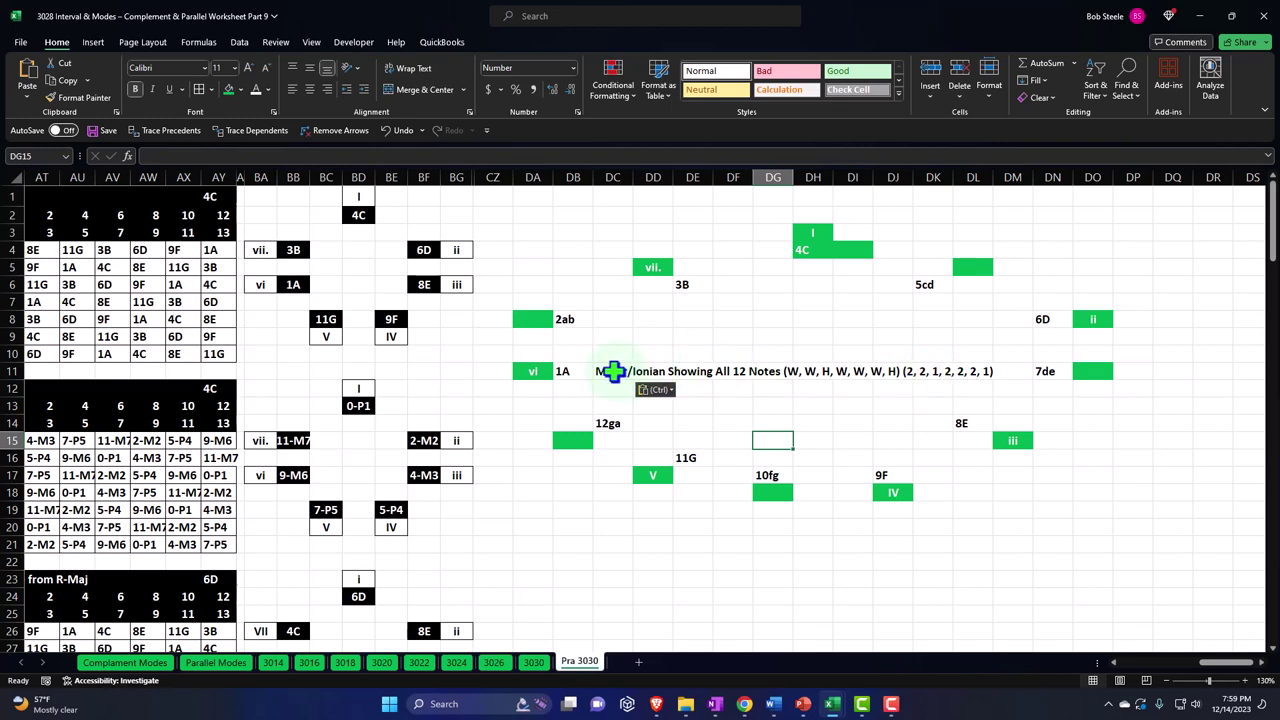
{"action": "left_click_drag", "start_coordinate": [614, 369], "coordinate": [999, 373]}
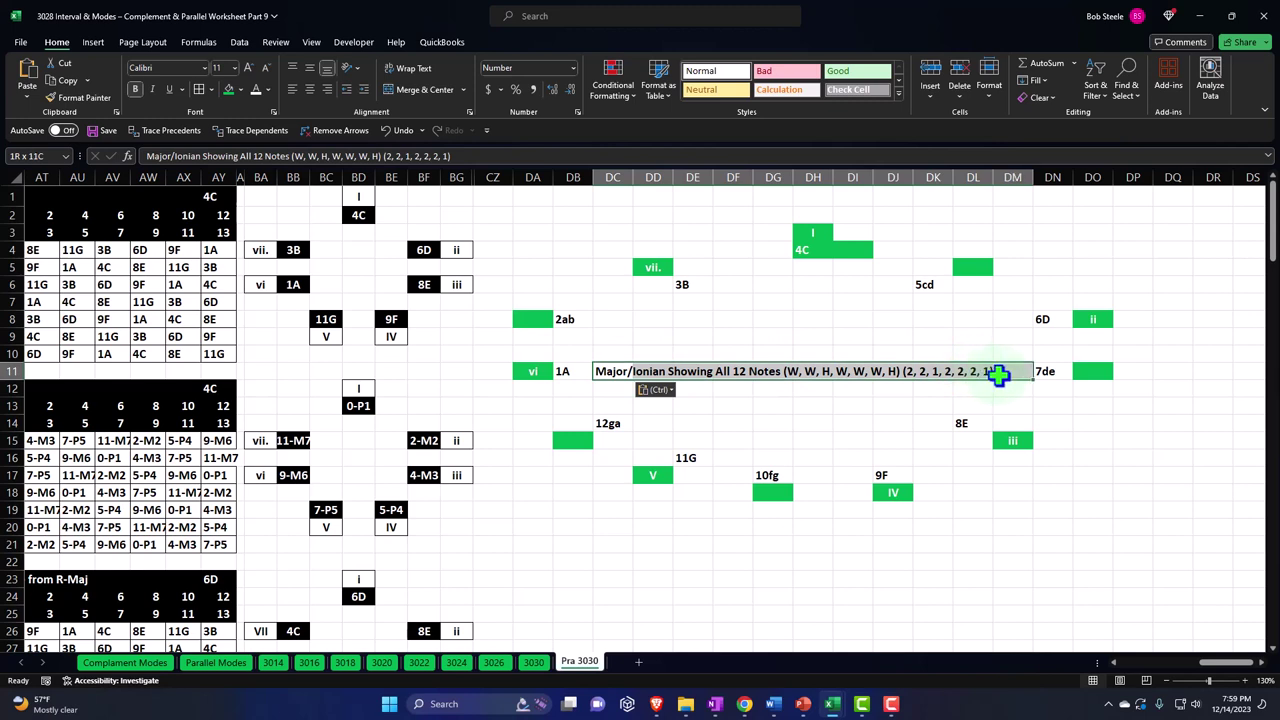
- Fill the DC11:DM11 title band black and set it to Center Across Selection
{"action": "left_click", "coordinate": [240, 90]}
{"action": "left_click", "coordinate": [229, 124]}
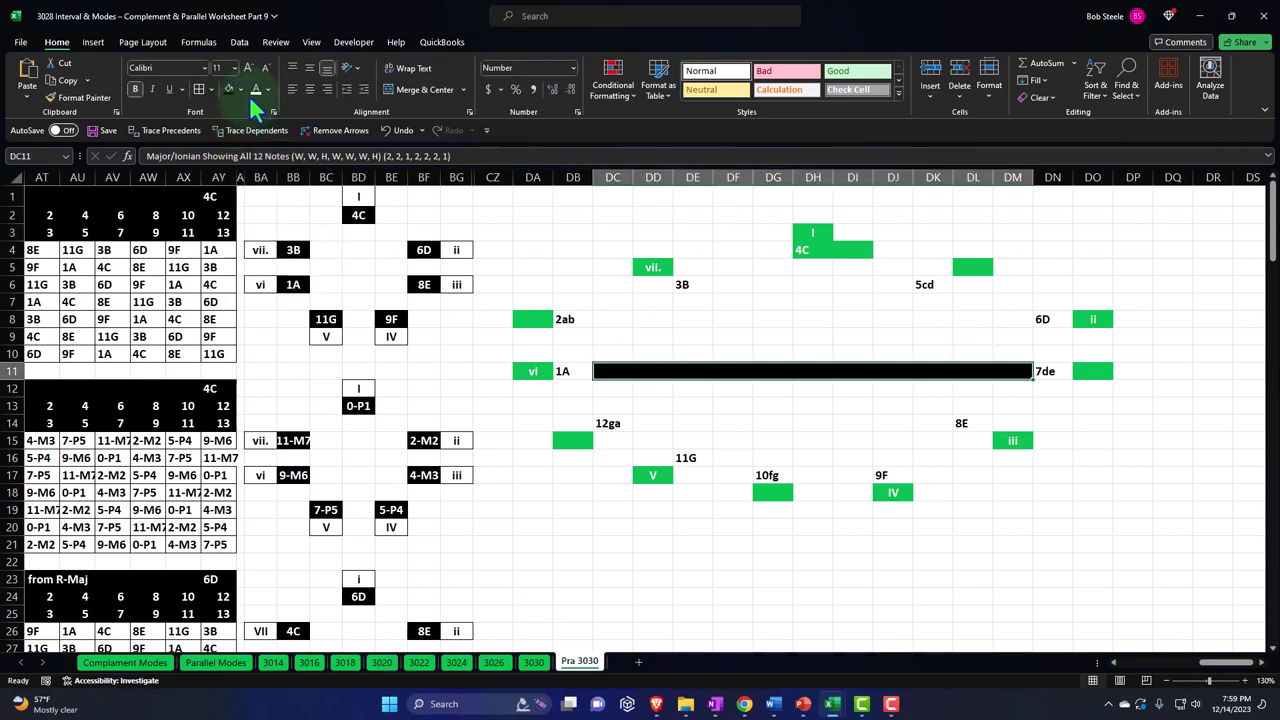
{"action": "right_click", "coordinate": [612, 371]}
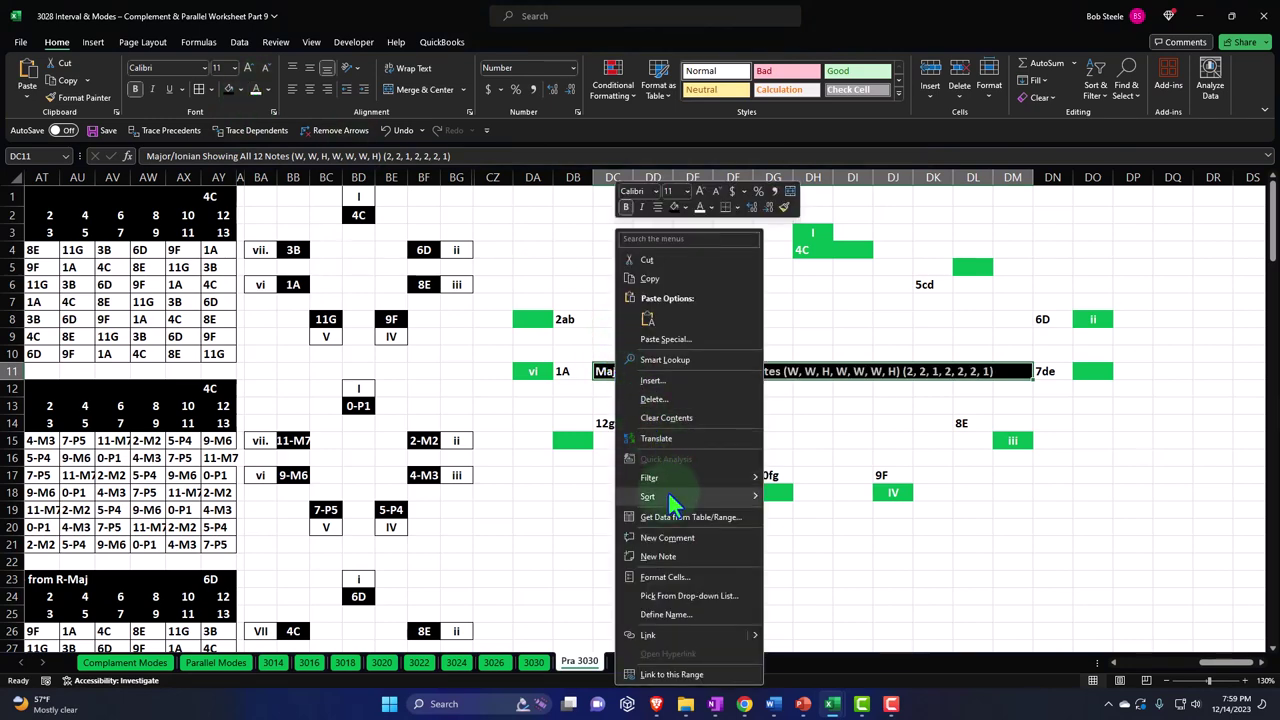
{"action": "left_click", "coordinate": [676, 577]}
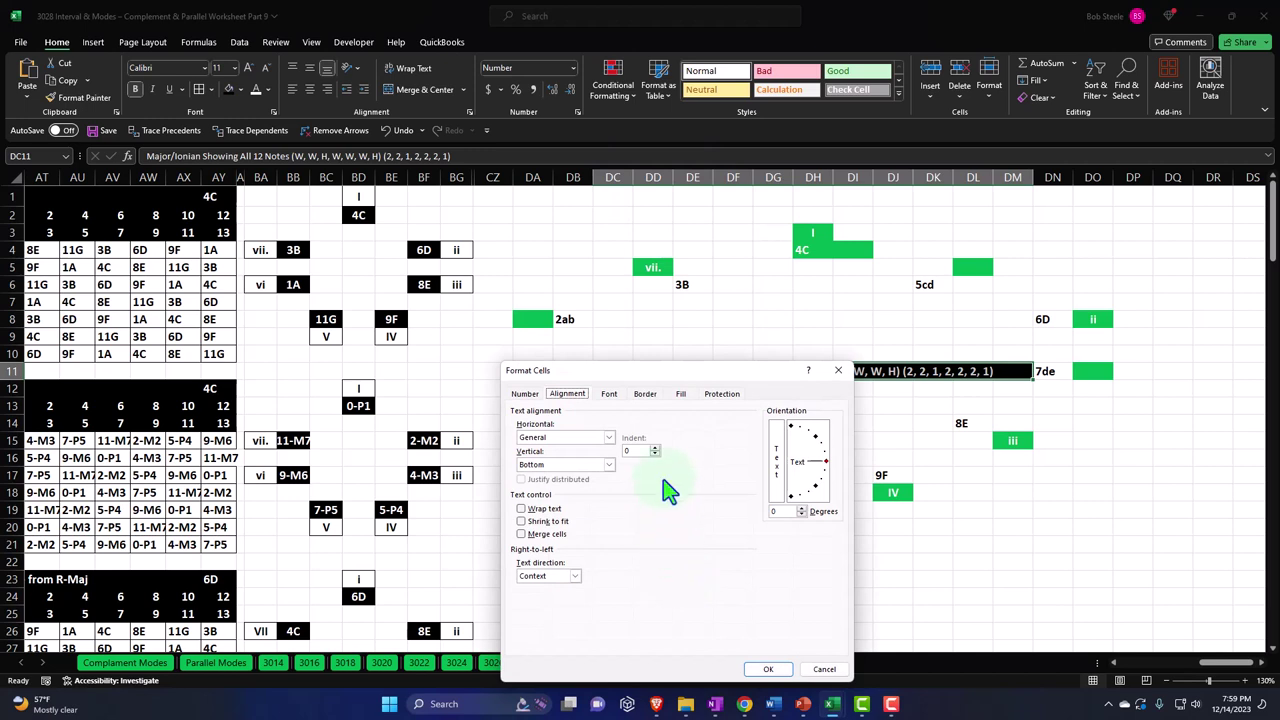
{"action": "left_click", "coordinate": [607, 438]}
{"action": "left_click", "coordinate": [604, 503]}
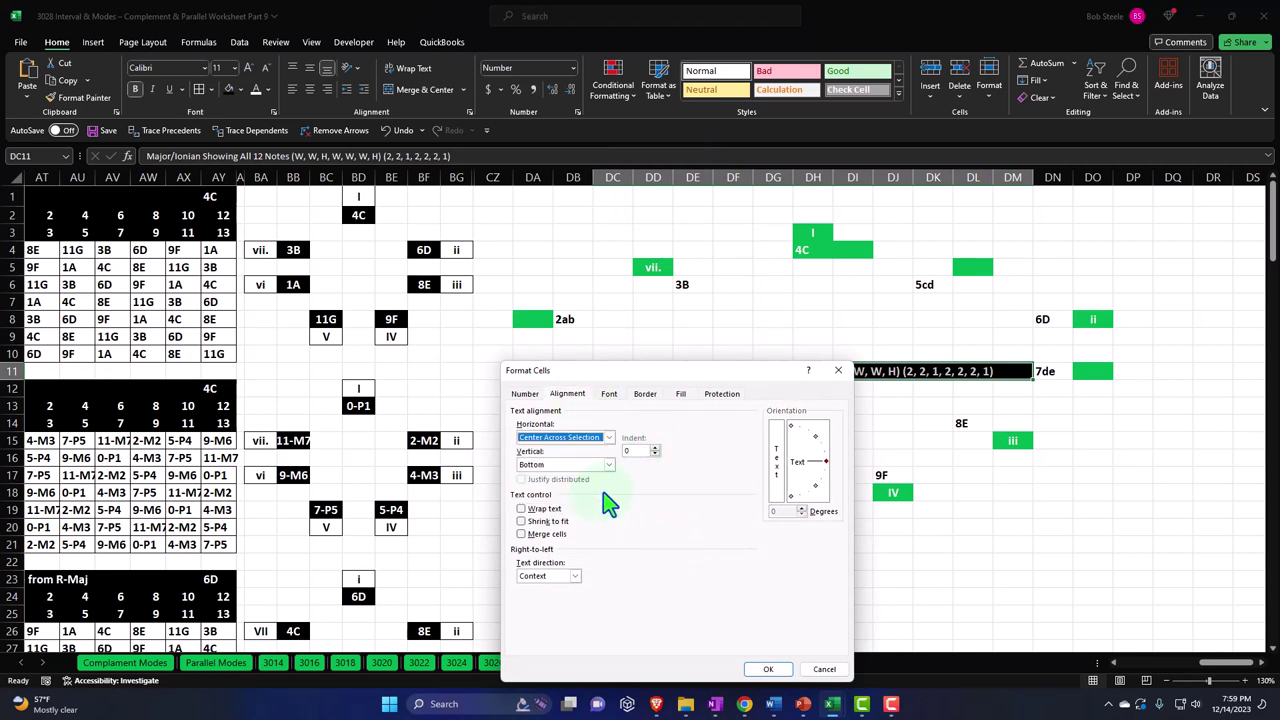
{"action": "left_click", "coordinate": [768, 669]}
{"action": "left_click", "coordinate": [826, 425]}
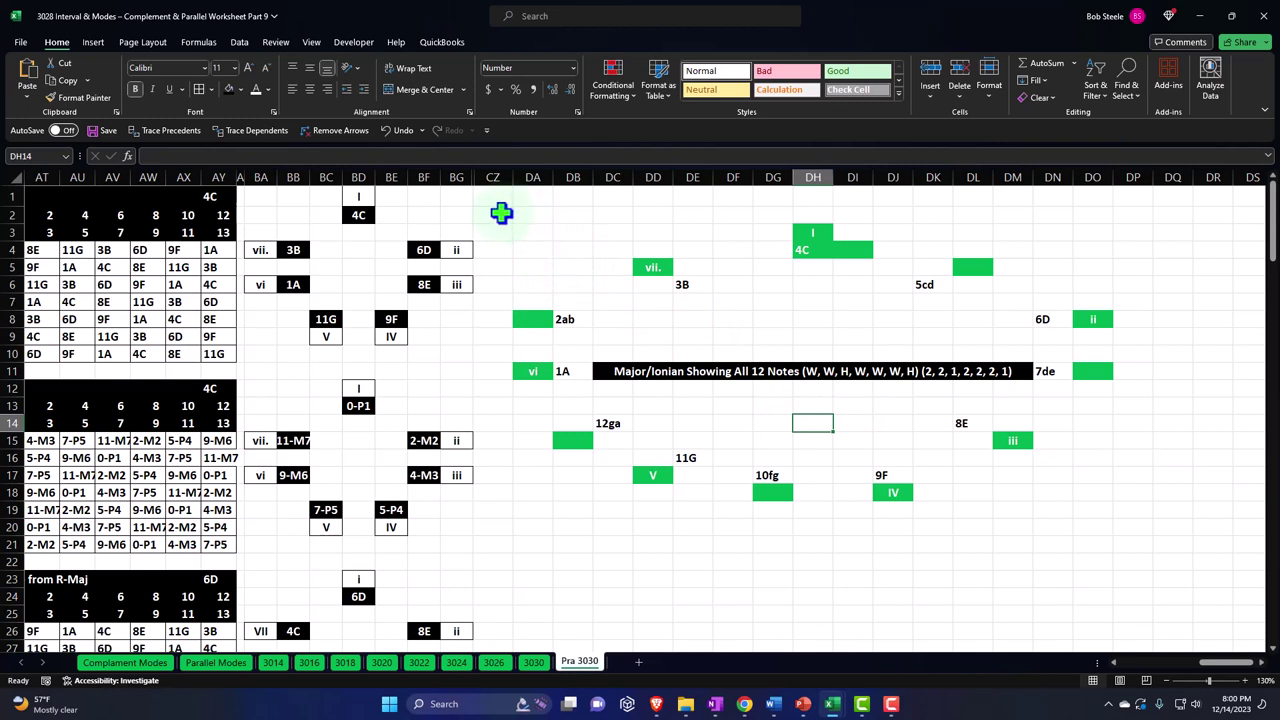
- Apply All Borders to every cell in the CZ2:DQ22 mode circle range
{"action": "mouse_move", "coordinate": [500, 209]}
{"action": "left_mouse_down"}
{"action": "mouse_move", "coordinate": [1094, 486]}
{"action": "mouse_move", "coordinate": [1107, 532]}
{"action": "mouse_move", "coordinate": [1150, 533]}
{"action": "left_mouse_up"}
{"action": "left_click_drag", "start_coordinate": [1189, 572], "coordinate": [1191, 578]}
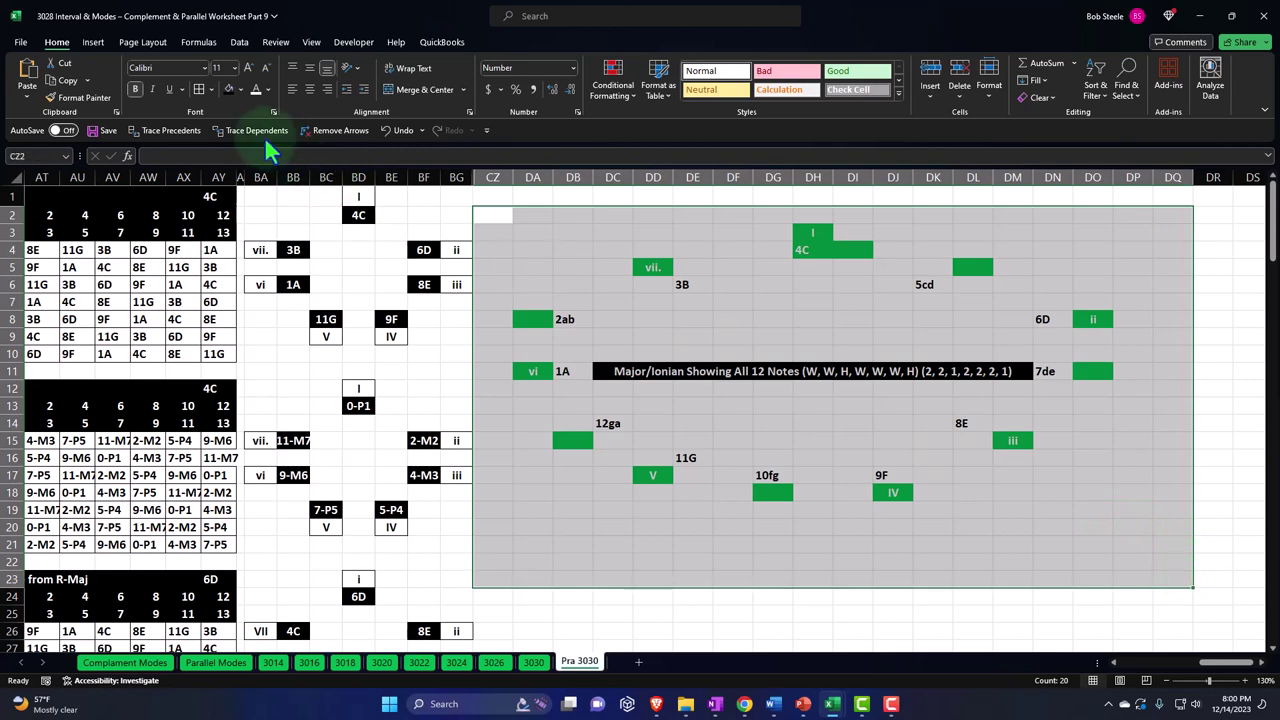
{"action": "left_click", "coordinate": [197, 88]}
{"action": "left_click", "coordinate": [857, 302]}
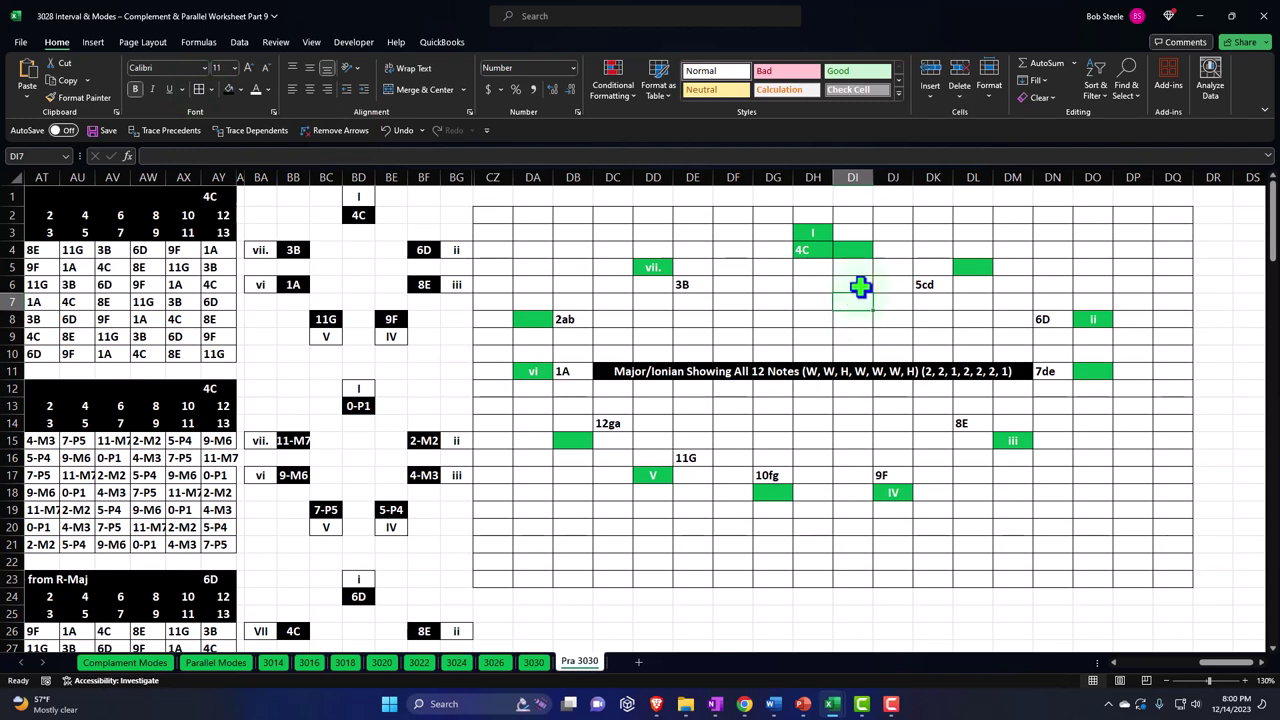
- Enter =BD13 in DI3, beside the I chord, so it shows 0-P1
{"action": "left_click", "coordinate": [850, 231]}
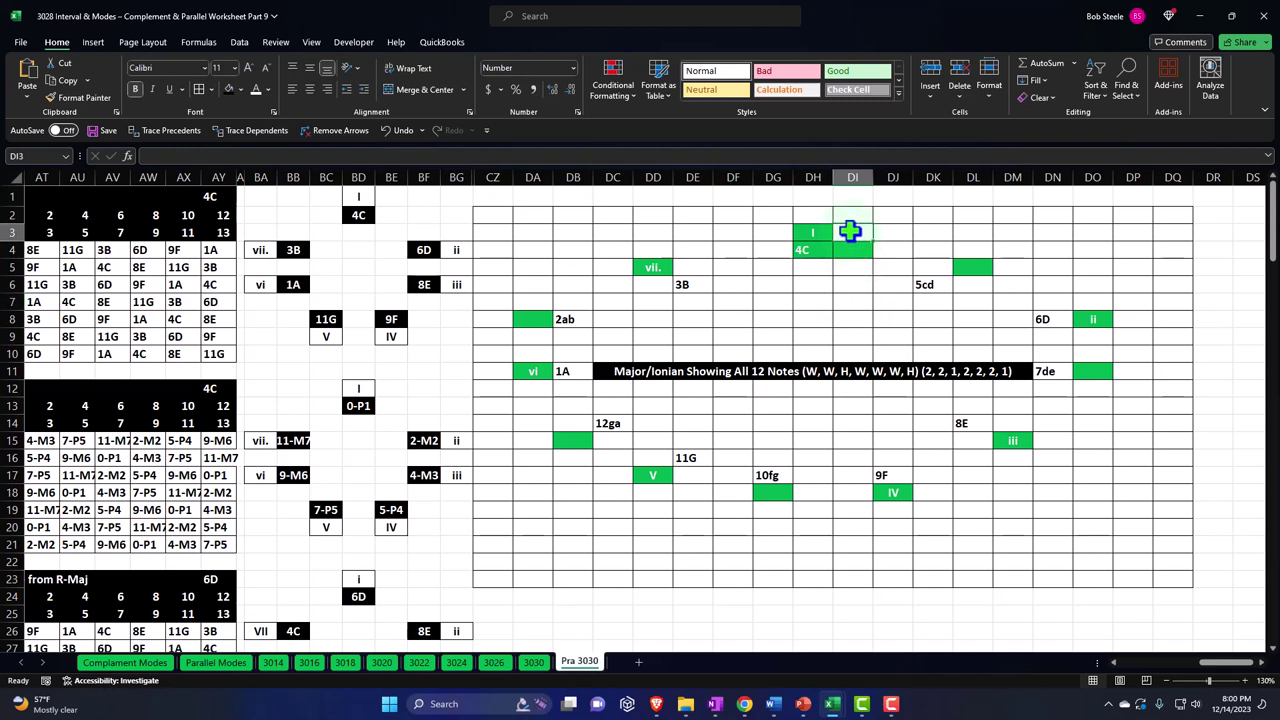
{"action": "left_click", "coordinate": [815, 249]}
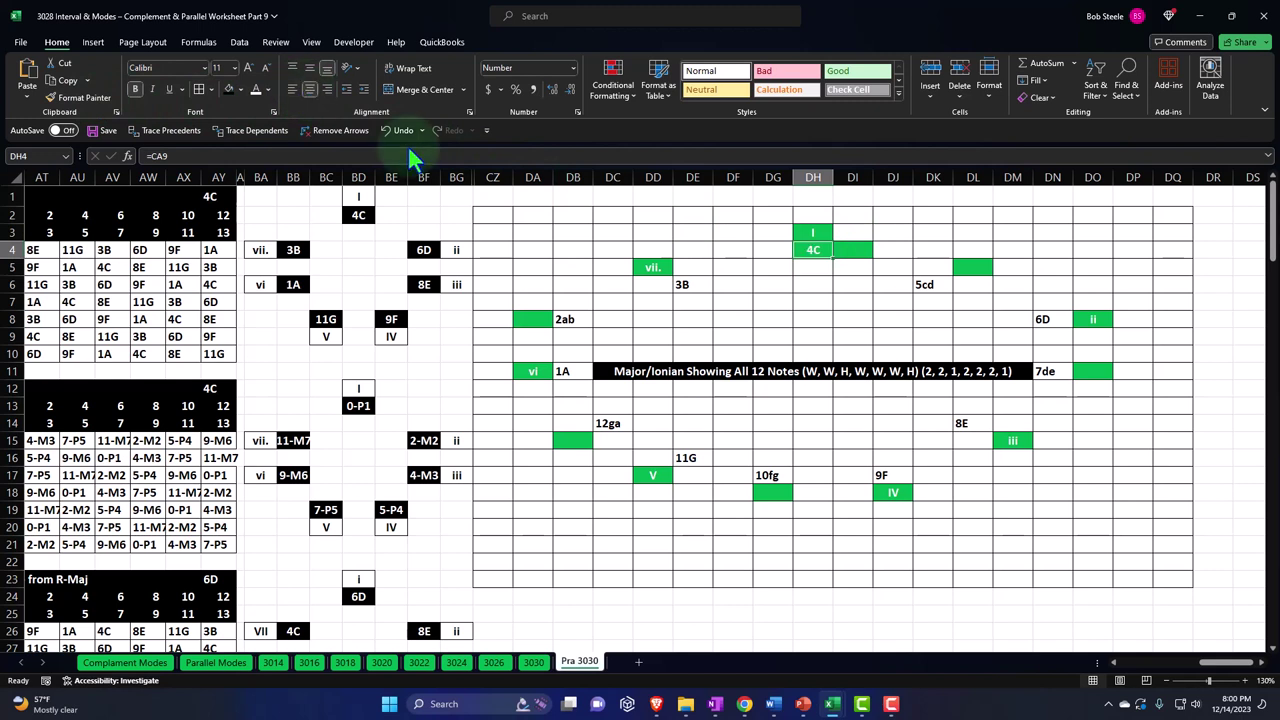
{"action": "left_click", "coordinate": [851, 233]}
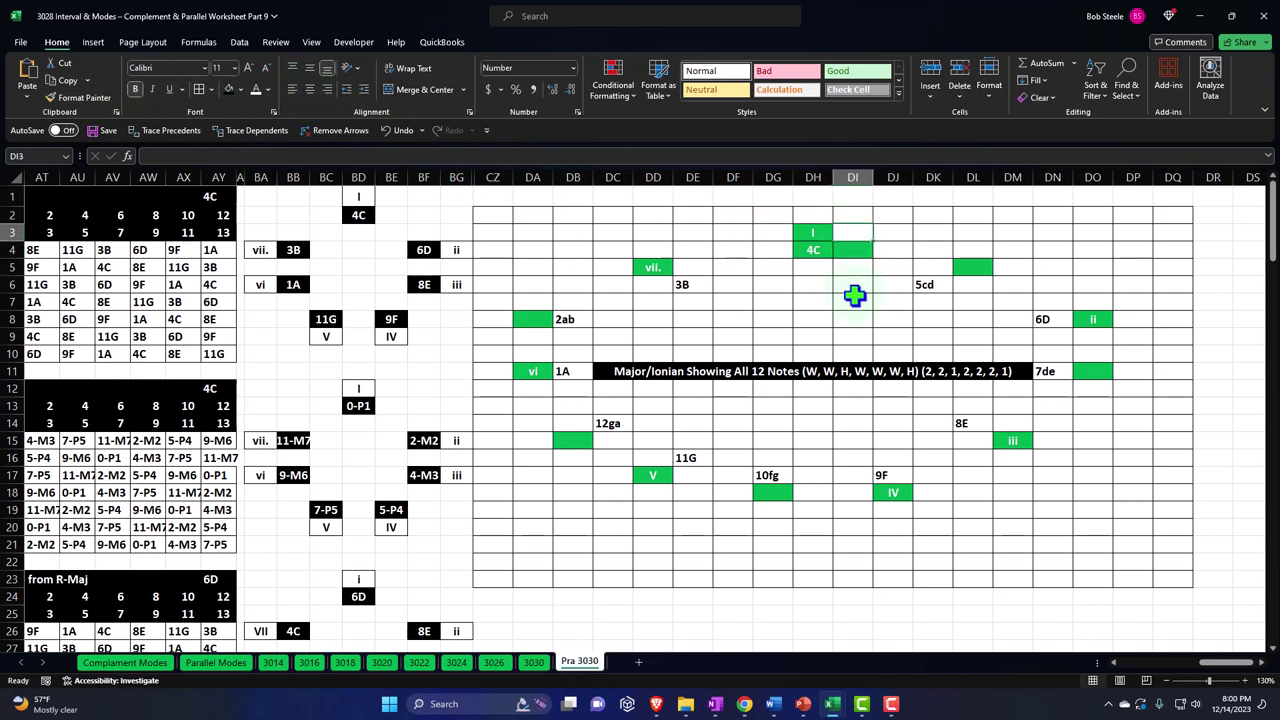
{"action": "type", "text": "="}
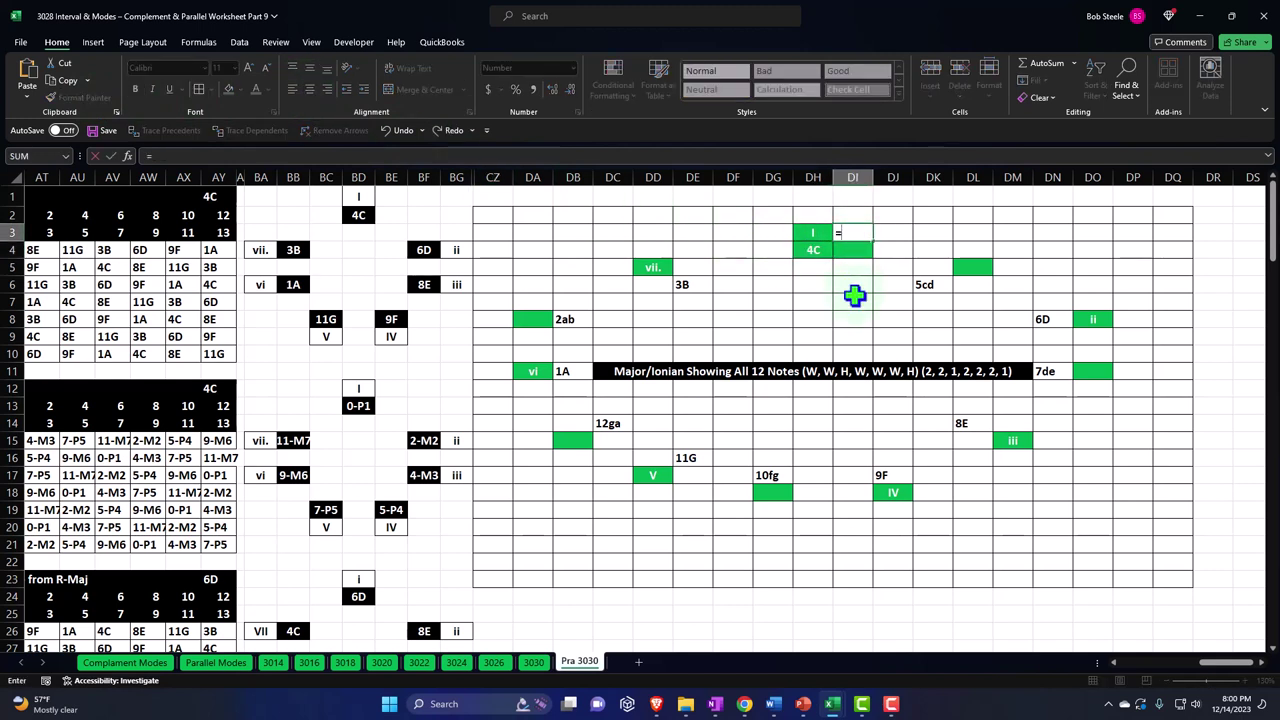
{"action": "key", "text": "Left"}
{"action": "key", "text": "Left"}
{"action": "key", "text": "Left"}
{"action": "key", "text": "Left"}
{"action": "key", "text": "Left"}
{"action": "key", "text": "Left"}
{"action": "key", "text": "Left"}
{"action": "key", "text": "Left"}
{"action": "key", "text": "Left"}
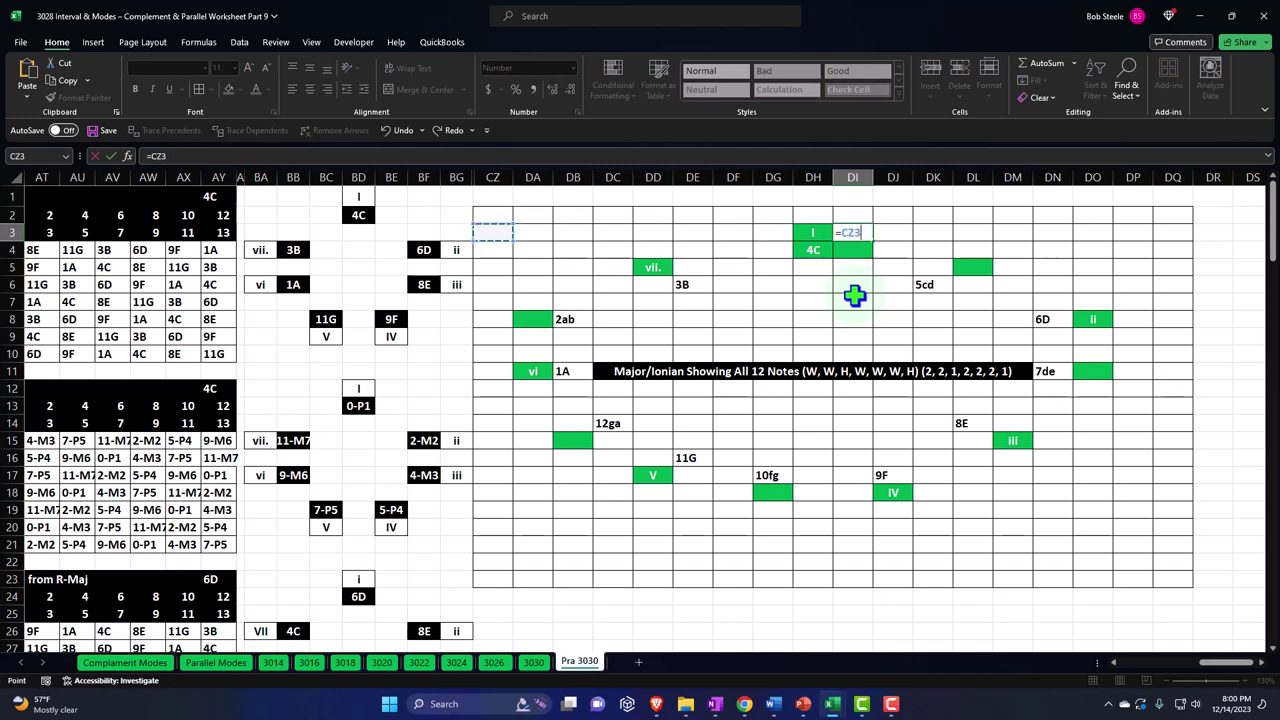
{"action": "key", "text": "Left"}
{"action": "key", "text": "Left"}
{"action": "key", "text": "Left"}
{"action": "key", "text": "Left"}
{"action": "key", "text": "Up"}
{"action": "key", "text": "Down"}
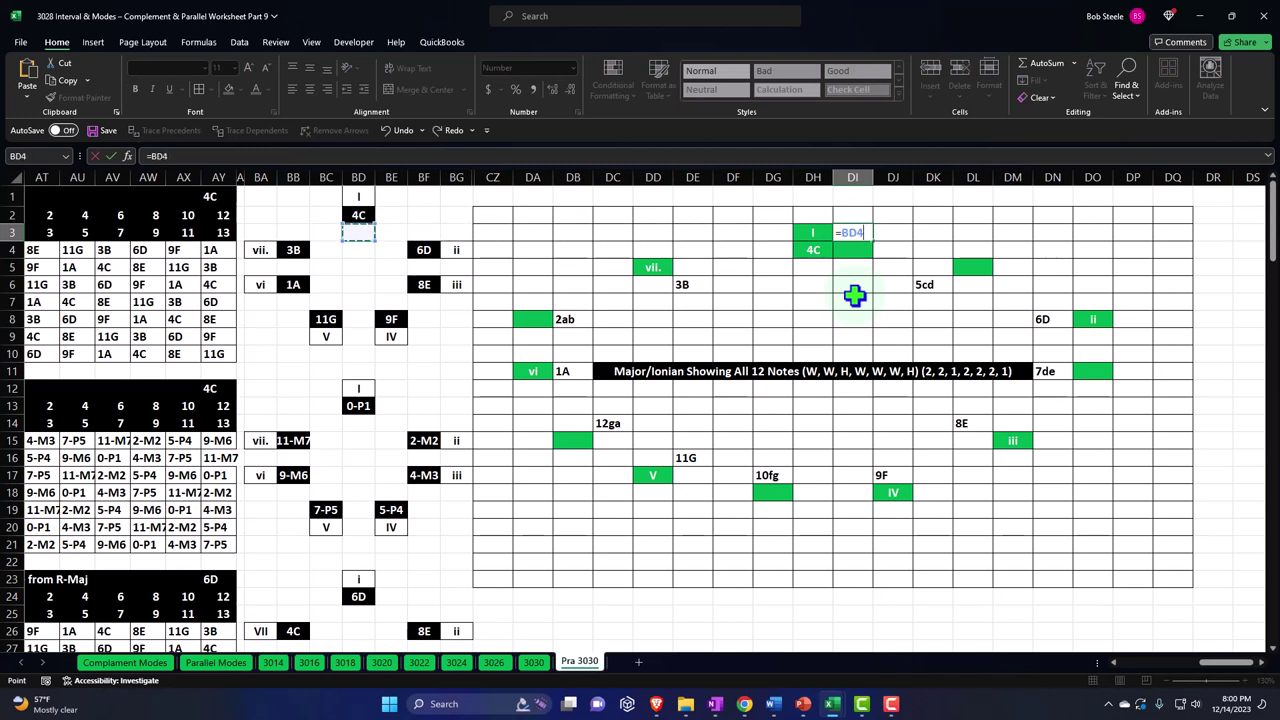
{"action": "key", "text": "Down"}
{"action": "key", "text": "Down"}
{"action": "key", "text": "Down"}
{"action": "key", "text": "Down"}
{"action": "key", "text": "Down"}
{"action": "key", "text": "Down"}
{"action": "key", "text": "Down"}
{"action": "key", "text": "Down"}
{"action": "key", "text": "Down"}
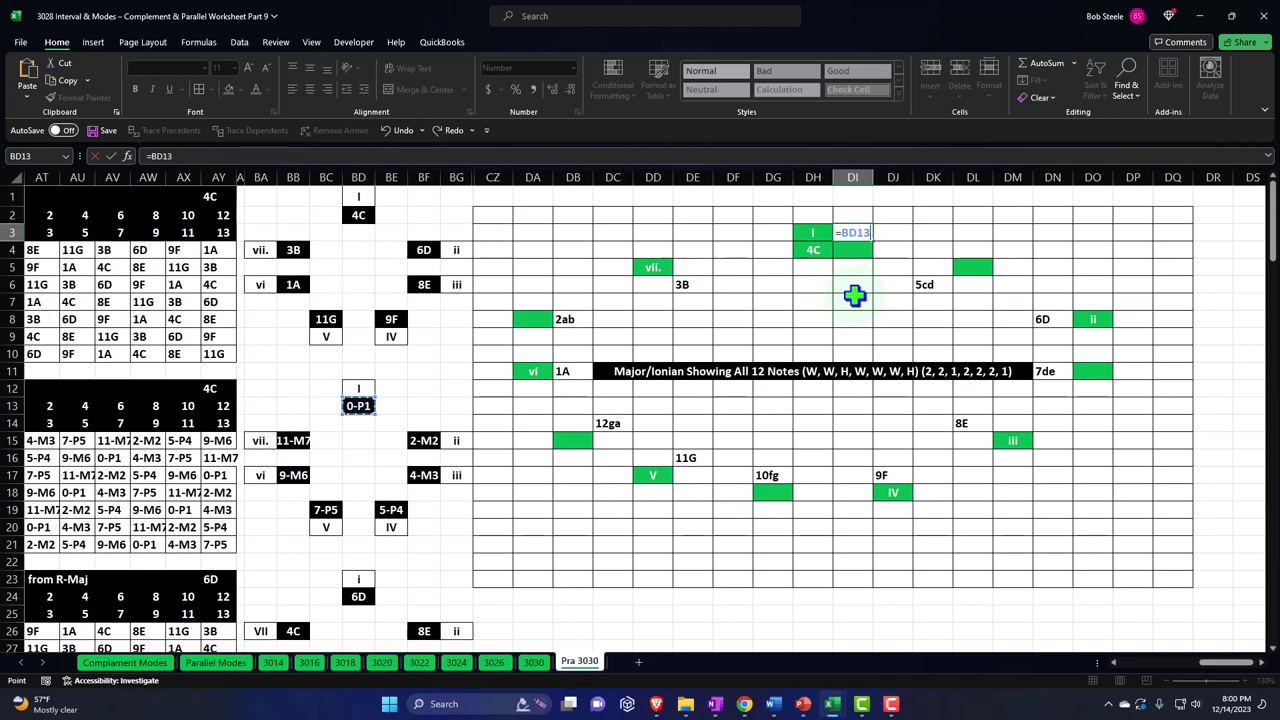
{"action": "key", "text": "Return"}
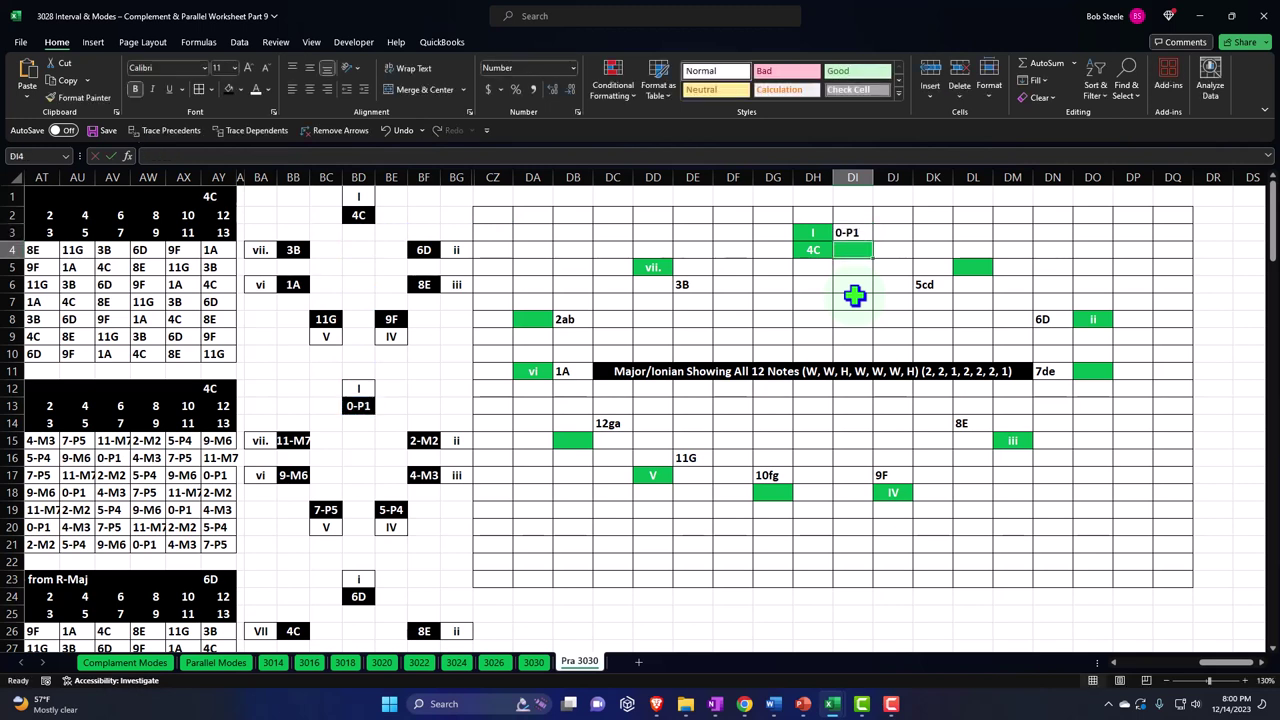
- Format-paint DI3 with the green fill of the I chord cell DH3
{"action": "left_click", "coordinate": [846, 230]}
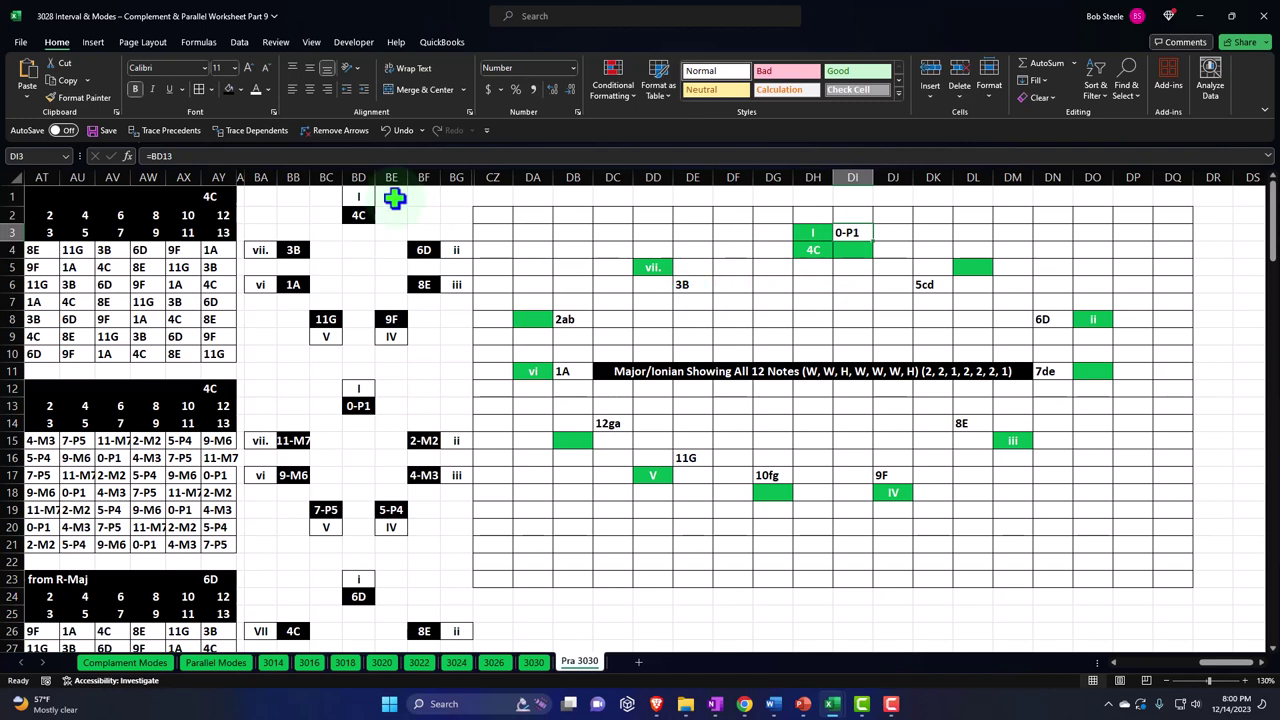
{"action": "left_click", "coordinate": [238, 89]}
{"action": "left_click", "coordinate": [804, 226]}
{"action": "left_click", "coordinate": [804, 226]}
{"action": "left_click", "coordinate": [78, 97]}
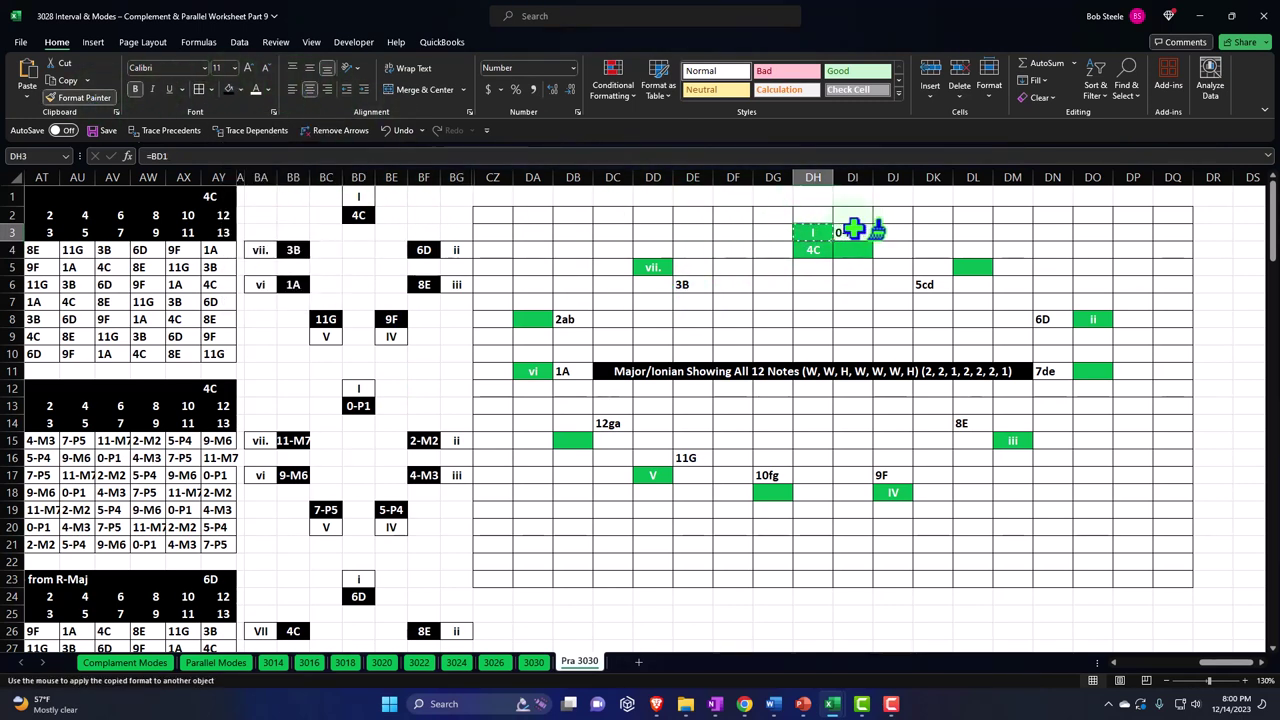
{"action": "left_click", "coordinate": [853, 230]}
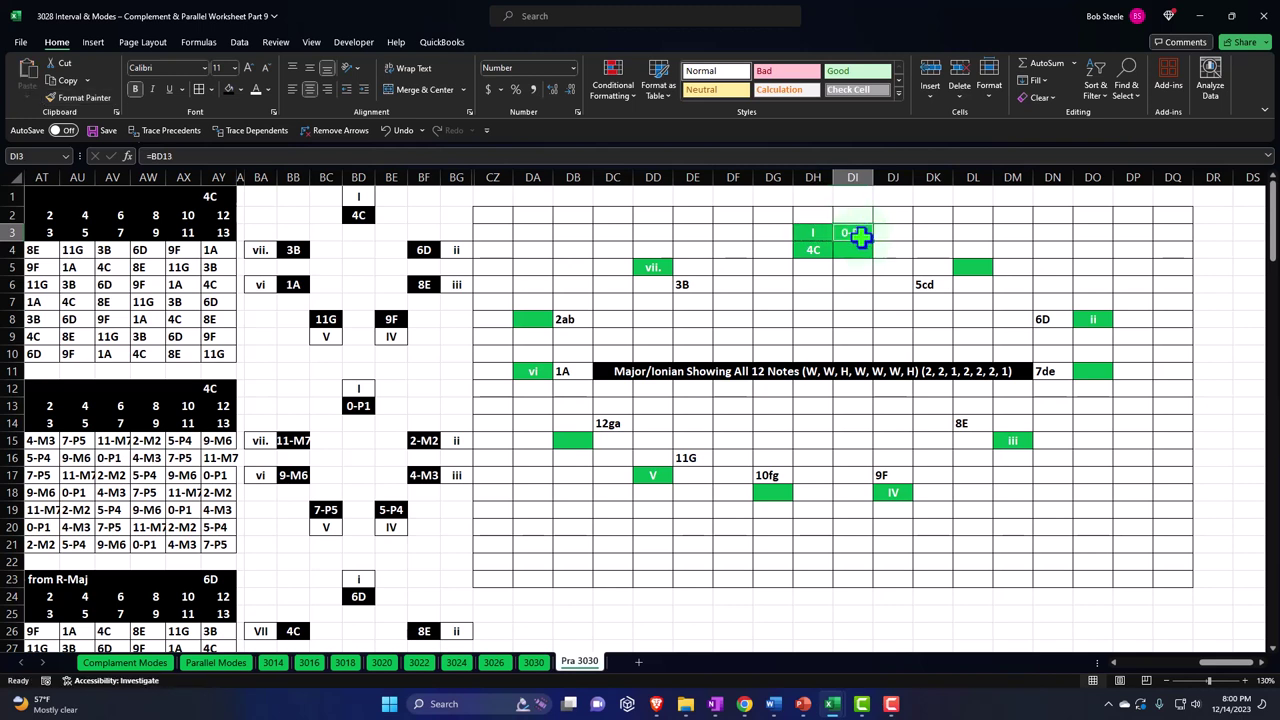
{"action": "left_click", "coordinate": [1014, 263]}
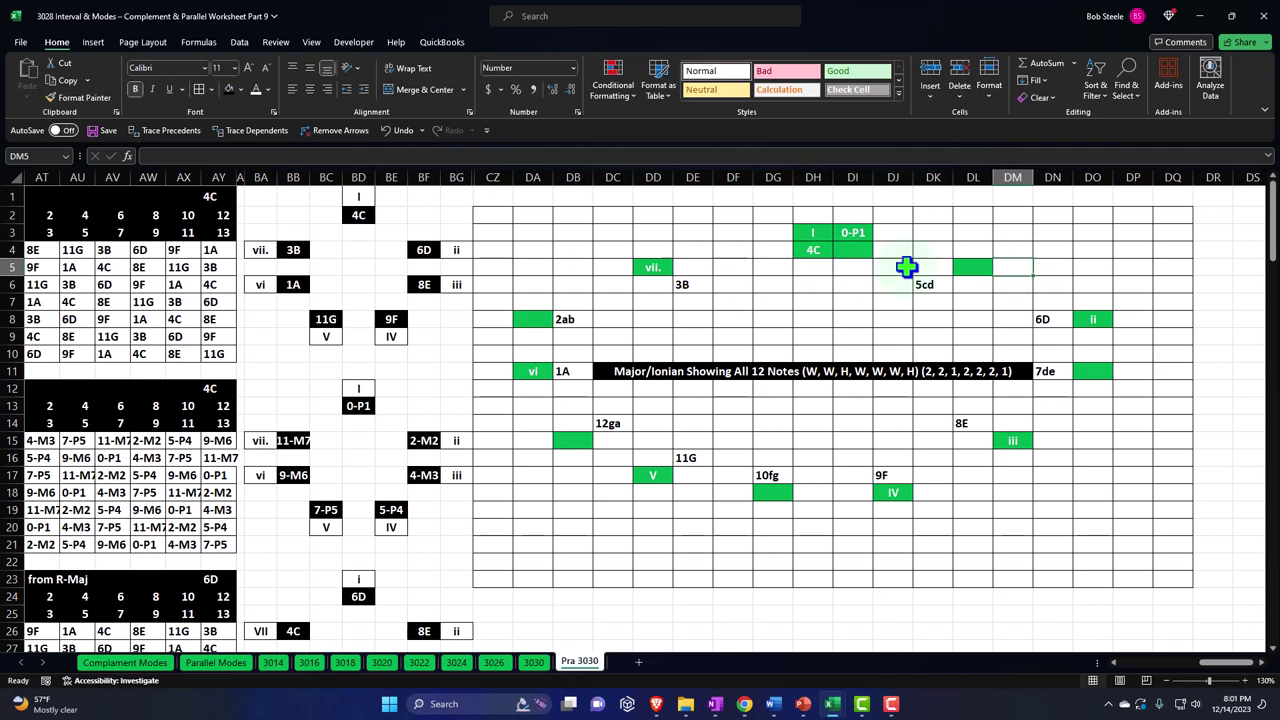
- Format-paint cells DM6 and DO9 green from the DL5 chord cell
{"action": "left_click", "coordinate": [971, 267]}
{"action": "left_click", "coordinate": [72, 96]}
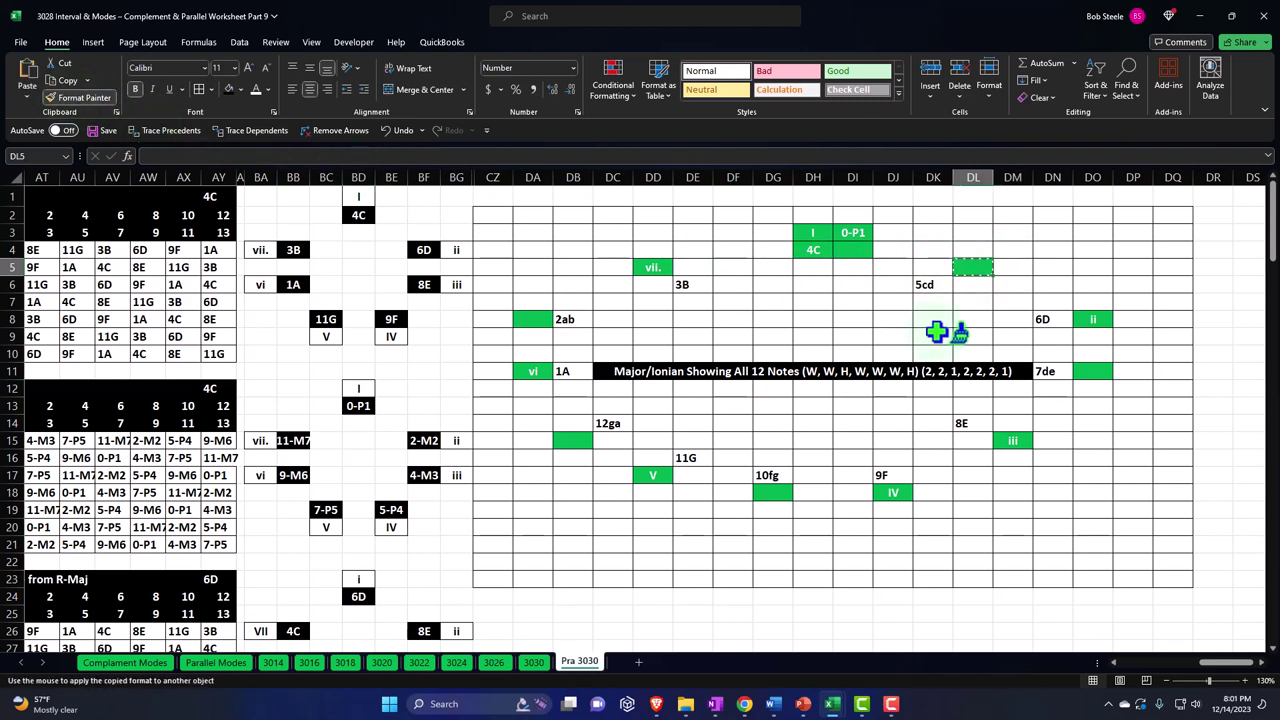
{"action": "left_click", "coordinate": [1005, 285]}
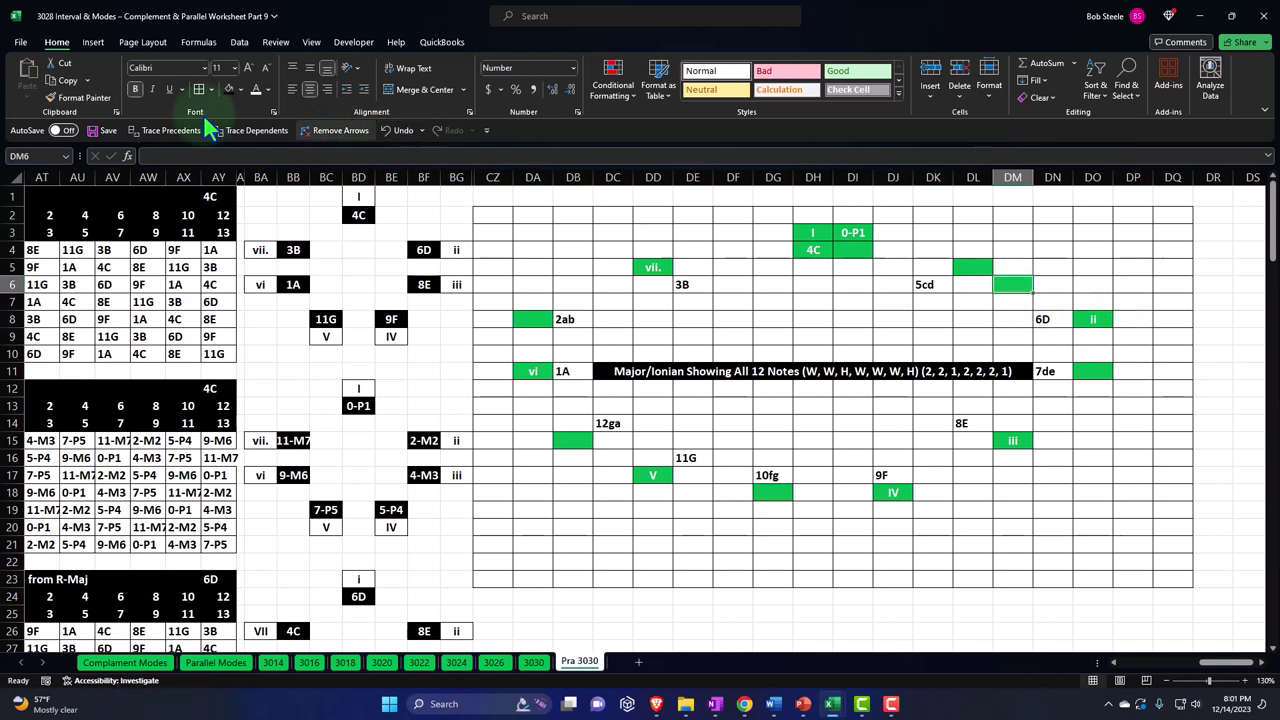
{"action": "left_click", "coordinate": [62, 93]}
{"action": "left_click", "coordinate": [1093, 336]}
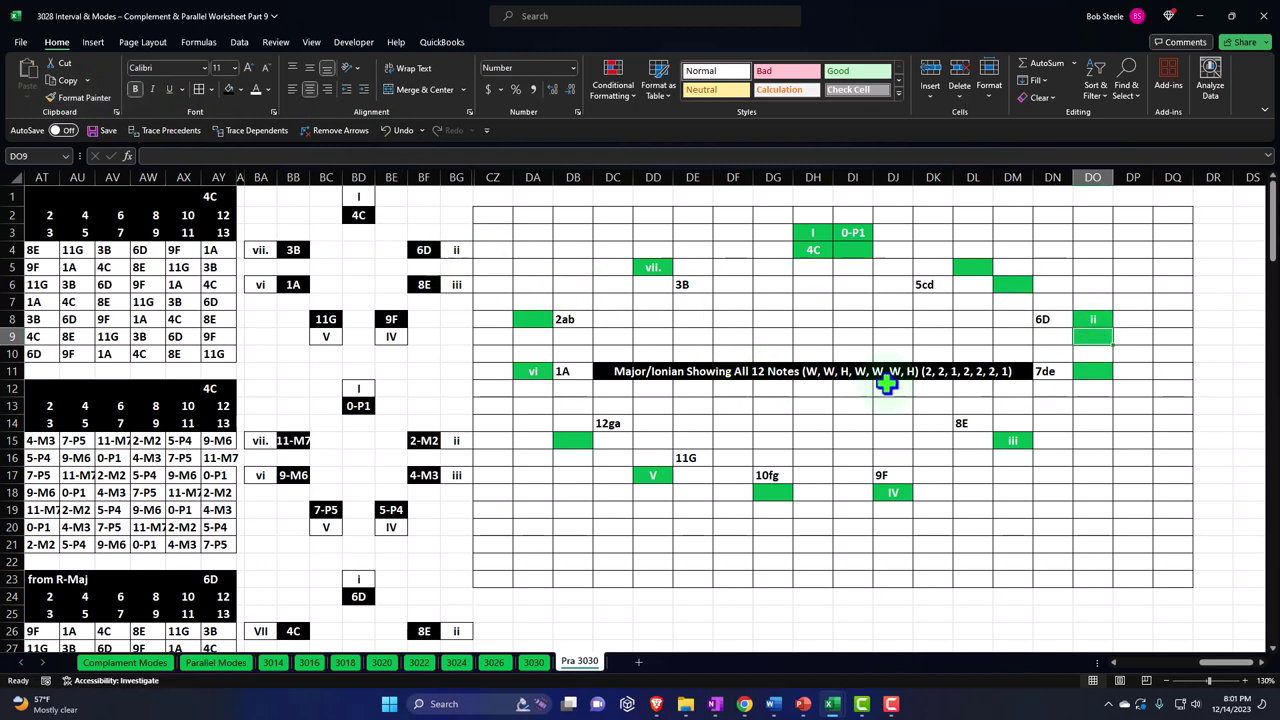
- Link DO9 to BF15 so it shows the 2-M2 interval
{"action": "type", "text": "="}
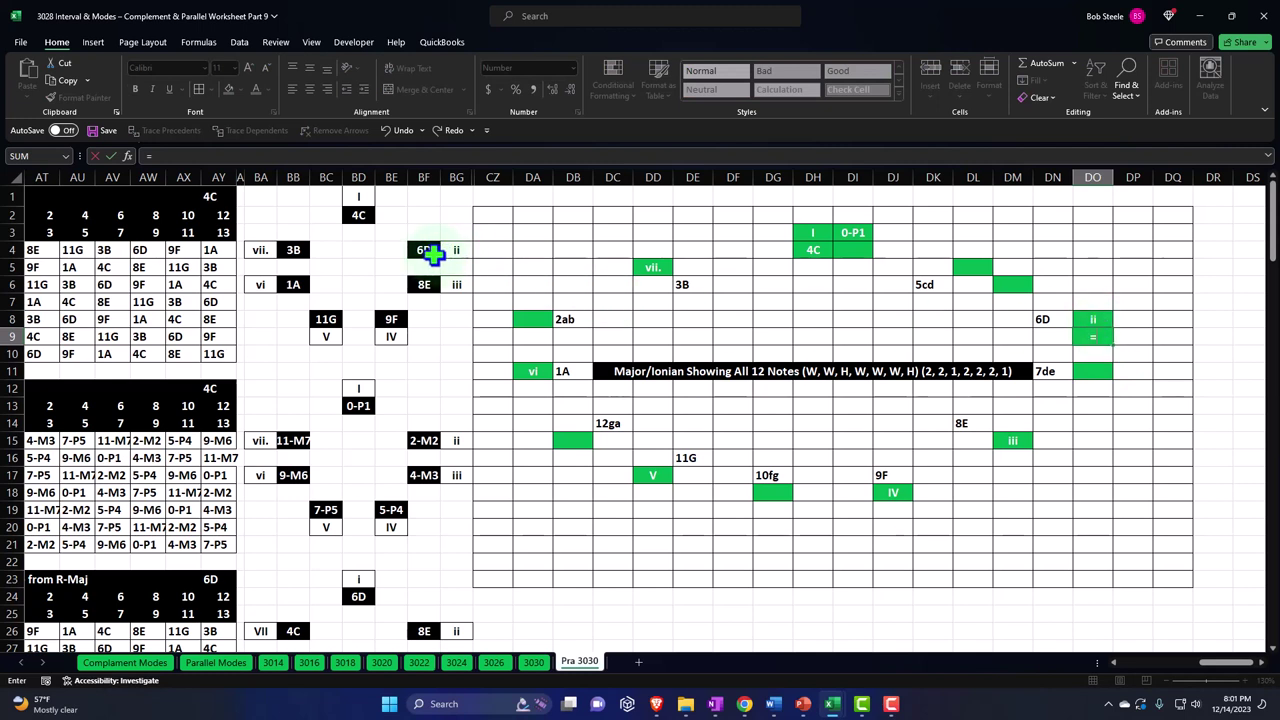
{"action": "left_click", "coordinate": [424, 443]}
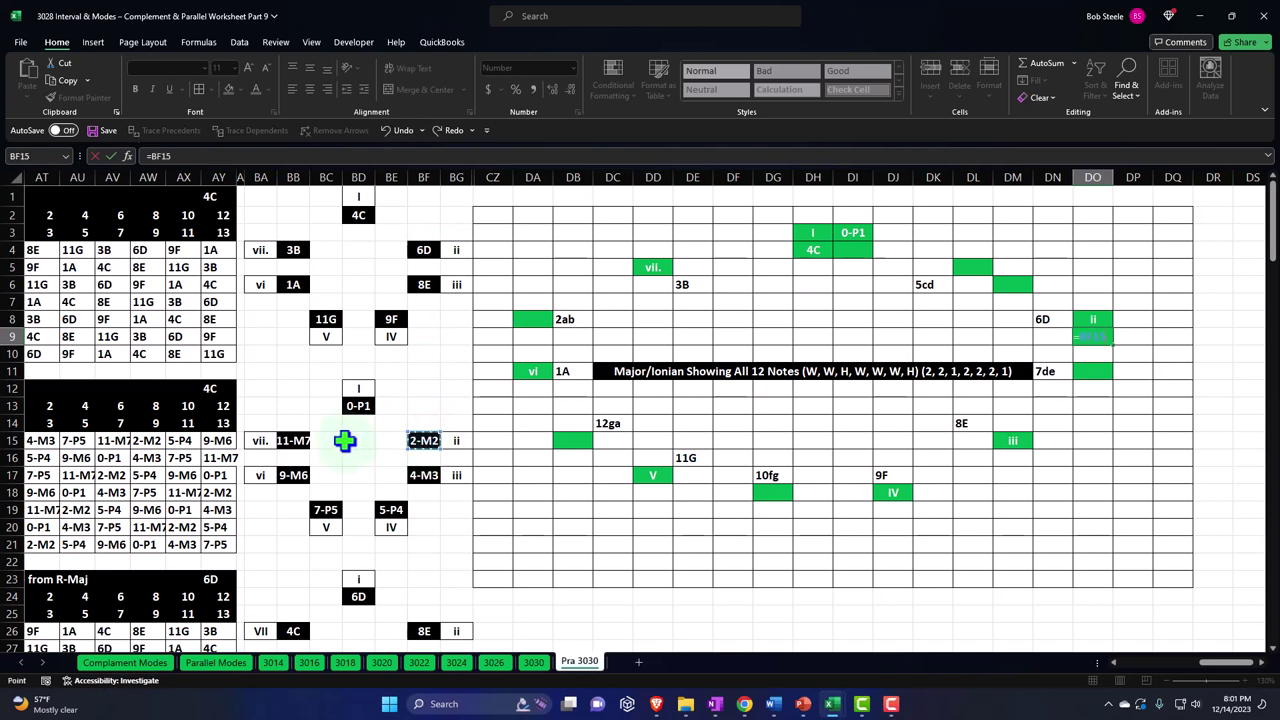
{"action": "key", "text": "Return"}
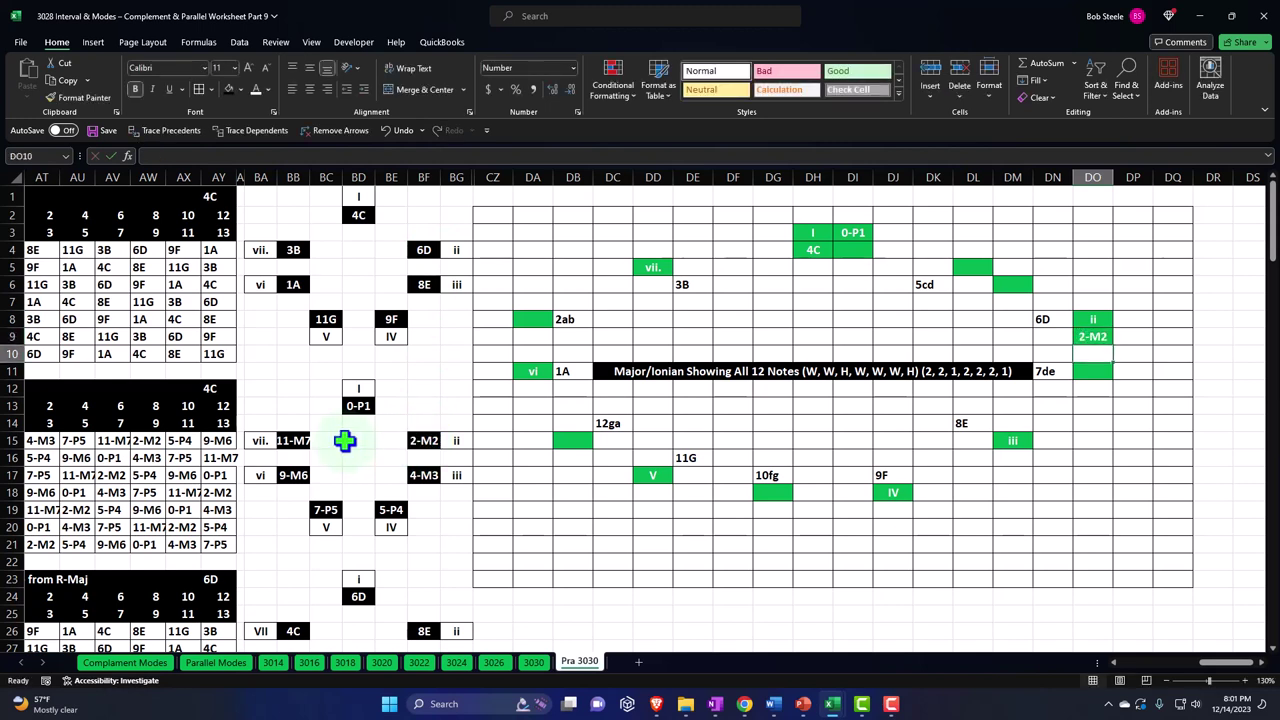
{"action": "key", "text": "Down"}
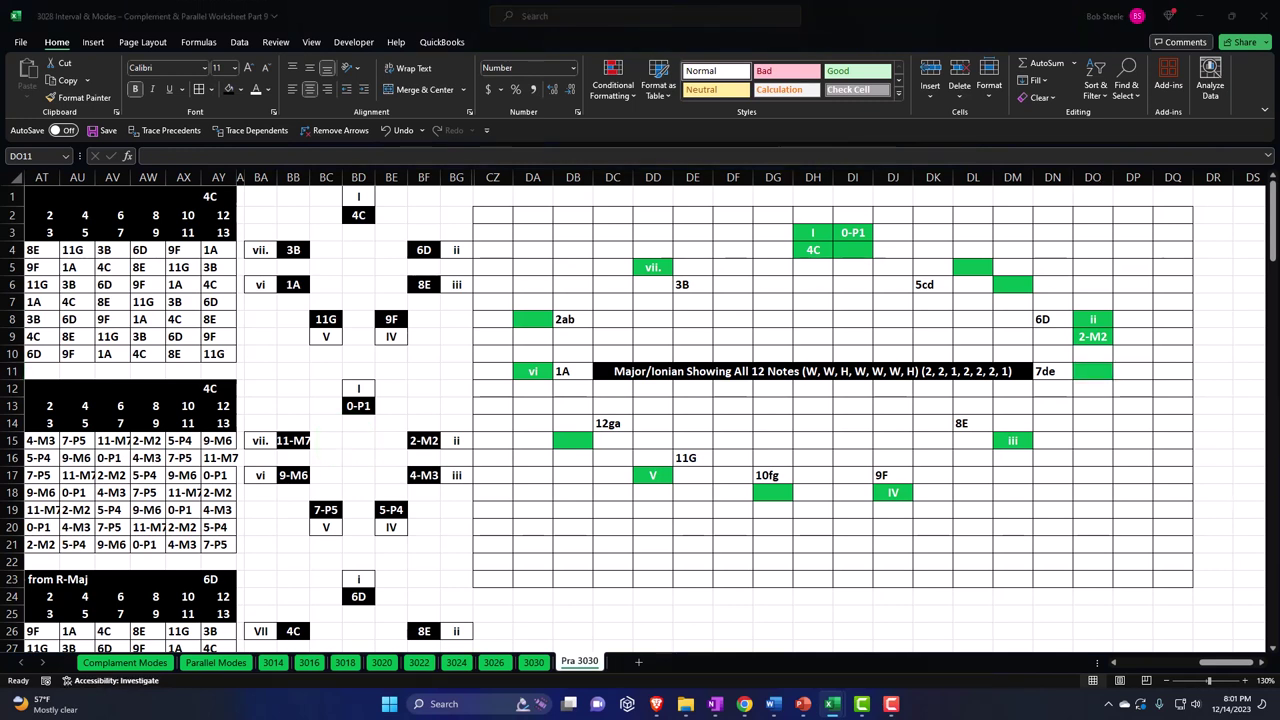
- Format-paint DO12 green from the 2-M2 cell DO9
{"action": "left_click", "coordinate": [1058, 344]}
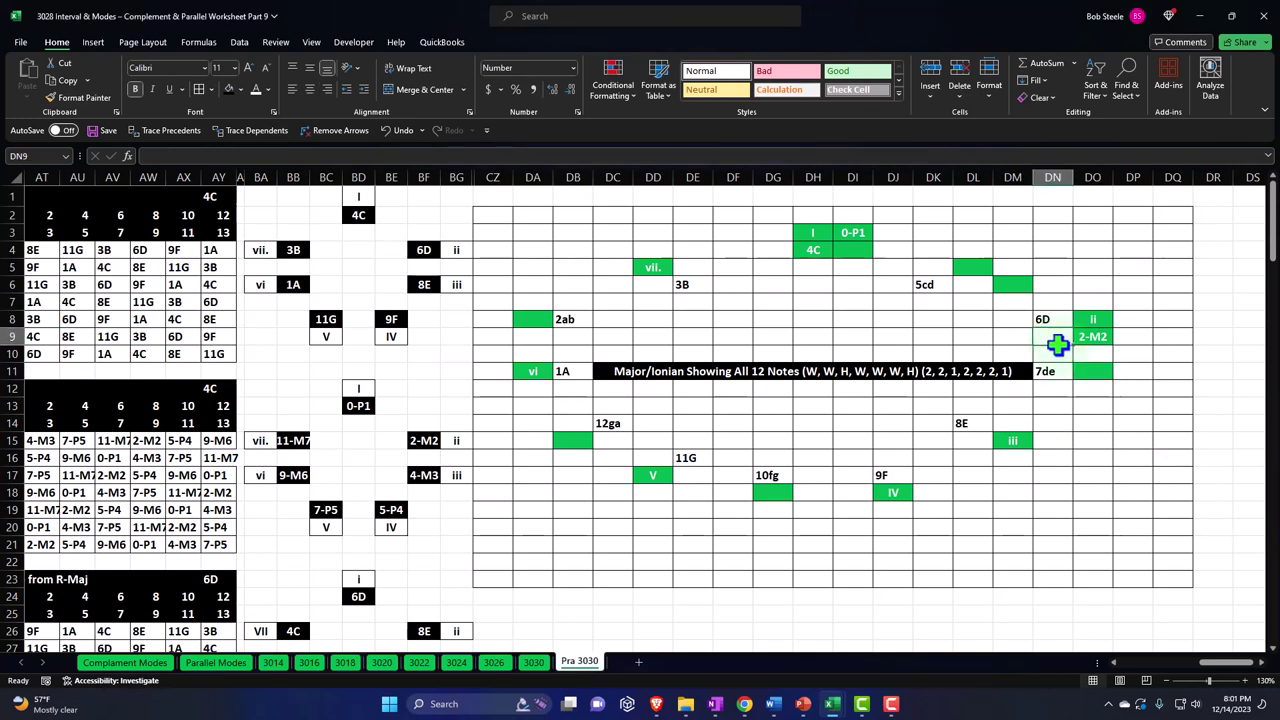
{"action": "key", "text": "Down"}
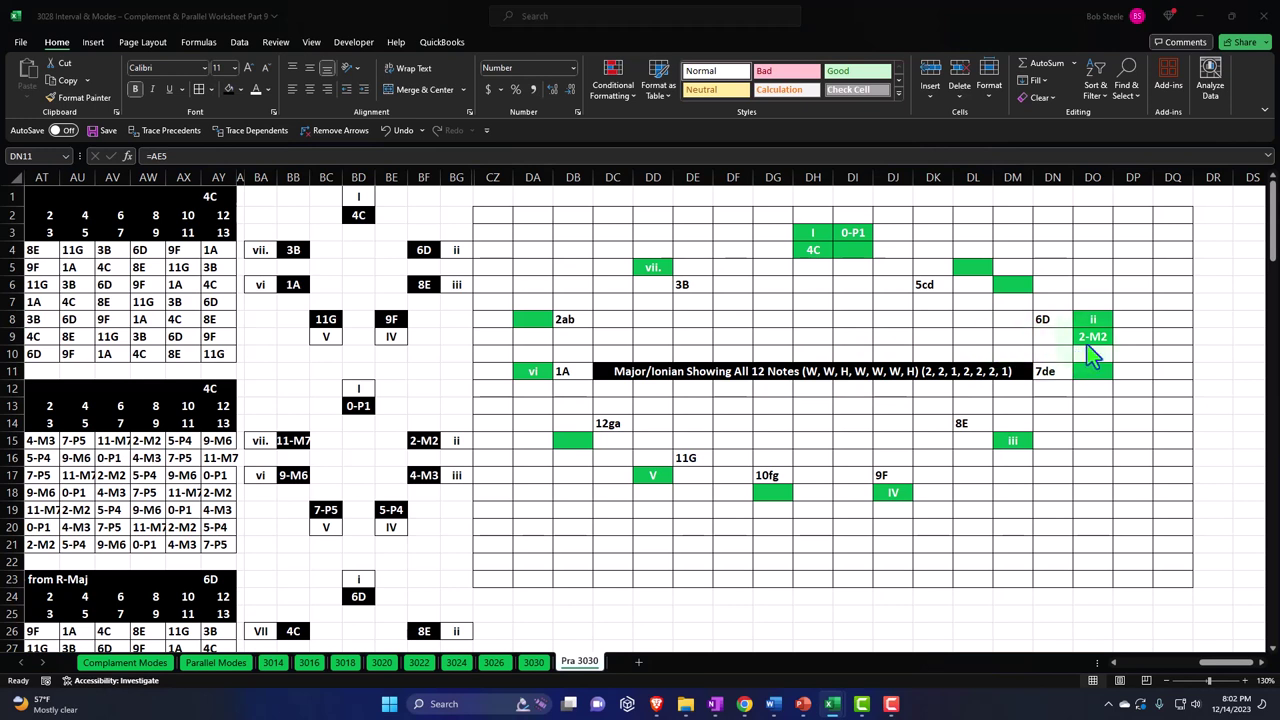
{"action": "left_click", "coordinate": [1092, 337]}
{"action": "left_click", "coordinate": [90, 100]}
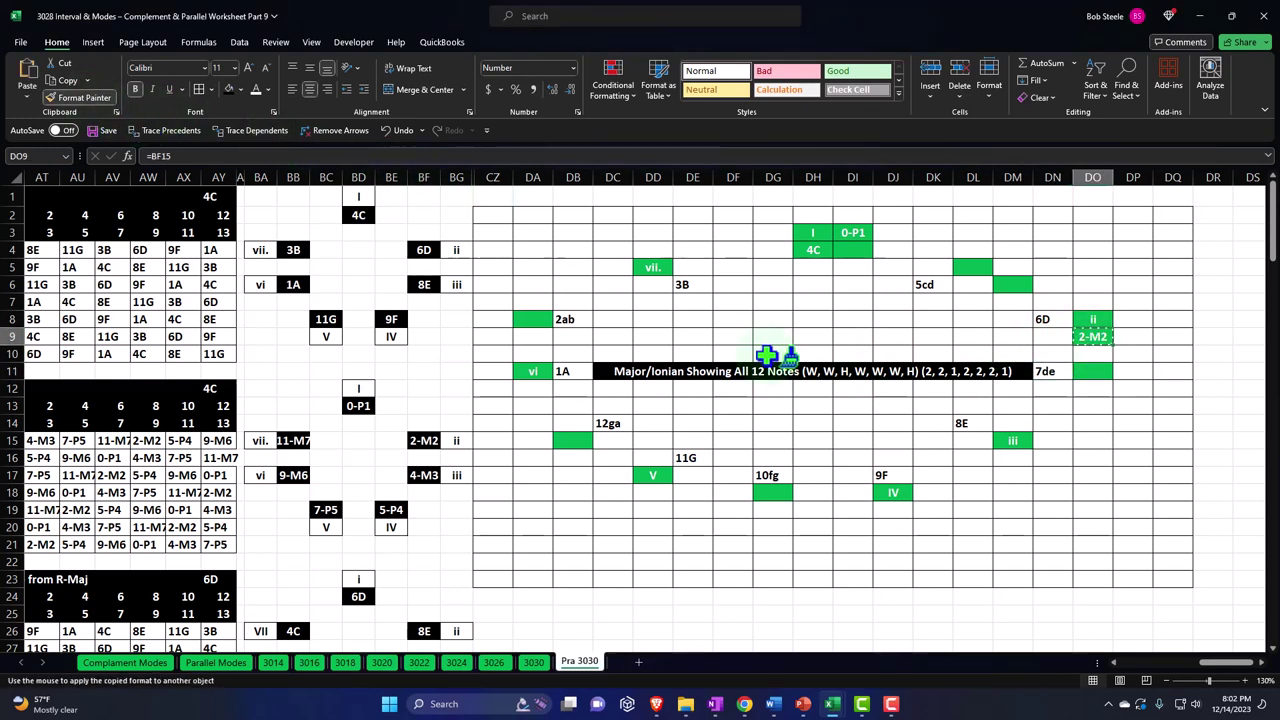
{"action": "left_click", "coordinate": [1096, 388]}
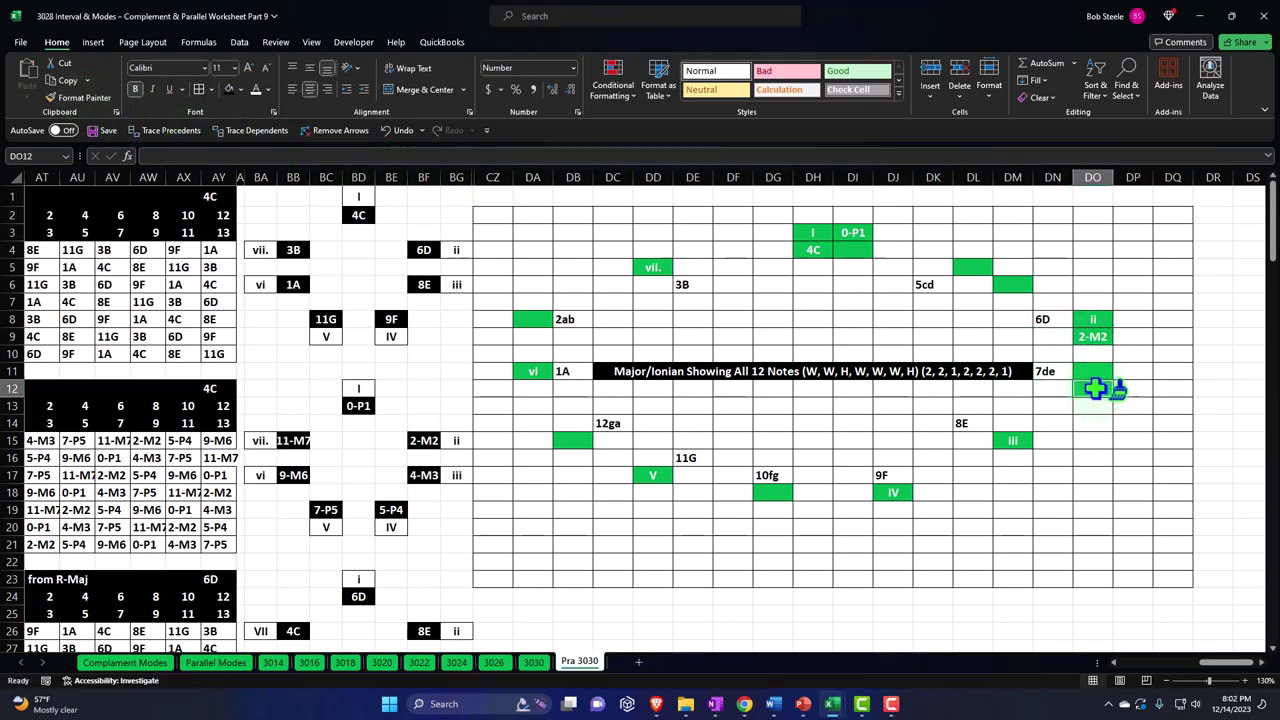
- Make DL16 green from the iii chord cell and link it to BF17's 4-M3 label
{"action": "left_click", "coordinate": [1008, 442]}
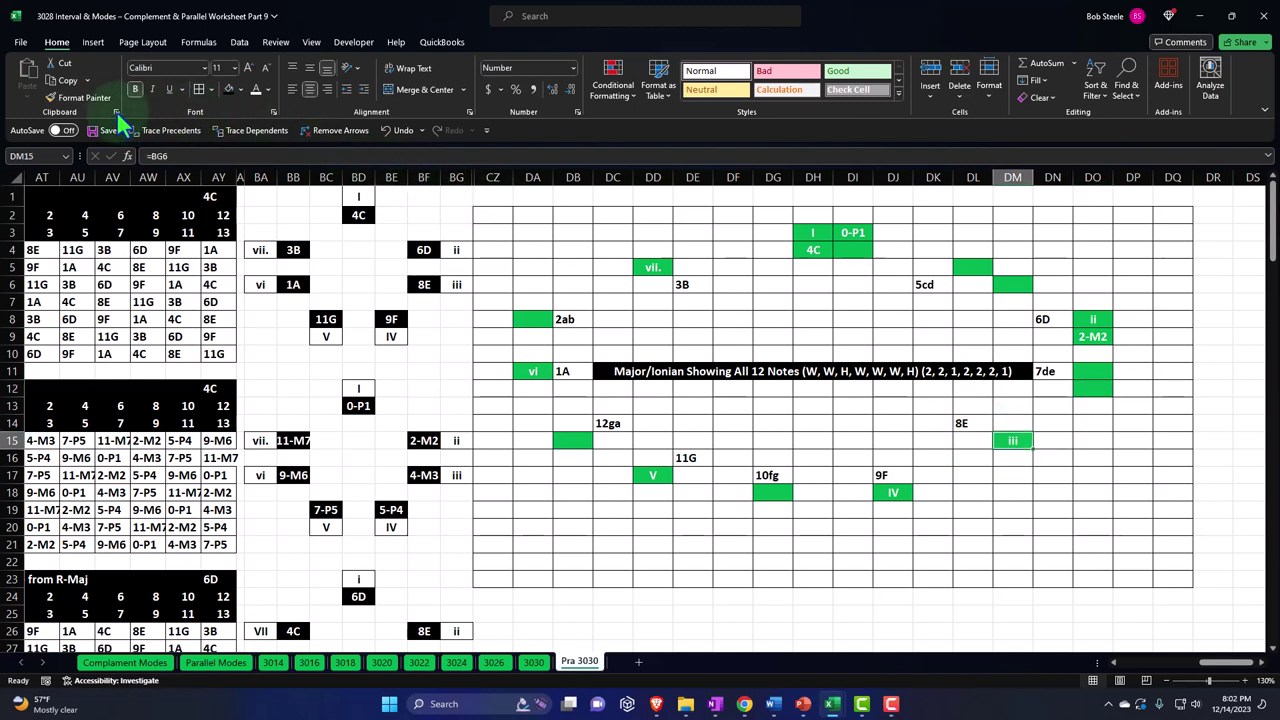
{"action": "left_click", "coordinate": [92, 98]}
{"action": "left_click", "coordinate": [972, 457]}
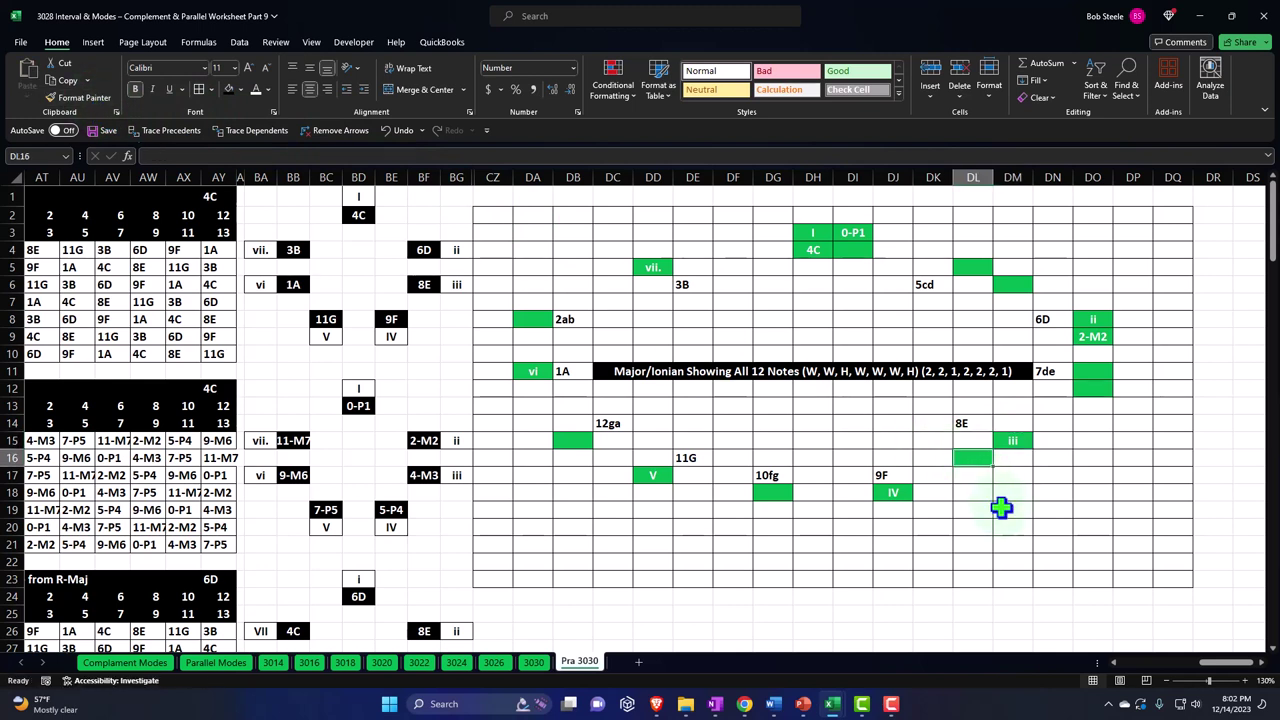
{"action": "type", "text": "="}
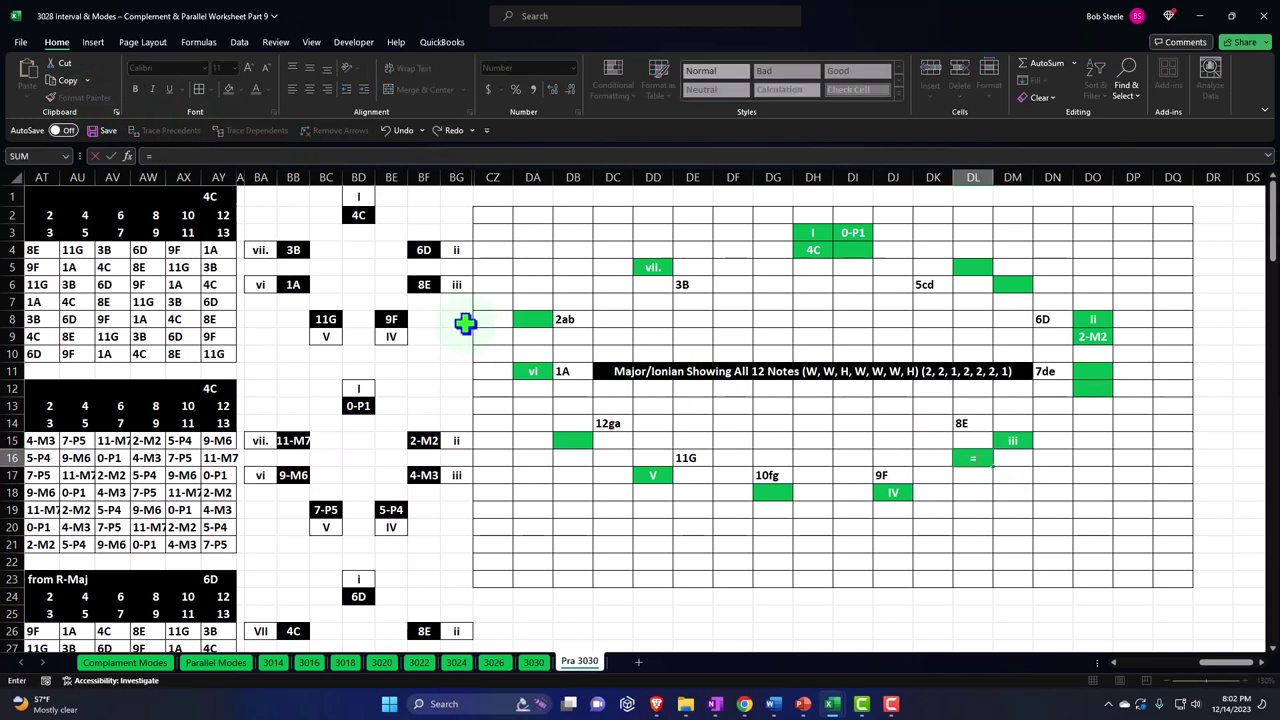
{"action": "left_click", "coordinate": [428, 476]}
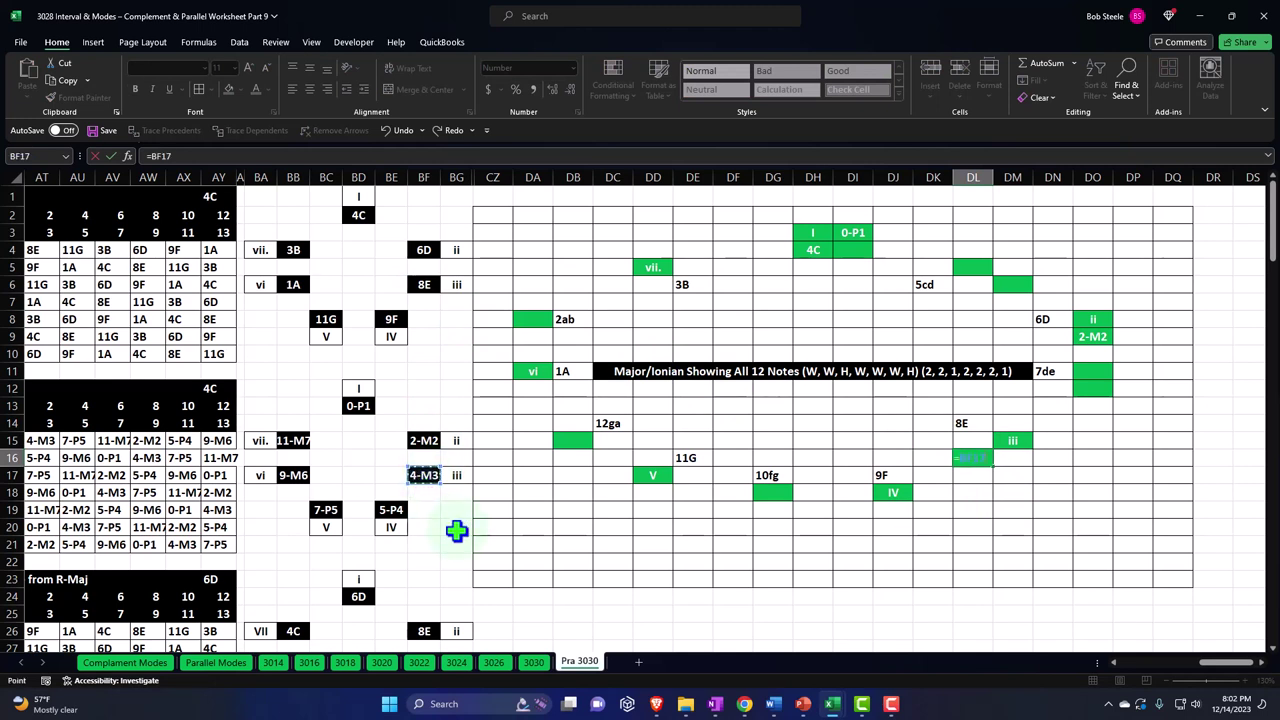
{"action": "key", "text": "Return"}
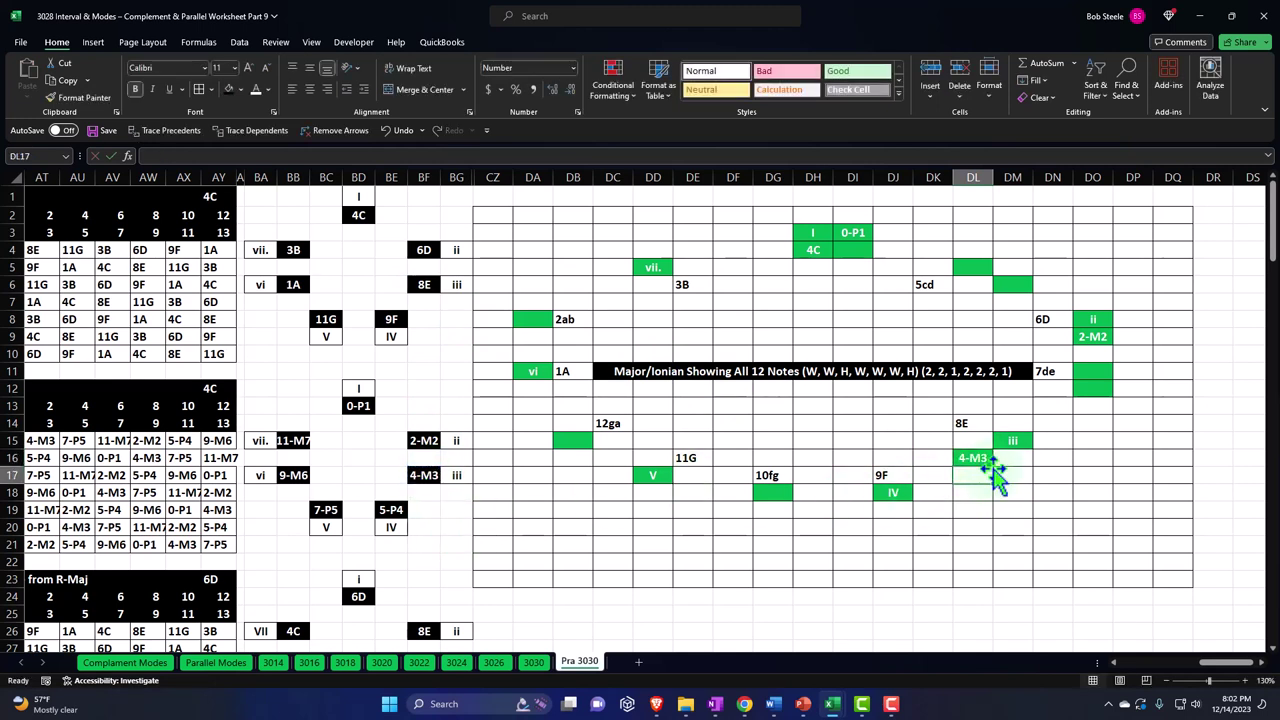
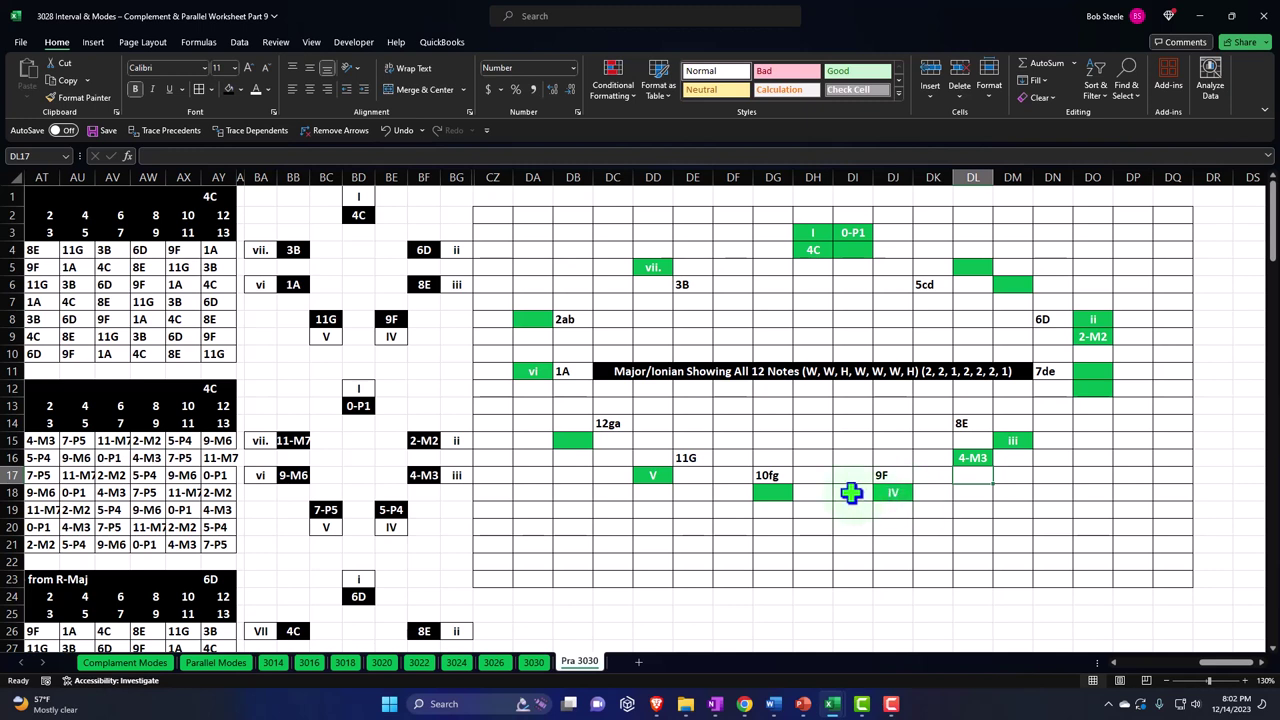
- Copy the green fill from DJ18 onto DI18 with Format Painter
{"action": "left_click", "coordinate": [848, 491]}
{"action": "left_click", "coordinate": [893, 492]}
{"action": "left_click", "coordinate": [84, 97]}
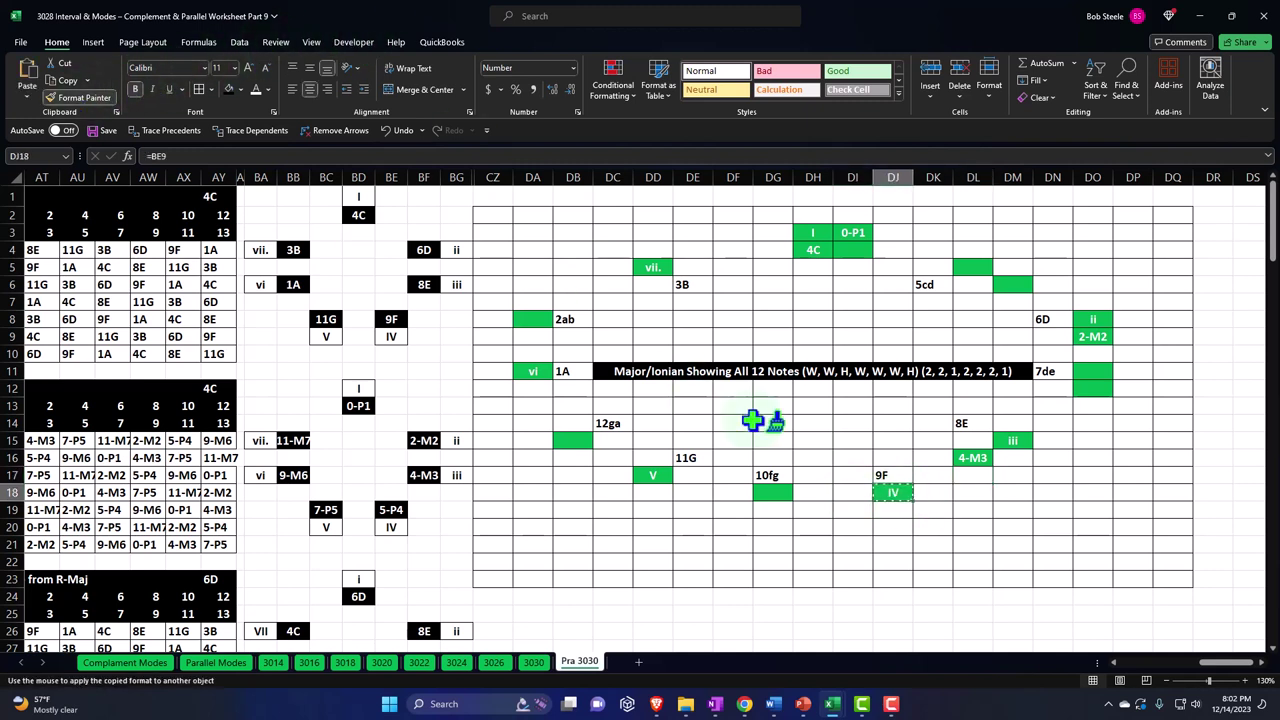
{"action": "left_click", "coordinate": [851, 491]}
- Enter the formula =BE19 in DI18 so it shows 5-P4
{"action": "type", "text": "="}
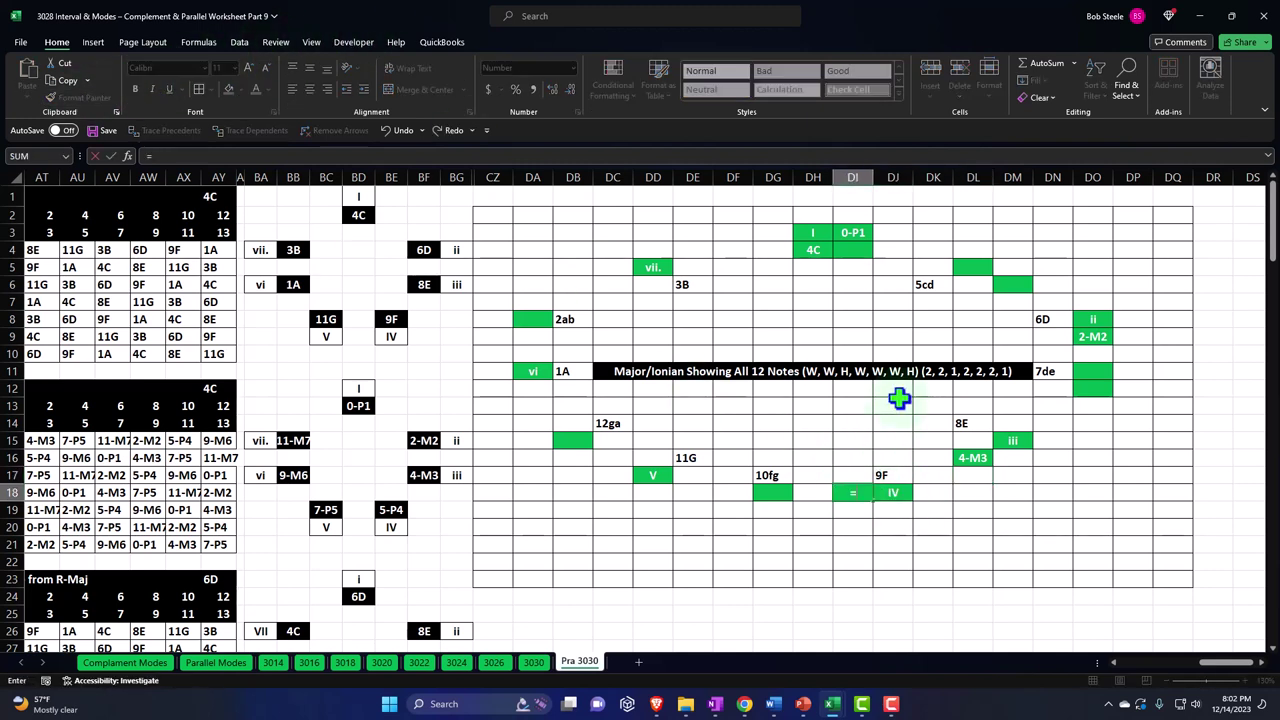
{"action": "key", "text": "Left"}
{"action": "key", "text": "Left"}
{"action": "key", "text": "Left"}
{"action": "key", "text": "Left"}
{"action": "key", "text": "Left"}
{"action": "key", "text": "Left"}
{"action": "key", "text": "Left"}
{"action": "key", "text": "Up"}
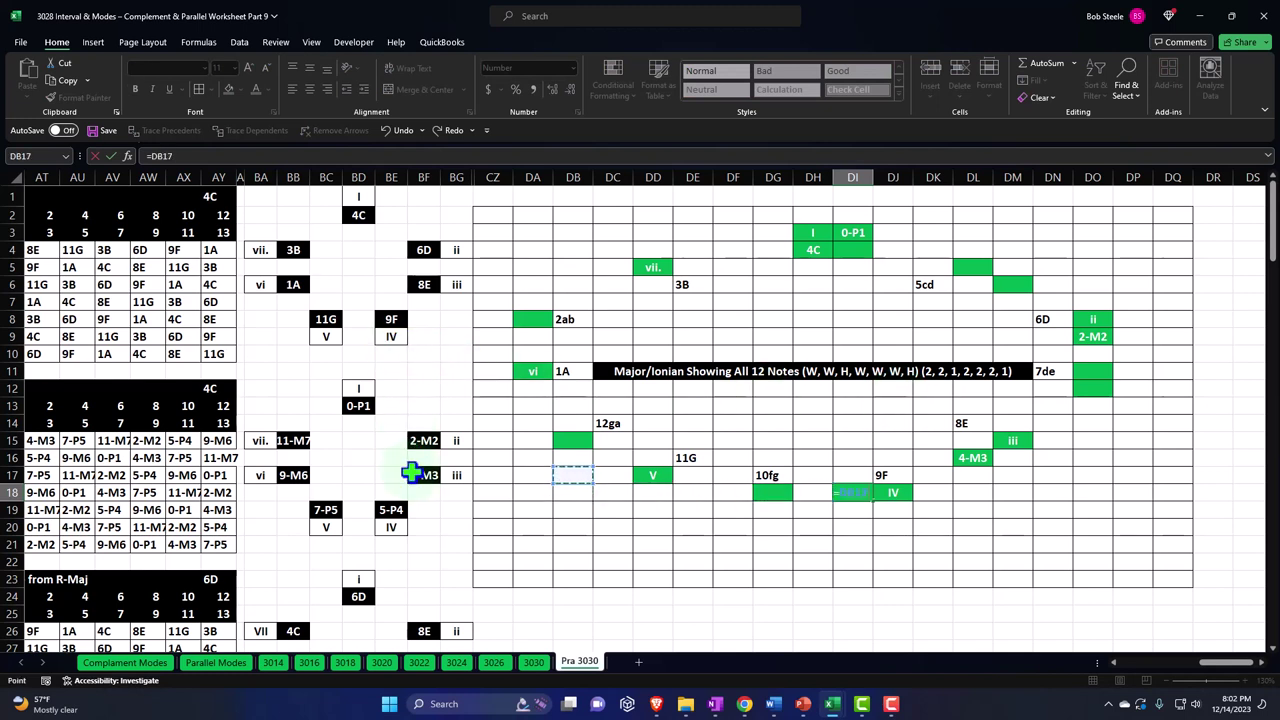
{"action": "left_click", "coordinate": [397, 508]}
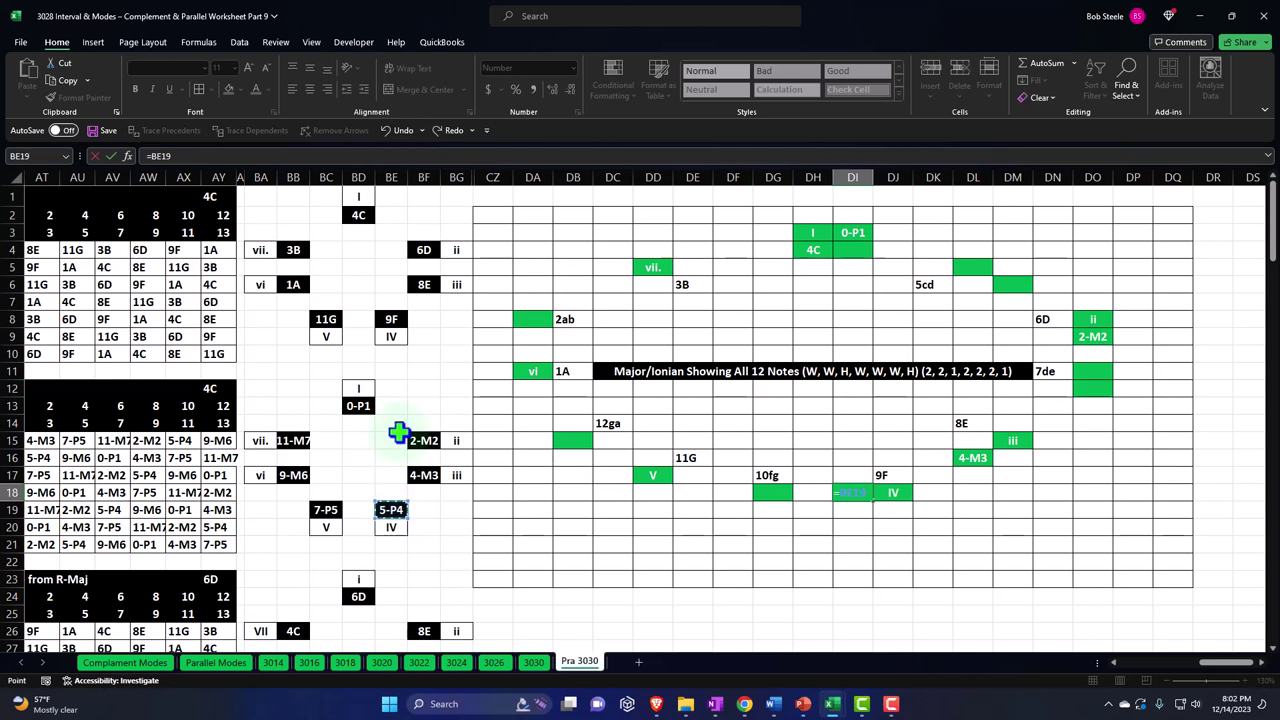
{"action": "key", "text": "Return"}
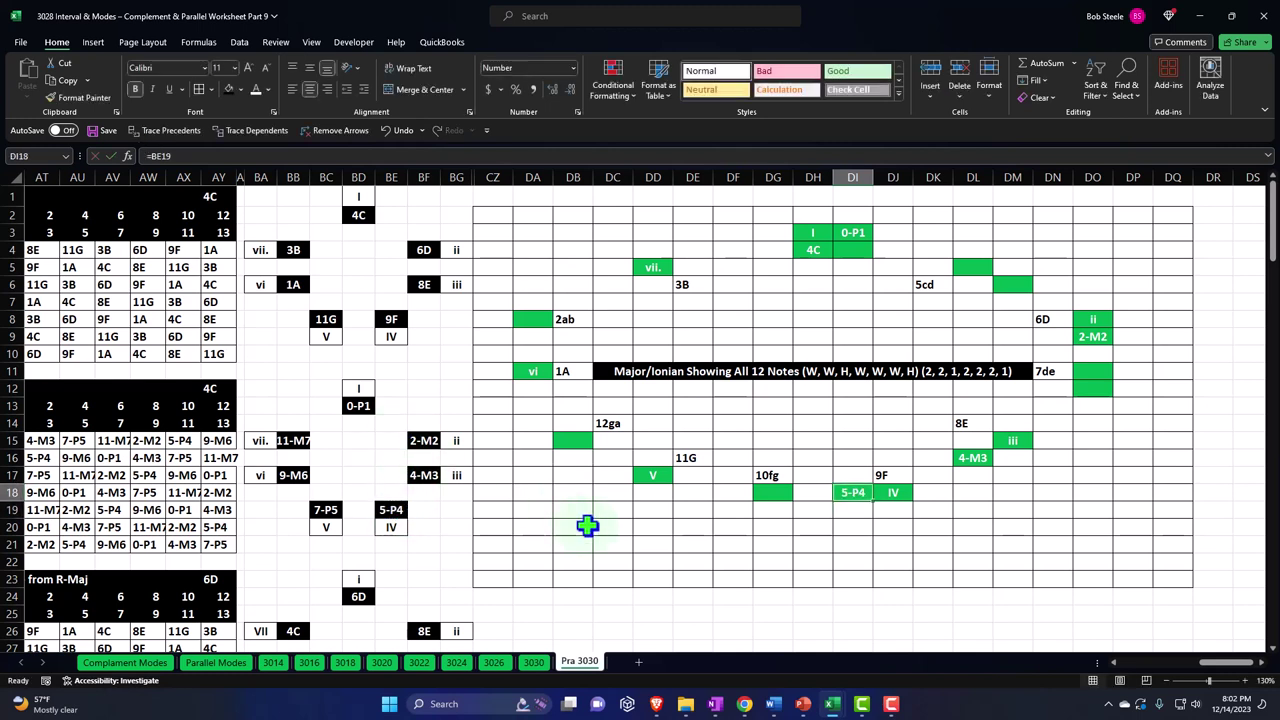
{"action": "left_click", "coordinate": [846, 497]}
- Paint the green fill of the V cell DD17 onto DC17
{"action": "left_click", "coordinate": [660, 474]}
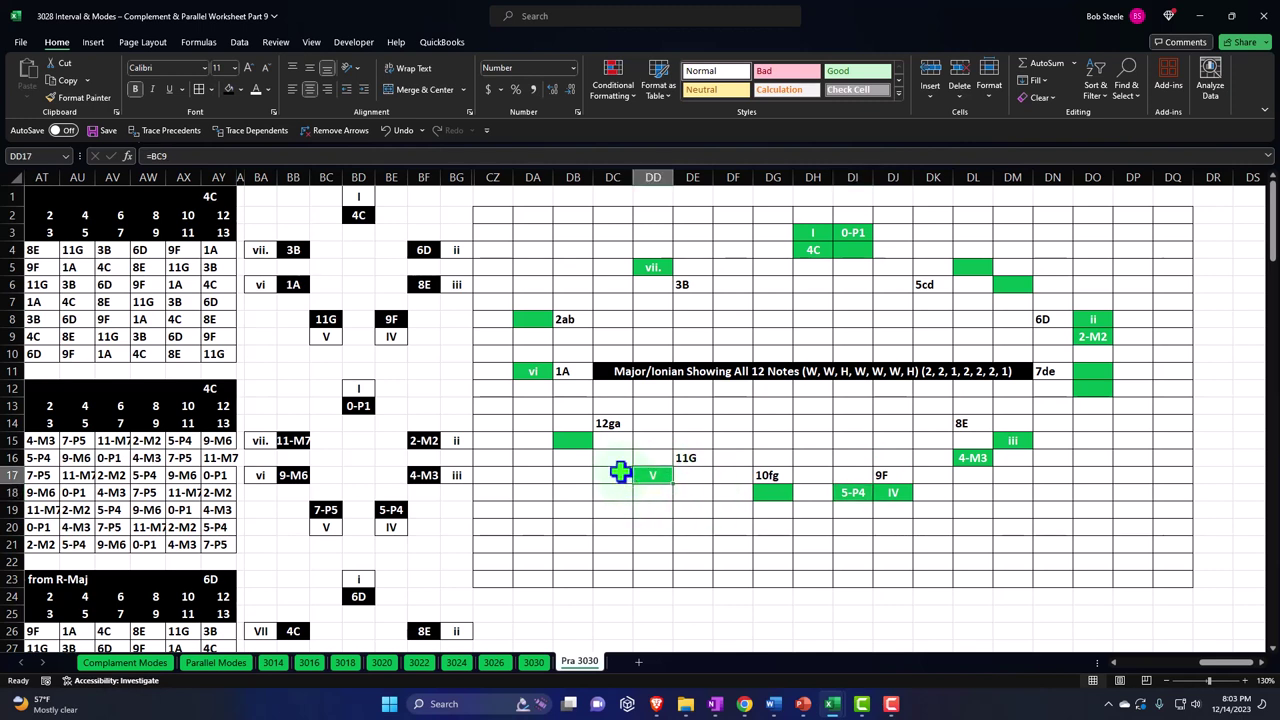
{"action": "left_click", "coordinate": [102, 95]}
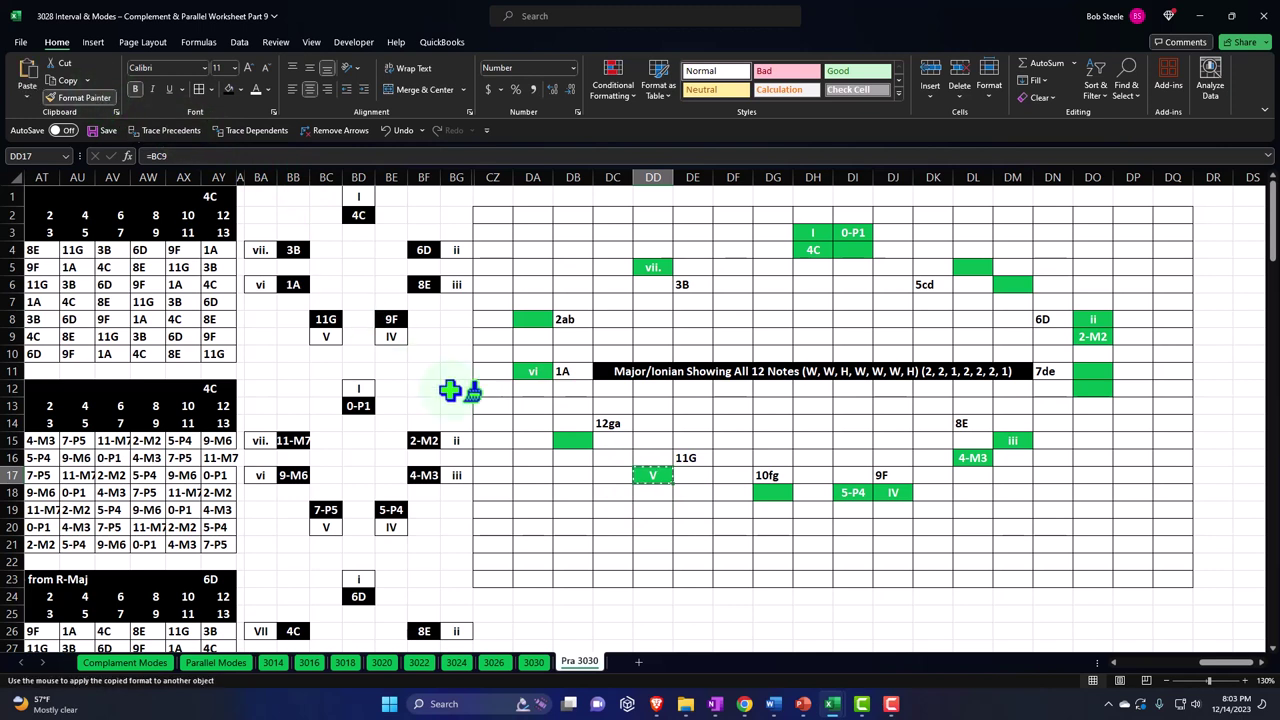
{"action": "left_click", "coordinate": [612, 474]}
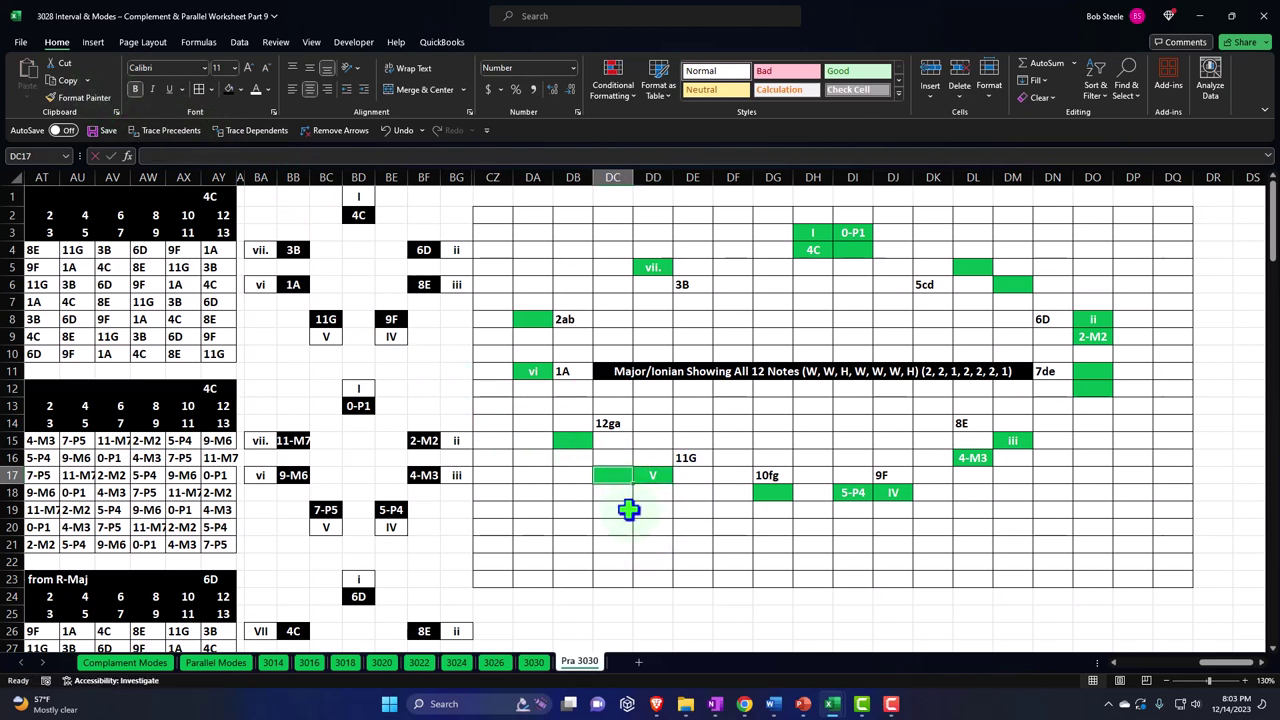
- Link DC17 to BC19 with =BC19 so it displays 7-P5
{"action": "type", "text": "="}
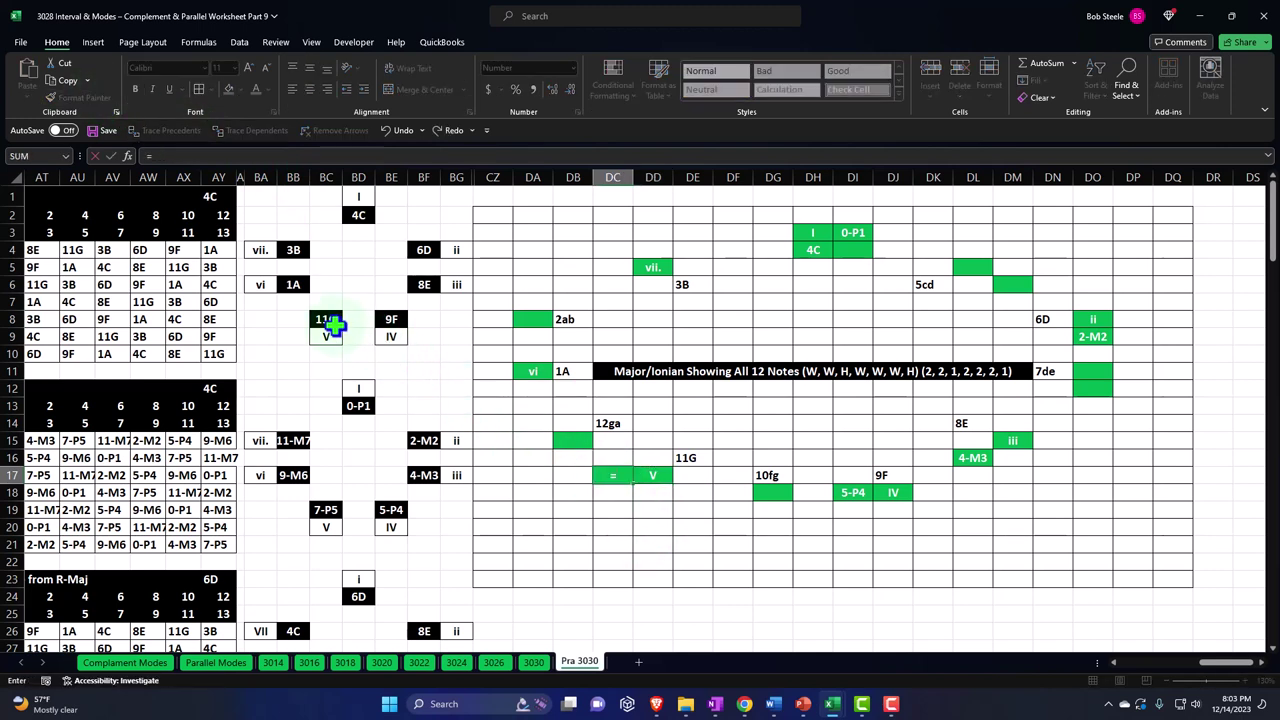
{"action": "left_click", "coordinate": [325, 512]}
{"action": "key", "text": "ctrl+Return"}
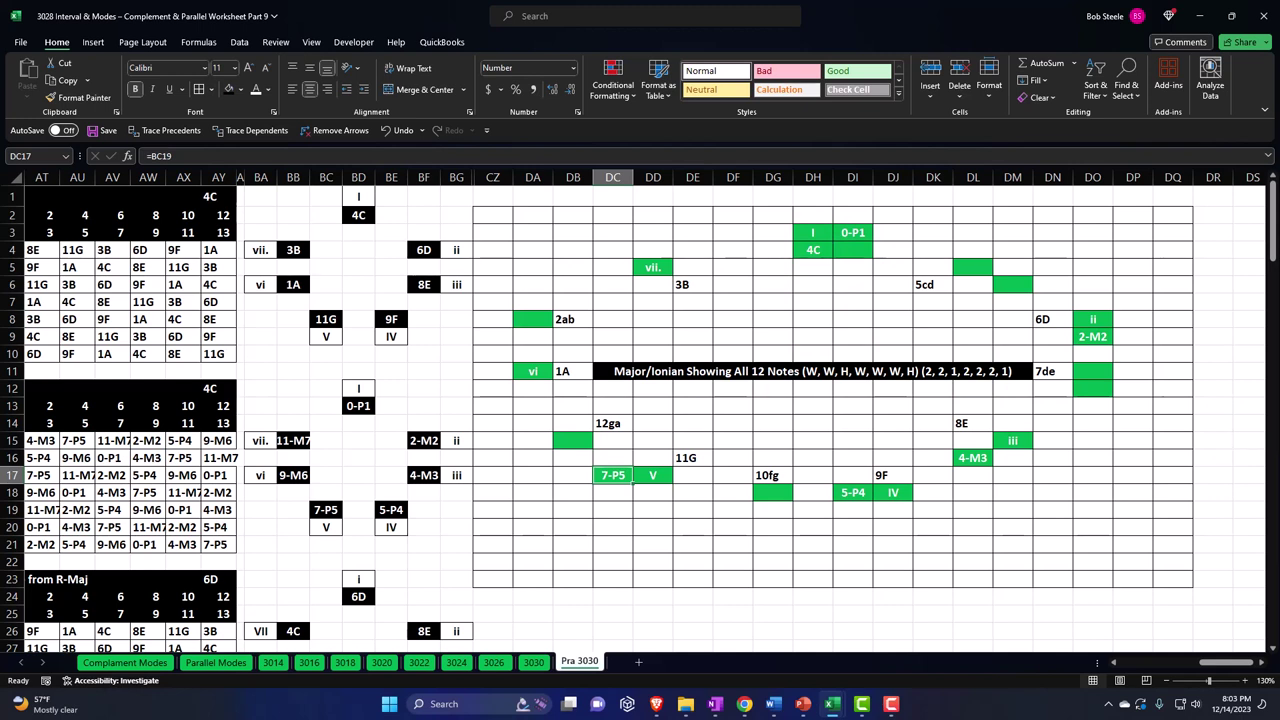
- Format-paint green from DB15 onto DA14 and from DA11 onto DA10
{"action": "left_click", "coordinate": [580, 440]}
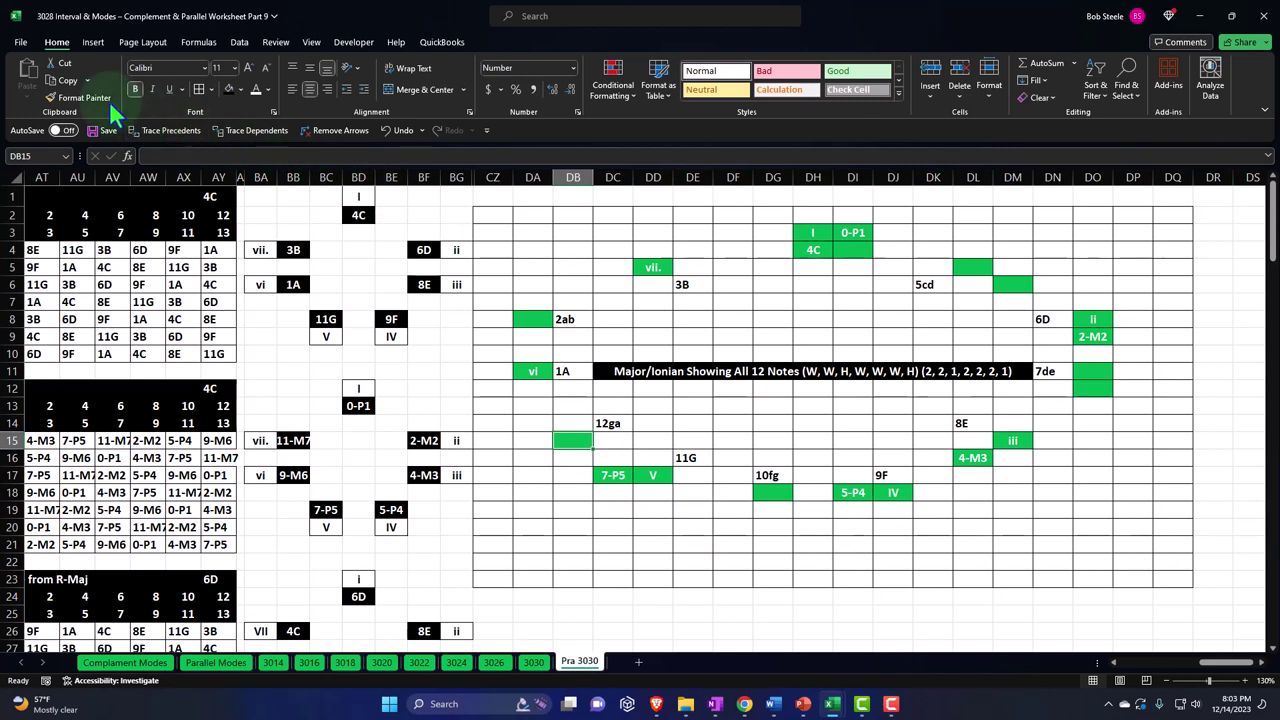
{"action": "left_click", "coordinate": [90, 97]}
{"action": "left_click", "coordinate": [530, 422]}
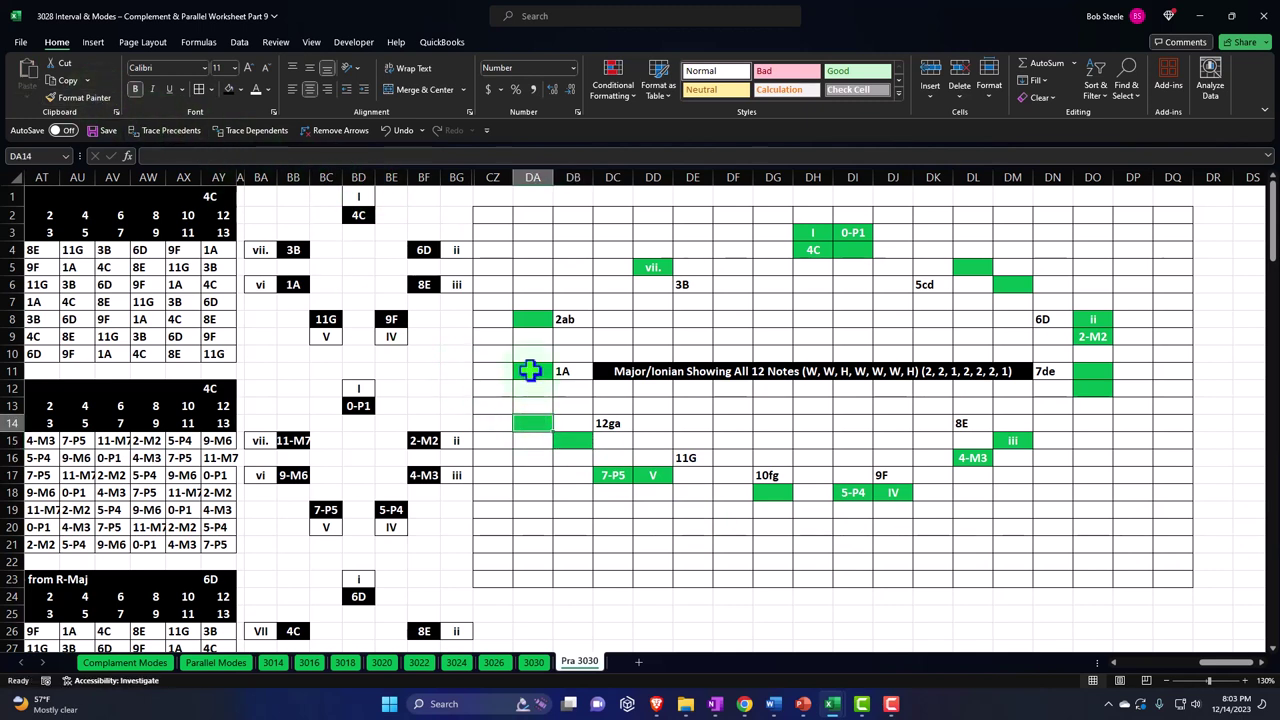
{"action": "left_click", "coordinate": [530, 371]}
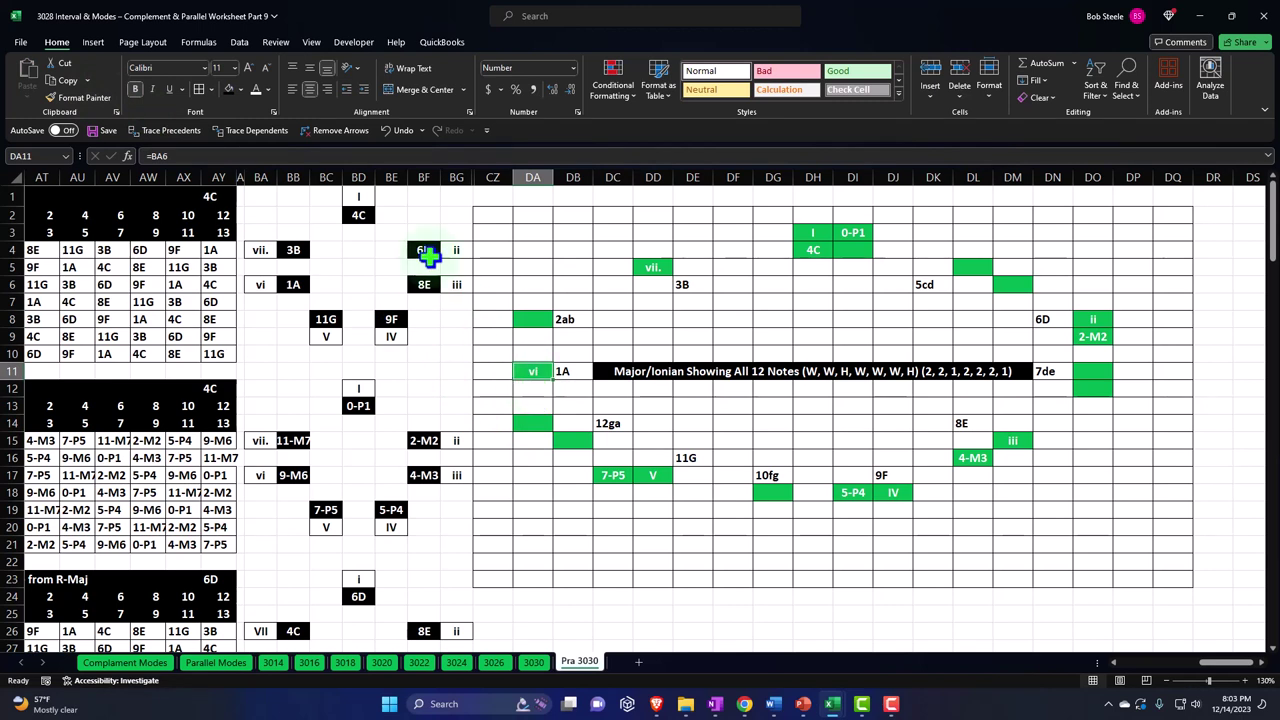
{"action": "left_click", "coordinate": [80, 97]}
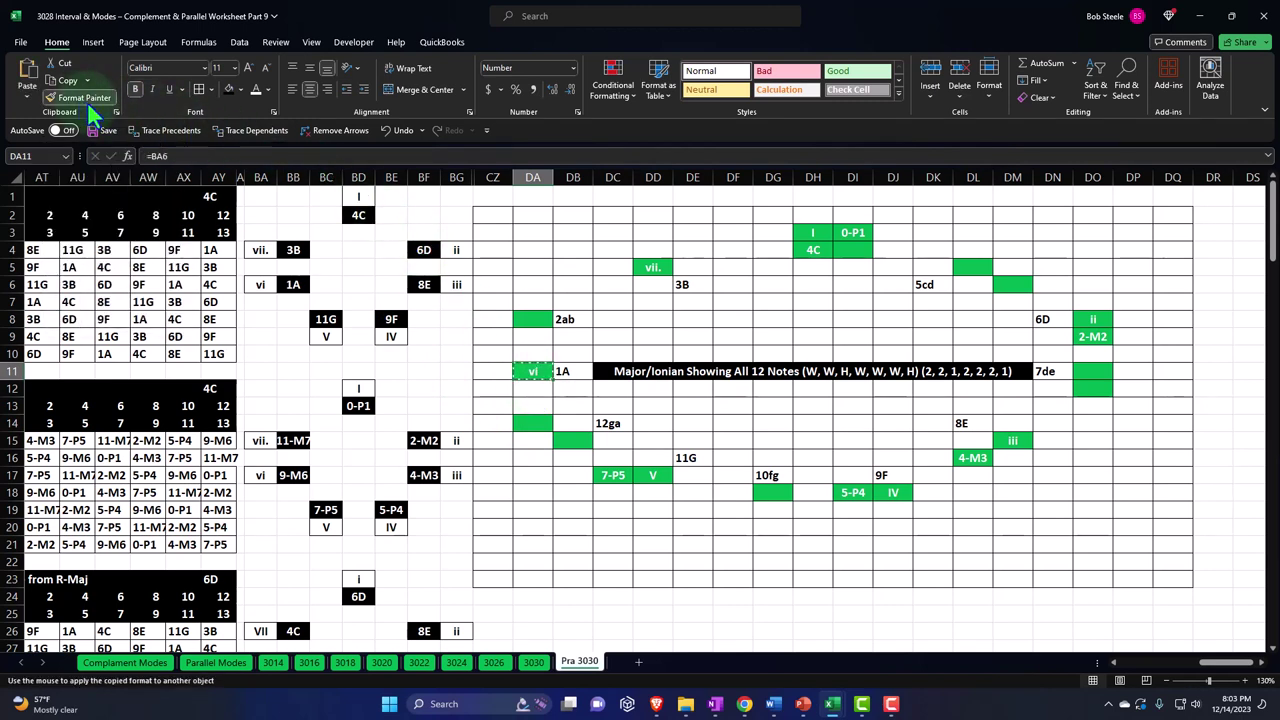
{"action": "left_click", "coordinate": [531, 354]}
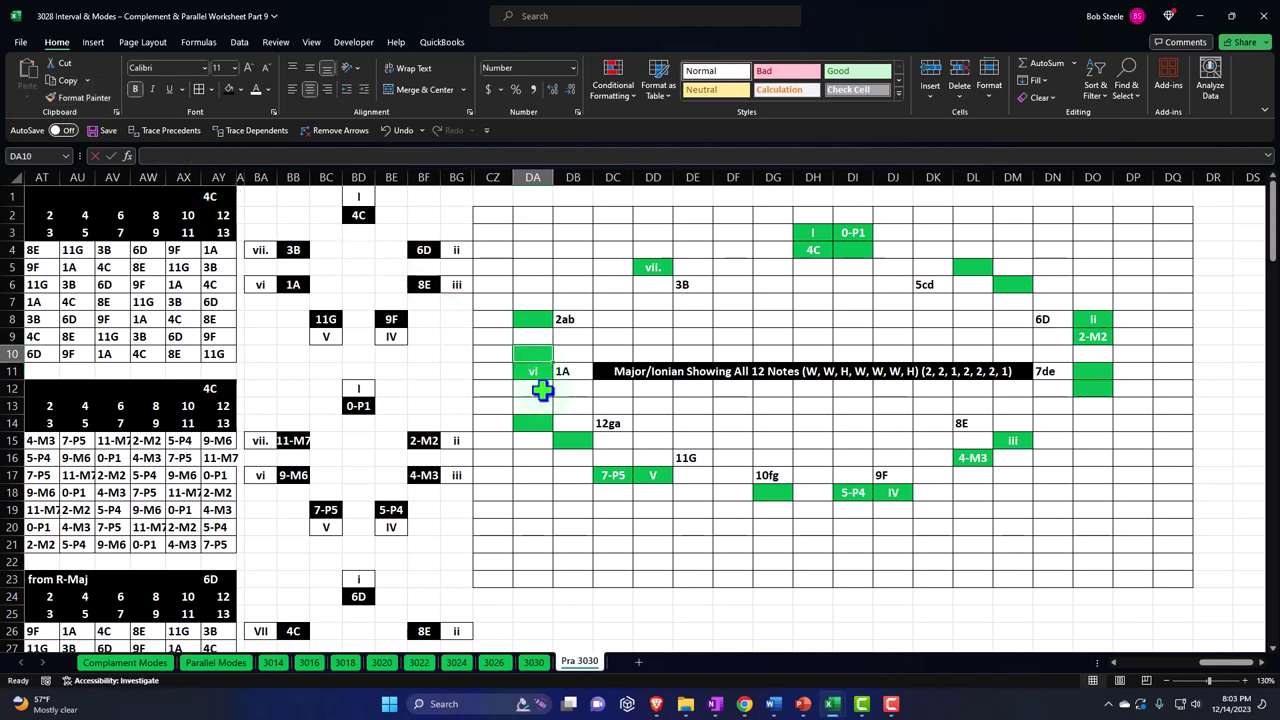
- Enter =BB17 in DA10 so it shows 9-M6
{"action": "type", "text": "="}
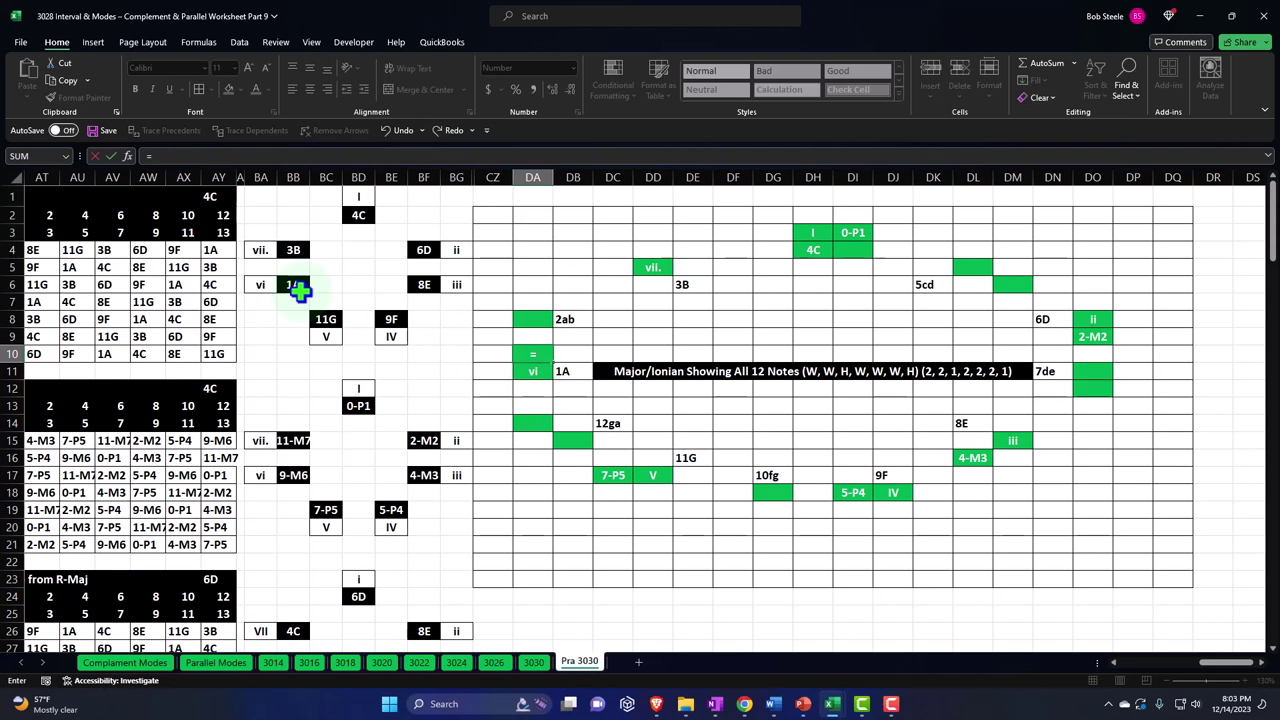
{"action": "left_click", "coordinate": [313, 476]}
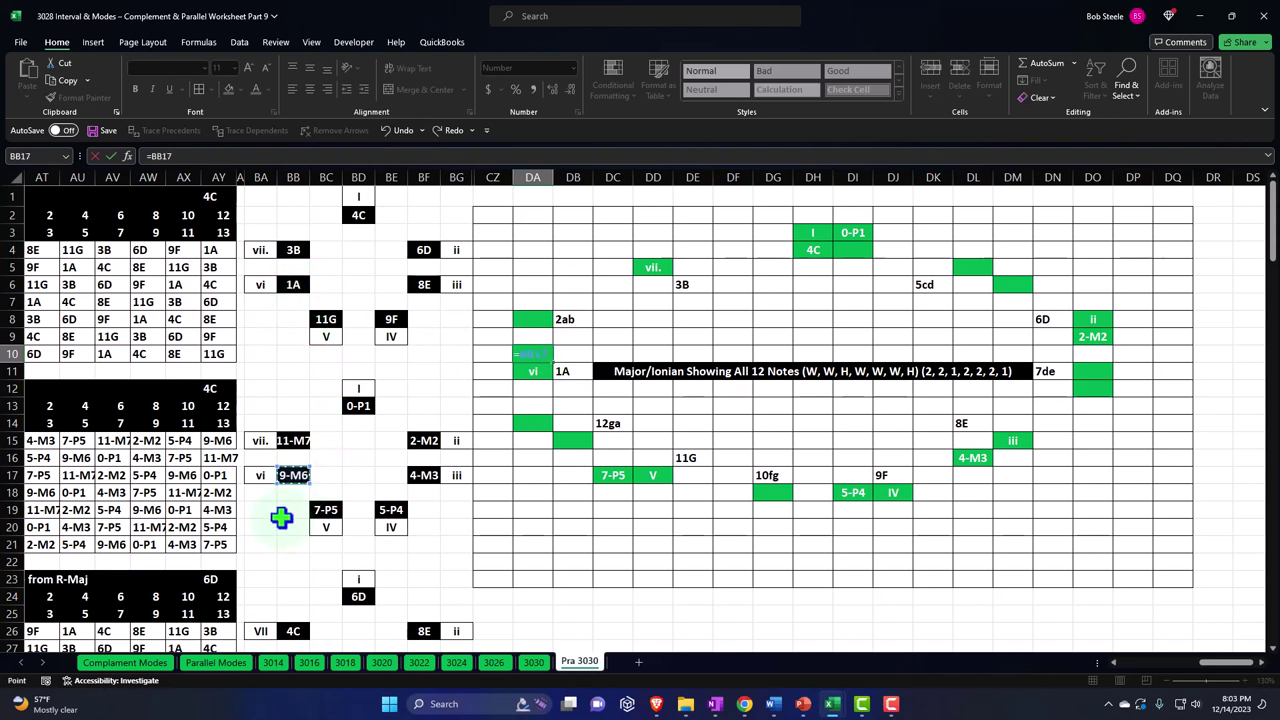
{"action": "key", "text": "Return"}
{"action": "key", "text": "Up"}
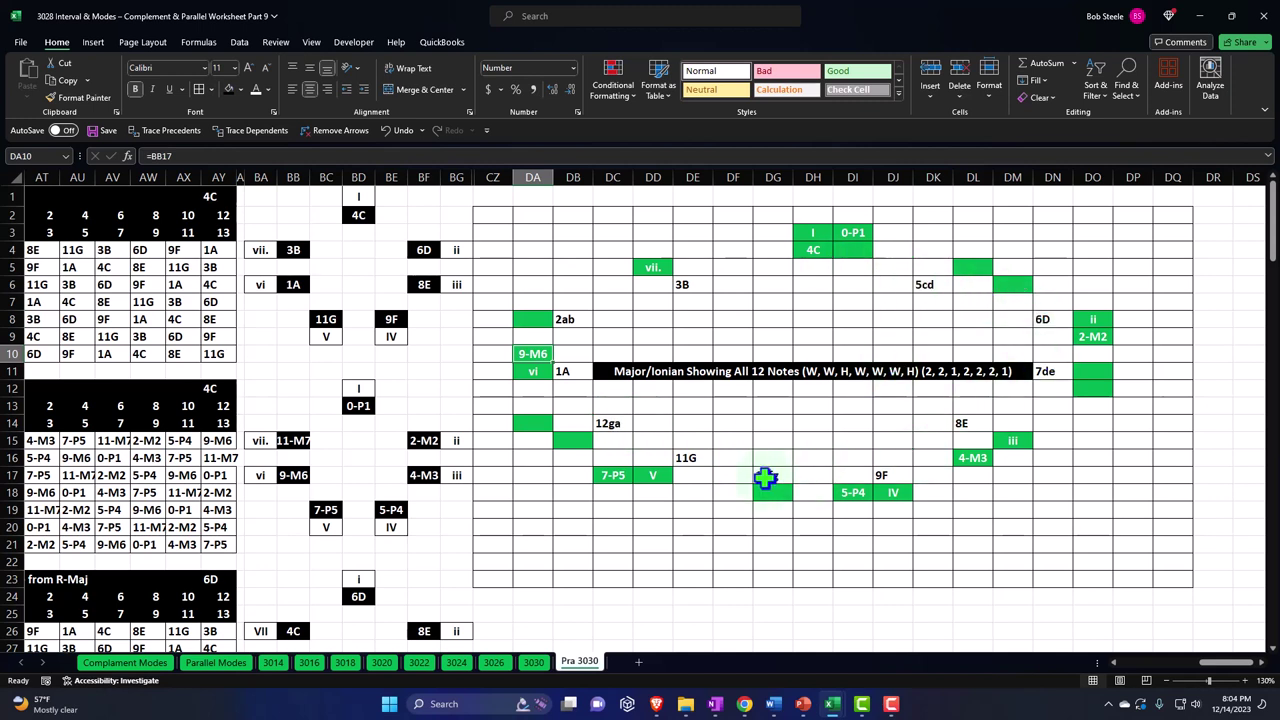
- Format-paint green from DA8 onto DA7 and from DD5 onto DE4
{"action": "left_click", "coordinate": [534, 319]}
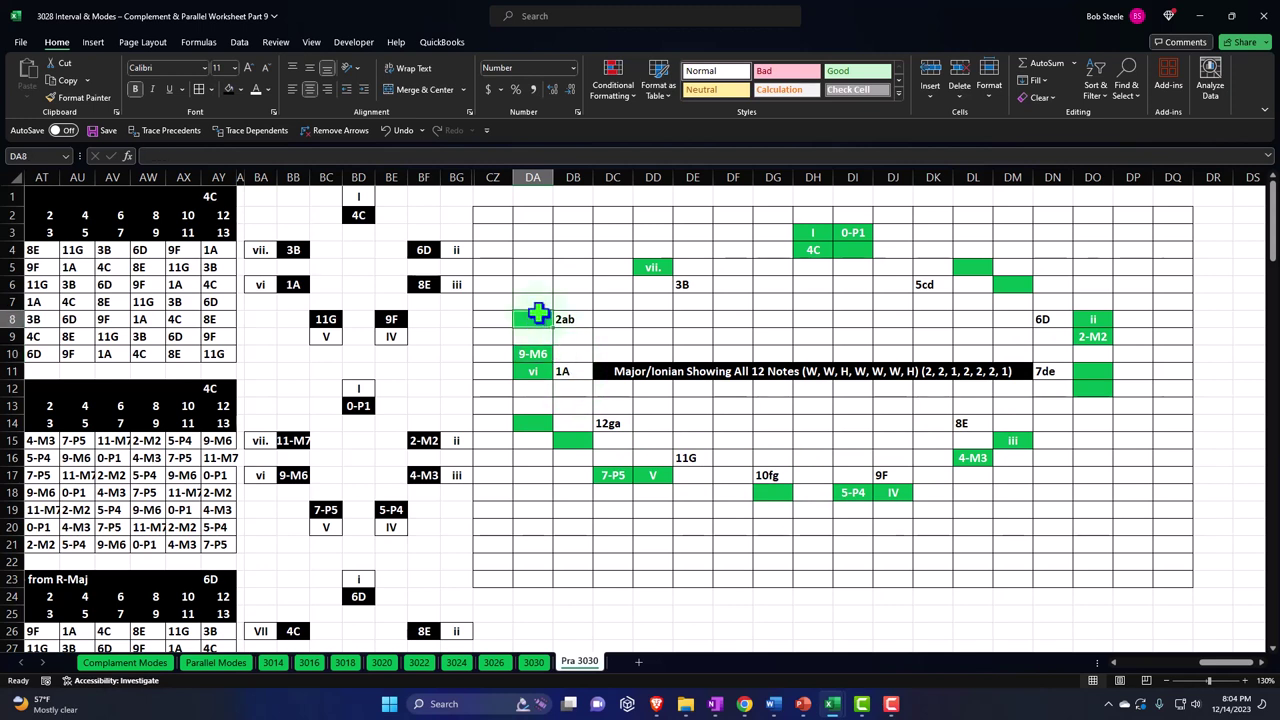
{"action": "left_click", "coordinate": [72, 97]}
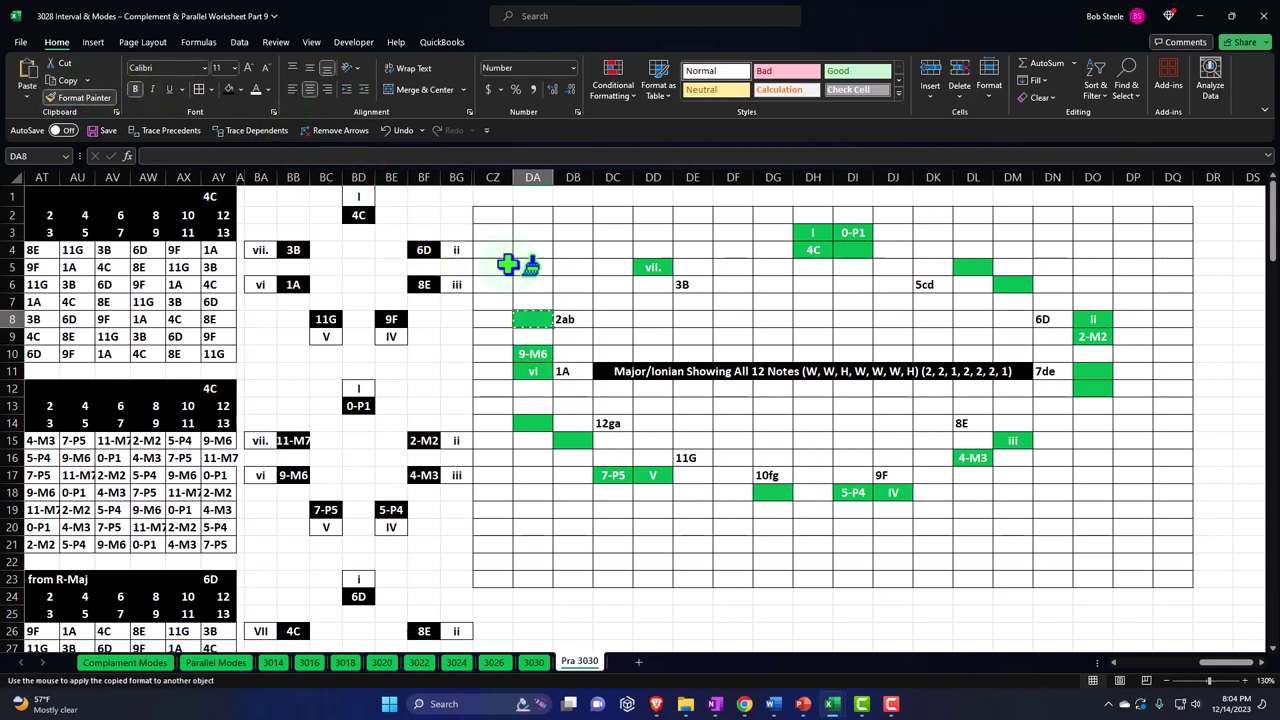
{"action": "left_click", "coordinate": [534, 300]}
{"action": "left_click", "coordinate": [656, 266]}
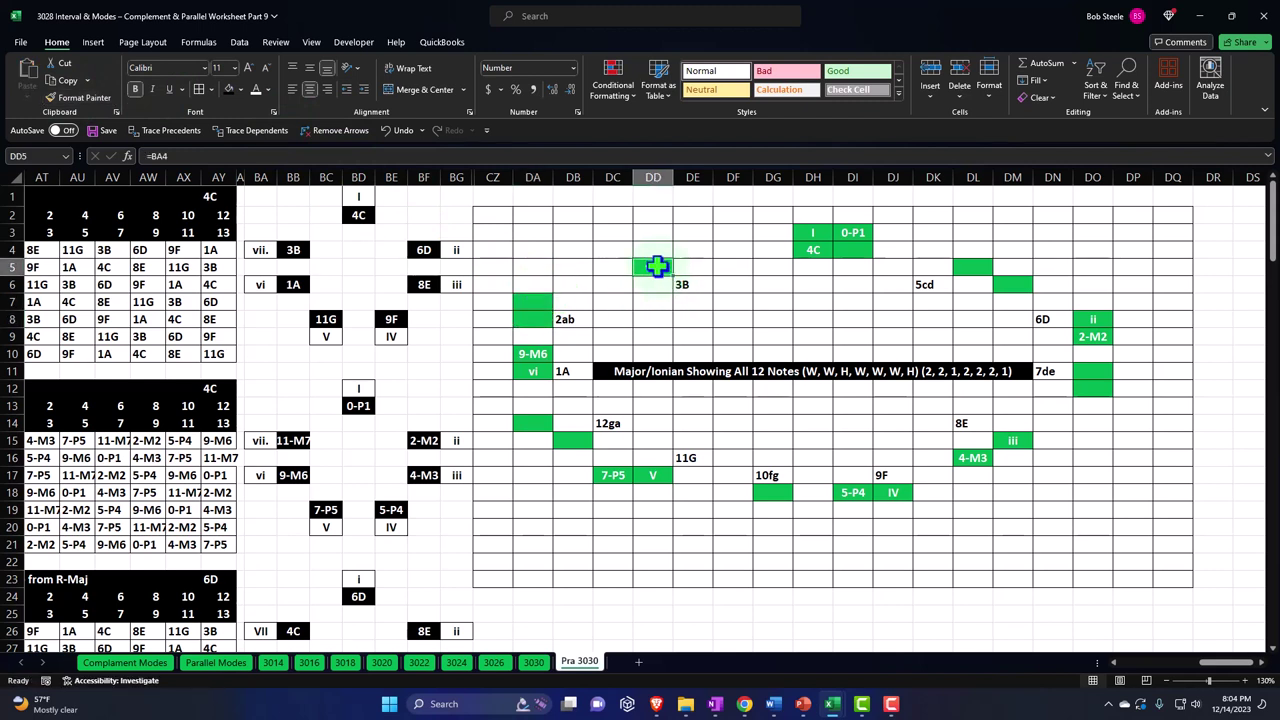
{"action": "left_click", "coordinate": [94, 98]}
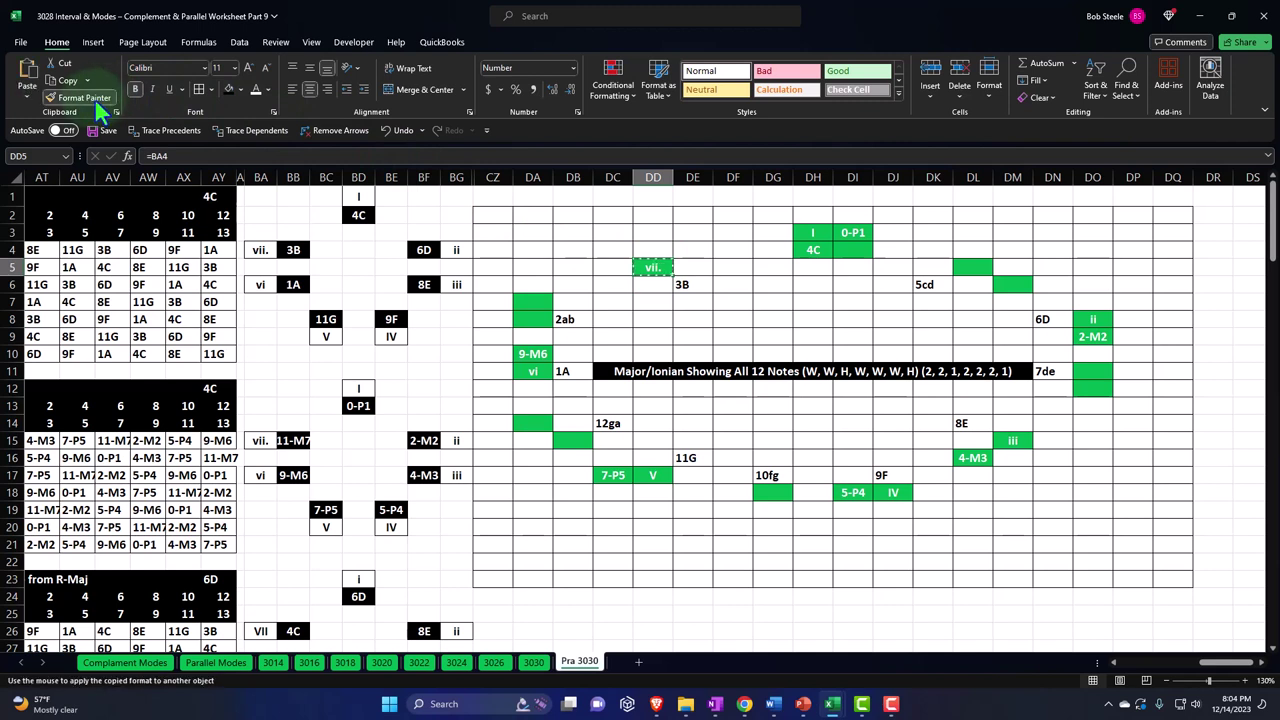
{"action": "left_click", "coordinate": [697, 254]}
- Enter =BB15 in DE4 so it shows 11-M7
{"action": "type", "text": "="}
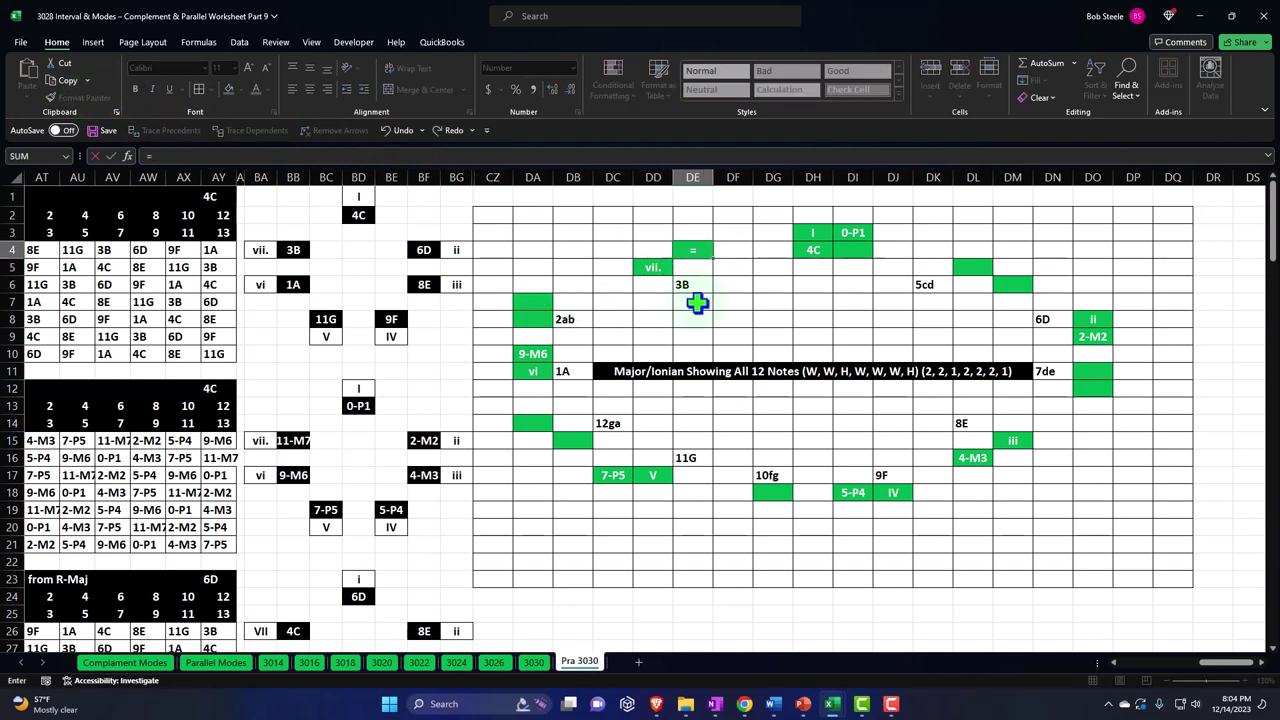
{"action": "left_click", "coordinate": [292, 440]}
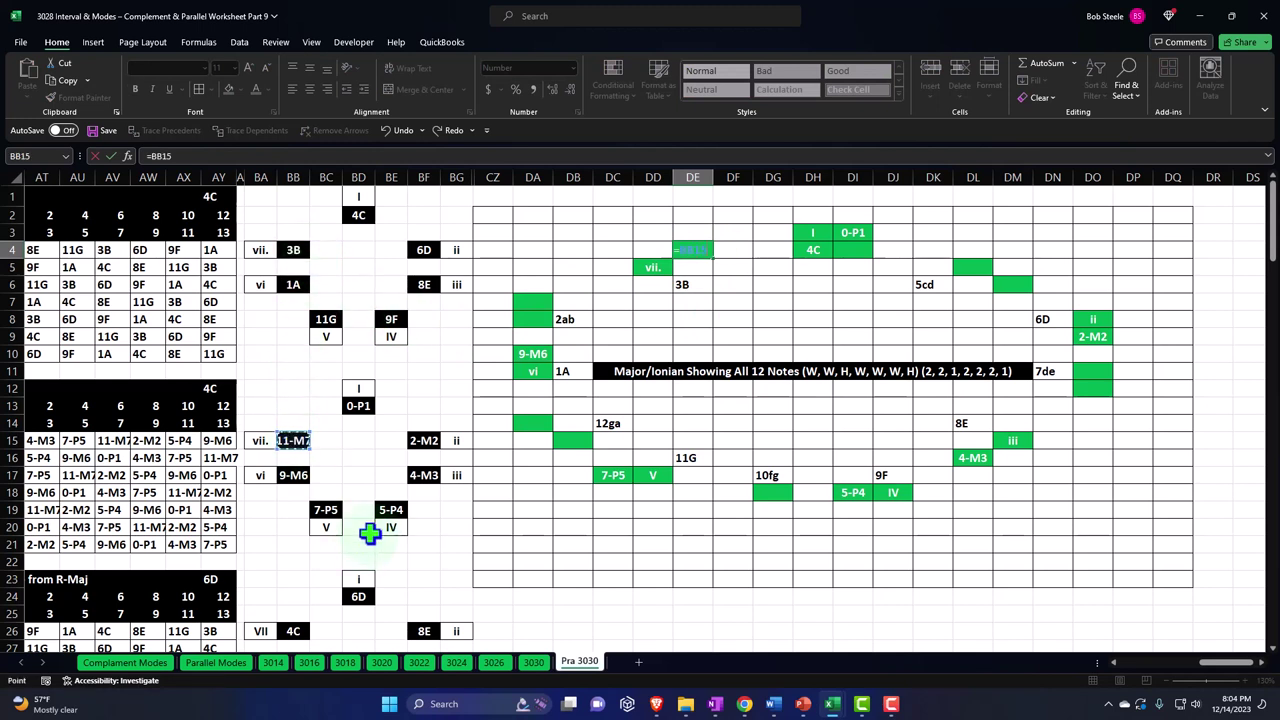
{"action": "key", "text": "ctrl+Return"}
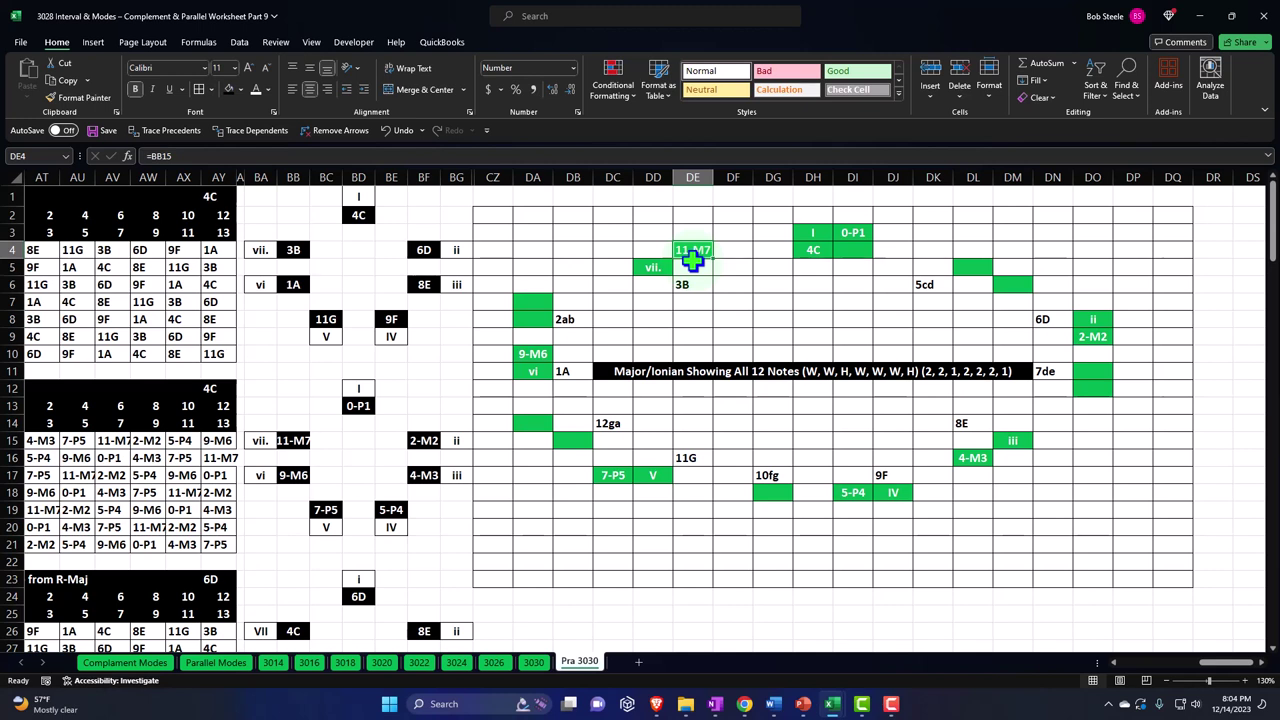
- Fill the 5cd cell DK6 and the cell DL7 red
{"action": "left_click", "coordinate": [928, 286]}
{"action": "left_click_drag", "start_coordinate": [930, 286], "coordinate": [957, 286]}
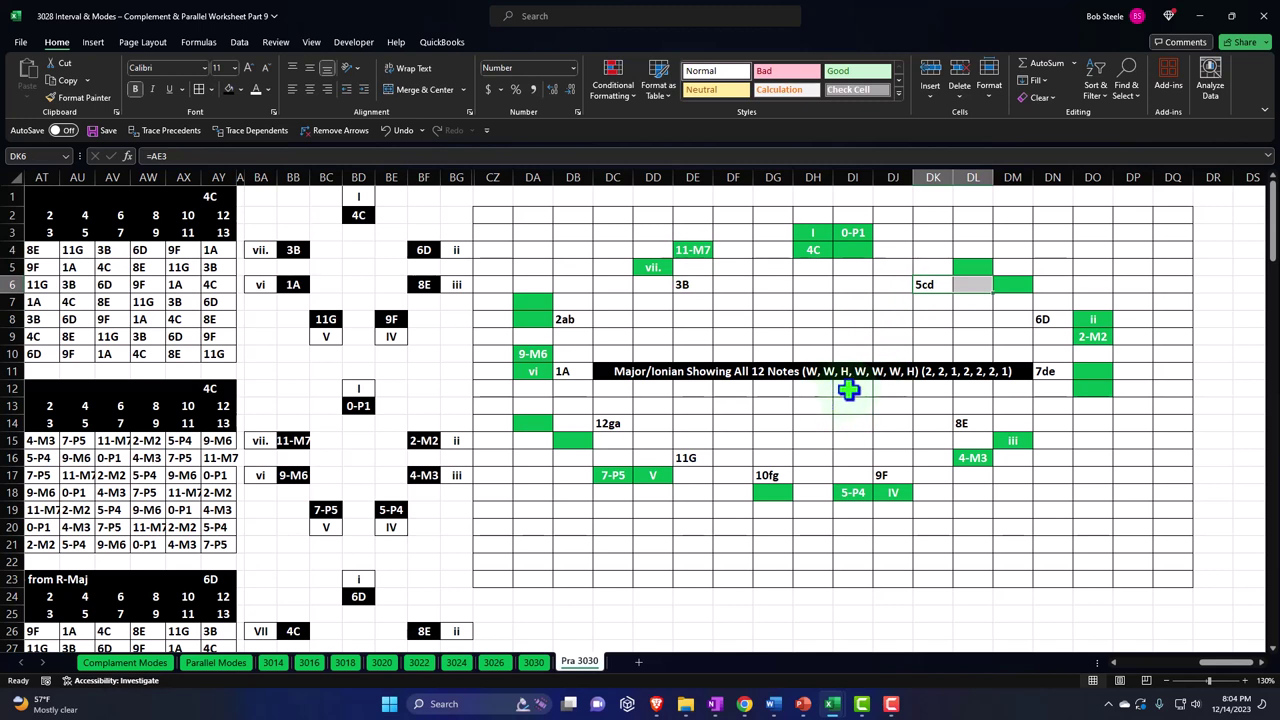
{"action": "left_click", "coordinate": [929, 288]}
{"action": "left_click", "coordinate": [978, 303], "text": "ctrl"}
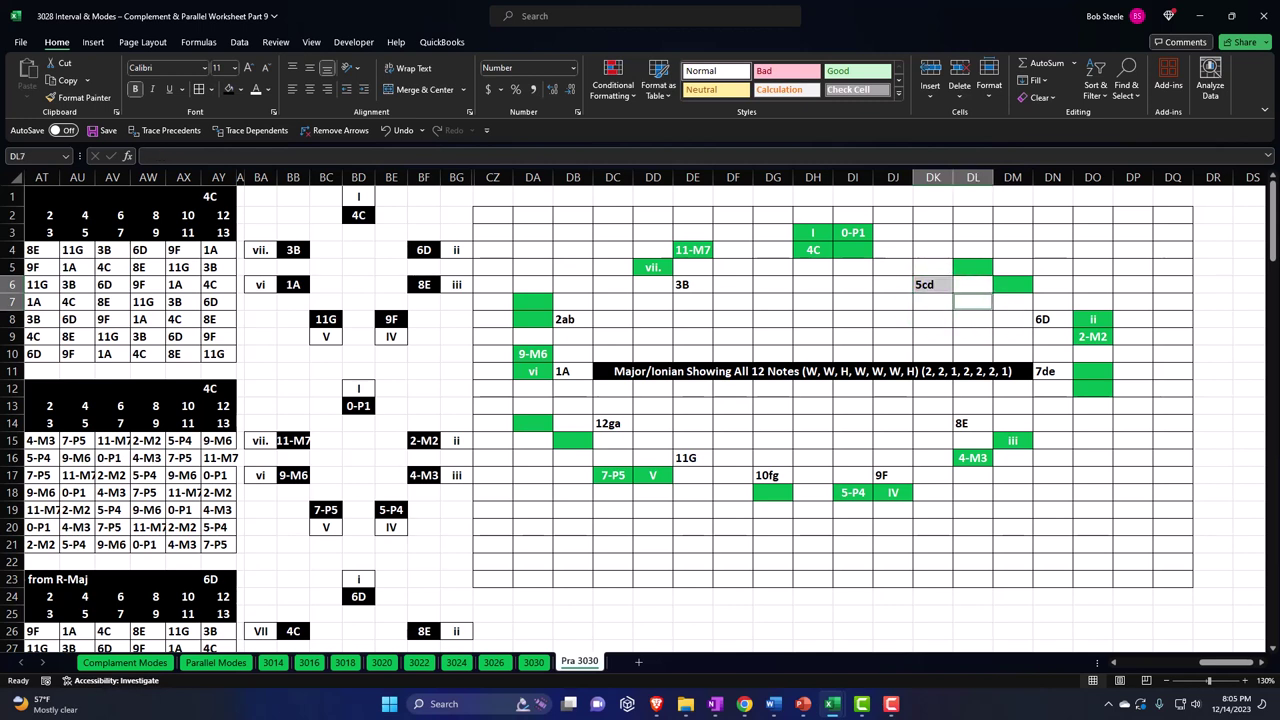
{"action": "left_click", "coordinate": [933, 285]}
{"action": "left_click", "coordinate": [981, 302], "text": "ctrl"}
{"action": "left_click", "coordinate": [239, 88]}
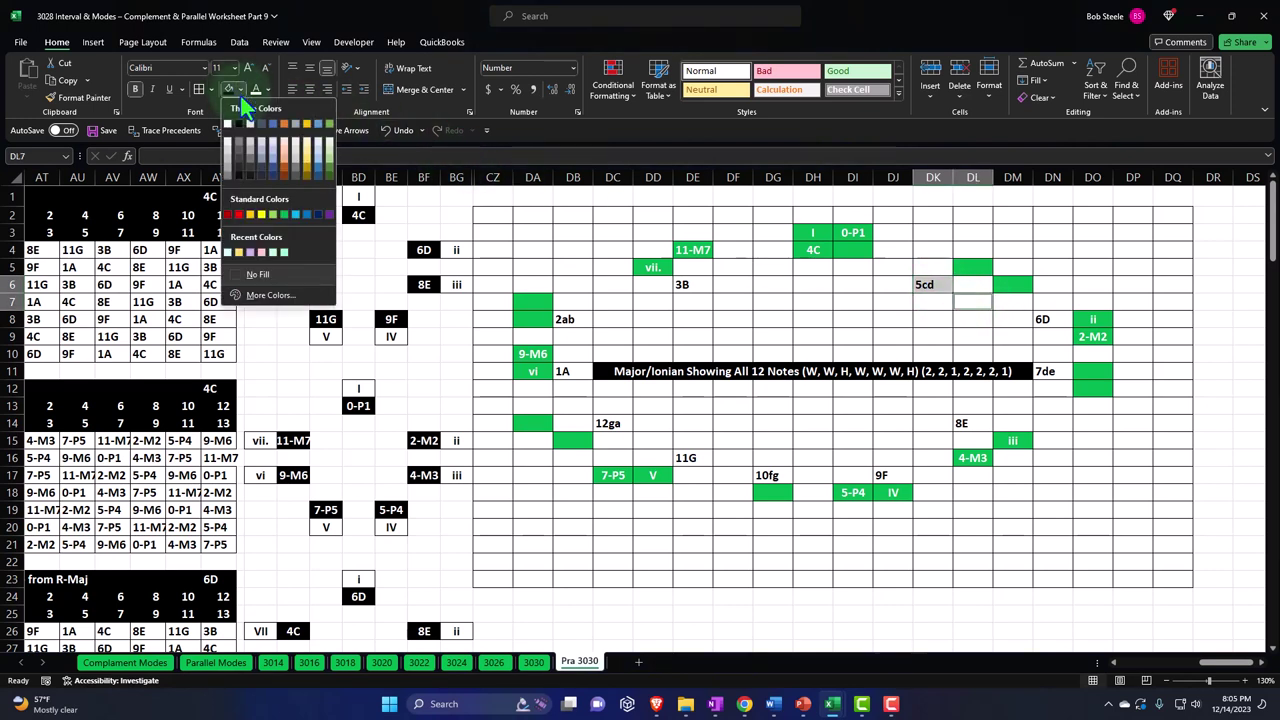
{"action": "left_click", "coordinate": [240, 215]}
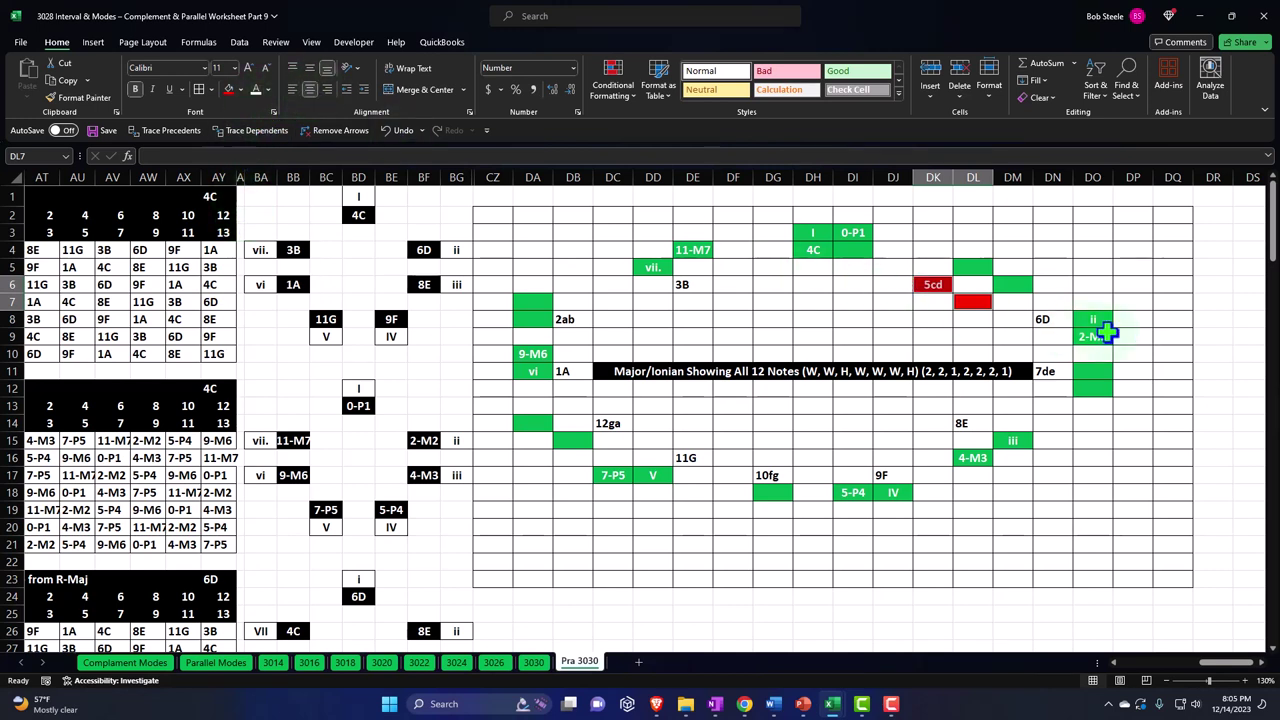
- Fill the 6D cell and the 2-M2 cell below it orange
{"action": "left_click", "coordinate": [1052, 318]}
{"action": "left_click_drag", "start_coordinate": [1055, 318], "coordinate": [1052, 336]}
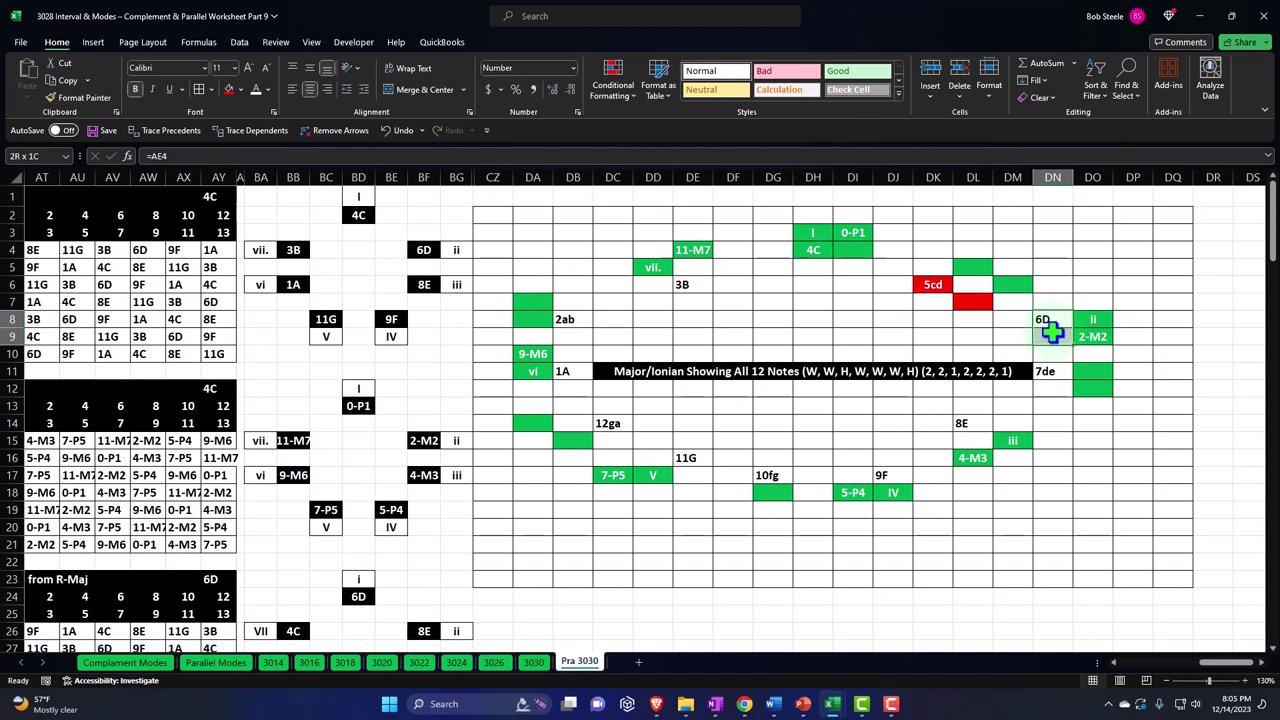
{"action": "left_click", "coordinate": [240, 89]}
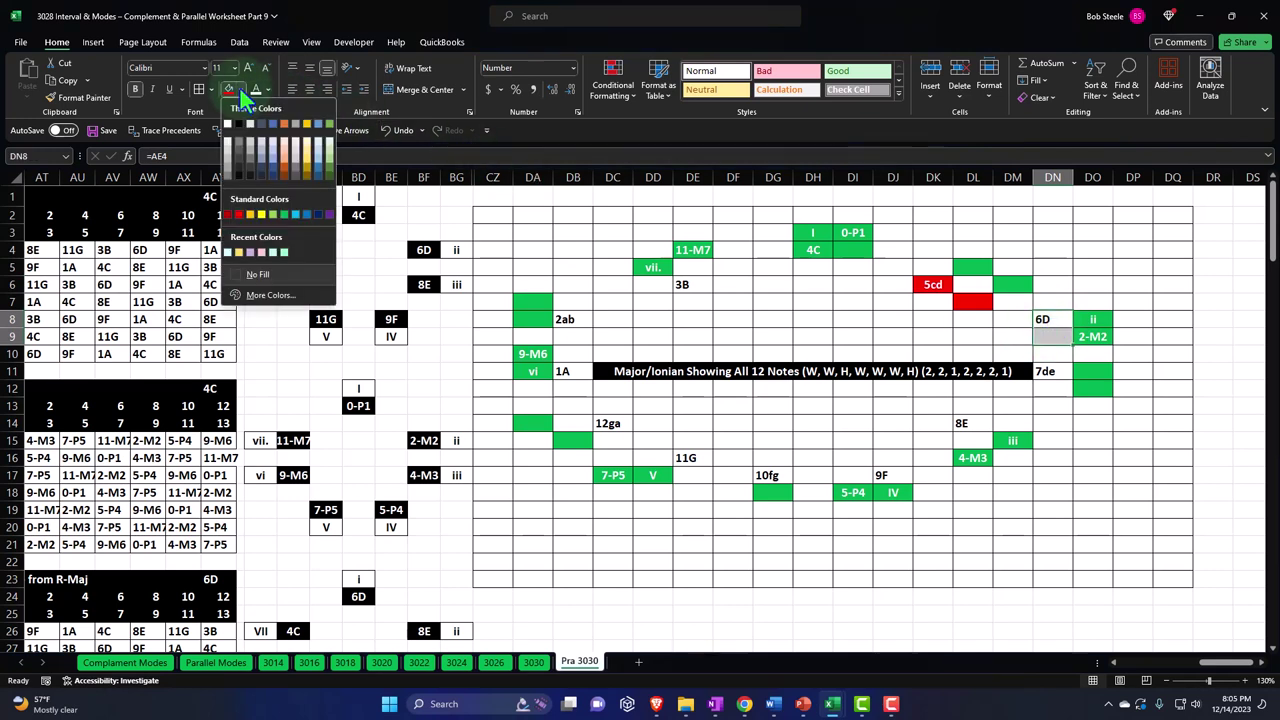
{"action": "left_click", "coordinate": [282, 156]}
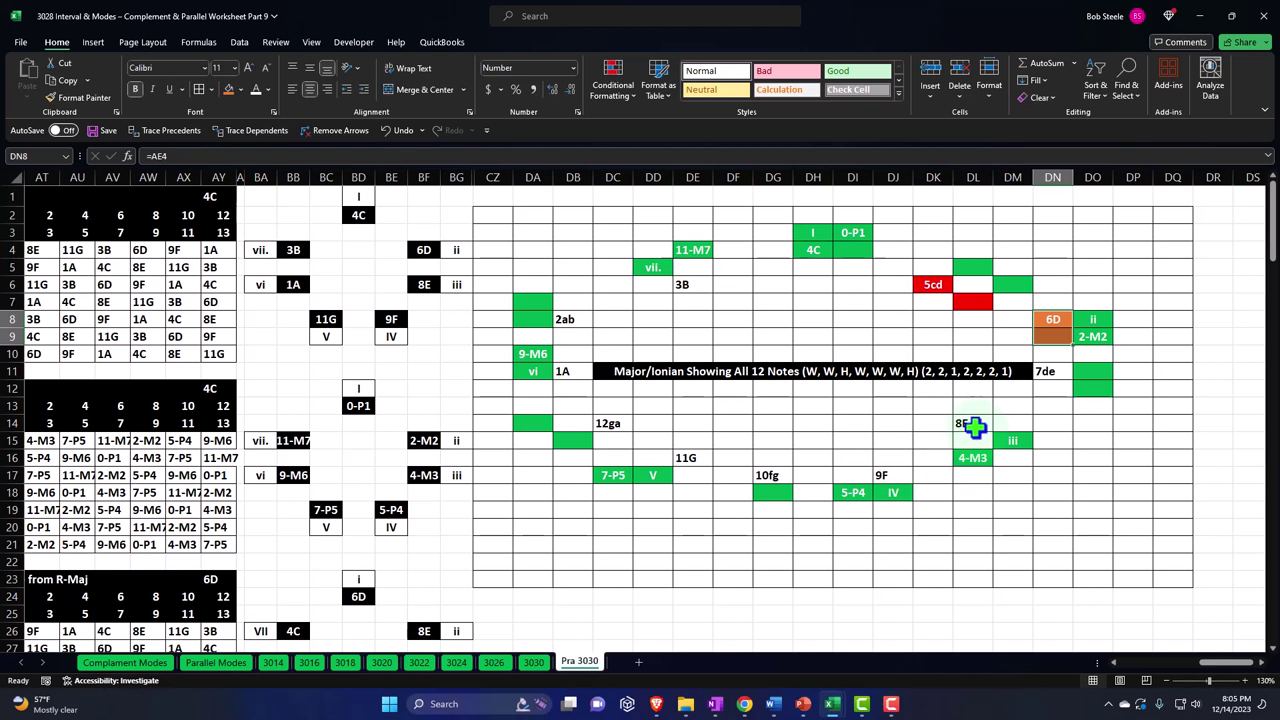
- Fill the 7de cell pair light blue
{"action": "left_click_drag", "start_coordinate": [1048, 378], "coordinate": [1050, 390]}
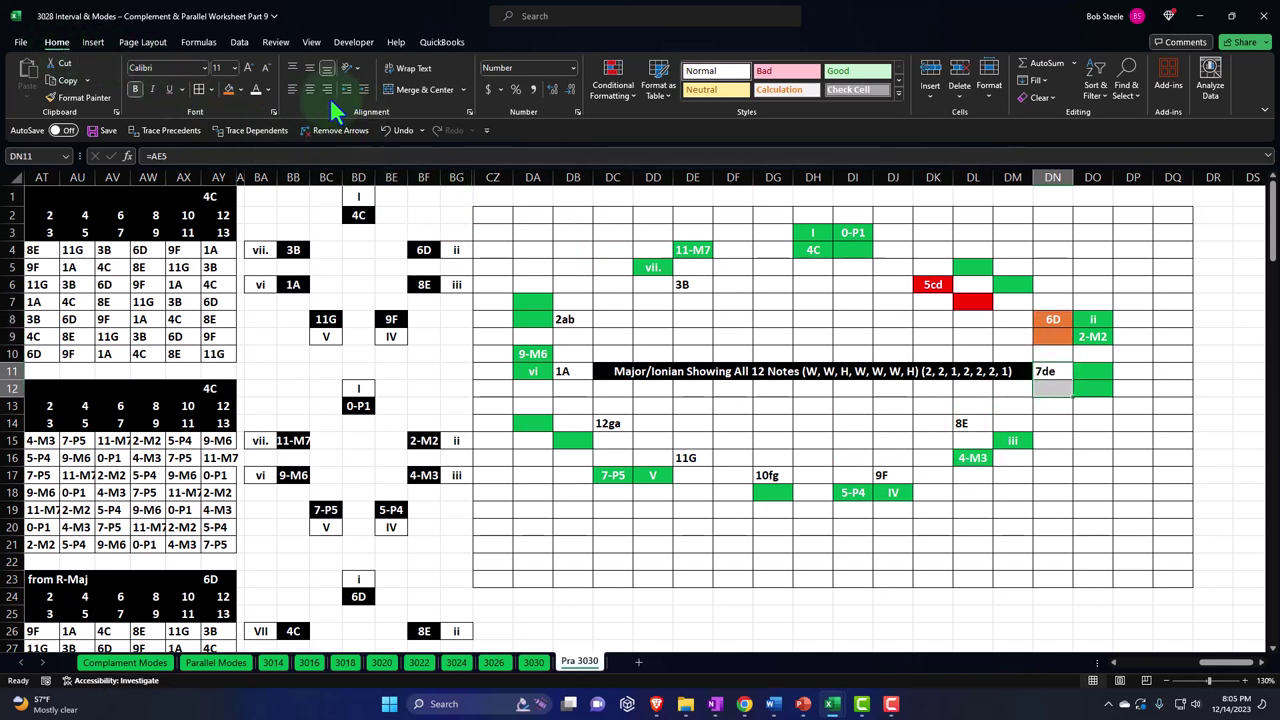
{"action": "left_click", "coordinate": [240, 88]}
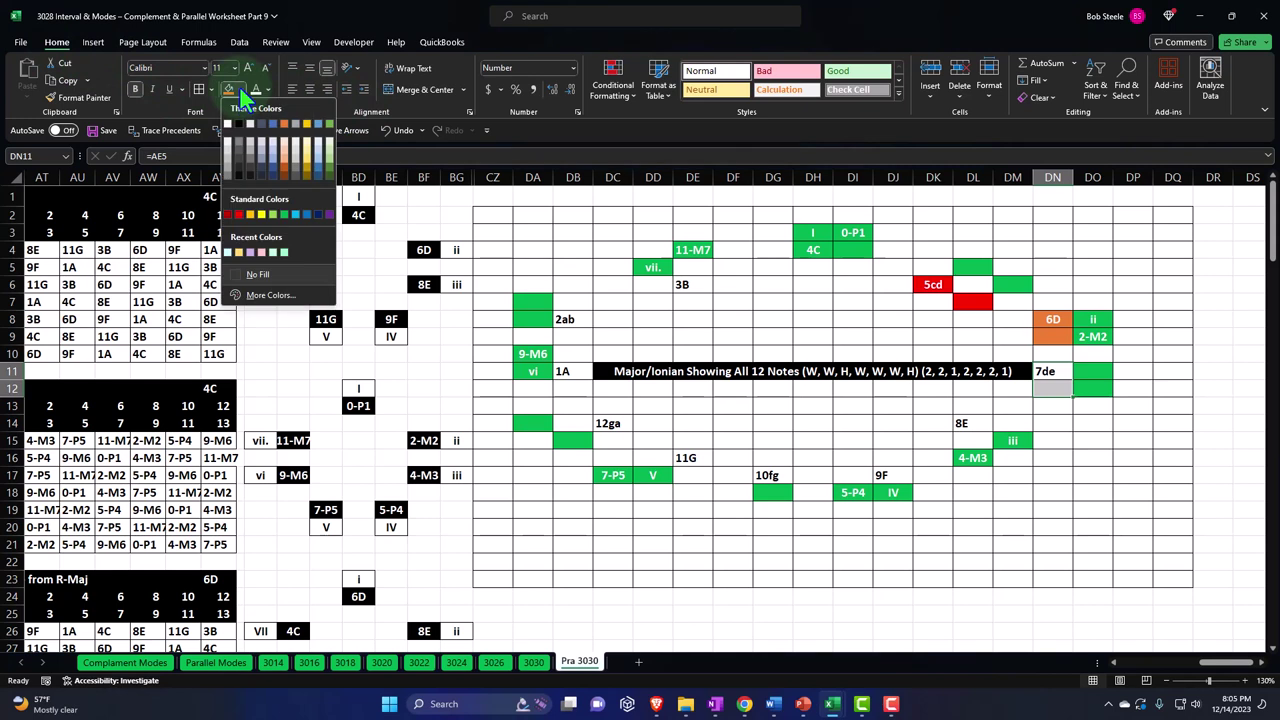
{"action": "left_click", "coordinate": [293, 213]}
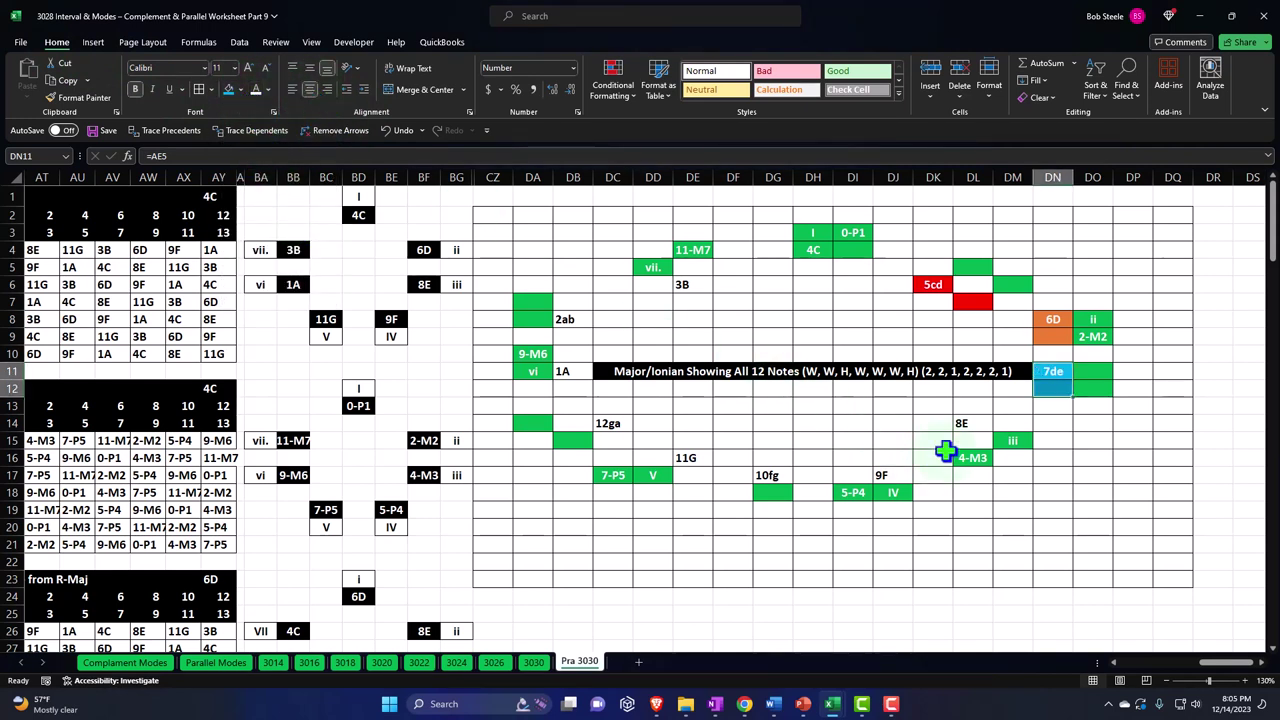
- Fill the 8E cell pair purple
{"action": "left_click_drag", "start_coordinate": [958, 425], "coordinate": [935, 441]}
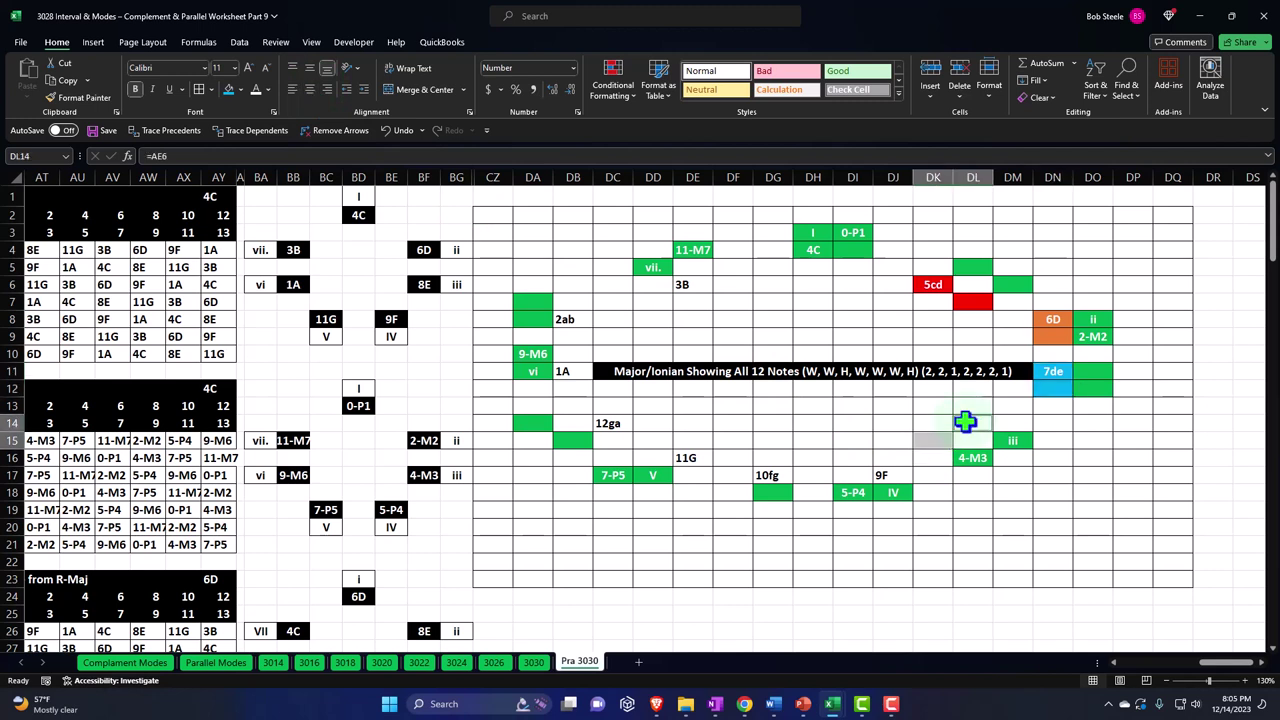
{"action": "left_click", "coordinate": [240, 88]}
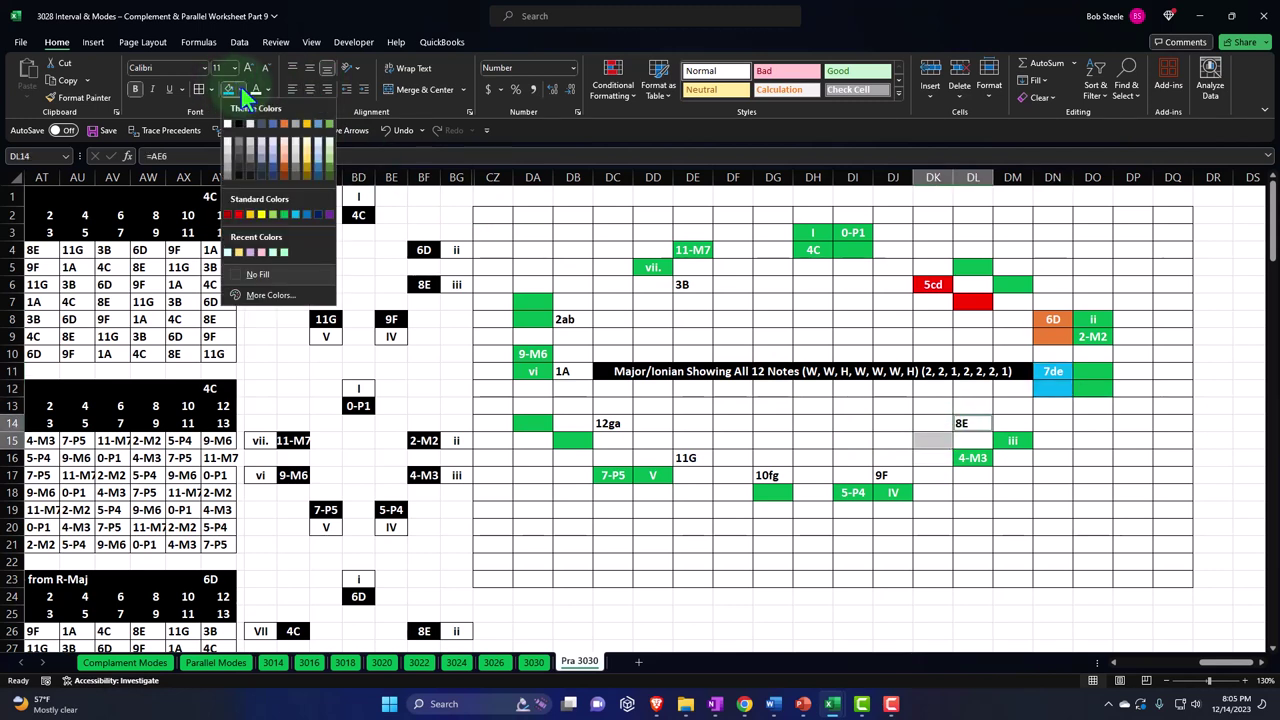
{"action": "left_click", "coordinate": [331, 220]}
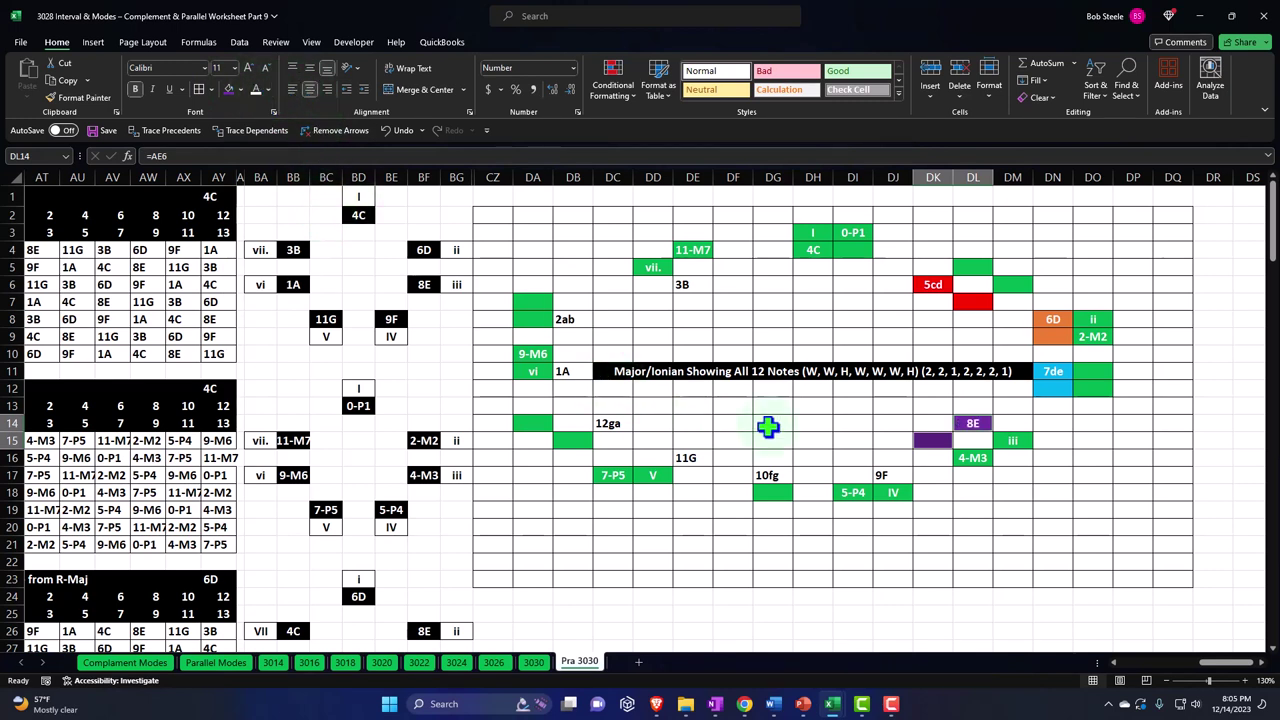
{"action": "left_click_drag", "start_coordinate": [866, 475], "coordinate": [881, 478]}
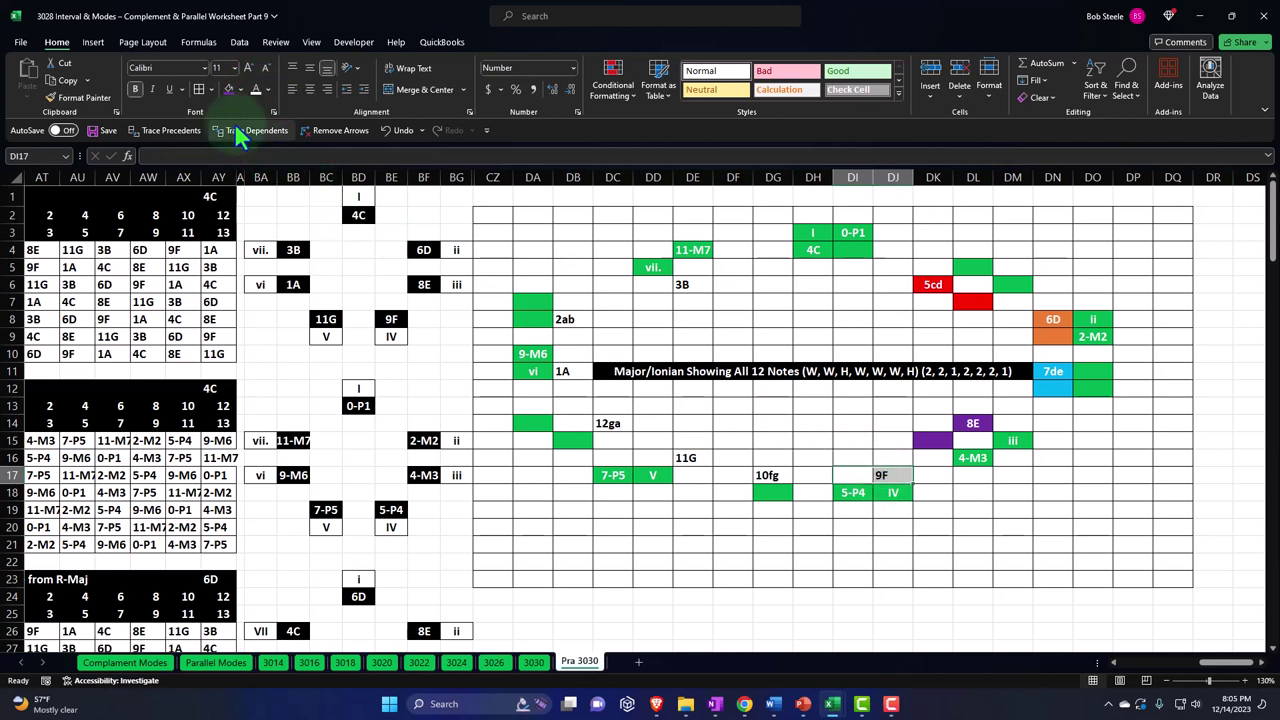
- Fill the 9F pair DI17:DJ17 yellow and the 10fg pair green
{"action": "left_click", "coordinate": [239, 88]}
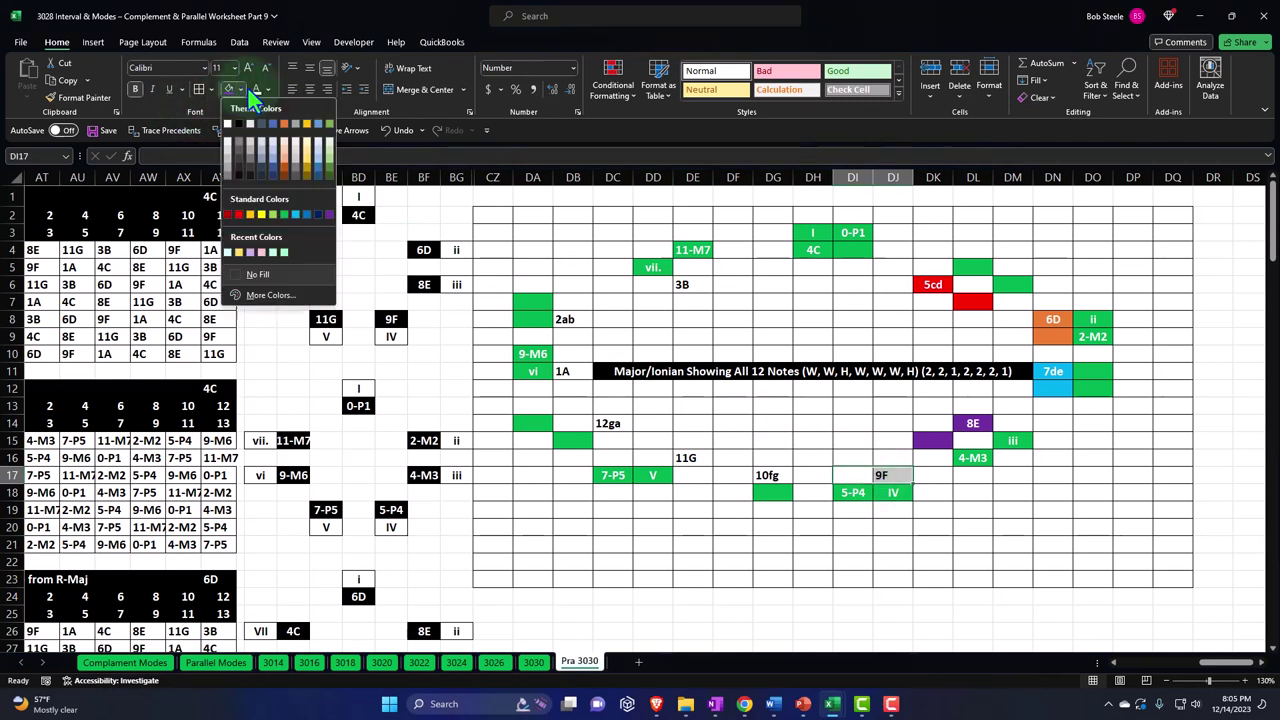
{"action": "left_click", "coordinate": [265, 218]}
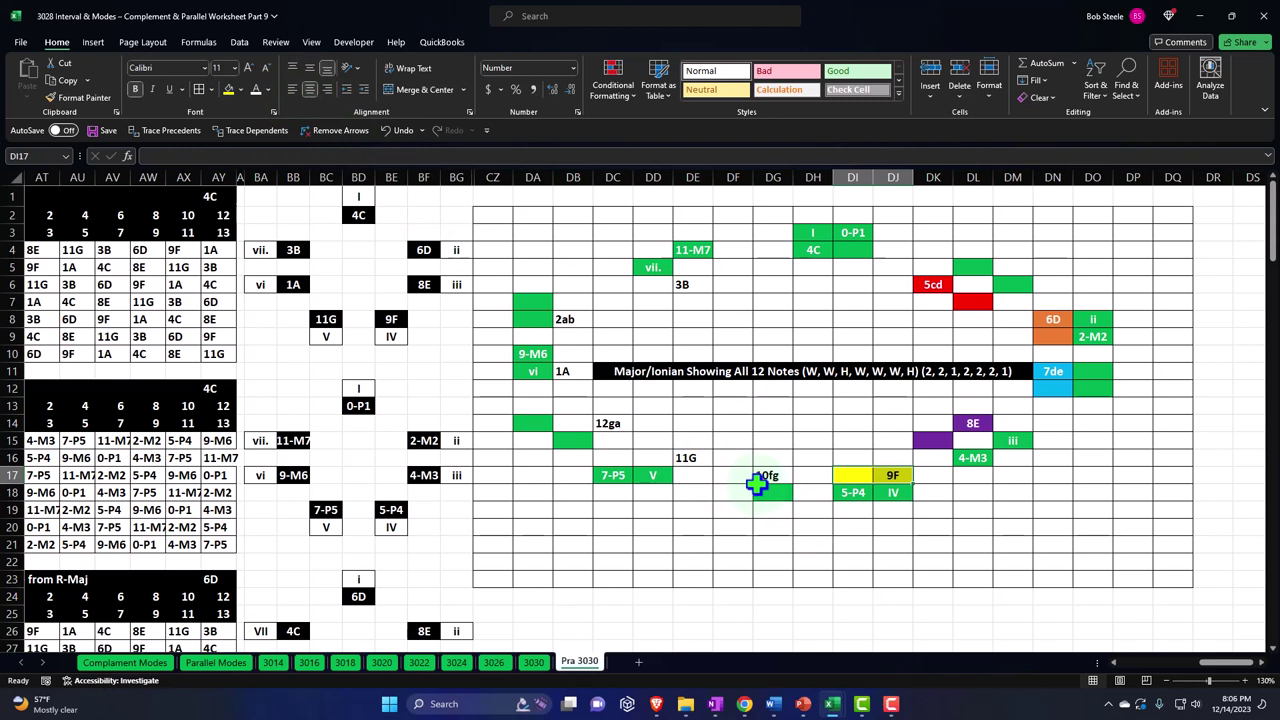
{"action": "left_click_drag", "start_coordinate": [738, 476], "coordinate": [763, 480]}
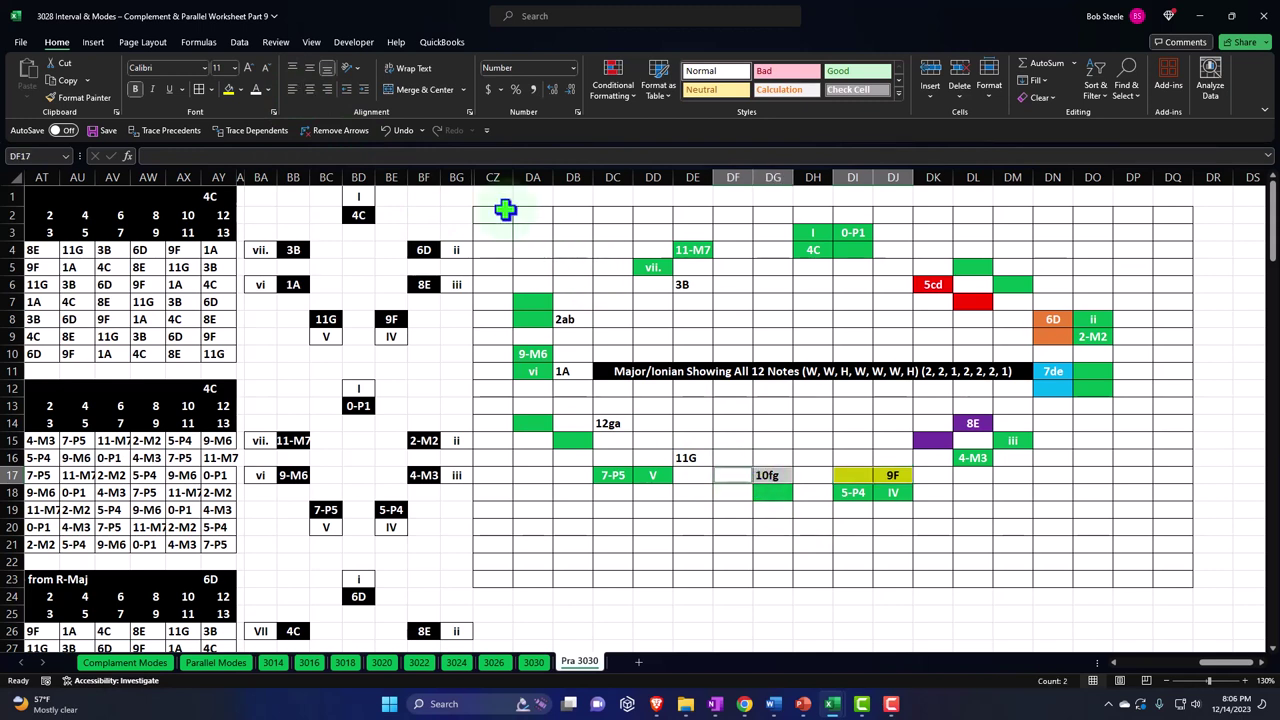
{"action": "left_click", "coordinate": [242, 89]}
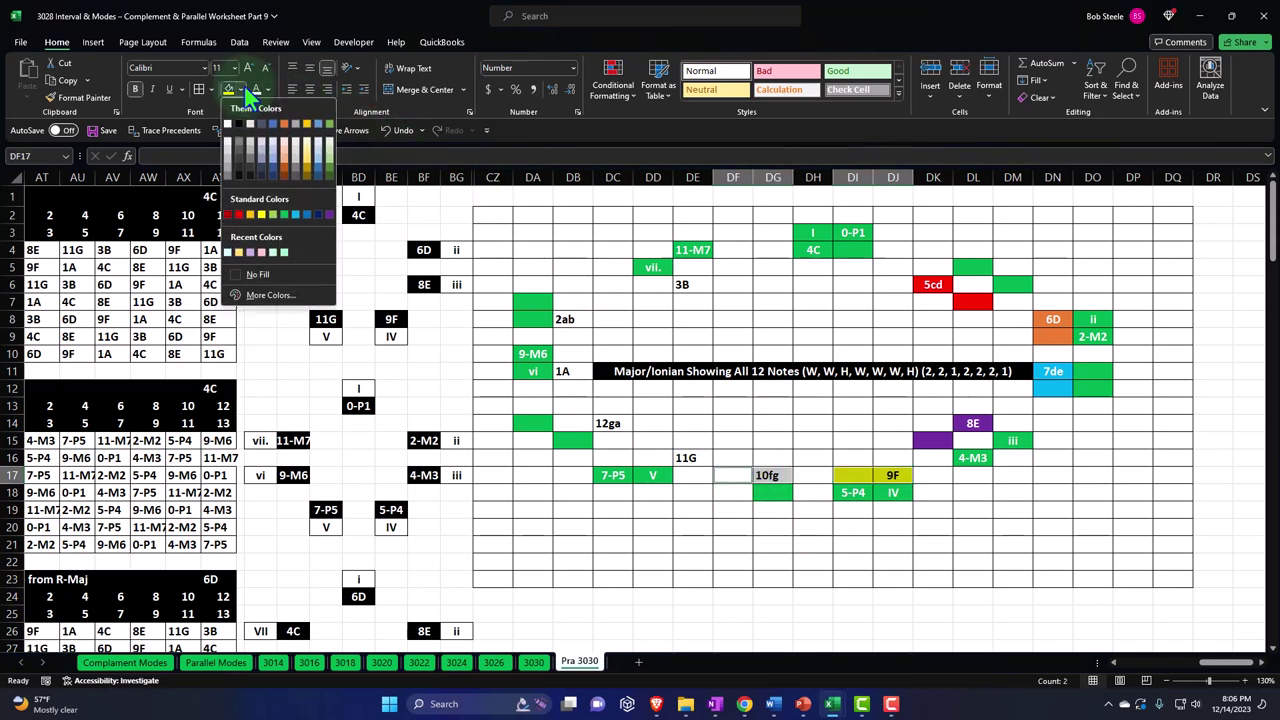
{"action": "left_click", "coordinate": [283, 217]}
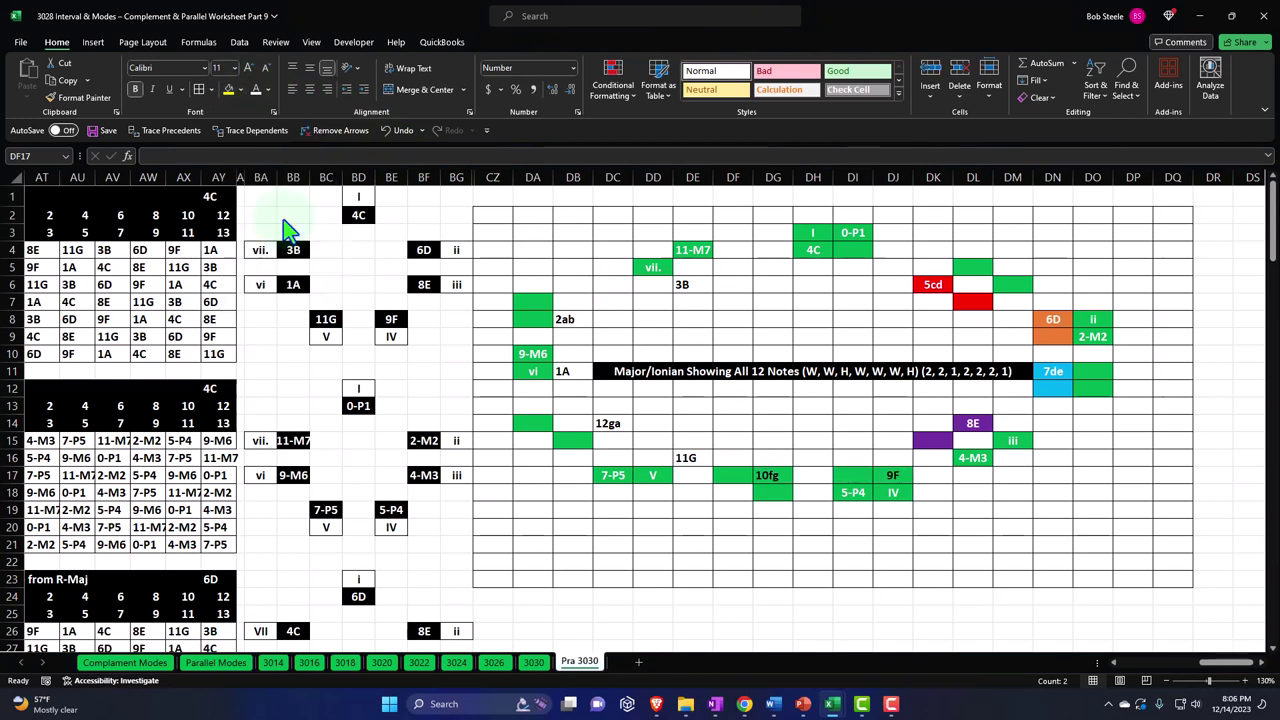
- Undo the mistaken fill and reapply green to the 10fg pair DF17:DG17
{"action": "left_click", "coordinate": [810, 428]}
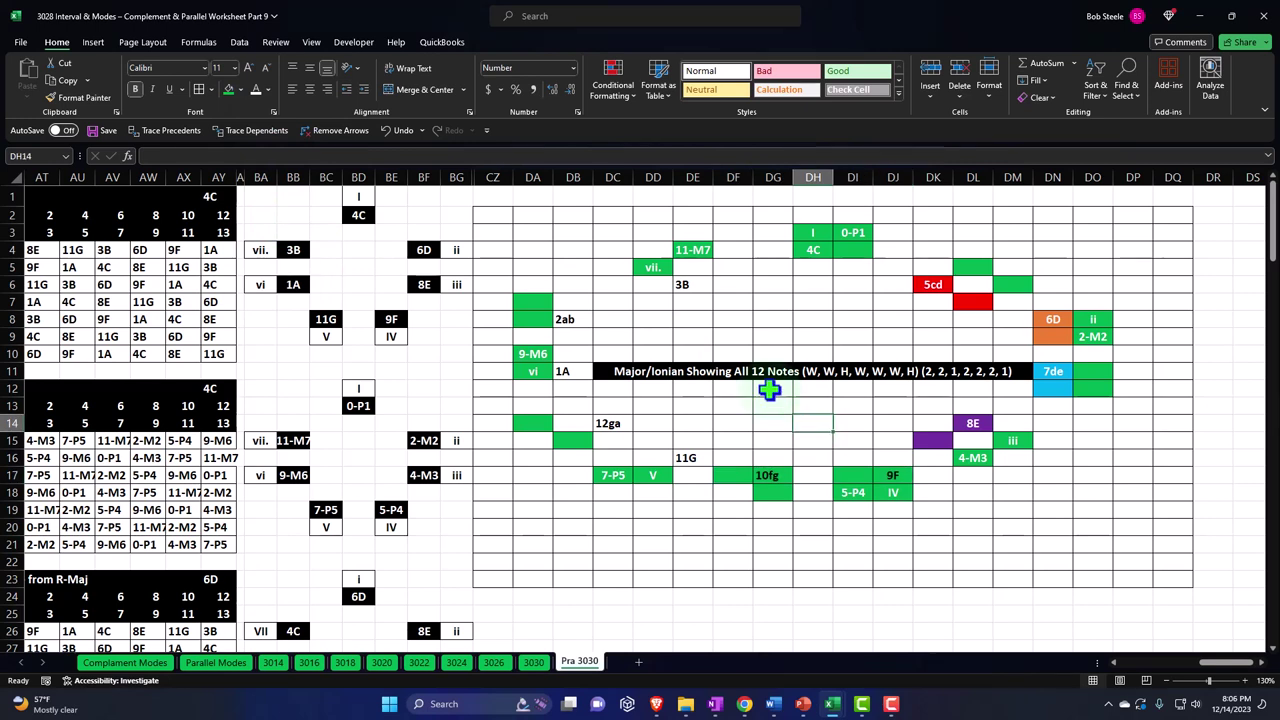
{"action": "left_click", "coordinate": [396, 130]}
{"action": "left_click", "coordinate": [608, 366]}
{"action": "left_click_drag", "start_coordinate": [749, 477], "coordinate": [770, 477]}
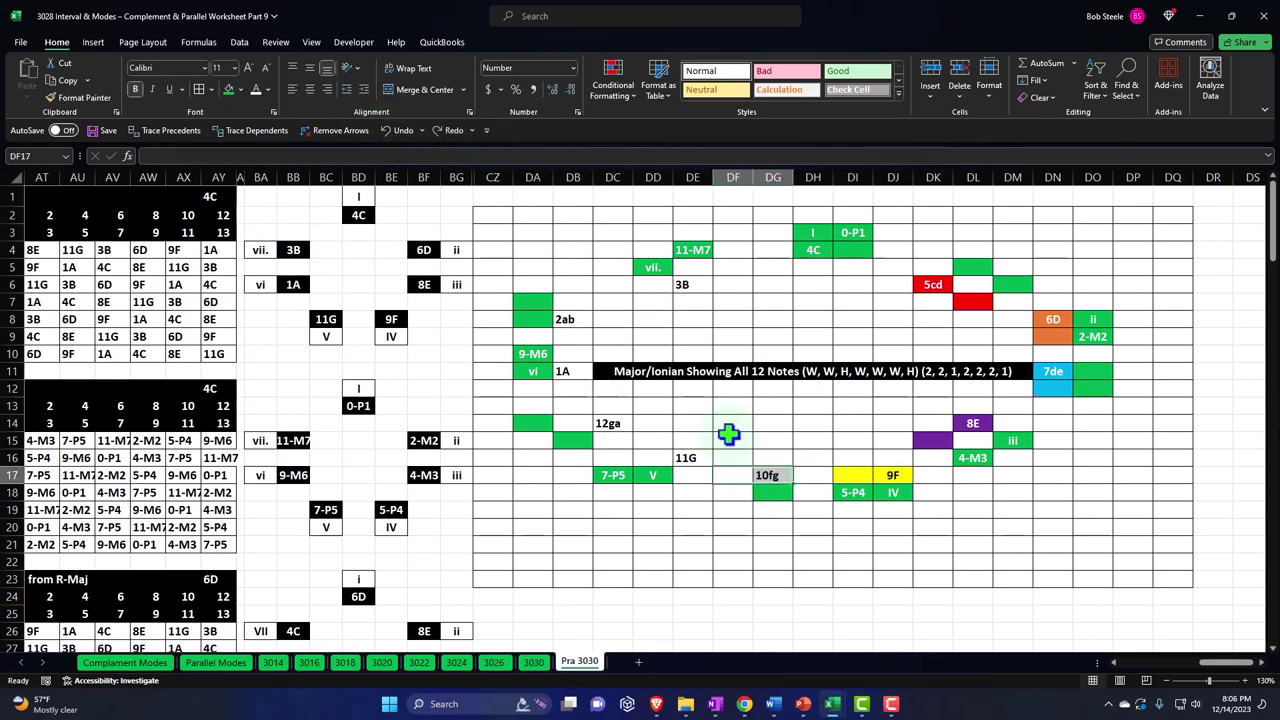
{"action": "left_click", "coordinate": [239, 89]}
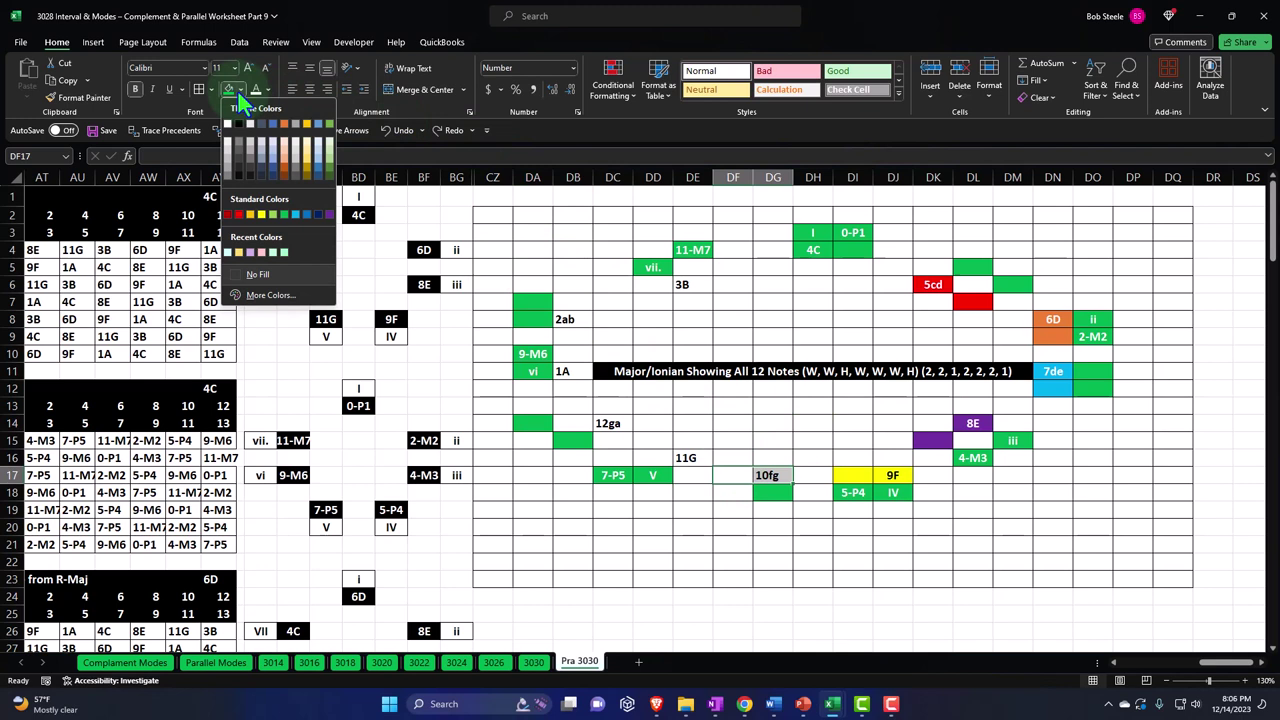
{"action": "left_click", "coordinate": [282, 215]}
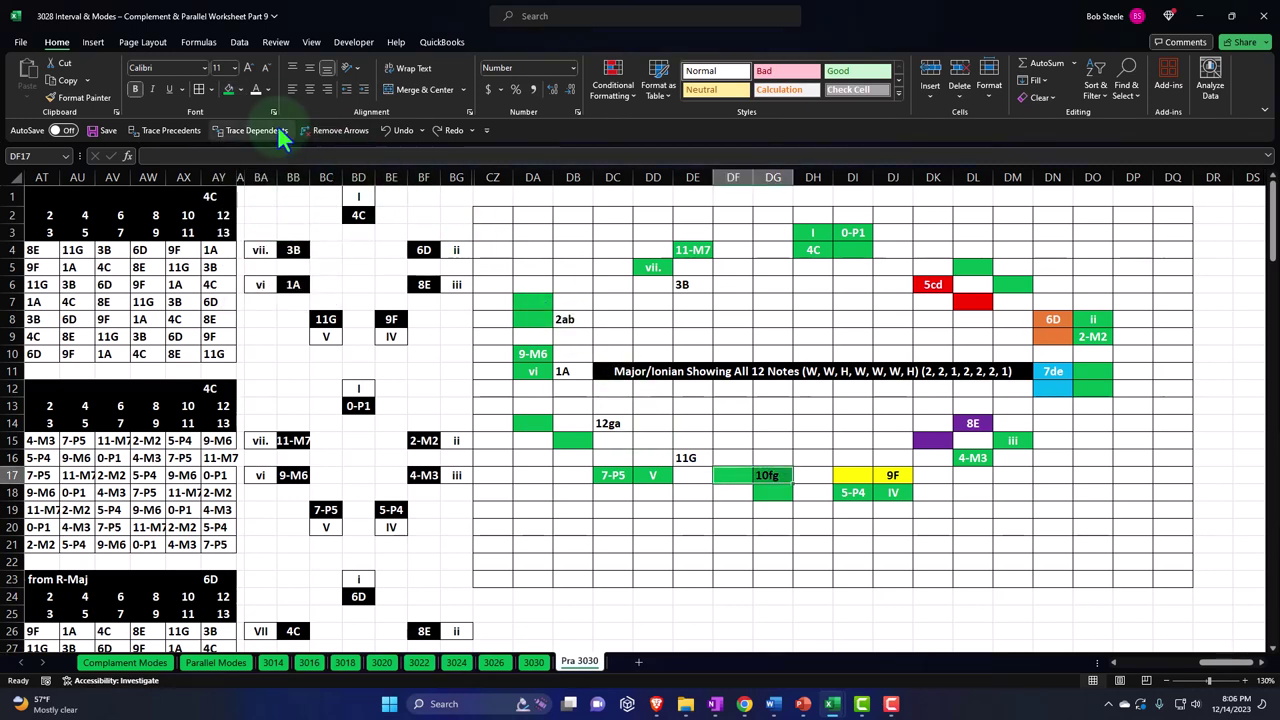
- Lighten the 10fg green to a pale mint through More Colors
{"action": "left_click", "coordinate": [241, 89]}
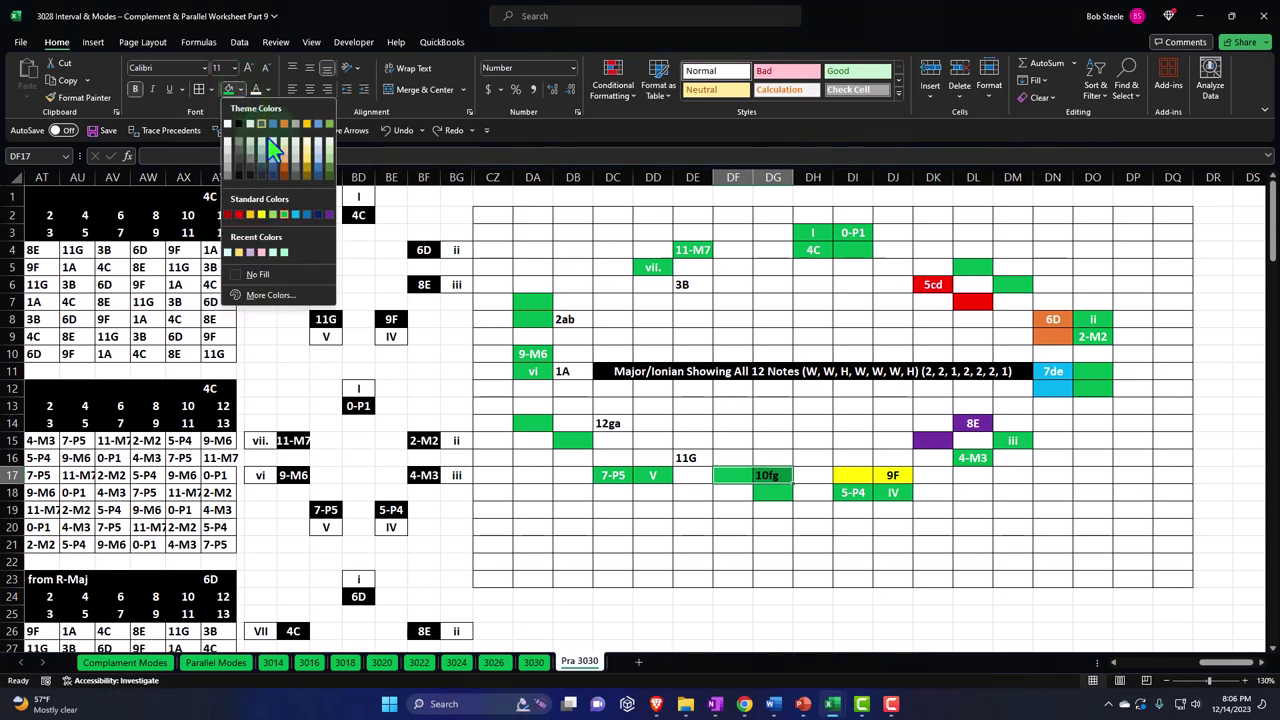
{"action": "left_click", "coordinate": [286, 306]}
{"action": "left_click_drag", "start_coordinate": [689, 357], "coordinate": [899, 291]}
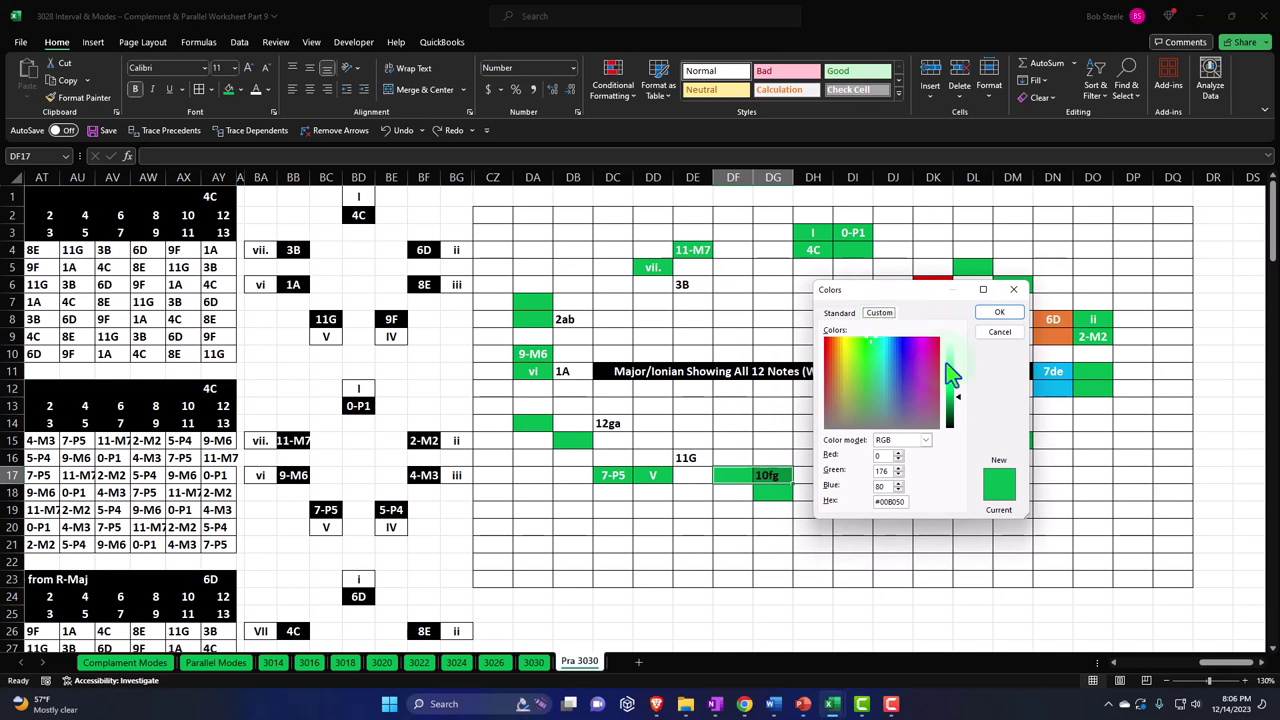
{"action": "left_click_drag", "start_coordinate": [959, 400], "coordinate": [959, 360]}
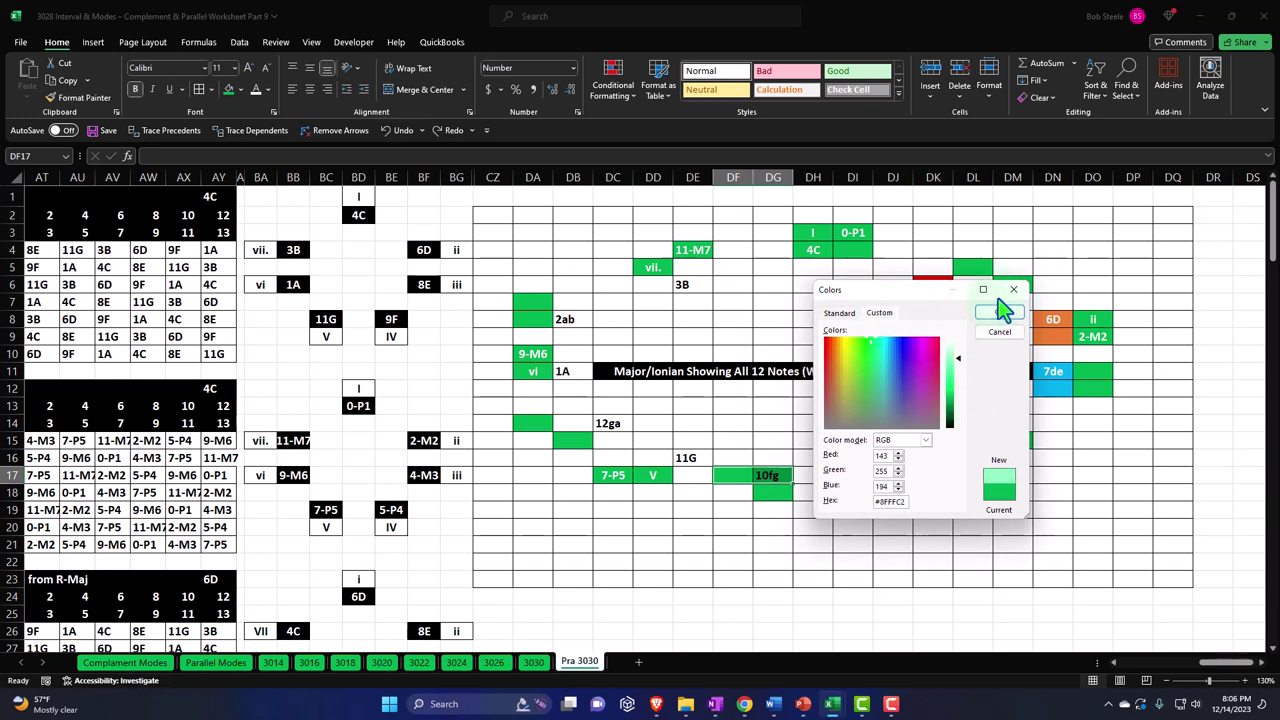
{"action": "left_click", "coordinate": [999, 312]}
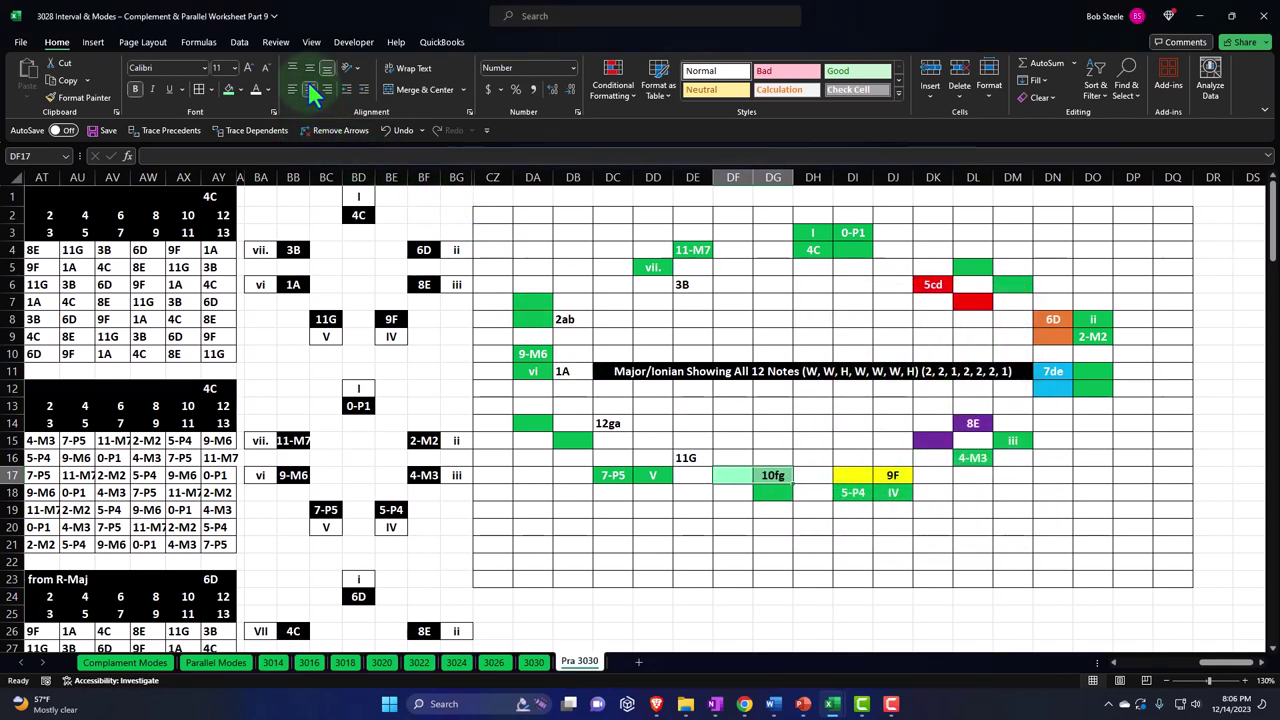
{"action": "left_click", "coordinate": [755, 562]}
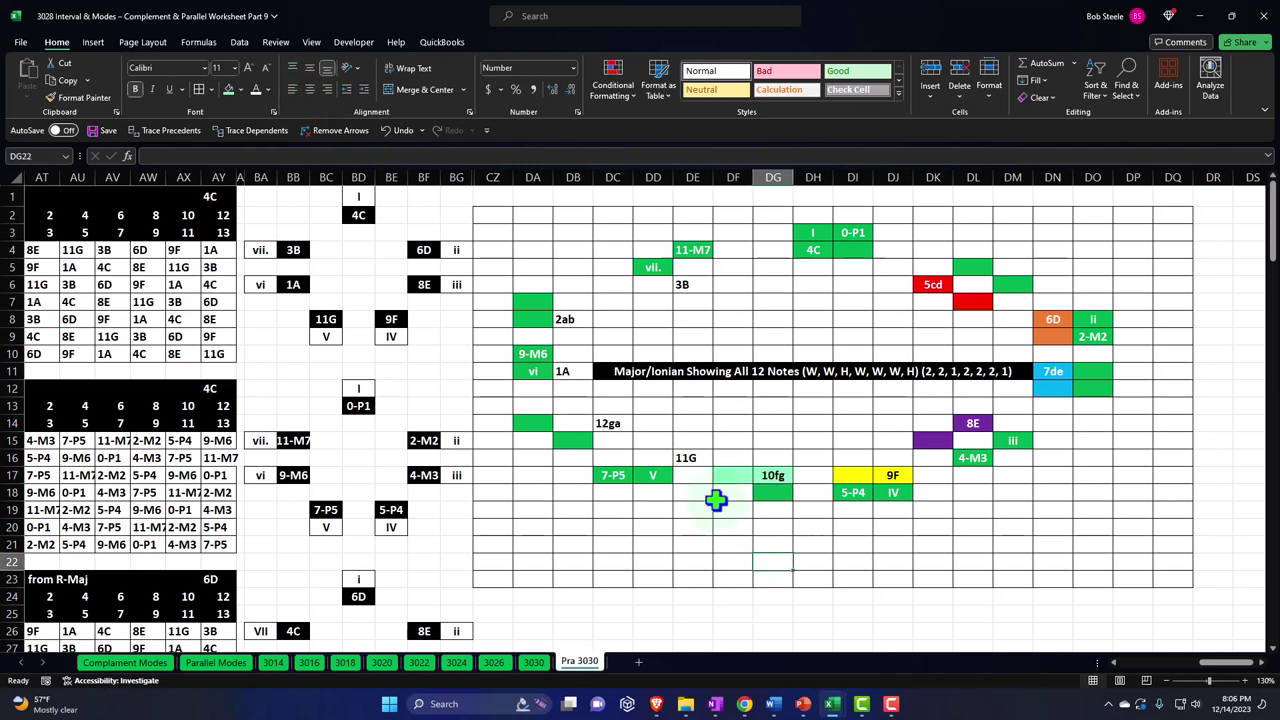
- Fill the 11G pair DD16:DE16 with a custom soft pink (255,167,167)
{"action": "left_click_drag", "start_coordinate": [657, 457], "coordinate": [683, 460]}
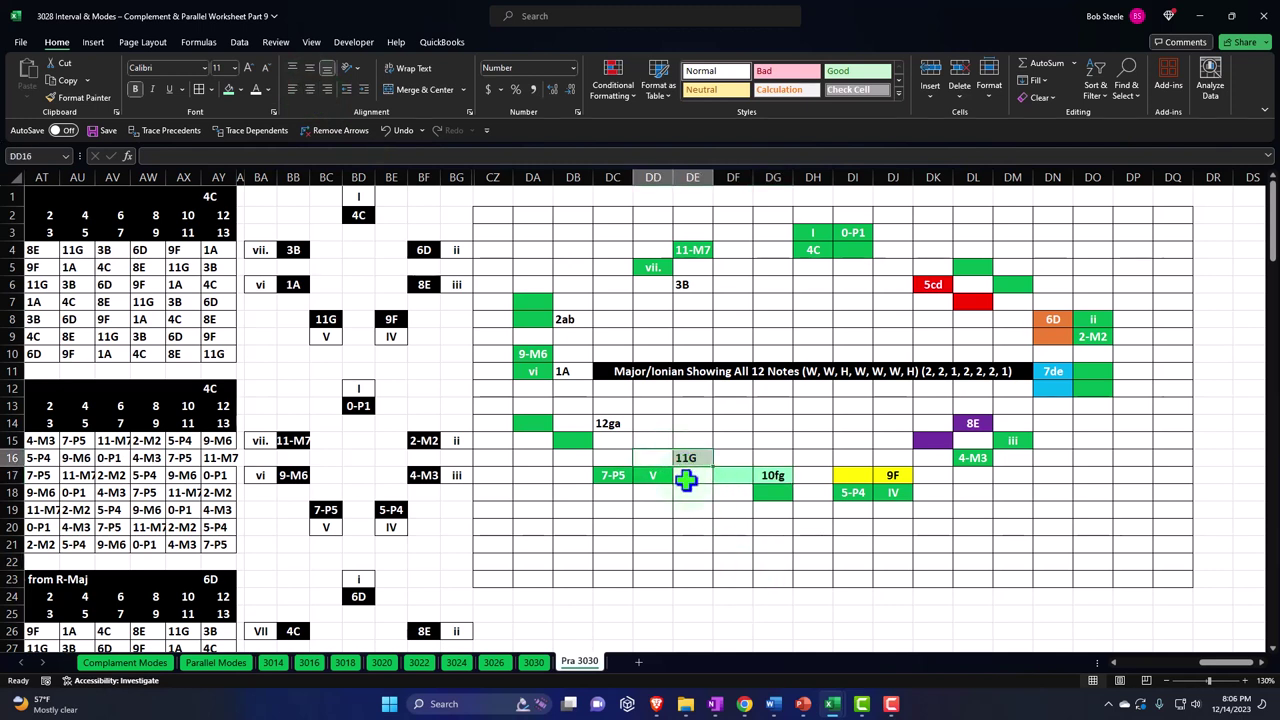
{"action": "left_click", "coordinate": [242, 92]}
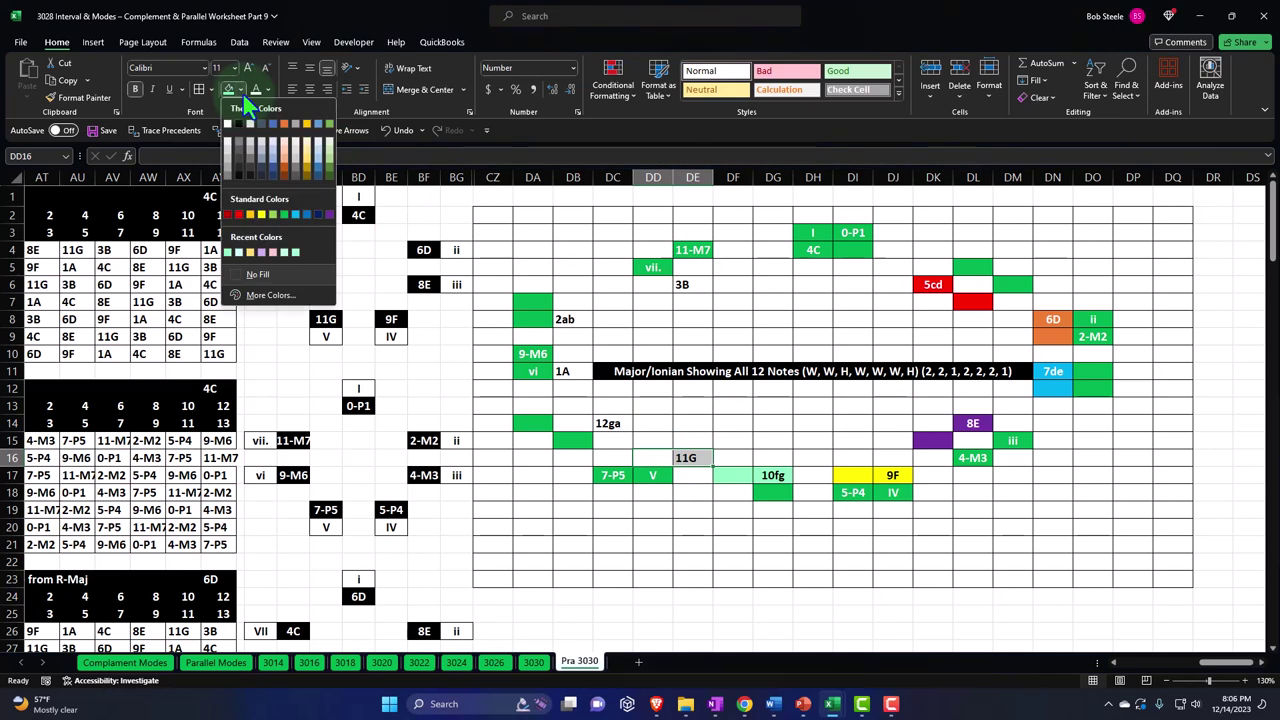
{"action": "left_click", "coordinate": [240, 214]}
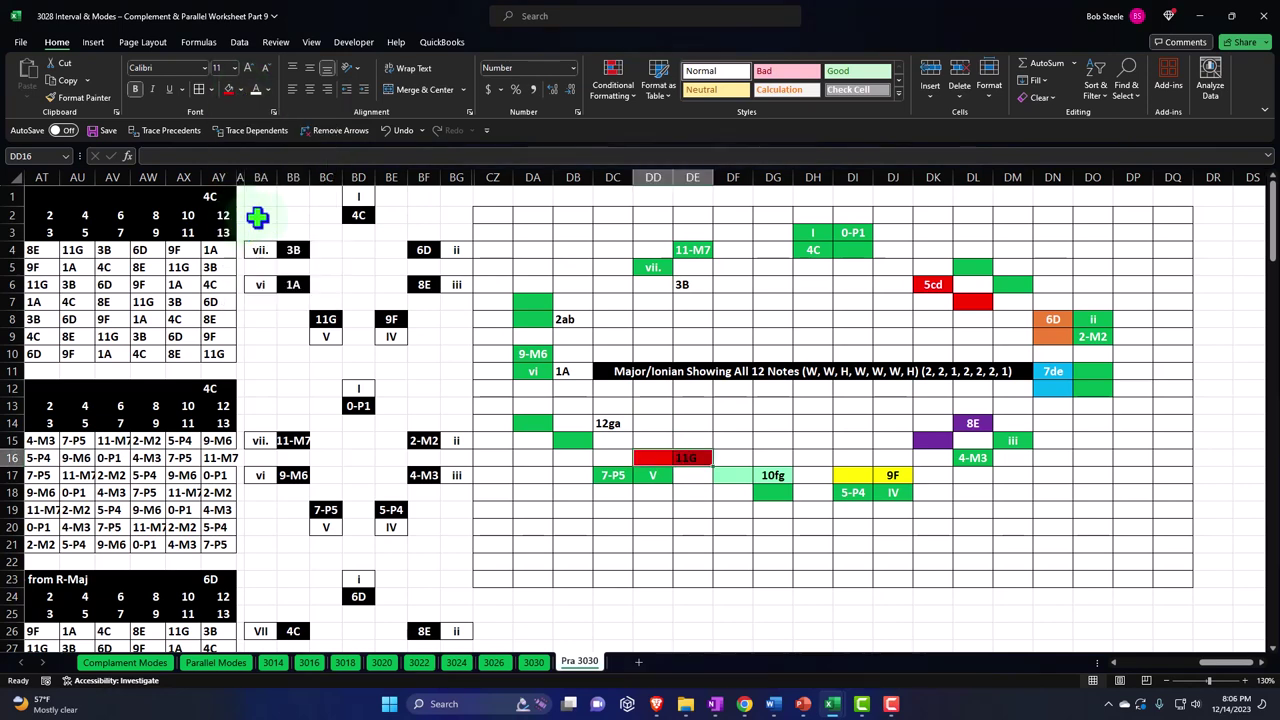
{"action": "left_click", "coordinate": [242, 90]}
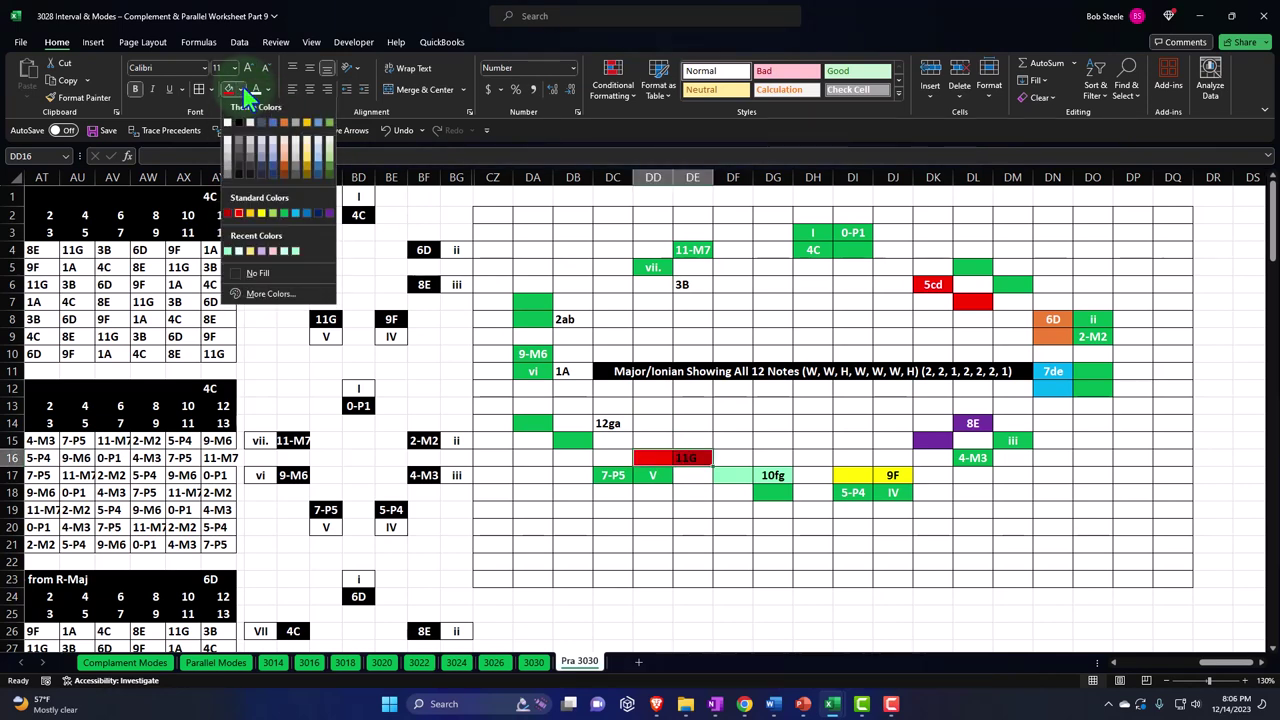
{"action": "left_click", "coordinate": [270, 295]}
{"action": "left_click", "coordinate": [880, 313]}
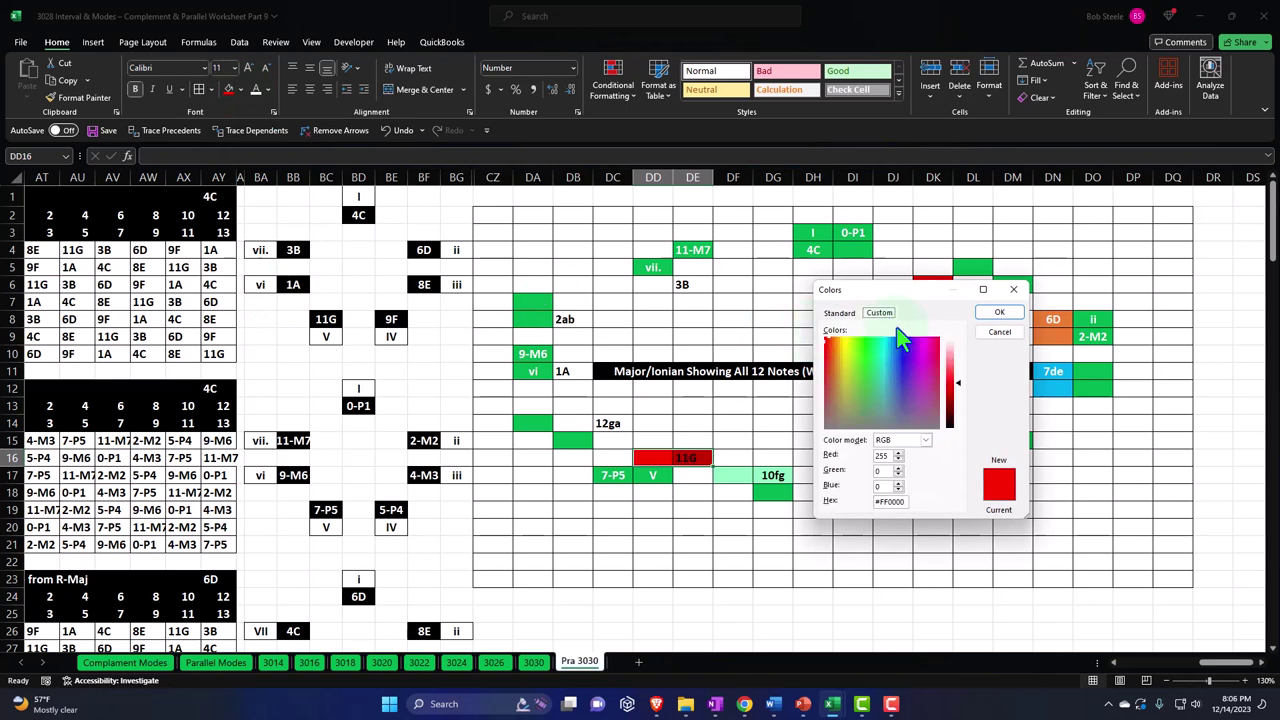
{"action": "left_click_drag", "start_coordinate": [958, 385], "coordinate": [956, 358]}
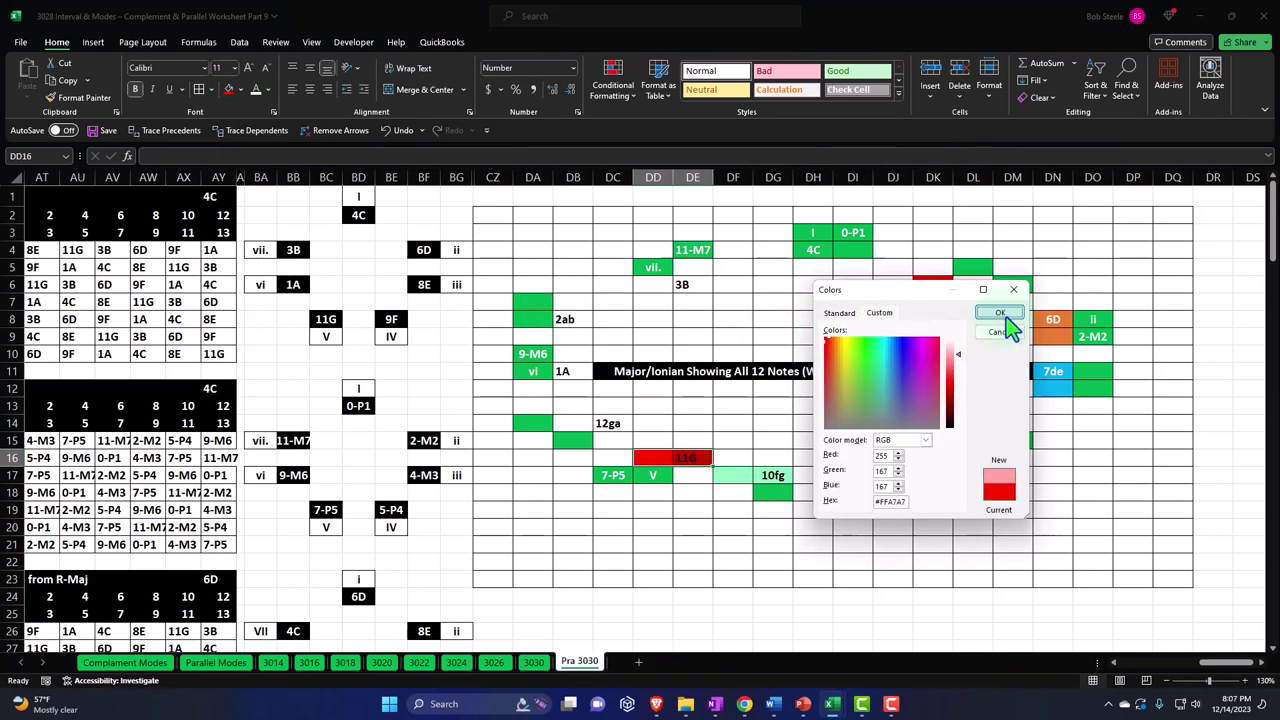
{"action": "left_click", "coordinate": [999, 312]}
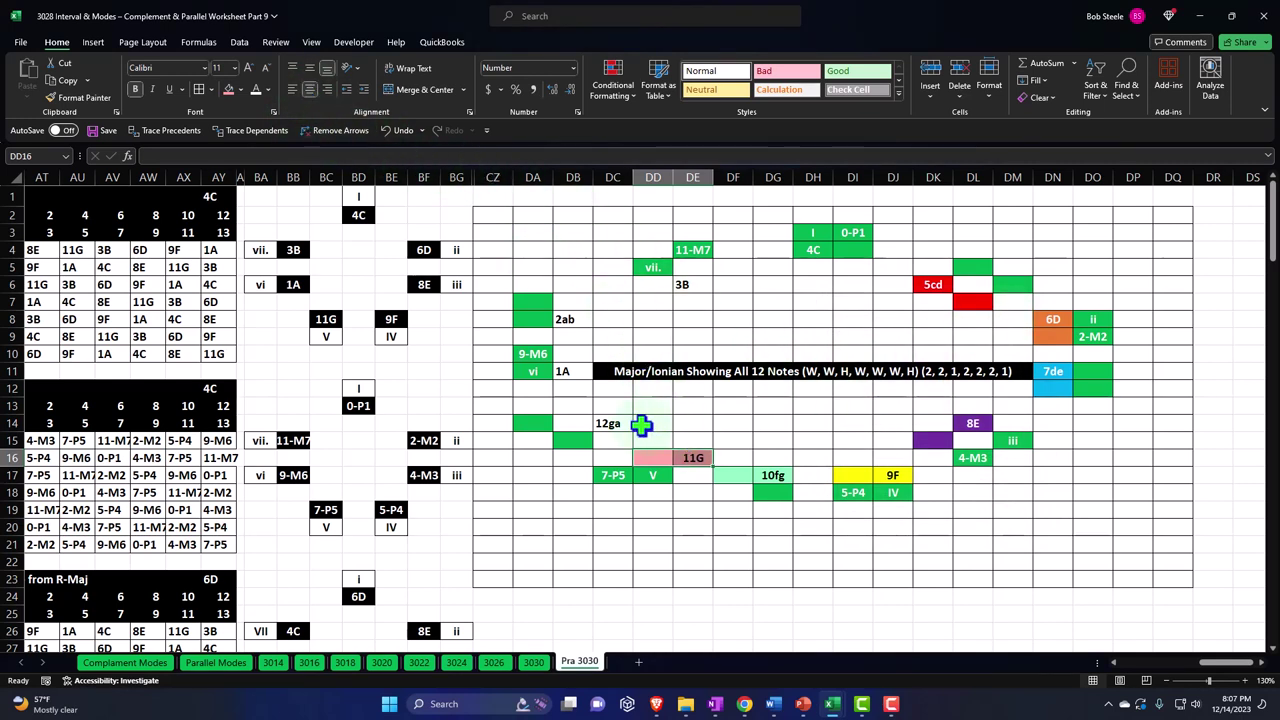
{"action": "left_click", "coordinate": [578, 407]}
- Fill DB13 and the 12ga cell DC14 dark blue and centre the 12ga label
{"action": "double_click", "coordinate": [613, 424]}
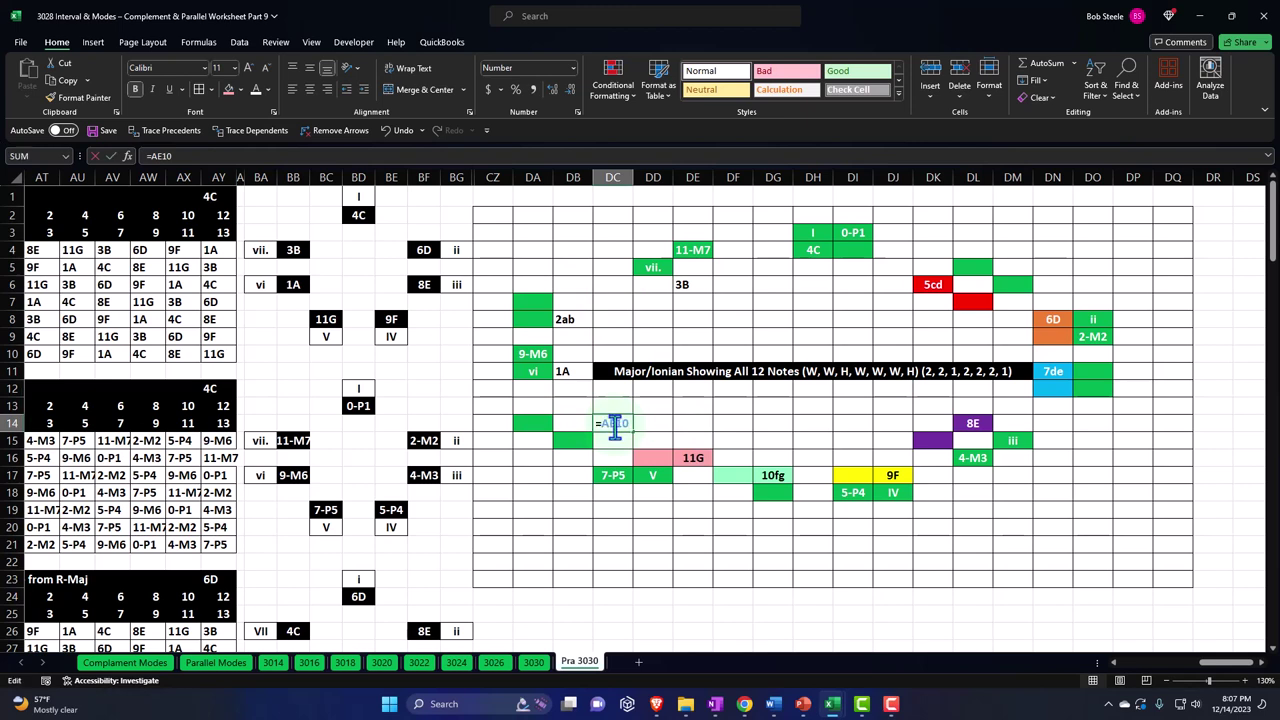
{"action": "left_click", "coordinate": [578, 409]}
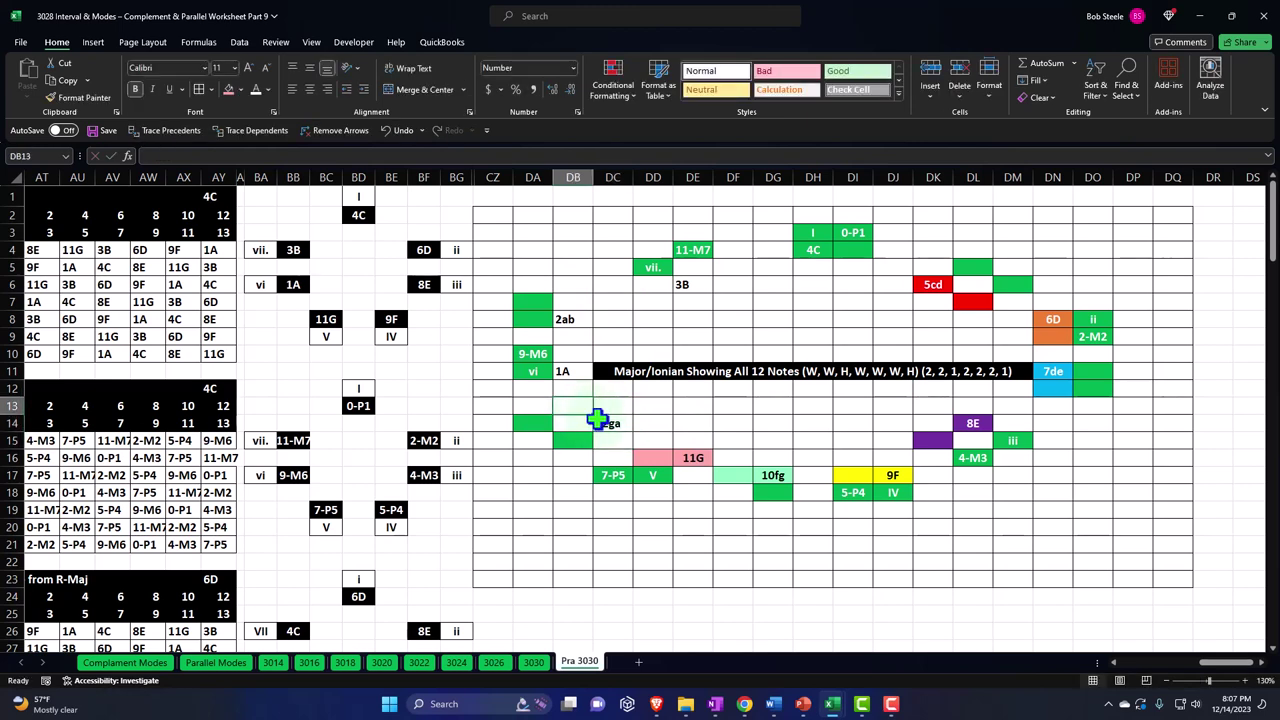
{"action": "left_click", "coordinate": [608, 428], "text": "ctrl"}
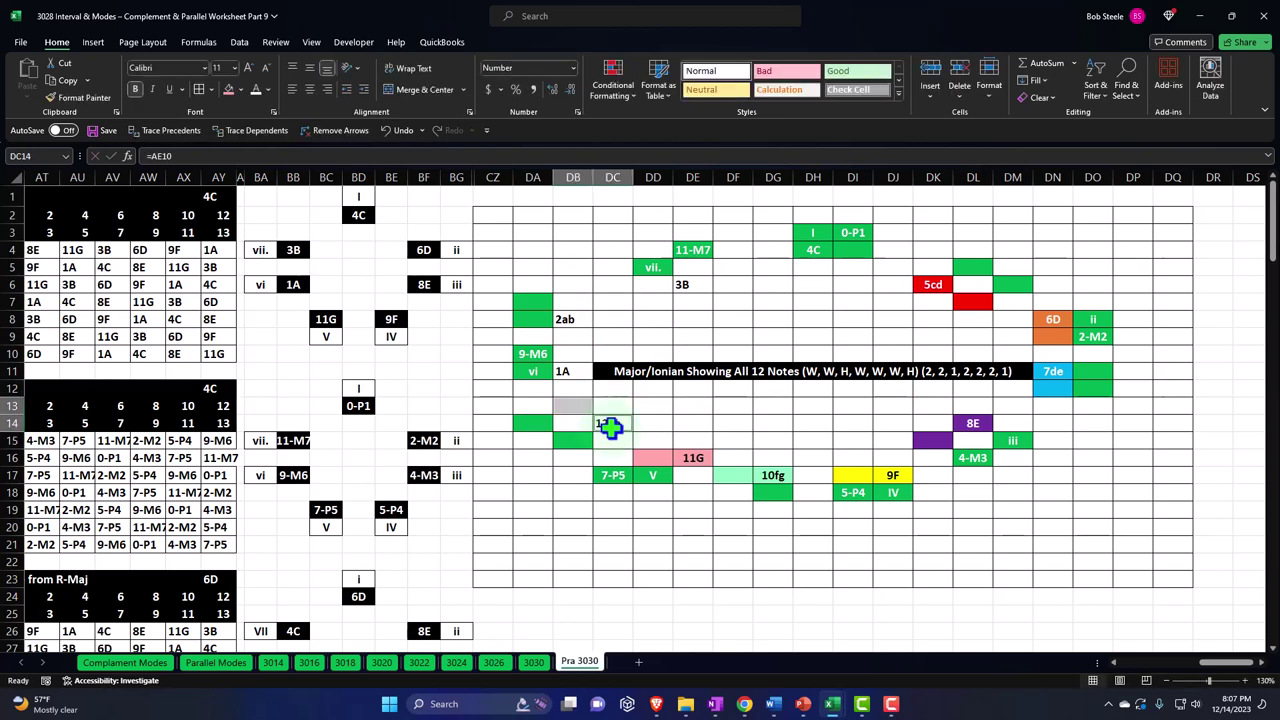
{"action": "left_click", "coordinate": [238, 88]}
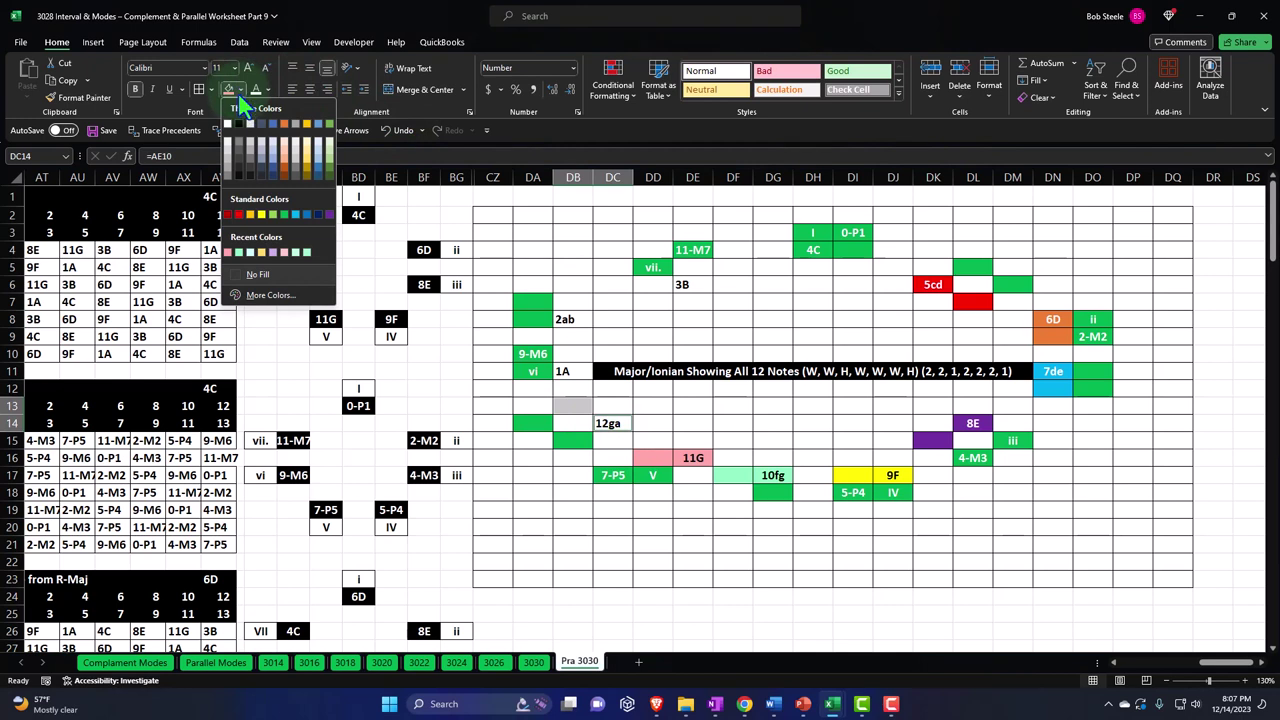
{"action": "left_click", "coordinate": [316, 212]}
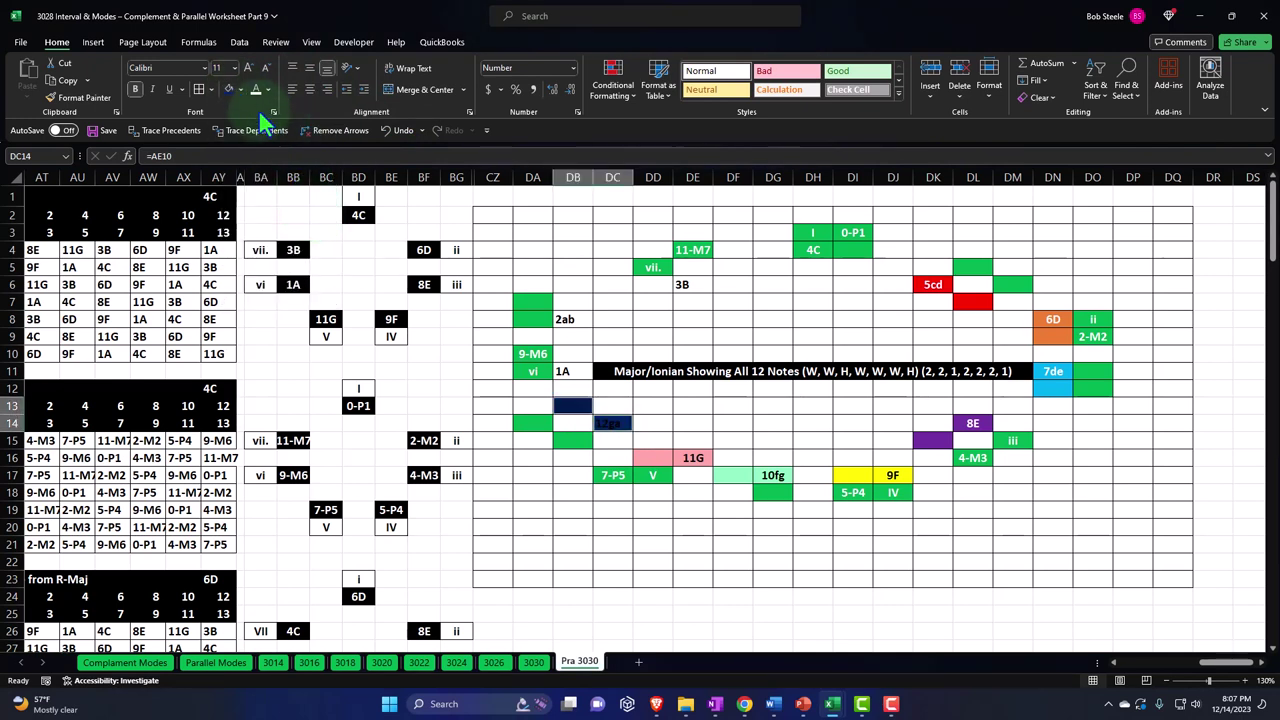
{"action": "left_click", "coordinate": [309, 88]}
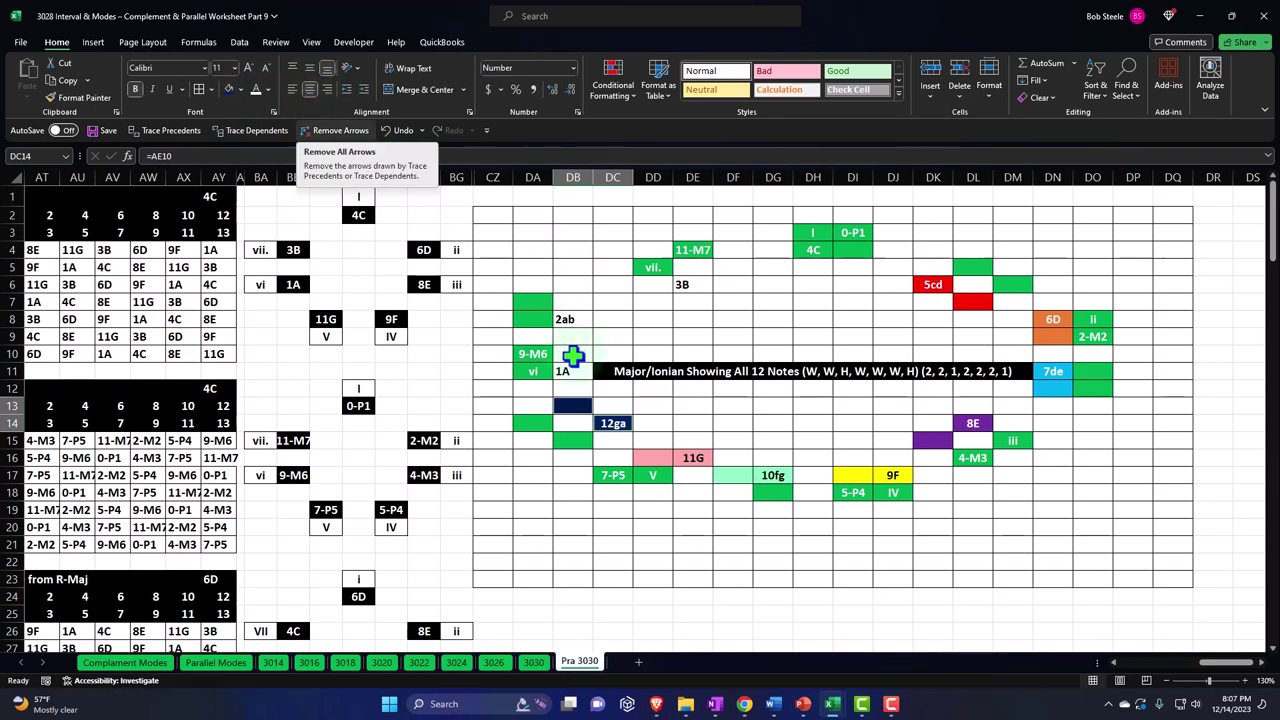
- Shade the 1A pair DB10:DB11 a custom pale lavender
{"action": "left_click_drag", "start_coordinate": [571, 355], "coordinate": [572, 368]}
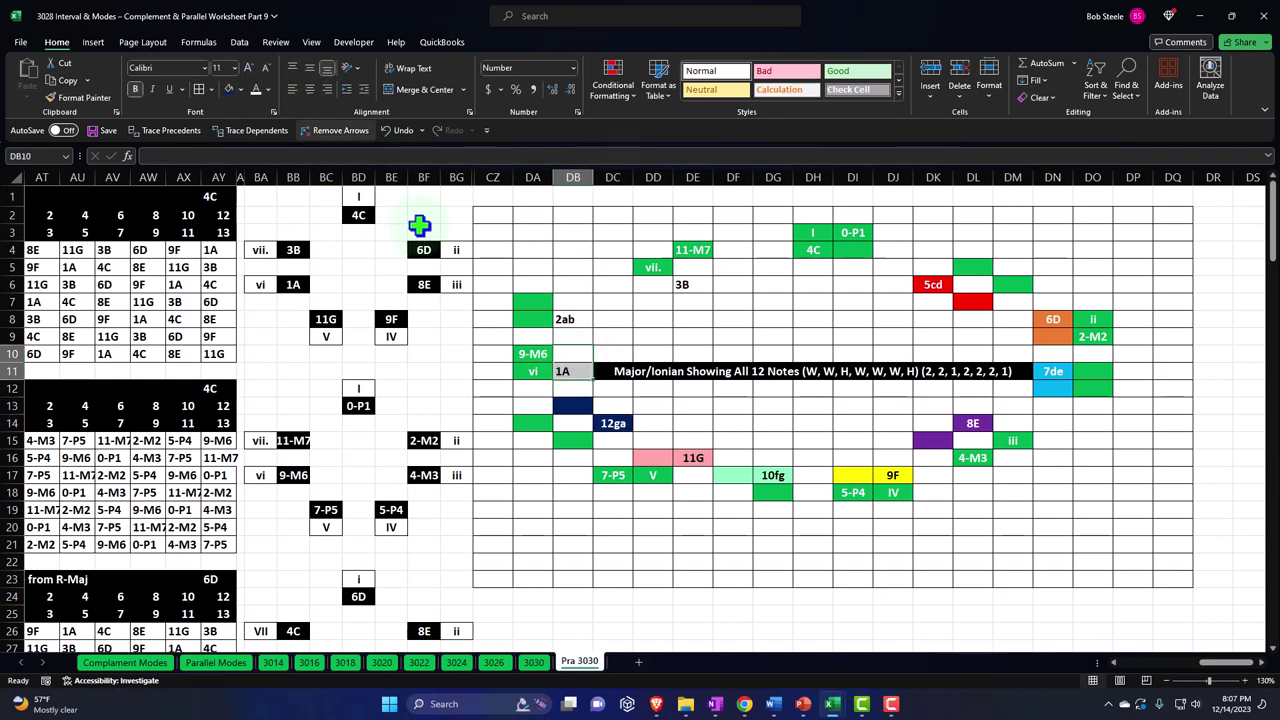
{"action": "left_click", "coordinate": [241, 87]}
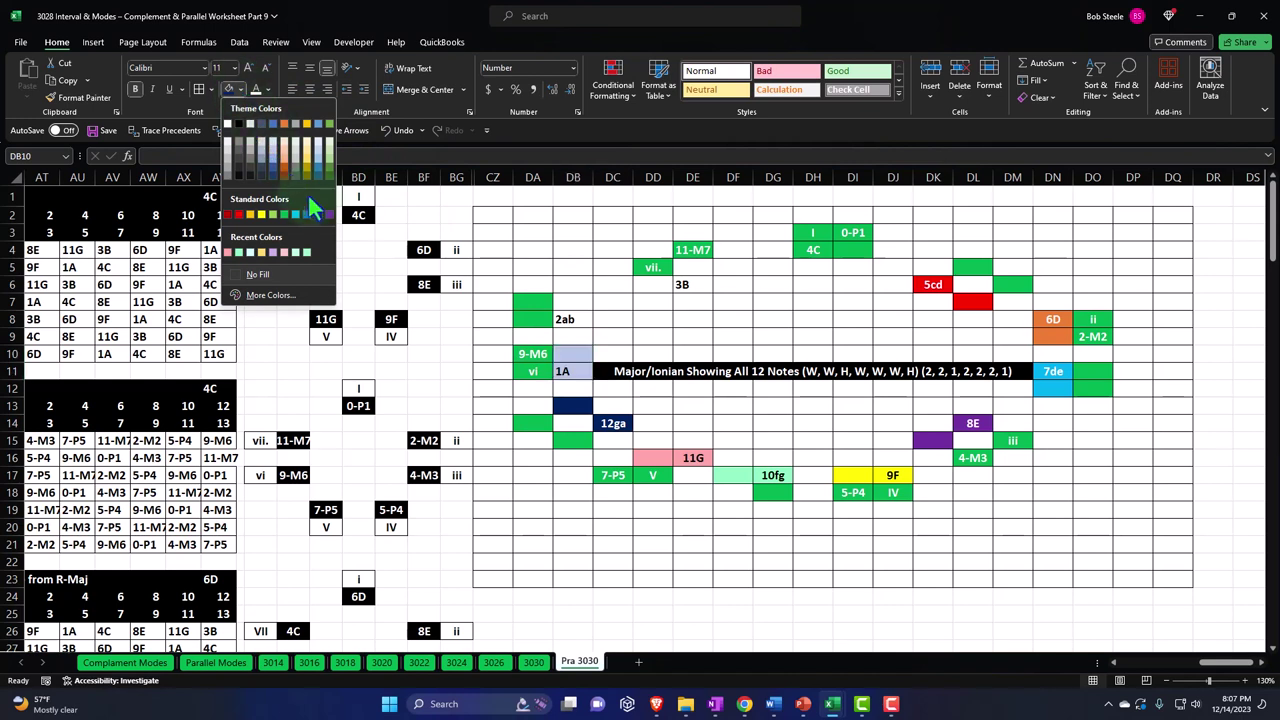
{"action": "left_click", "coordinate": [330, 215]}
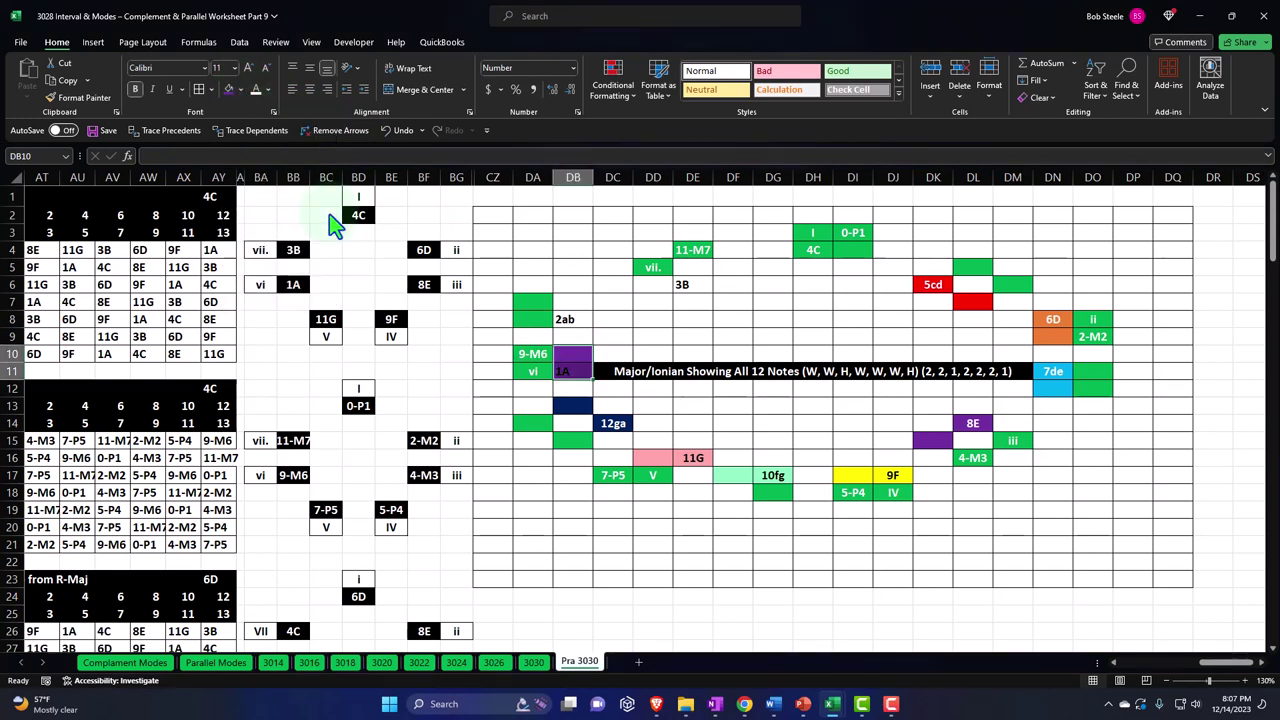
{"action": "left_click", "coordinate": [240, 88]}
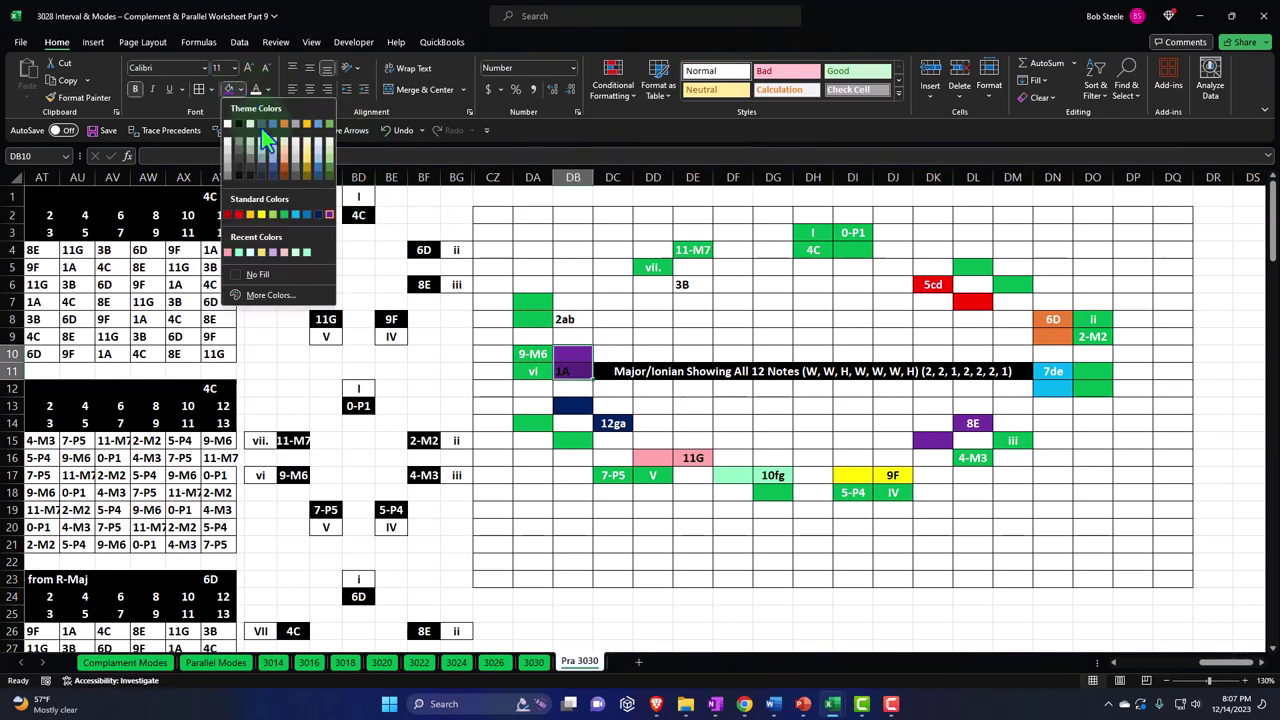
{"action": "left_click", "coordinate": [292, 300]}
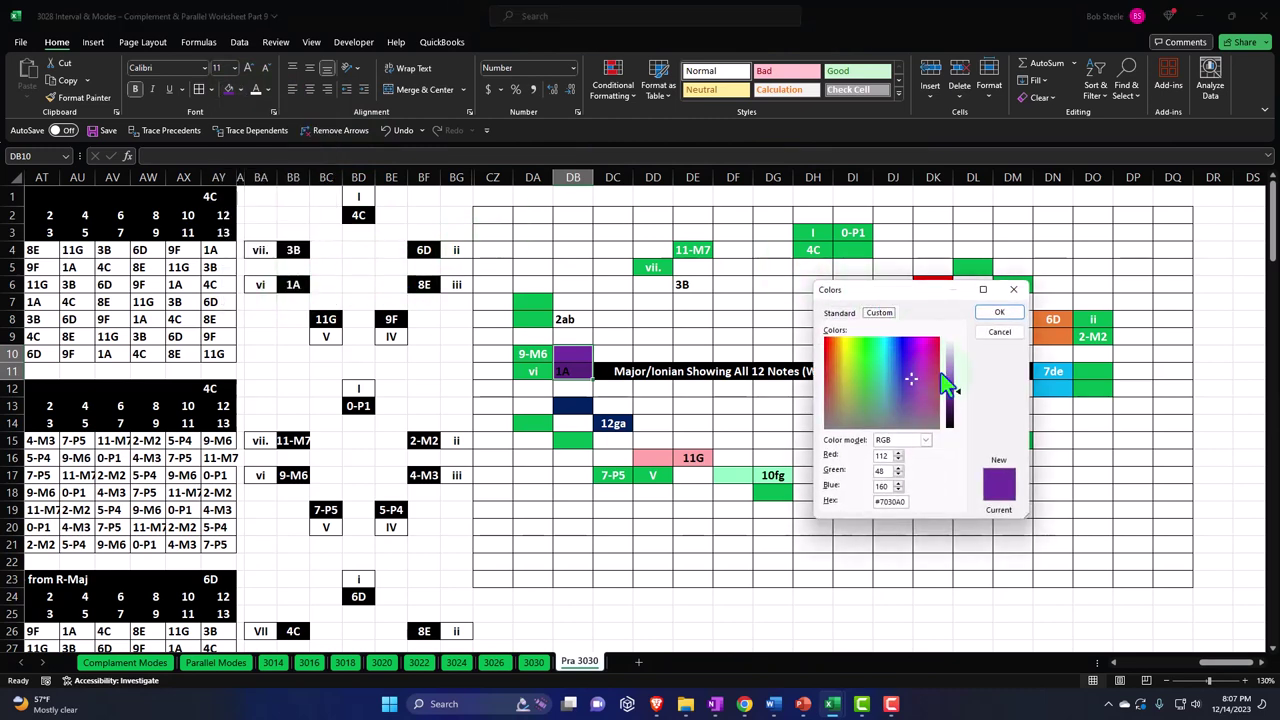
{"action": "left_click_drag", "start_coordinate": [958, 391], "coordinate": [960, 357]}
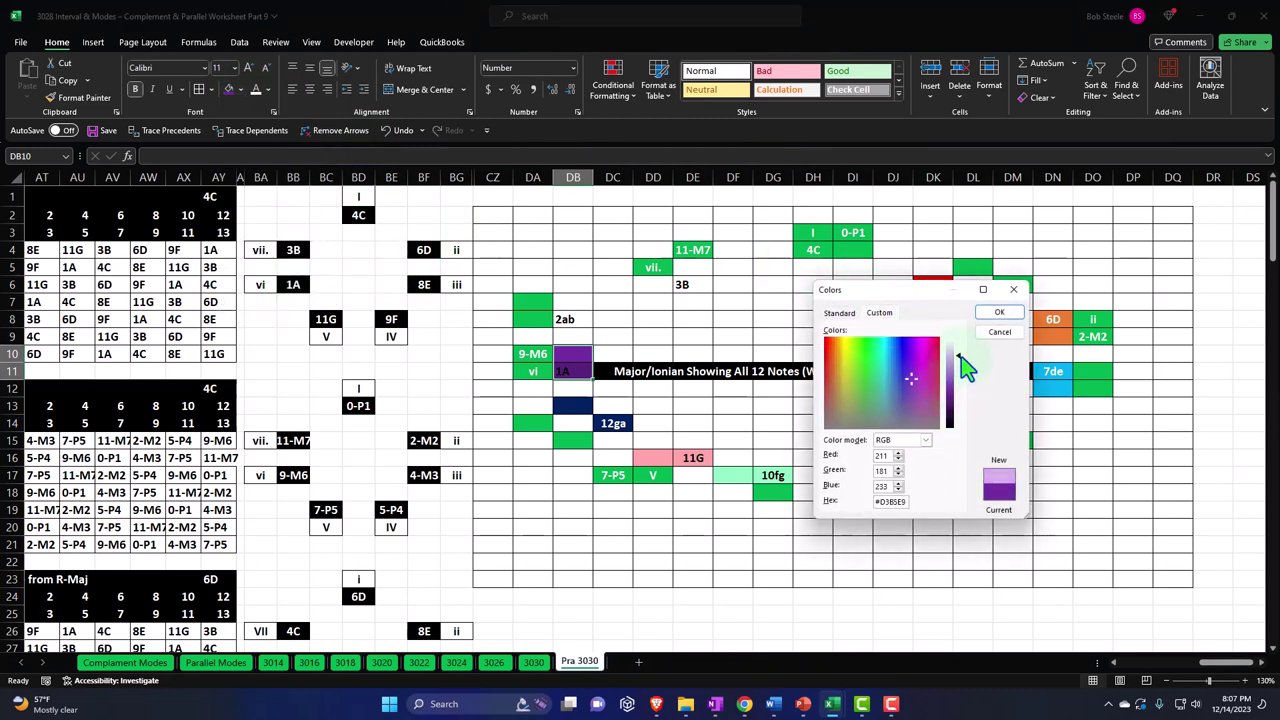
{"action": "left_click", "coordinate": [997, 313]}
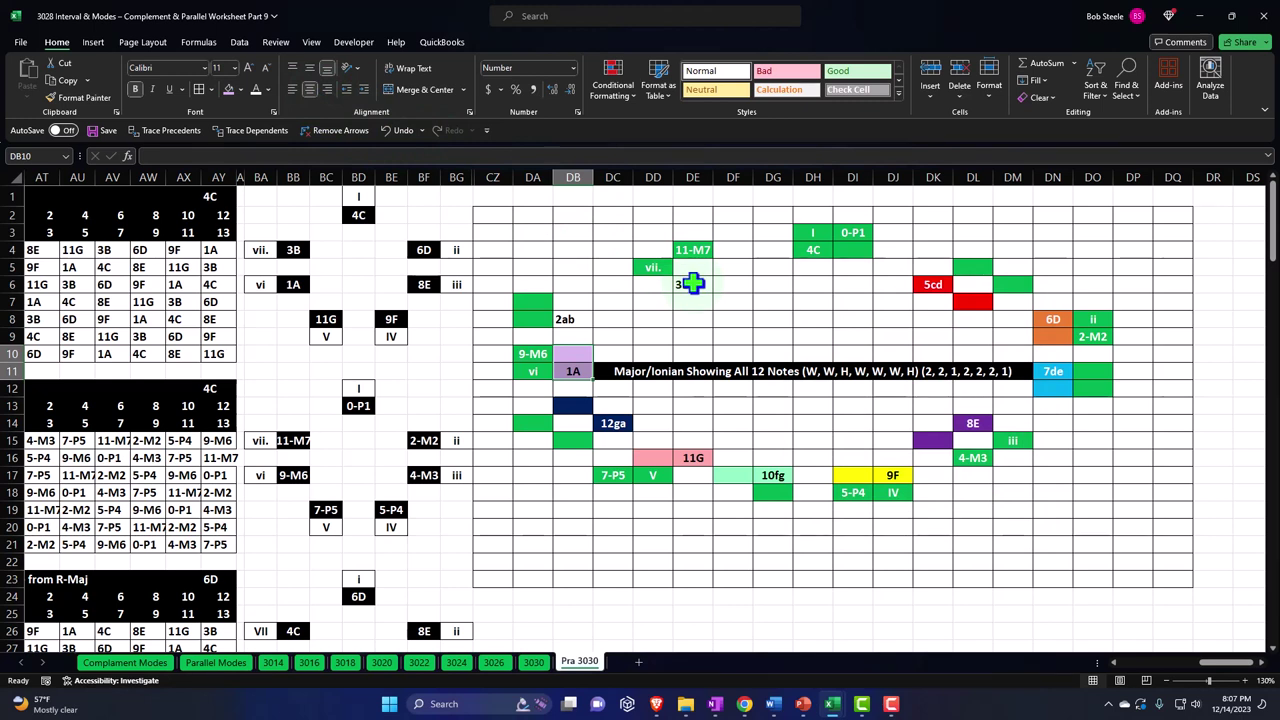
- Fill the 2ab cells DB7:DB8 dark brown
{"action": "left_click_drag", "start_coordinate": [580, 299], "coordinate": [580, 313]}
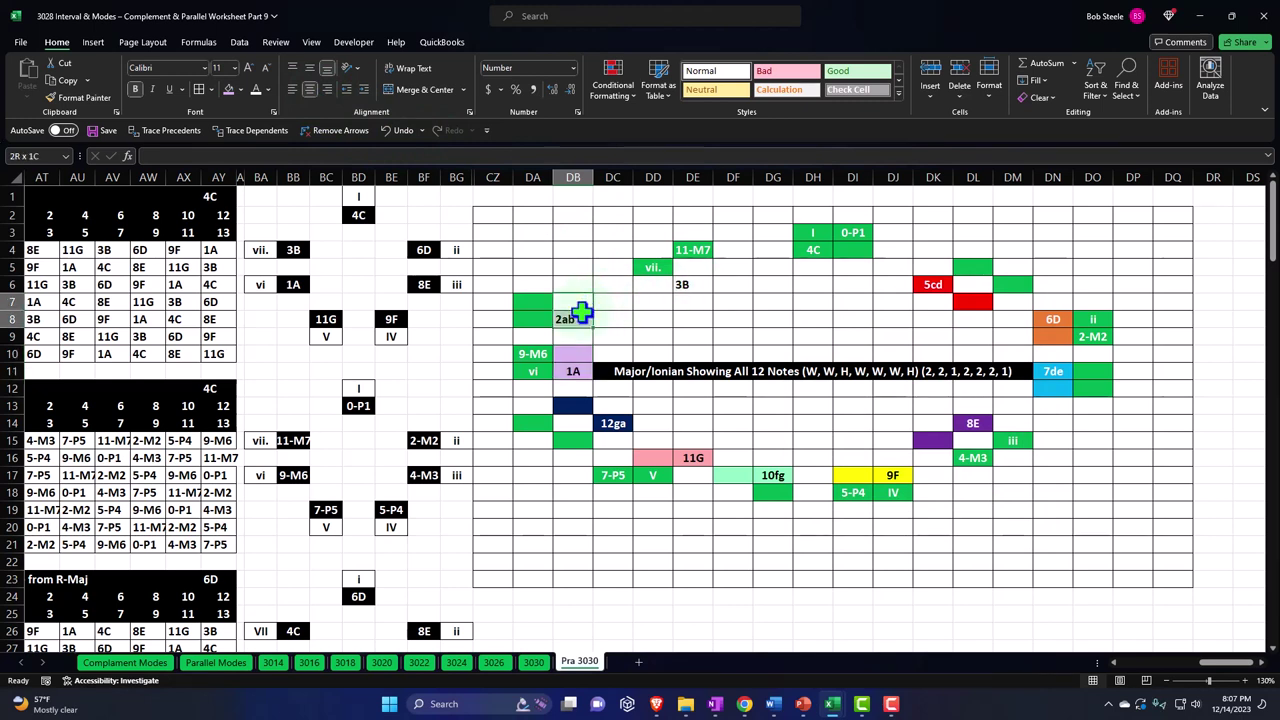
{"action": "left_click", "coordinate": [242, 89]}
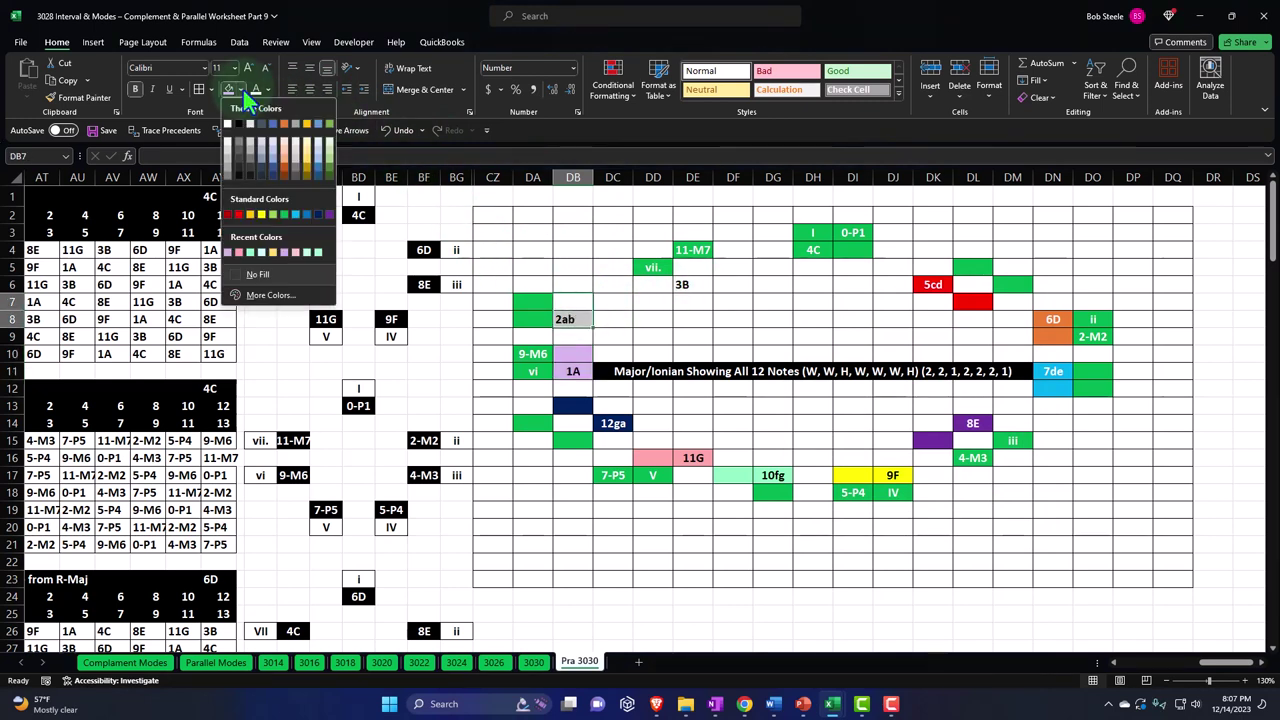
{"action": "left_click", "coordinate": [285, 176]}
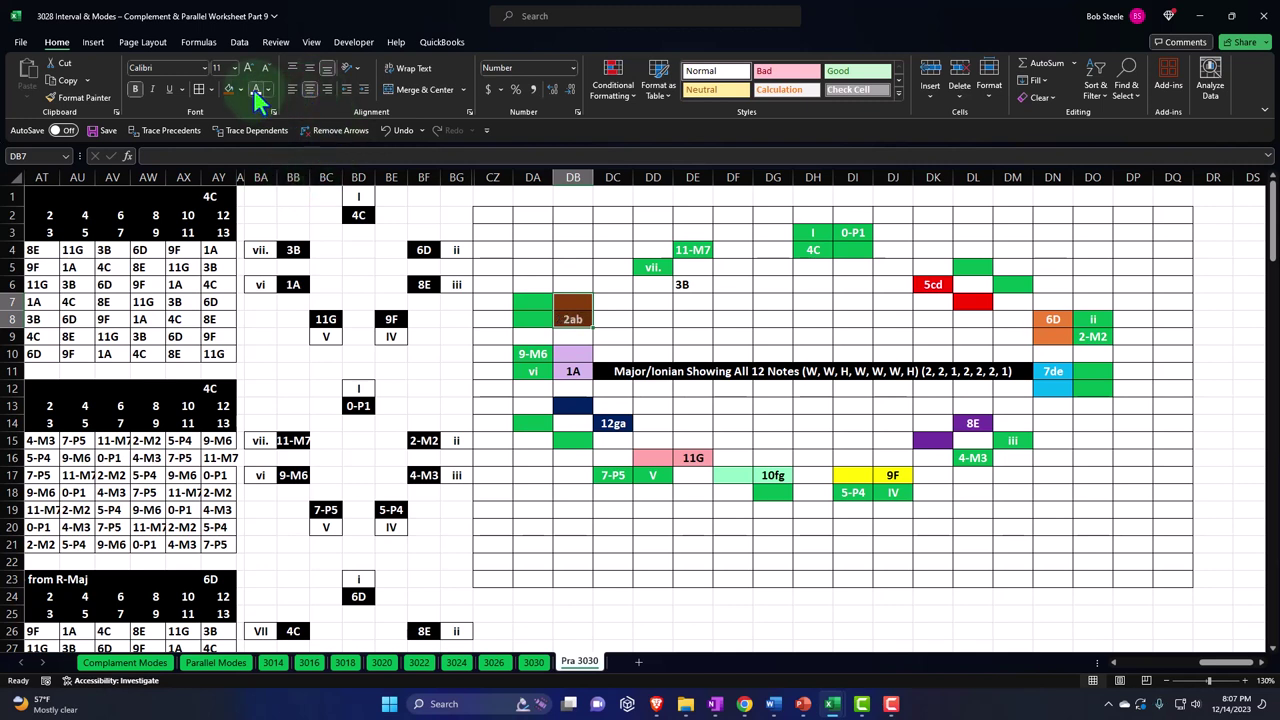
- Give the 3B cell DE6 and DF5 a custom pale peach fill
{"action": "left_click", "coordinate": [690, 285]}
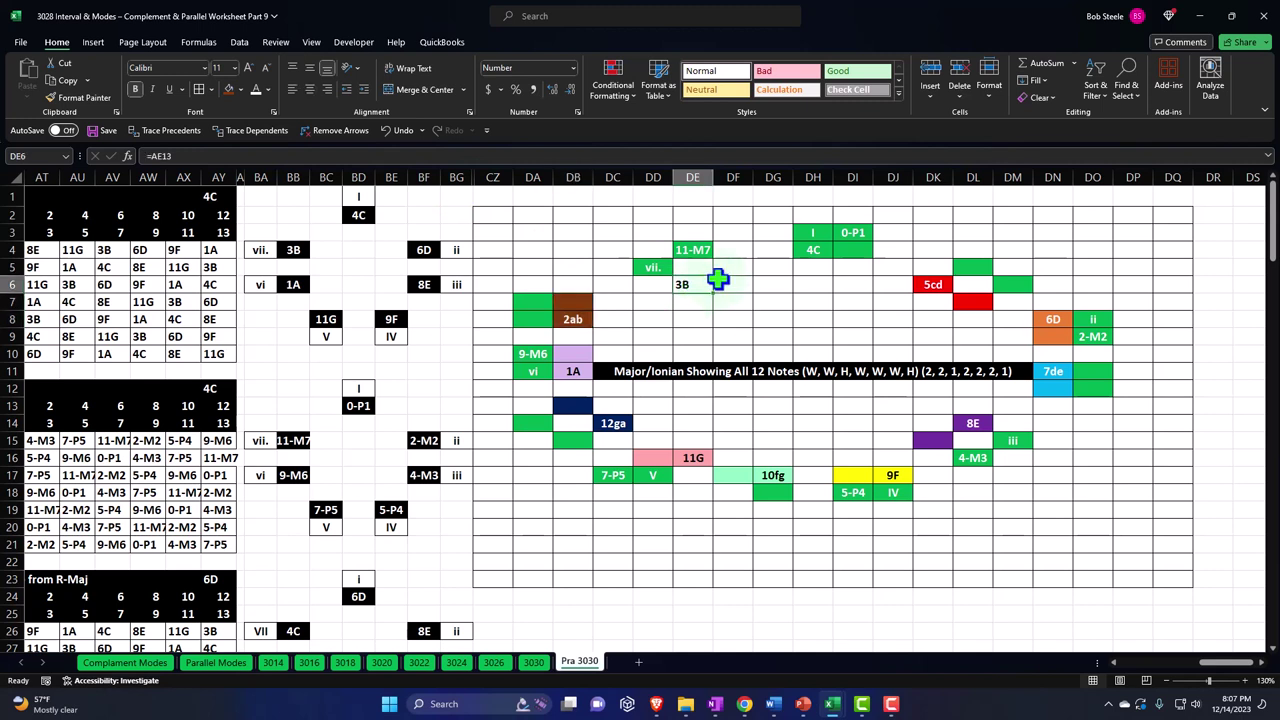
{"action": "left_click", "coordinate": [730, 267], "text": "ctrl"}
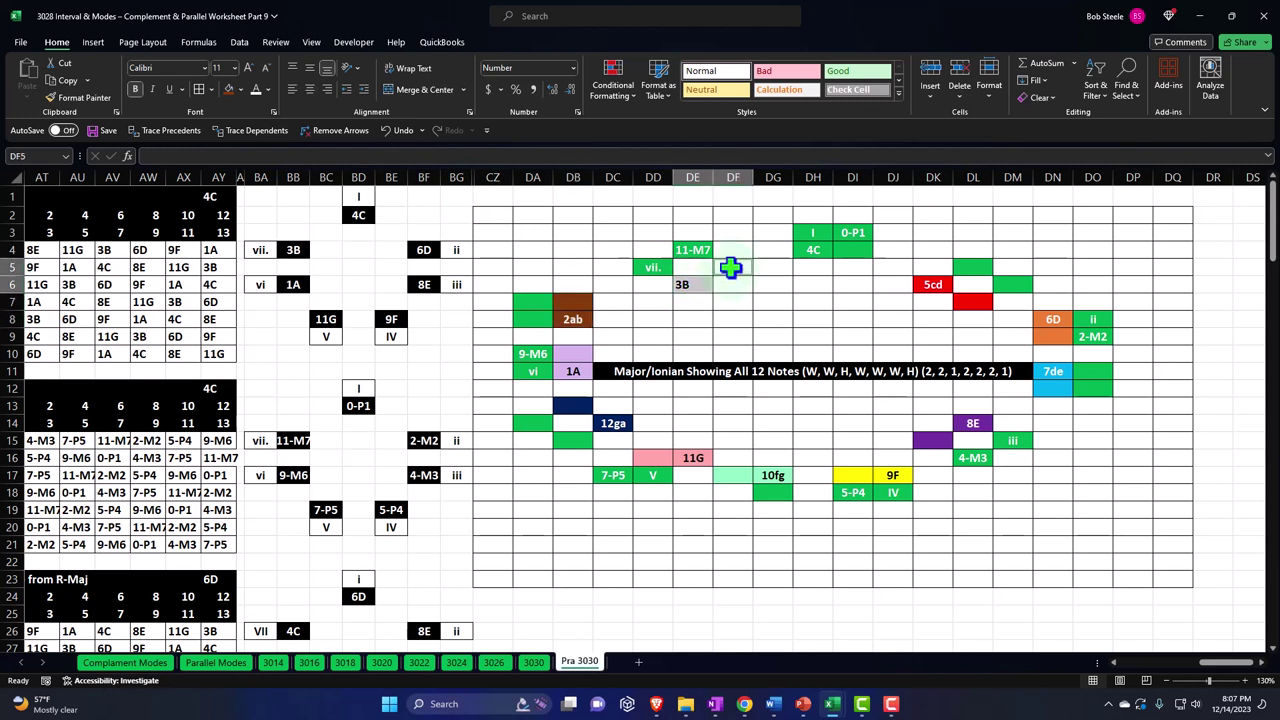
{"action": "left_click", "coordinate": [240, 88]}
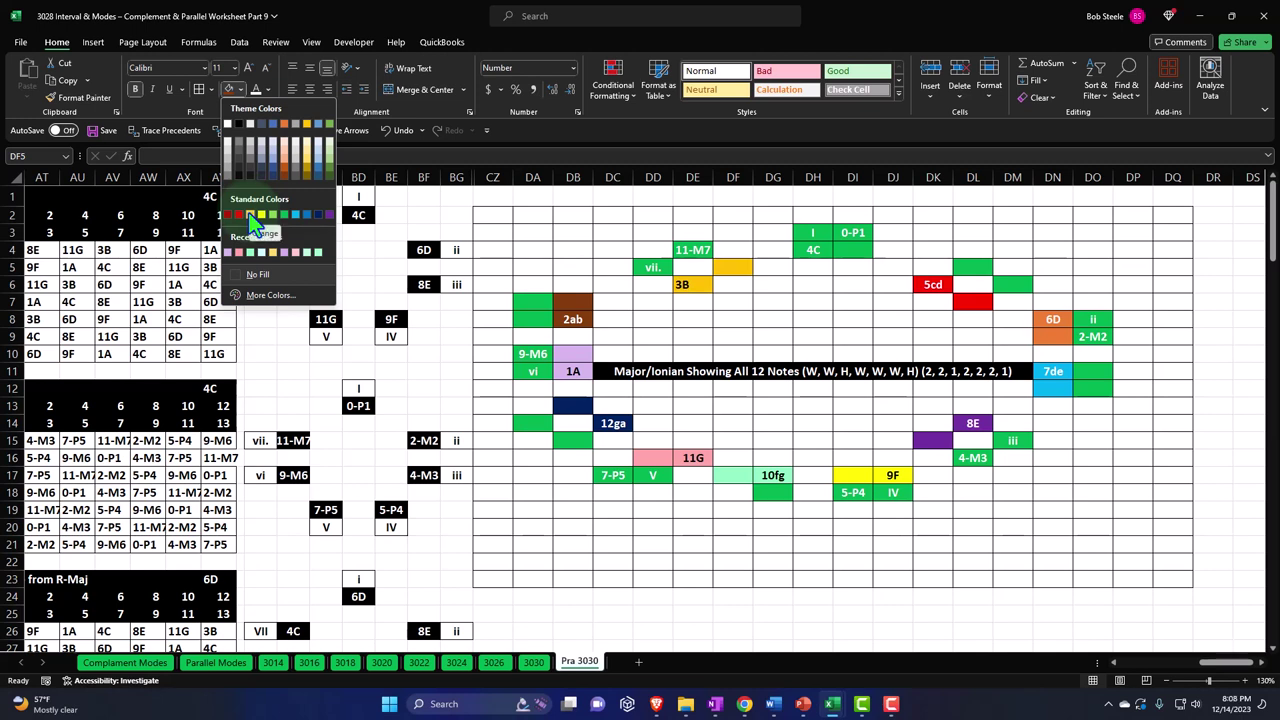
{"action": "left_click", "coordinate": [251, 217]}
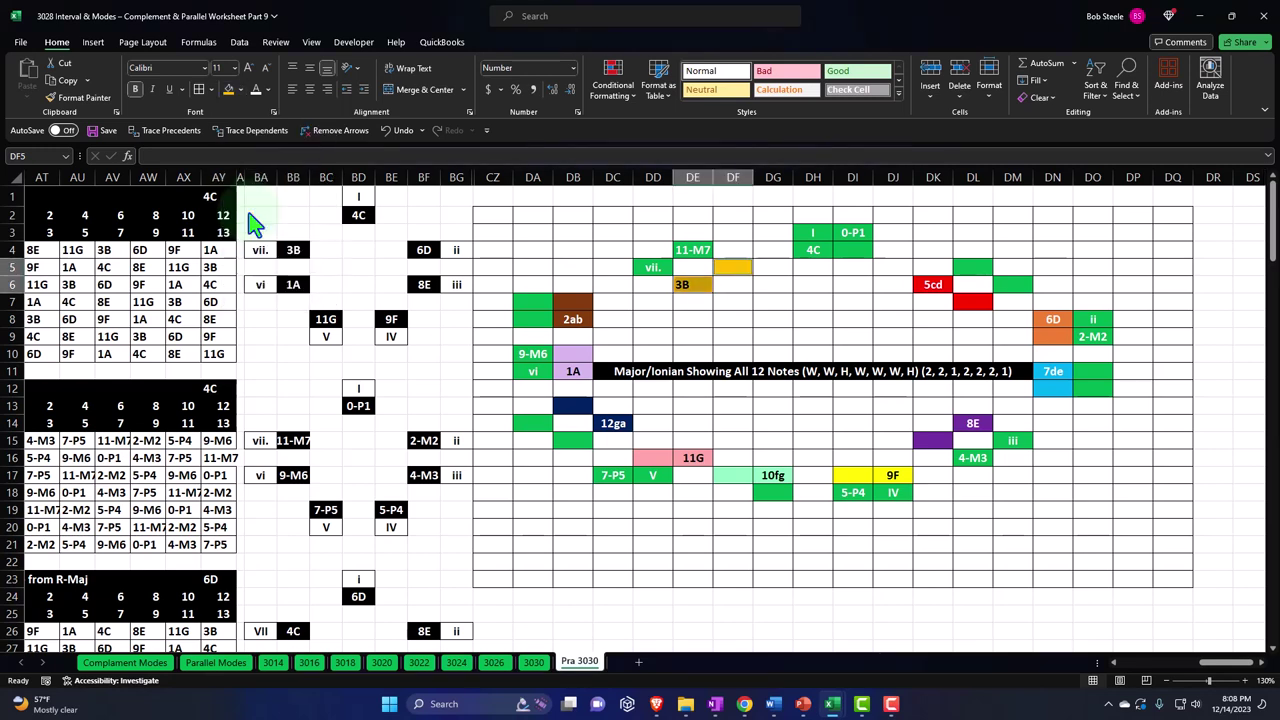
{"action": "left_click", "coordinate": [240, 89]}
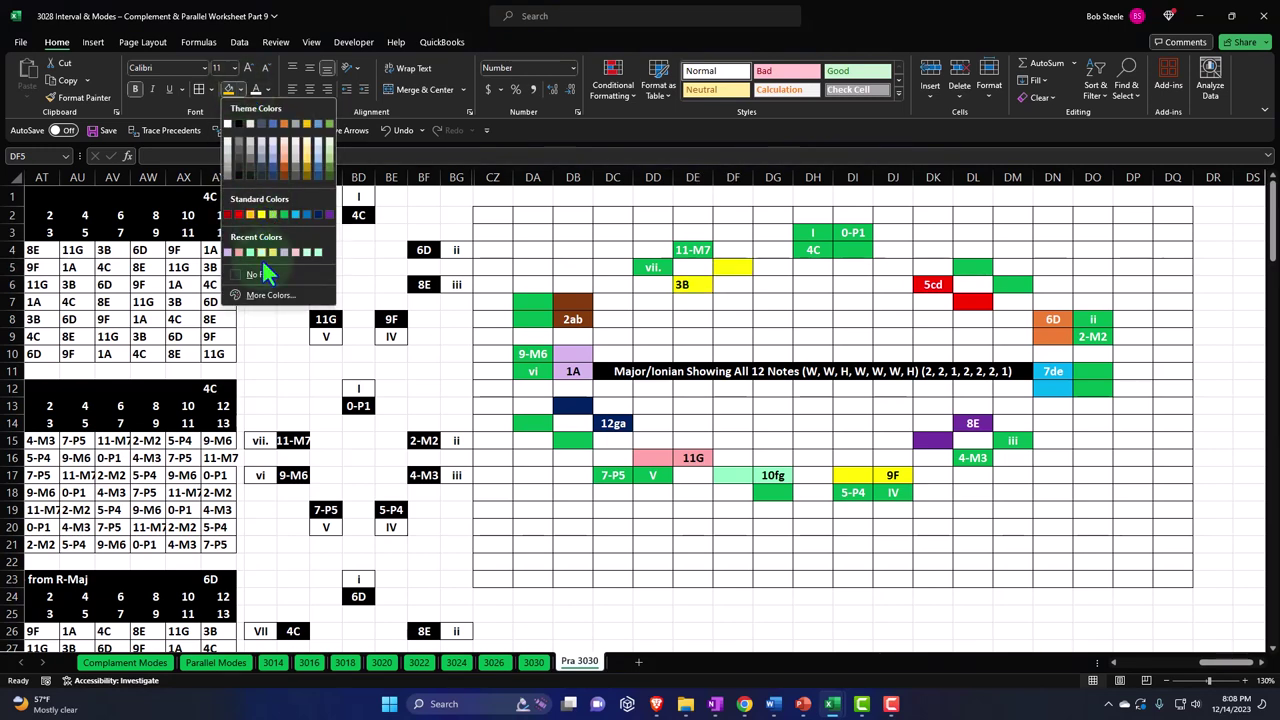
{"action": "left_click", "coordinate": [266, 296]}
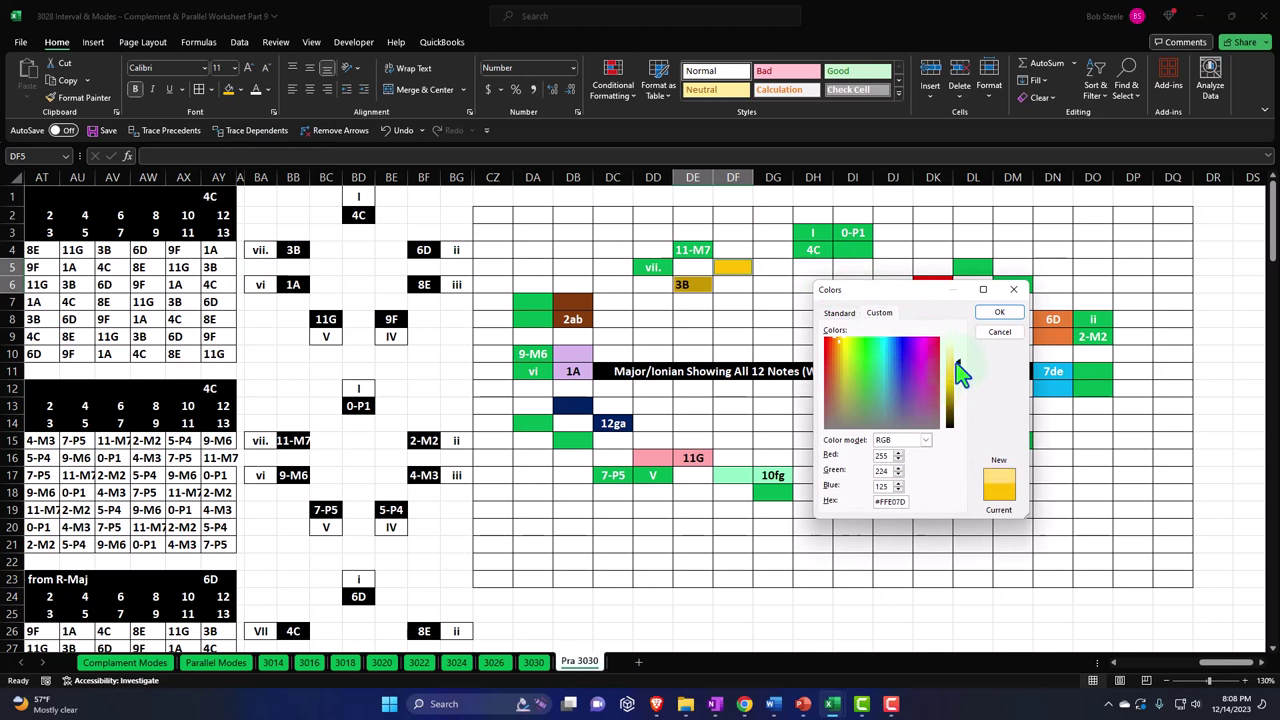
{"action": "left_click_drag", "start_coordinate": [957, 361], "coordinate": [960, 357]}
{"action": "left_click", "coordinate": [999, 313]}
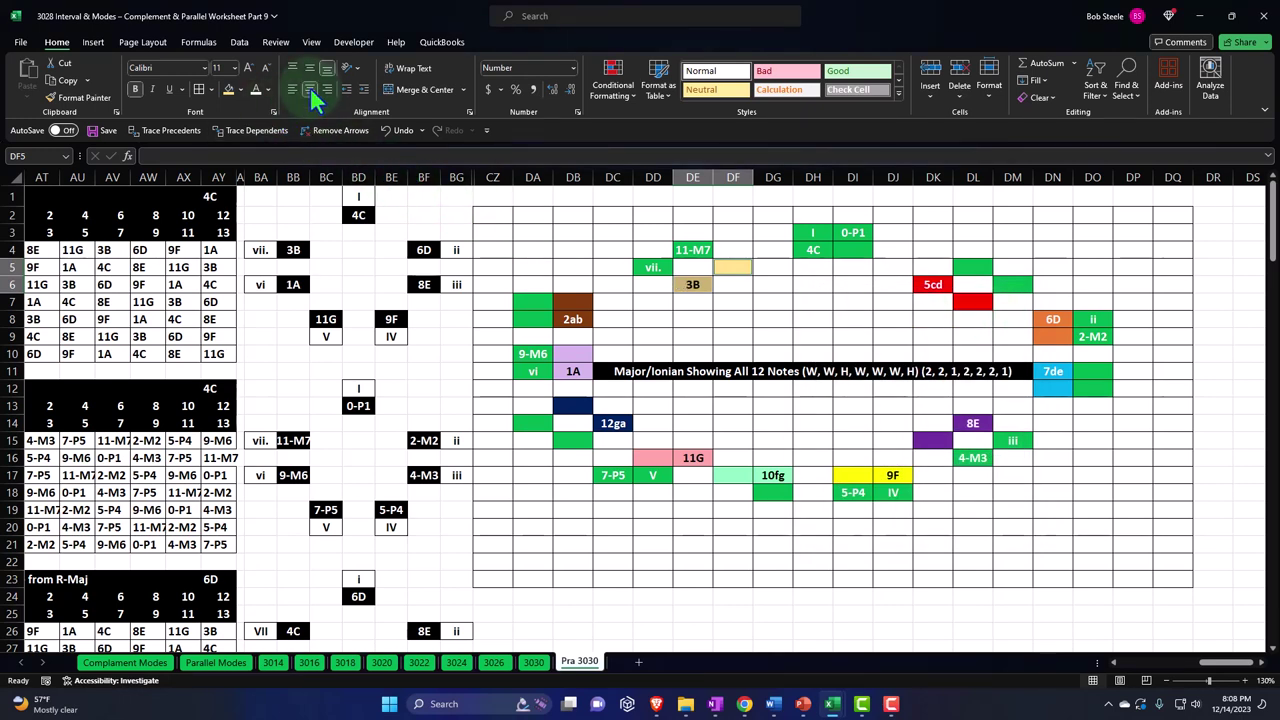
{"action": "left_click", "coordinate": [775, 303]}
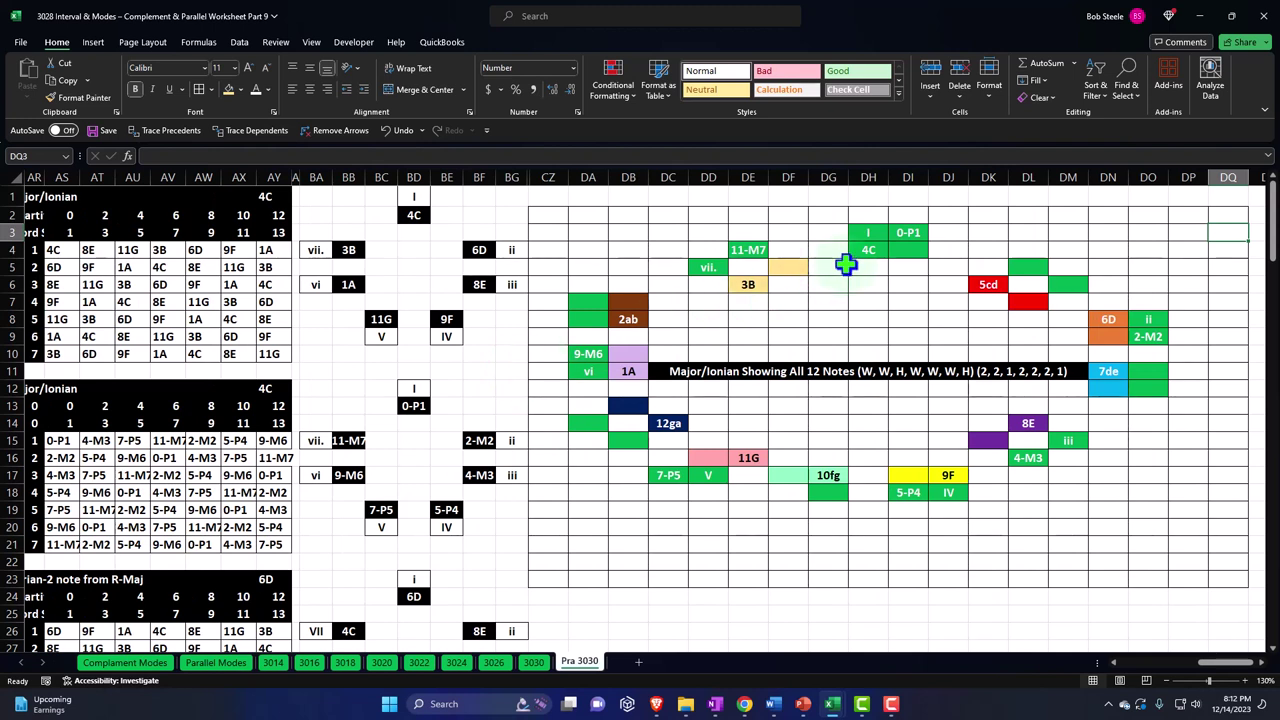
- Inspect the scale table's lookup formula, then move across the sheet to the circular note chart
{"action": "left_click", "coordinate": [91, 242]}
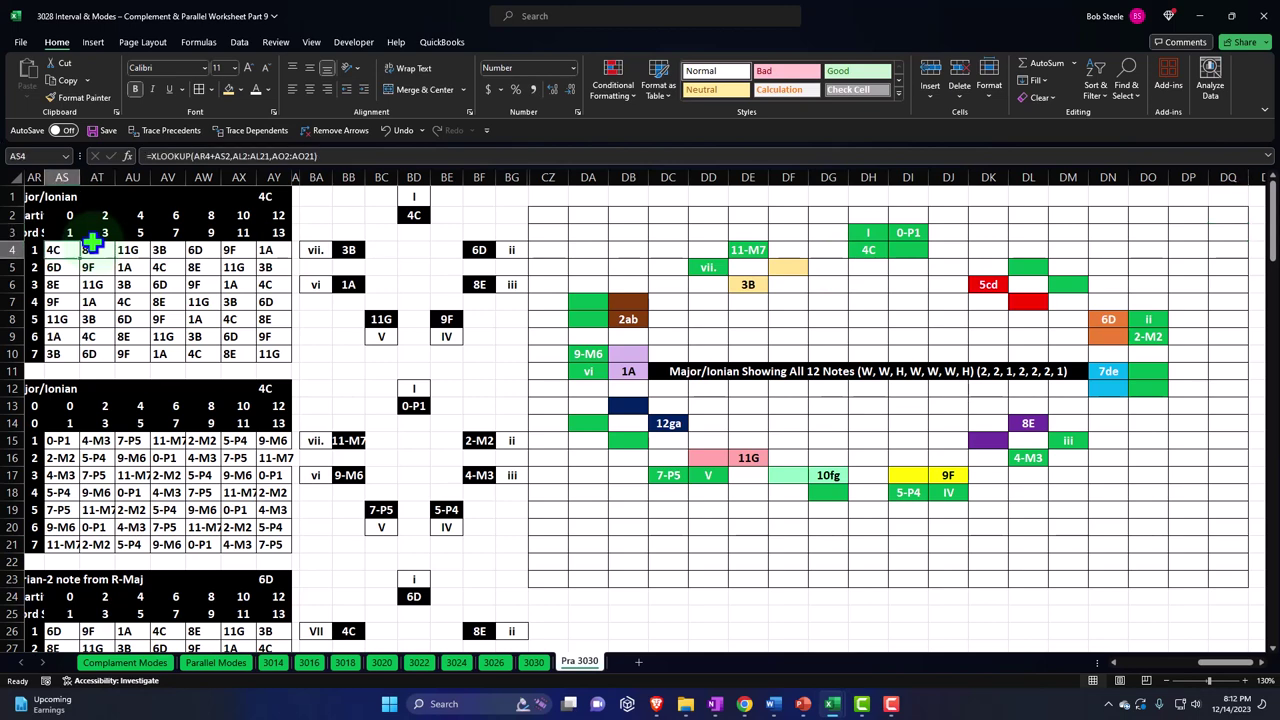
{"action": "key", "text": "Left"}
{"action": "key", "text": "Left"}
{"action": "key", "text": "Left"}
{"action": "key", "text": "Left"}
{"action": "key", "text": "Left"}
{"action": "key", "text": "Left"}
{"action": "key", "text": "Left"}
{"action": "key", "text": "Left"}
{"action": "key", "text": "Left"}
{"action": "key", "text": "Left"}
{"action": "key", "text": "Left"}
{"action": "key", "text": "Left"}
{"action": "key", "text": "Left"}
{"action": "key", "text": "Left"}
{"action": "key", "text": "Left"}
{"action": "key", "text": "Left"}
{"action": "key", "text": "Left"}
{"action": "key", "text": "Left"}
{"action": "key", "text": "Left"}
{"action": "key", "text": "Right"}
{"action": "key", "text": "Right"}
{"action": "key", "text": "Right"}
{"action": "key", "text": "Right"}
{"action": "key", "text": "Right"}
{"action": "key", "text": "Right"}
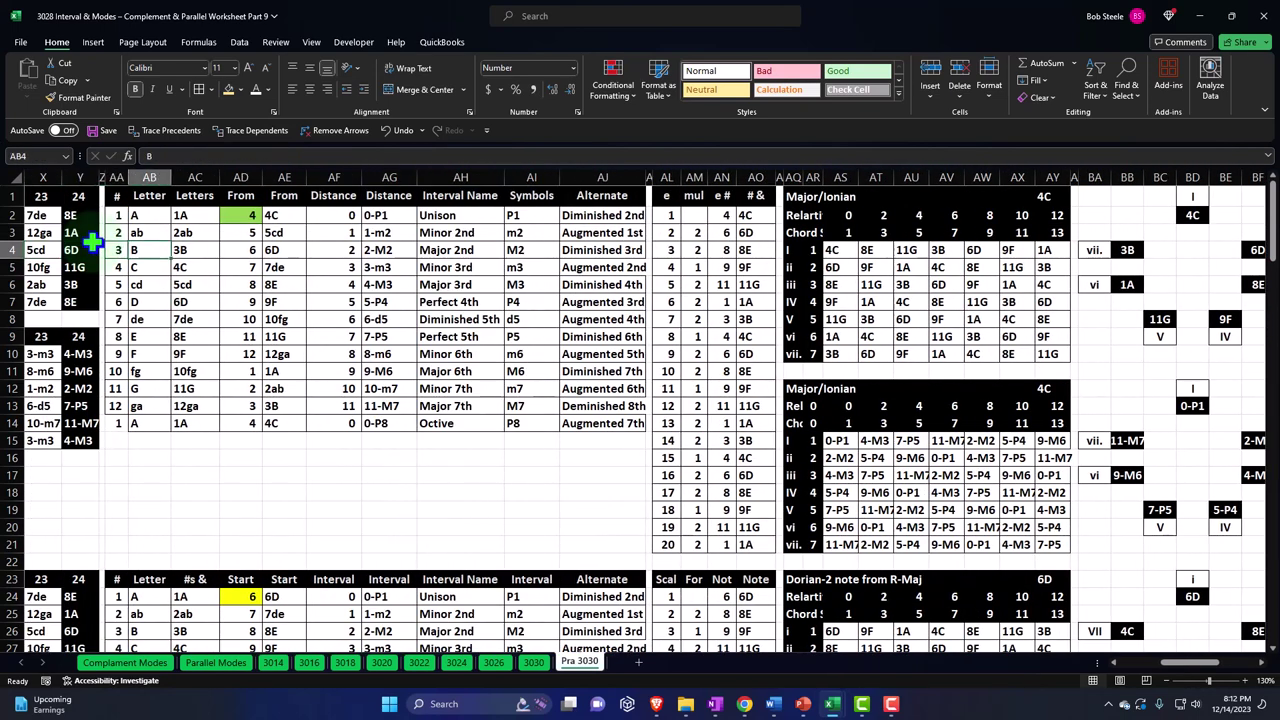
{"action": "key", "text": "Up"}
{"action": "key", "text": "Up"}
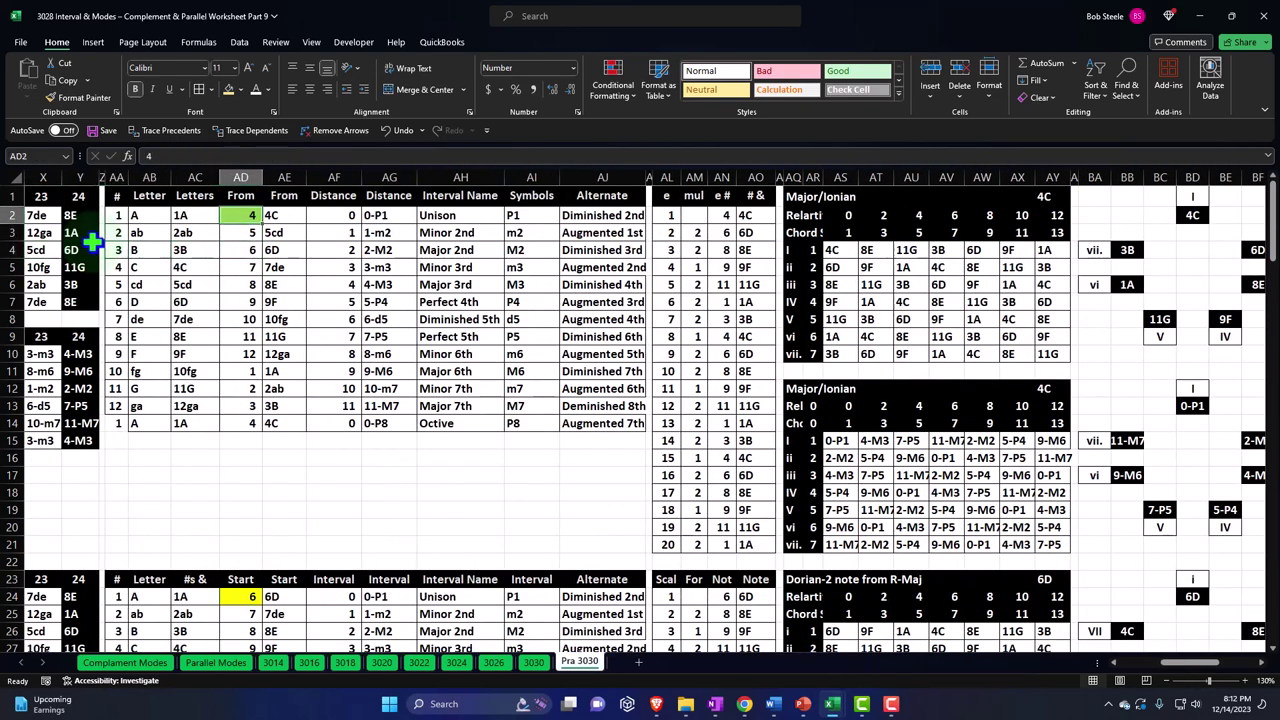
{"action": "key", "text": "Right"}
{"action": "key", "text": "Right"}
{"action": "key", "text": "Right"}
{"action": "key", "text": "Right"}
{"action": "key", "text": "Right"}
{"action": "key", "text": "Right"}
{"action": "key", "text": "Right"}
{"action": "key", "text": "Right"}
{"action": "key", "text": "Right"}
{"action": "key", "text": "Right"}
{"action": "key", "text": "Right"}
{"action": "key", "text": "Right"}
{"action": "key", "text": "Right"}
{"action": "key", "text": "Right"}
{"action": "key", "text": "Right"}
{"action": "key", "text": "Right"}
{"action": "key", "text": "Right"}
{"action": "key", "text": "Right"}
{"action": "key", "text": "Right"}
{"action": "key", "text": "Right"}
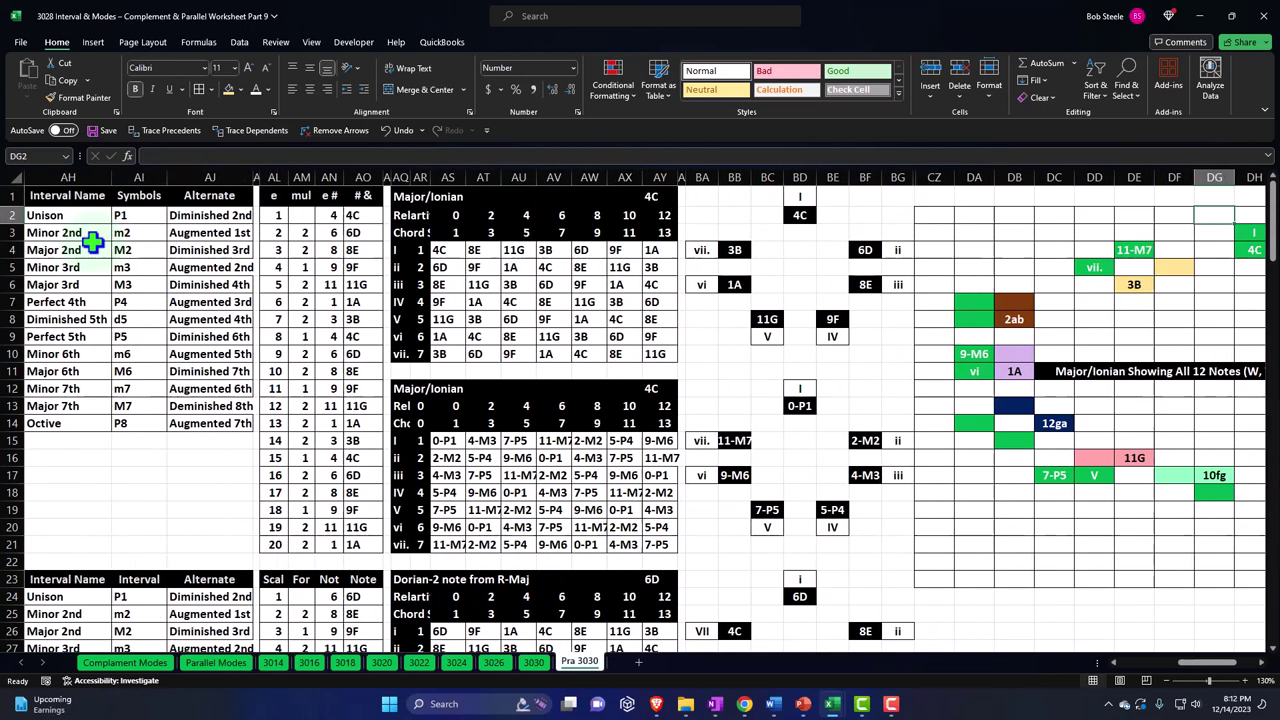
{"action": "key", "text": "Right"}
{"action": "key", "text": "Right"}
{"action": "key", "text": "Right"}
{"action": "key", "text": "Right"}
{"action": "key", "text": "Right"}
{"action": "key", "text": "Right"}
{"action": "key", "text": "Right"}
{"action": "key", "text": "Right"}
{"action": "key", "text": "Right"}
{"action": "key", "text": "Right"}
{"action": "key", "text": "Right"}
{"action": "key", "text": "Right"}
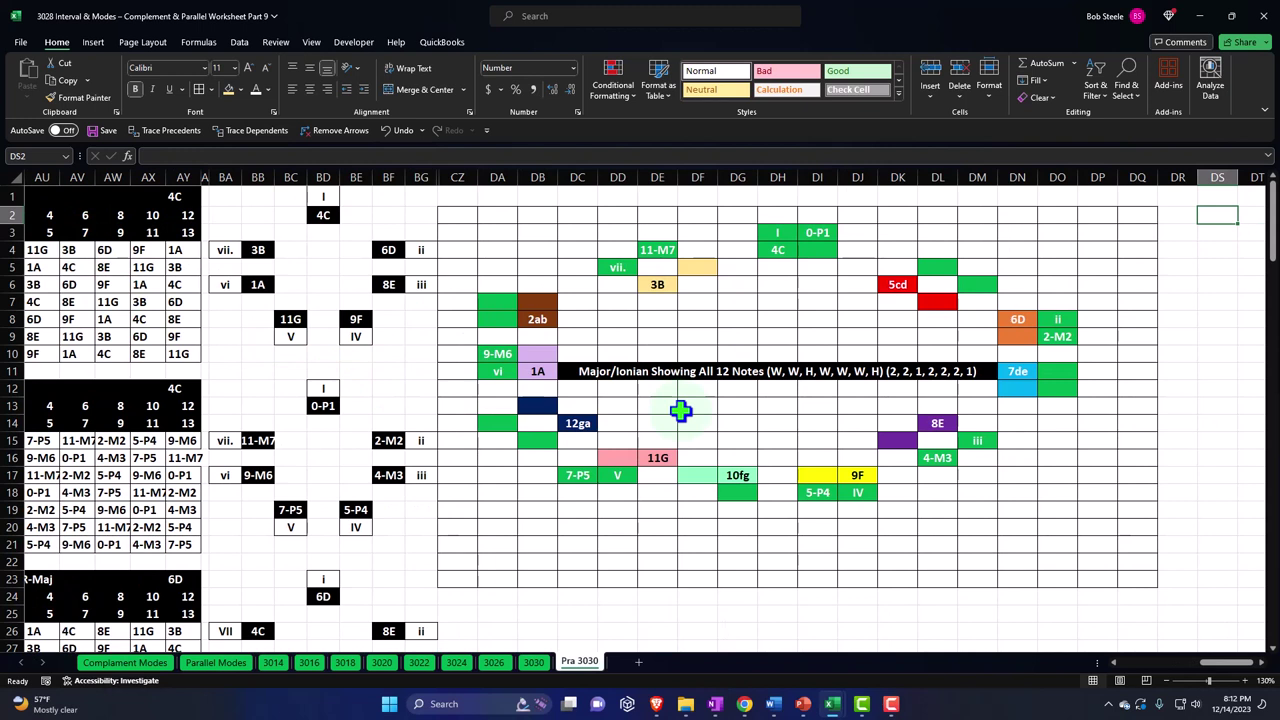
- Check the I label formula in DH3, then select the chart block CZ2:DQ23
{"action": "left_click", "coordinate": [777, 234]}
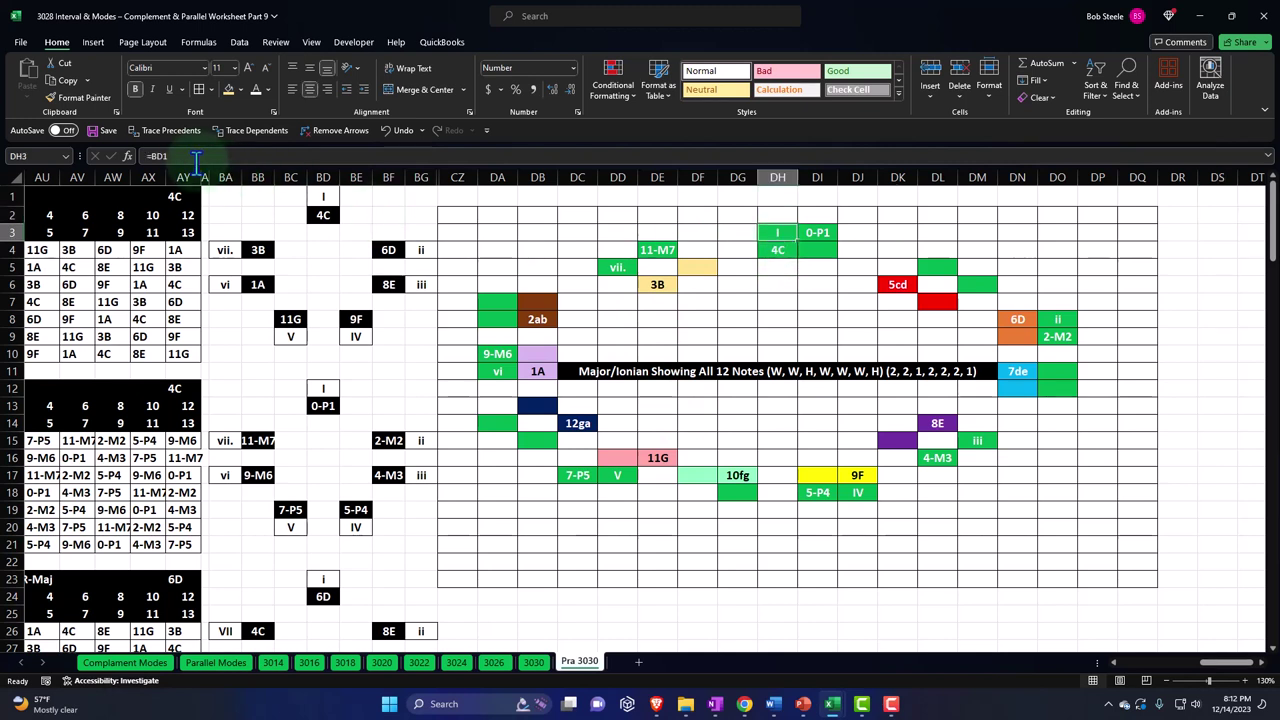
{"action": "double_click", "coordinate": [767, 232]}
{"action": "key", "text": "Return"}
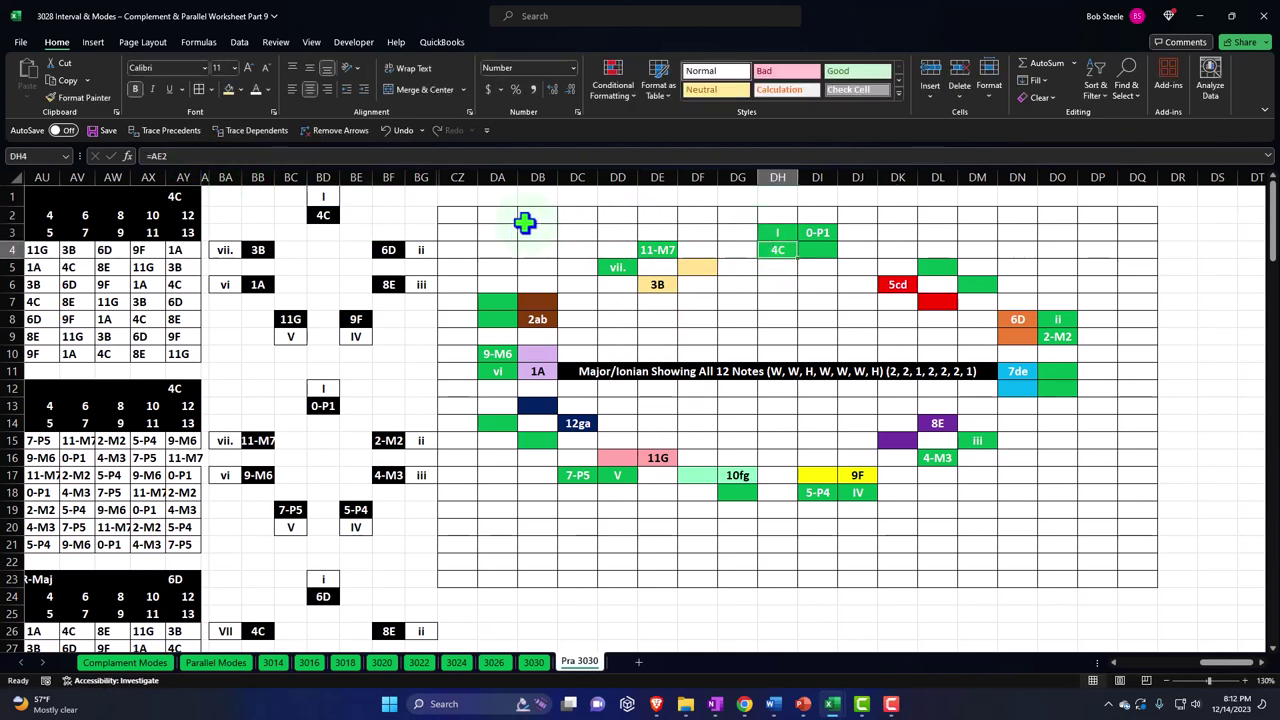
{"action": "mouse_move", "coordinate": [455, 216]}
{"action": "left_mouse_down"}
{"action": "mouse_move", "coordinate": [655, 315]}
{"action": "mouse_move", "coordinate": [1007, 455]}
{"action": "mouse_move", "coordinate": [1100, 514]}
{"action": "mouse_move", "coordinate": [1131, 573]}
{"action": "left_mouse_up"}
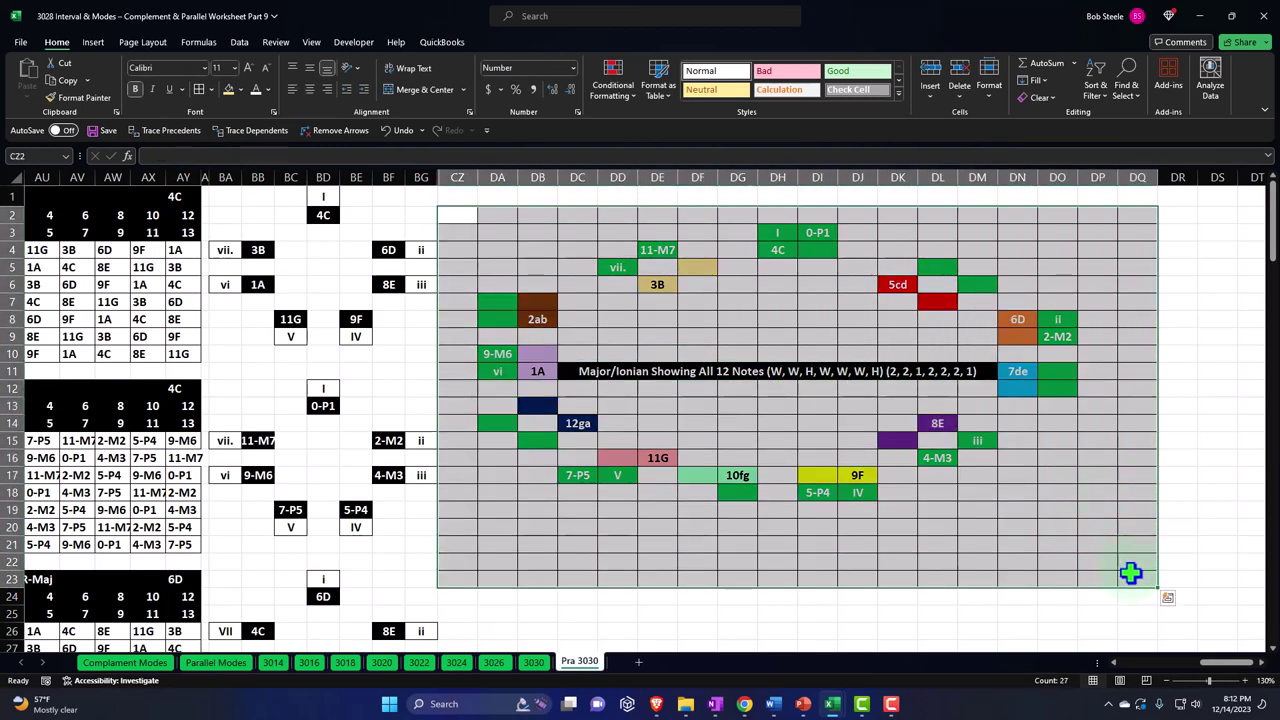
- Copy the chart range CZ2:DQ23 and paste it back over CZ2 as plain values
{"action": "right_click", "coordinate": [750, 371]}
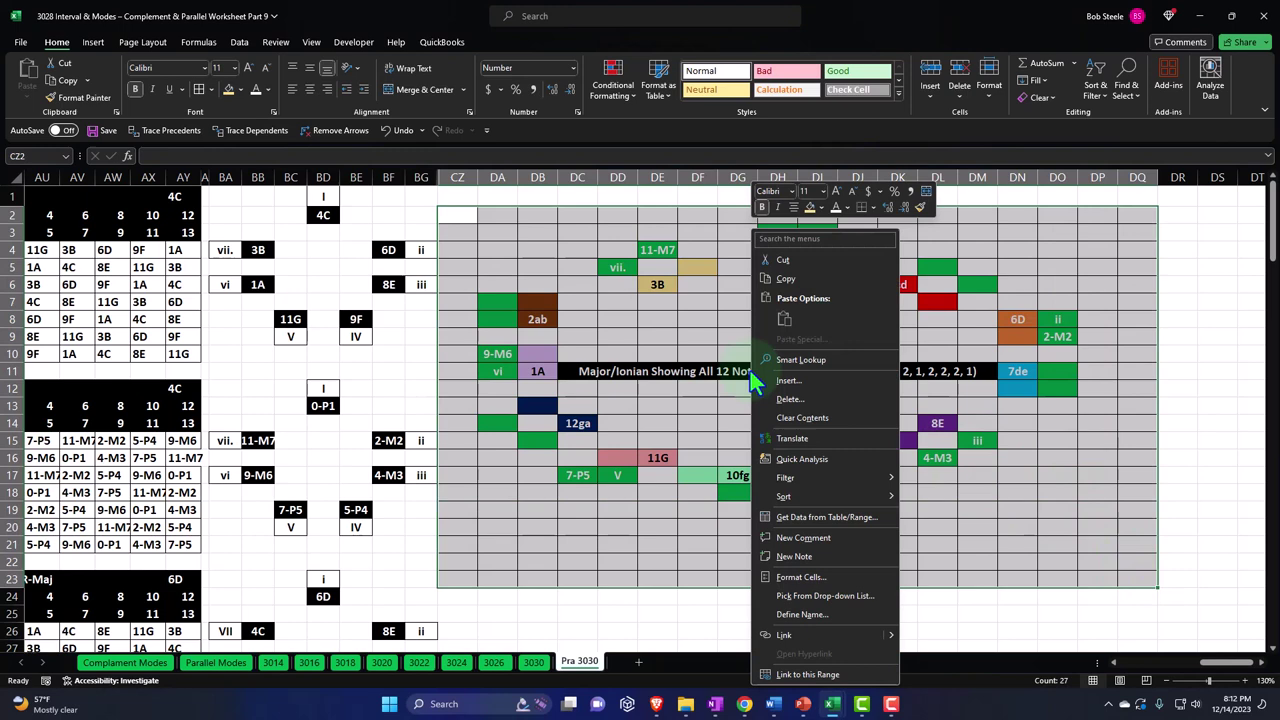
{"action": "left_click", "coordinate": [786, 279]}
{"action": "left_click", "coordinate": [460, 215]}
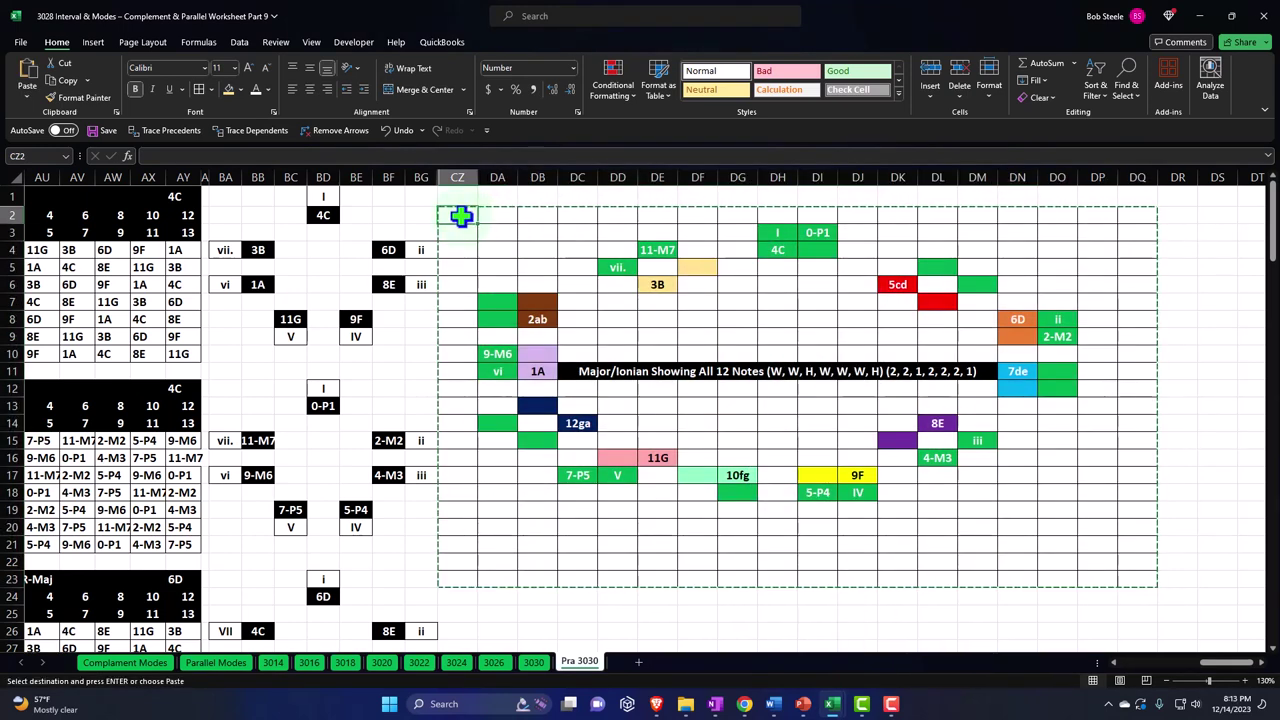
{"action": "right_click", "coordinate": [461, 217]}
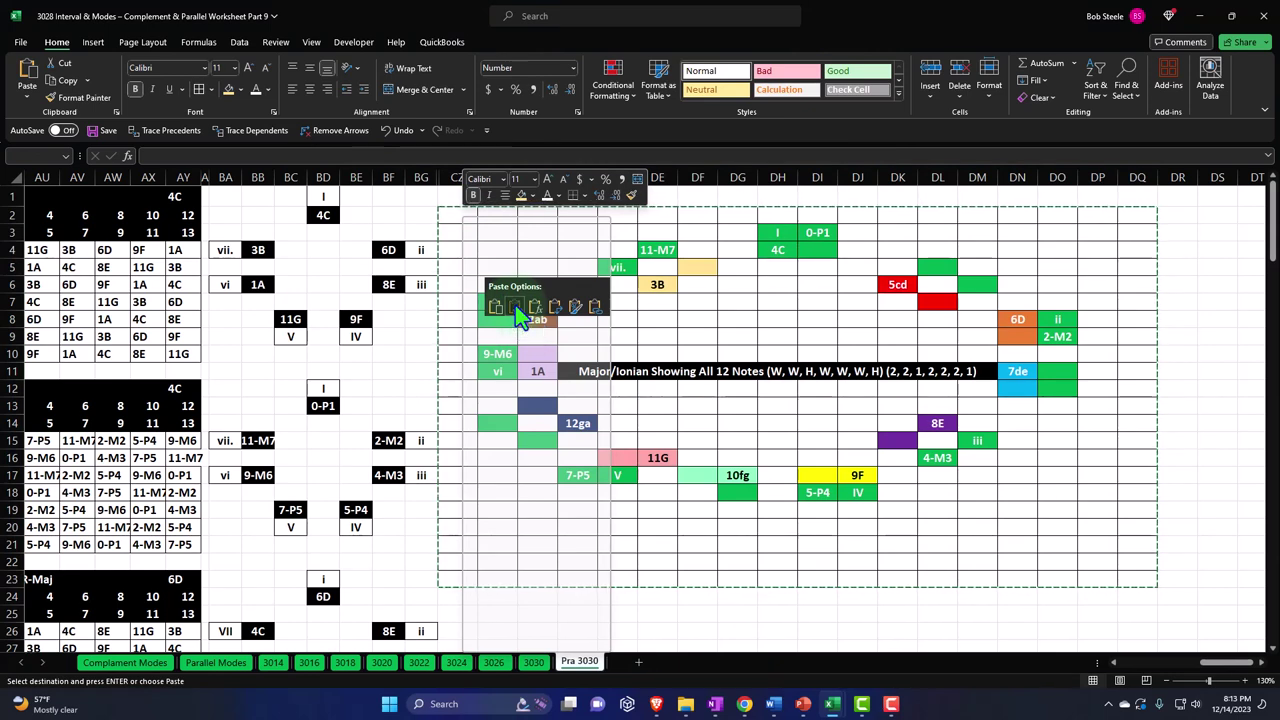
{"action": "left_click", "coordinate": [515, 305]}
{"action": "left_click", "coordinate": [775, 235]}
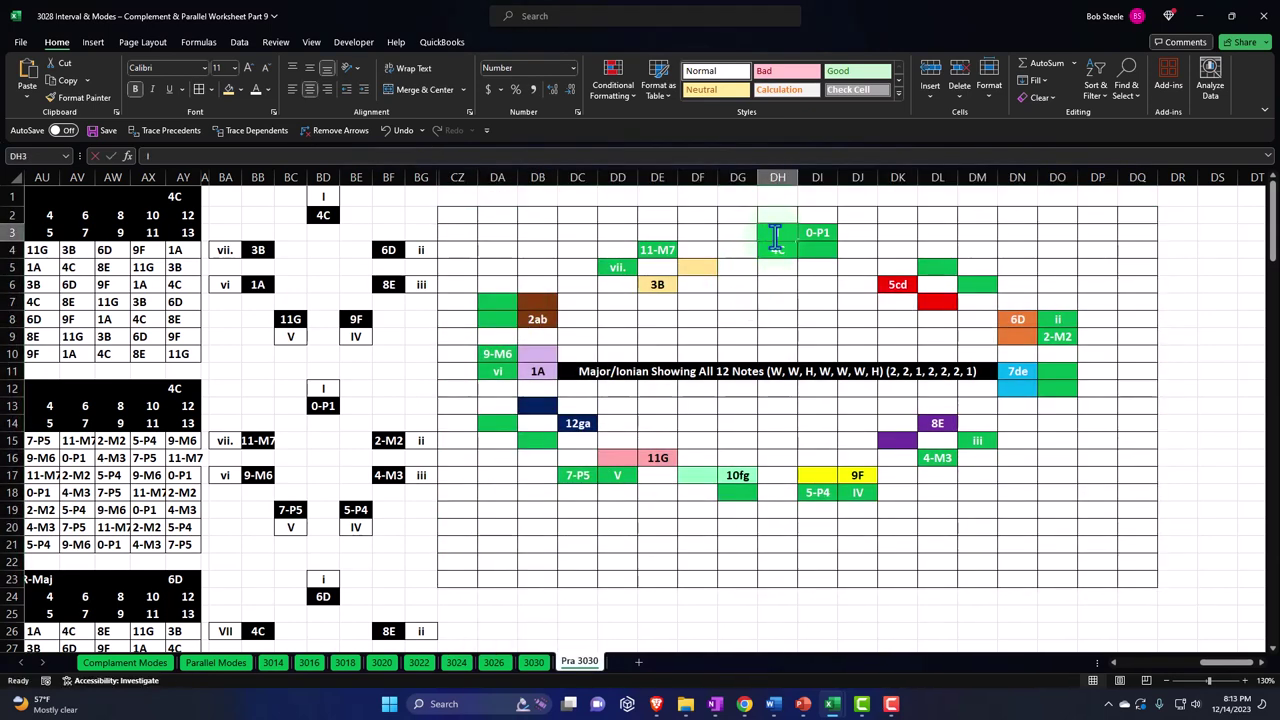
- Re-enter I in DH3 and return to the starting key cell AD2
{"action": "type", "text": "I"}
{"action": "key", "text": "Return"}
{"action": "key", "text": "Left"}
{"action": "key", "text": "ctrl+Left"}
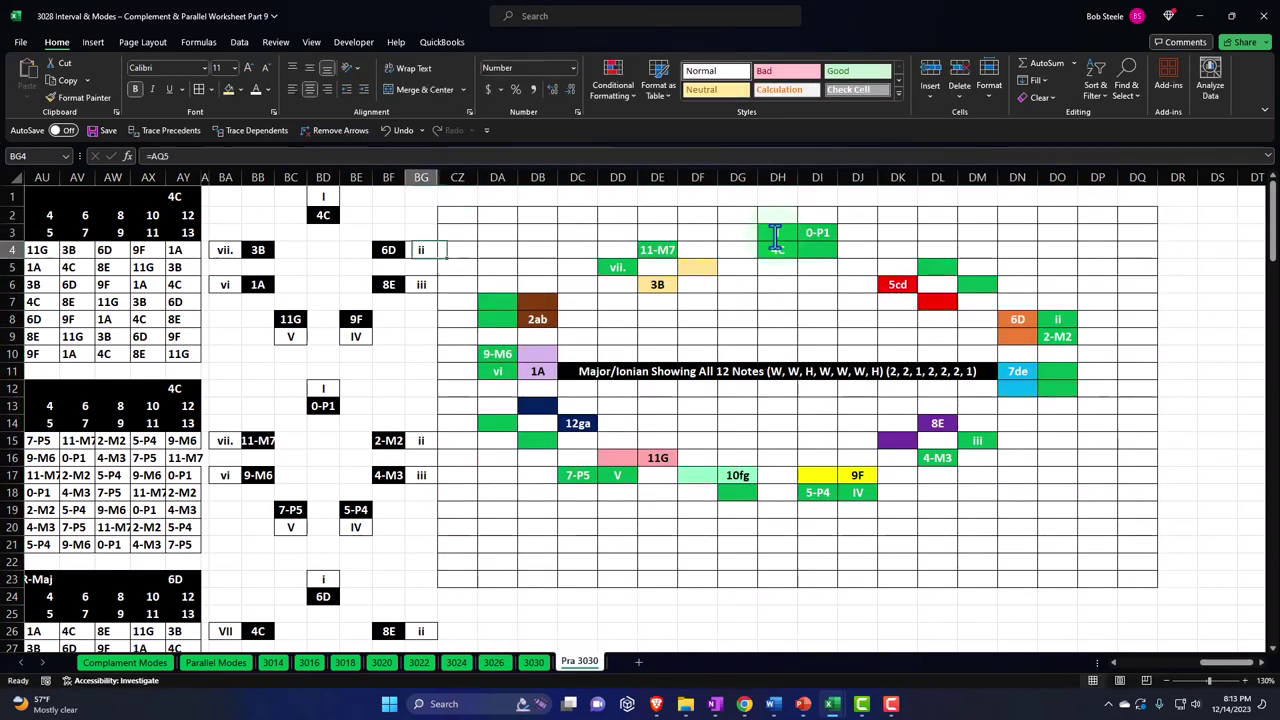
{"action": "key", "text": "ctrl+Left"}
{"action": "key", "text": "ctrl+Left"}
{"action": "key", "text": "ctrl+Left"}
{"action": "key", "text": "Right"}
{"action": "key", "text": "Right"}
{"action": "key", "text": "Right"}
{"action": "key", "text": "Right"}
{"action": "key", "text": "Right"}
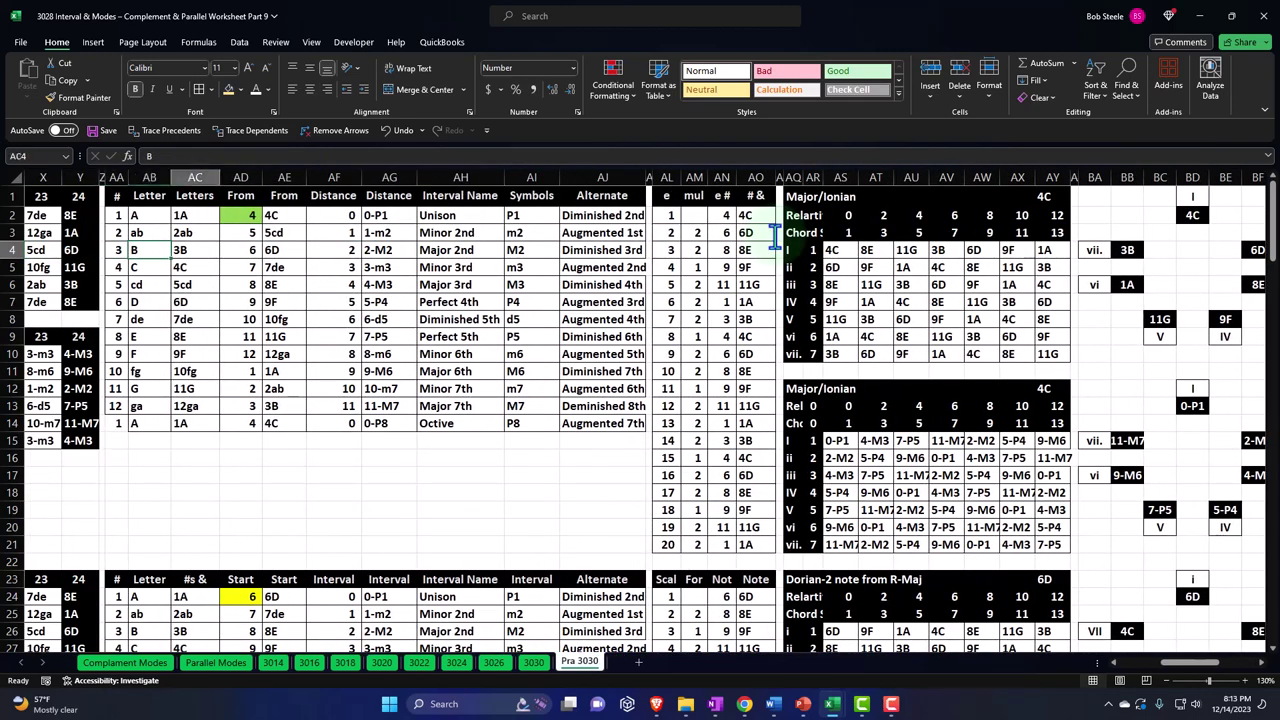
{"action": "key", "text": "Right"}
{"action": "key", "text": "Right"}
{"action": "key", "text": "Up"}
{"action": "key", "text": "Up"}
{"action": "key", "text": "Left"}
- Test starting keys 11 and 4, confirming the chart's 5cd and 0-P1 cells stay fixed
{"action": "type", "text": "11"}
{"action": "key", "text": "Return"}
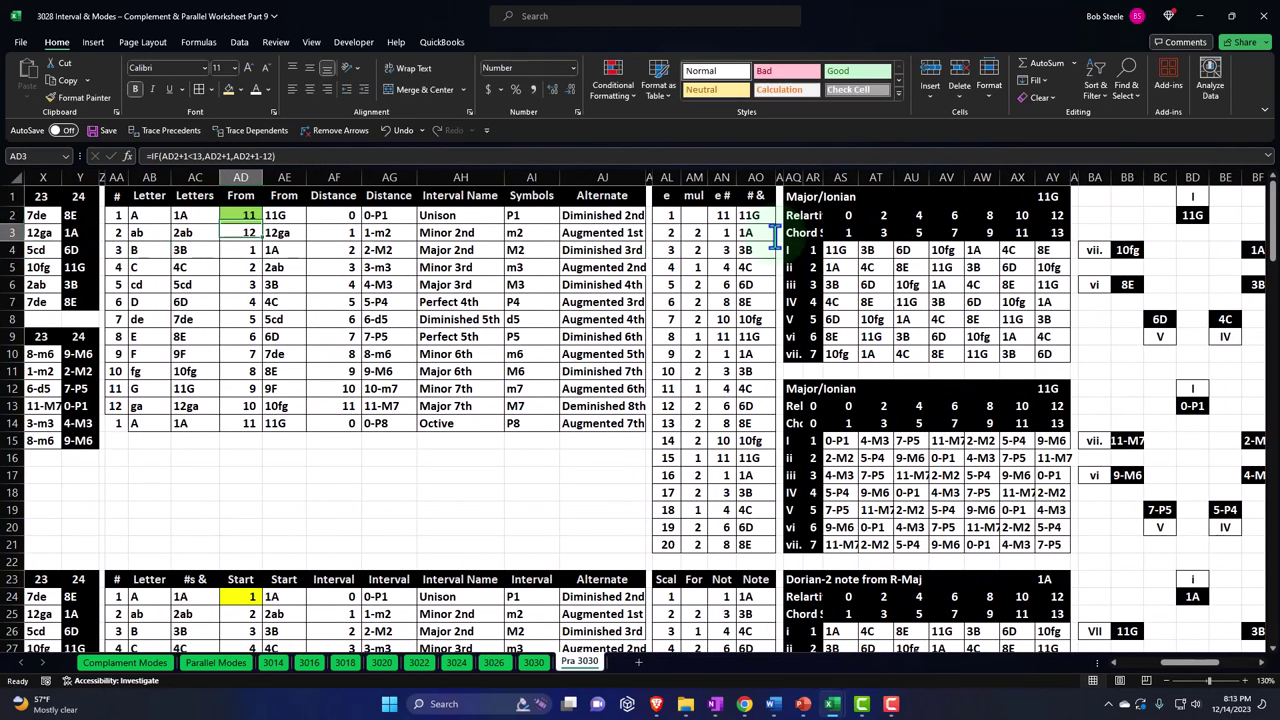
{"action": "key", "text": "Up"}
{"action": "key", "text": "Right"}
{"action": "key", "text": "Right"}
{"action": "key", "text": "Right"}
{"action": "key", "text": "Right"}
{"action": "key", "text": "Right"}
{"action": "key", "text": "Right"}
{"action": "key", "text": "Right"}
{"action": "key", "text": "Right"}
{"action": "key", "text": "Right"}
{"action": "key", "text": "Right"}
{"action": "key", "text": "Right"}
{"action": "key", "text": "Right"}
{"action": "key", "text": "Right"}
{"action": "key", "text": "Right"}
{"action": "key", "text": "Right"}
{"action": "key", "text": "Right"}
{"action": "key", "text": "Right"}
{"action": "key", "text": "Right"}
{"action": "key", "text": "Right"}
{"action": "key", "text": "Right"}
{"action": "key", "text": "Right"}
{"action": "key", "text": "Right"}
{"action": "key", "text": "Right"}
{"action": "key", "text": "Right"}
{"action": "key", "text": "Right"}
{"action": "key", "text": "Right"}
{"action": "key", "text": "Right"}
{"action": "key", "text": "Right"}
{"action": "key", "text": "Right"}
{"action": "key", "text": "Right"}
{"action": "key", "text": "Right"}
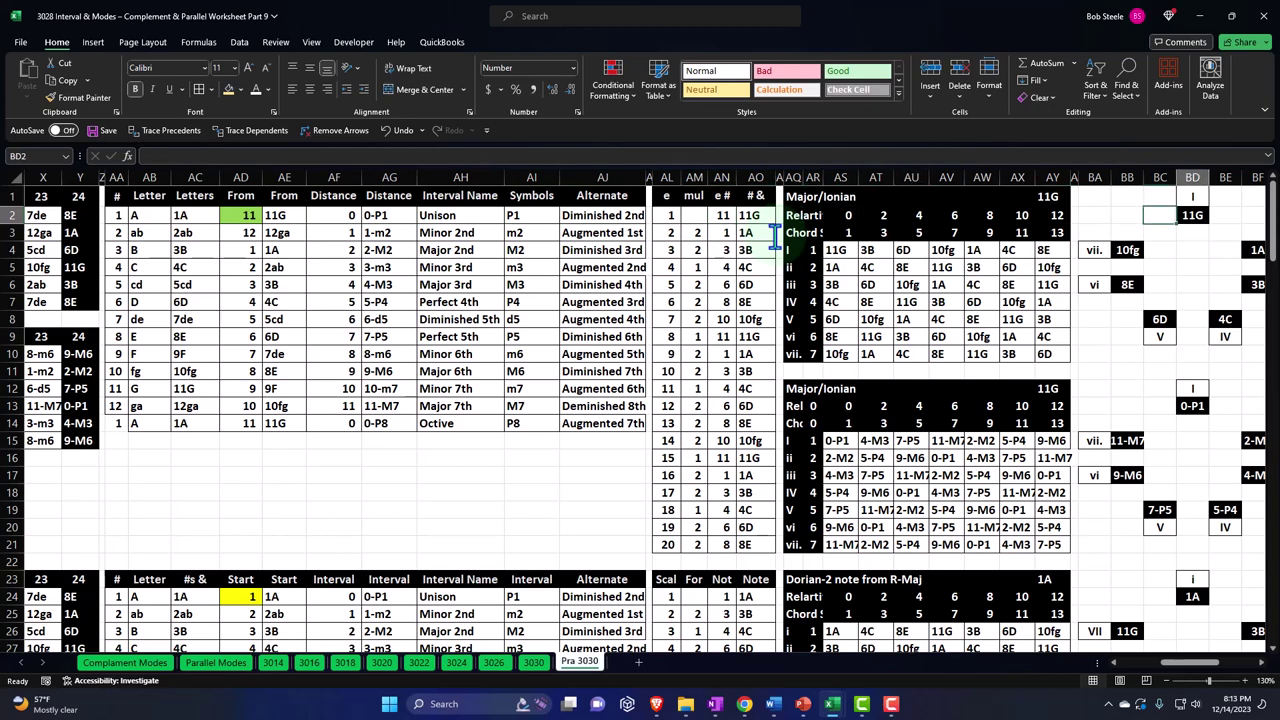
{"action": "key", "text": "Right"}
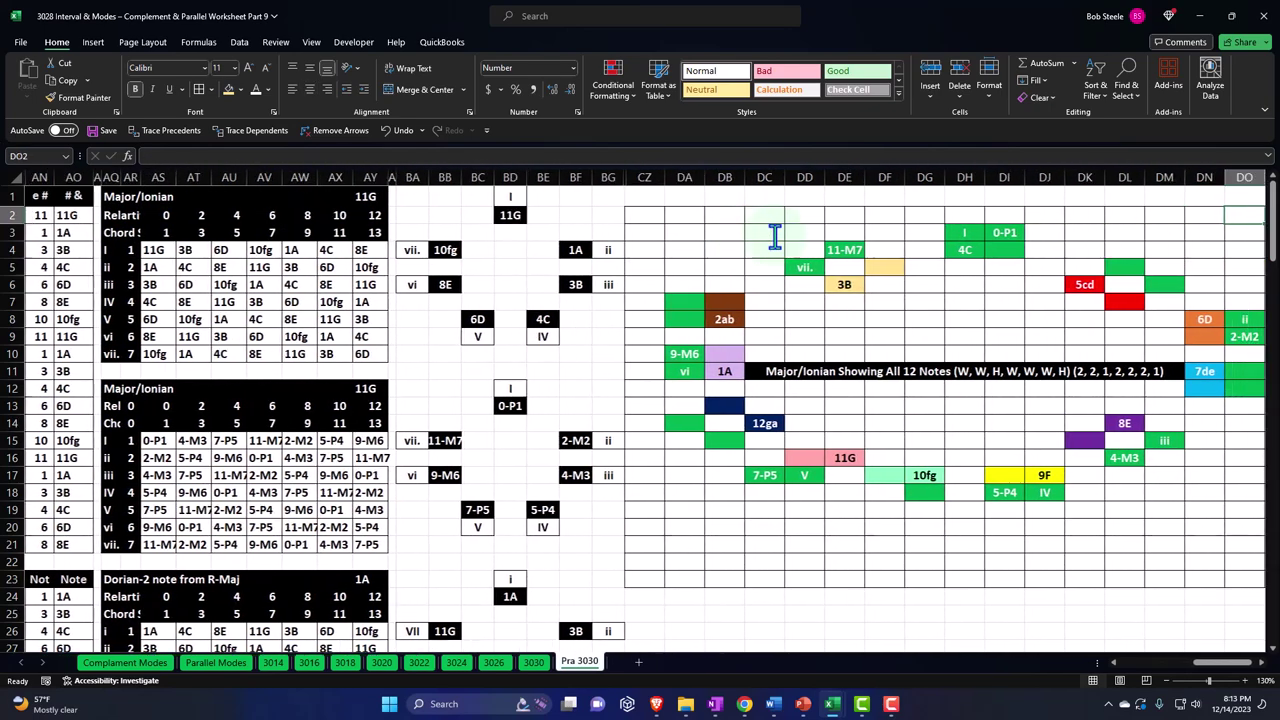
{"action": "key", "text": "Left"}
{"action": "key", "text": "Left"}
{"action": "key", "text": "Left"}
{"action": "key", "text": "Left"}
{"action": "key", "text": "Left"}
{"action": "key", "text": "Left"}
{"action": "key", "text": "Left"}
{"action": "key", "text": "Left"}
{"action": "key", "text": "Left"}
{"action": "key", "text": "Left"}
{"action": "key", "text": "Left"}
{"action": "key", "text": "Left"}
{"action": "key", "text": "Left"}
{"action": "key", "text": "Left"}
{"action": "key", "text": "Left"}
{"action": "key", "text": "Left"}
{"action": "key", "text": "Left"}
{"action": "key", "text": "Left"}
{"action": "key", "text": "Left"}
{"action": "key", "text": "Left"}
{"action": "key", "text": "Left"}
{"action": "key", "text": "Left"}
{"action": "key", "text": "Left"}
{"action": "key", "text": "Left"}
{"action": "key", "text": "Left"}
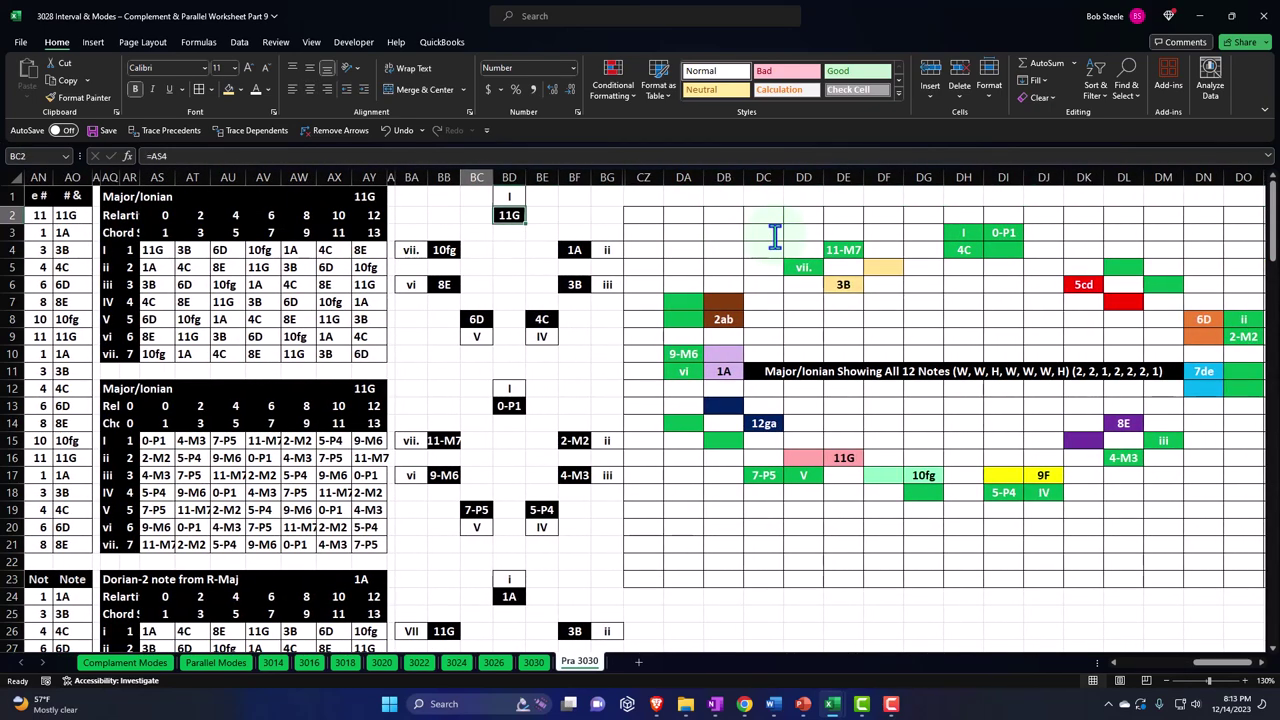
{"action": "key", "text": "Right"}
{"action": "key", "text": "Right"}
{"action": "key", "text": "Right"}
{"action": "key", "text": "Right"}
{"action": "key", "text": "Right"}
{"action": "key", "text": "Right"}
{"action": "key", "text": "Right"}
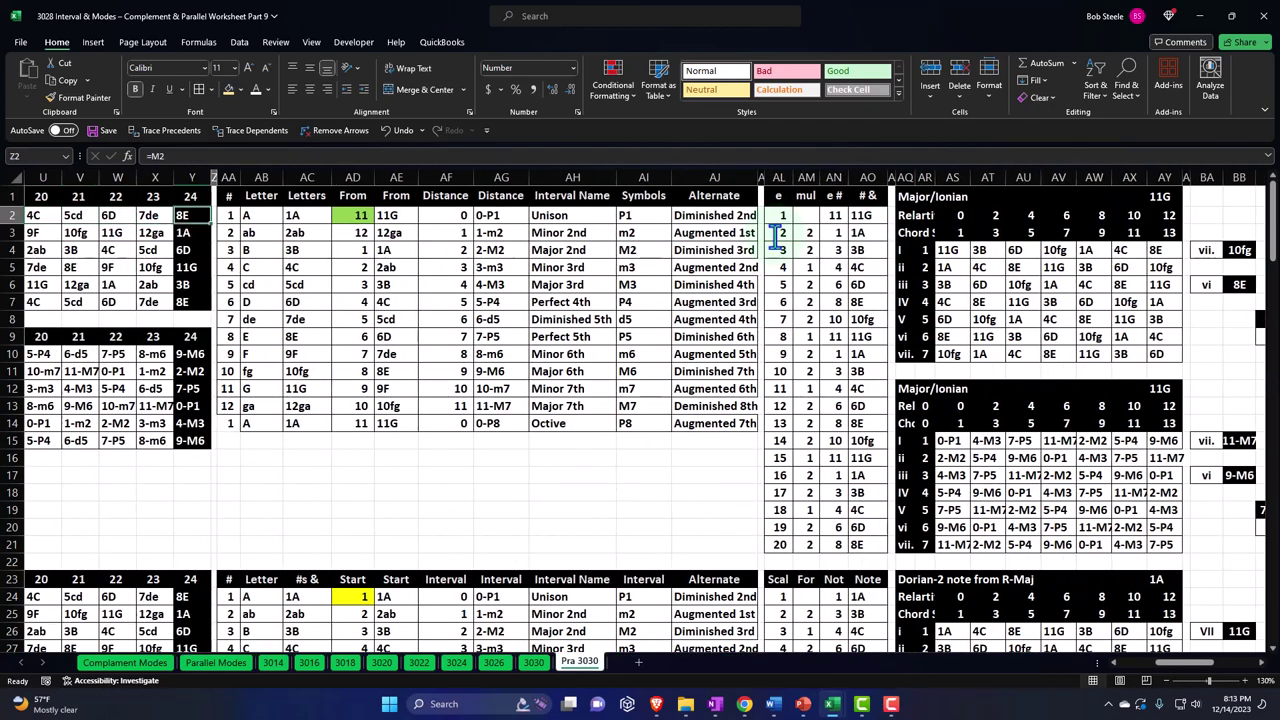
{"action": "type", "text": "4"}
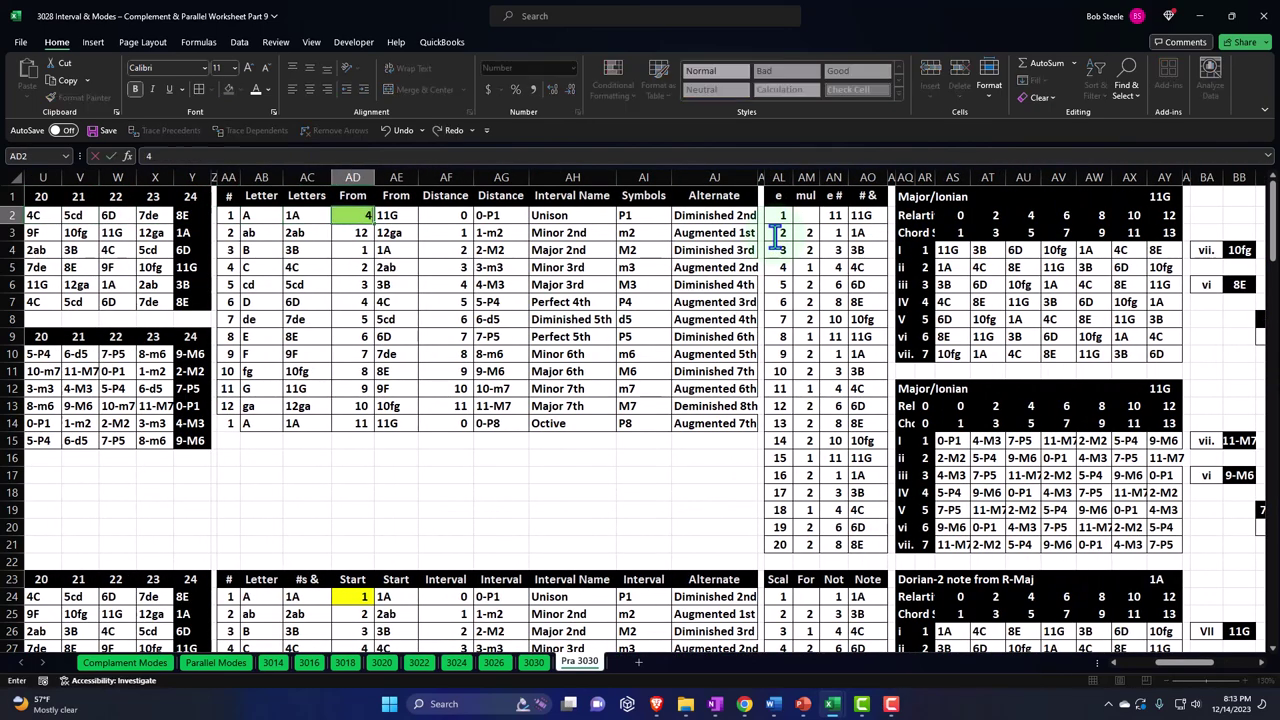
{"action": "key", "text": "Return"}
{"action": "key", "text": "Right"}
{"action": "key", "text": "Right"}
{"action": "key", "text": "Right"}
{"action": "key", "text": "Right"}
{"action": "key", "text": "Right"}
{"action": "key", "text": "Right"}
{"action": "key", "text": "Right"}
{"action": "key", "text": "Right"}
{"action": "key", "text": "Right"}
{"action": "key", "text": "Right"}
{"action": "key", "text": "Right"}
{"action": "key", "text": "Right"}
{"action": "key", "text": "Right"}
{"action": "key", "text": "Right"}
{"action": "key", "text": "Right"}
{"action": "key", "text": "Right"}
{"action": "key", "text": "Right"}
{"action": "key", "text": "Right"}
{"action": "key", "text": "Right"}
{"action": "key", "text": "Right"}
{"action": "key", "text": "Right"}
{"action": "key", "text": "Right"}
{"action": "key", "text": "Right"}
{"action": "key", "text": "Right"}
{"action": "key", "text": "Right"}
{"action": "key", "text": "Right"}
{"action": "key", "text": "Right"}
{"action": "key", "text": "Right"}
{"action": "key", "text": "Right"}
{"action": "key", "text": "Right"}
{"action": "key", "text": "Right"}
{"action": "key", "text": "Right"}
{"action": "key", "text": "Right"}
{"action": "key", "text": "Right"}
{"action": "key", "text": "Right"}
{"action": "key", "text": "Right"}
{"action": "key", "text": "Right"}
{"action": "key", "text": "Right"}
{"action": "key", "text": "Right"}
{"action": "key", "text": "Right"}
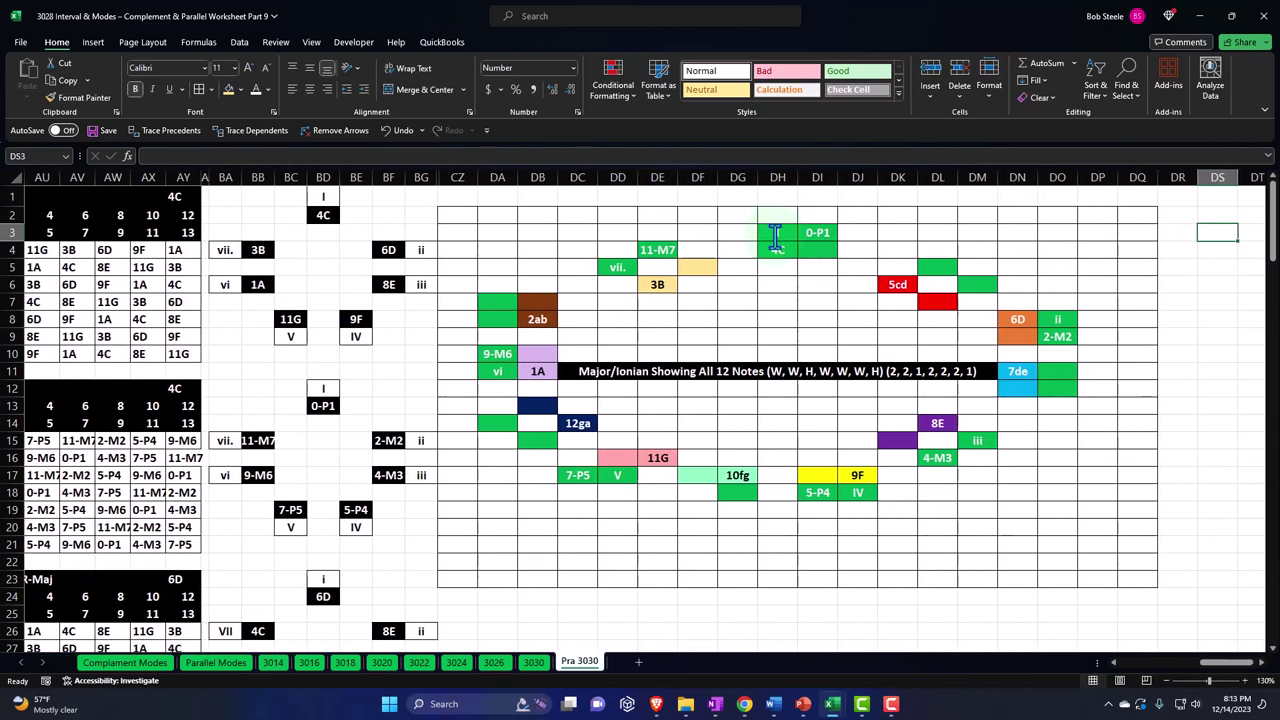
{"action": "left_click", "coordinate": [898, 286]}
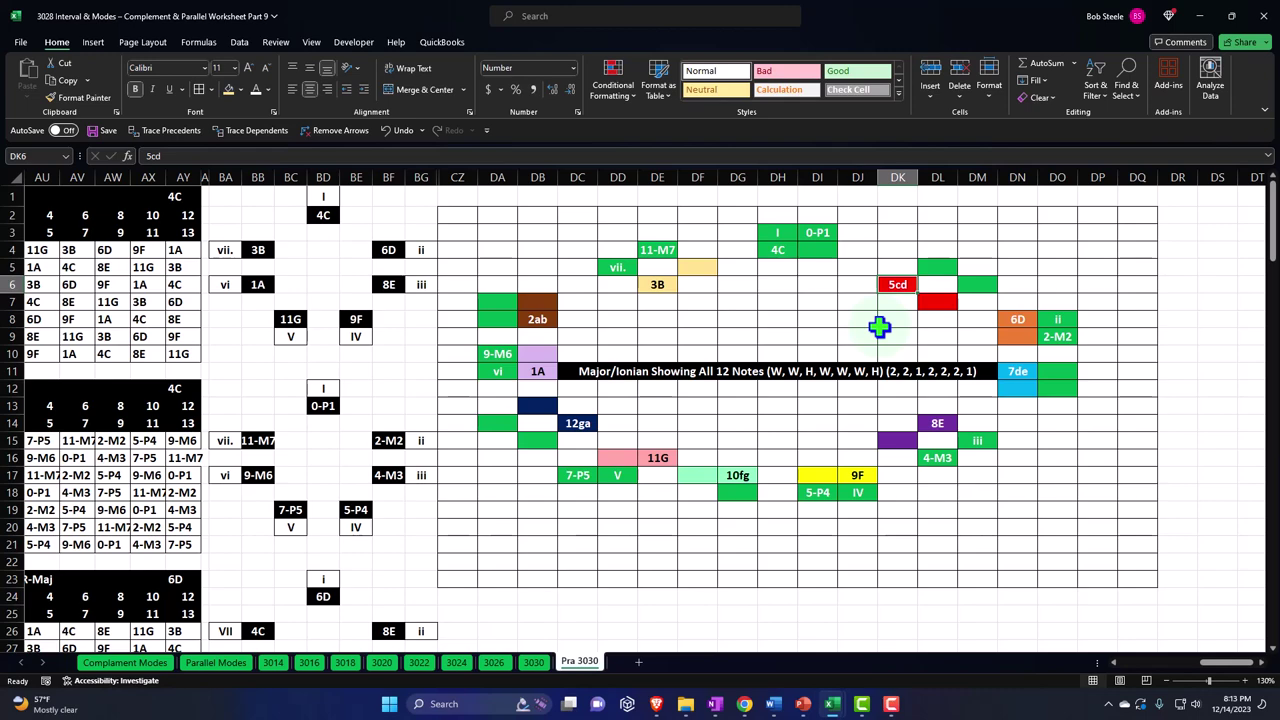
{"action": "left_click", "coordinate": [822, 234]}
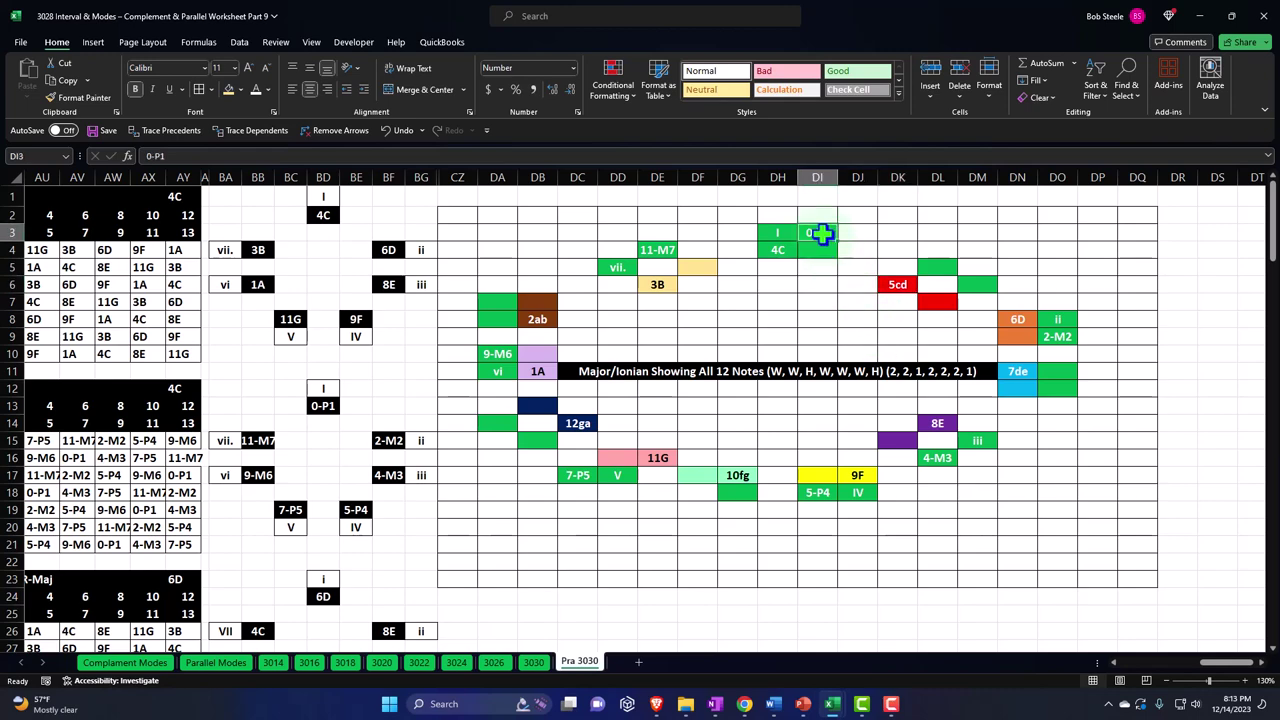
- Enter 5 as the starting key in AD2 so the tables recalculate around 5cd
{"action": "key", "text": "ctrl+Left"}
{"action": "key", "text": "ctrl+Left"}
{"action": "key", "text": "ctrl+Left"}
{"action": "key", "text": "ctrl+Left"}
{"action": "key", "text": "ctrl+Left"}
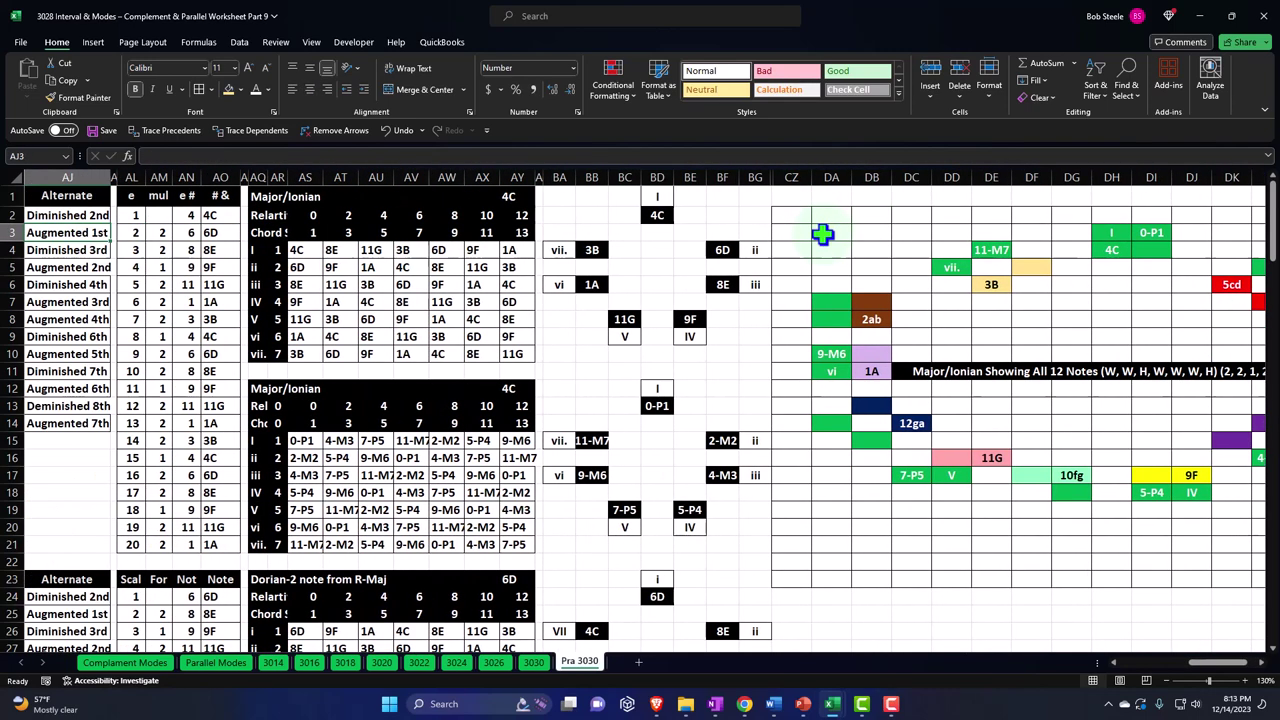
{"action": "key", "text": "ctrl+Left"}
{"action": "key", "text": "Right"}
{"action": "key", "text": "Right"}
{"action": "key", "text": "Right"}
{"action": "key", "text": "Right"}
{"action": "key", "text": "Up"}
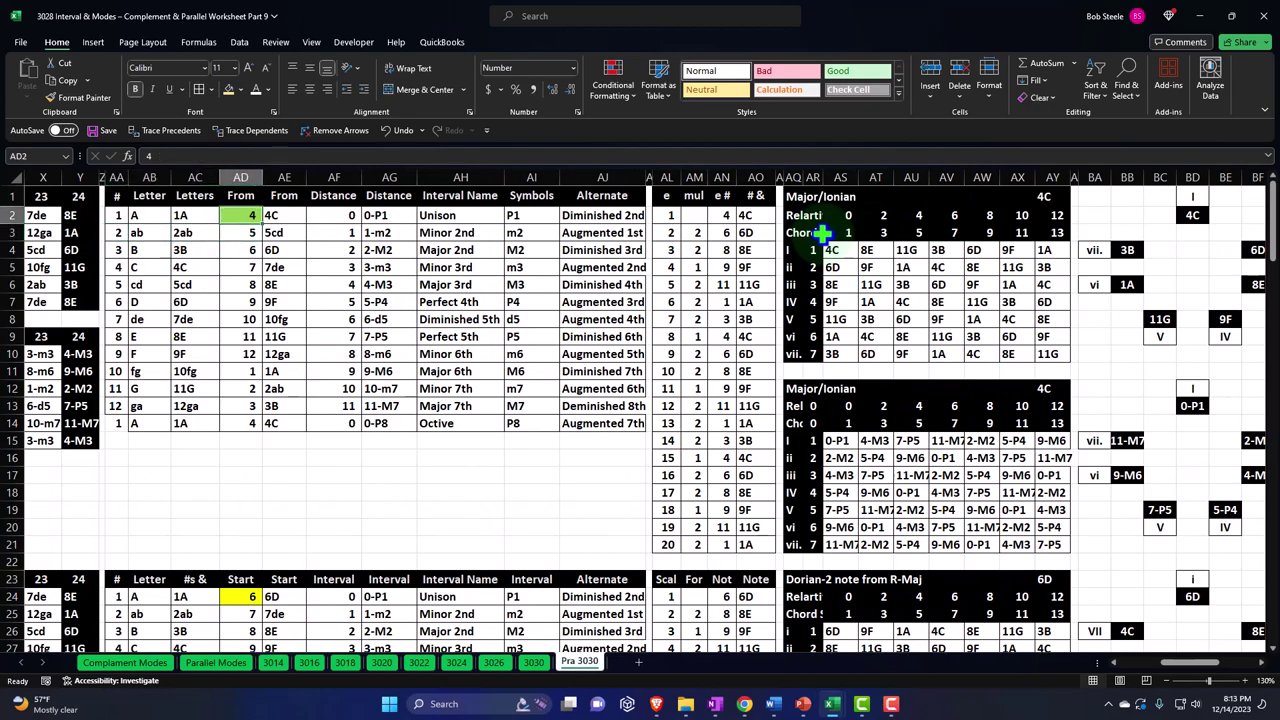
{"action": "type", "text": "5"}
{"action": "key", "text": "Return"}
{"action": "key", "text": "Right"}
{"action": "key", "text": "Right"}
{"action": "key", "text": "Right"}
{"action": "key", "text": "Right"}
{"action": "key", "text": "Right"}
{"action": "key", "text": "Right"}
{"action": "key", "text": "Right"}
{"action": "key", "text": "Right"}
{"action": "key", "text": "Right"}
{"action": "key", "text": "Right"}
{"action": "key", "text": "Right"}
{"action": "key", "text": "Right"}
{"action": "key", "text": "Right"}
{"action": "key", "text": "Right"}
{"action": "key", "text": "Right"}
{"action": "key", "text": "Right"}
{"action": "key", "text": "Right"}
{"action": "key", "text": "Right"}
{"action": "key", "text": "Right"}
{"action": "key", "text": "Right"}
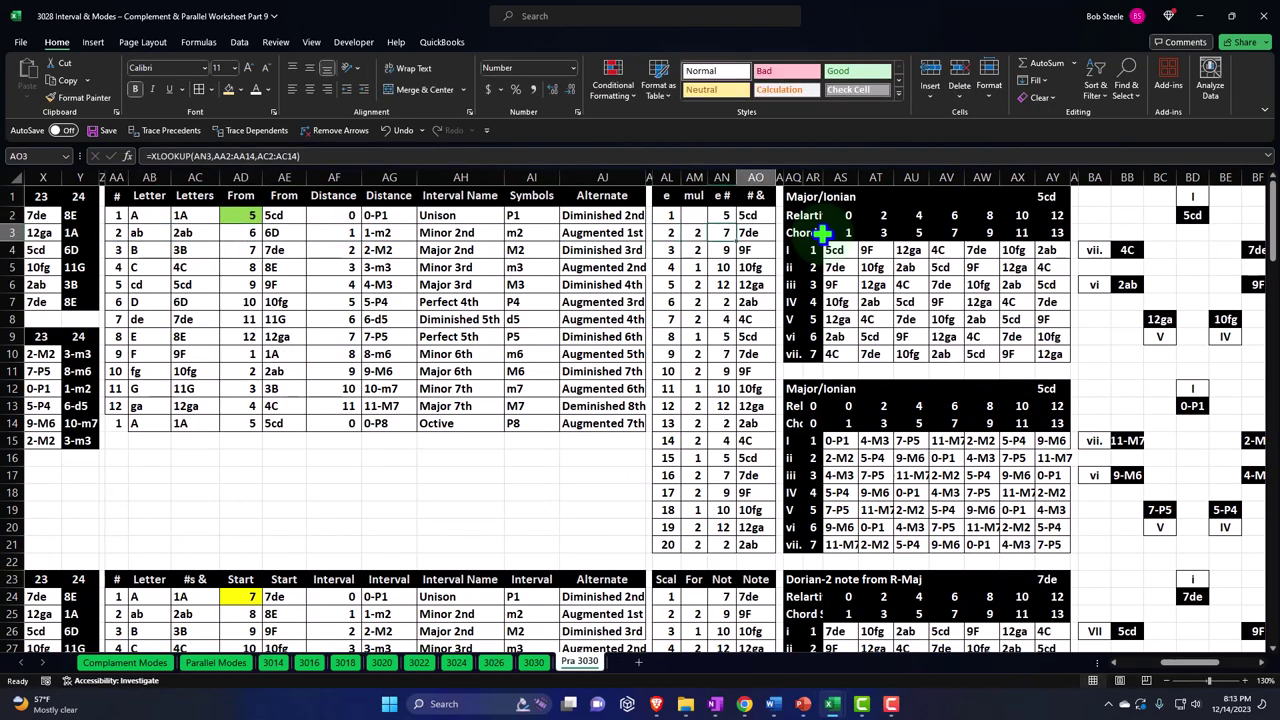
{"action": "key", "text": "Right"}
{"action": "key", "text": "Right"}
{"action": "key", "text": "Right"}
{"action": "key", "text": "Right"}
{"action": "key", "text": "Right"}
{"action": "key", "text": "Right"}
{"action": "key", "text": "Right"}
{"action": "key", "text": "Right"}
{"action": "key", "text": "Right"}
{"action": "key", "text": "Right"}
{"action": "key", "text": "Right"}
{"action": "key", "text": "Right"}
{"action": "key", "text": "Right"}
{"action": "key", "text": "Right"}
{"action": "key", "text": "Right"}
{"action": "key", "text": "Right"}
{"action": "key", "text": "Right"}
{"action": "key", "text": "Right"}
{"action": "key", "text": "Right"}
{"action": "key", "text": "Right"}
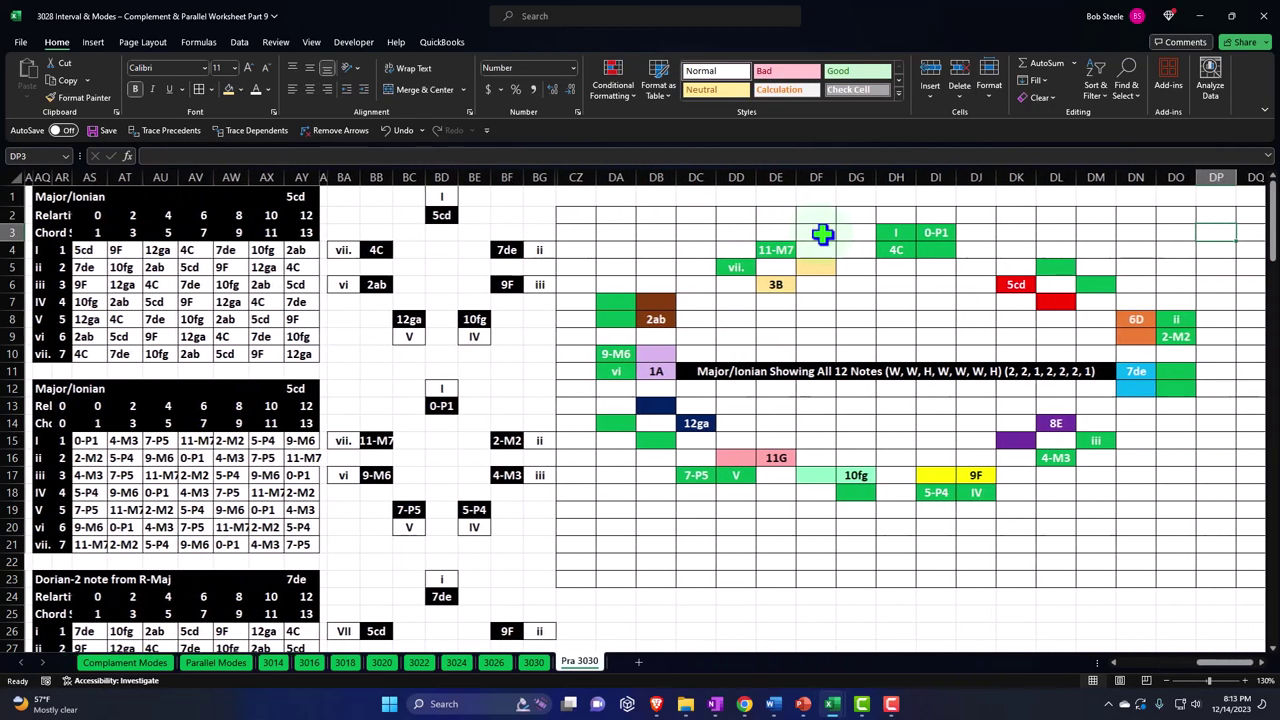
- Copy the red fill from the 5cd cell onto DM4 and DN5 with Format Painter
{"action": "left_click", "coordinate": [437, 218]}
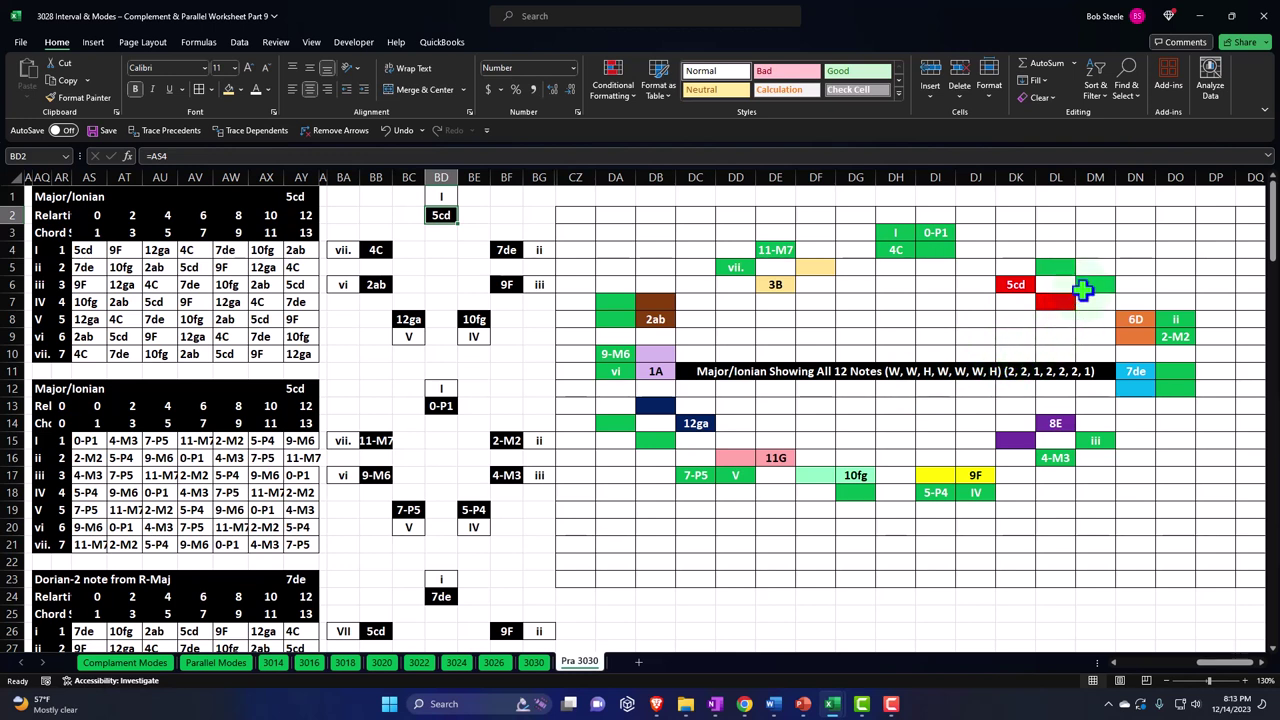
{"action": "left_click", "coordinate": [1092, 254]}
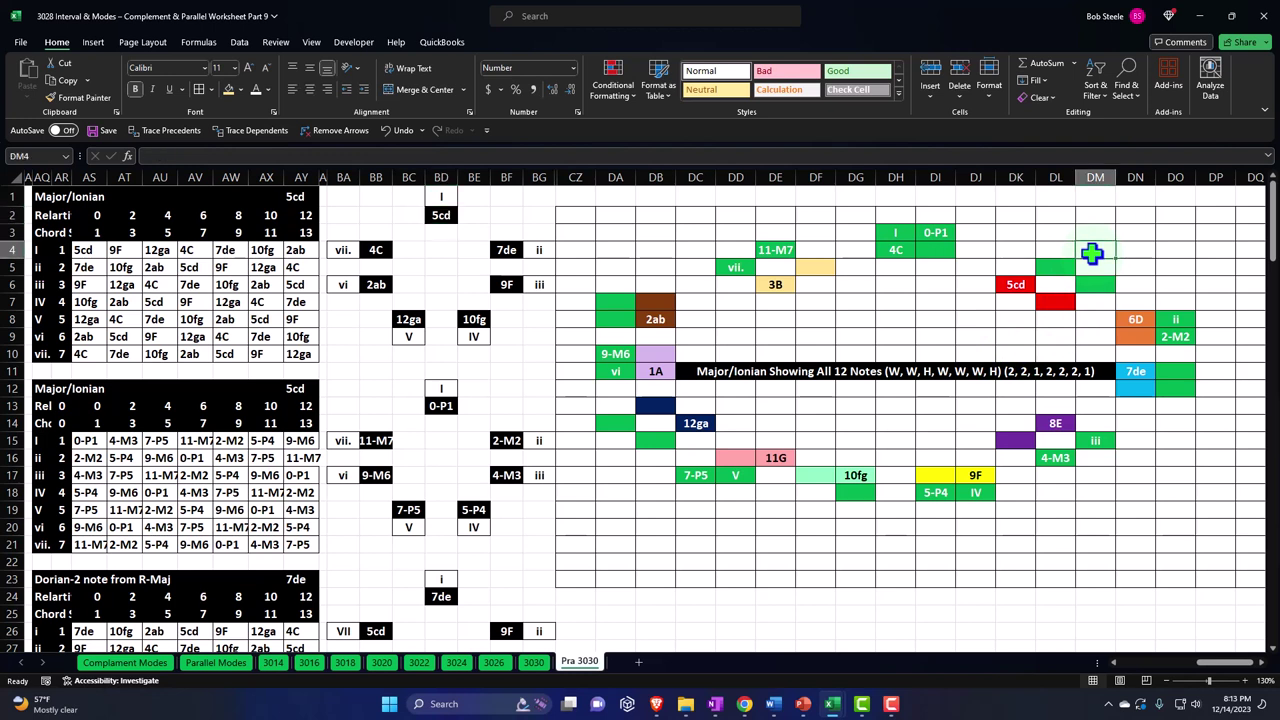
{"action": "left_click", "coordinate": [1126, 266], "text": "ctrl"}
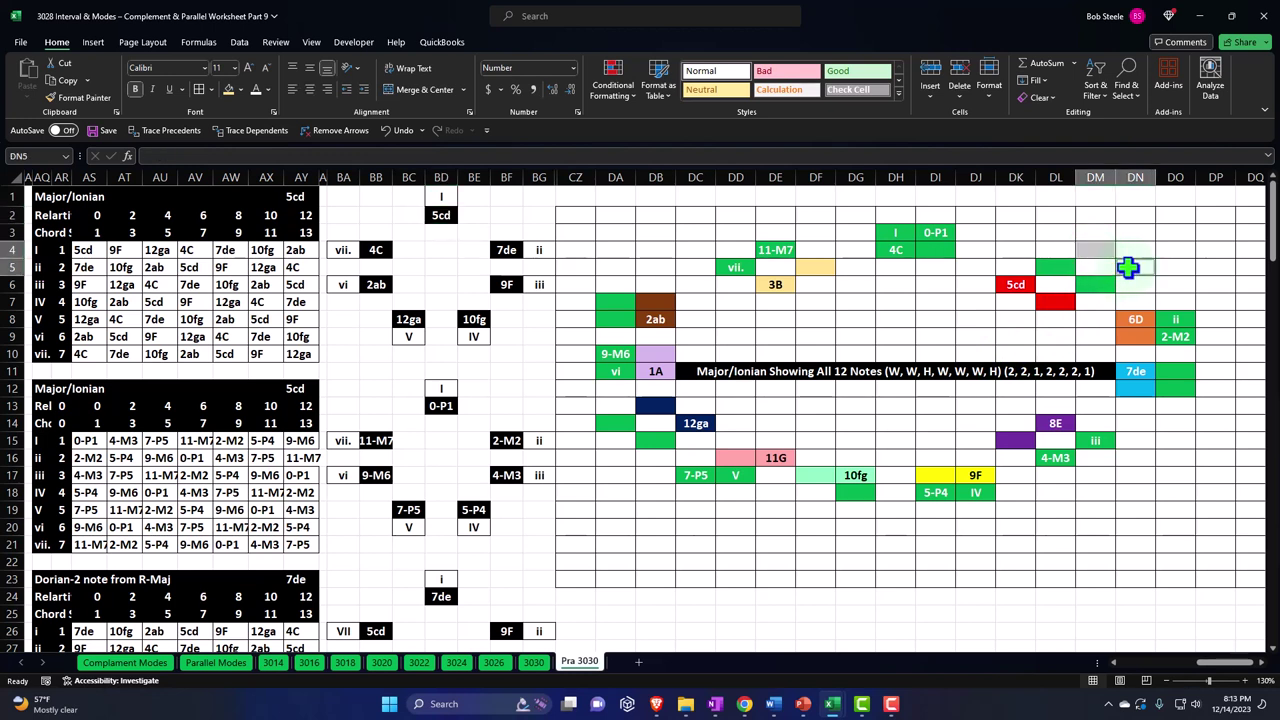
{"action": "left_click", "coordinate": [1015, 285]}
{"action": "left_click", "coordinate": [83, 97]}
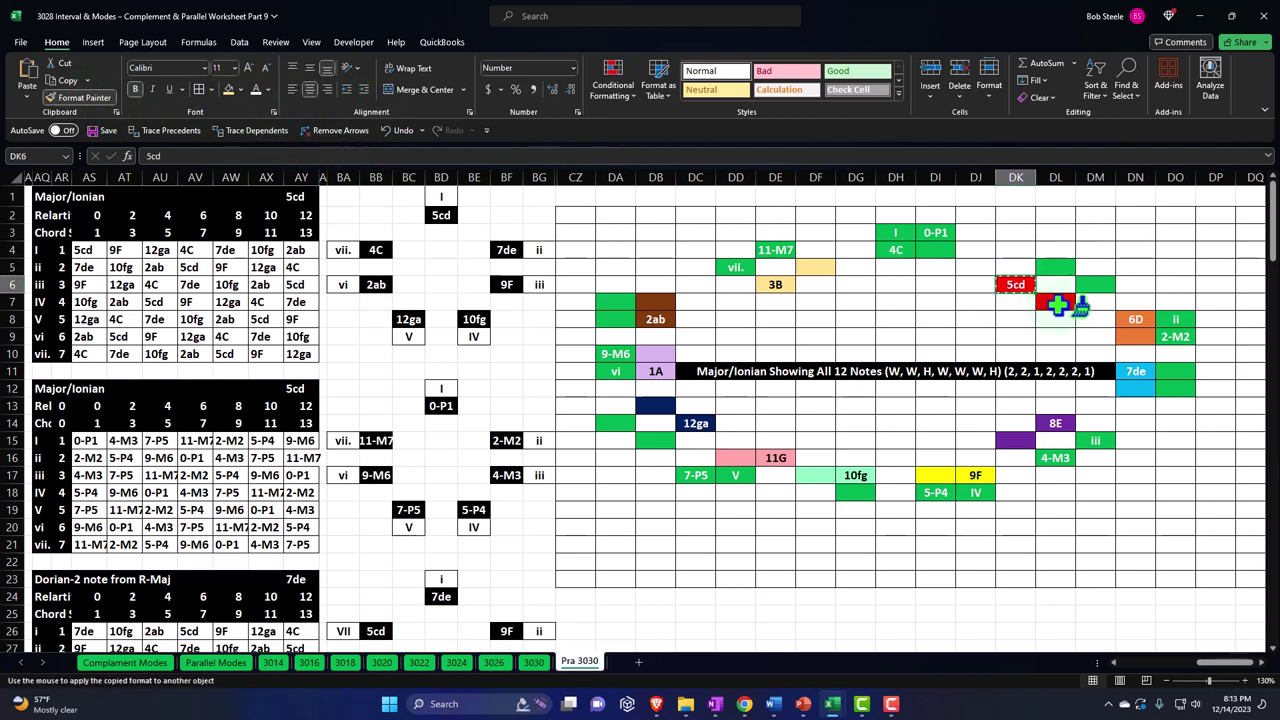
{"action": "left_click", "coordinate": [1094, 249]}
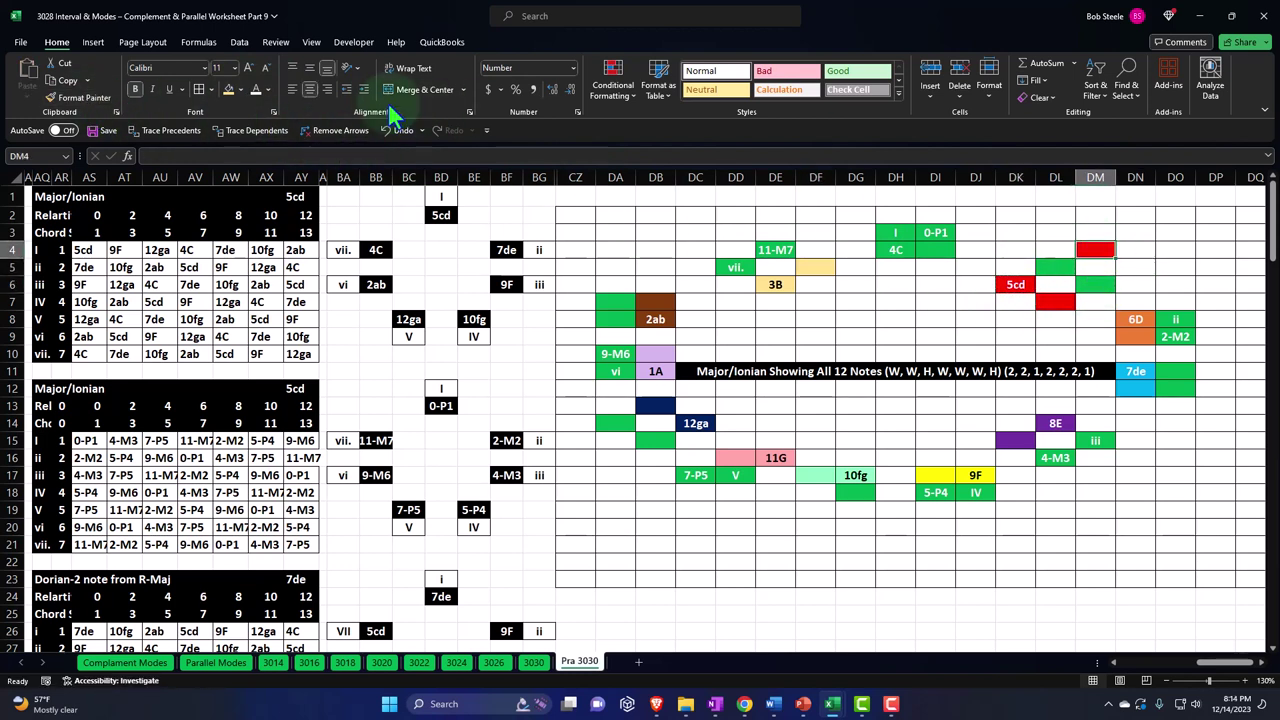
{"action": "left_click", "coordinate": [92, 93]}
{"action": "left_click", "coordinate": [1137, 266]}
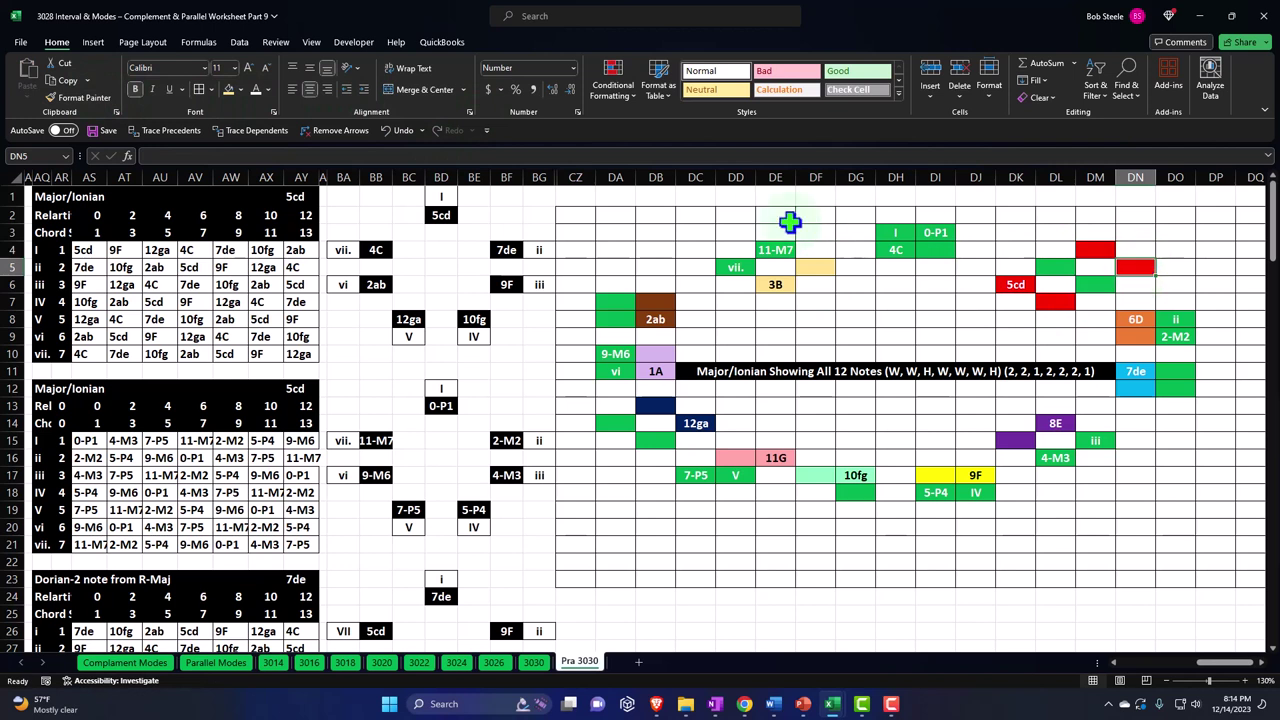
{"action": "left_click", "coordinate": [90, 98]}
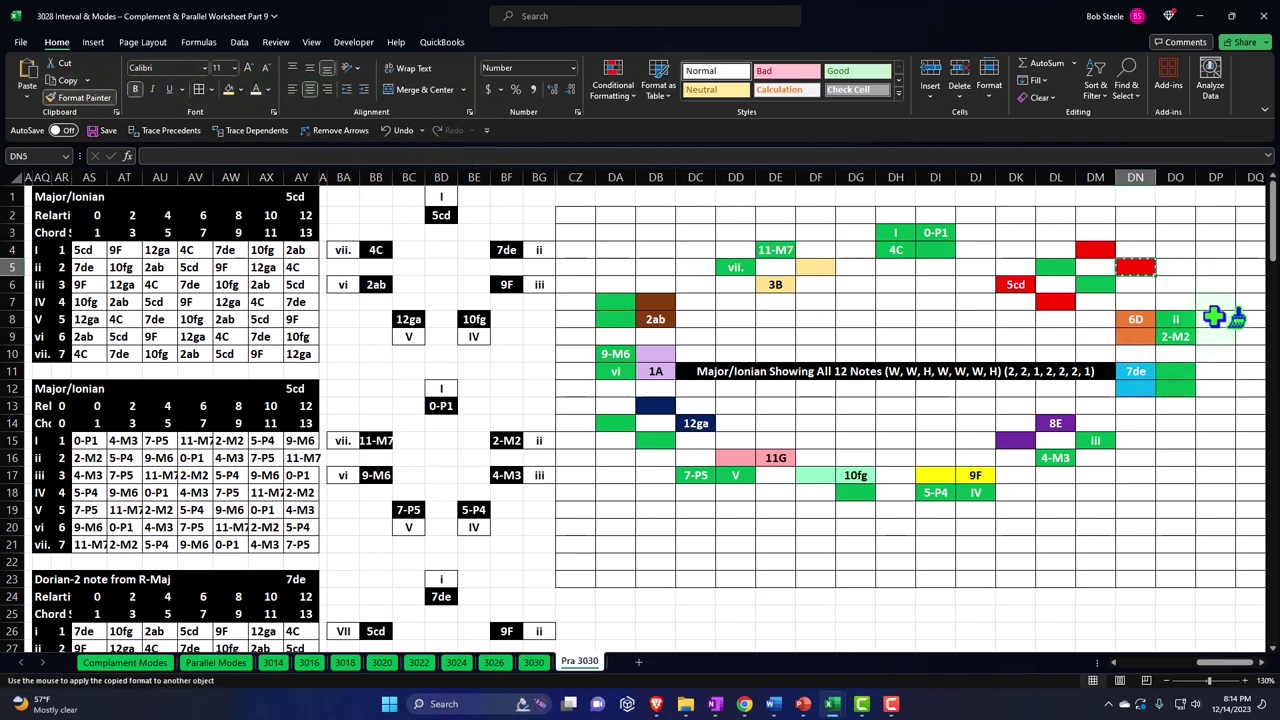
- Paint DP8:DP9, DN16, DM17 and DI19:DJ19 red
{"action": "left_click_drag", "start_coordinate": [1211, 316], "coordinate": [1213, 392]}
{"action": "left_click", "coordinate": [90, 97]}
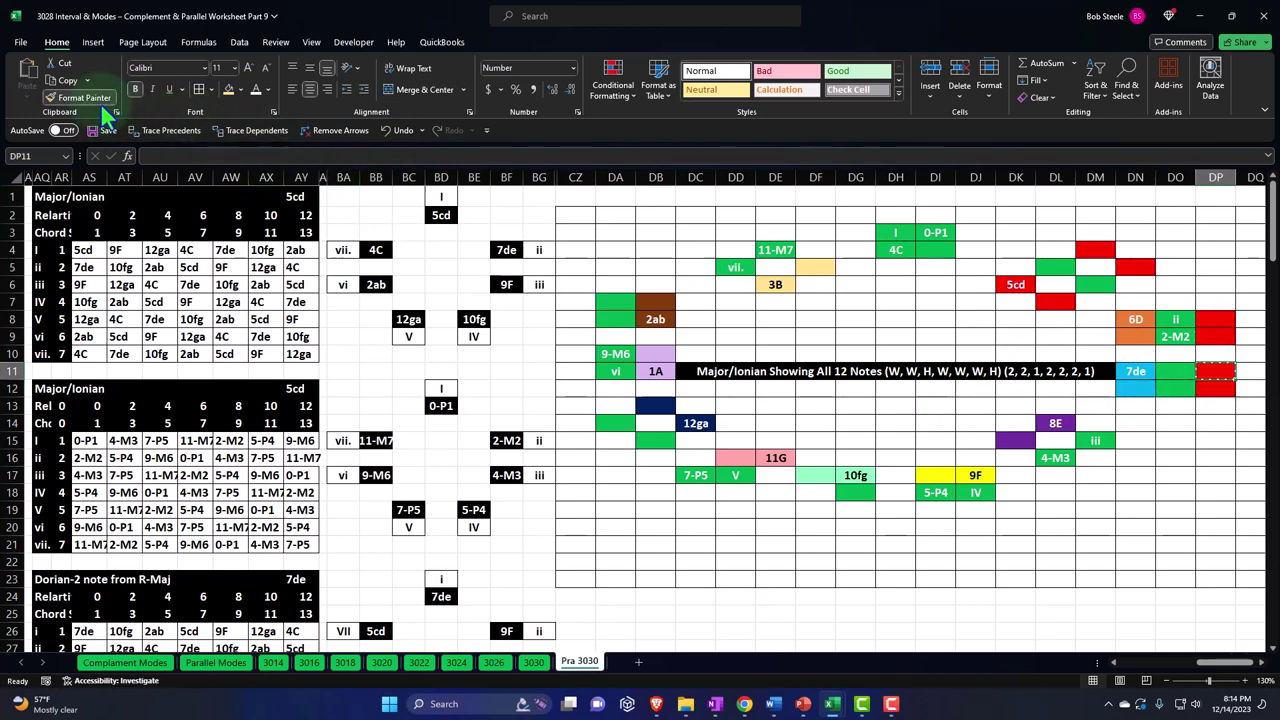
{"action": "left_click", "coordinate": [100, 103]}
{"action": "left_click", "coordinate": [1135, 457]}
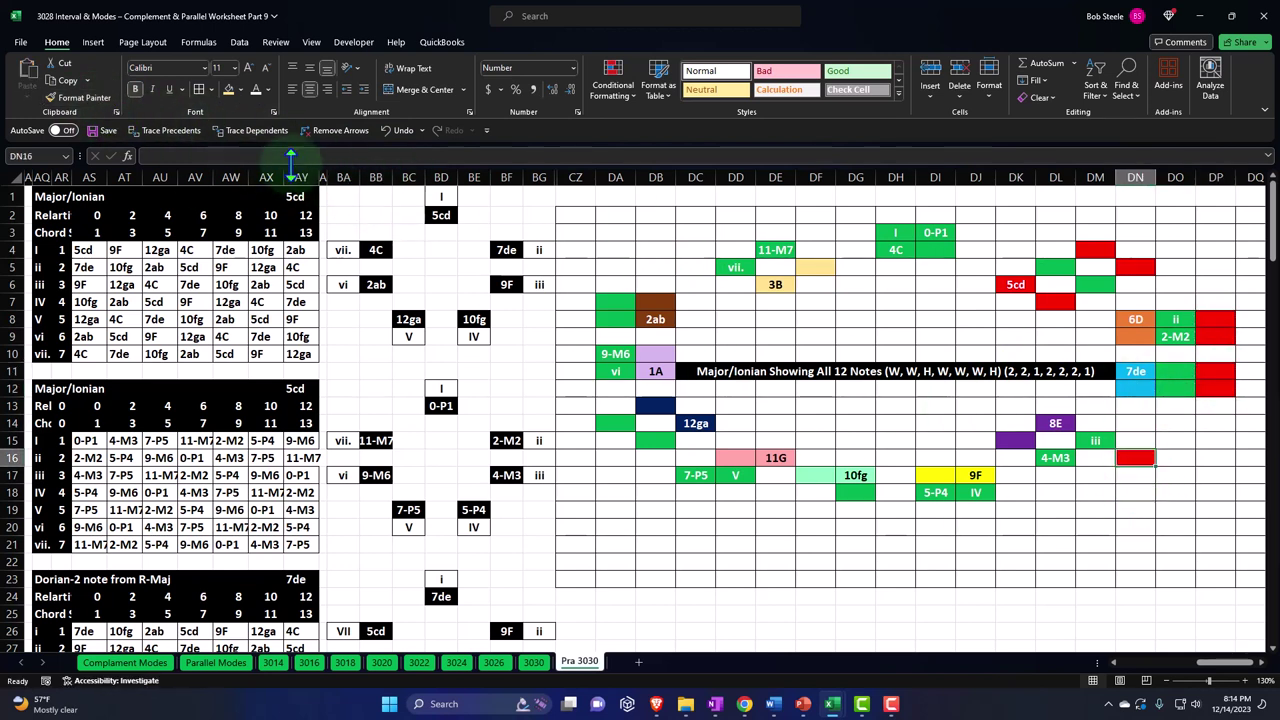
{"action": "left_click", "coordinate": [83, 101]}
{"action": "left_click", "coordinate": [1095, 475]}
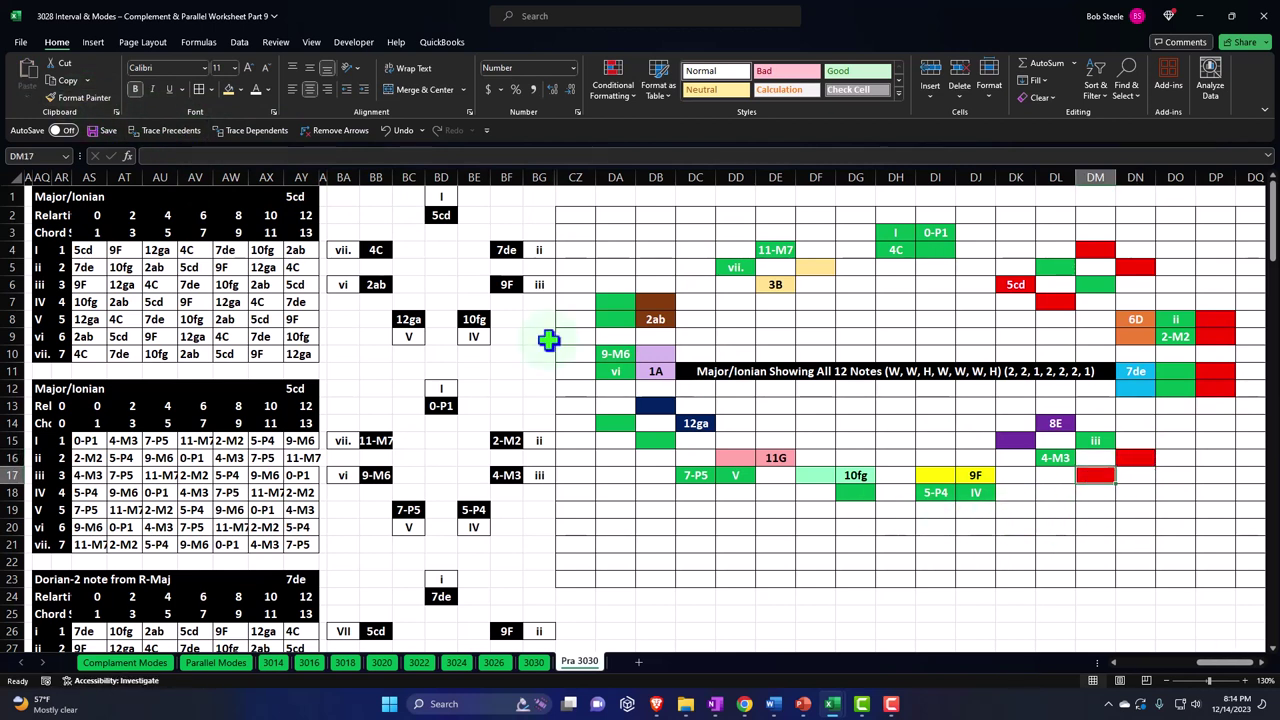
{"action": "left_click", "coordinate": [80, 97]}
{"action": "left_click_drag", "start_coordinate": [952, 509], "coordinate": [971, 508]}
- Copy DG18's green fill onto DF18
{"action": "left_click", "coordinate": [856, 492]}
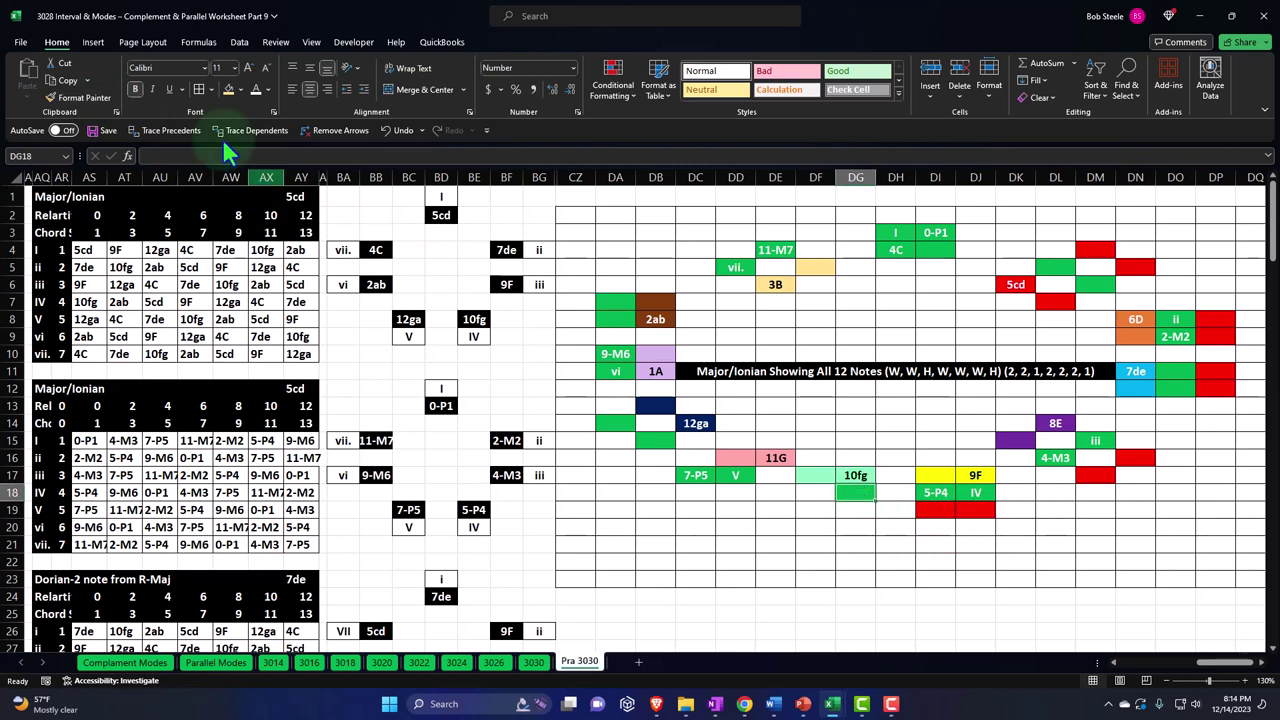
{"action": "left_click", "coordinate": [72, 97]}
{"action": "left_click", "coordinate": [815, 492]}
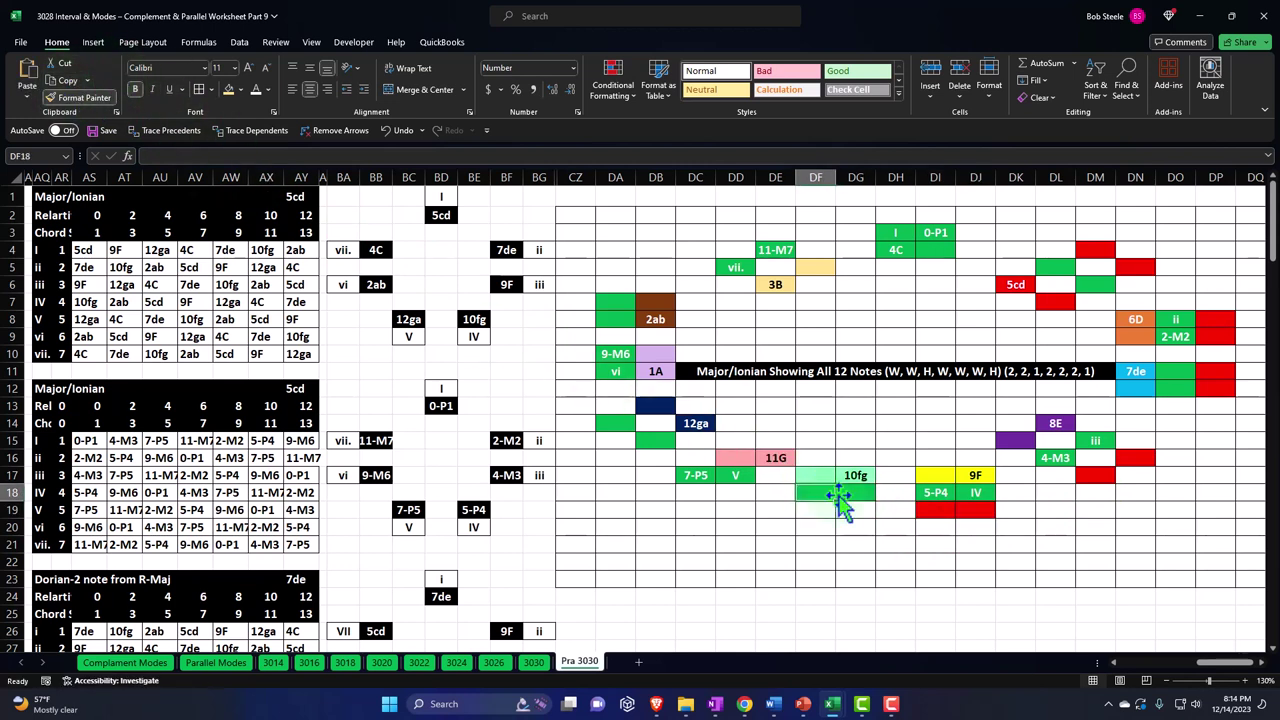
- Paint DF19:DG19, DC18:DD18, CZ15 and DA16 red using DI19's fill
{"action": "left_click", "coordinate": [932, 508]}
{"action": "left_click", "coordinate": [80, 97]}
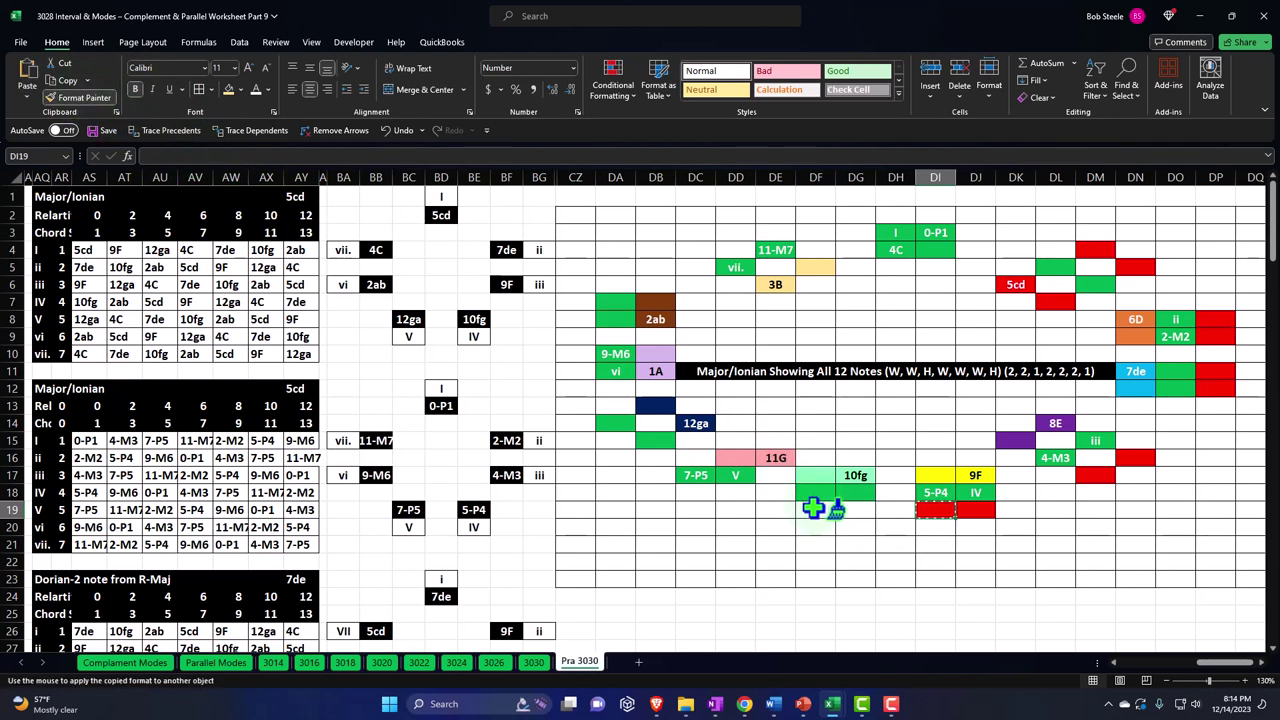
{"action": "left_click_drag", "start_coordinate": [820, 508], "coordinate": [856, 509]}
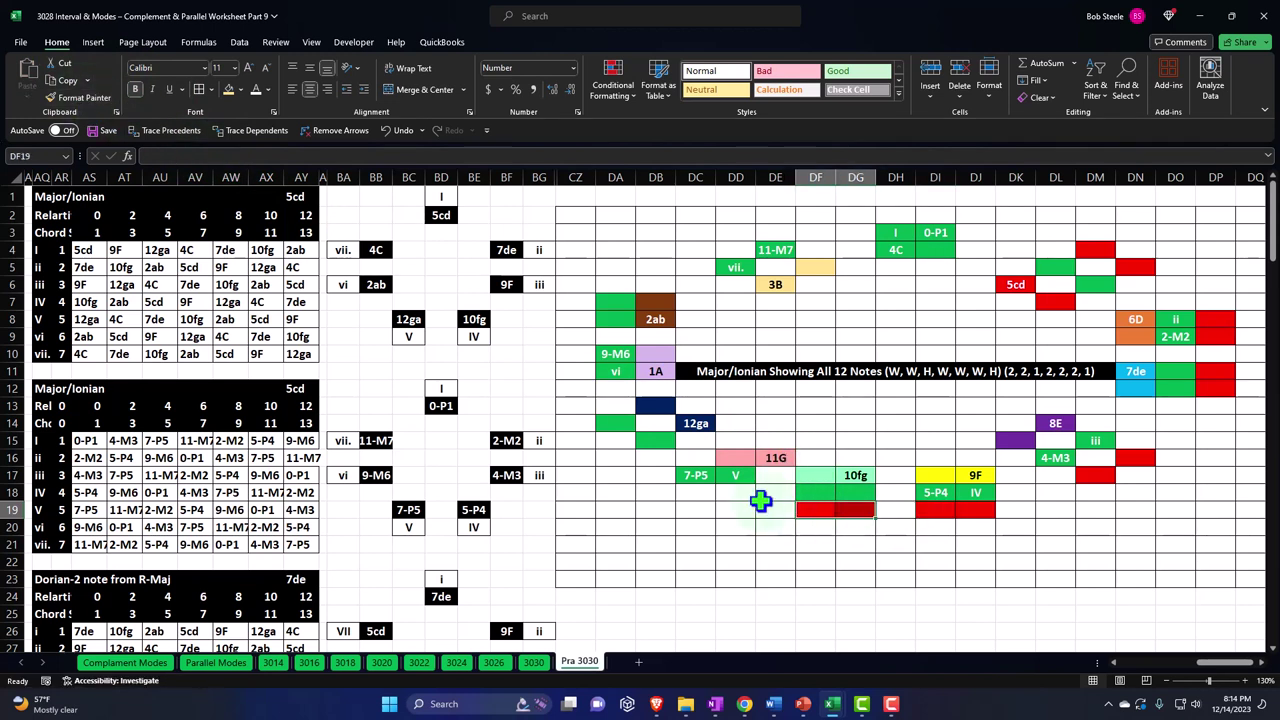
{"action": "left_click", "coordinate": [72, 97]}
{"action": "left_click_drag", "start_coordinate": [705, 490], "coordinate": [735, 492]}
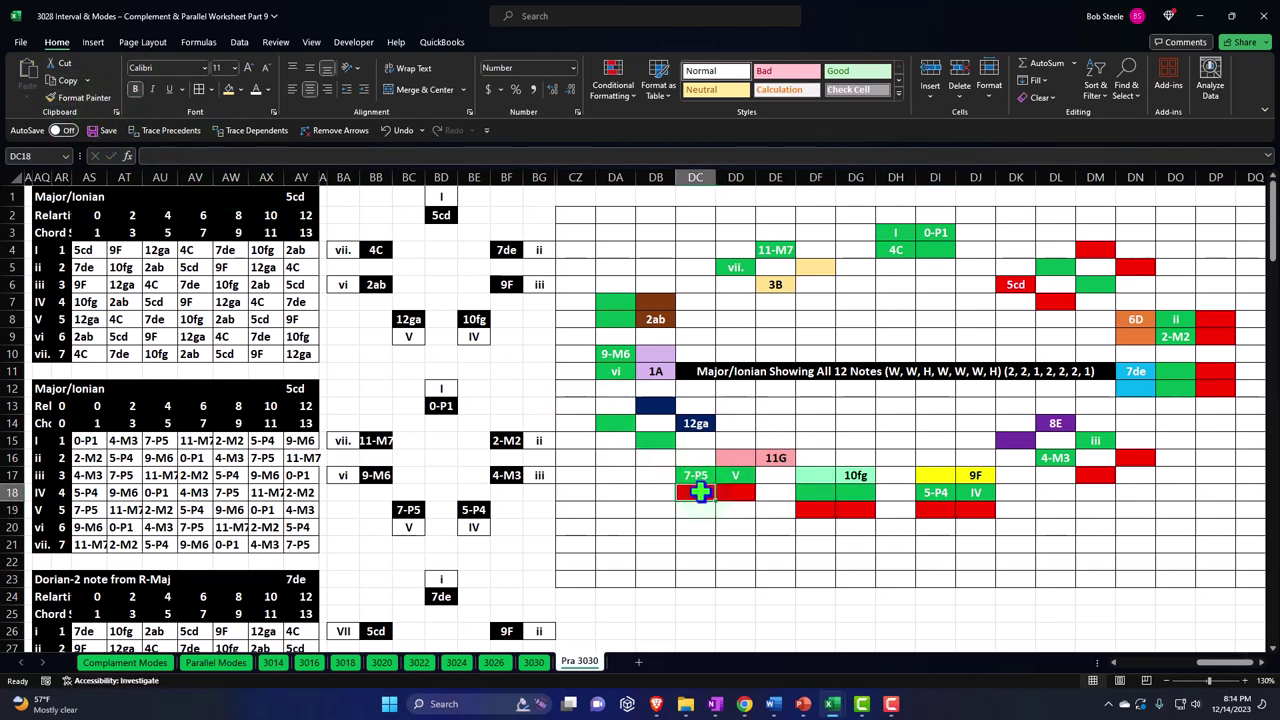
{"action": "left_click", "coordinate": [92, 97]}
{"action": "left_click", "coordinate": [583, 440]}
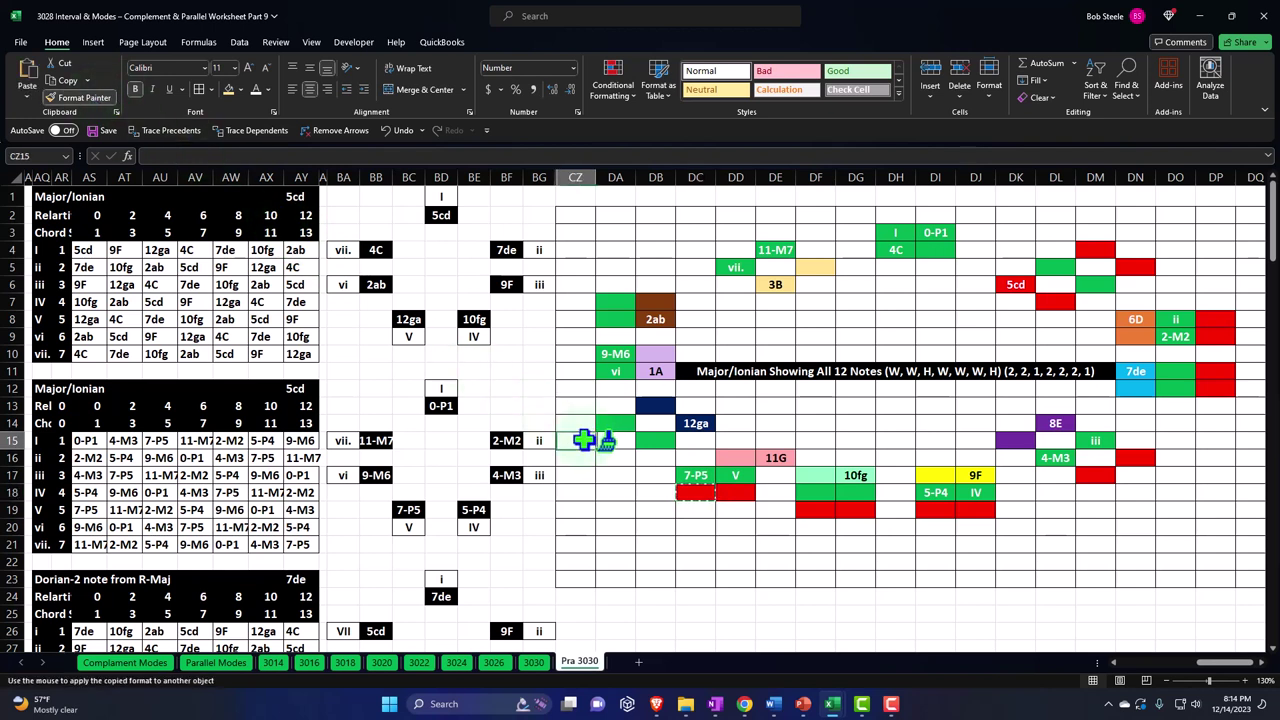
{"action": "left_click", "coordinate": [79, 102]}
{"action": "left_click", "coordinate": [617, 457]}
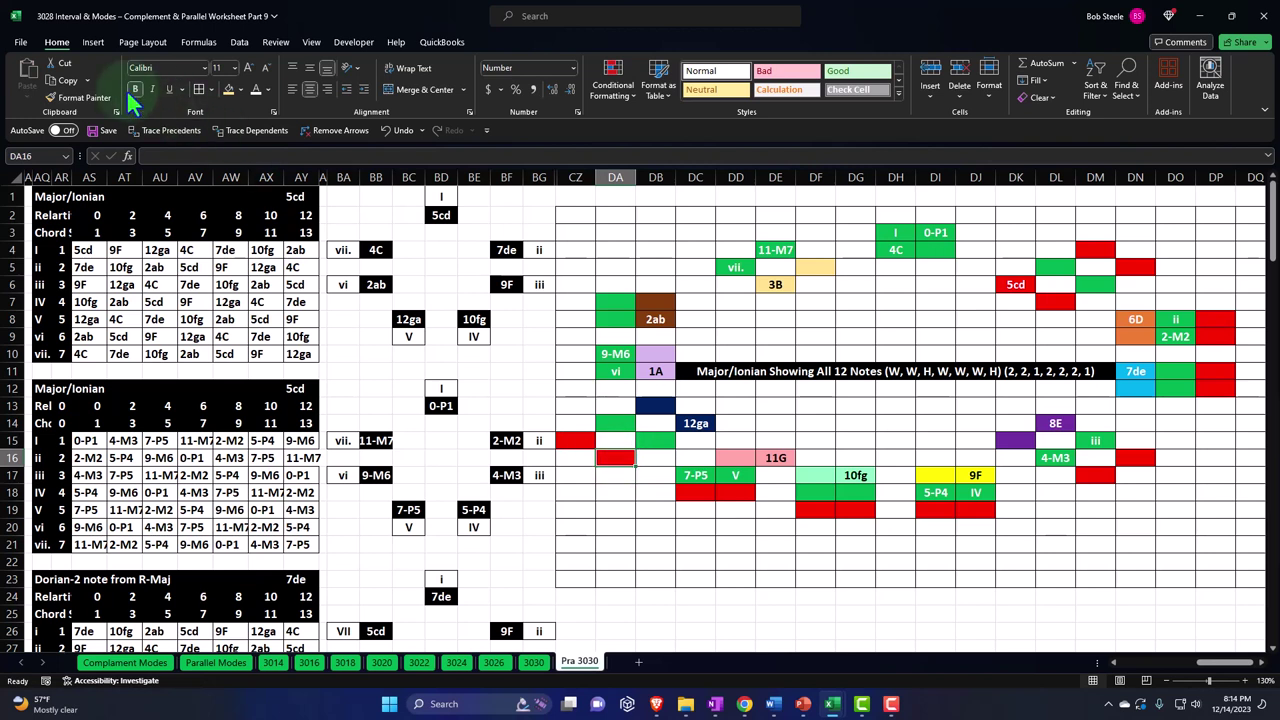
- Paint CZ10, CZ7:CZ8, DD3, DC4 and DH2:DI2 red
{"action": "left_click", "coordinate": [85, 96]}
{"action": "left_click", "coordinate": [574, 354]}
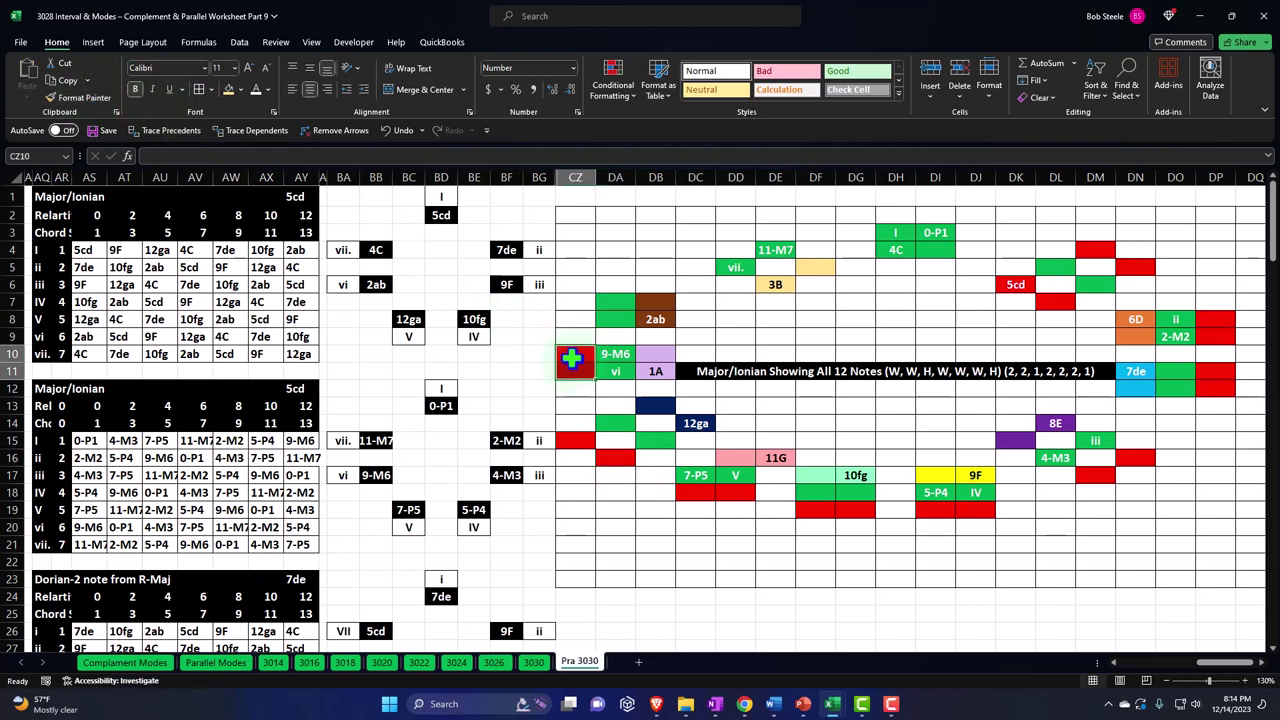
{"action": "left_click", "coordinate": [85, 99]}
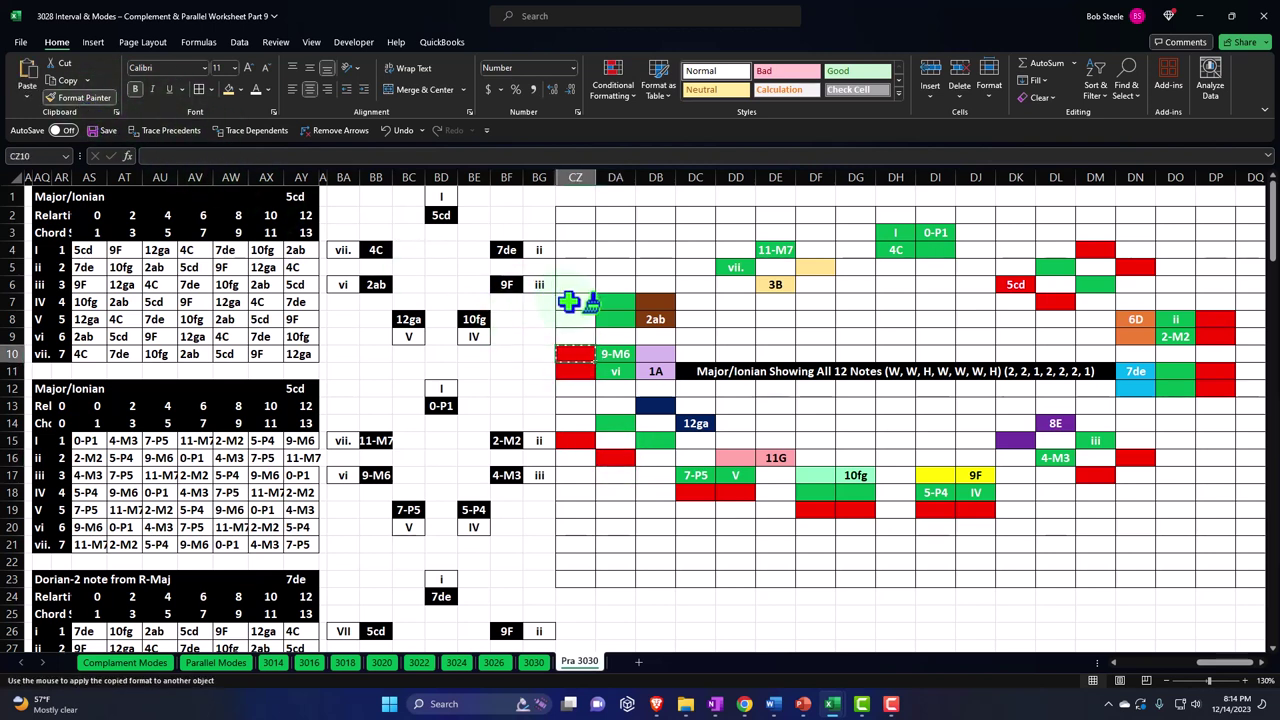
{"action": "left_click_drag", "start_coordinate": [574, 301], "coordinate": [575, 318]}
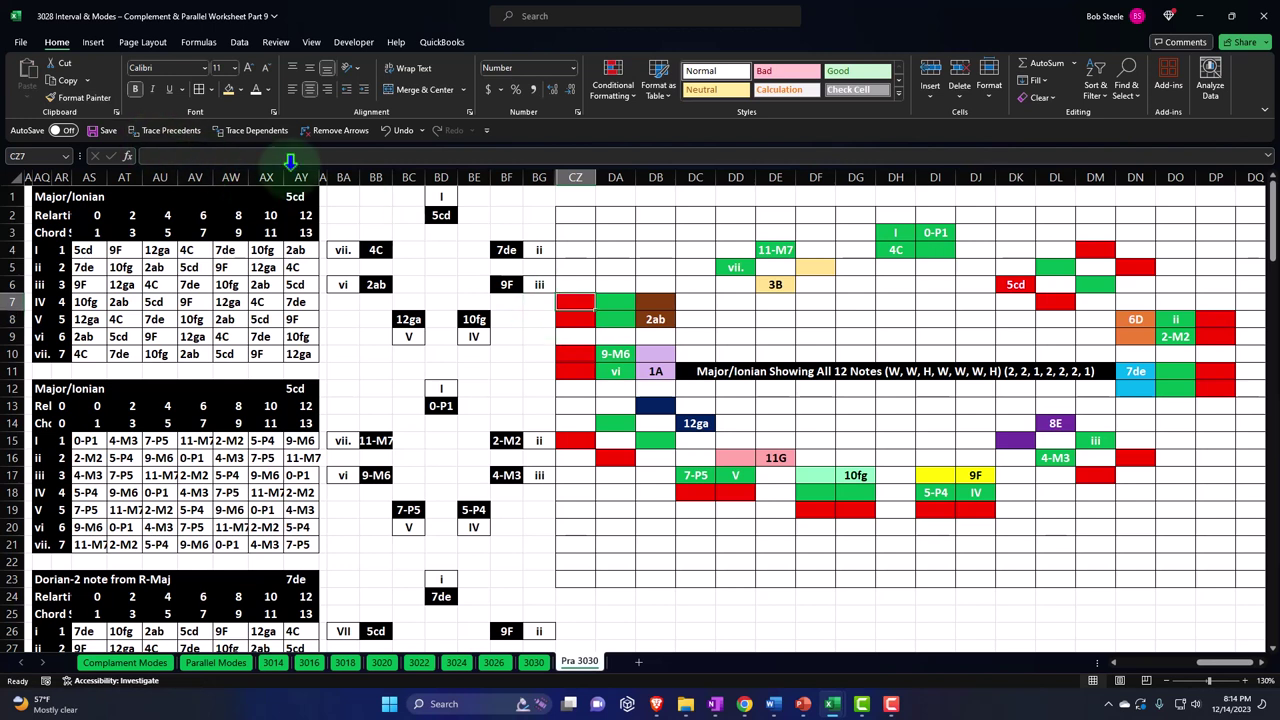
{"action": "left_click", "coordinate": [110, 97]}
{"action": "left_click", "coordinate": [735, 232]}
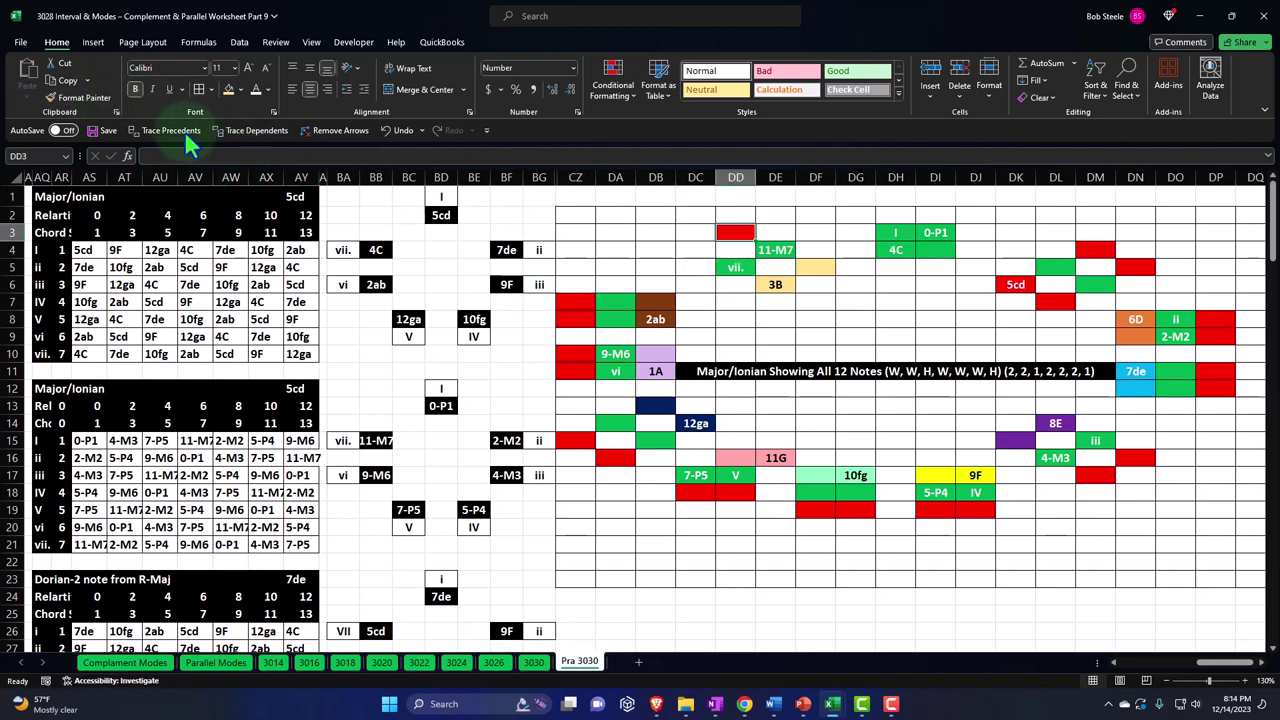
{"action": "left_click", "coordinate": [102, 102]}
{"action": "left_click", "coordinate": [695, 249]}
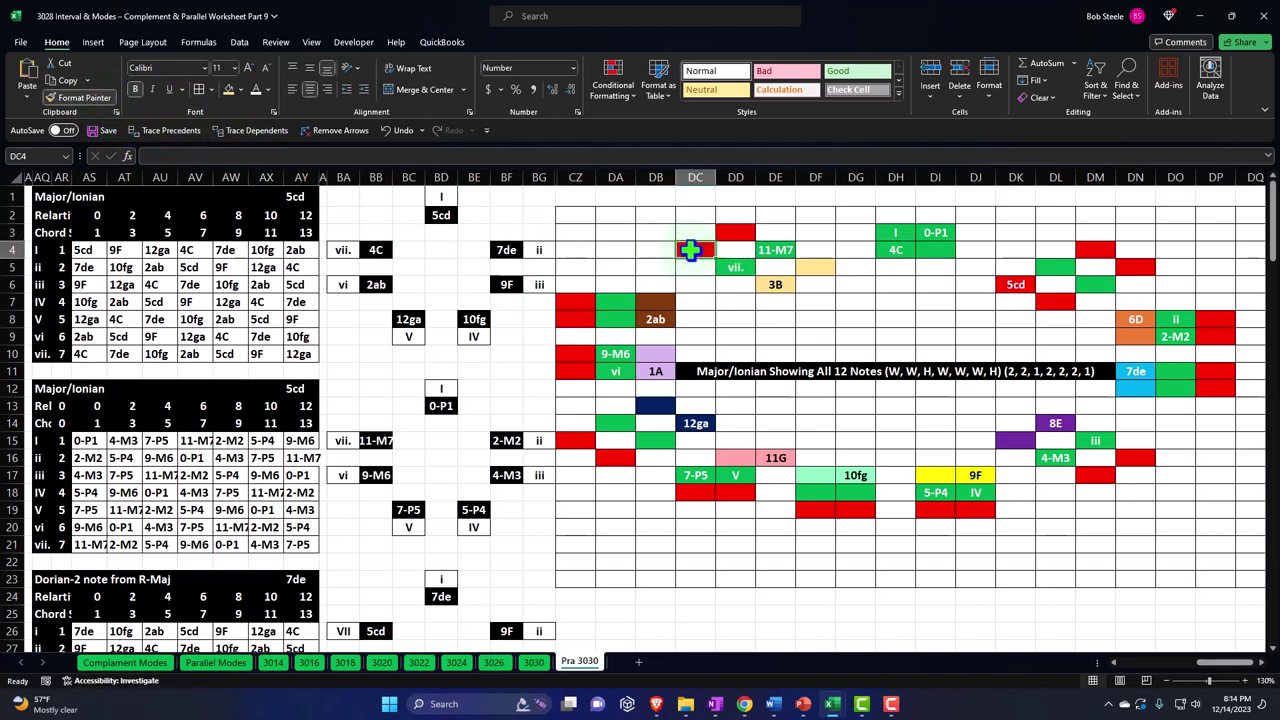
{"action": "left_click", "coordinate": [102, 97]}
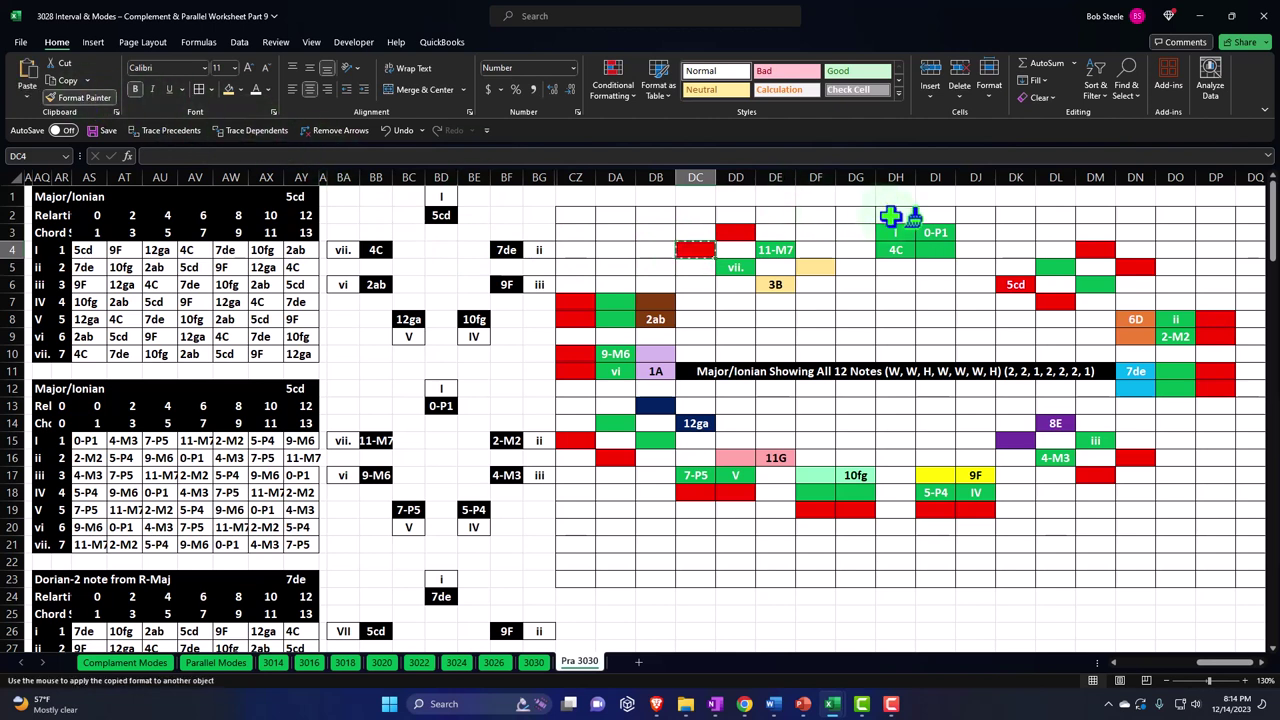
{"action": "left_click_drag", "start_coordinate": [894, 214], "coordinate": [922, 215]}
{"action": "left_click", "coordinate": [1015, 334]}
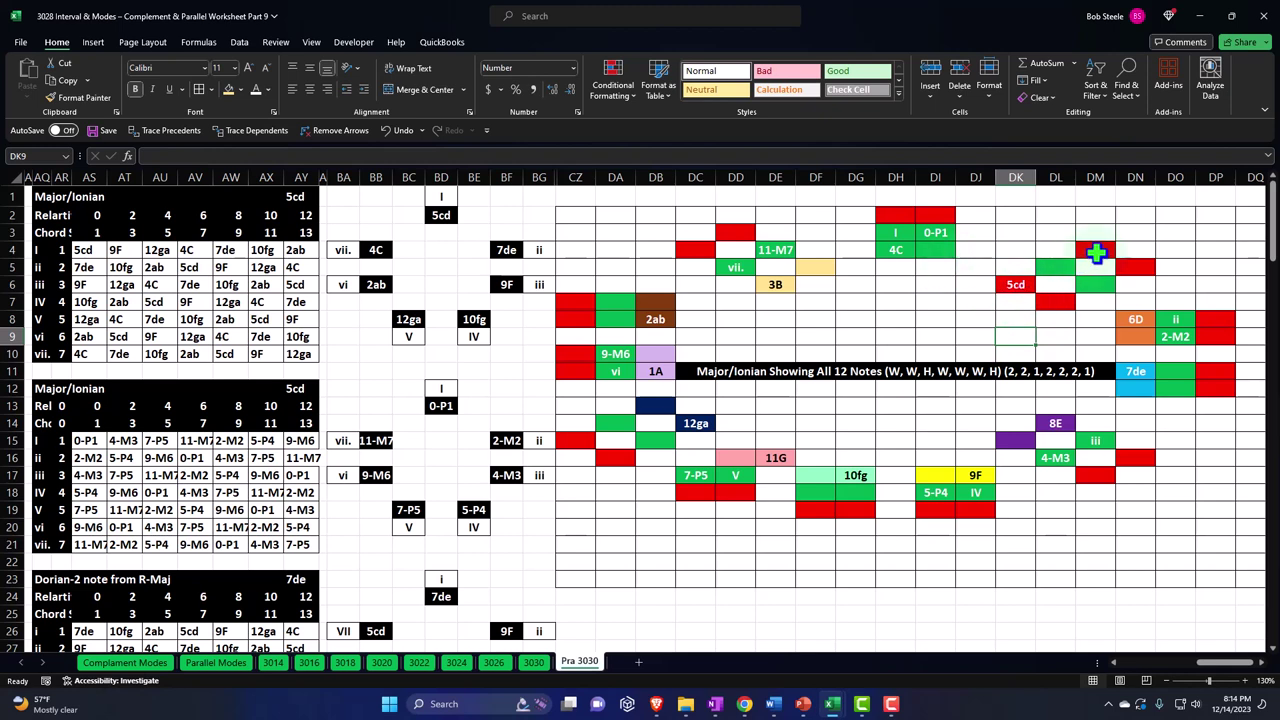
- Enter =BD1 in DM4 so it shows I
{"action": "left_click", "coordinate": [1096, 253]}
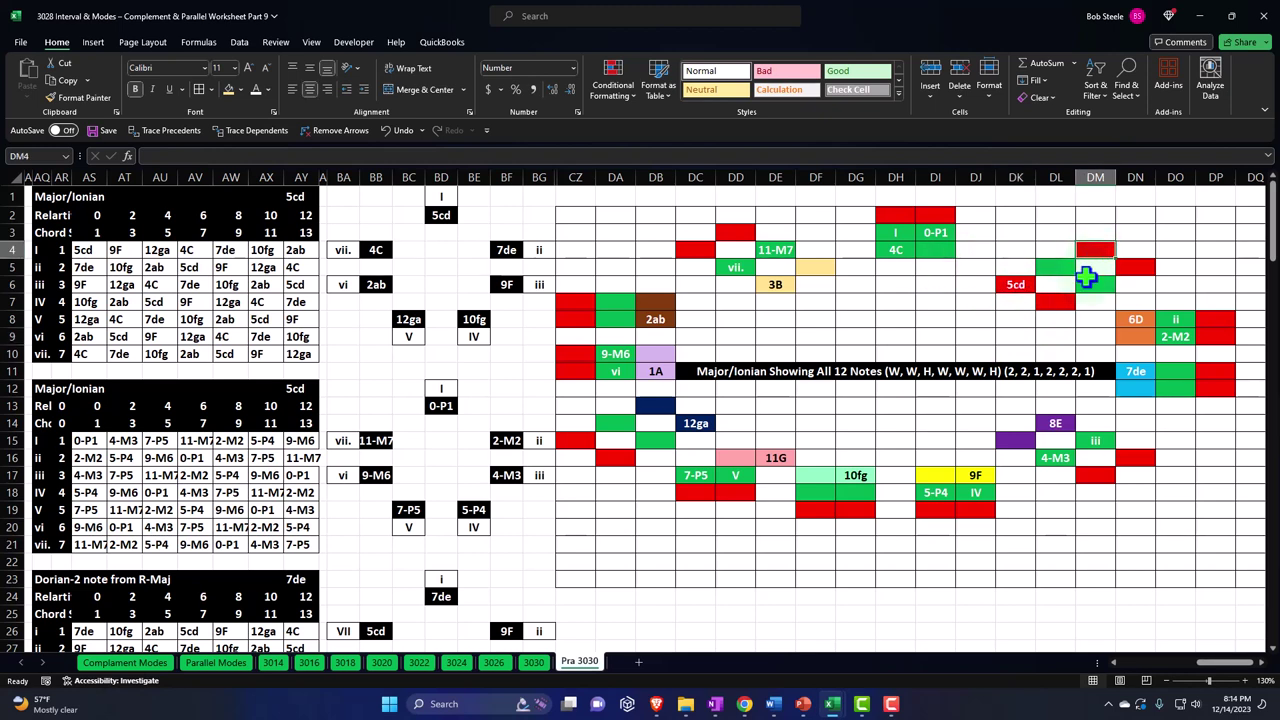
{"action": "type", "text": "="}
{"action": "key", "text": "Left"}
{"action": "key", "text": "Left"}
{"action": "key", "text": "Left"}
{"action": "key", "text": "Left"}
{"action": "key", "text": "Left"}
{"action": "key", "text": "Left"}
{"action": "key", "text": "Left"}
{"action": "key", "text": "Left"}
{"action": "key", "text": "Left"}
{"action": "key", "text": "Left"}
{"action": "key", "text": "Left"}
{"action": "key", "text": "Left"}
{"action": "key", "text": "Left"}
{"action": "key", "text": "Left"}
{"action": "key", "text": "Left"}
{"action": "key", "text": "Left"}
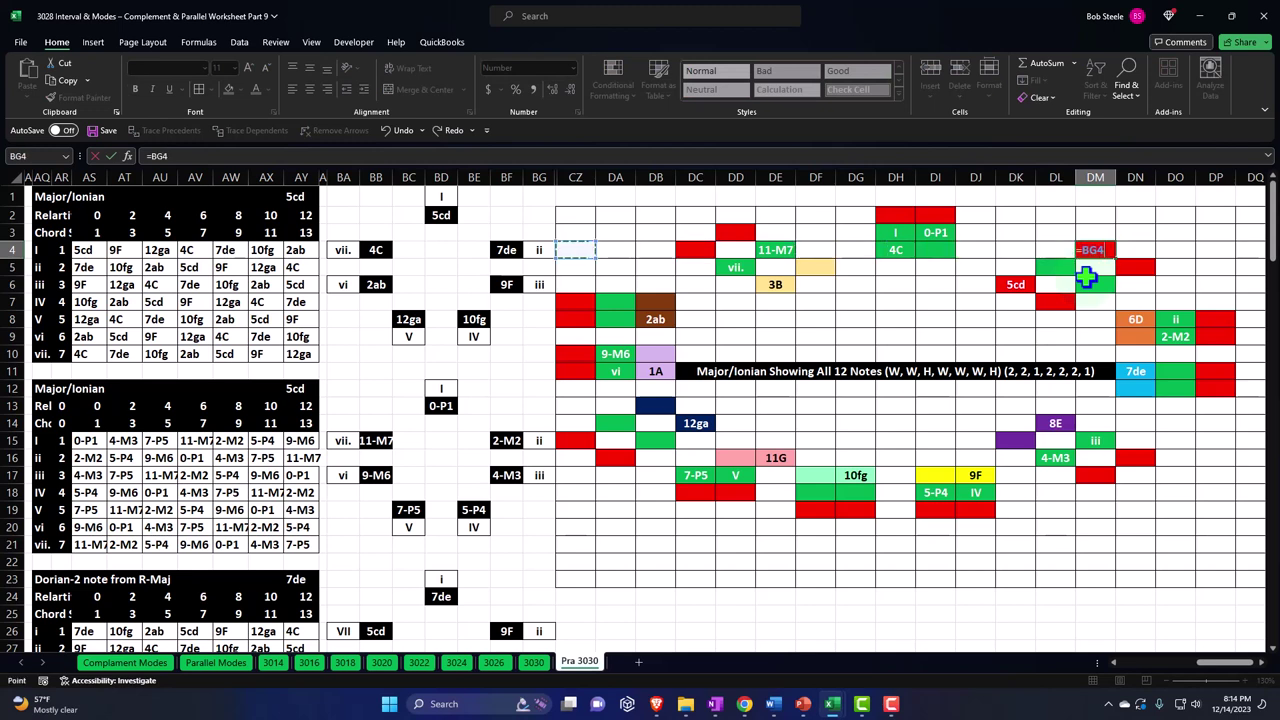
{"action": "key", "text": "Up"}
{"action": "key", "text": "Up"}
{"action": "key", "text": "Up"}
{"action": "key", "text": "Left"}
{"action": "key", "text": "Return"}
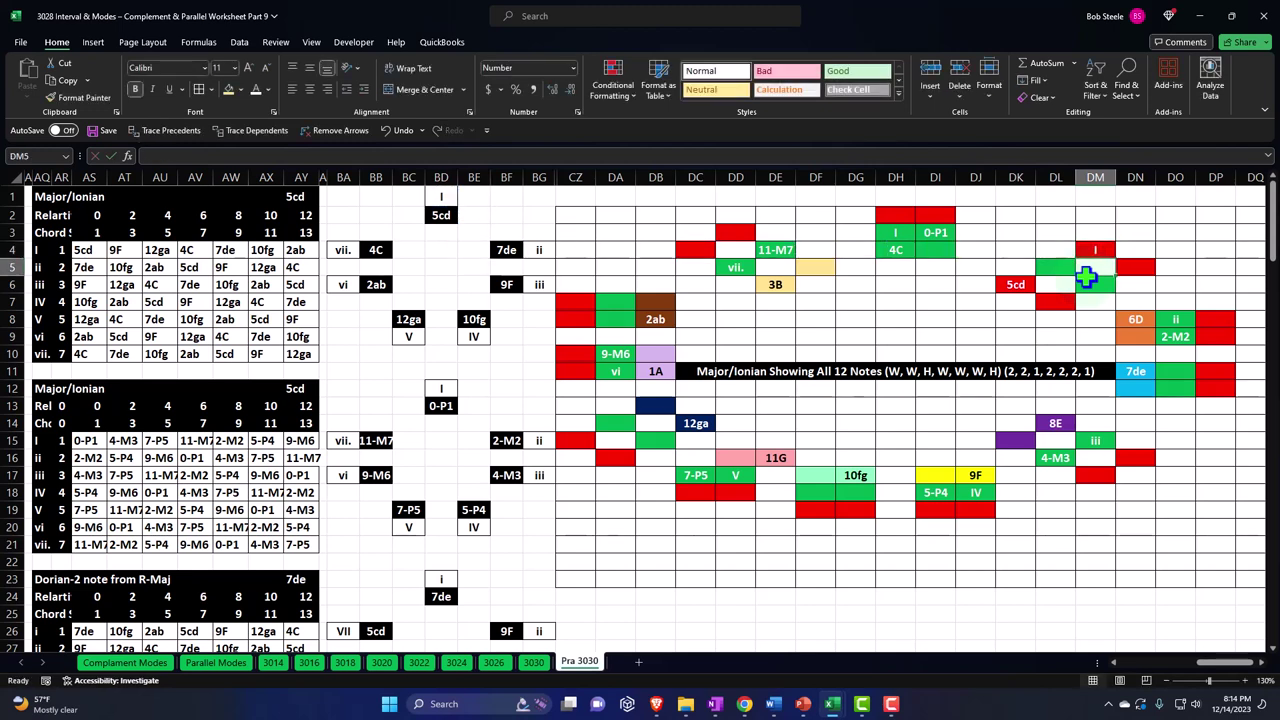
- Enter =BD13 in DN5 so it shows 0-P1
{"action": "key", "text": "Right"}
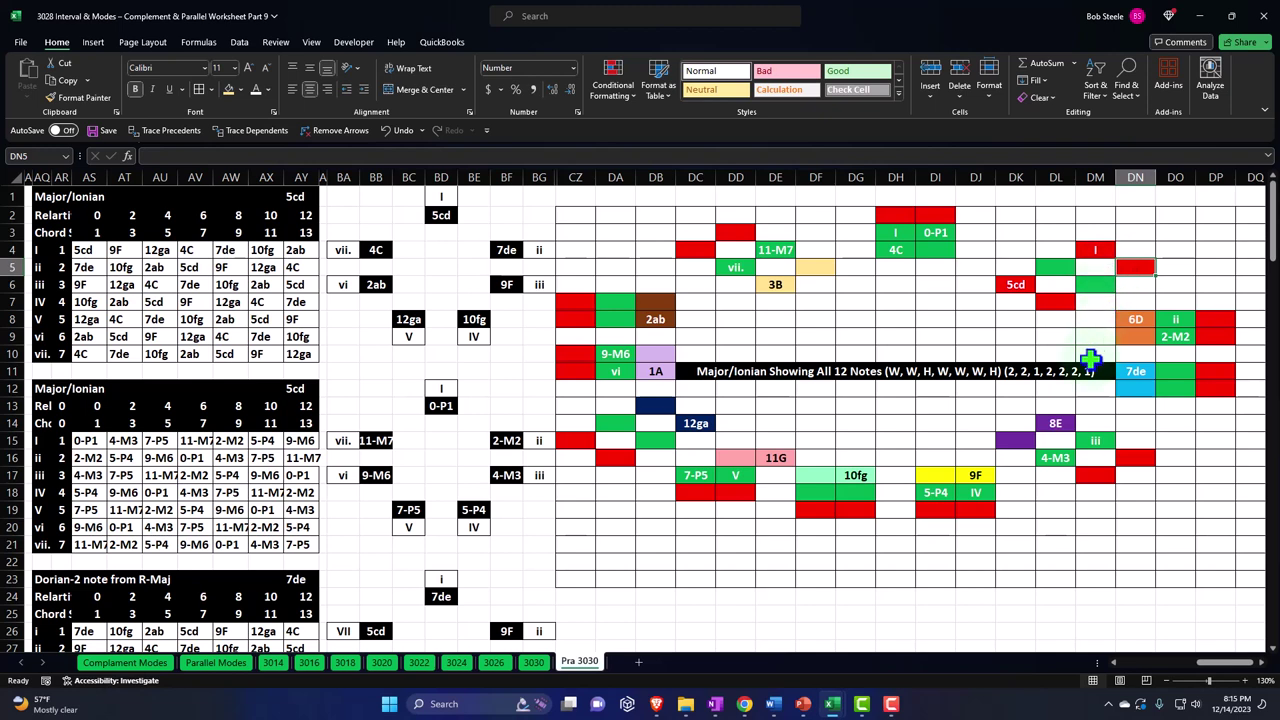
{"action": "type", "text": "="}
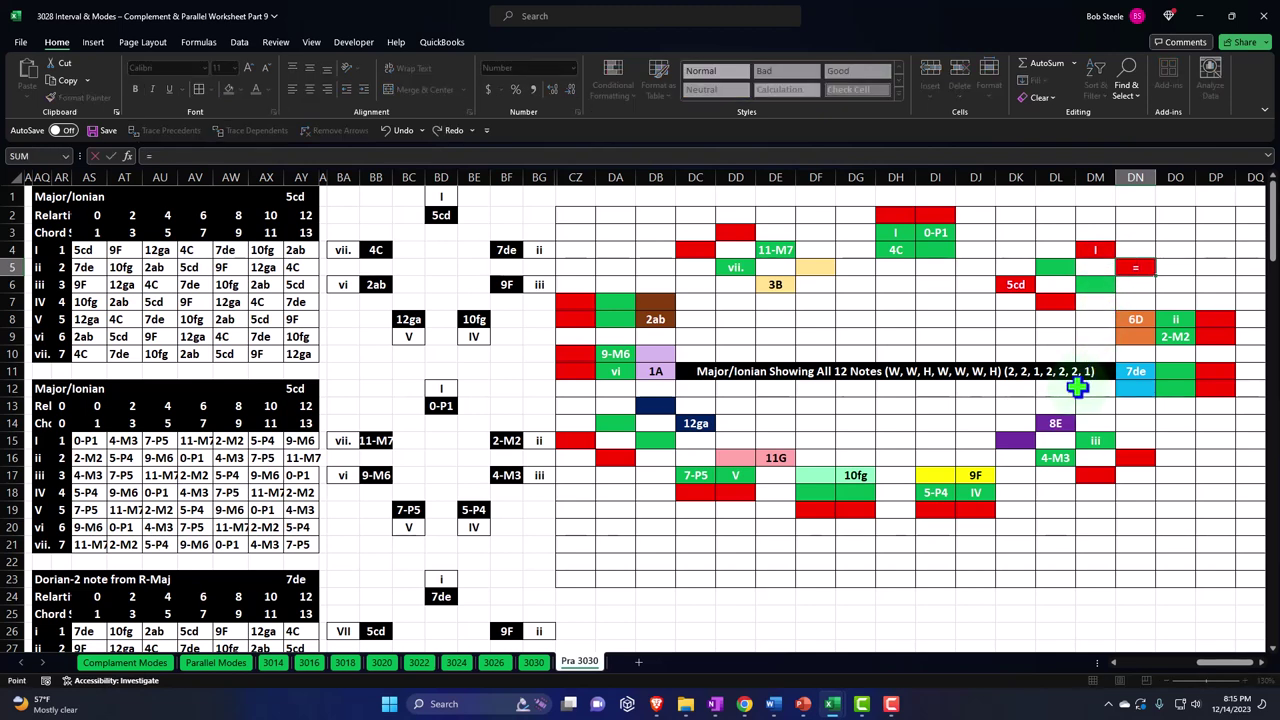
{"action": "key", "text": "Left"}
{"action": "key", "text": "Left"}
{"action": "key", "text": "Left"}
{"action": "key", "text": "Left"}
{"action": "key", "text": "Left"}
{"action": "key", "text": "Left"}
{"action": "key", "text": "Left"}
{"action": "key", "text": "Left"}
{"action": "key", "text": "Left"}
{"action": "key", "text": "Left"}
{"action": "key", "text": "Left"}
{"action": "key", "text": "Left"}
{"action": "key", "text": "Left"}
{"action": "key", "text": "Left"}
{"action": "key", "text": "Left"}
{"action": "key", "text": "Left"}
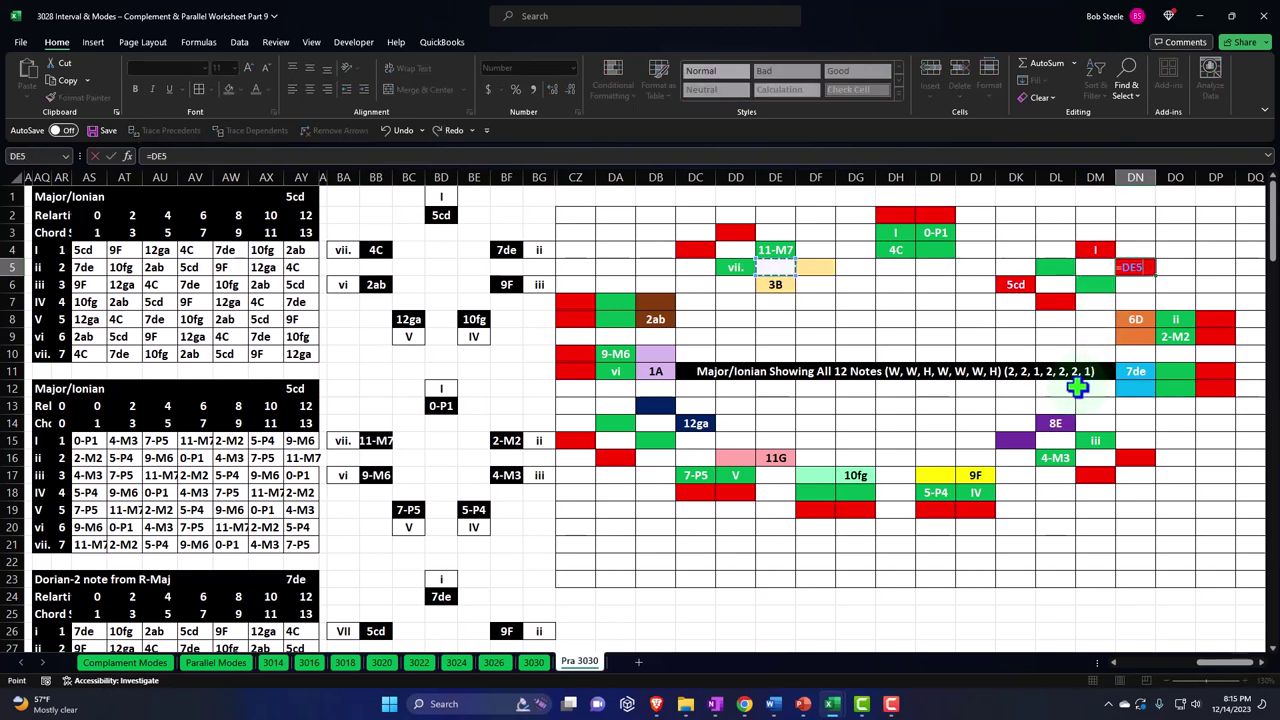
{"action": "key", "text": "Down"}
{"action": "key", "text": "Down"}
{"action": "key", "text": "Down"}
{"action": "key", "text": "Down"}
{"action": "key", "text": "Down"}
{"action": "key", "text": "Down"}
{"action": "key", "text": "Down"}
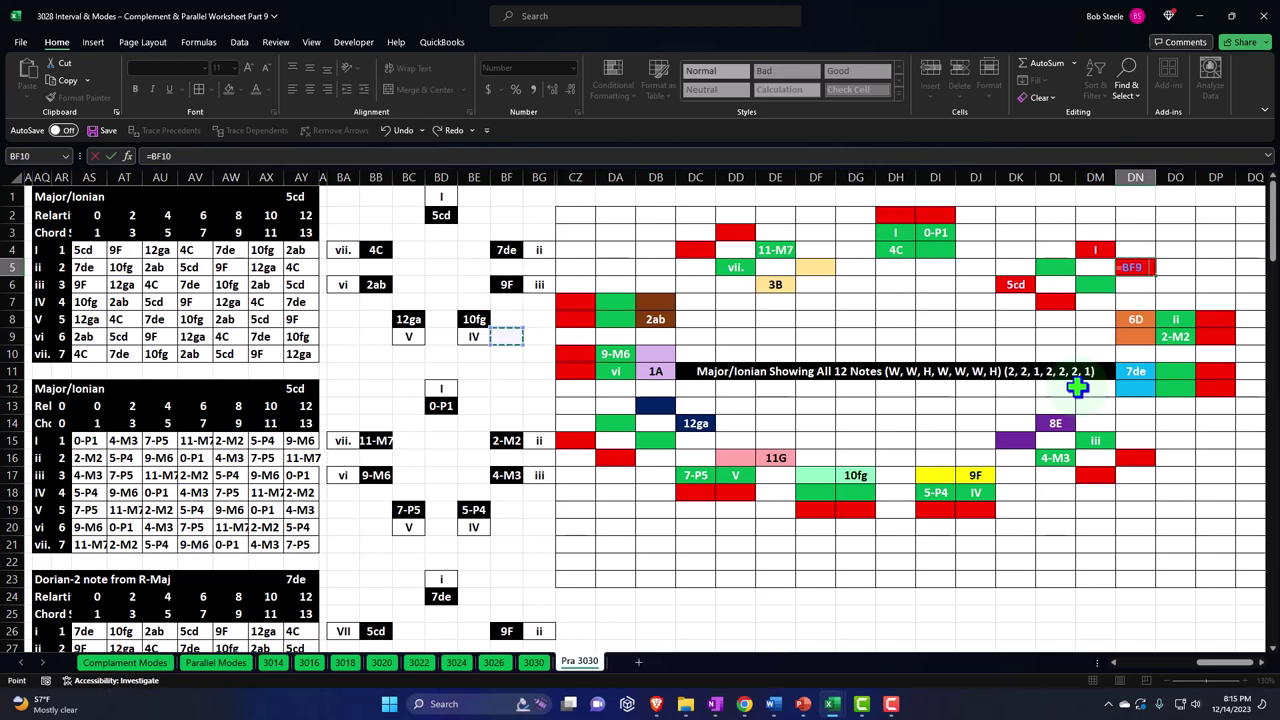
{"action": "key", "text": "Left"}
{"action": "key", "text": "Left"}
{"action": "key", "text": "Down"}
{"action": "key", "text": "Return"}
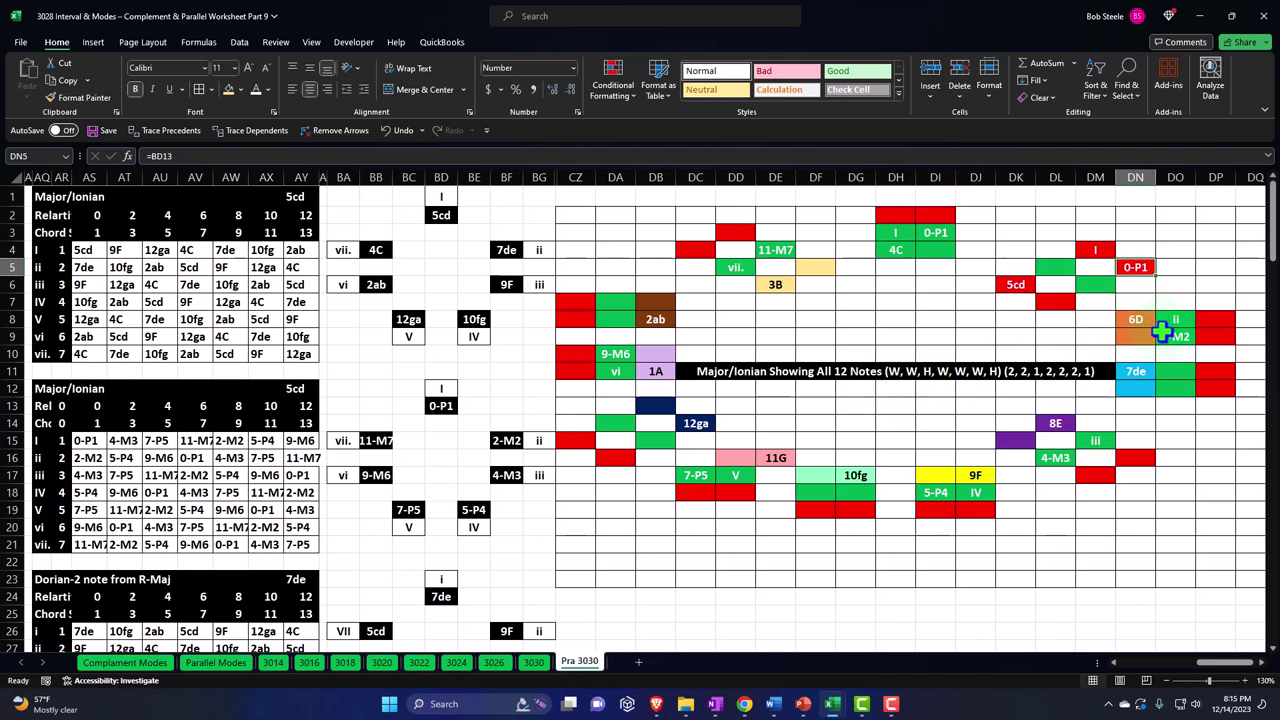
- Link DP11 to BG4 to show ii, and DP12 to BF15 to show 2-M2
{"action": "left_click", "coordinate": [1214, 372]}
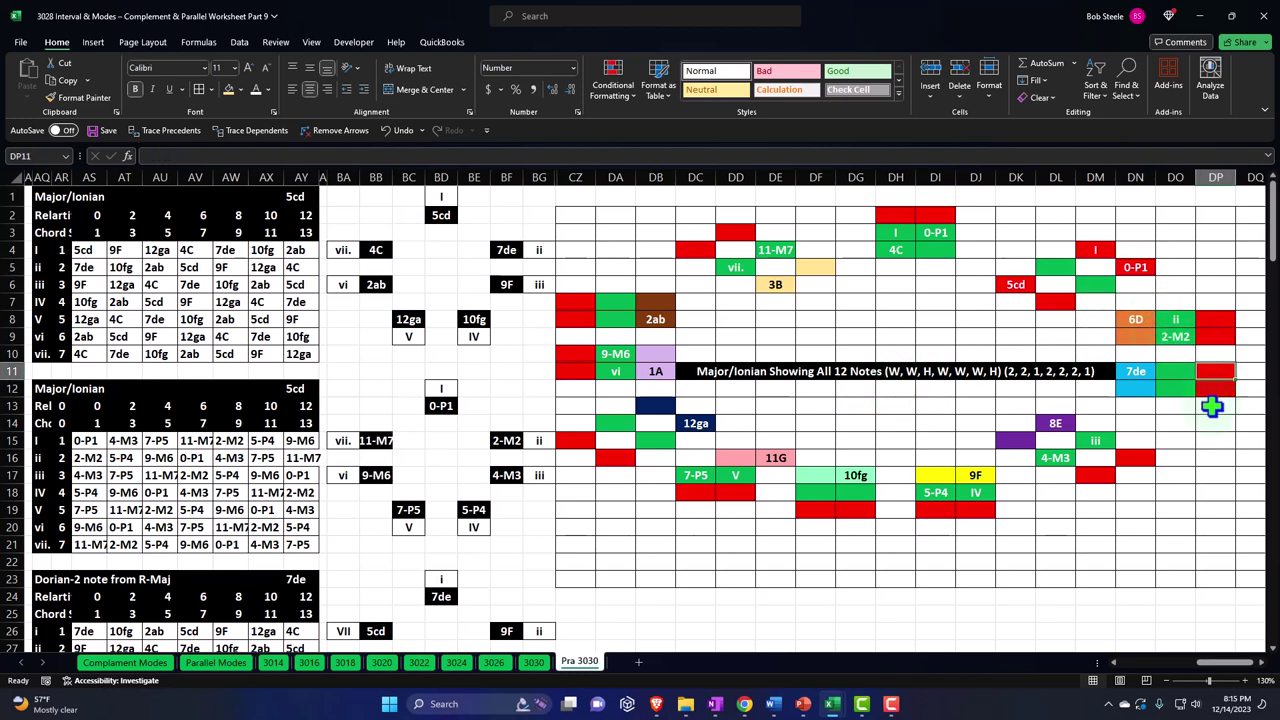
{"action": "type", "text": "="}
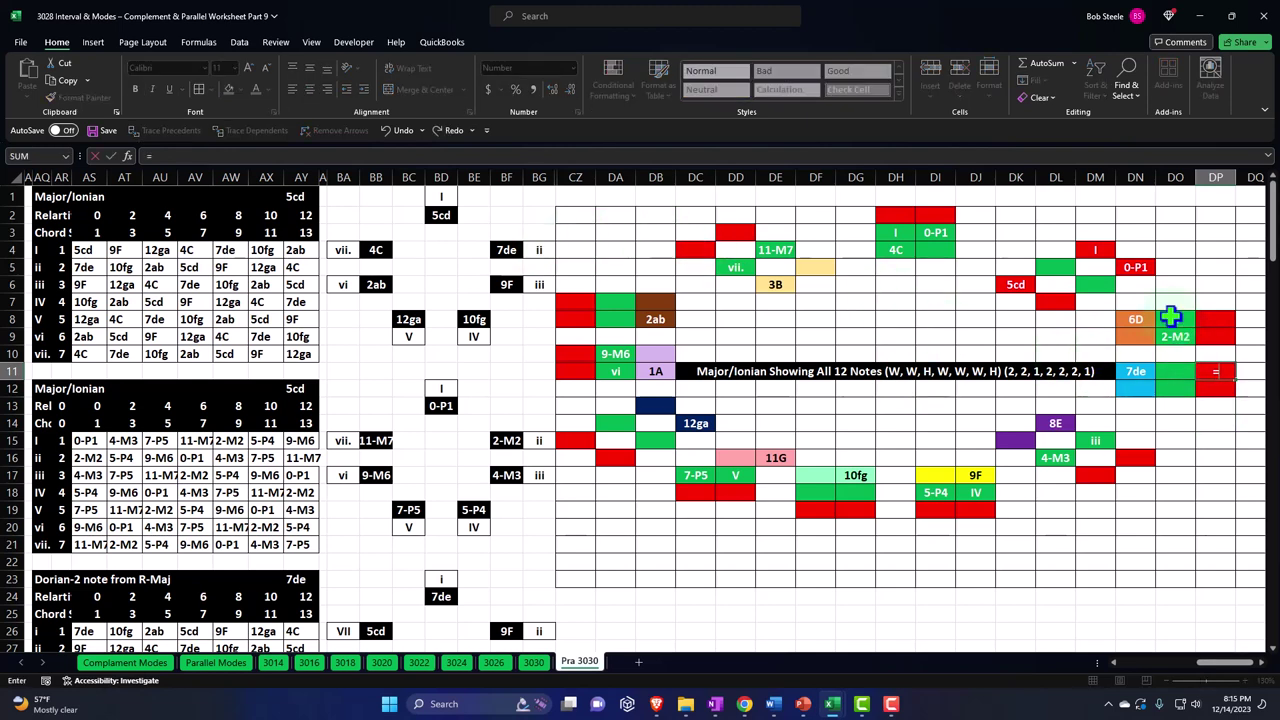
{"action": "left_click", "coordinate": [539, 250]}
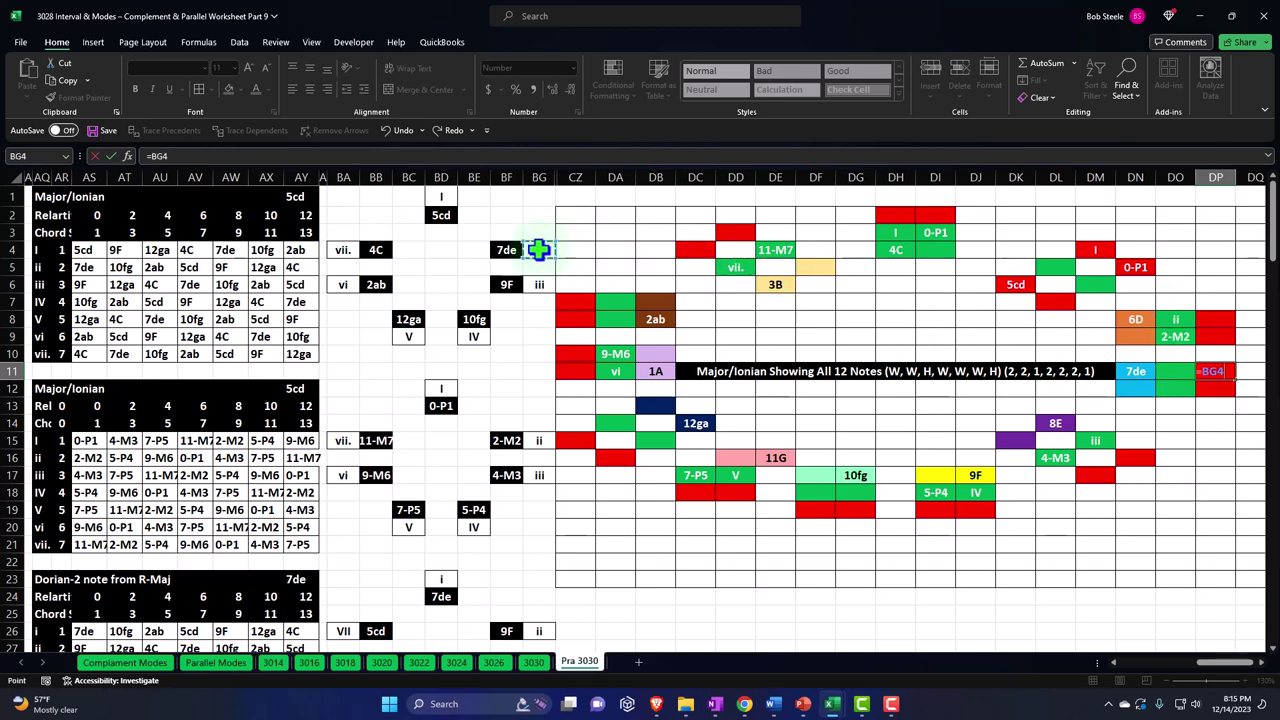
{"action": "key", "text": "Return"}
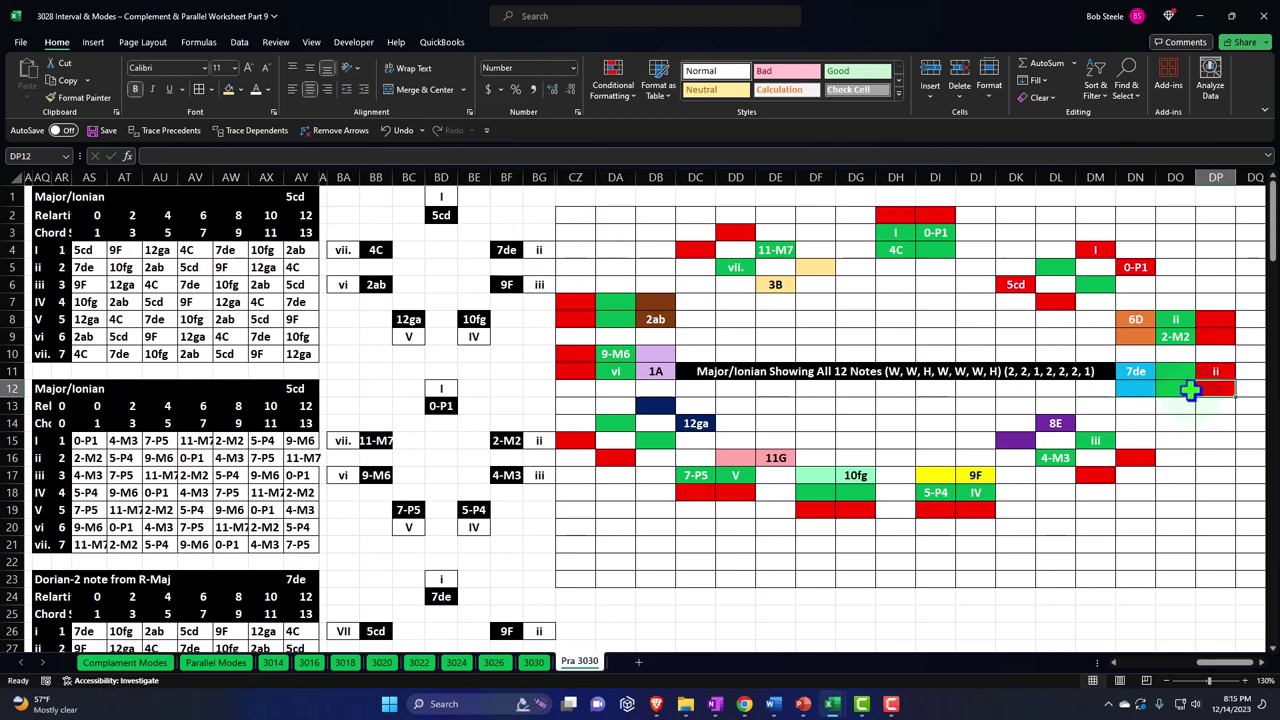
{"action": "type", "text": "="}
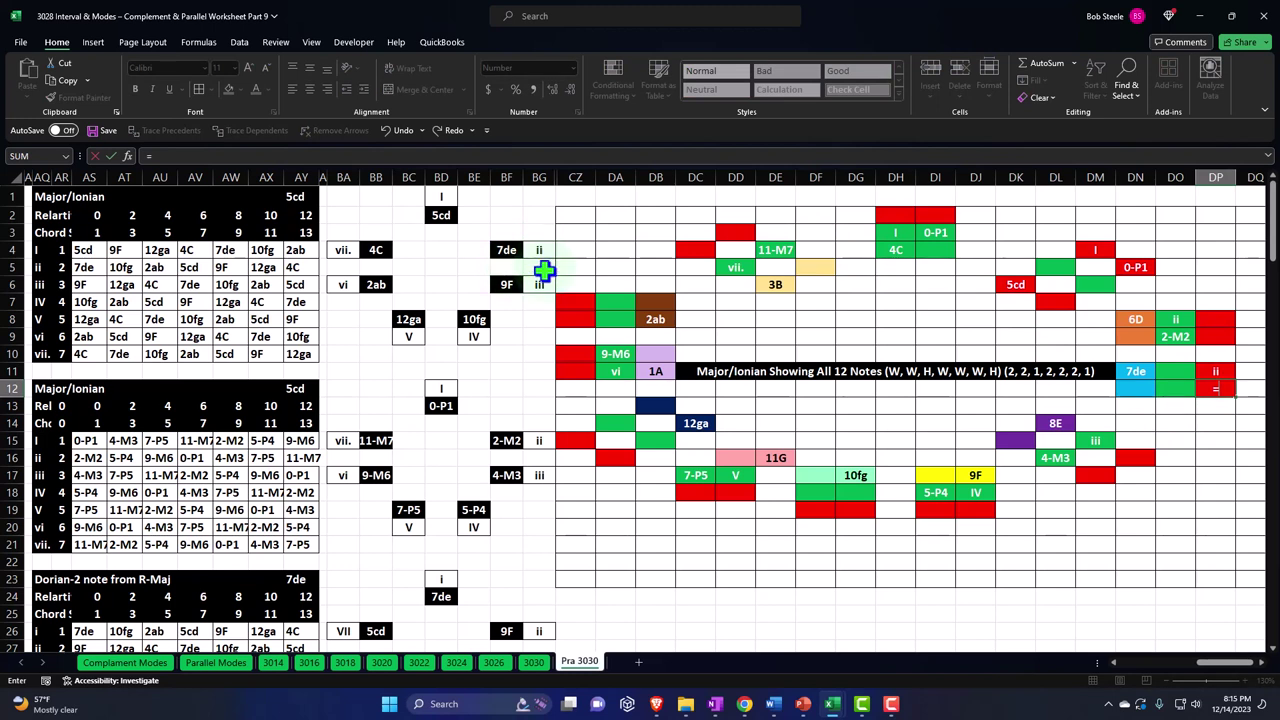
{"action": "left_click", "coordinate": [516, 445]}
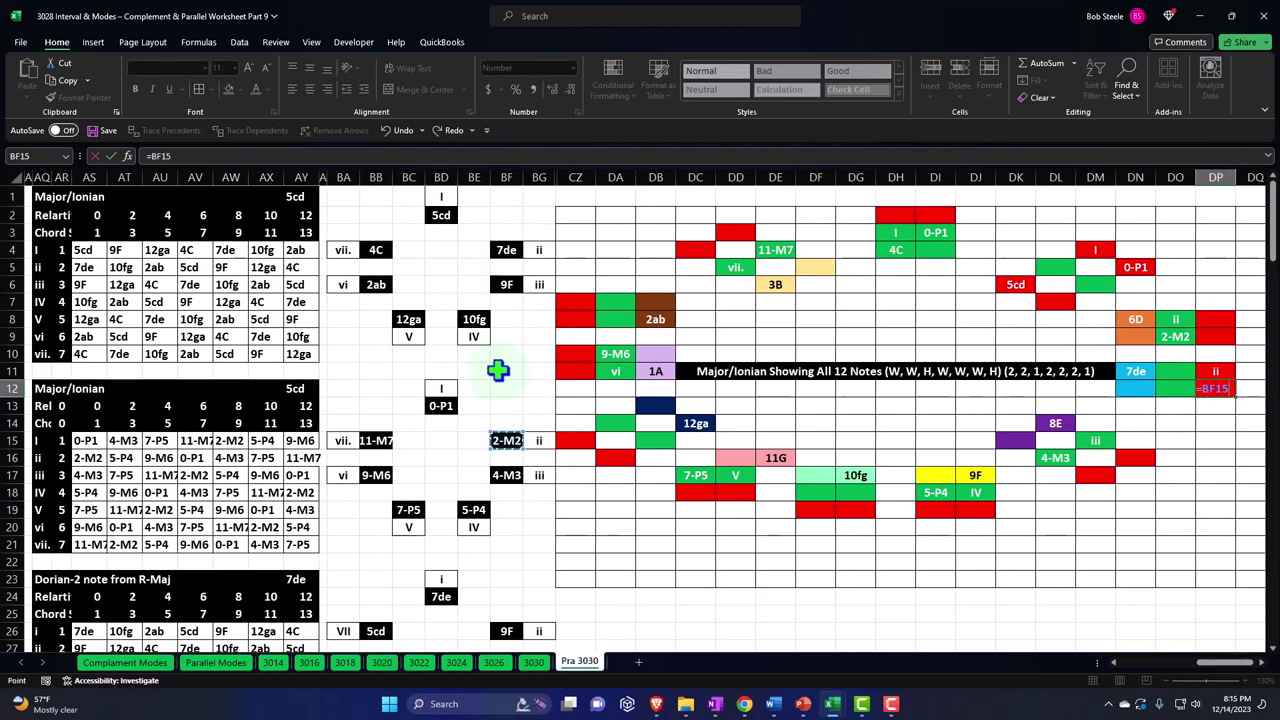
{"action": "key", "text": "Return"}
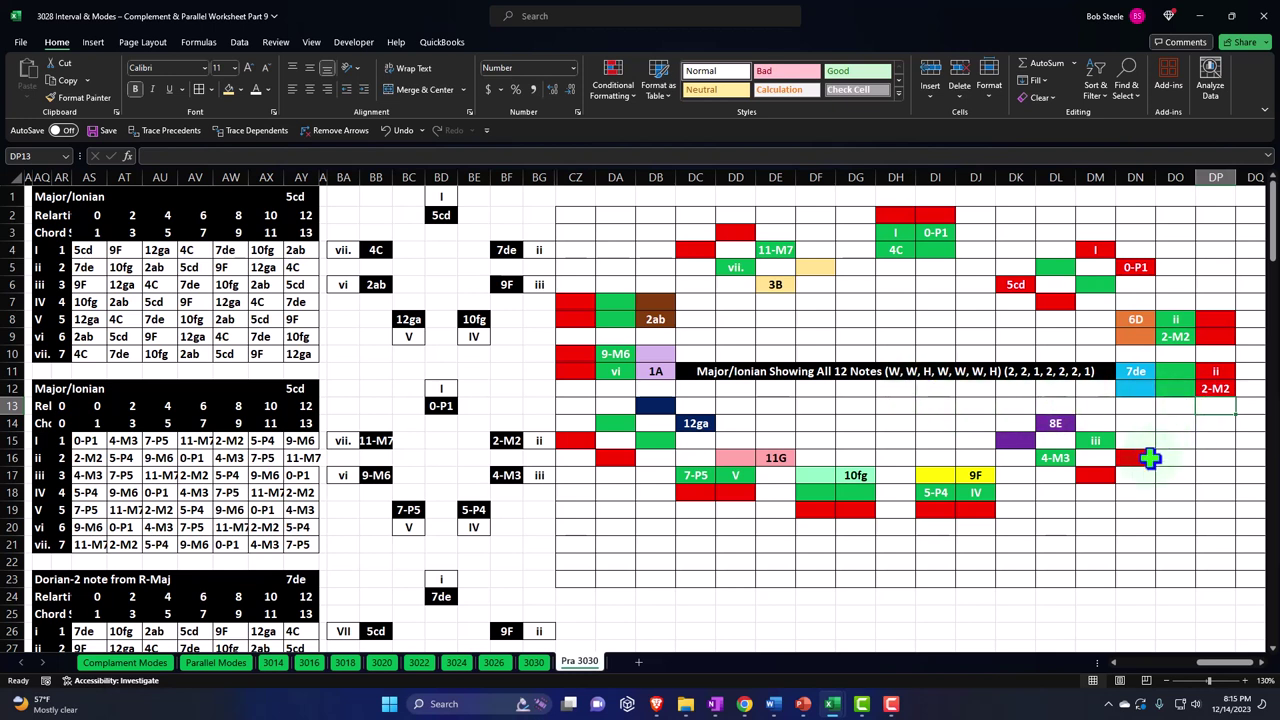
{"action": "left_click", "coordinate": [976, 512]}
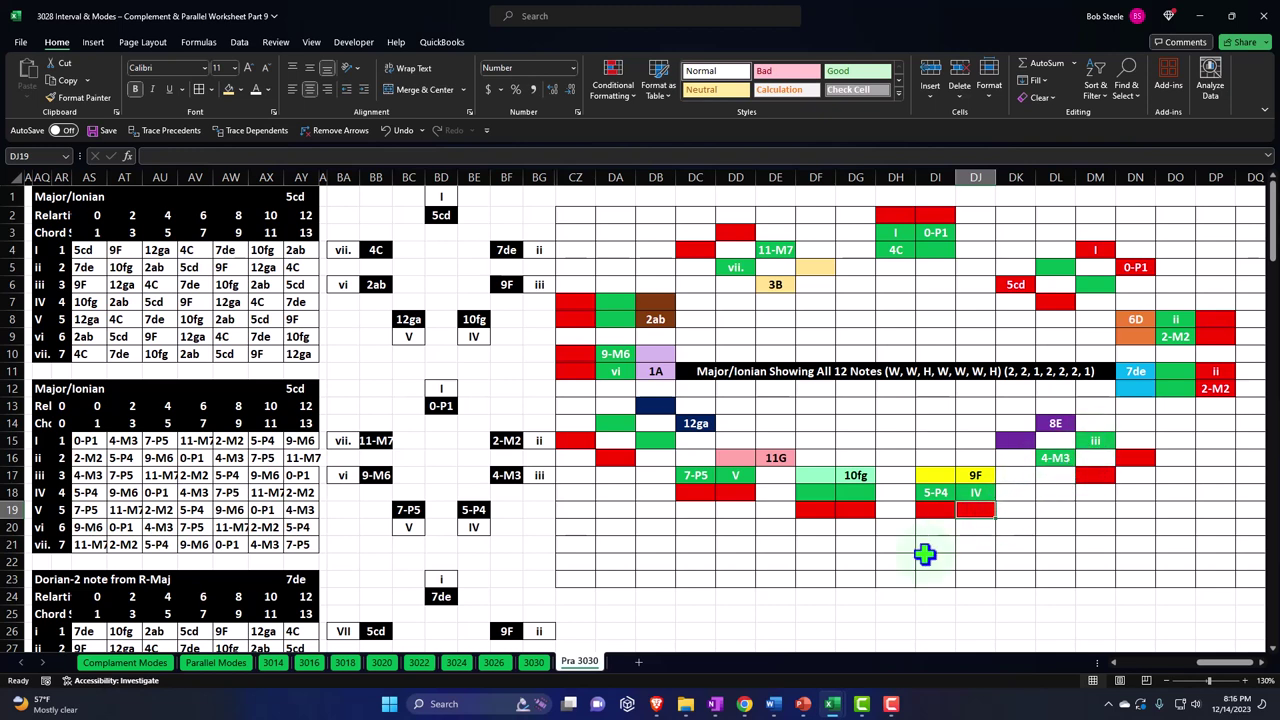
- Link DJ19 to BG6 to show iii, and DI19 to BF17 to show 4-M3
{"action": "type", "text": "="}
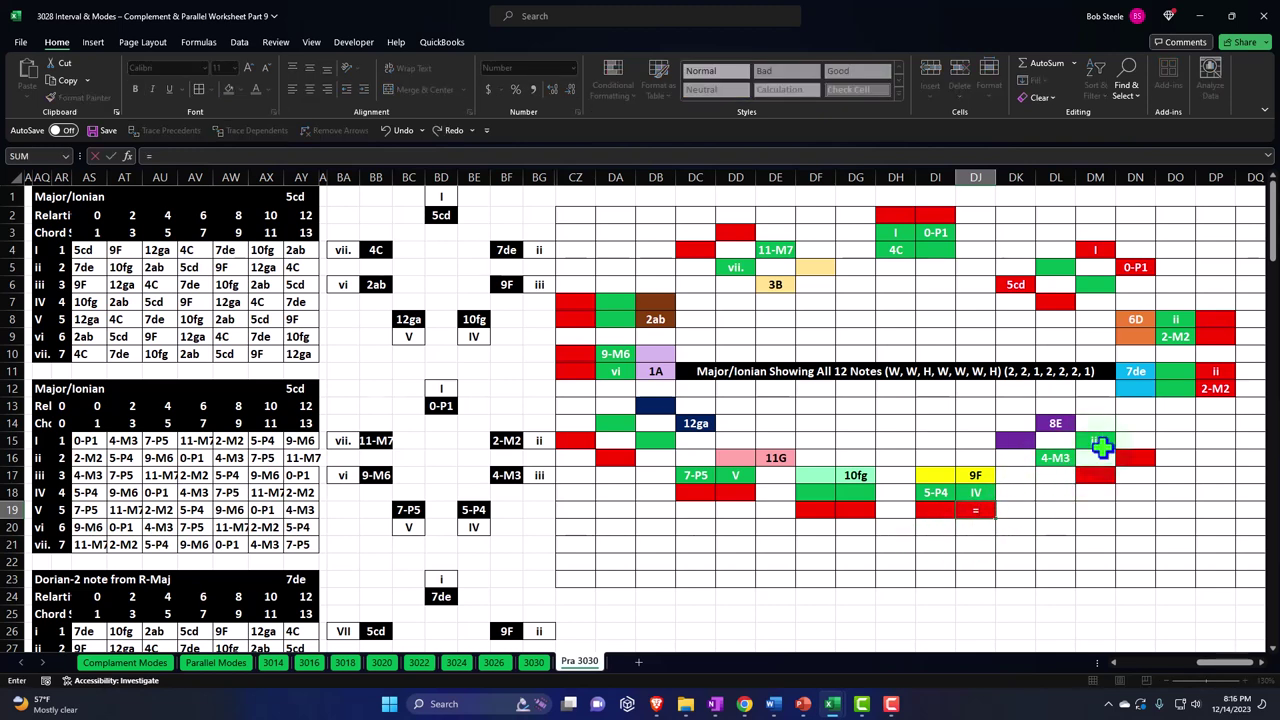
{"action": "left_click", "coordinate": [534, 287]}
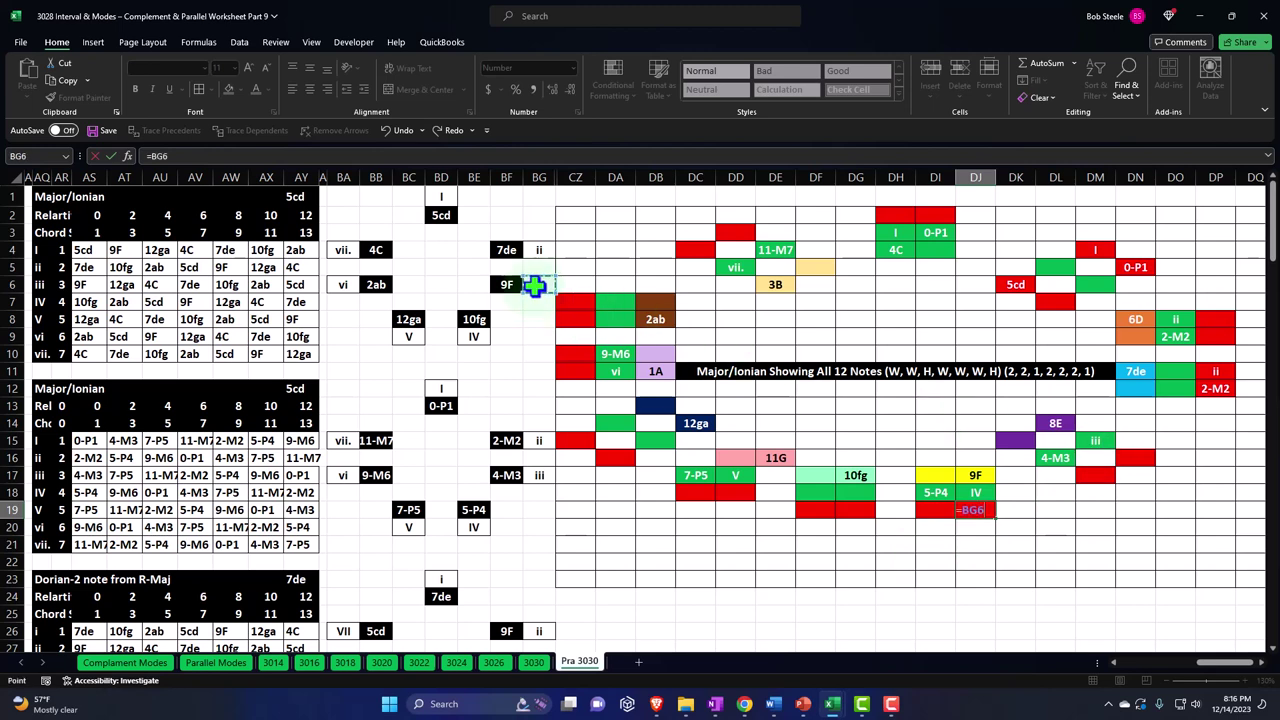
{"action": "key", "text": "Return"}
{"action": "key", "text": "Up"}
{"action": "key", "text": "Left"}
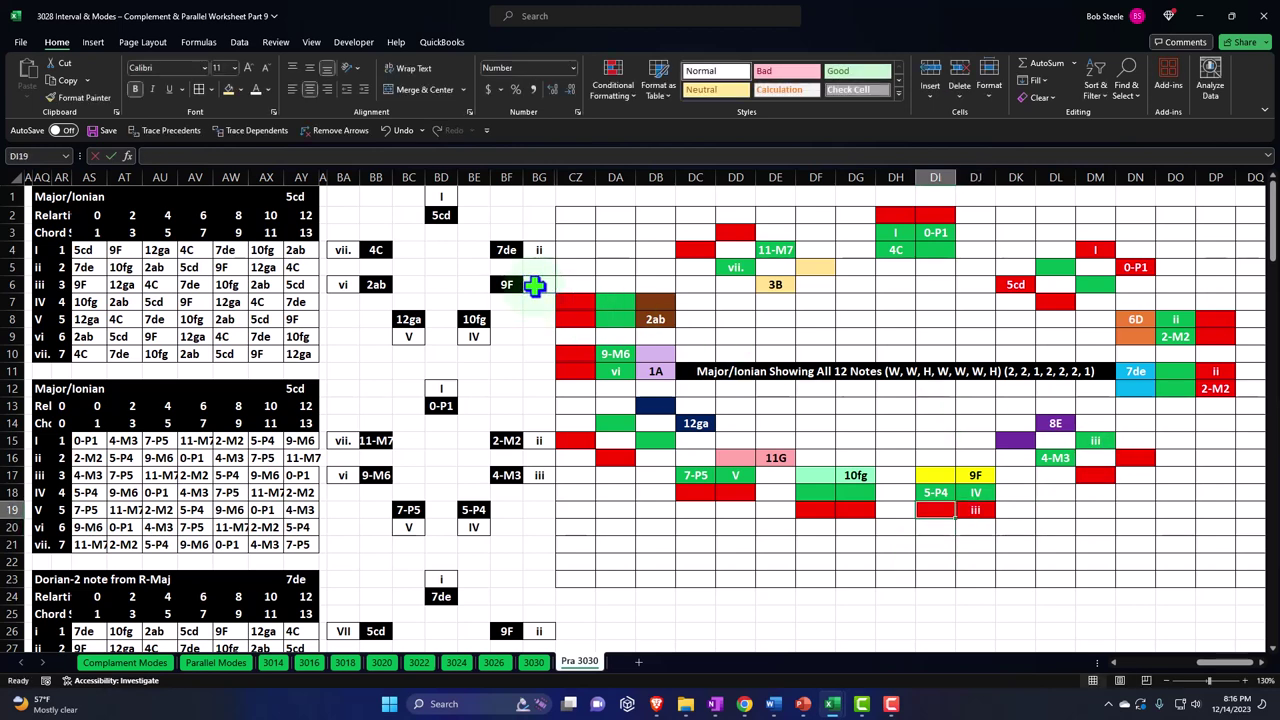
{"action": "type", "text": "="}
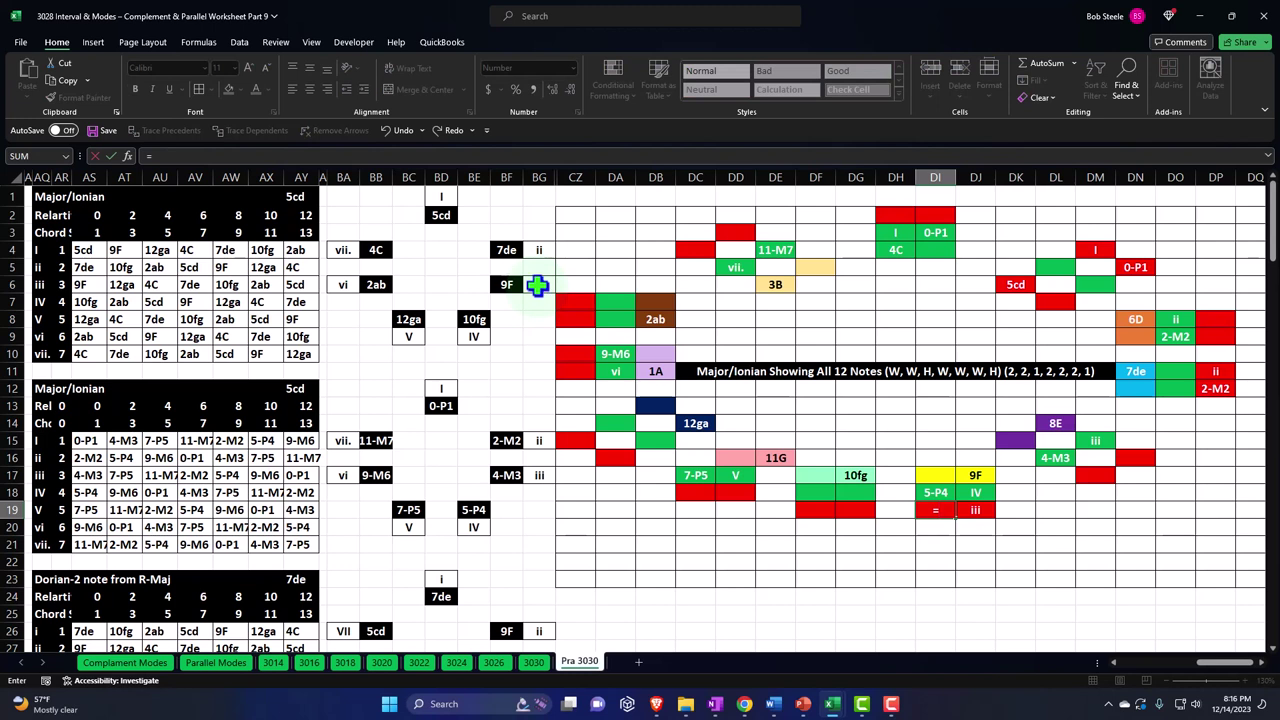
{"action": "left_click", "coordinate": [503, 437]}
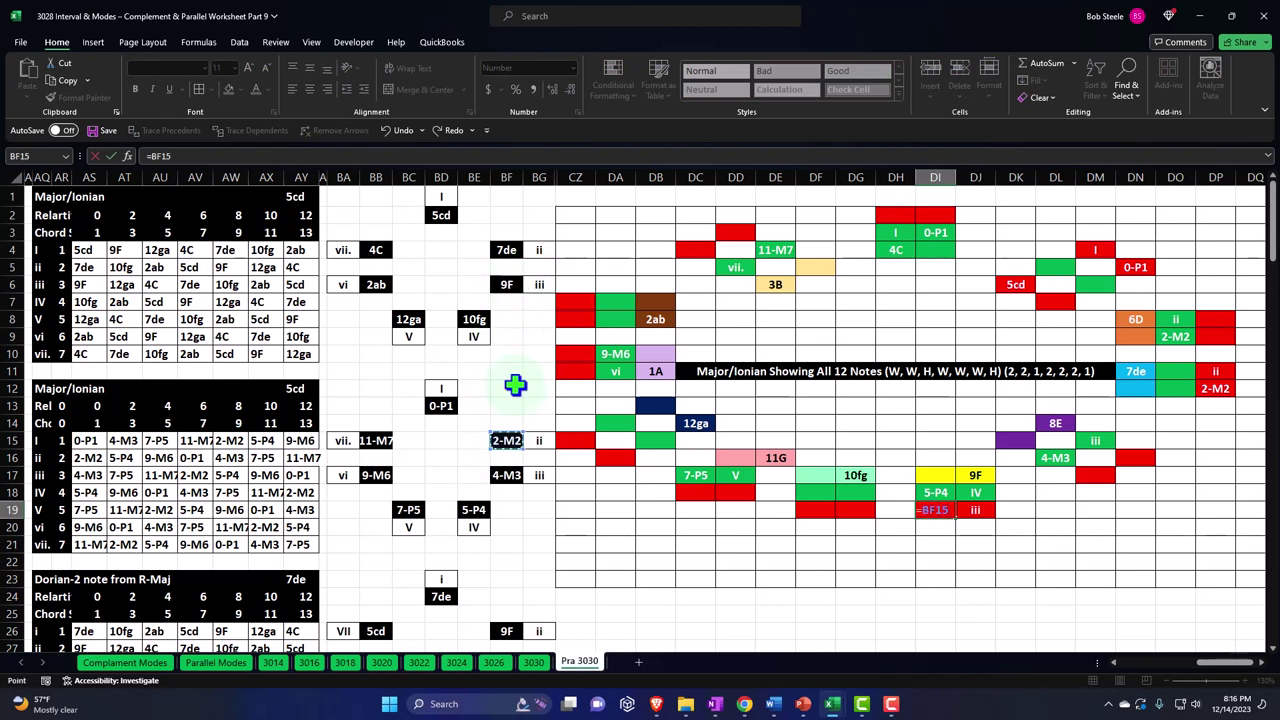
{"action": "key", "text": "Return"}
{"action": "key", "text": "Up"}
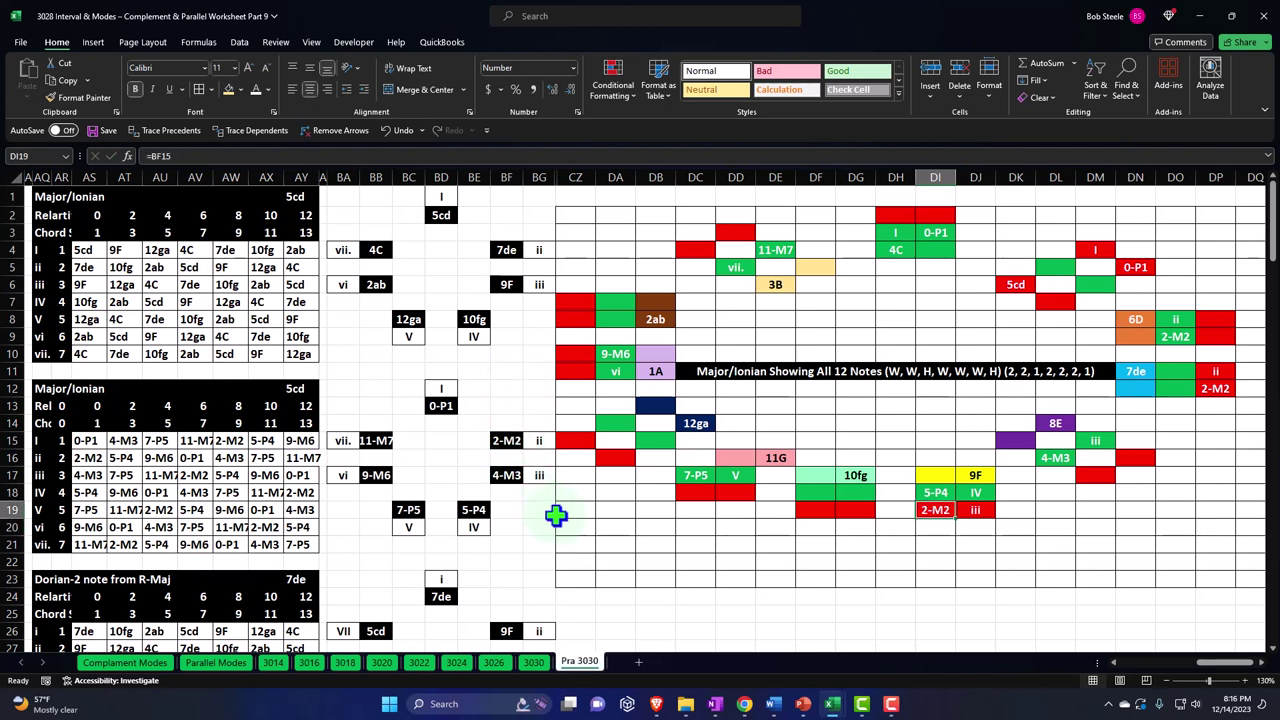
{"action": "type", "text": "="}
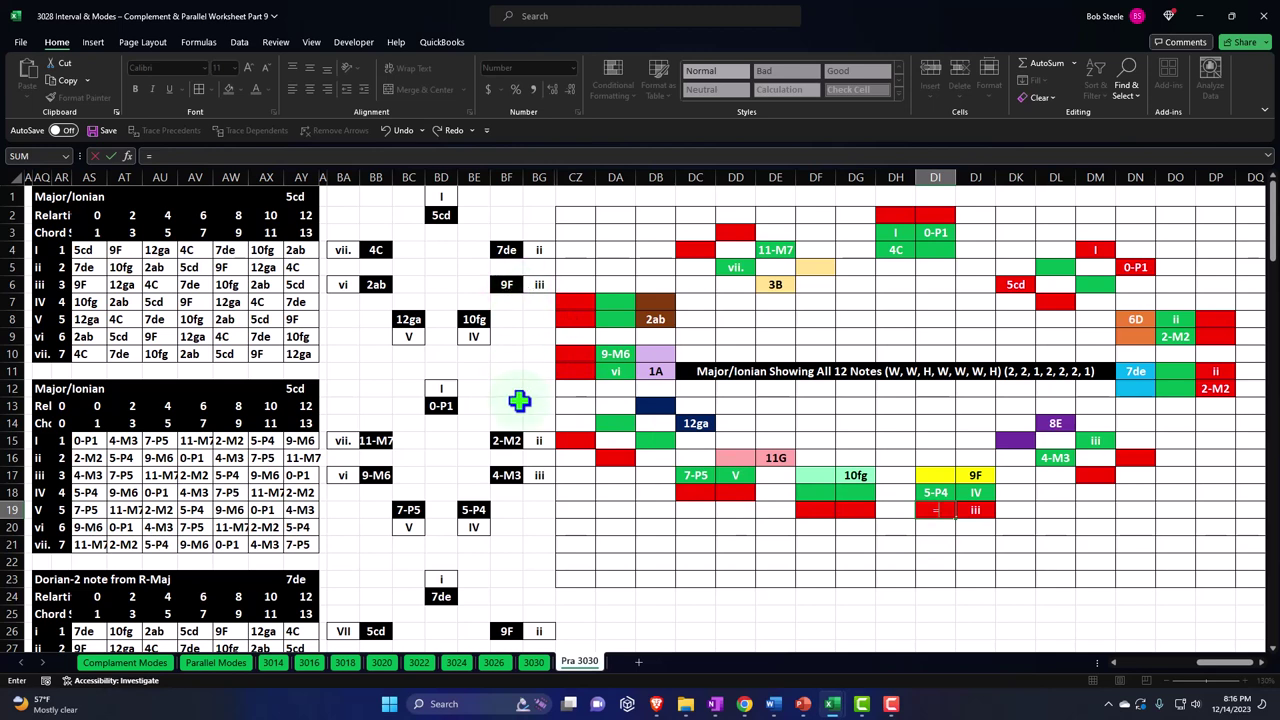
{"action": "left_click", "coordinate": [507, 475]}
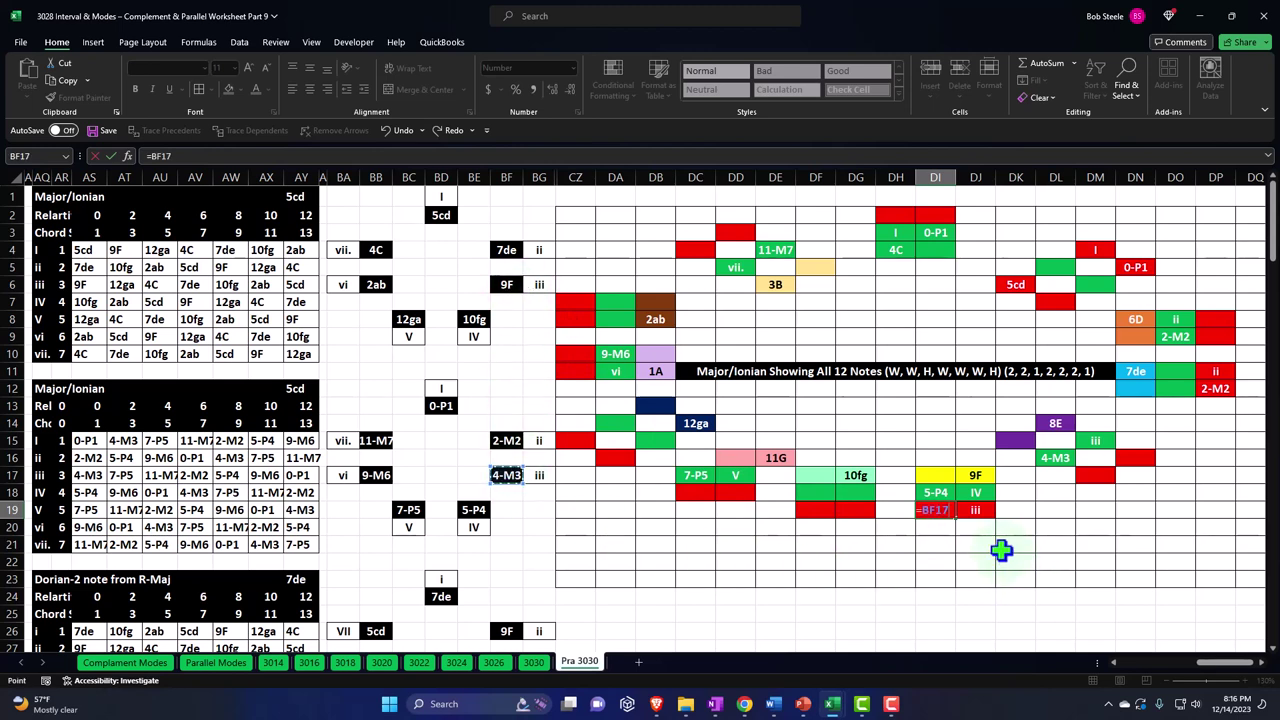
{"action": "key", "text": "ctrl+Return"}
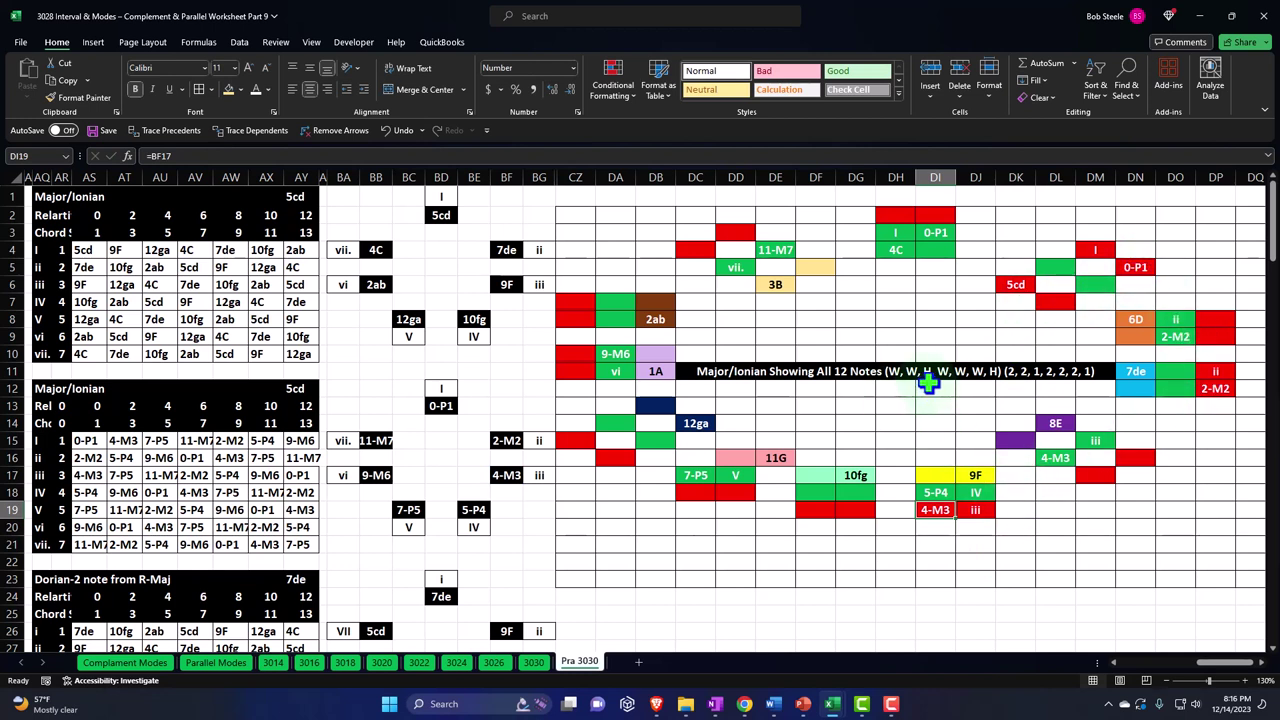
- Link DG19 to BE9 to show IV, and DF19 to BE19 to show 5-P4
{"action": "left_click", "coordinate": [857, 509]}
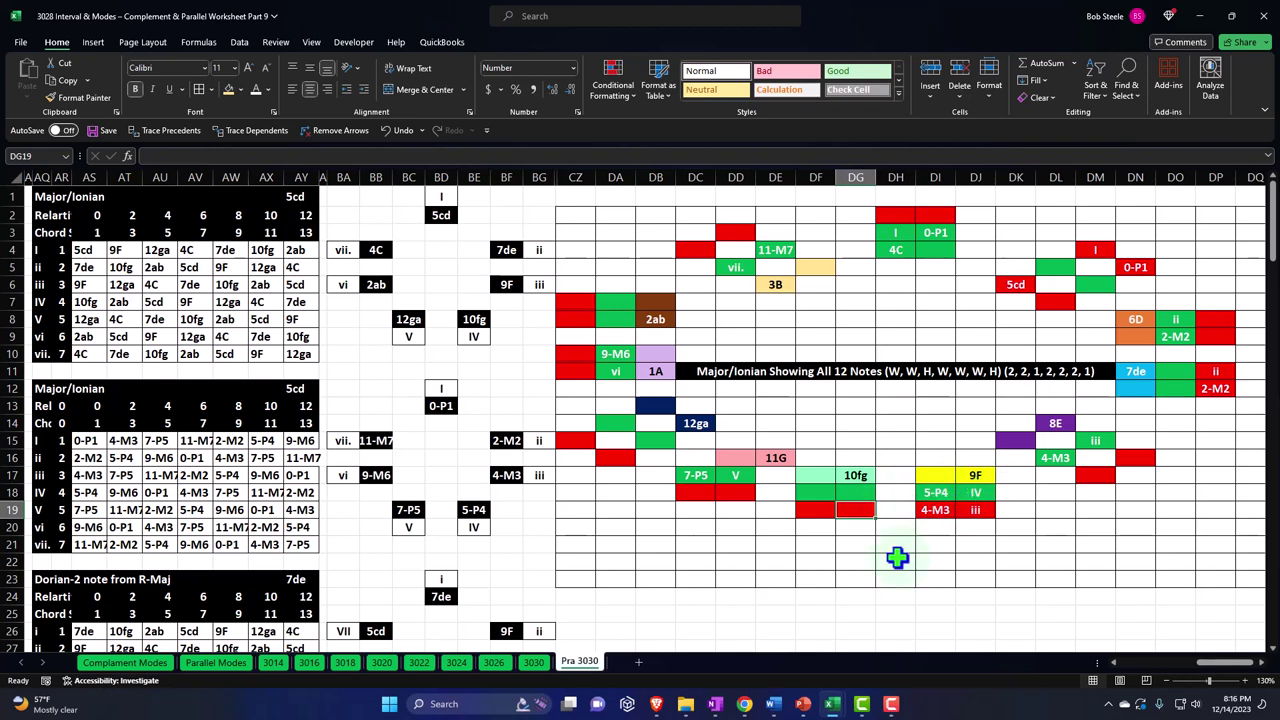
{"action": "type", "text": "="}
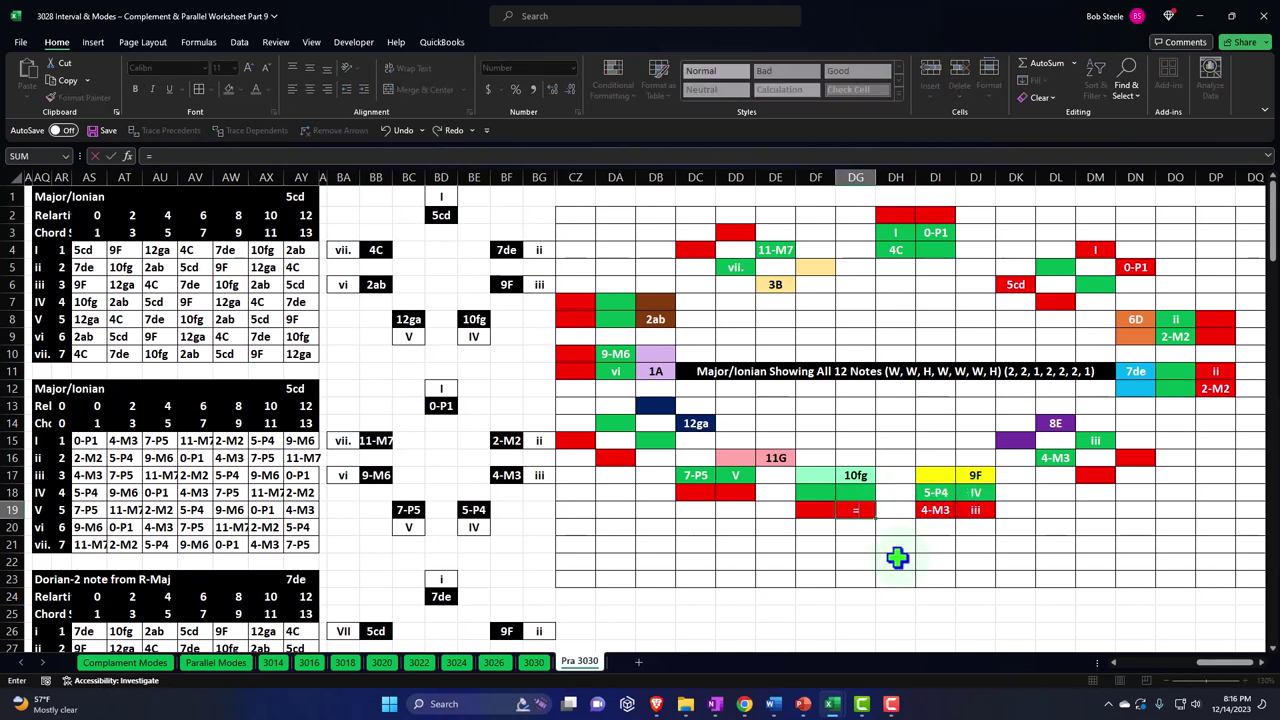
{"action": "key", "text": "Left"}
{"action": "key", "text": "Left"}
{"action": "key", "text": "Left"}
{"action": "key", "text": "Left"}
{"action": "key", "text": "Up"}
{"action": "key", "text": "Up"}
{"action": "key", "text": "Up"}
{"action": "key", "text": "Up"}
{"action": "key", "text": "Up"}
{"action": "key", "text": "Up"}
{"action": "key", "text": "Up"}
{"action": "key", "text": "Up"}
{"action": "key", "text": "Up"}
{"action": "key", "text": "Up"}
{"action": "key", "text": "Left"}
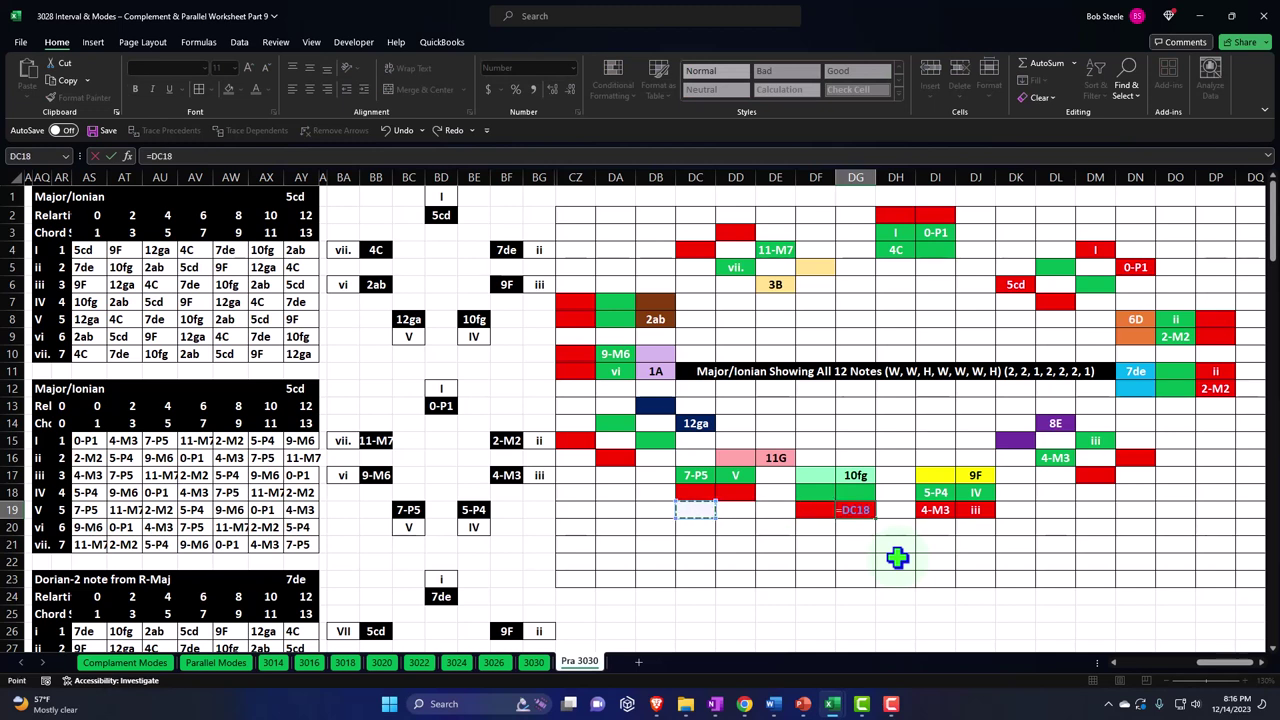
{"action": "key", "text": "Left"}
{"action": "key", "text": "Left"}
{"action": "key", "text": "Left"}
{"action": "key", "text": "Left"}
{"action": "key", "text": "Left"}
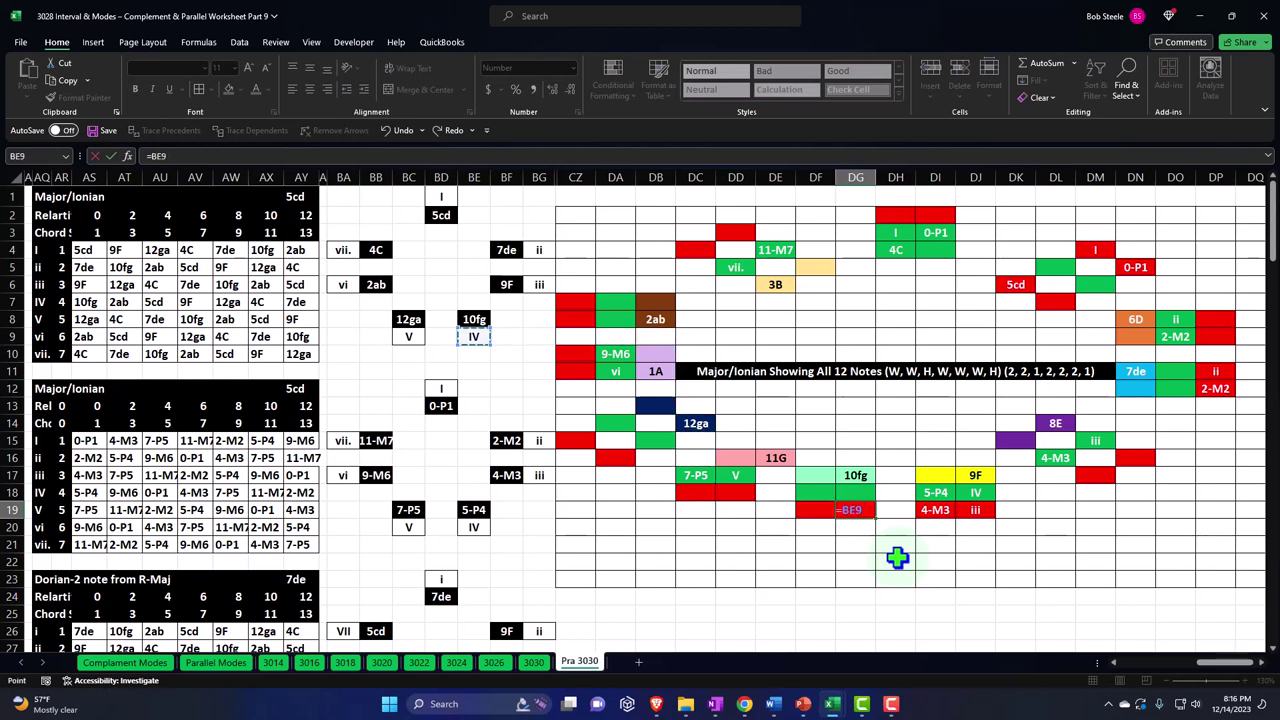
{"action": "key", "text": "Return"}
{"action": "key", "text": "Up"}
{"action": "type", "text": "="}
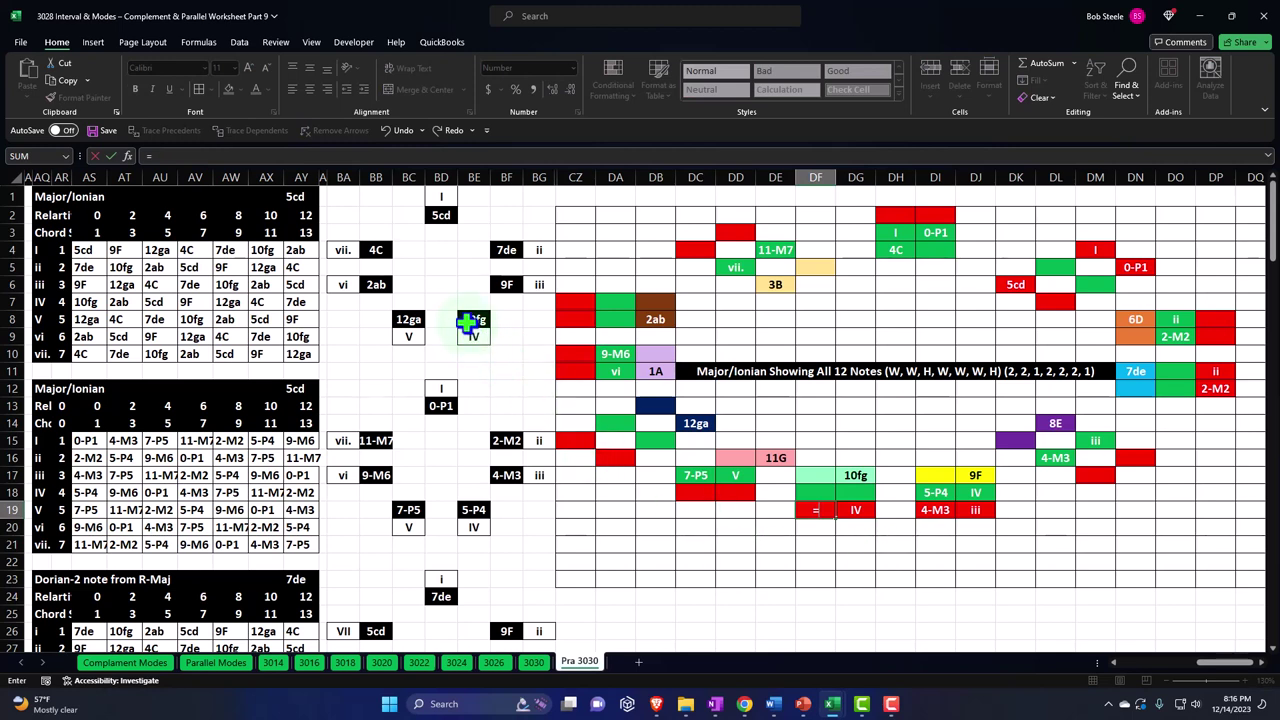
{"action": "left_click", "coordinate": [473, 509]}
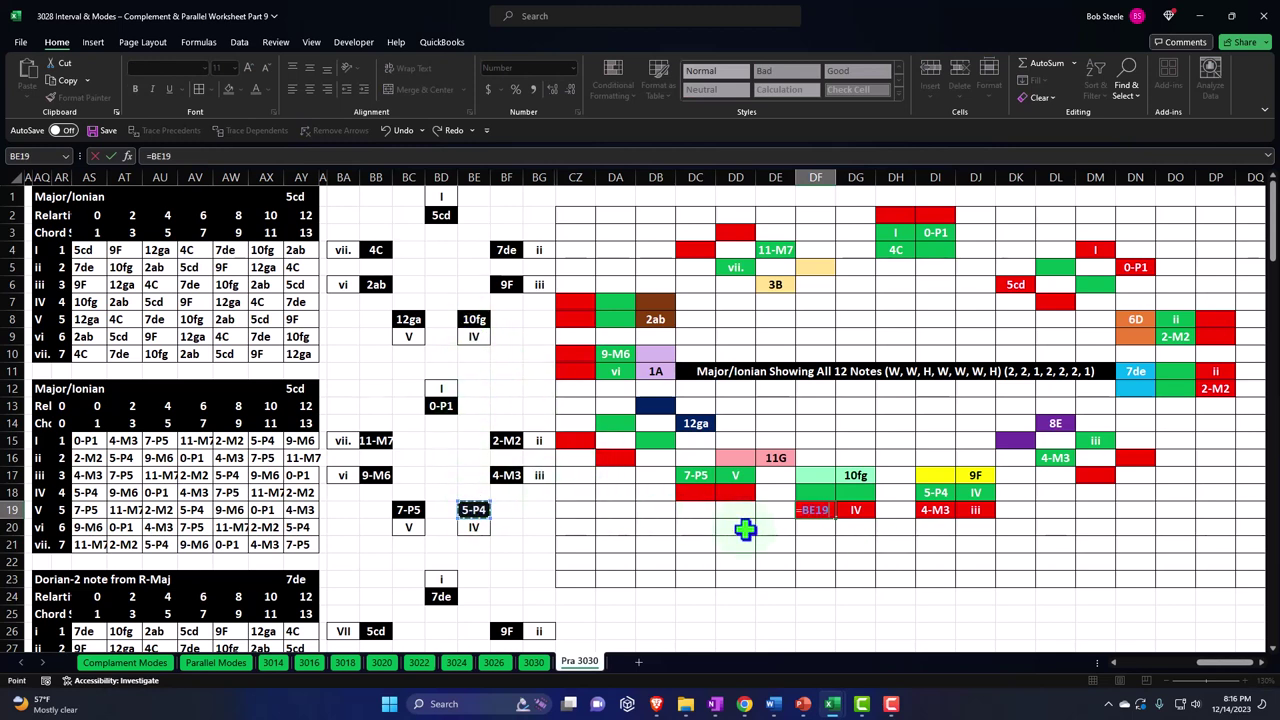
{"action": "key", "text": "ctrl+Return"}
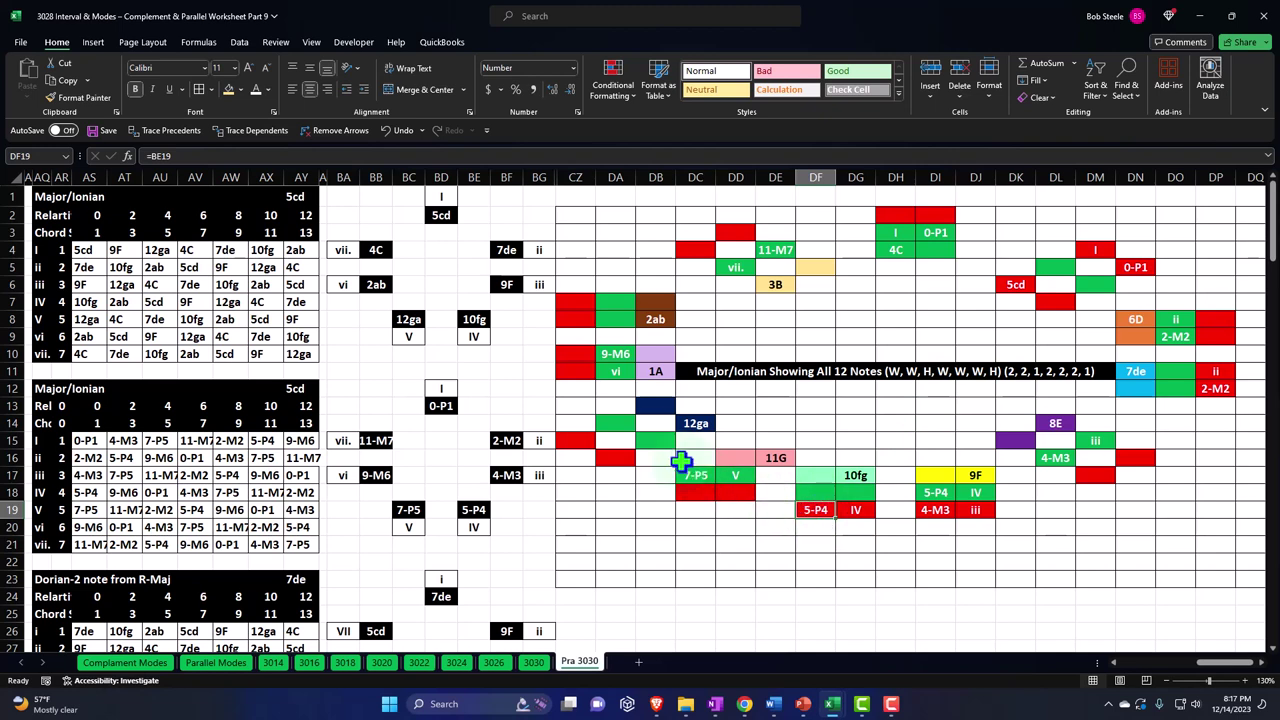
- Link red cells DA16 to BC9 (V) and CZ15 to BC19 (7-P5) with formulas
{"action": "left_click", "coordinate": [617, 458]}
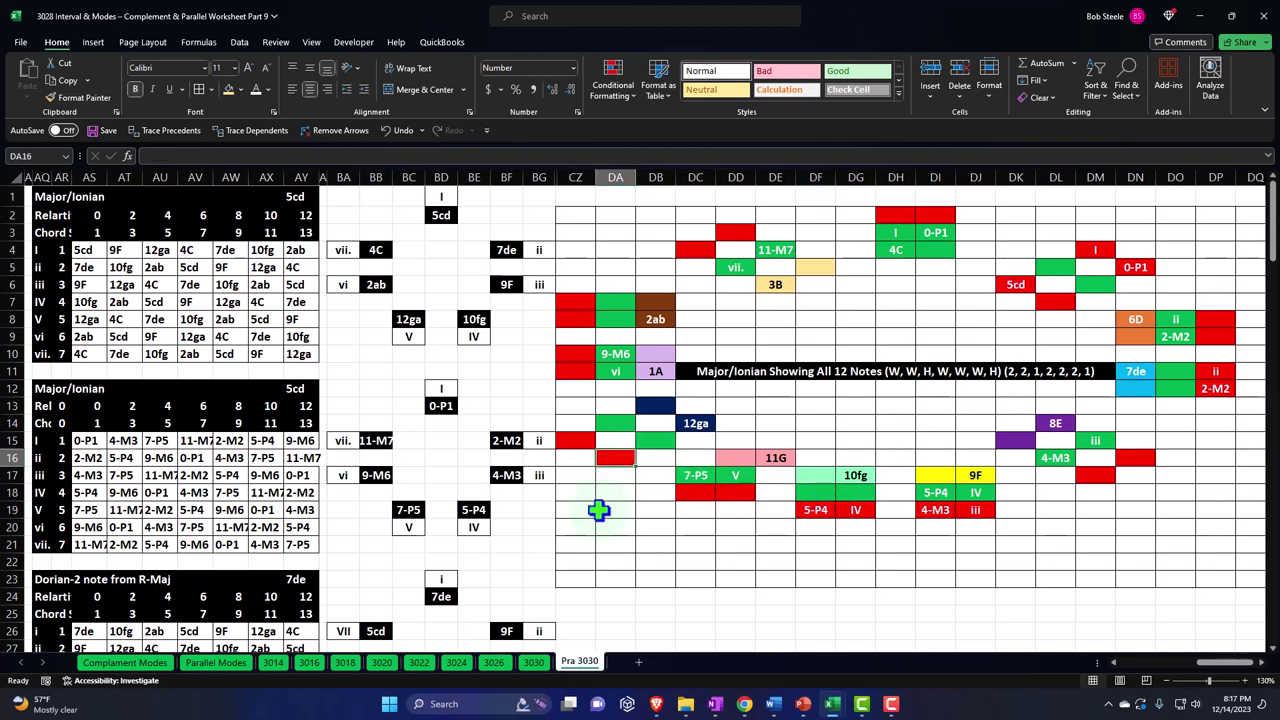
{"action": "type", "text": "="}
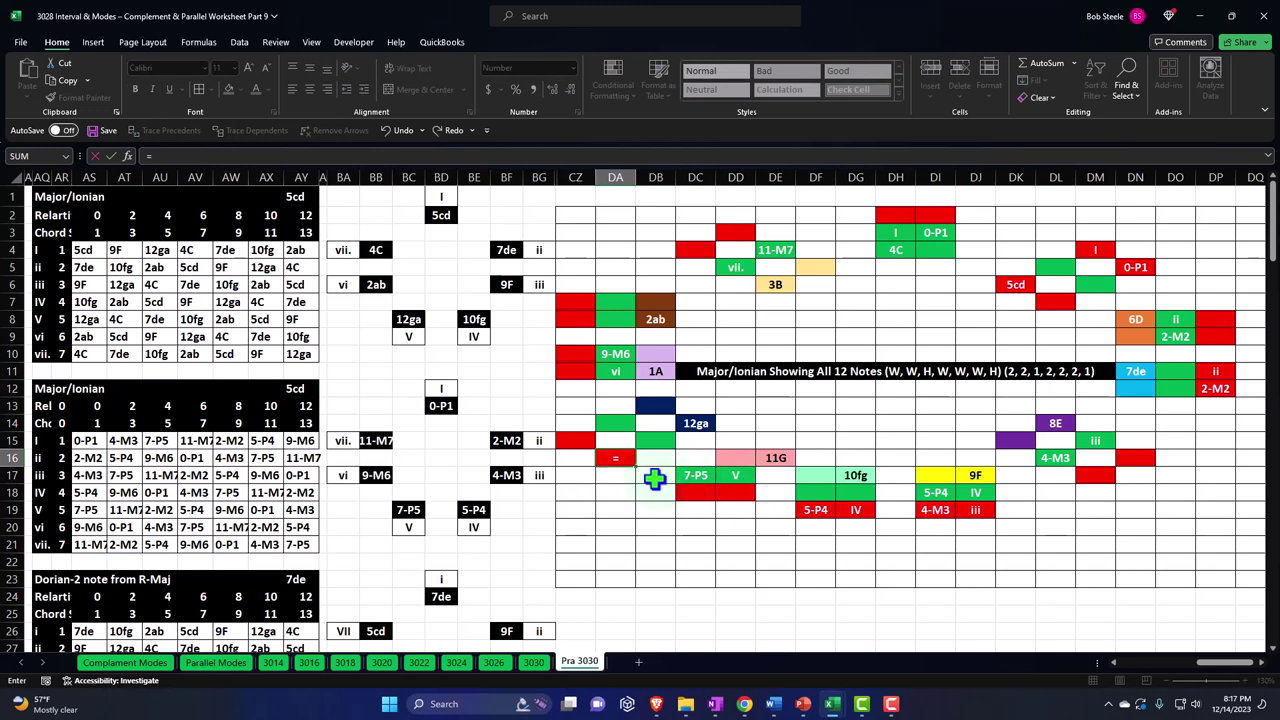
{"action": "left_click", "coordinate": [408, 337]}
{"action": "key", "text": "Return"}
{"action": "key", "text": "Up"}
{"action": "key", "text": "Up"}
{"action": "key", "text": "Left"}
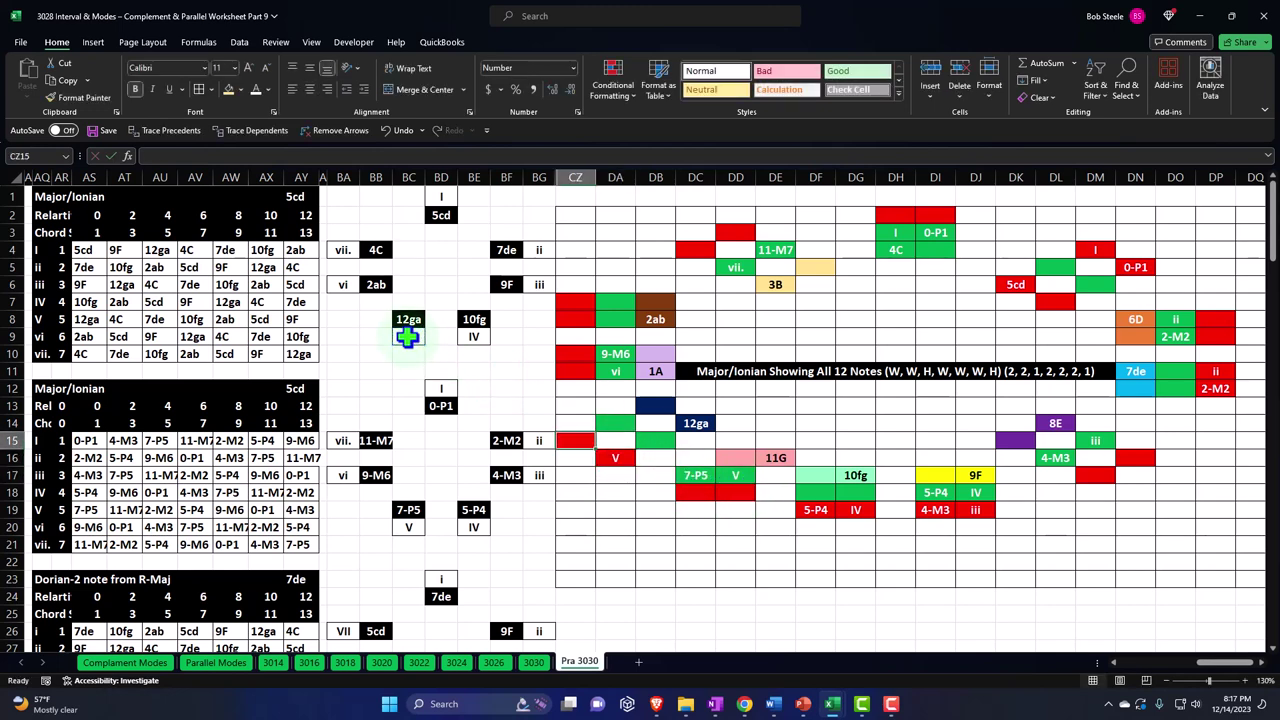
{"action": "type", "text": "="}
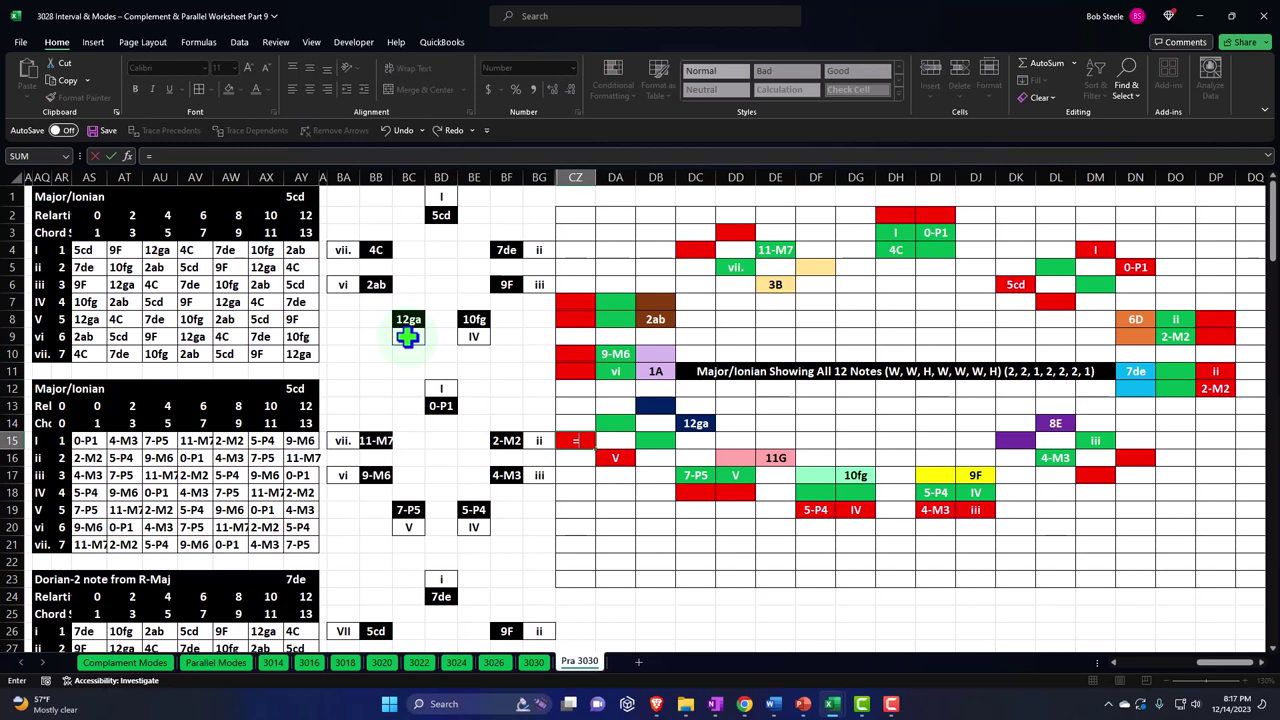
{"action": "left_click", "coordinate": [408, 510]}
{"action": "key", "text": "Return"}
{"action": "key", "text": "Up"}
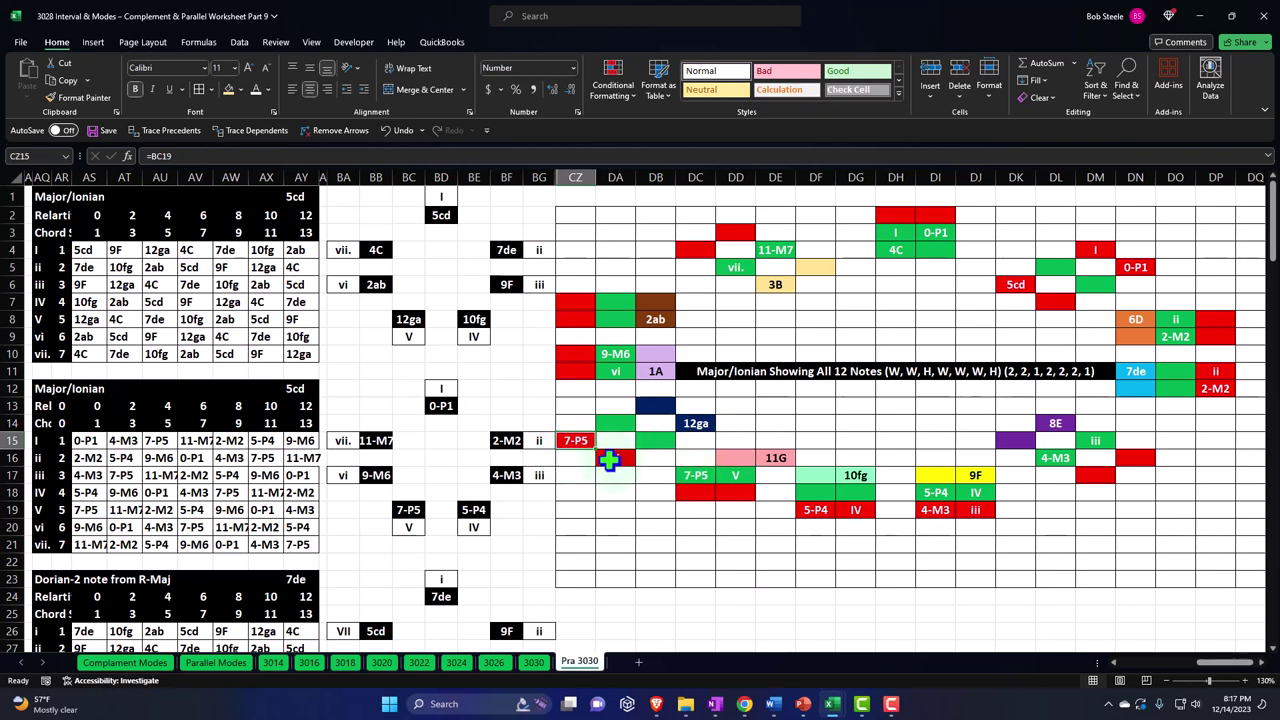
- Enter =BA6 in red cell CZ8 so it shows vi
{"action": "left_click", "coordinate": [574, 321]}
{"action": "type", "text": "="}
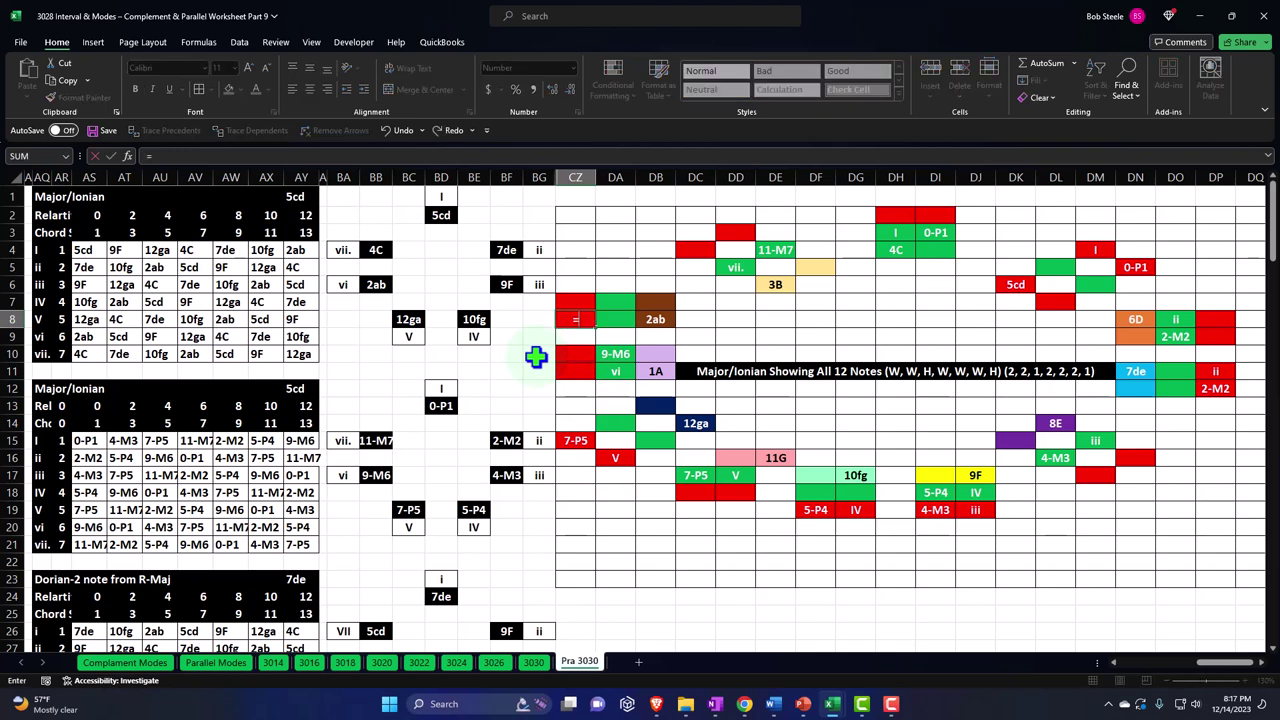
{"action": "key", "text": "Down"}
{"action": "key", "text": "Down"}
{"action": "key", "text": "Down"}
{"action": "key", "text": "Right"}
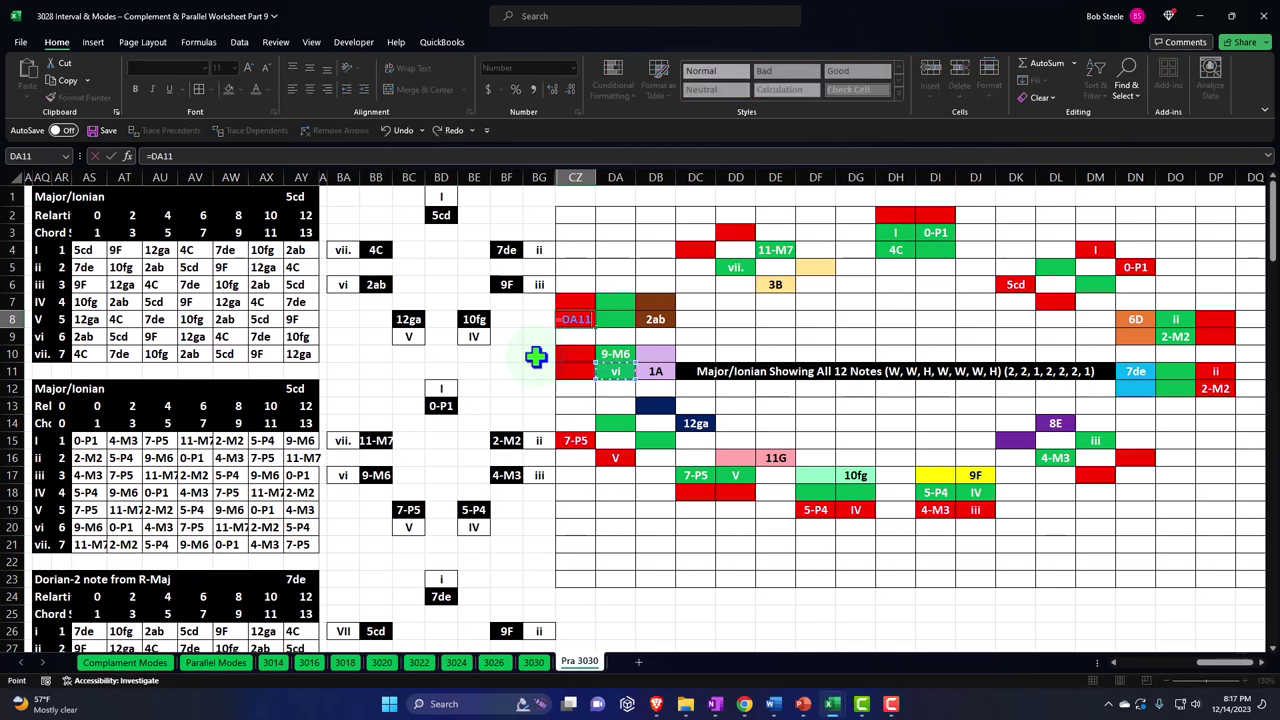
{"action": "key", "text": "Left"}
{"action": "key", "text": "Left"}
{"action": "key", "text": "Left"}
{"action": "key", "text": "Left"}
{"action": "key", "text": "Down"}
{"action": "key", "text": "Down"}
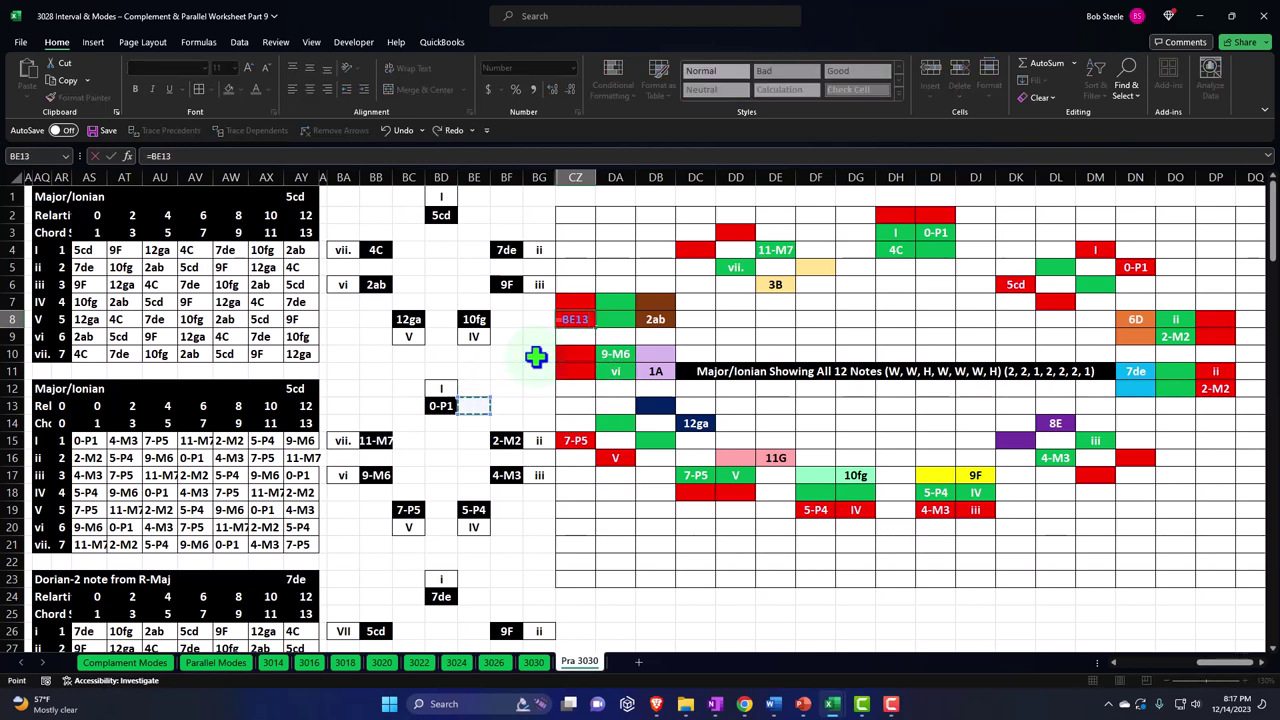
{"action": "key", "text": "Left"}
{"action": "key", "text": "Left"}
{"action": "key", "text": "Left"}
{"action": "key", "text": "Down"}
{"action": "key", "text": "Down"}
{"action": "key", "text": "Left"}
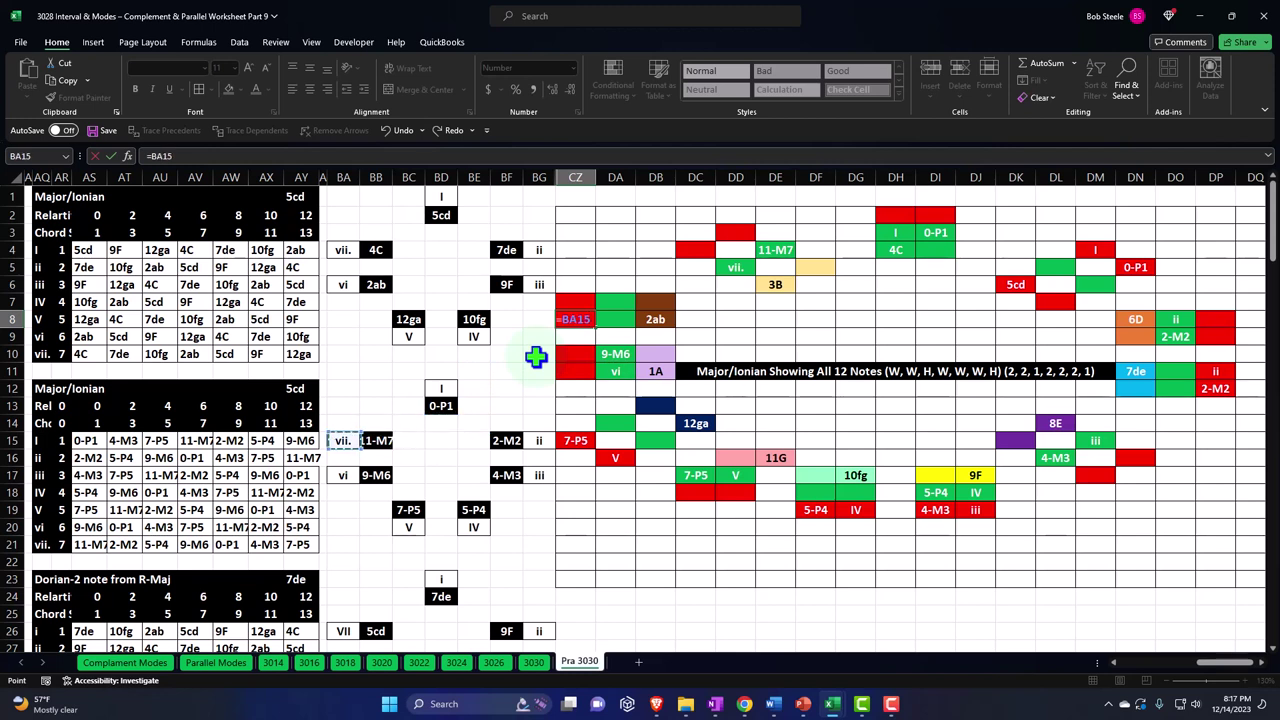
{"action": "key", "text": "Up"}
{"action": "key", "text": "Up"}
{"action": "key", "text": "Up"}
{"action": "key", "text": "Up"}
{"action": "key", "text": "Up"}
{"action": "key", "text": "Up"}
{"action": "key", "text": "Up"}
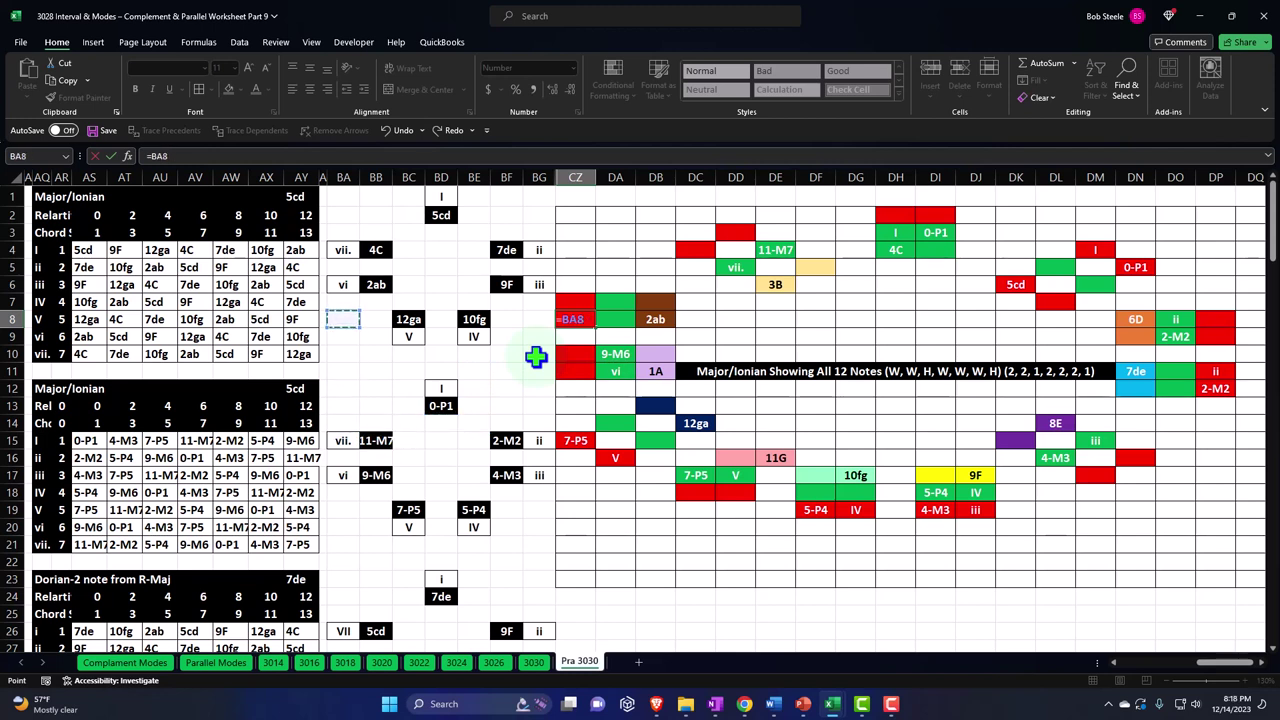
{"action": "key", "text": "Up"}
{"action": "key", "text": "Up"}
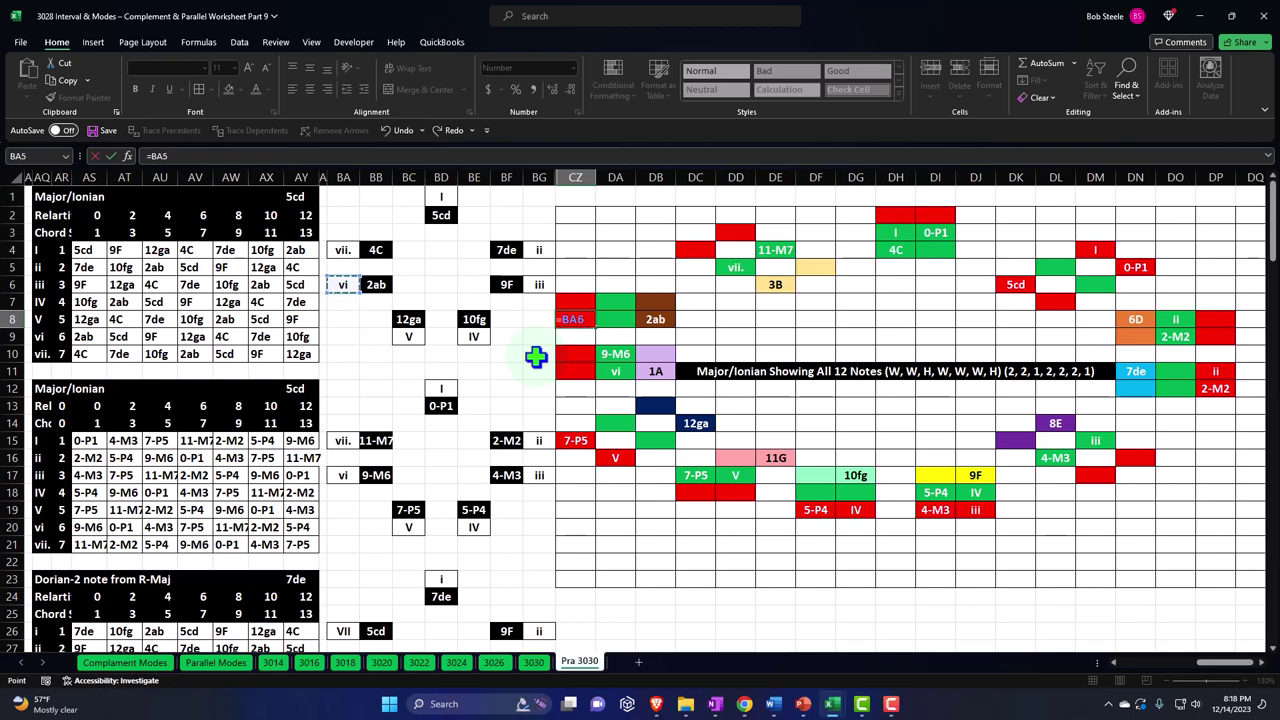
{"action": "key", "text": "Up"}
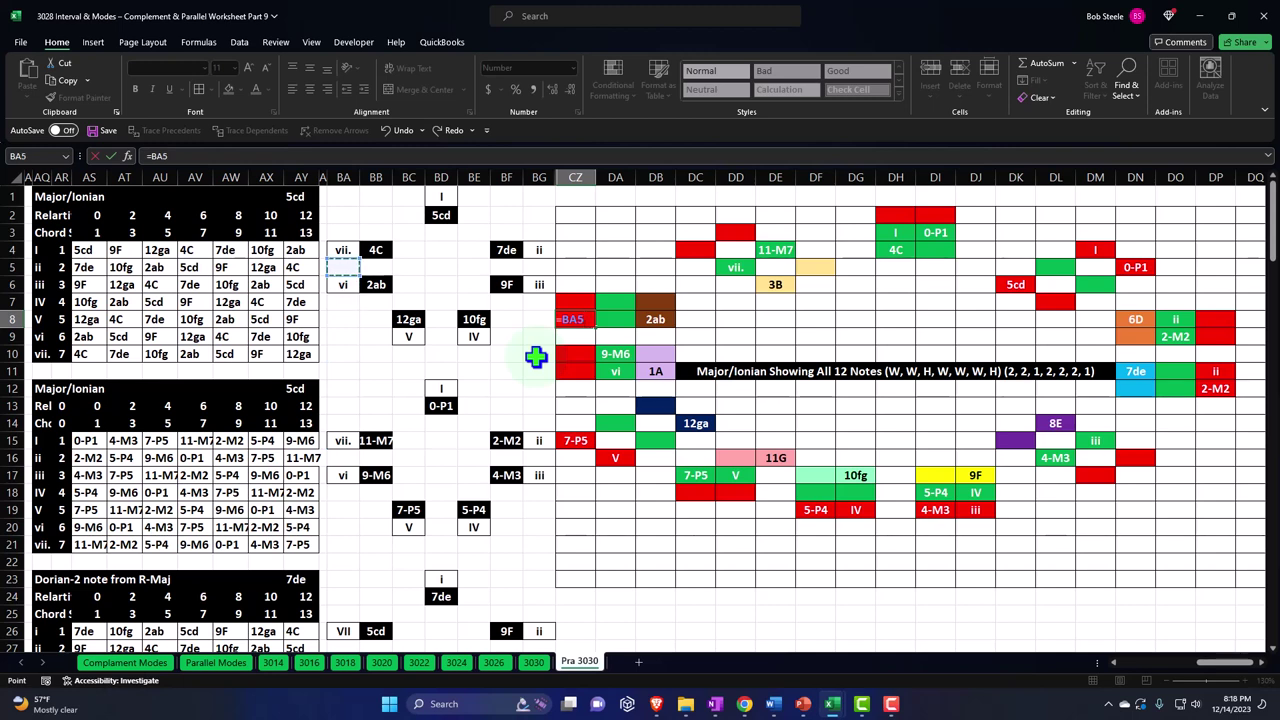
{"action": "key", "text": "Down"}
{"action": "key", "text": "Return"}
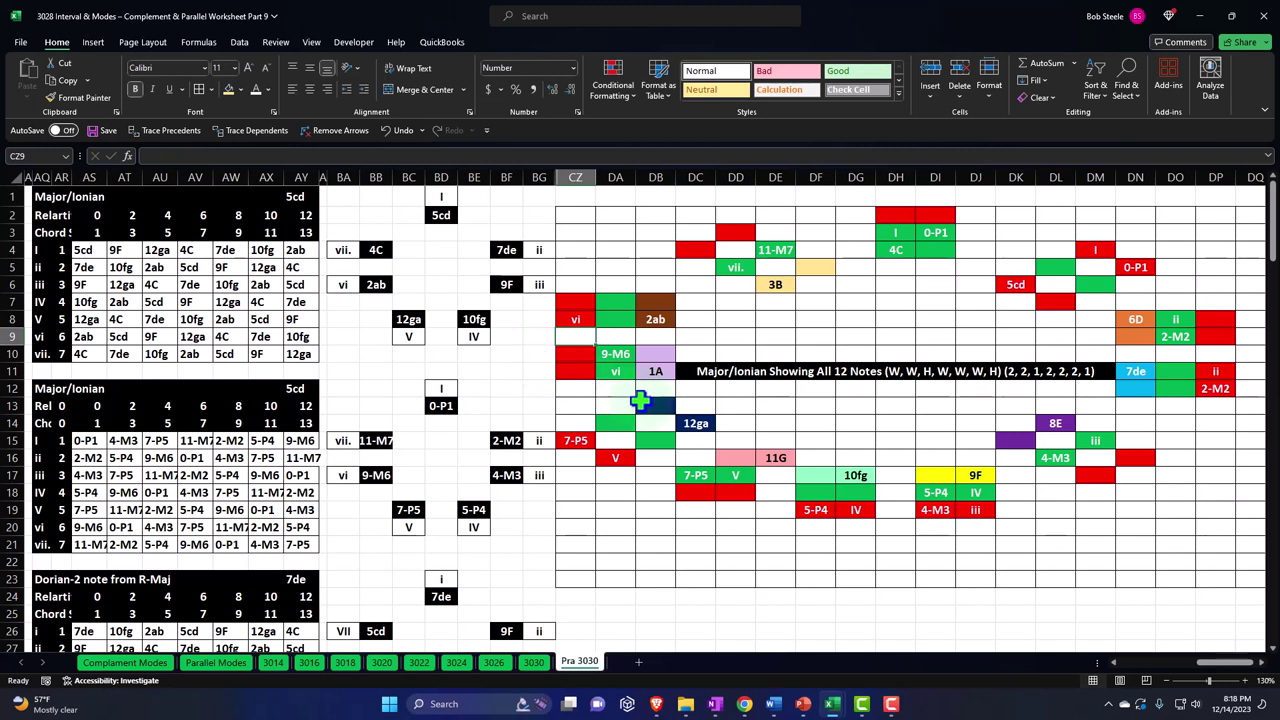
- Enter =BB17 in cell CZ7 so it shows 9-M6
{"action": "left_click", "coordinate": [566, 297]}
{"action": "type", "text": "="}
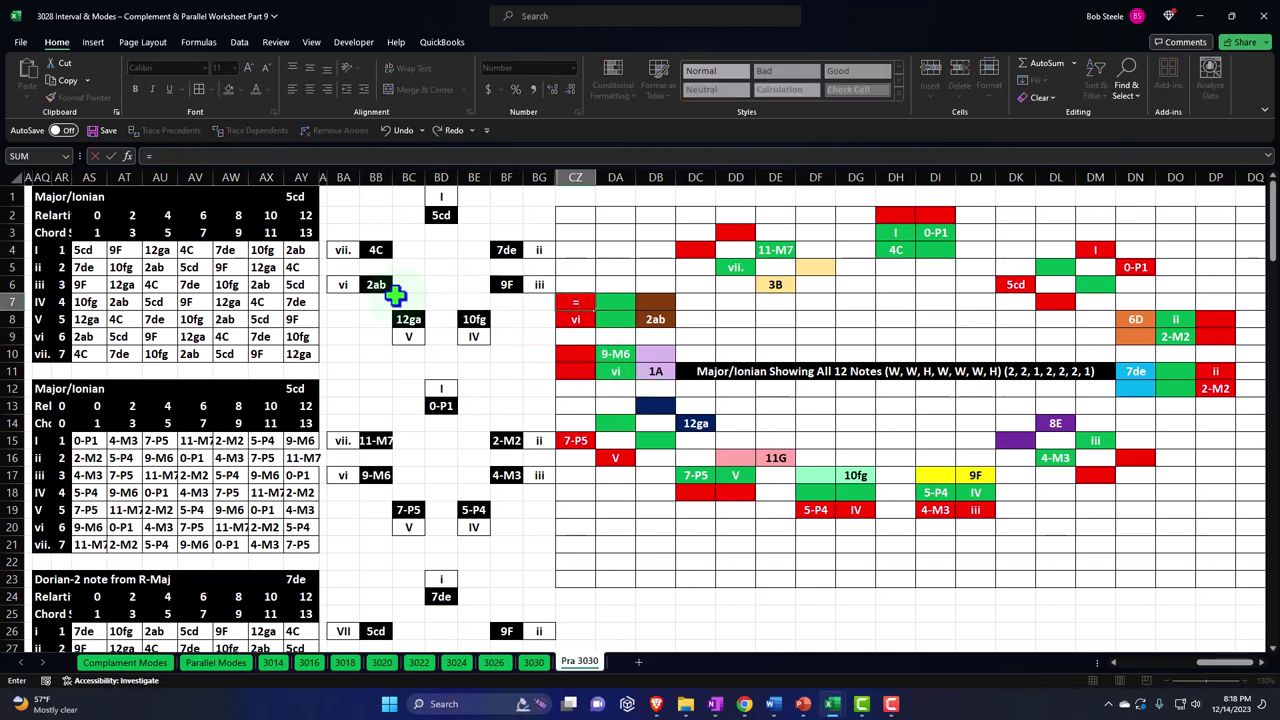
{"action": "left_click", "coordinate": [378, 477]}
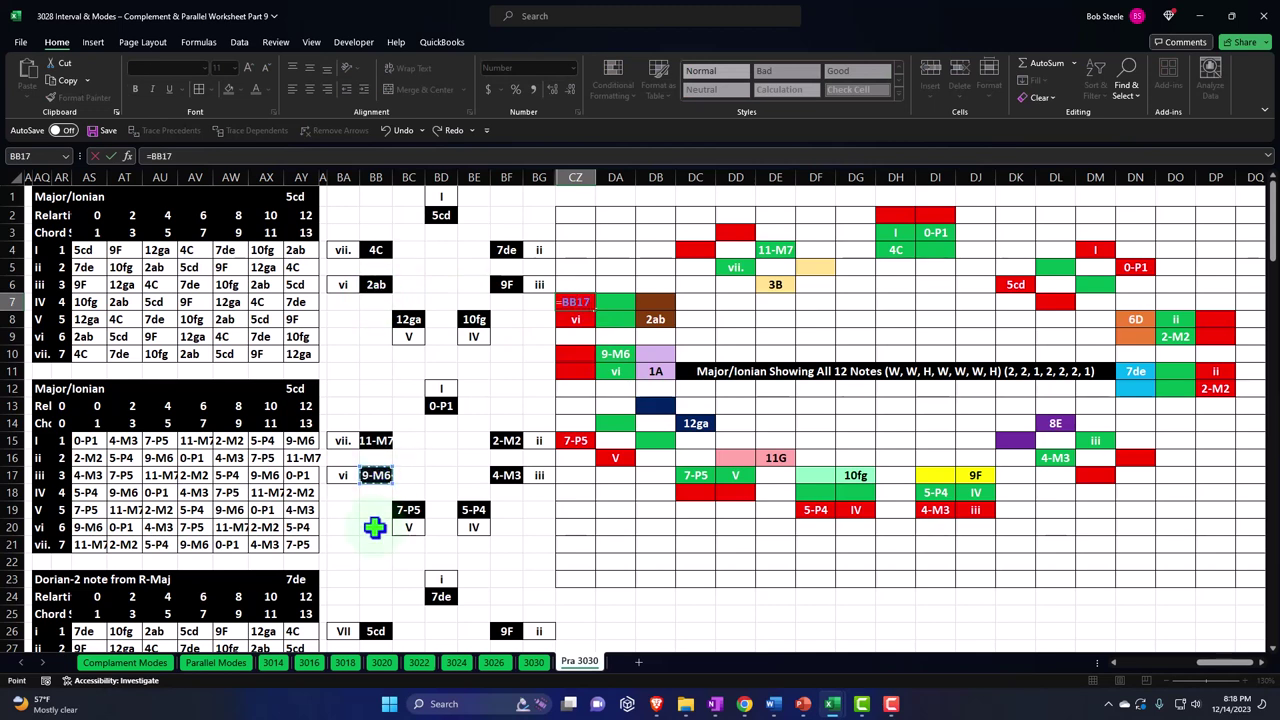
{"action": "key", "text": "ctrl+Return"}
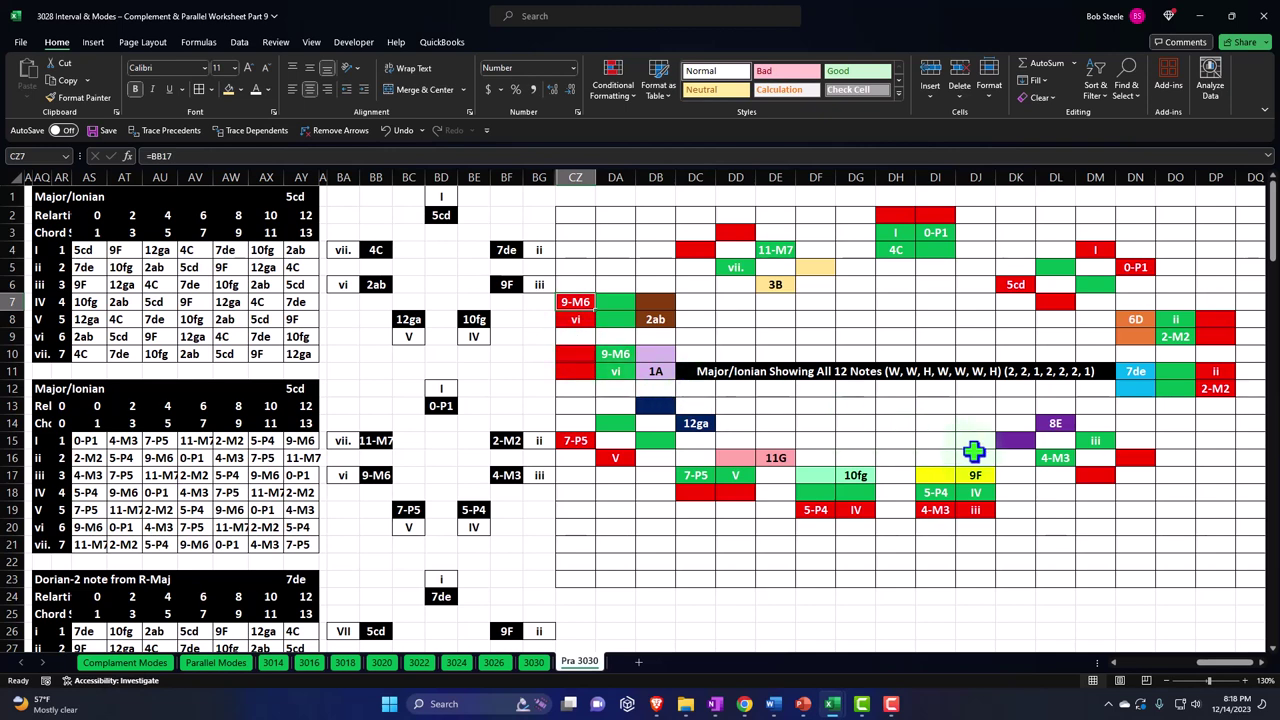
- Enter =BA4 in red cell DH2 so it shows vii
{"action": "left_click", "coordinate": [897, 217]}
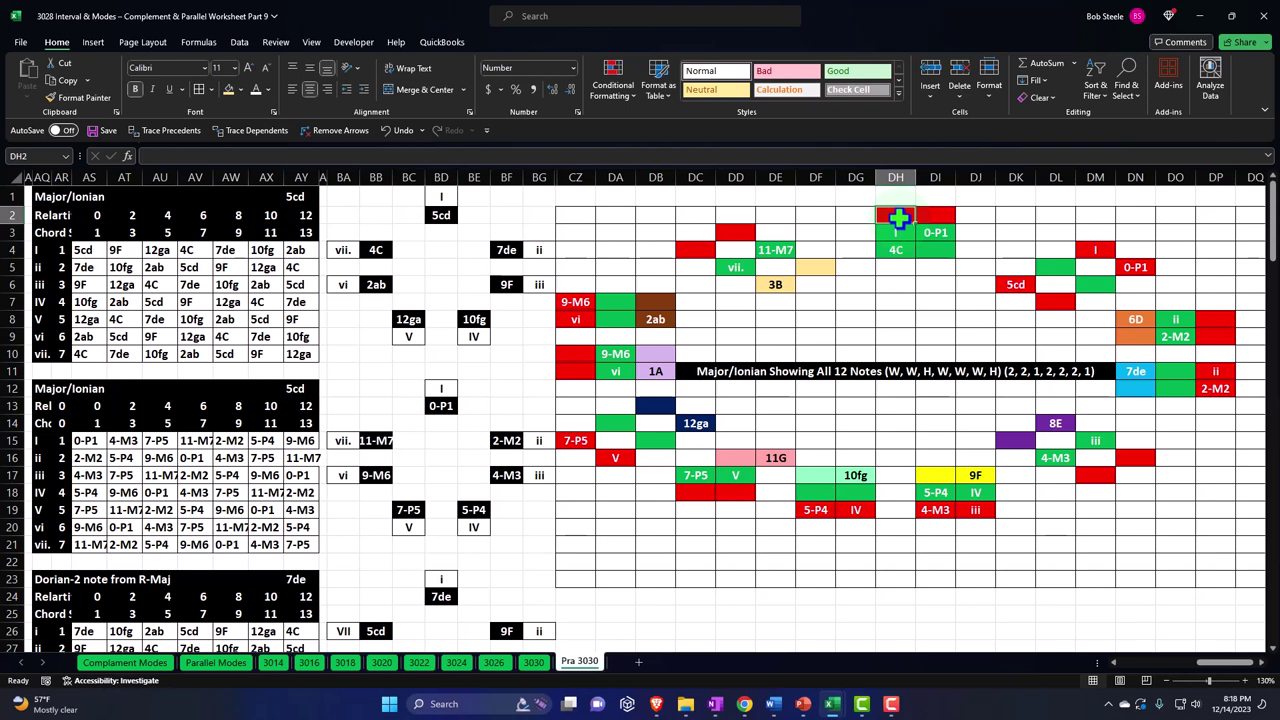
{"action": "type", "text": "="}
{"action": "key", "text": "Left"}
{"action": "key", "text": "Left"}
{"action": "key", "text": "Left"}
{"action": "key", "text": "Left"}
{"action": "key", "text": "Left"}
{"action": "key", "text": "Left"}
{"action": "key", "text": "Left"}
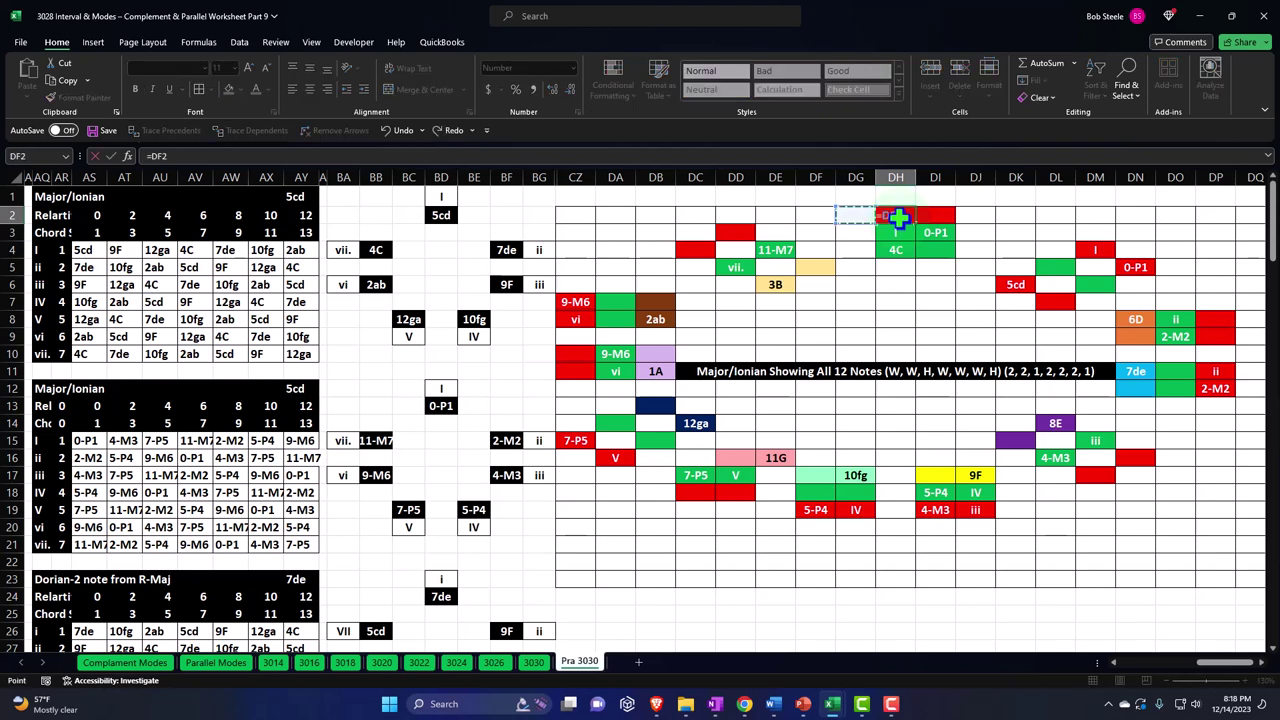
{"action": "key", "text": "Left"}
{"action": "key", "text": "Left"}
{"action": "key", "text": "Left"}
{"action": "key", "text": "Left"}
{"action": "key", "text": "Left"}
{"action": "key", "text": "Left"}
{"action": "key", "text": "Left"}
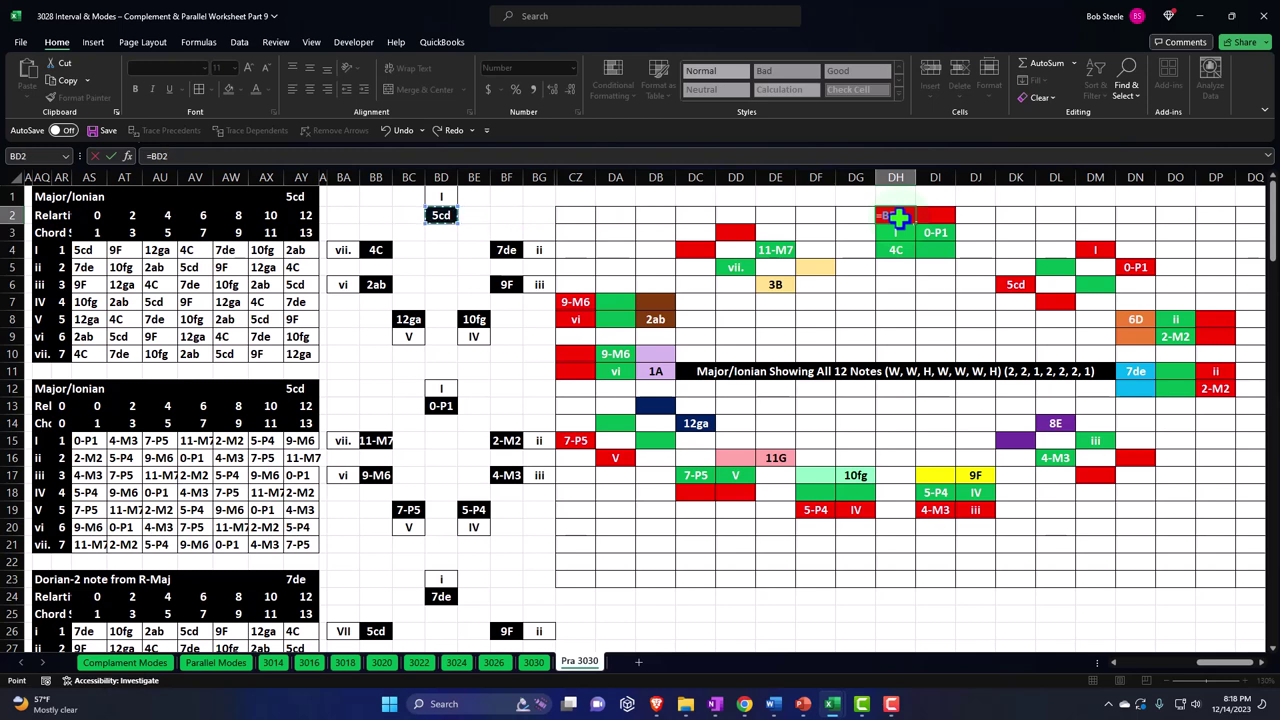
{"action": "key", "text": "Down"}
{"action": "key", "text": "Down"}
{"action": "key", "text": "Left"}
{"action": "key", "text": "ctrl+Return"}
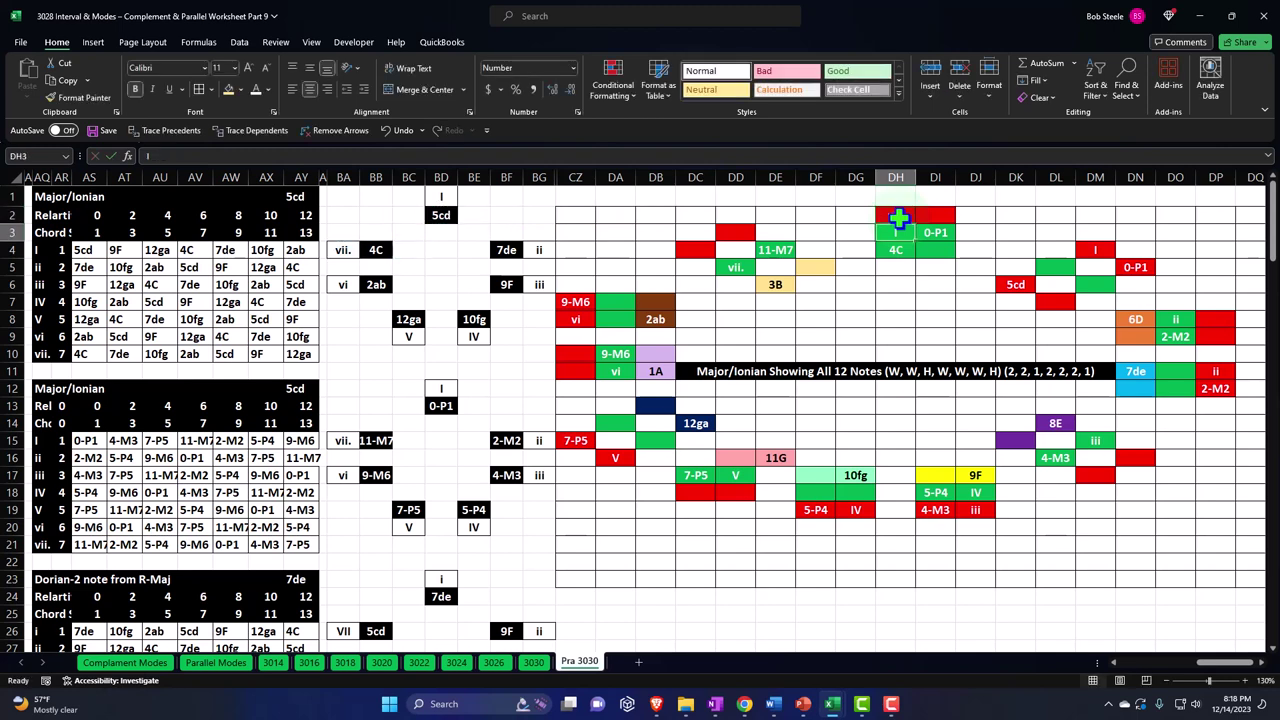
- Enter =BB15 in red cell DI2 so it shows 11-M7
{"action": "left_click", "coordinate": [931, 215]}
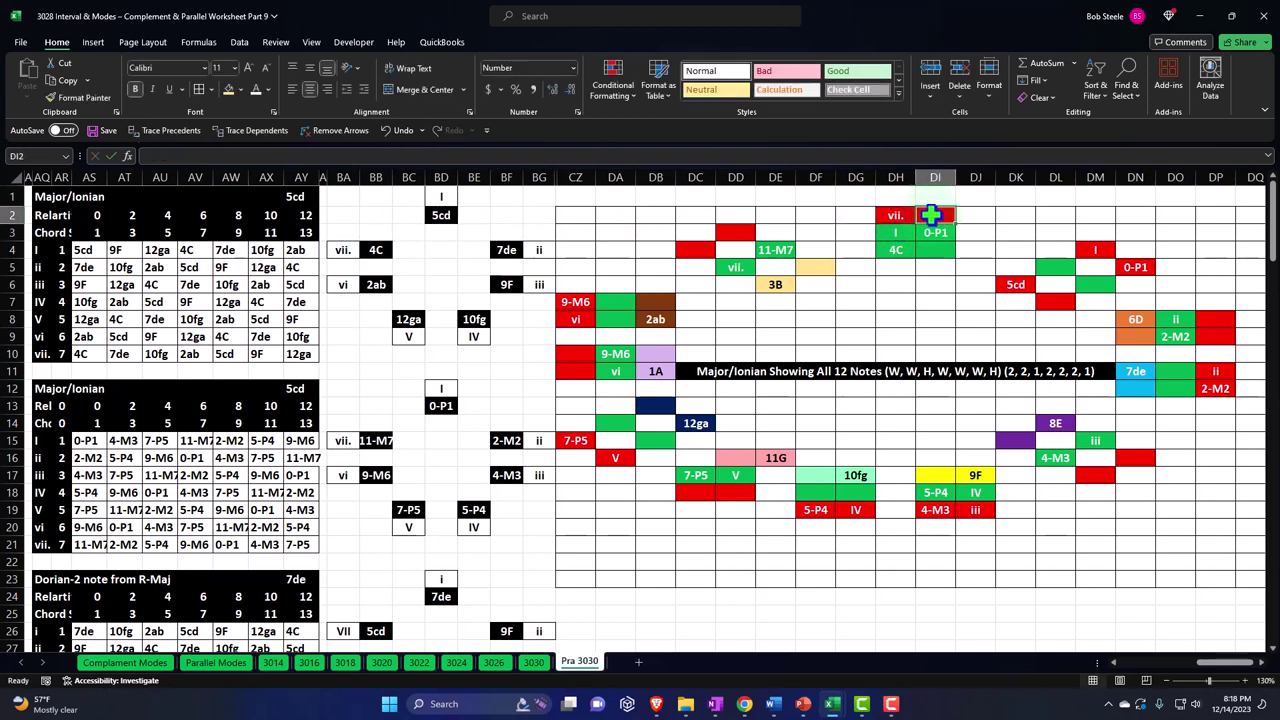
{"action": "type", "text": "="}
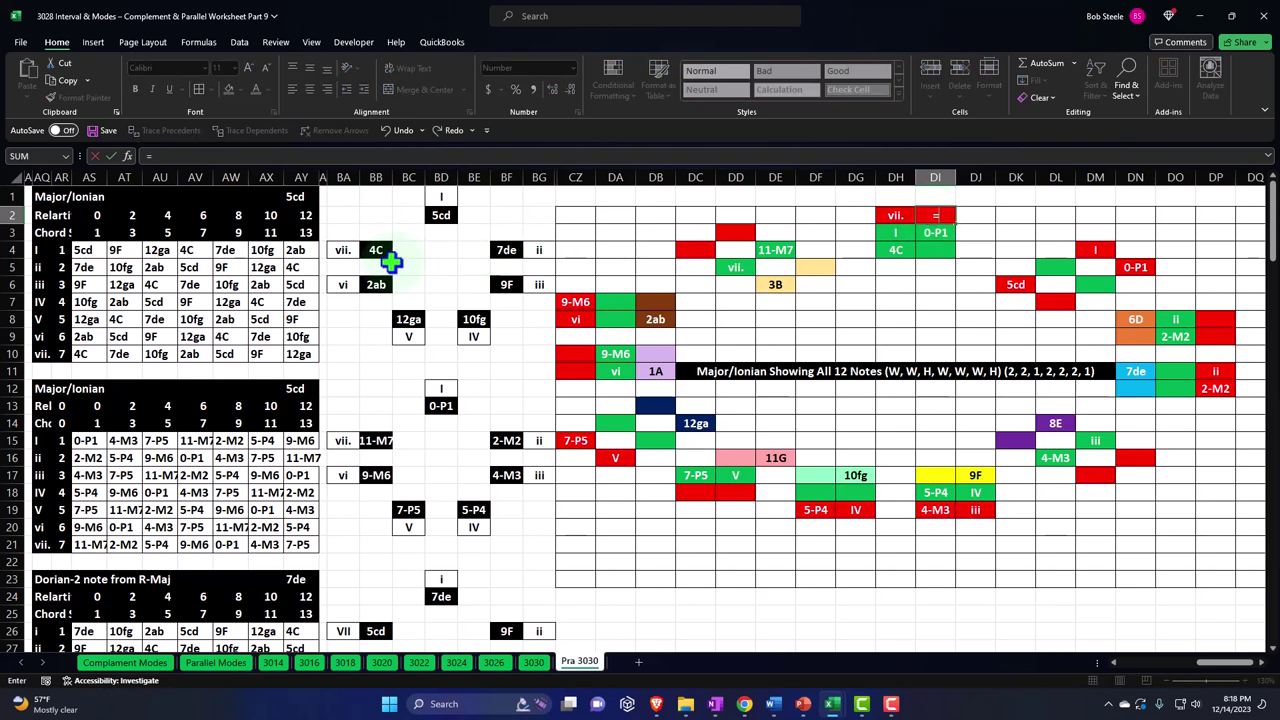
{"action": "left_click", "coordinate": [376, 442]}
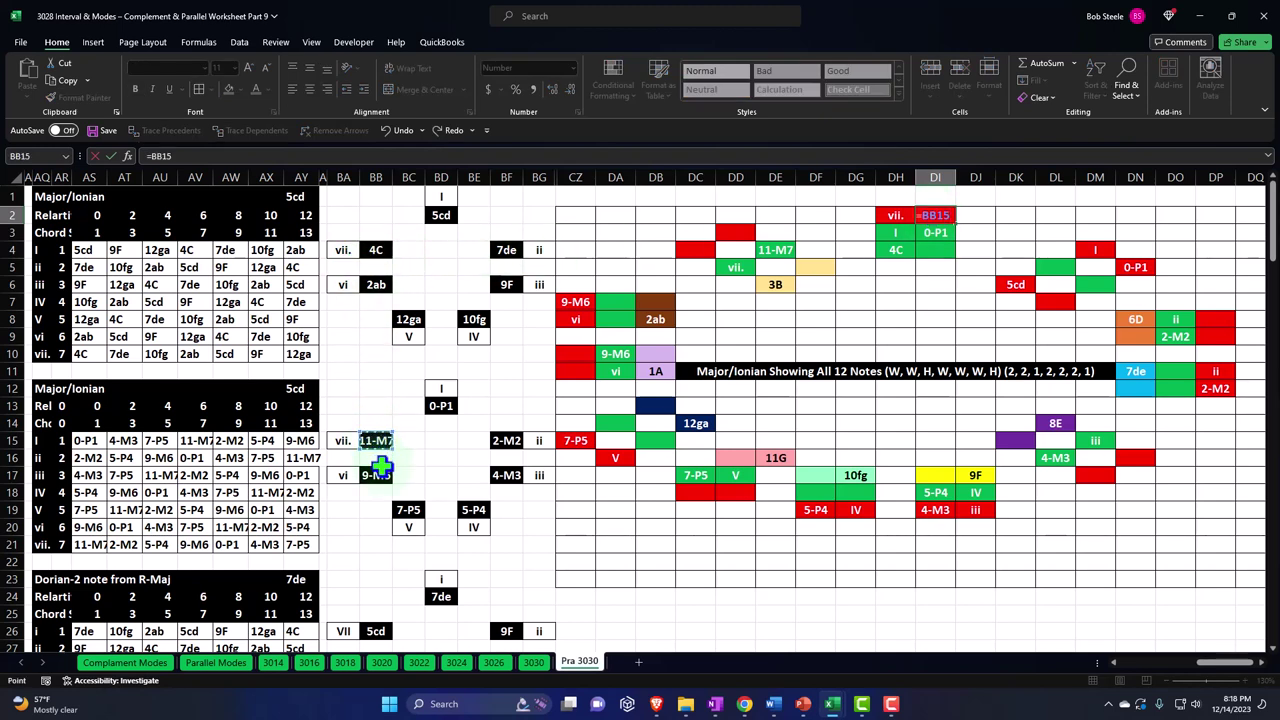
{"action": "key", "text": "ctrl+Return"}
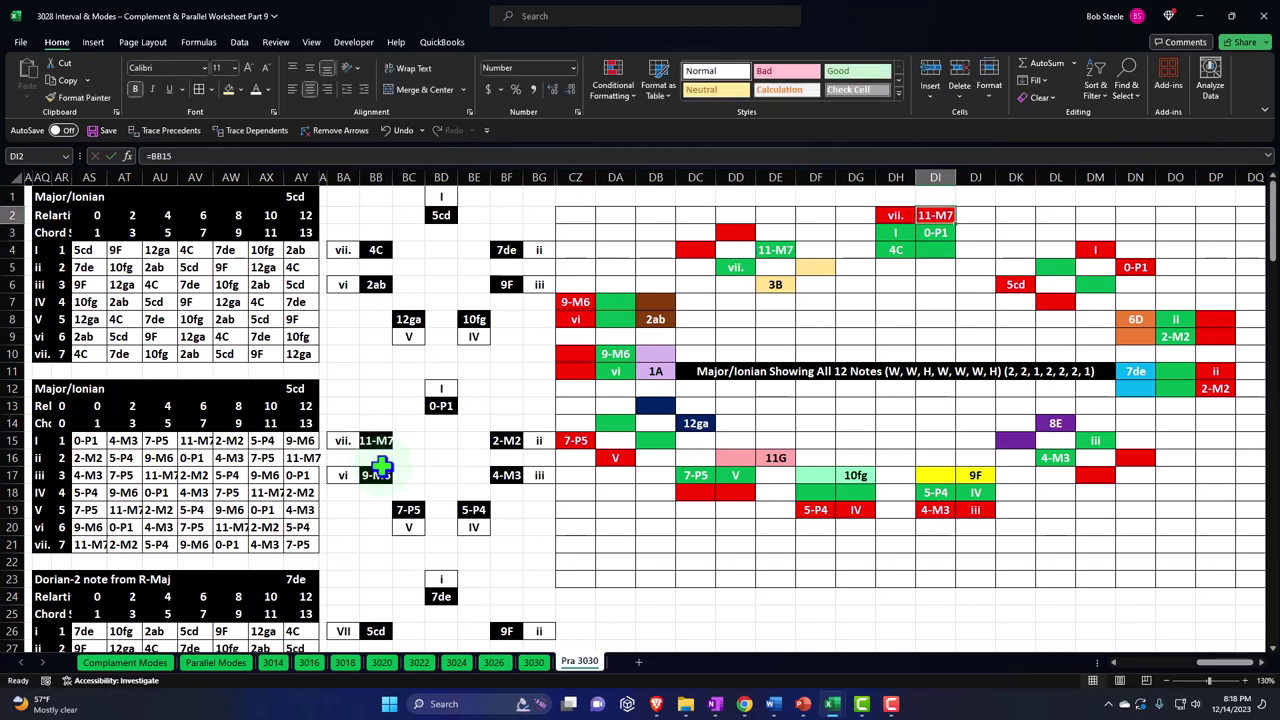
{"action": "left_click", "coordinate": [1133, 319]}
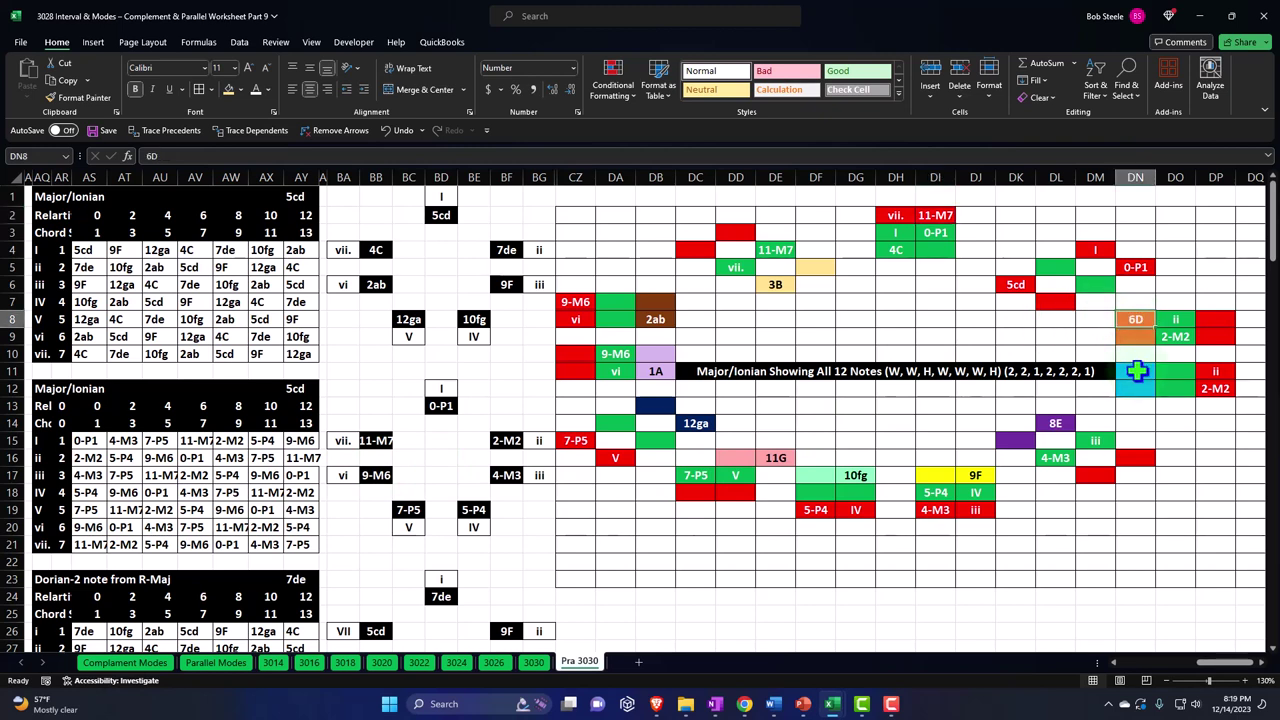
{"action": "left_click", "coordinate": [1137, 371]}
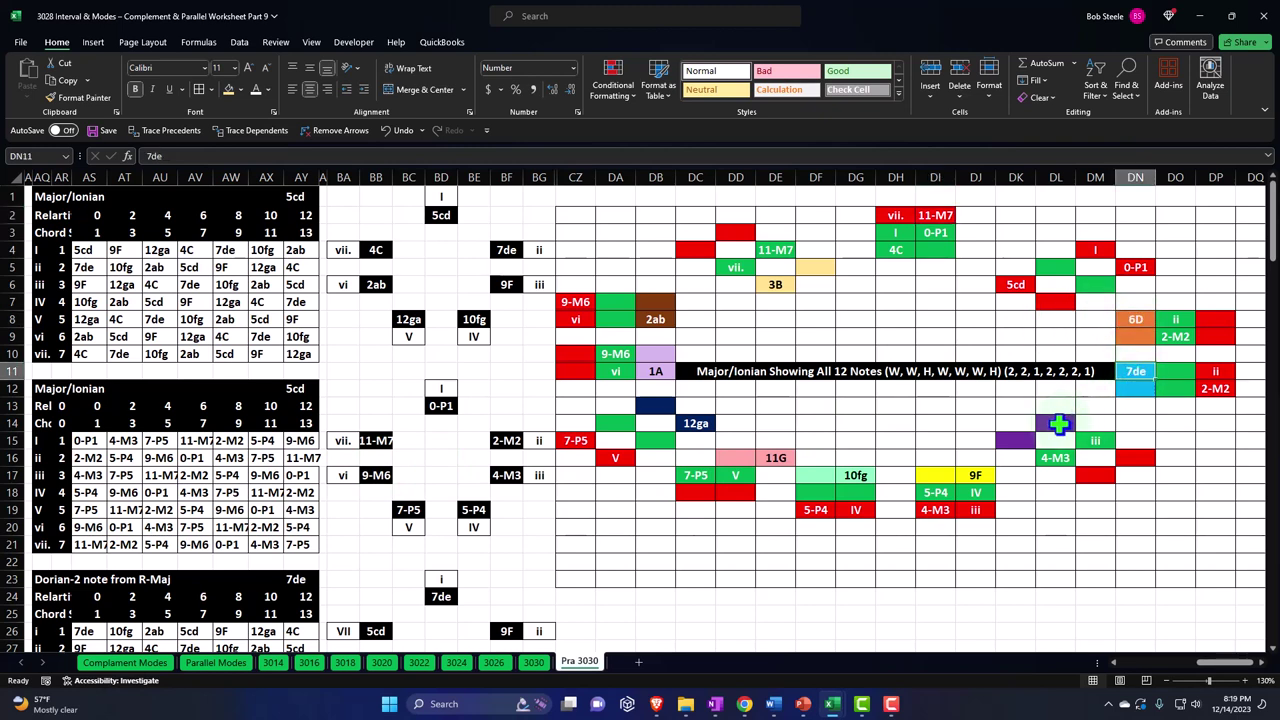
{"action": "left_click", "coordinate": [1057, 424]}
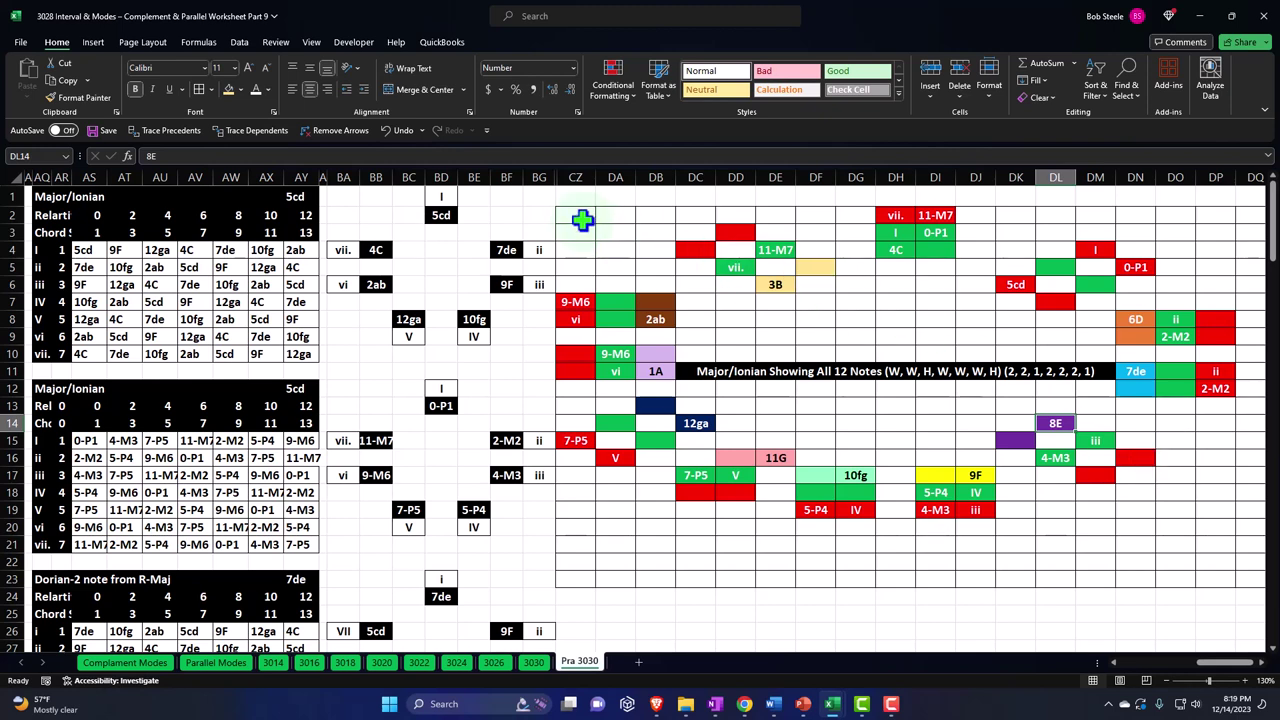
- Select the chart block CZ2:DQ23 and copy it
{"action": "left_click_drag", "start_coordinate": [575, 215], "coordinate": [1228, 580]}
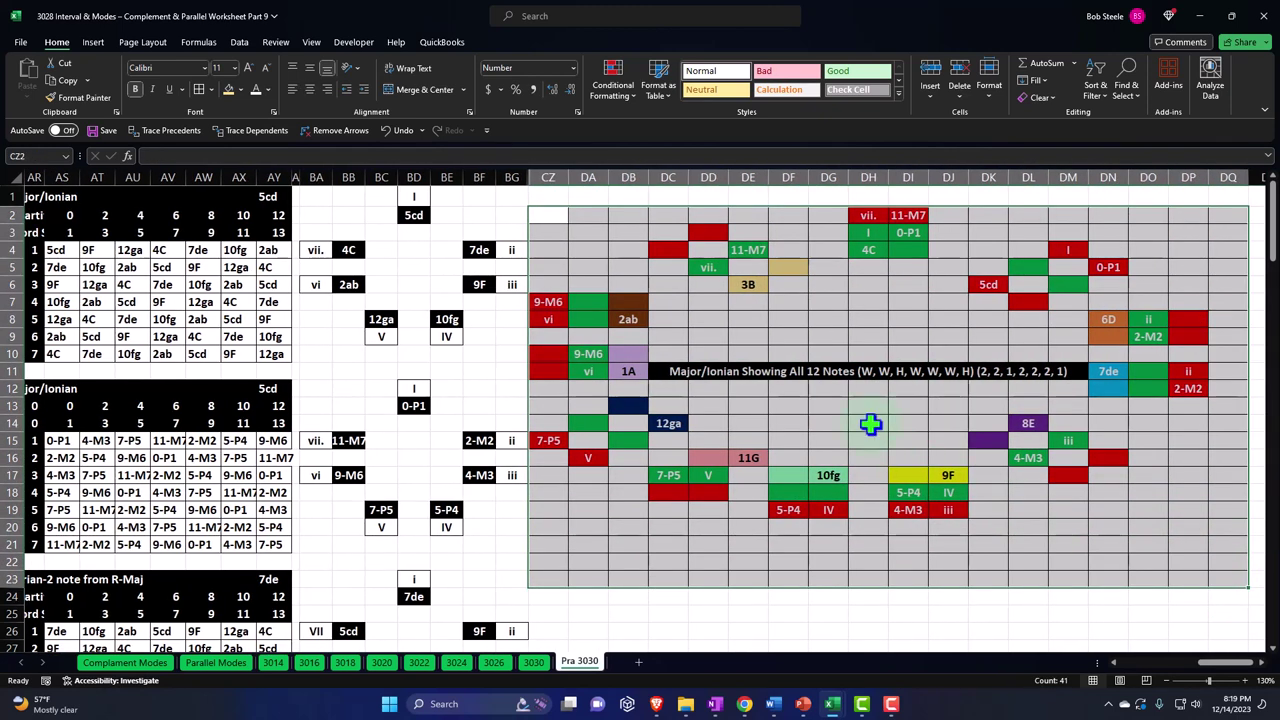
{"action": "right_click", "coordinate": [858, 400]}
{"action": "left_click", "coordinate": [891, 279]}
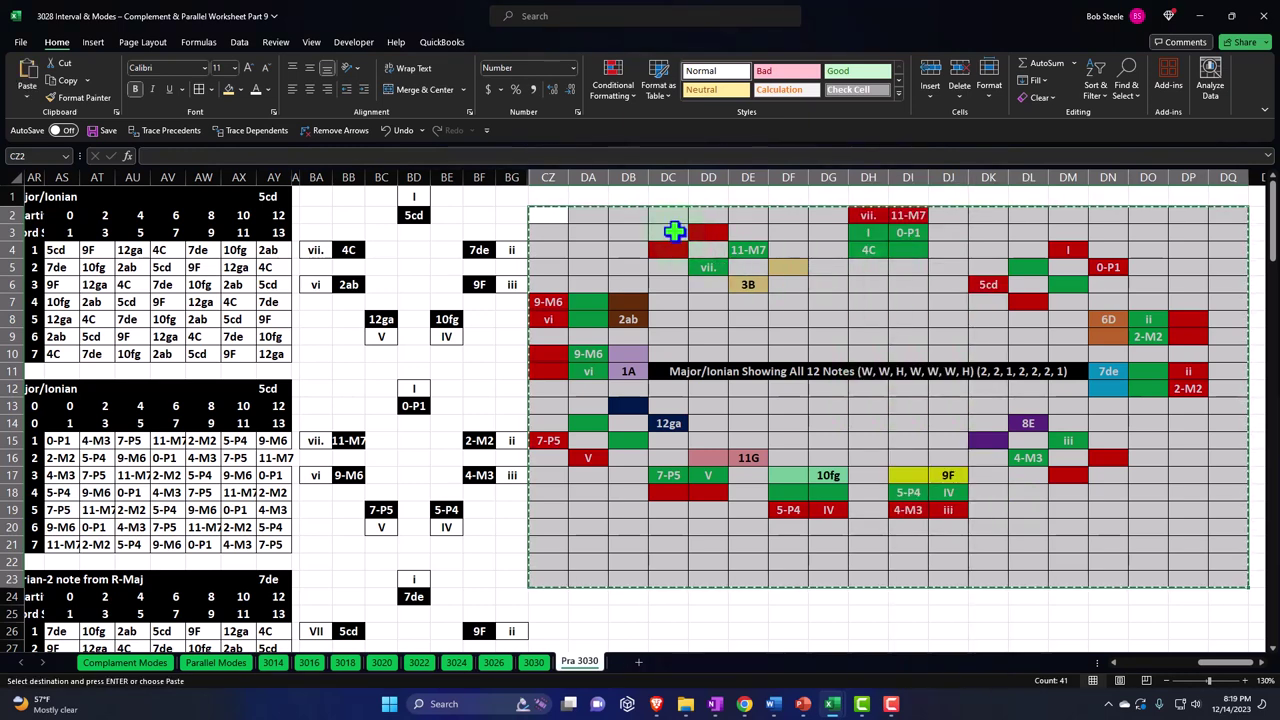
- Paste the copied chart block back onto itself and check cell DN8
{"action": "right_click", "coordinate": [678, 232]}
{"action": "left_click", "coordinate": [727, 318]}
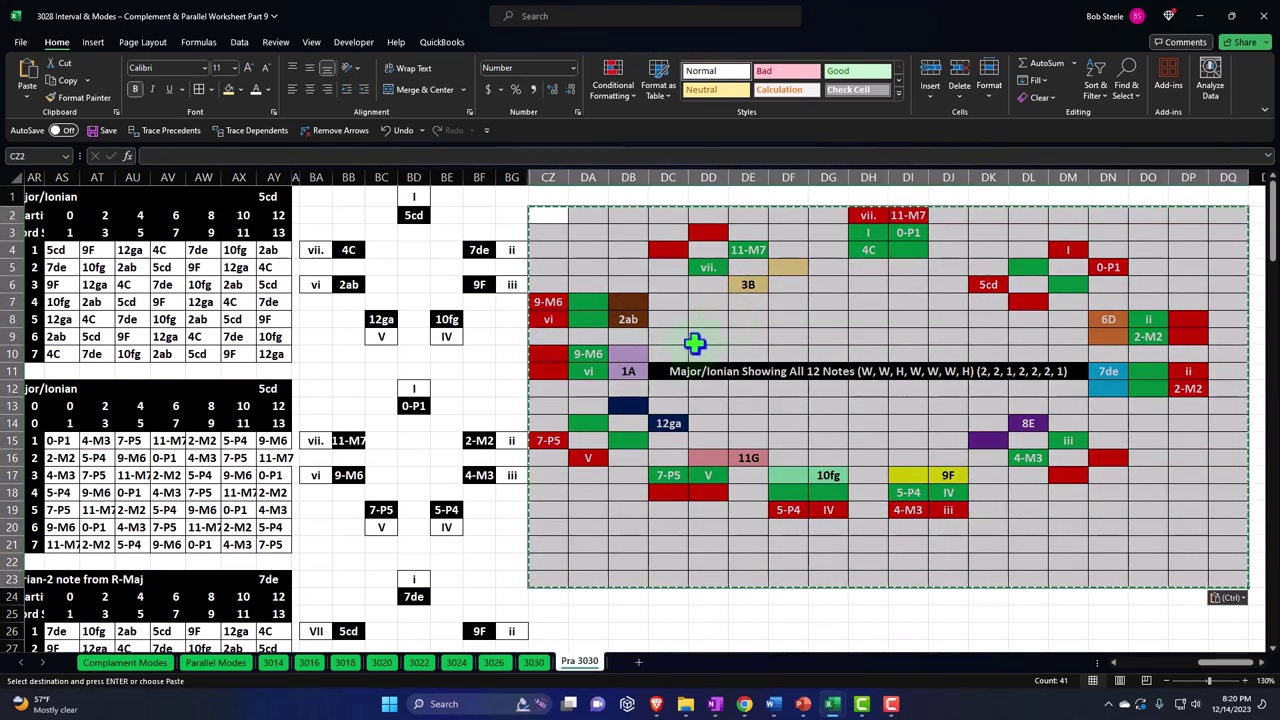
{"action": "left_click", "coordinate": [680, 352]}
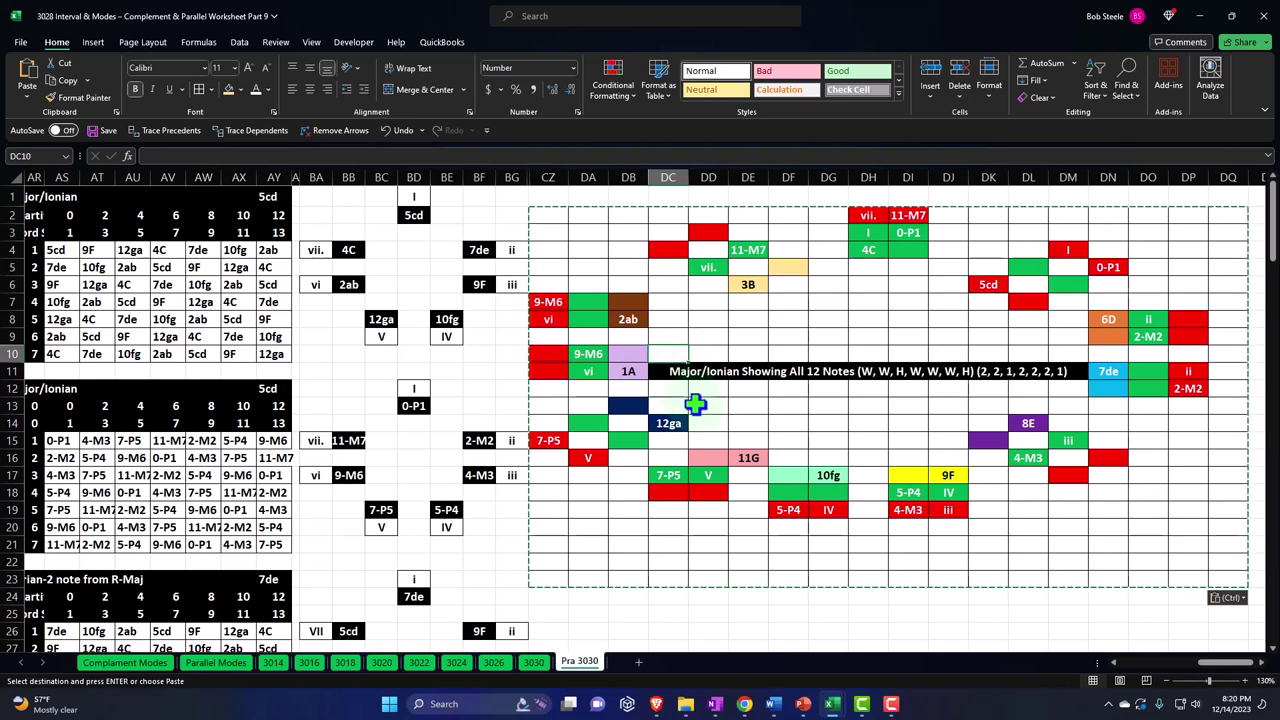
{"action": "left_click", "coordinate": [1104, 320]}
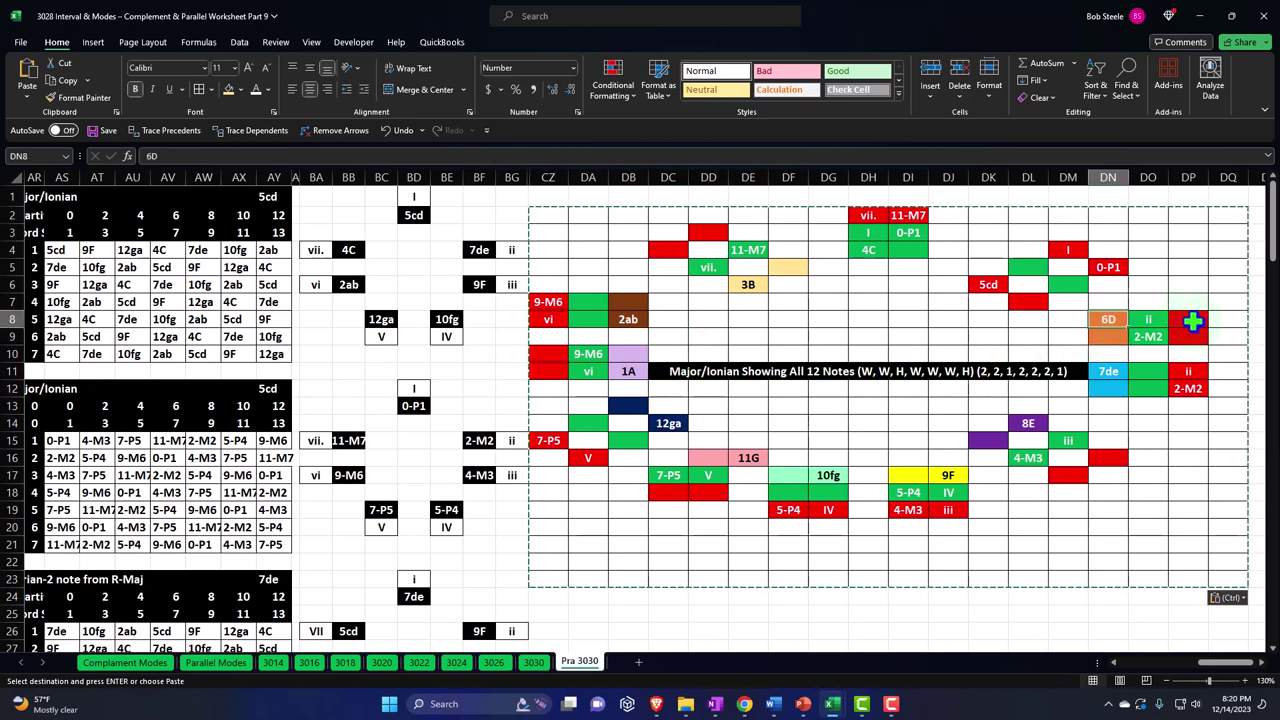